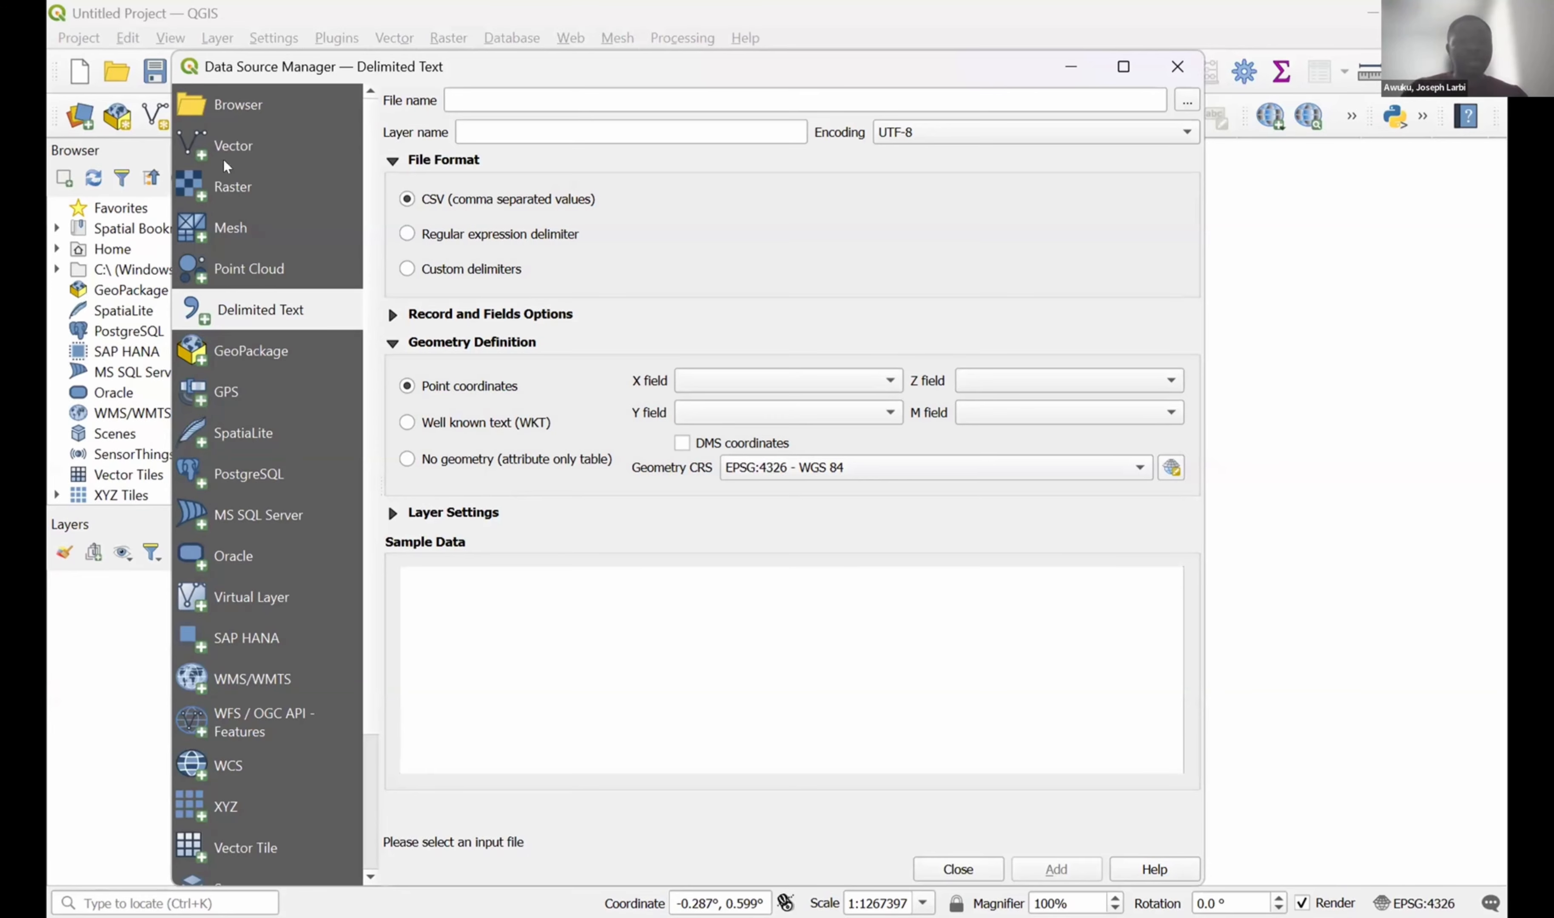
Set up a vector layer import with File as the source type.
{"action": "left_click", "coordinate": [259, 149]}
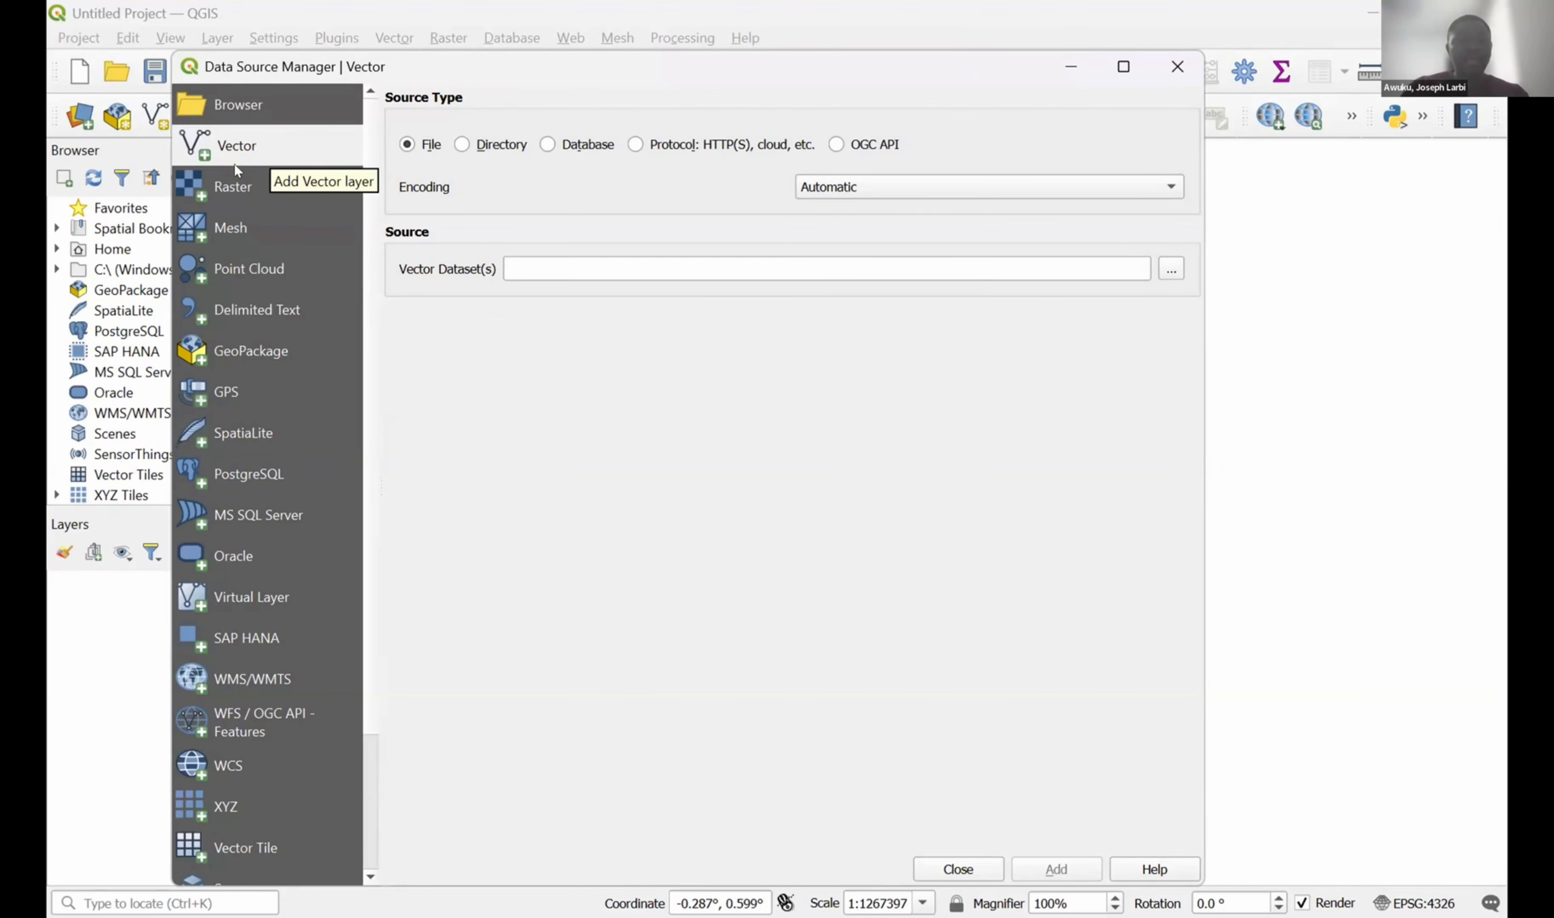
{"action": "left_click", "coordinate": [479, 146]}
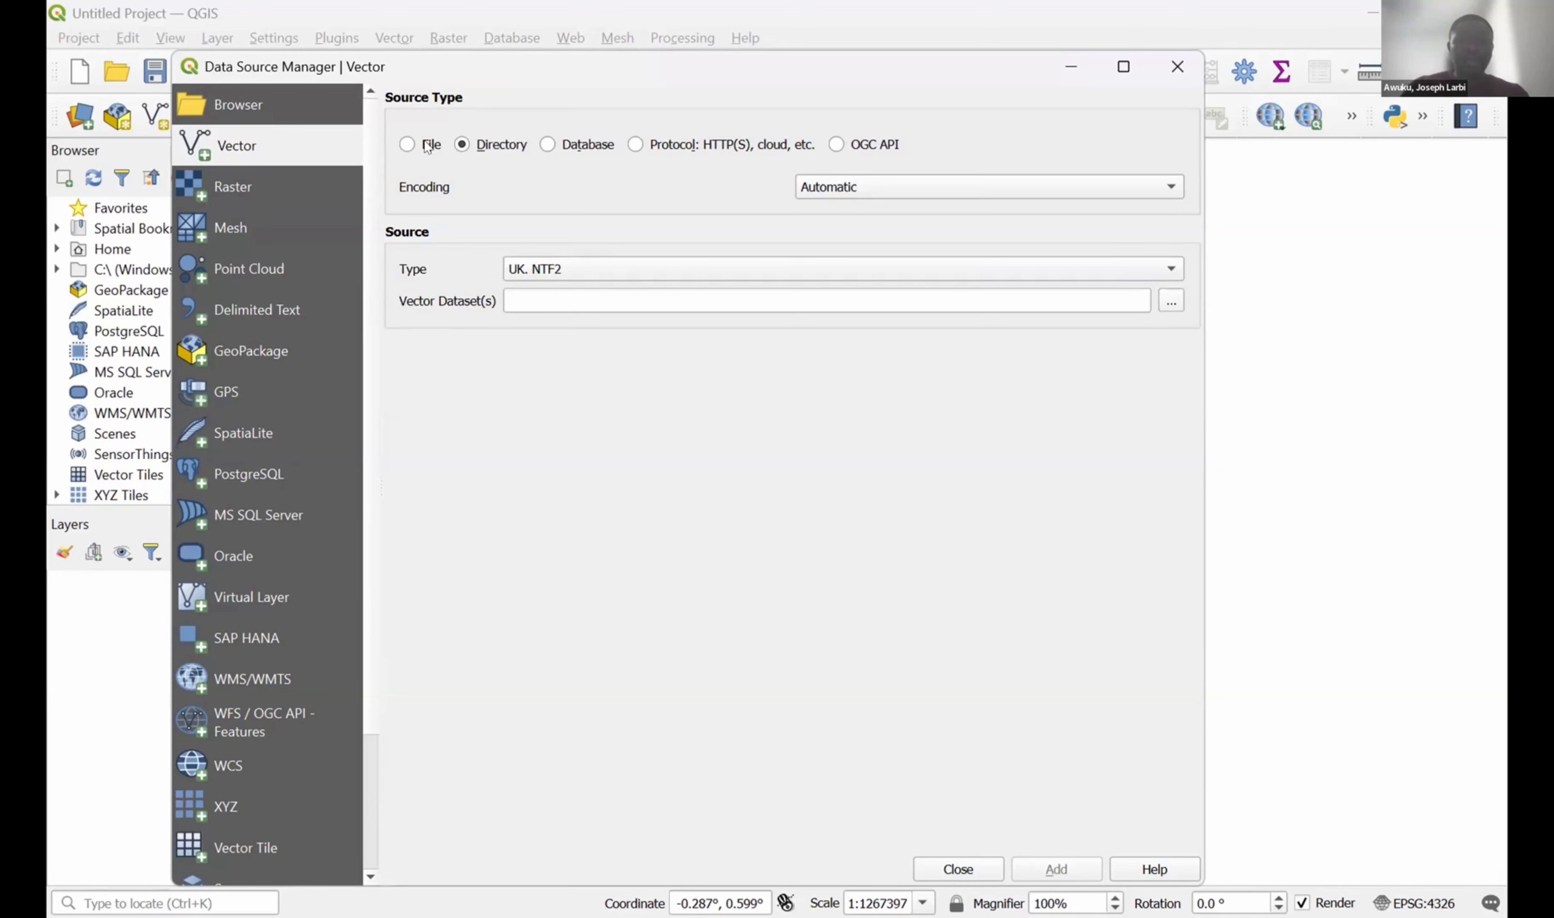
{"action": "left_click", "coordinate": [407, 145]}
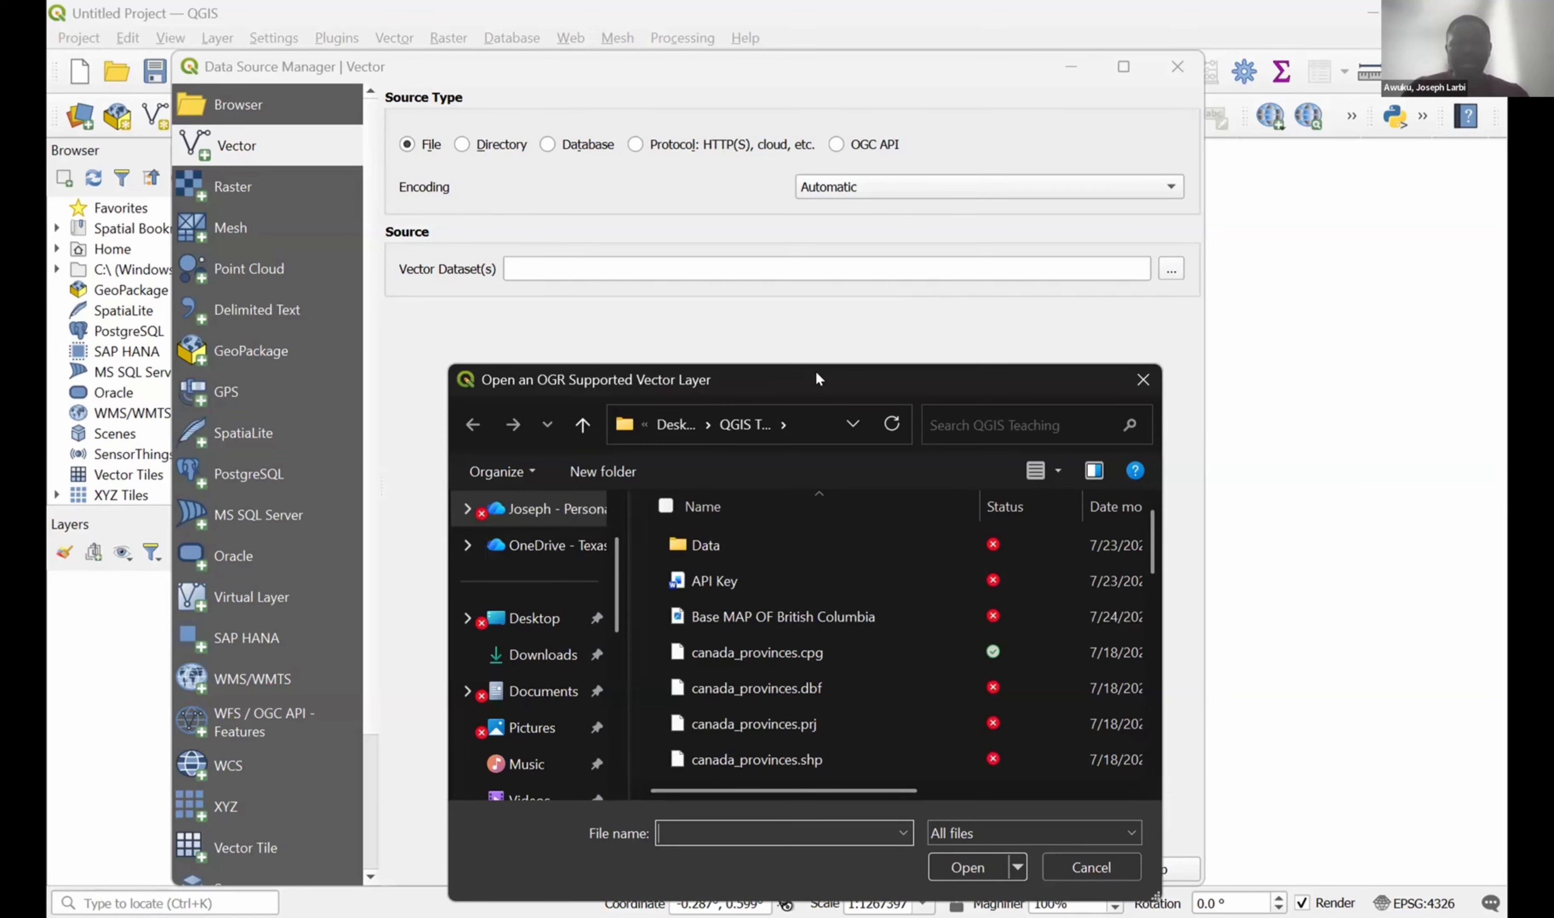
Load canada_provinces.shp from the Desktop folder Data for Training\Data into the project as a vector layer.
{"action": "left_click_drag", "start_coordinate": [817, 376], "coordinate": [804, 317]}
{"action": "left_click", "coordinate": [522, 557]}
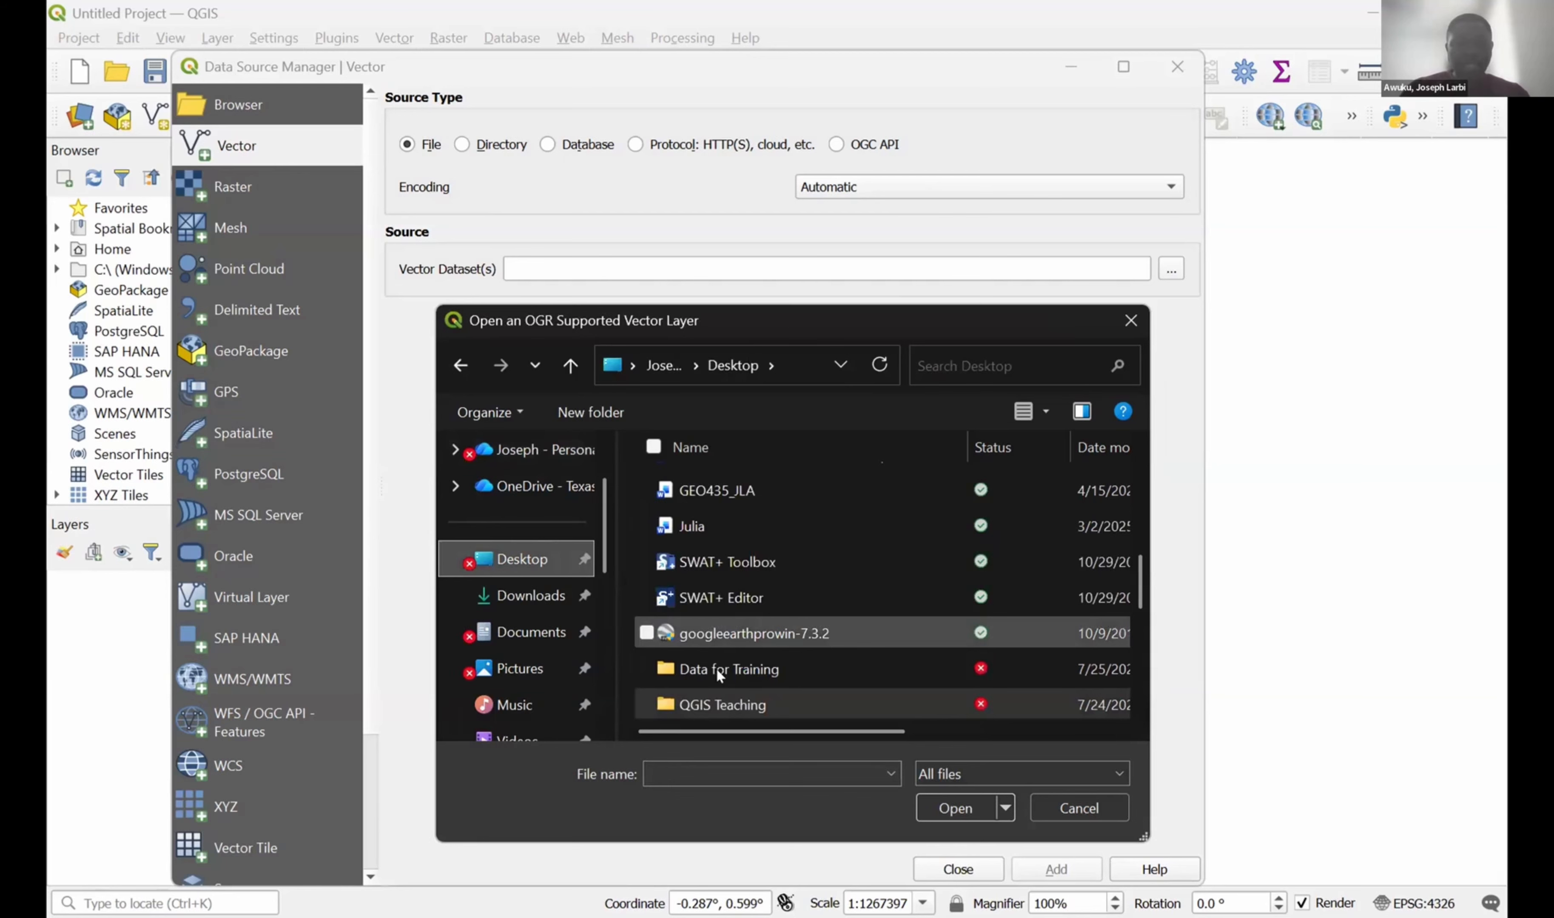
{"action": "left_click", "coordinate": [716, 669]}
{"action": "double_click", "coordinate": [716, 670]}
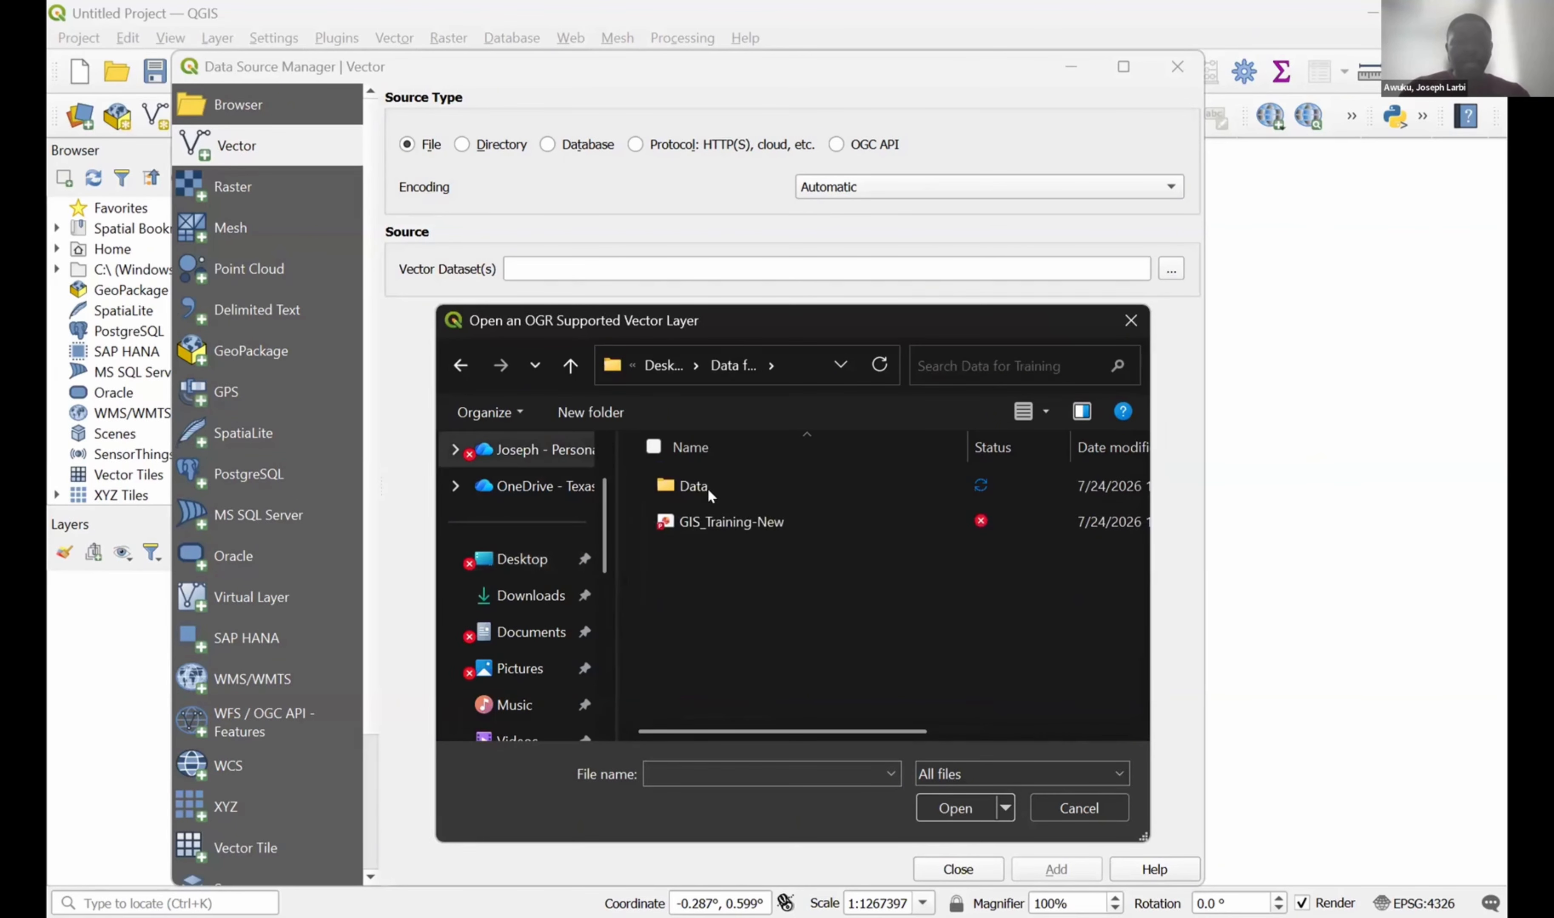
{"action": "double_click", "coordinate": [707, 488]}
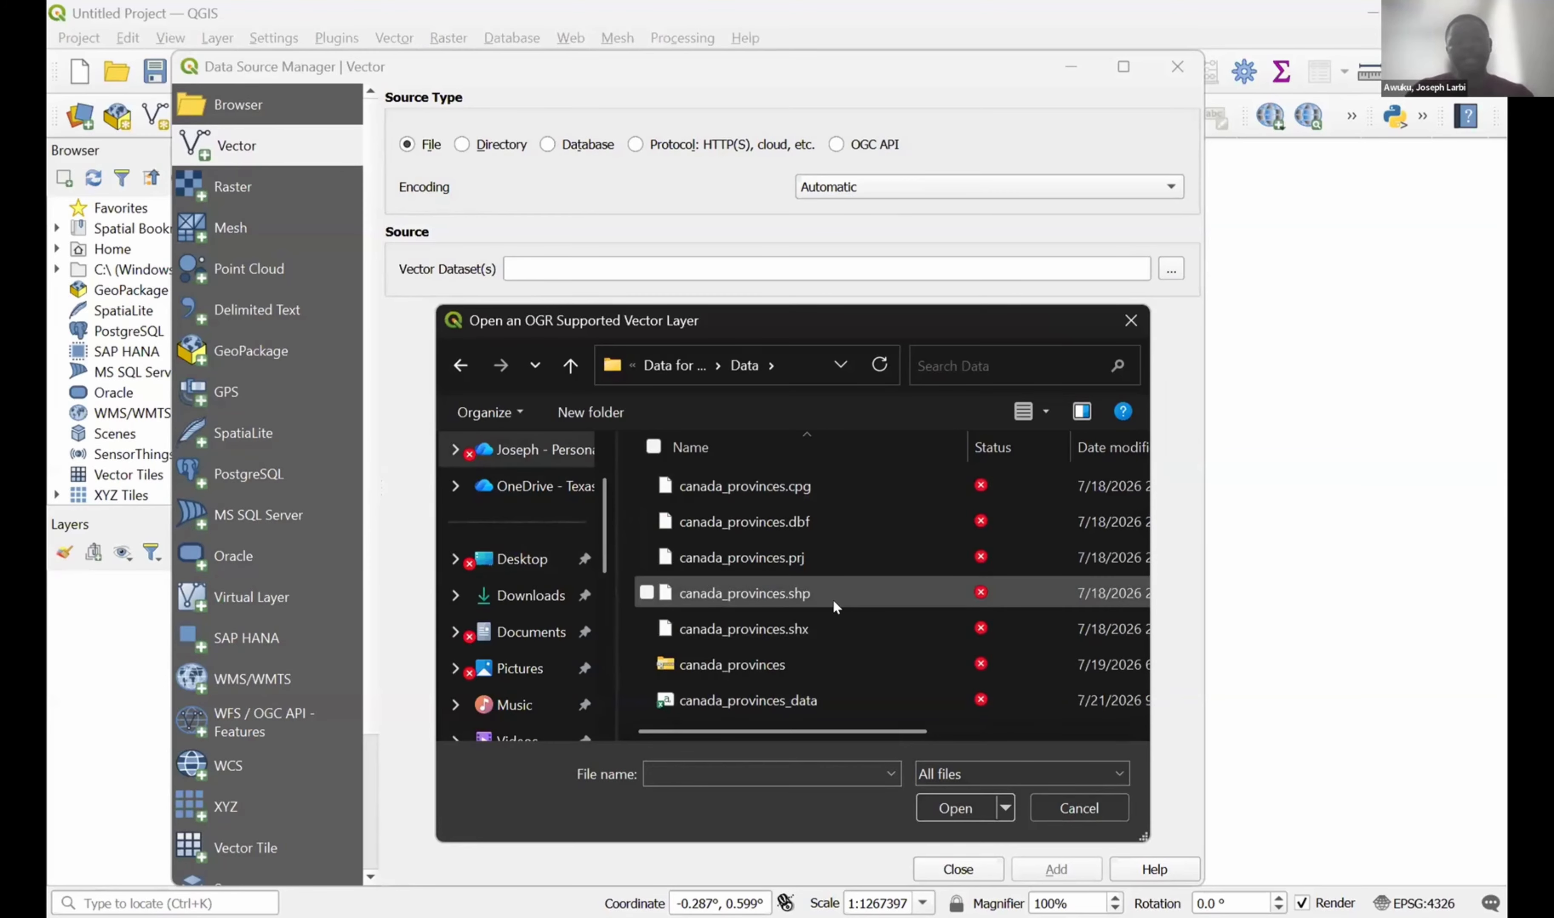
{"action": "left_click", "coordinate": [790, 593]}
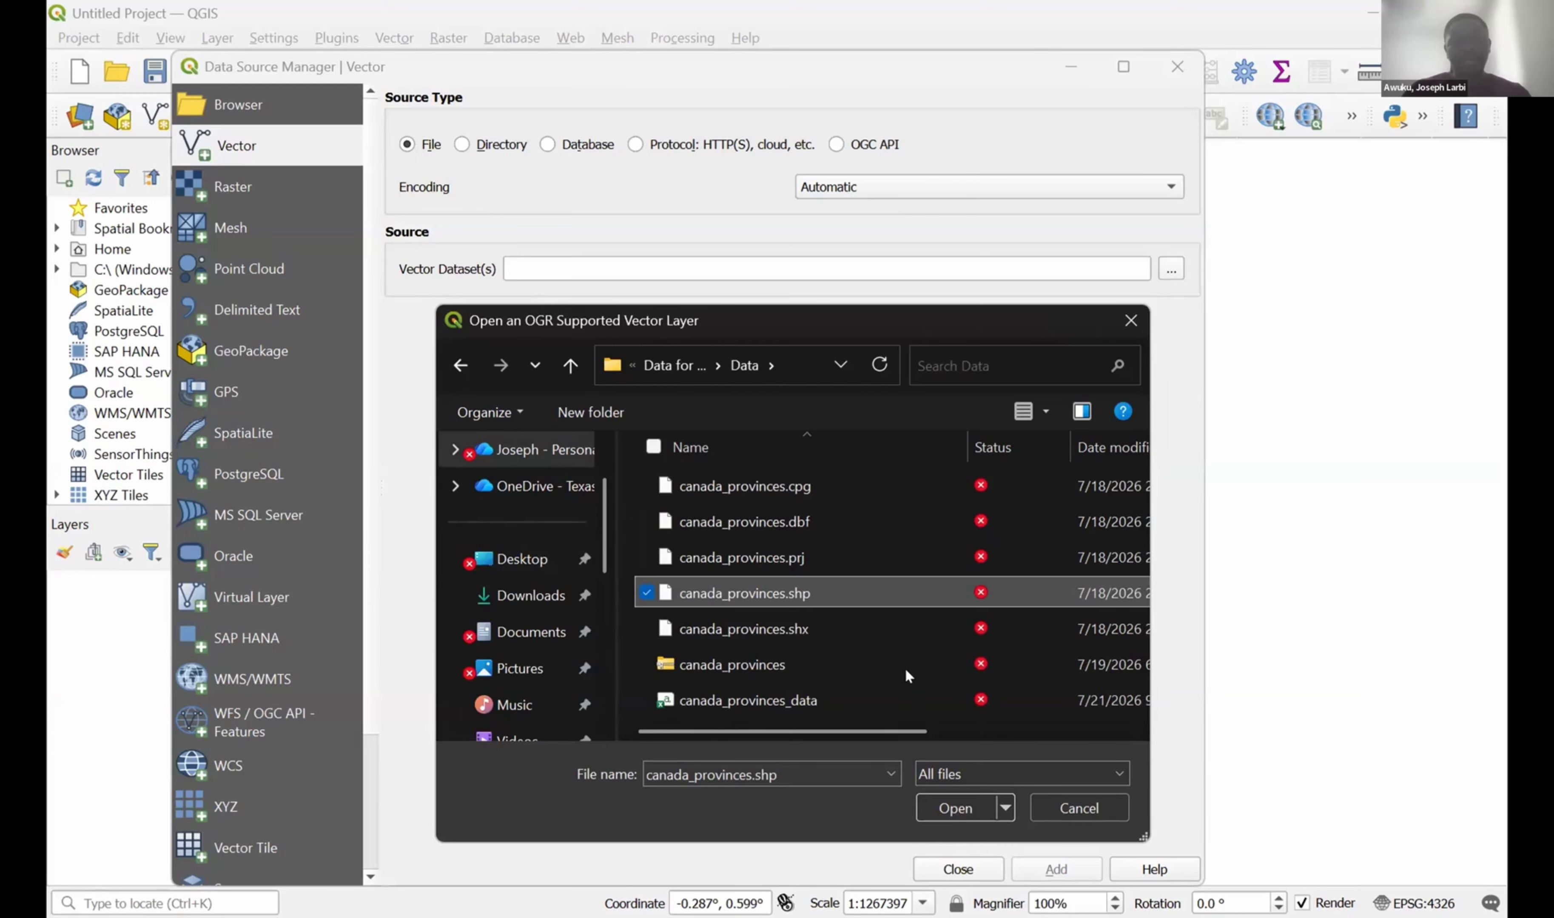
{"action": "key", "text": "Tab"}
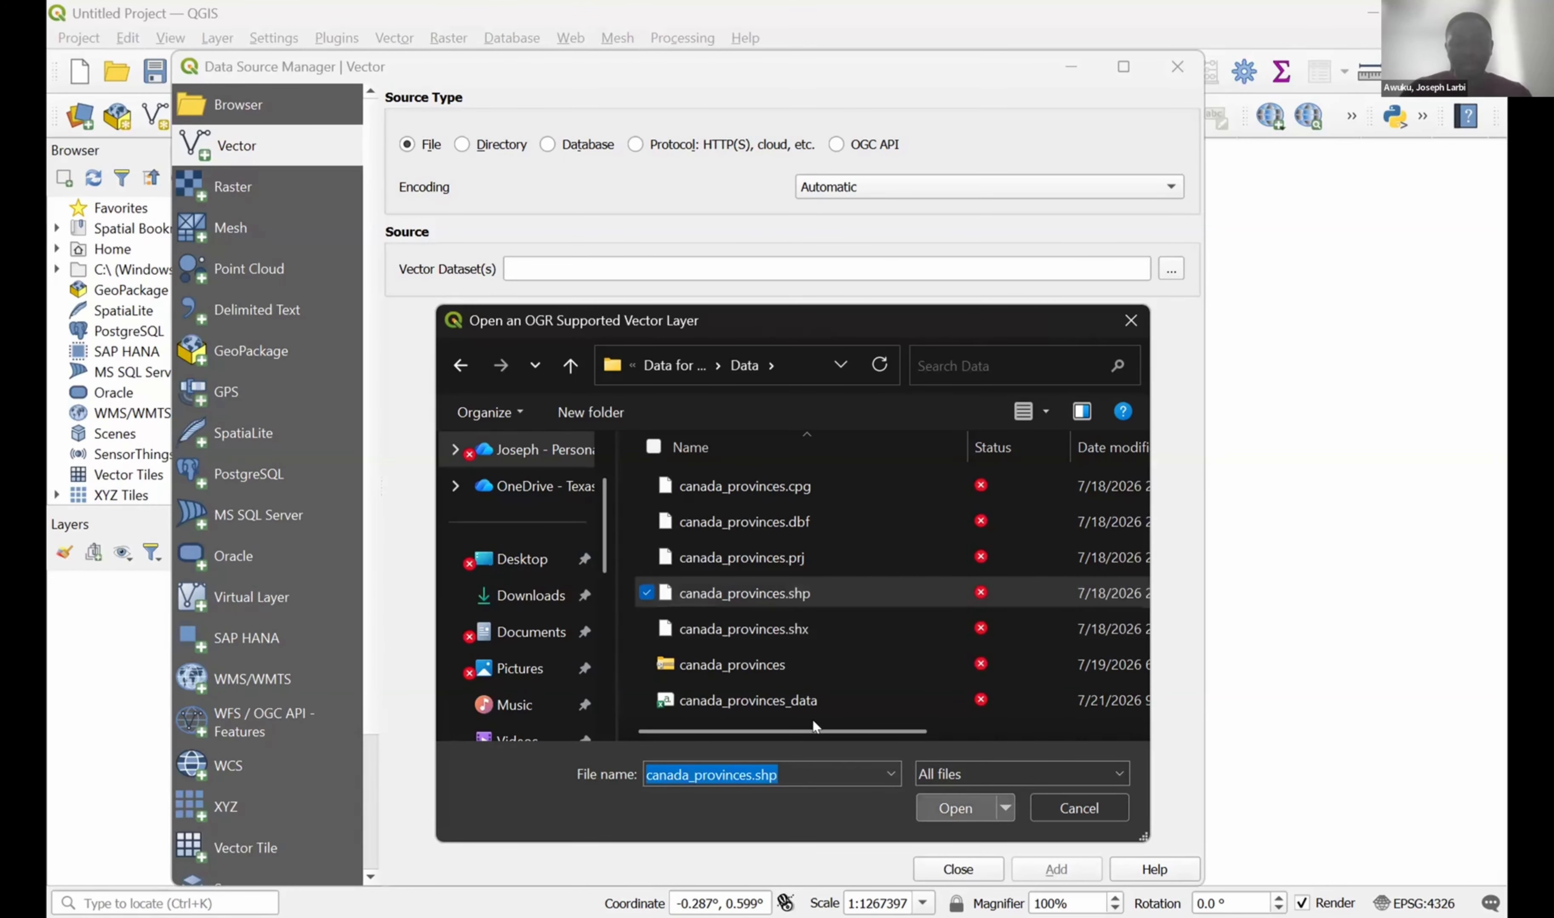
{"action": "key", "text": "Return"}
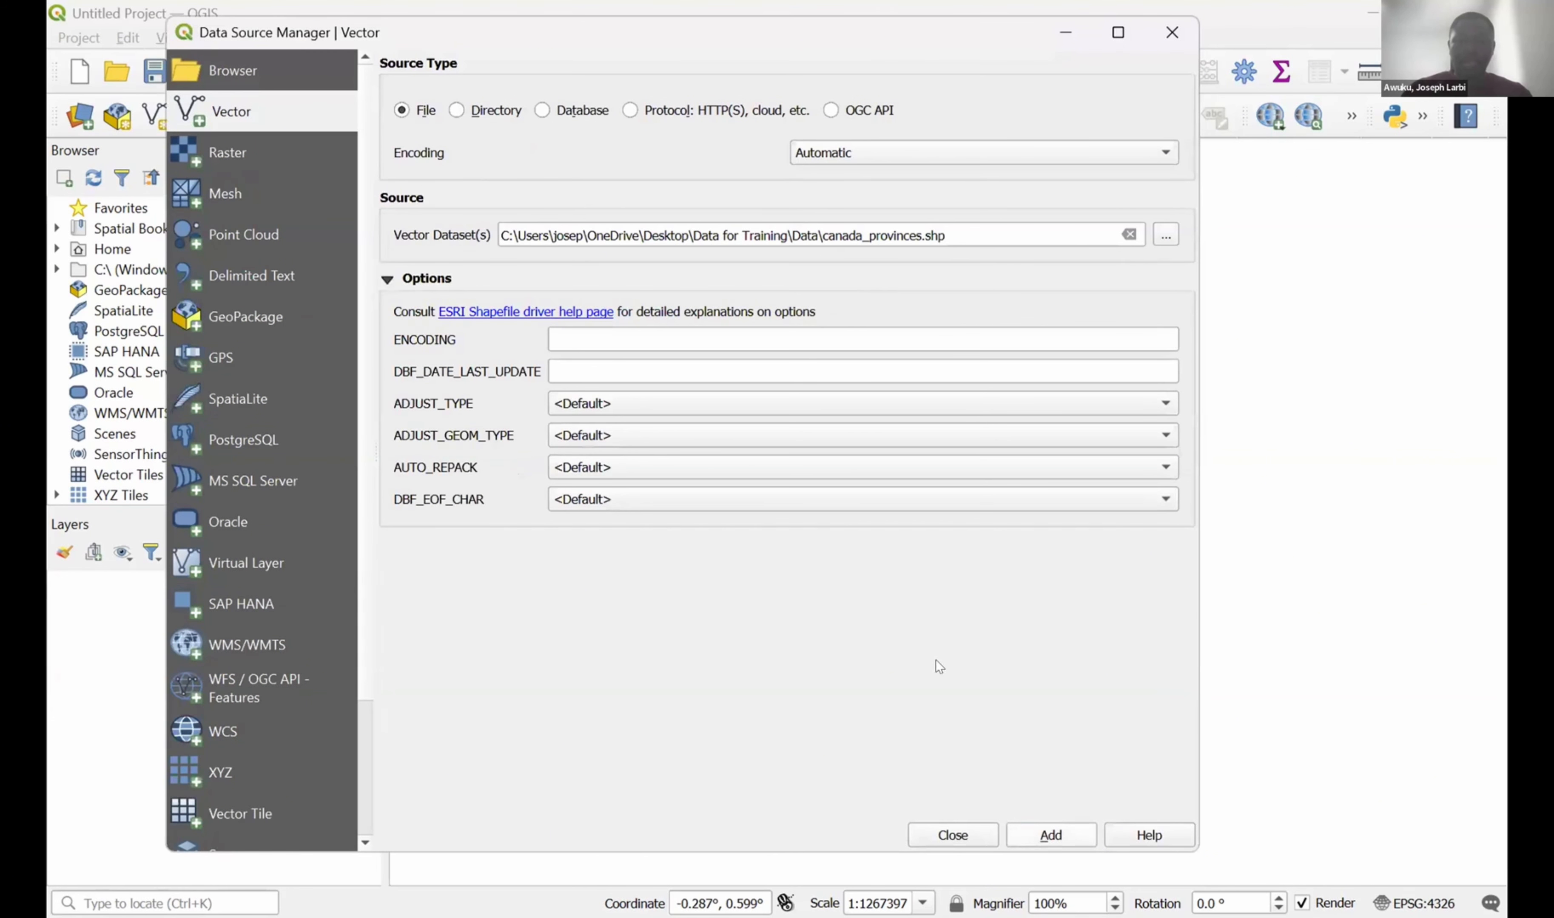
{"action": "left_click", "coordinate": [1051, 836]}
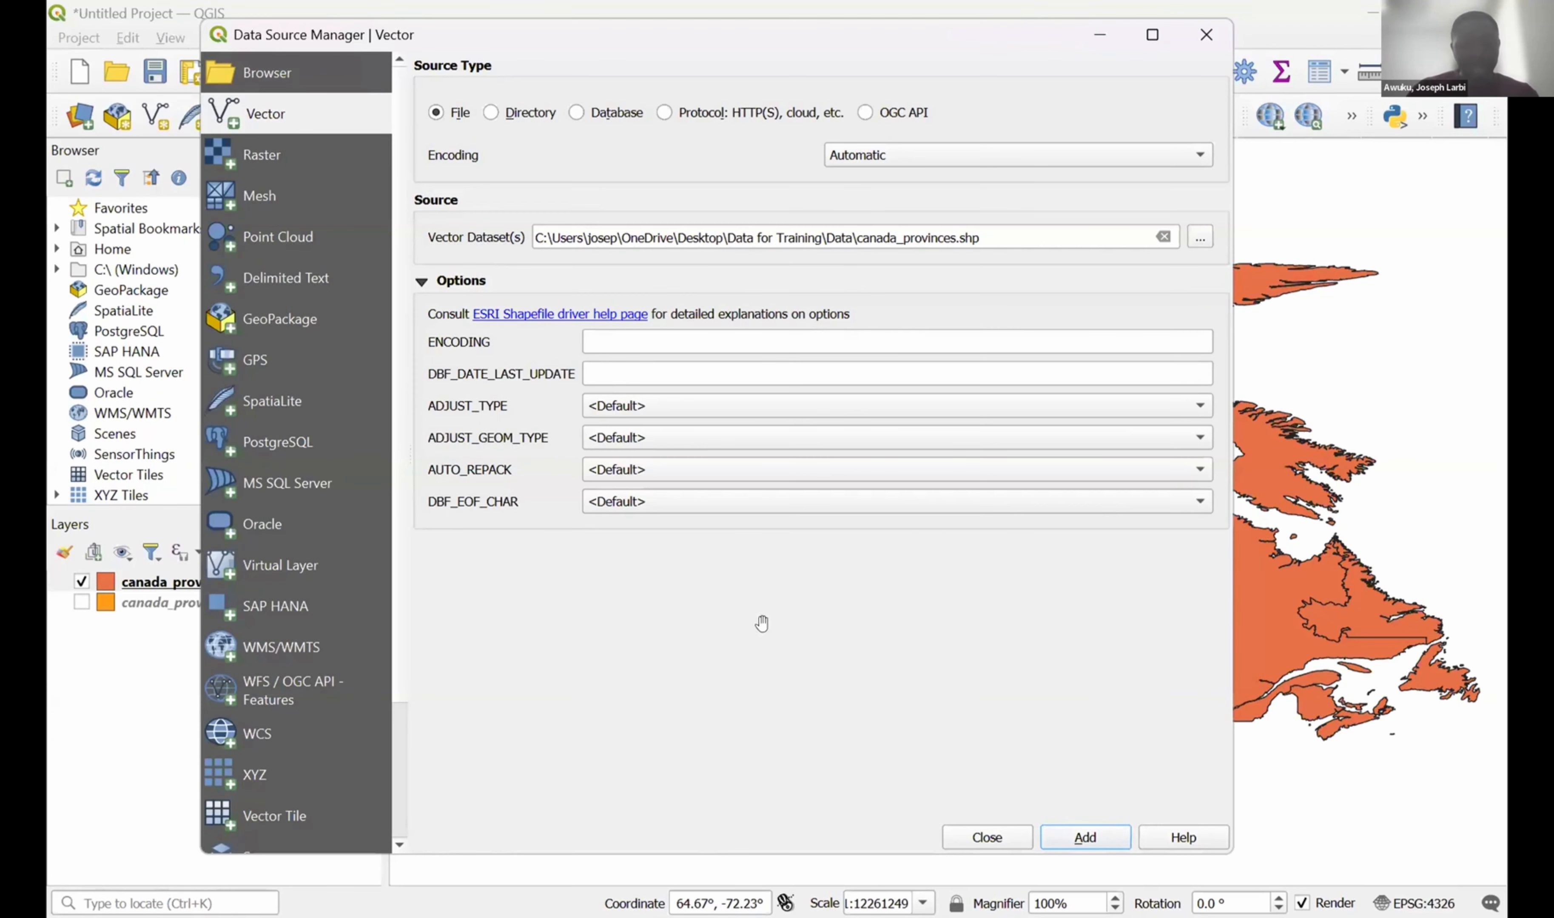
{"action": "left_click", "coordinate": [1099, 35]}
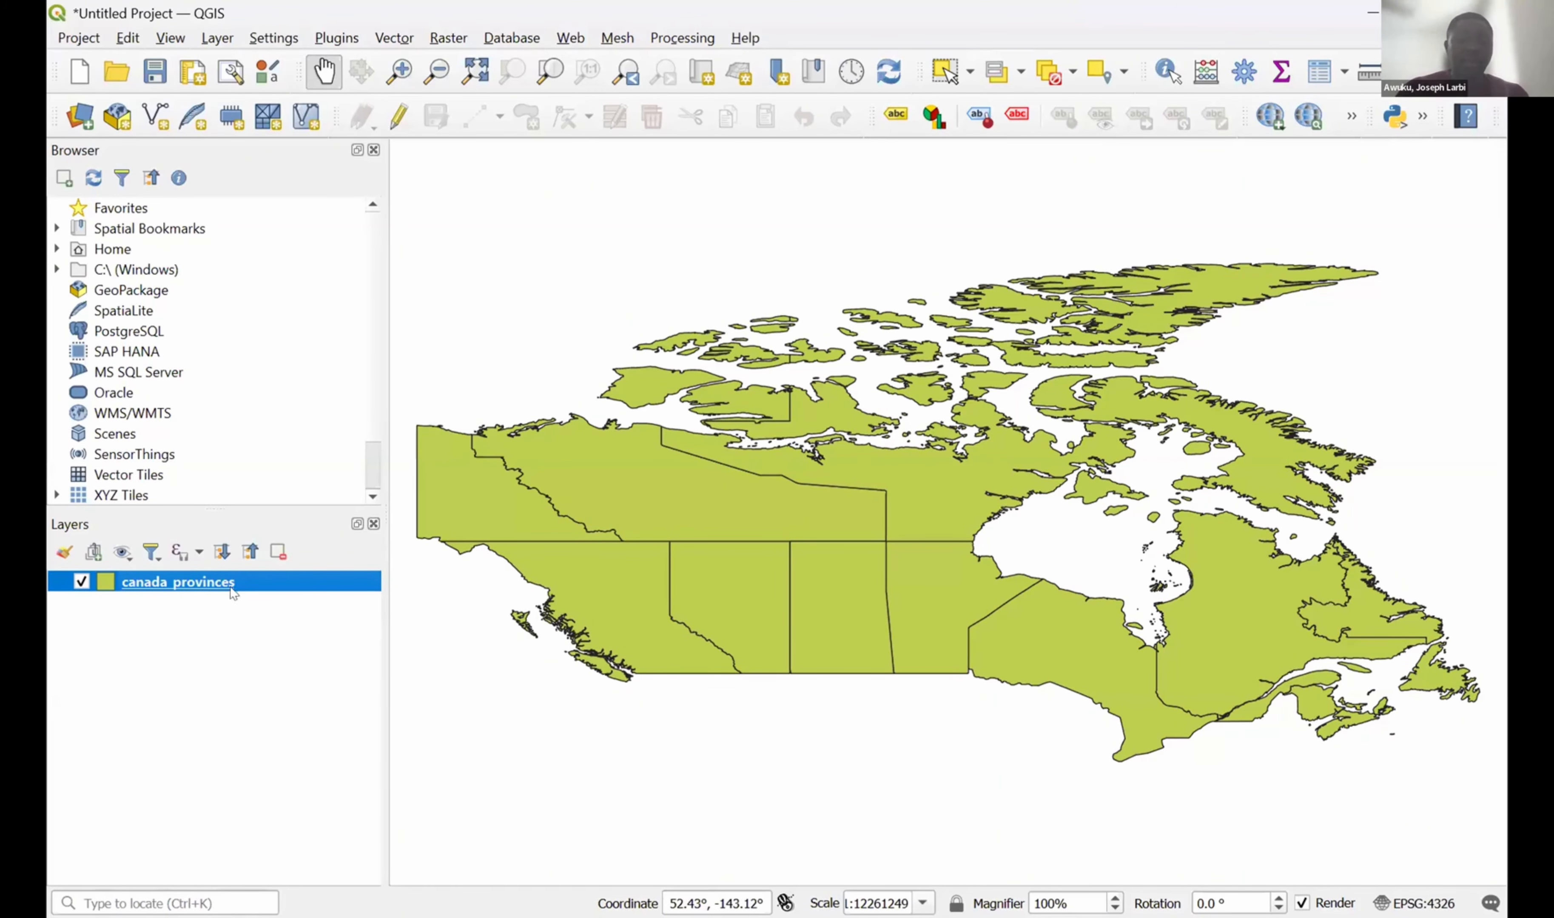
Open the attribute table of the canada_provinces layer and reposition its window over the map.
{"action": "right_click", "coordinate": [198, 586]}
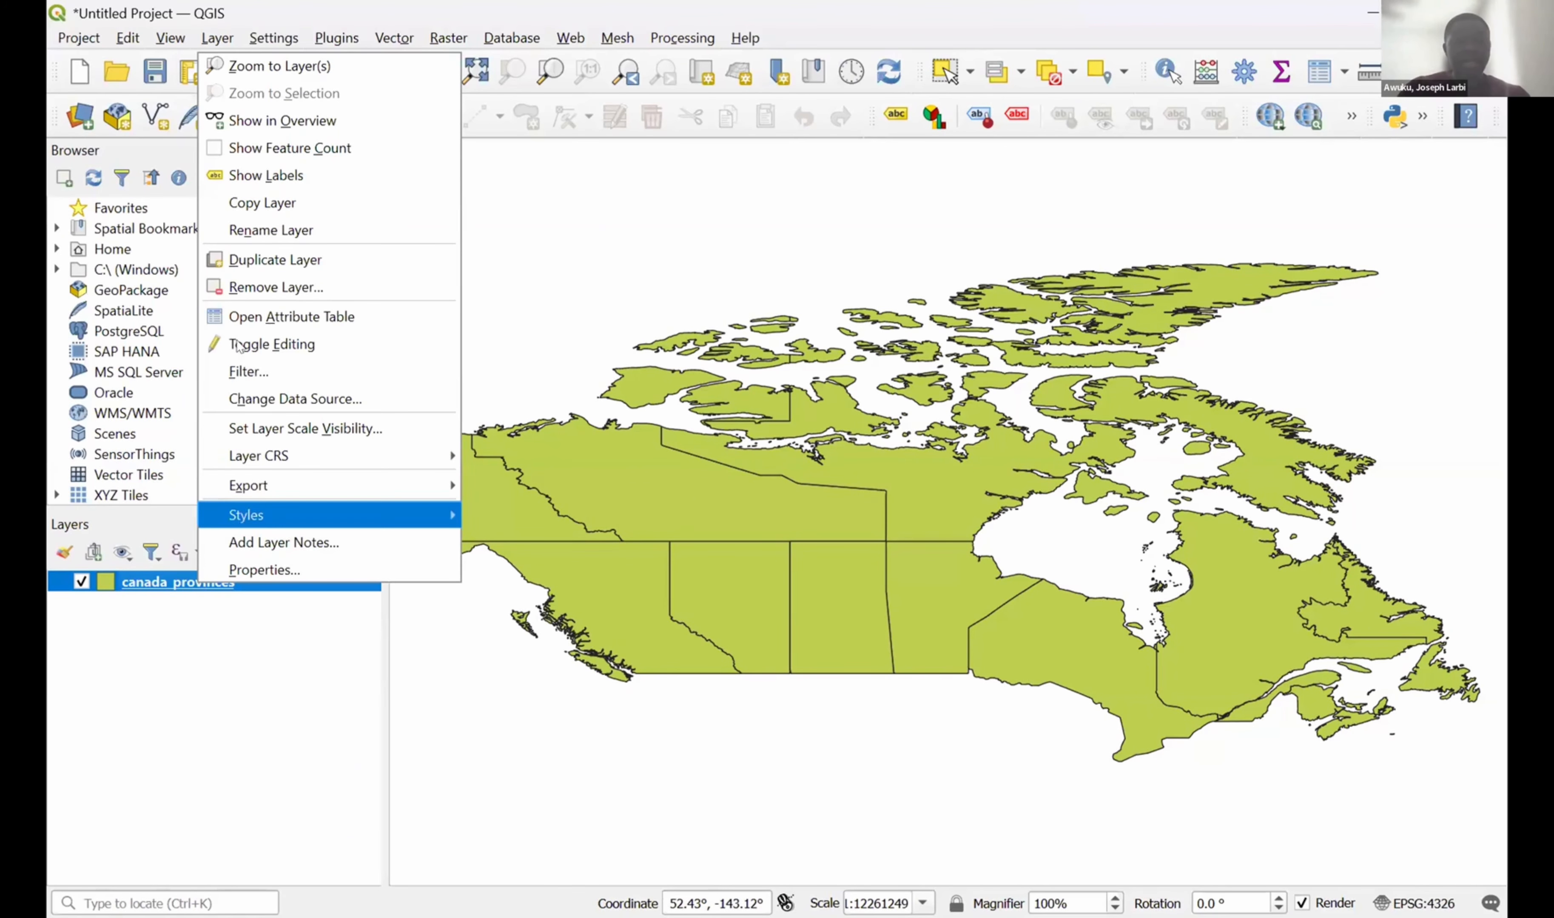
{"action": "left_click", "coordinate": [418, 316]}
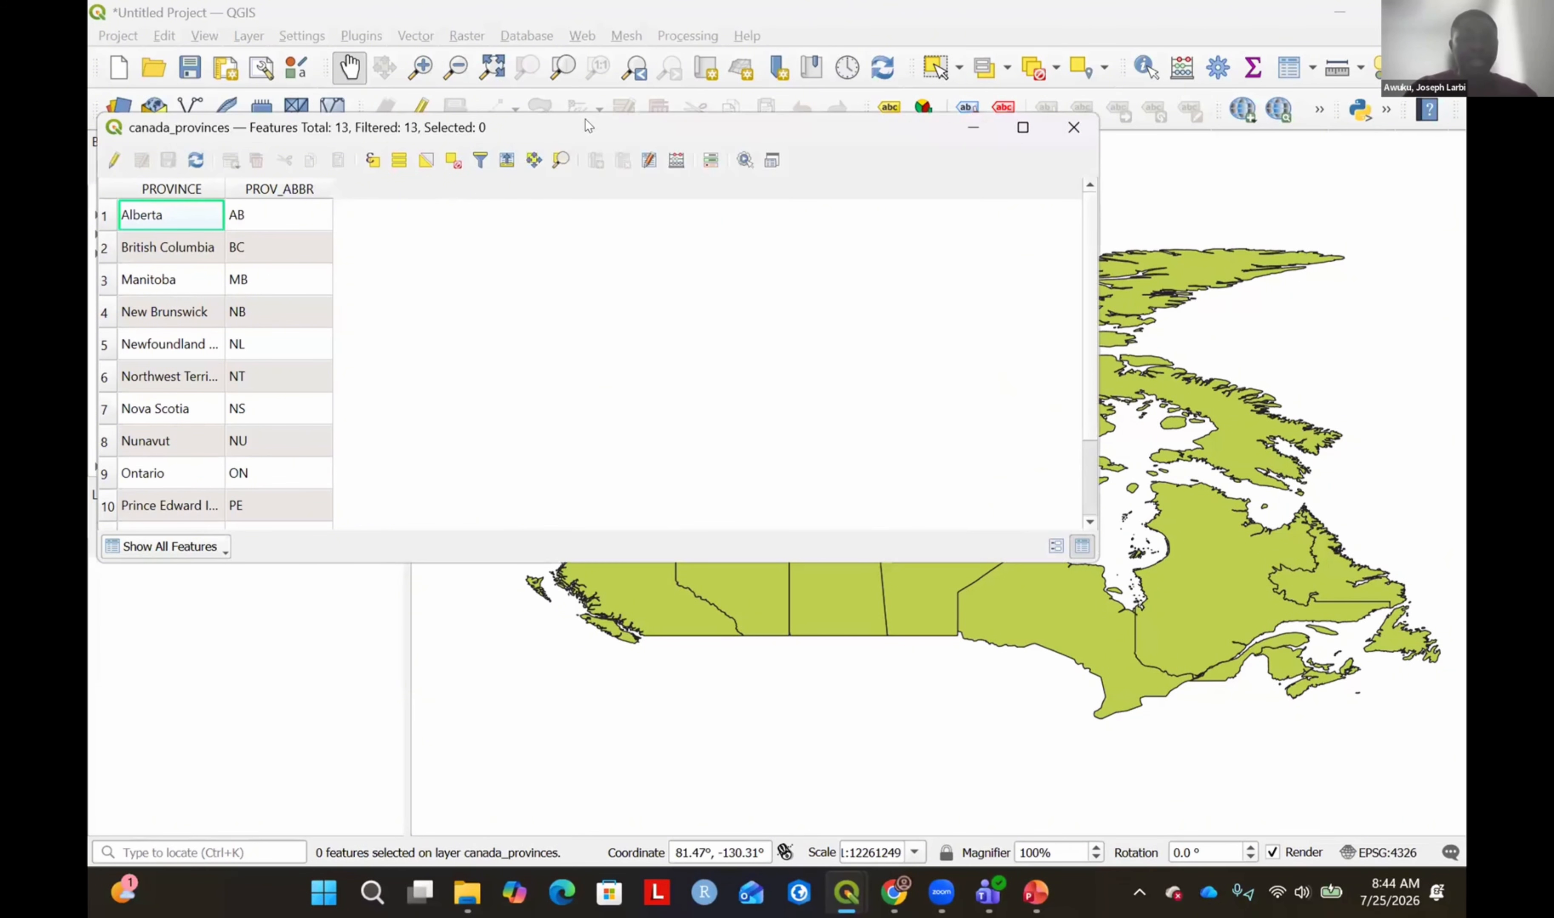
{"action": "left_click_drag", "start_coordinate": [585, 118], "coordinate": [726, 233]}
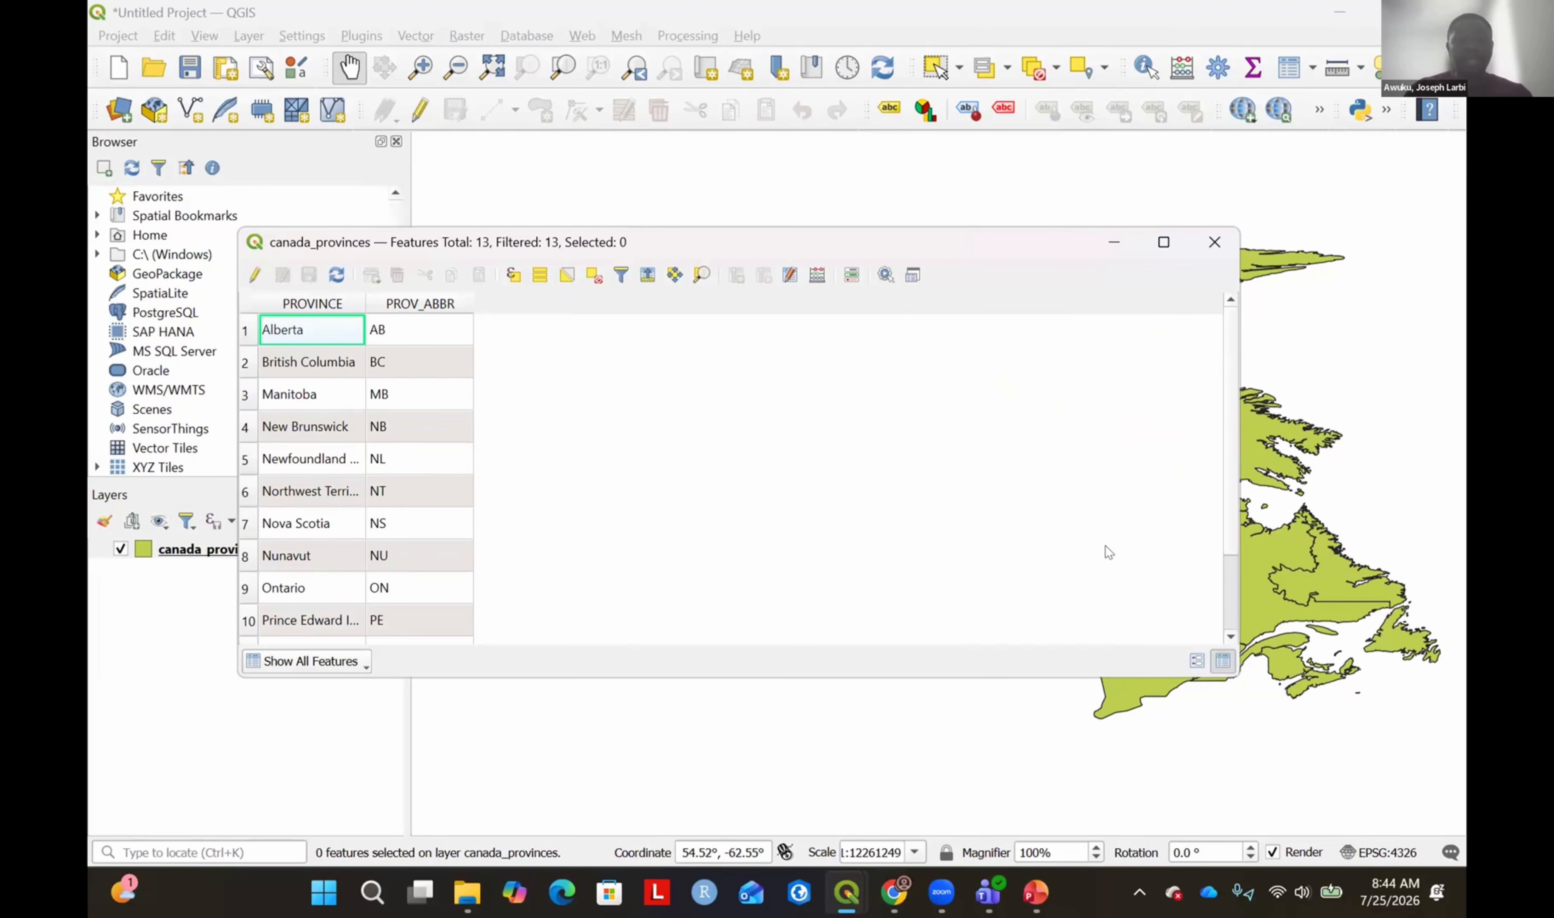
Highlight Alberta and British Columbia in turn from the attribute table to locate each province on the map.
{"action": "left_click", "coordinate": [245, 330]}
{"action": "left_click", "coordinate": [243, 362]}
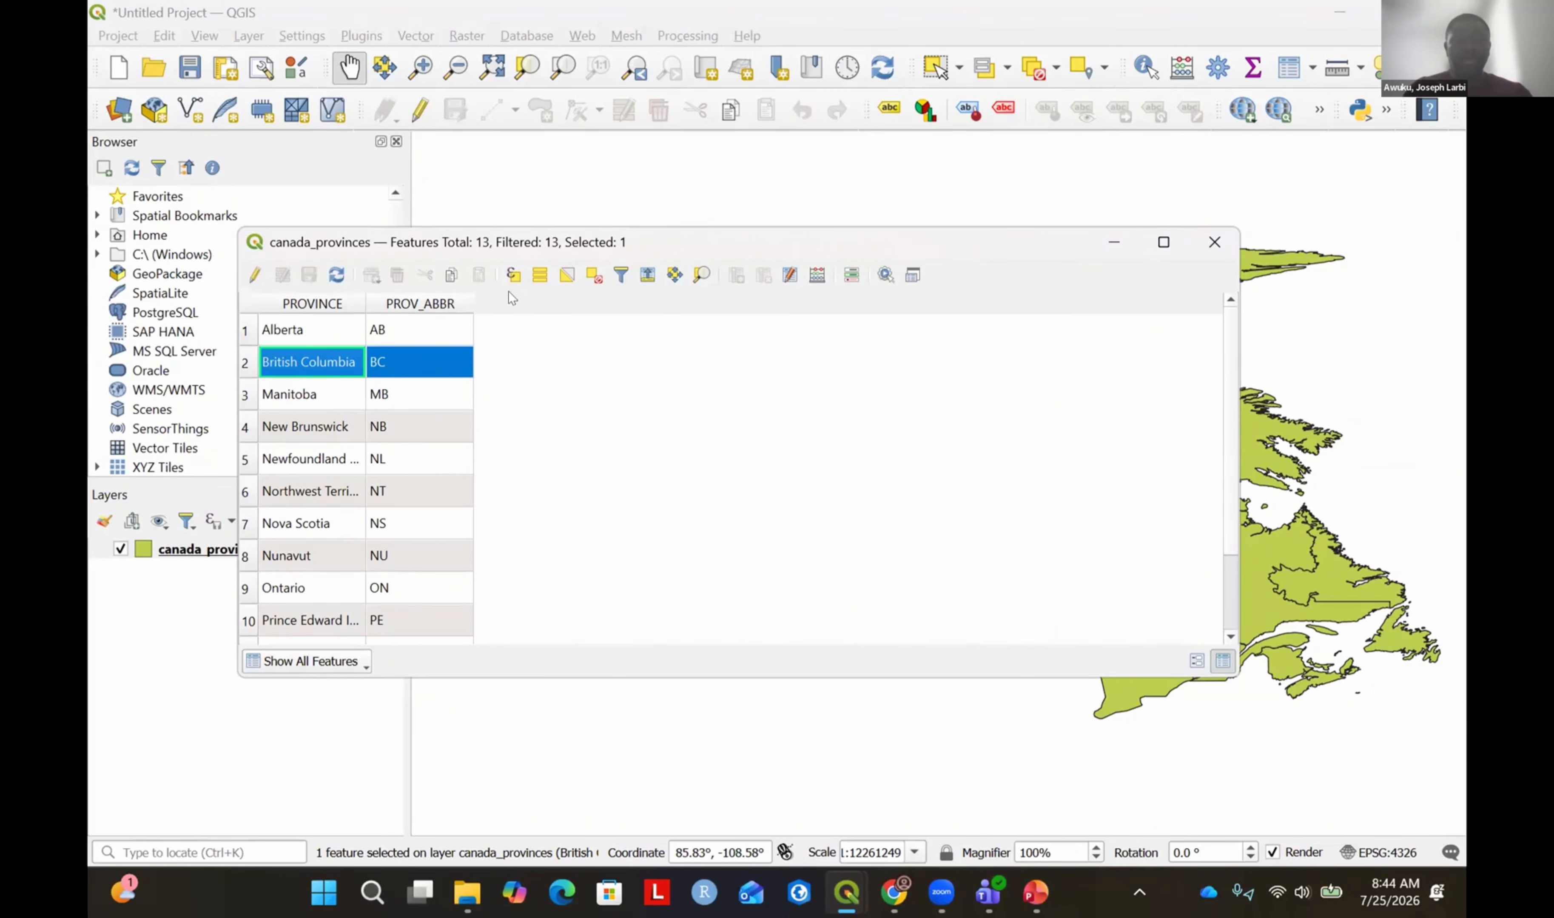
{"action": "left_click", "coordinate": [244, 335]}
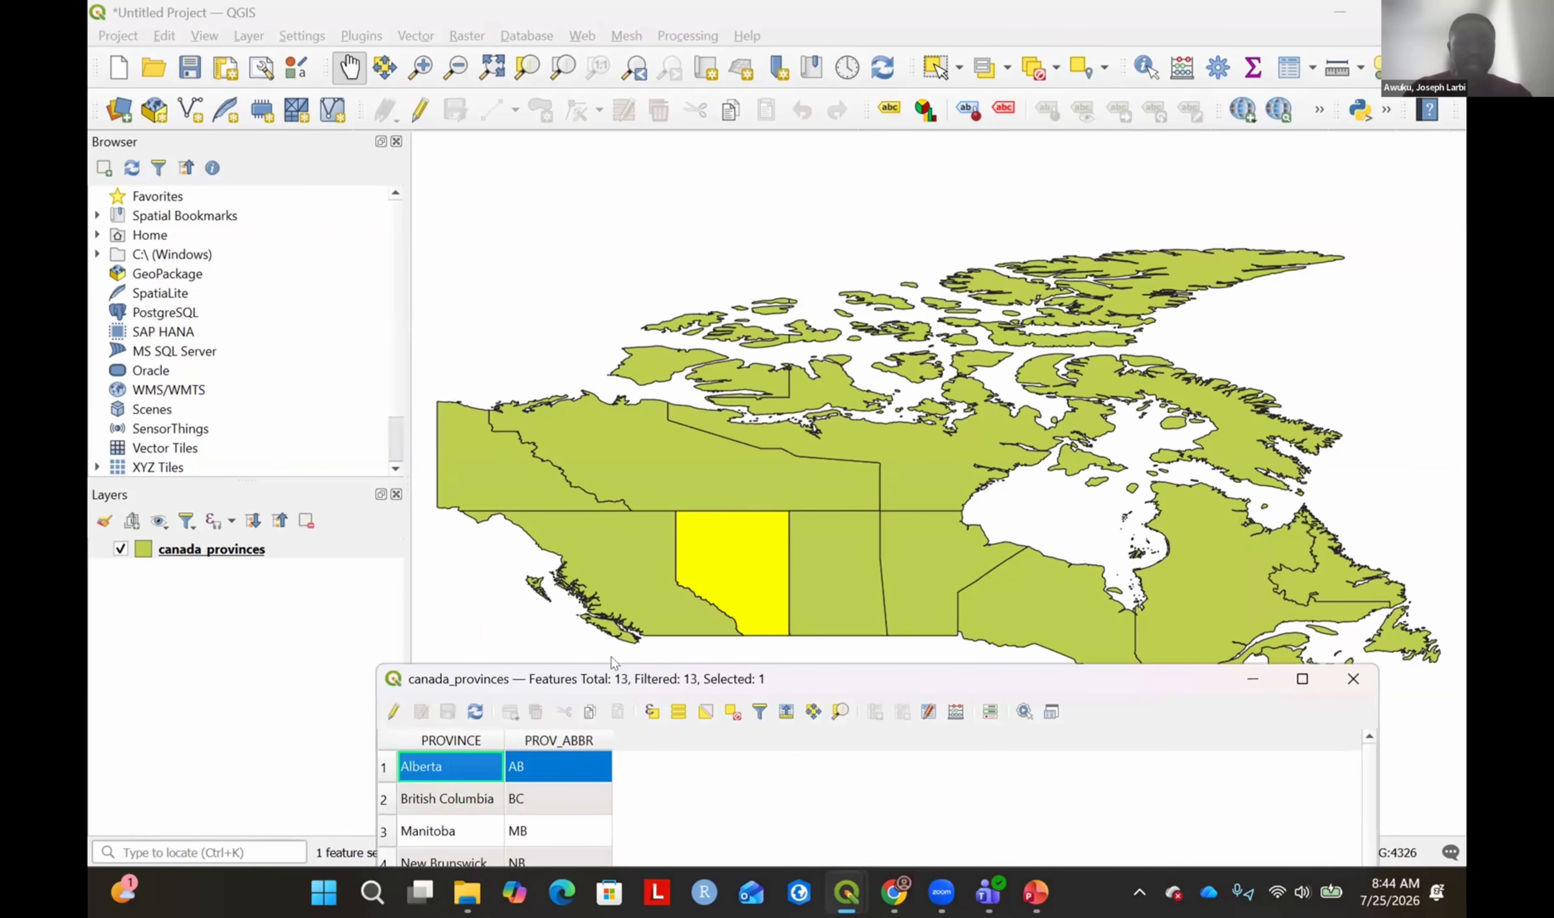
{"action": "left_click", "coordinate": [384, 782]}
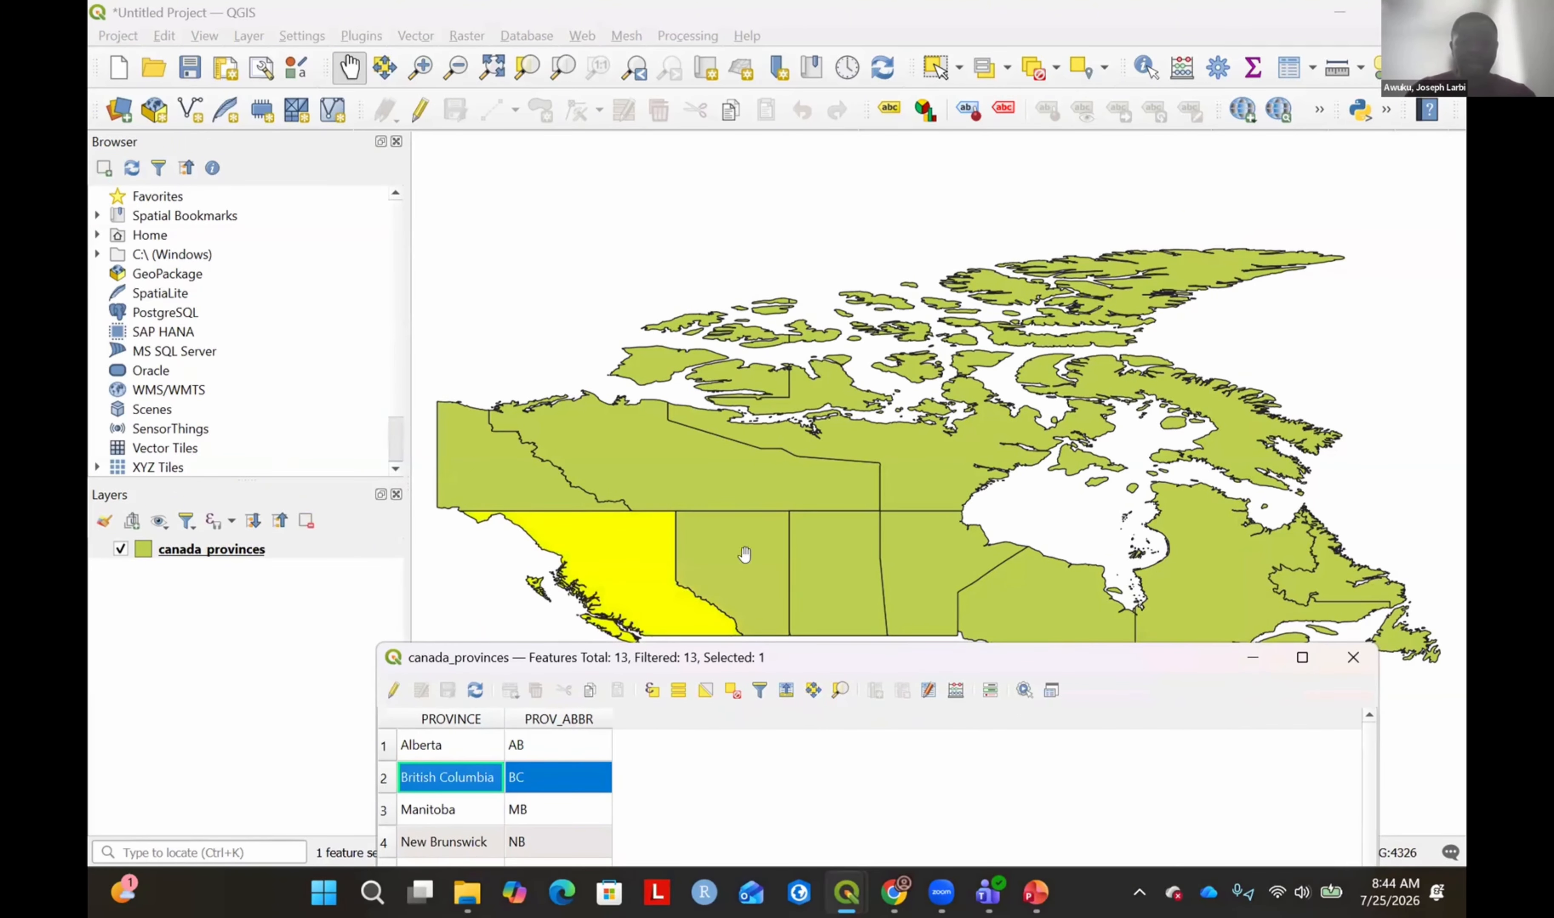
{"action": "left_click_drag", "start_coordinate": [751, 561], "coordinate": [755, 473]}
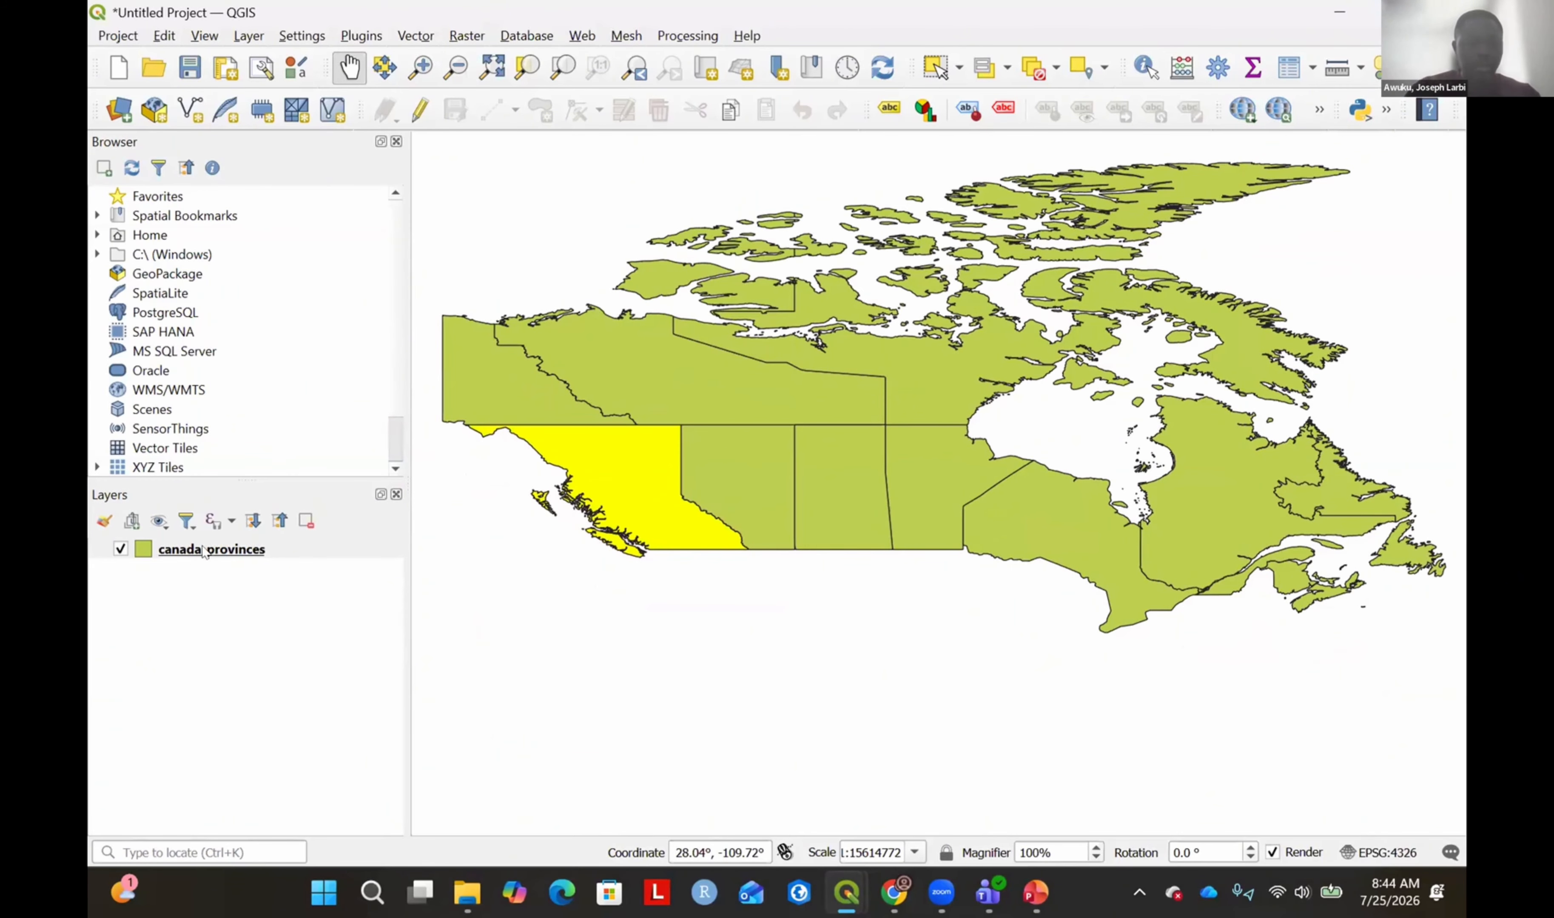
Bring back the attribute table and highlight the New Brunswick and Northwest Territories records in turn to locate them on the map.
{"action": "left_click", "coordinate": [224, 552]}
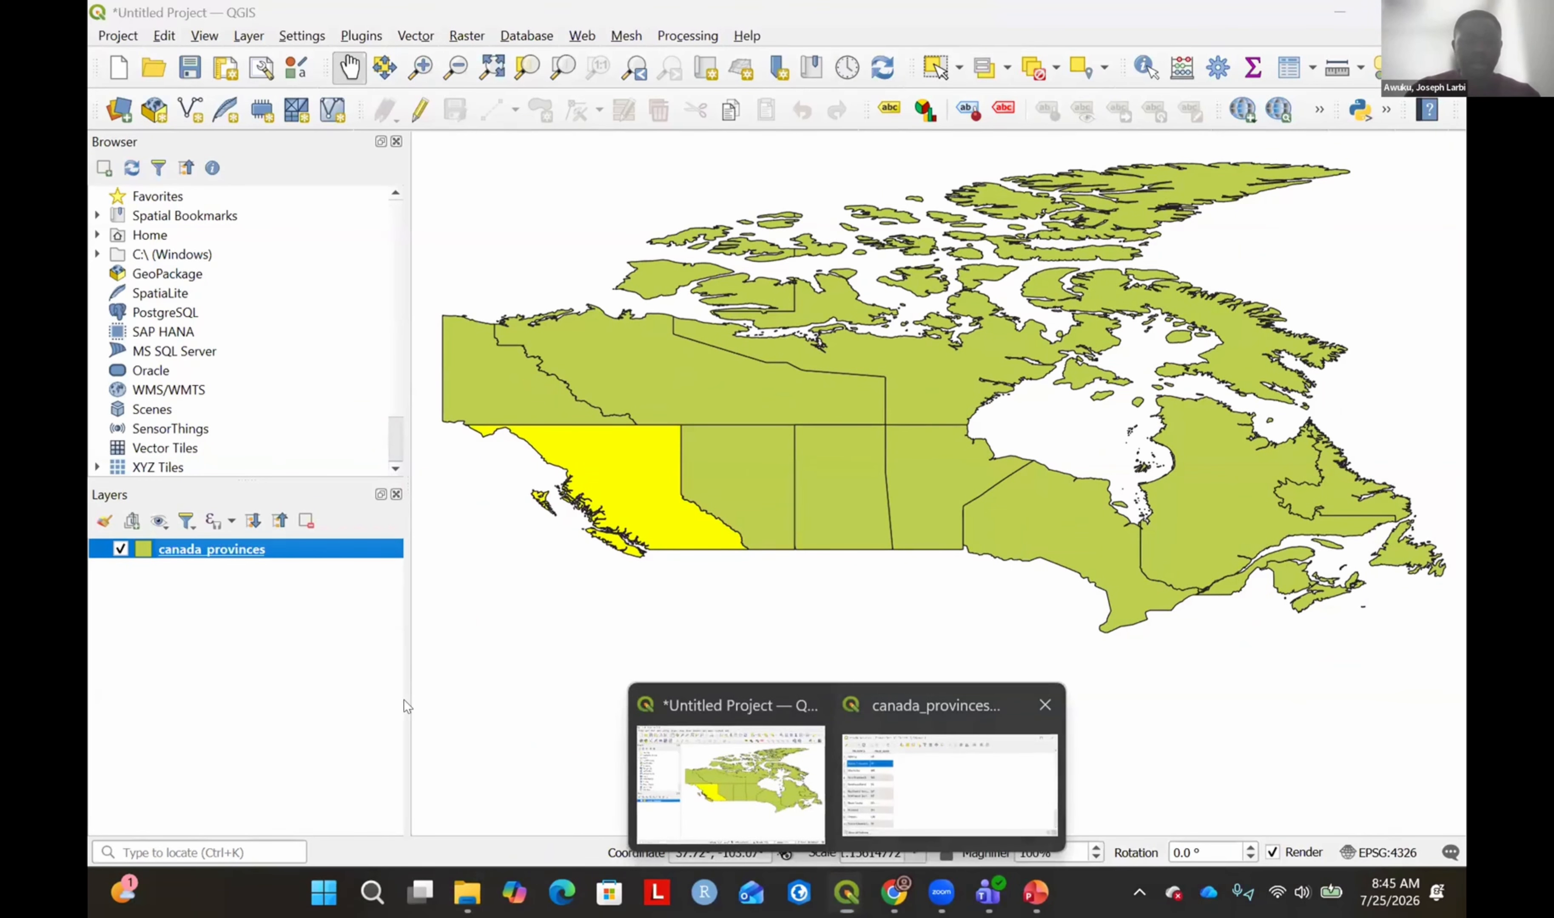
{"action": "left_click", "coordinate": [950, 789]}
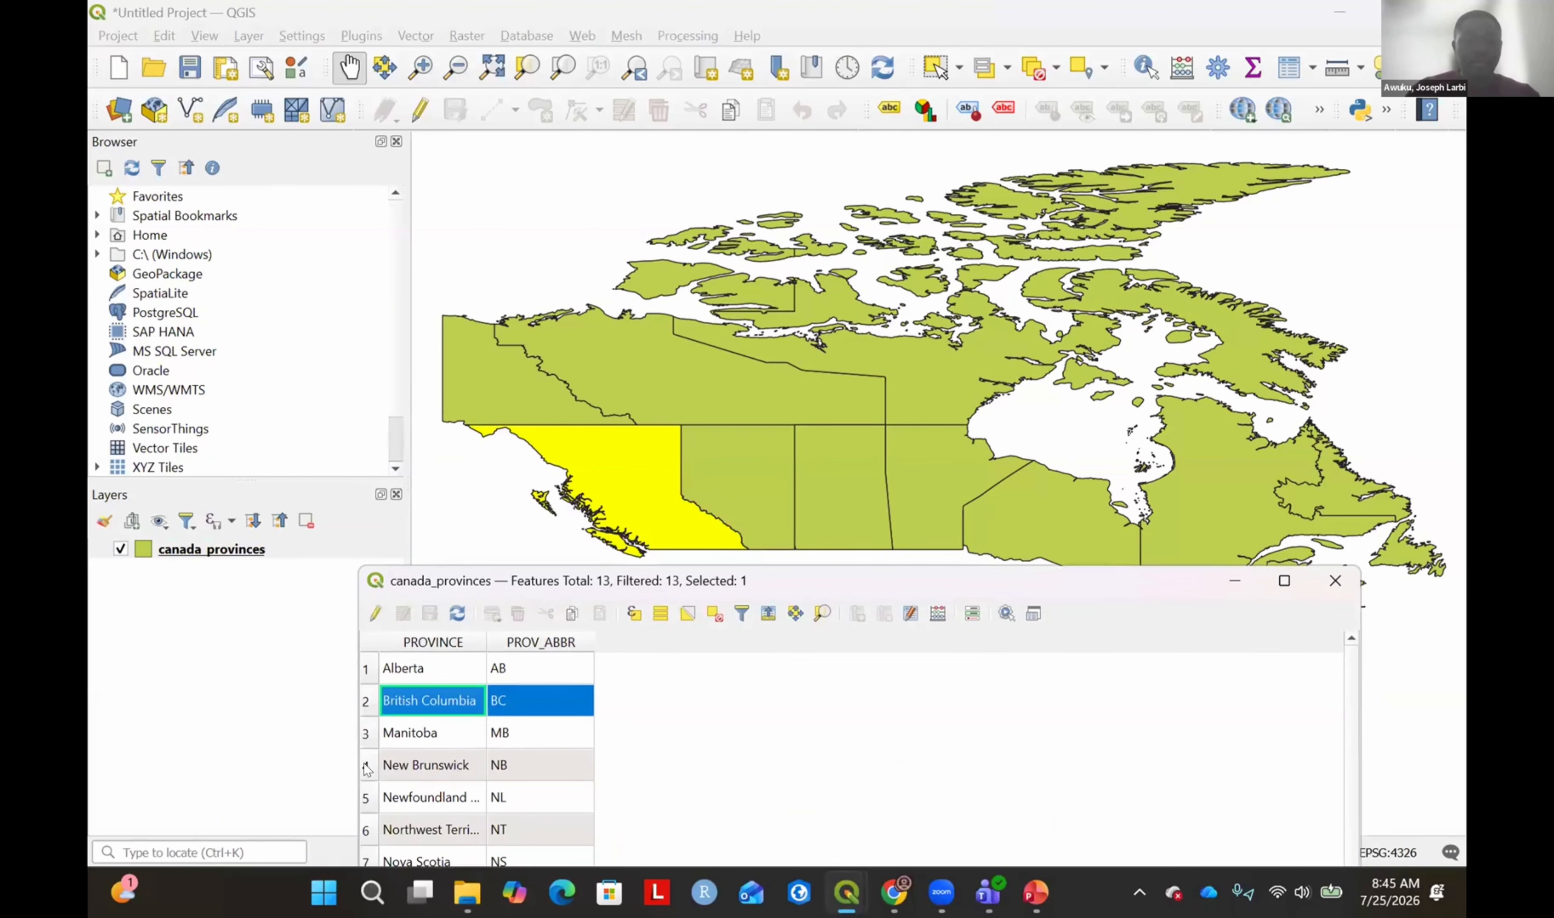
{"action": "left_click", "coordinate": [366, 765]}
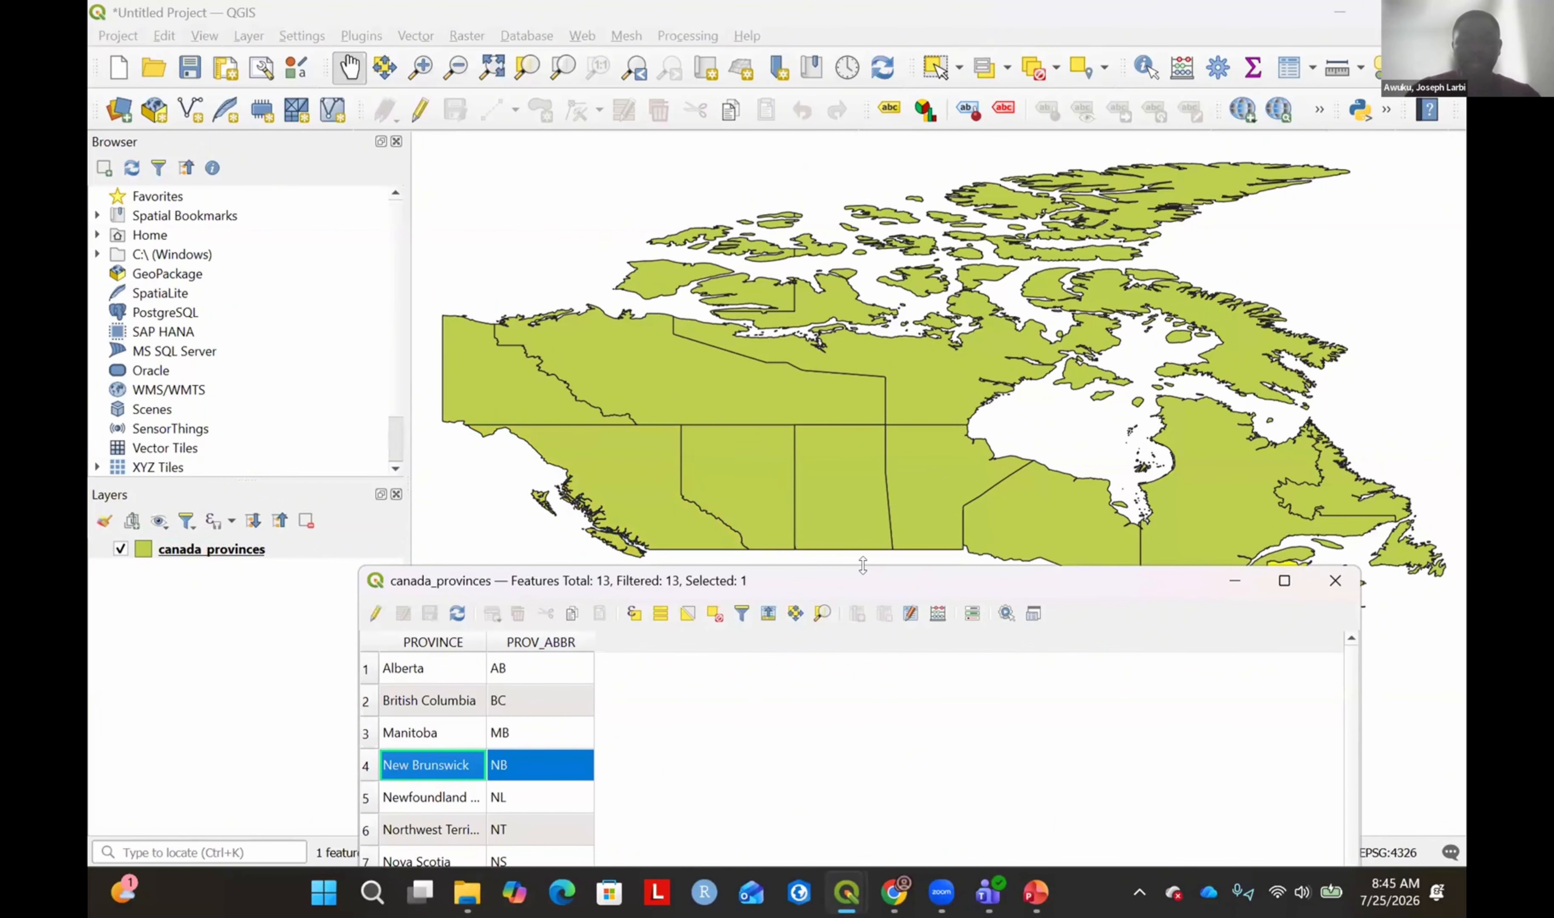
{"action": "left_click_drag", "start_coordinate": [863, 566], "coordinate": [862, 562]}
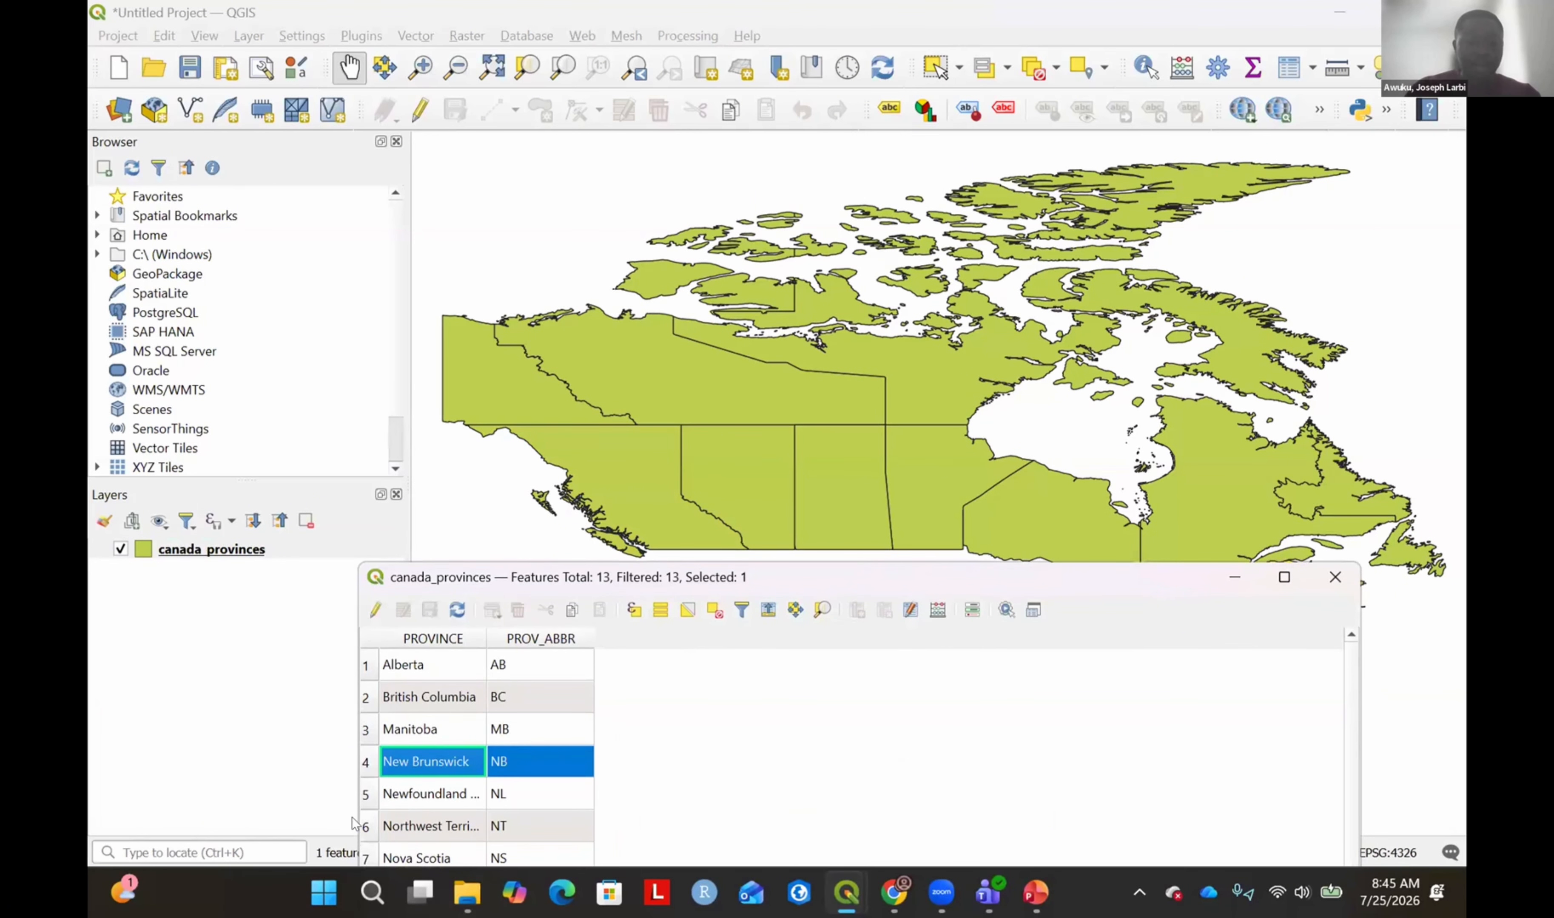
{"action": "left_click", "coordinate": [369, 830]}
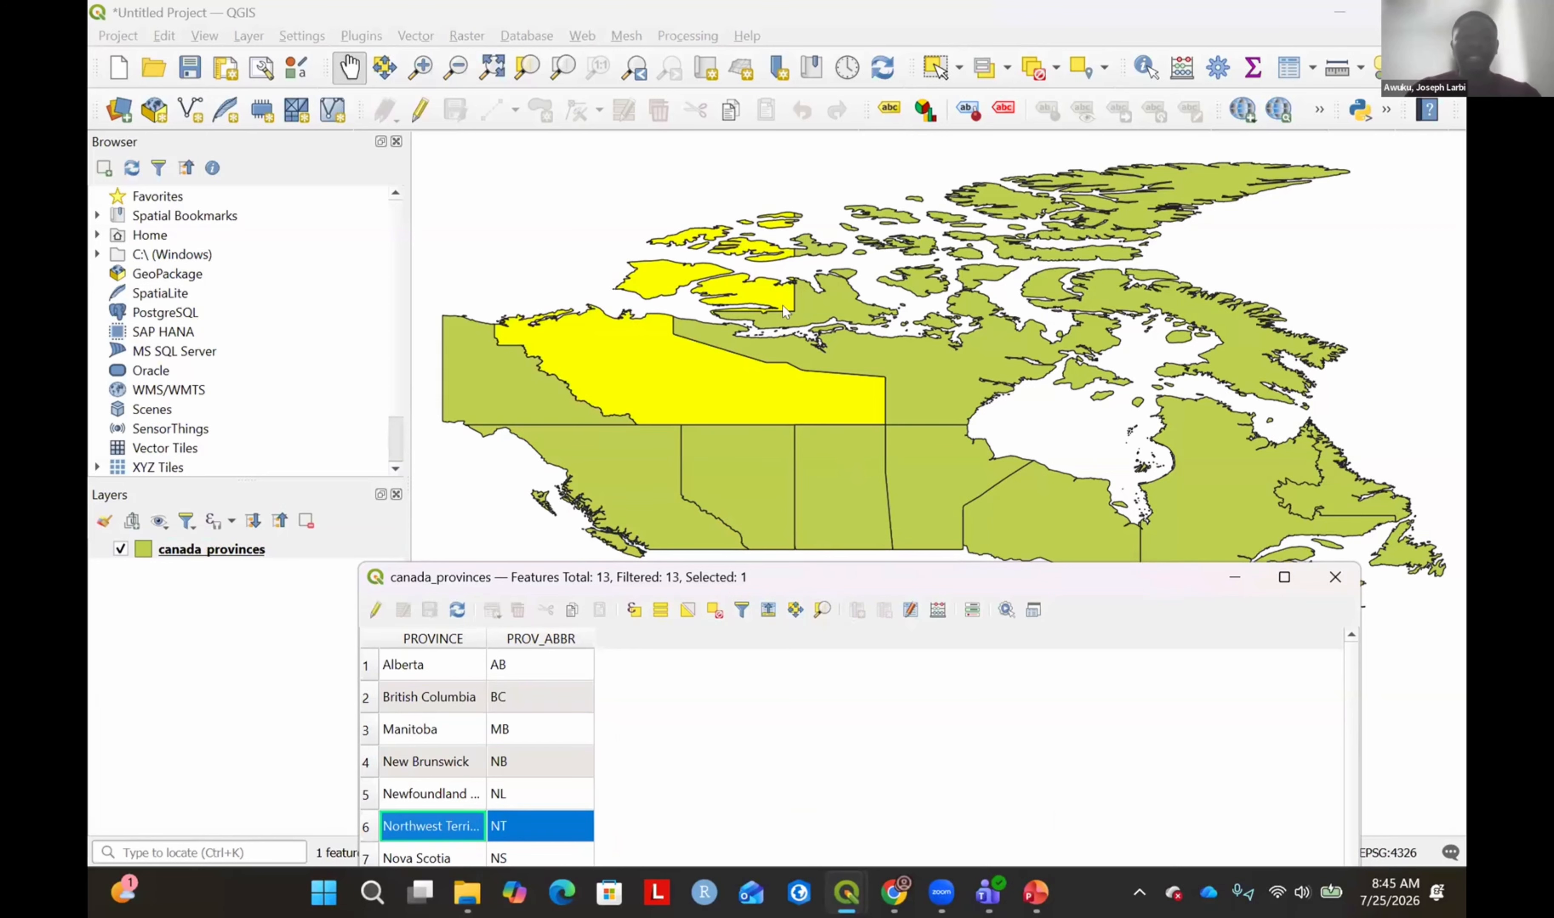
{"action": "left_click_drag", "start_coordinate": [828, 573], "coordinate": [782, 305]}
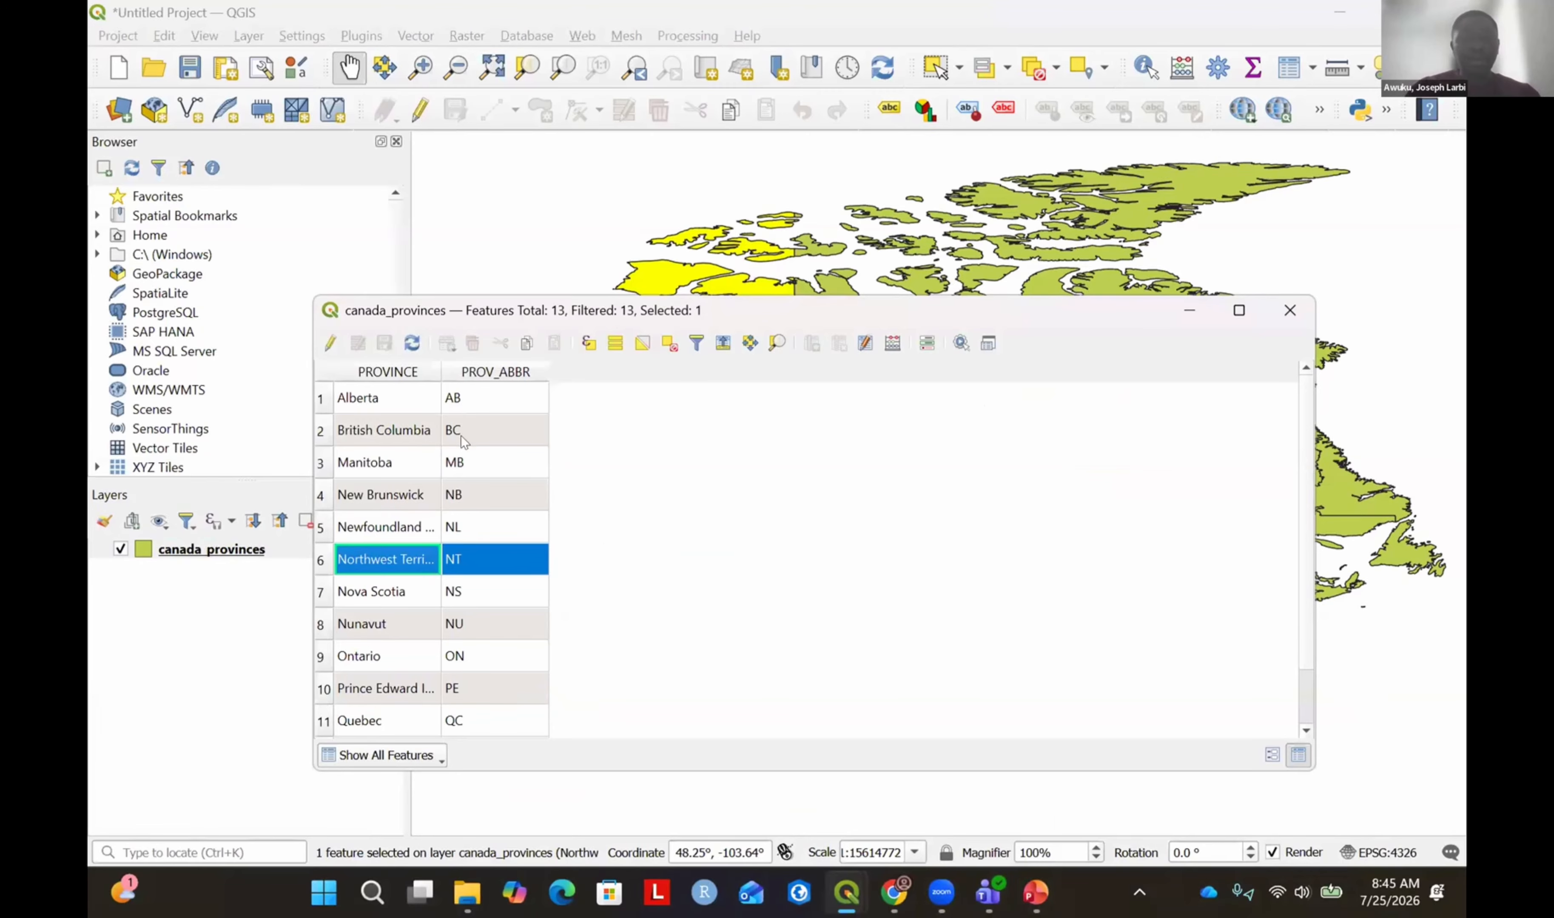
Select the Alberta, Manitoba and Ontario records together in the attribute table to view them on the map.
{"action": "left_click", "coordinate": [322, 401]}
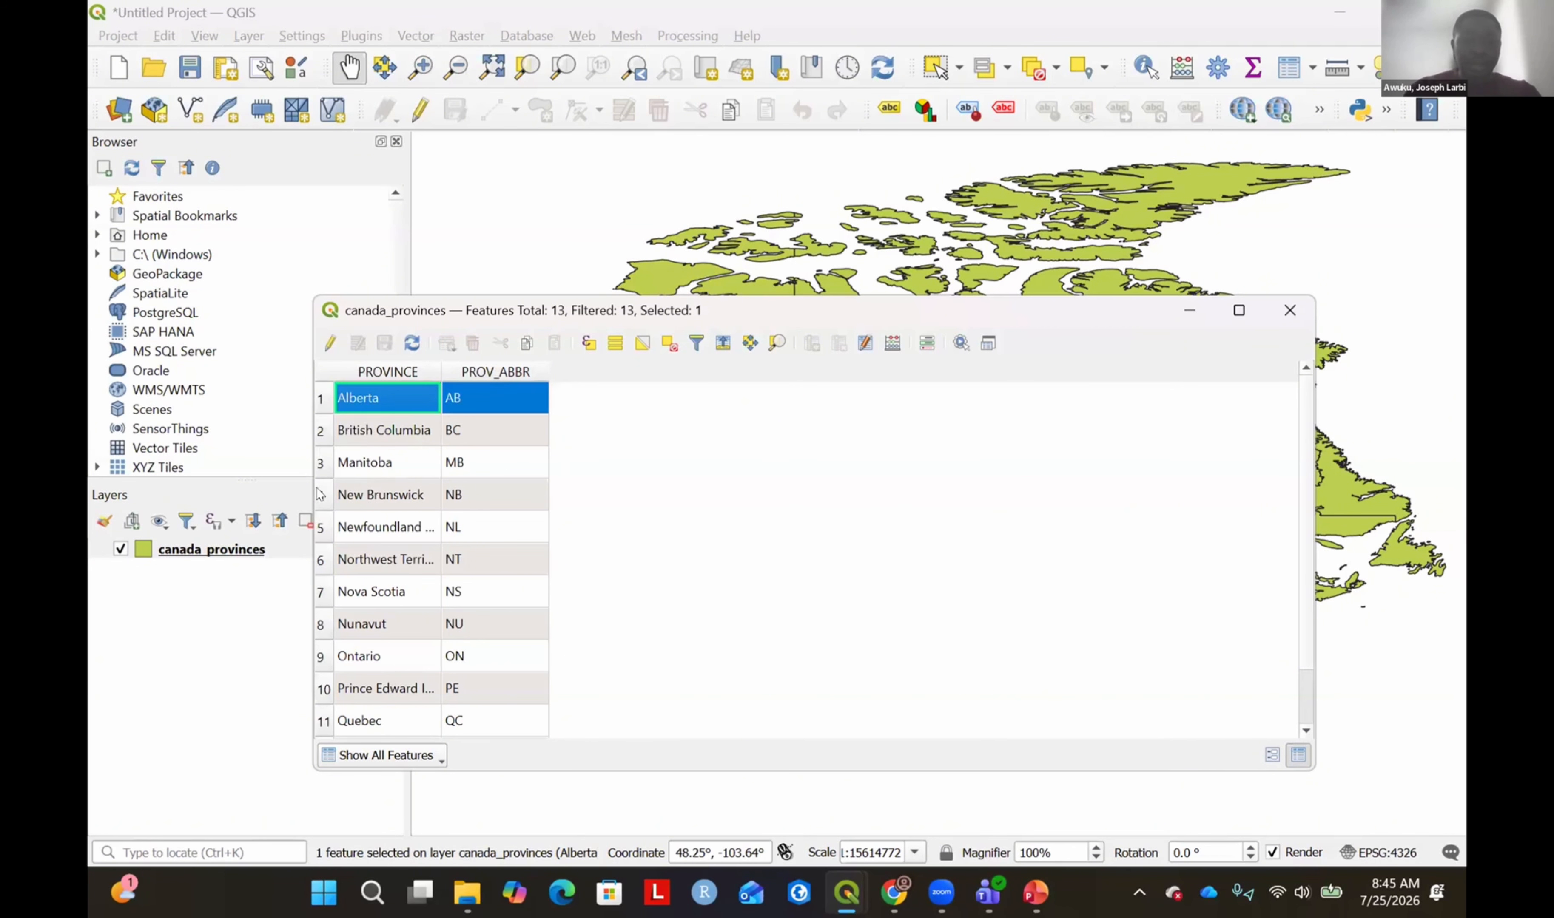
{"action": "left_click", "coordinate": [320, 466], "text": "ctrl"}
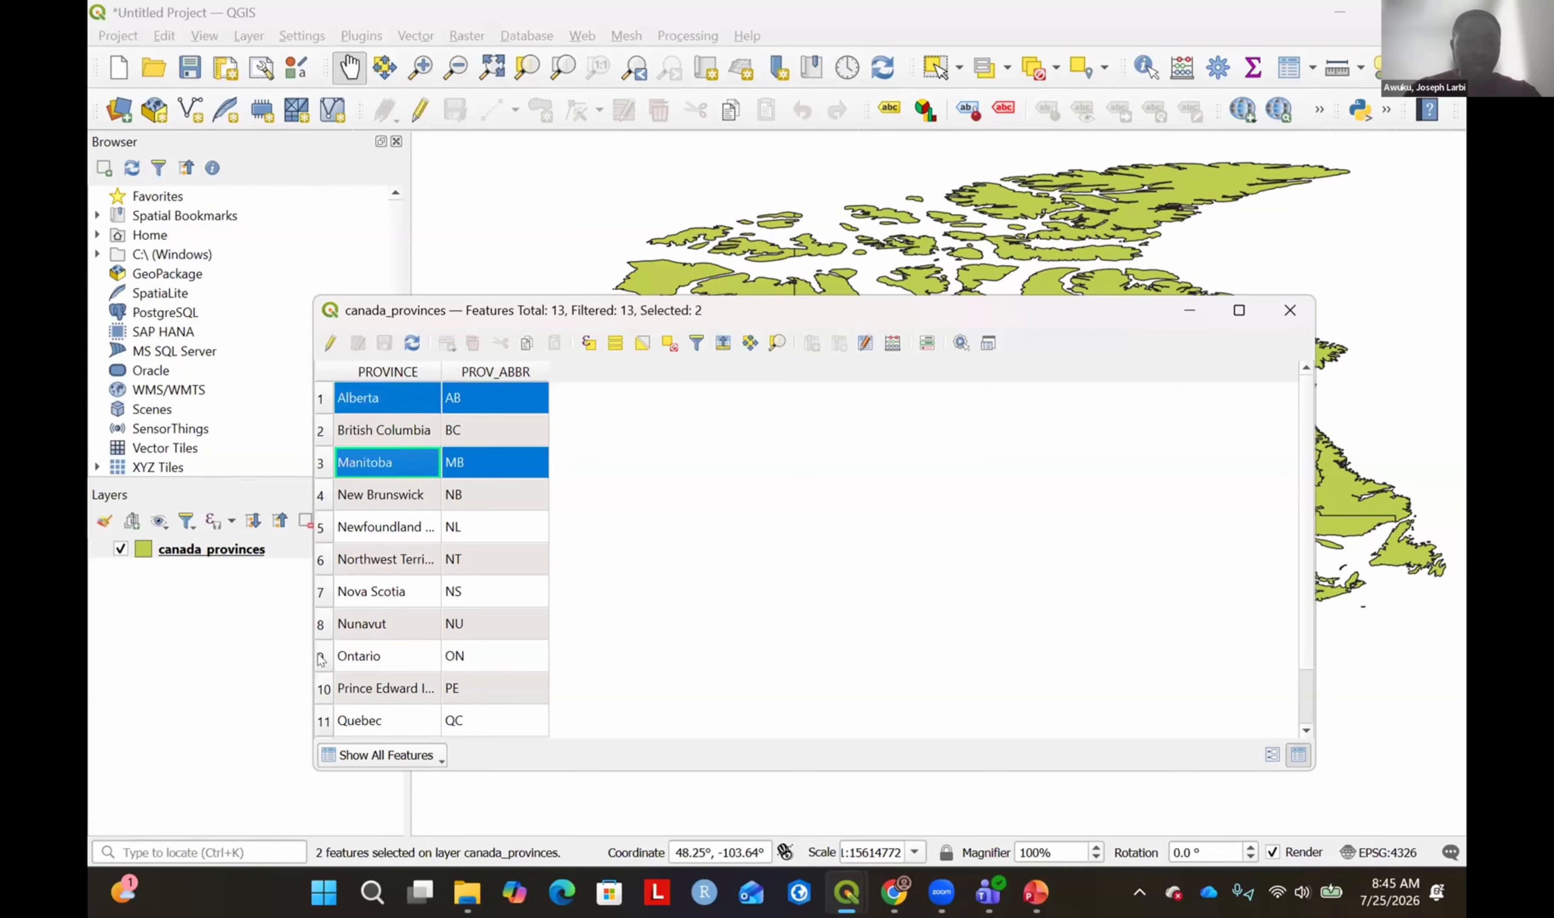
{"action": "left_click", "coordinate": [321, 659], "text": "ctrl"}
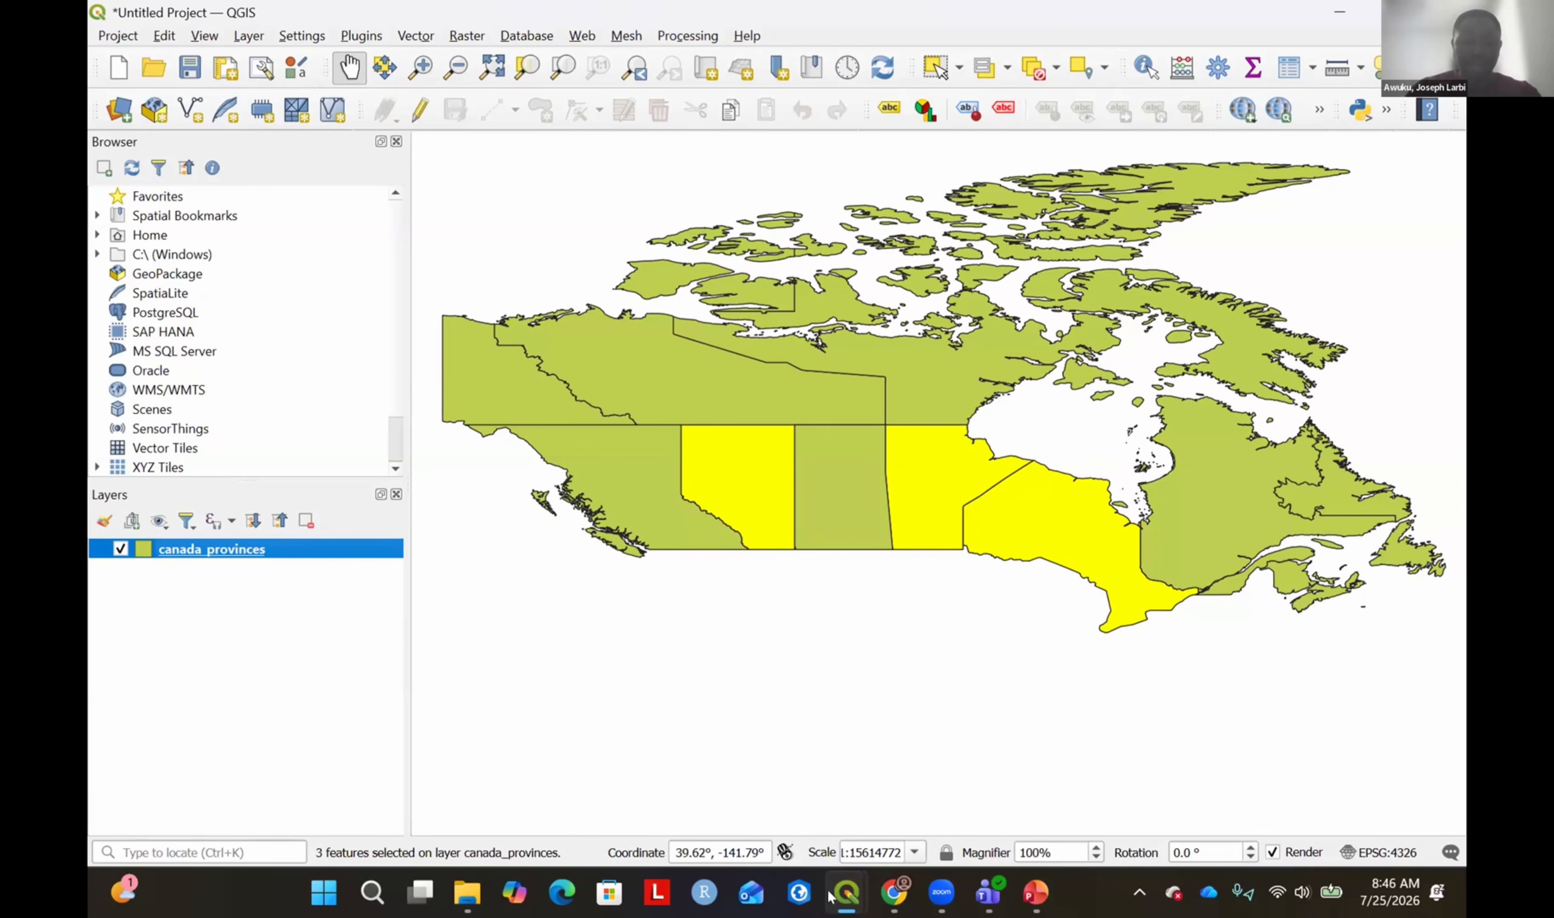
Return to the attribute table, clear the selection of the three provinces and close the table.
{"action": "left_click", "coordinate": [846, 893]}
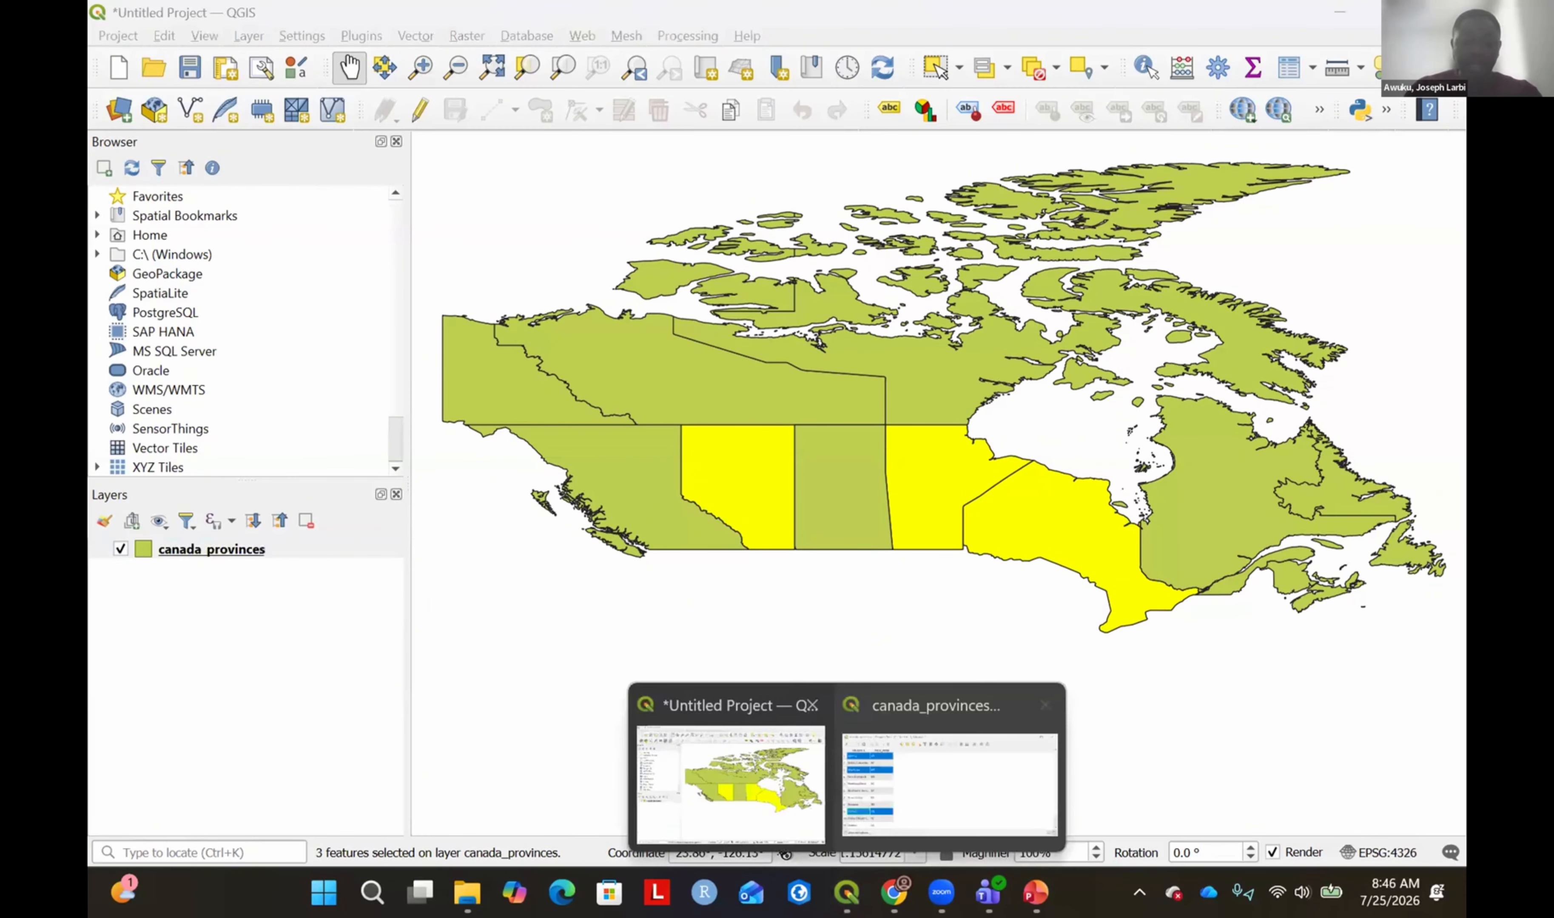
{"action": "left_click", "coordinate": [951, 782]}
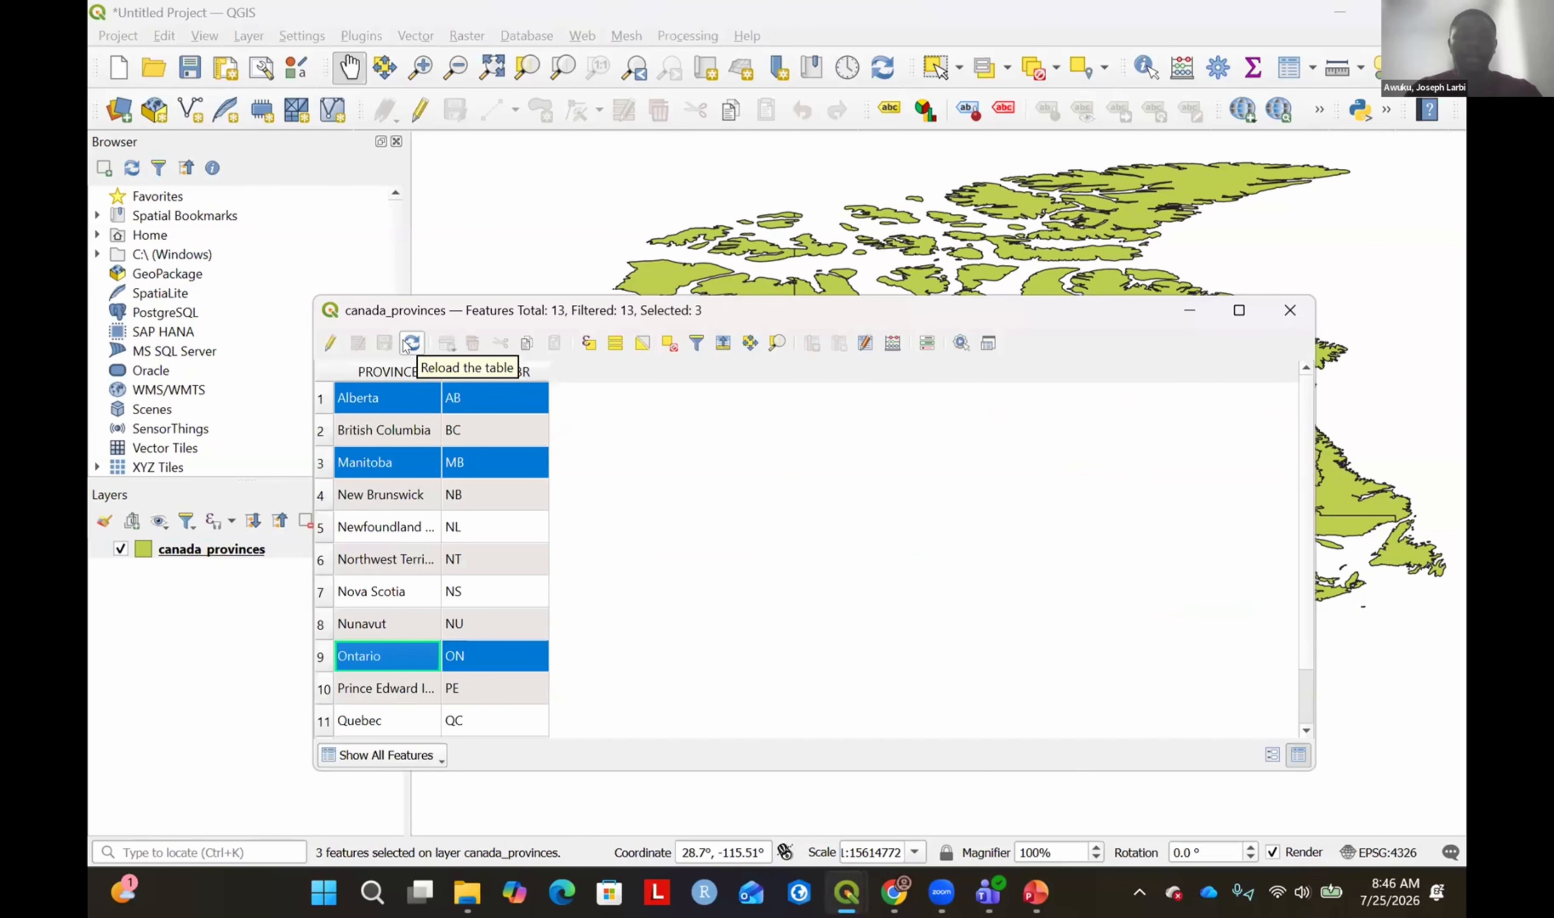
{"action": "left_click", "coordinate": [616, 441]}
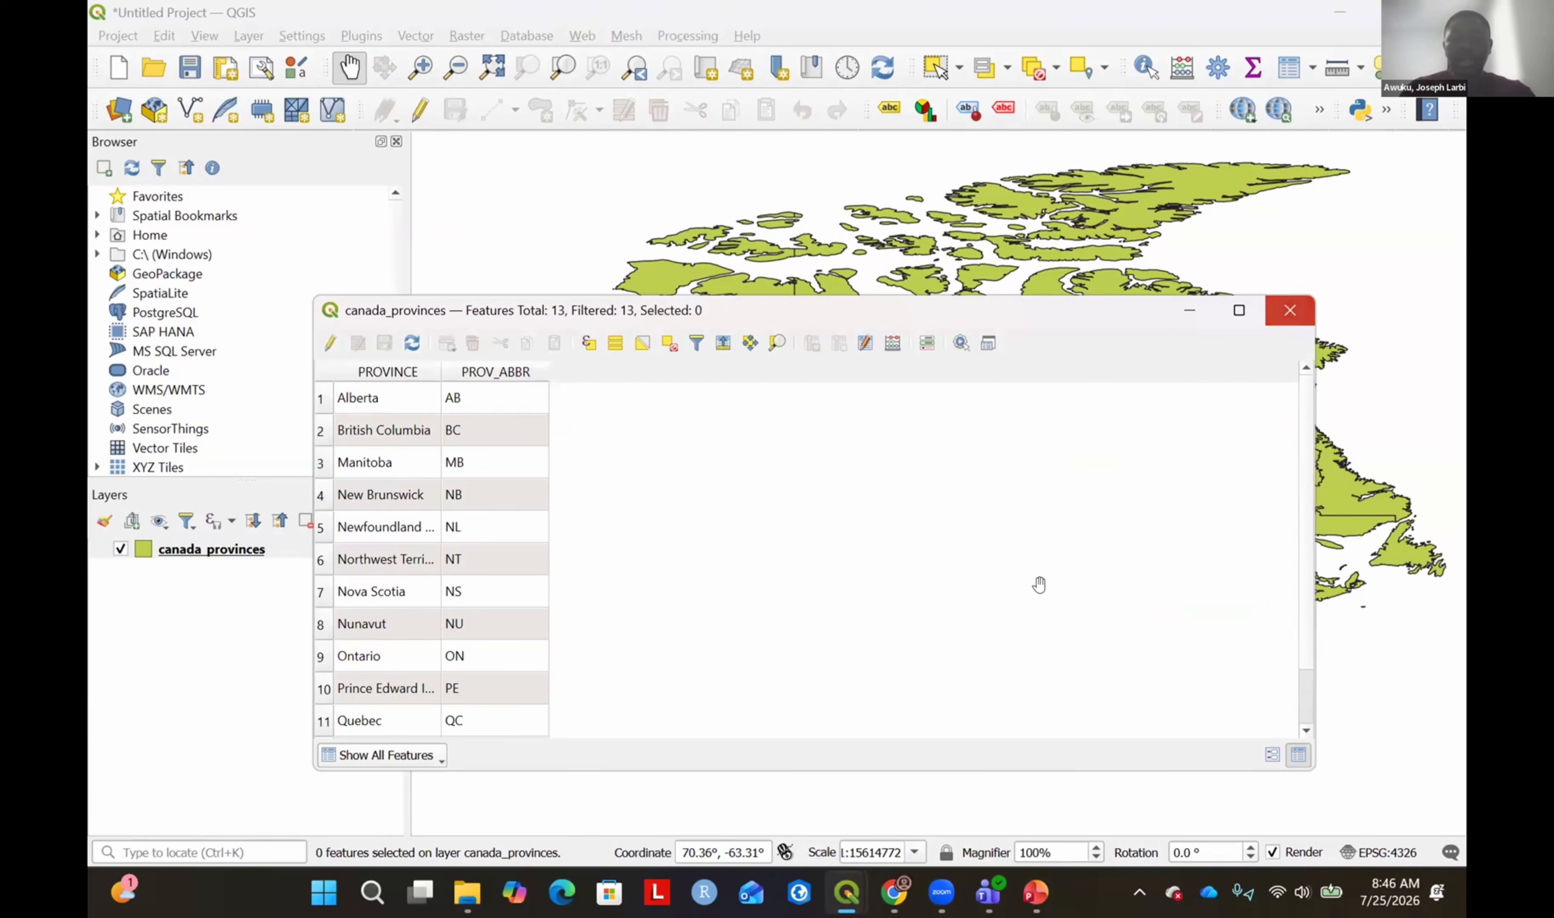
{"action": "key", "text": "Escape"}
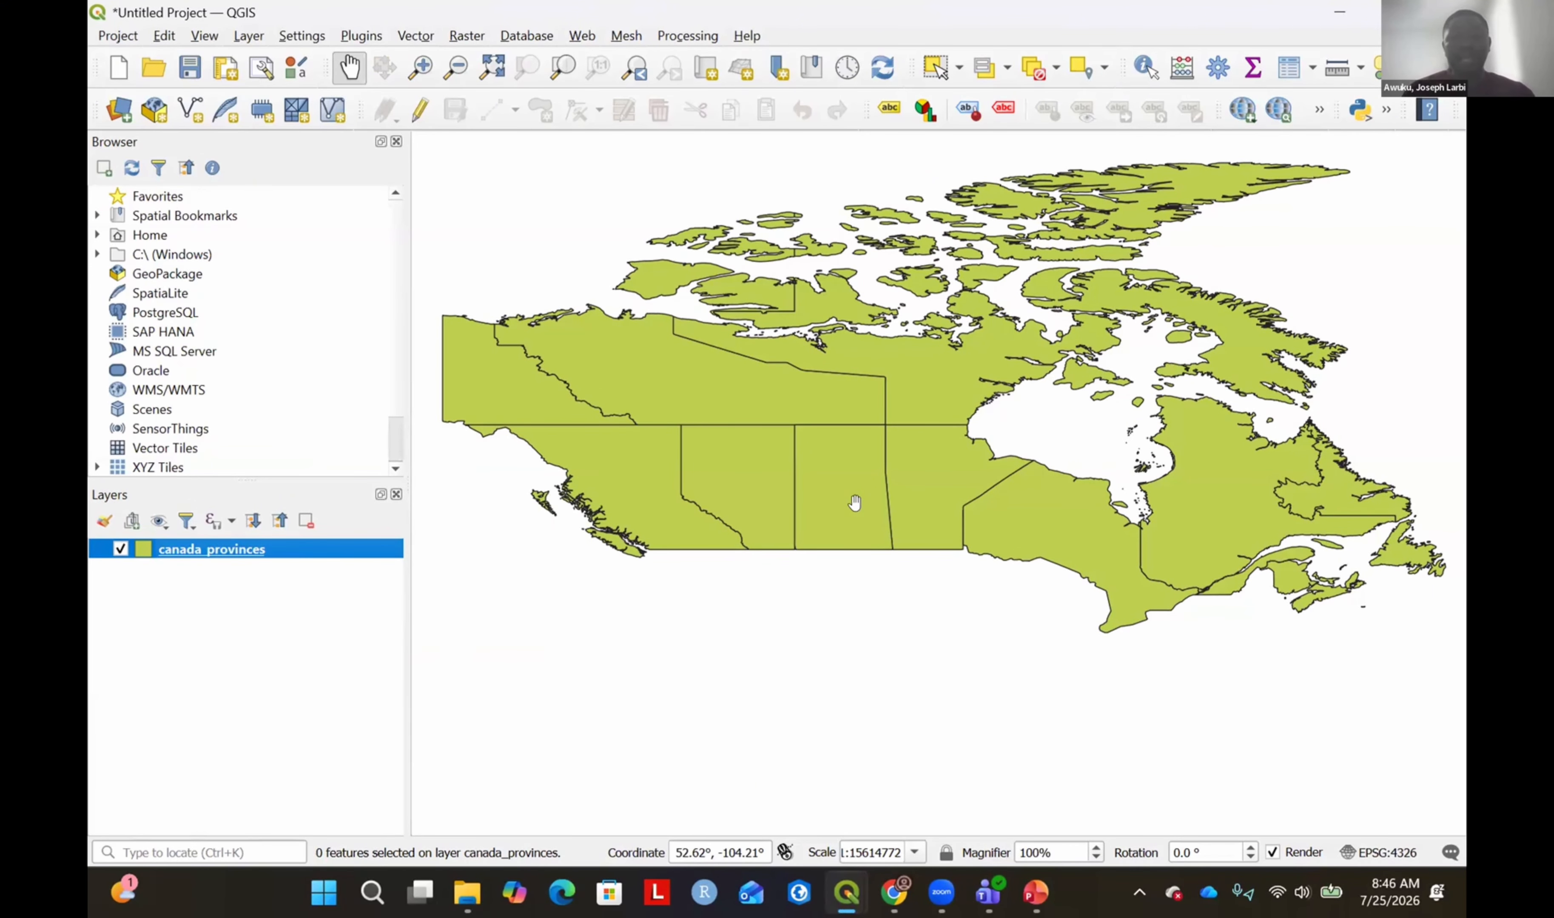
Identify the Alberta feature on the map and examine its attributes and derived information.
{"action": "left_click", "coordinate": [1143, 65]}
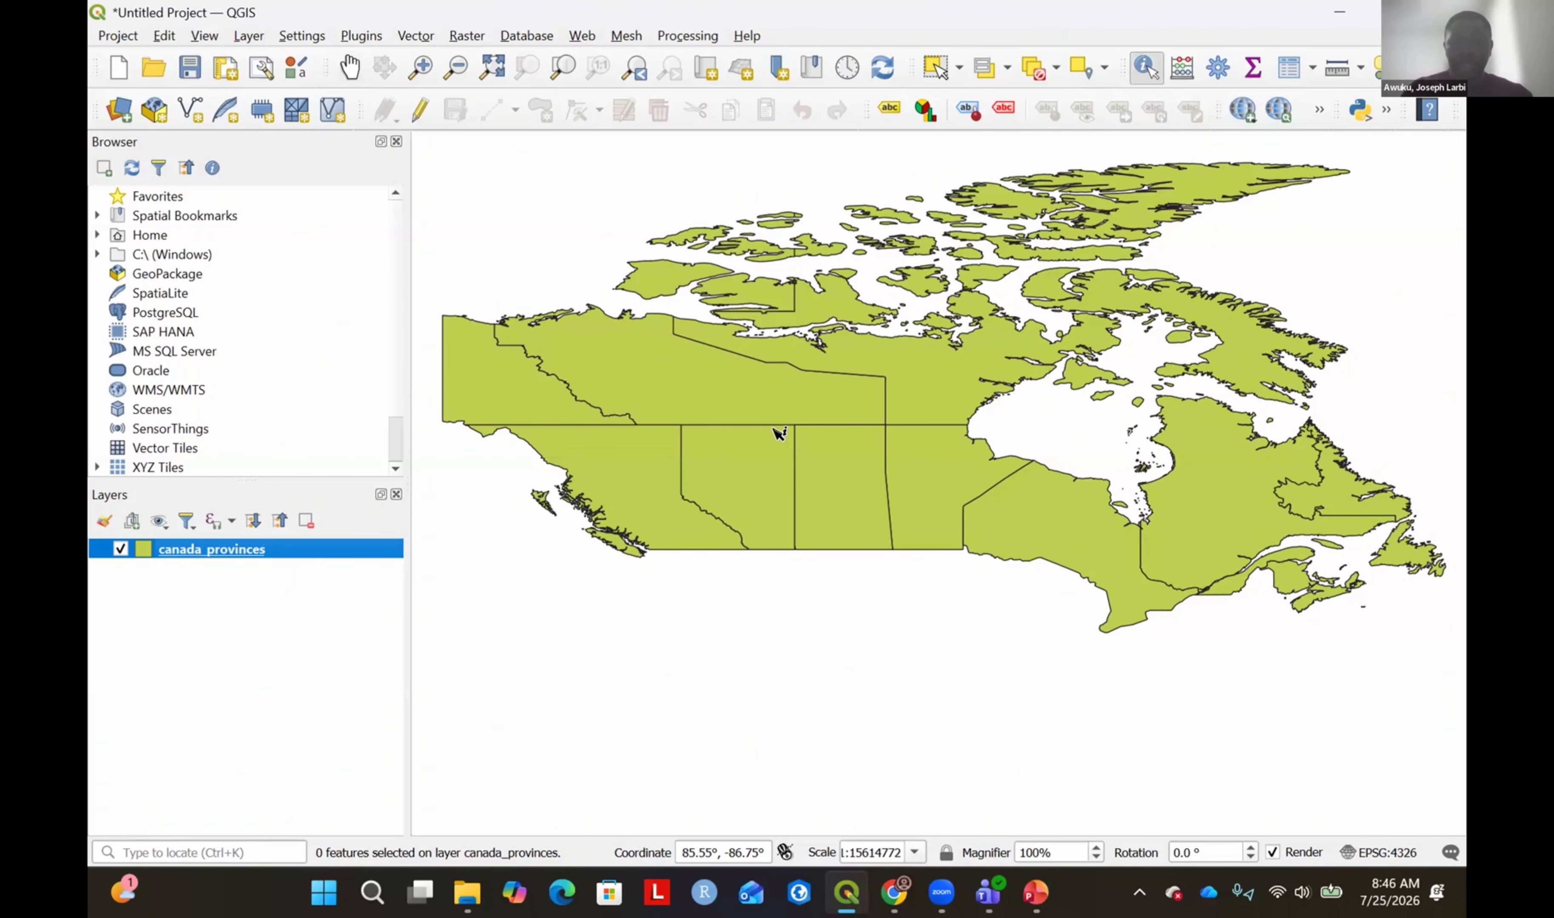
{"action": "left_click", "coordinate": [765, 470]}
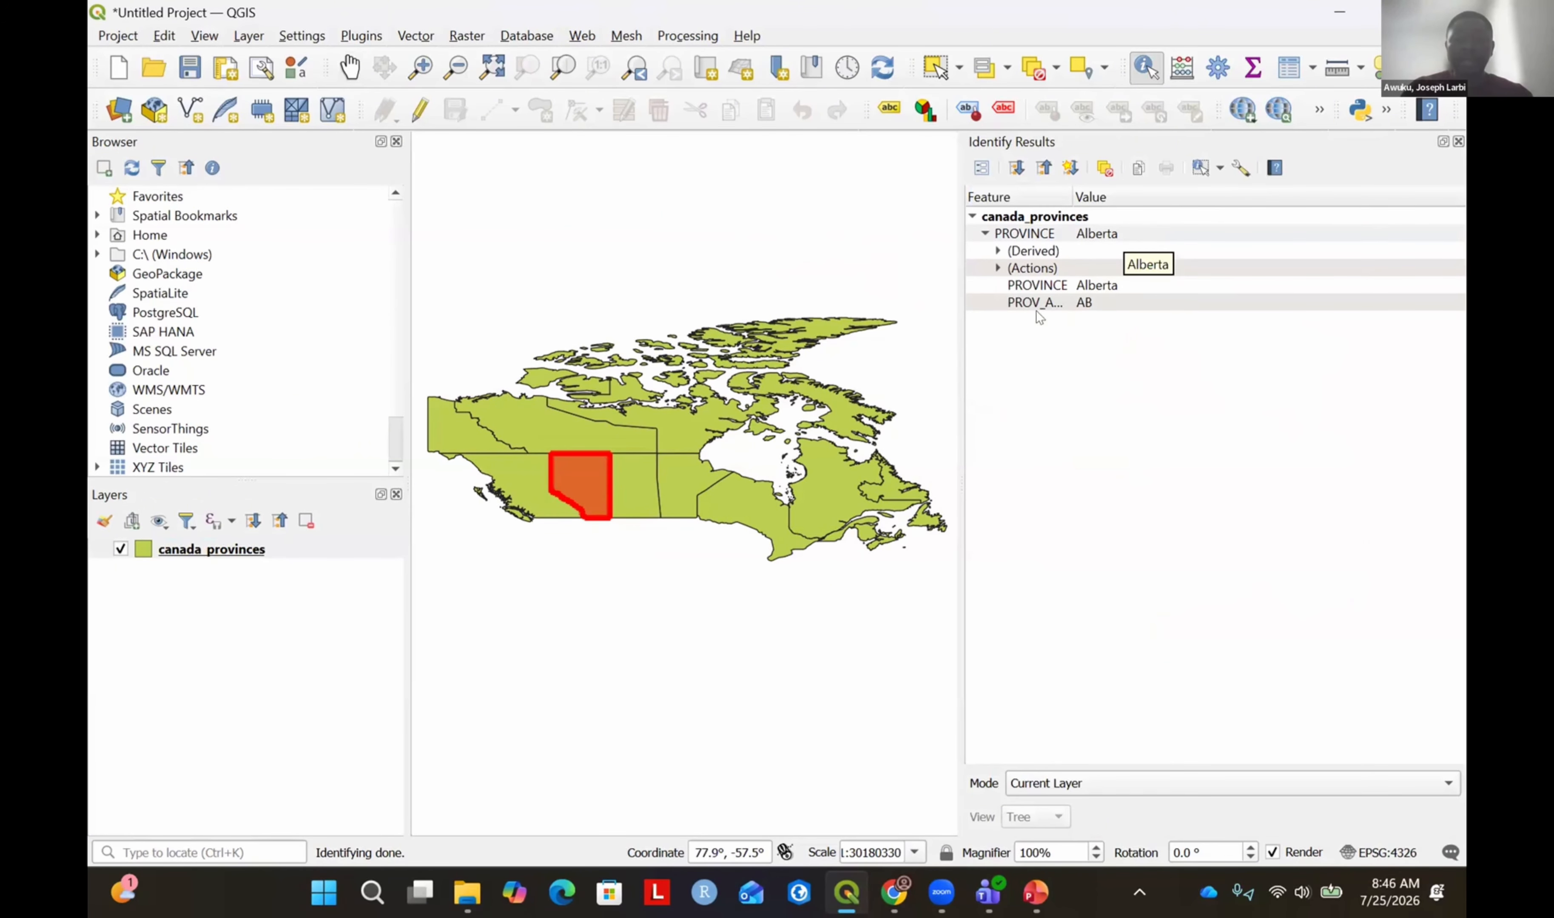
{"action": "left_click", "coordinate": [998, 250]}
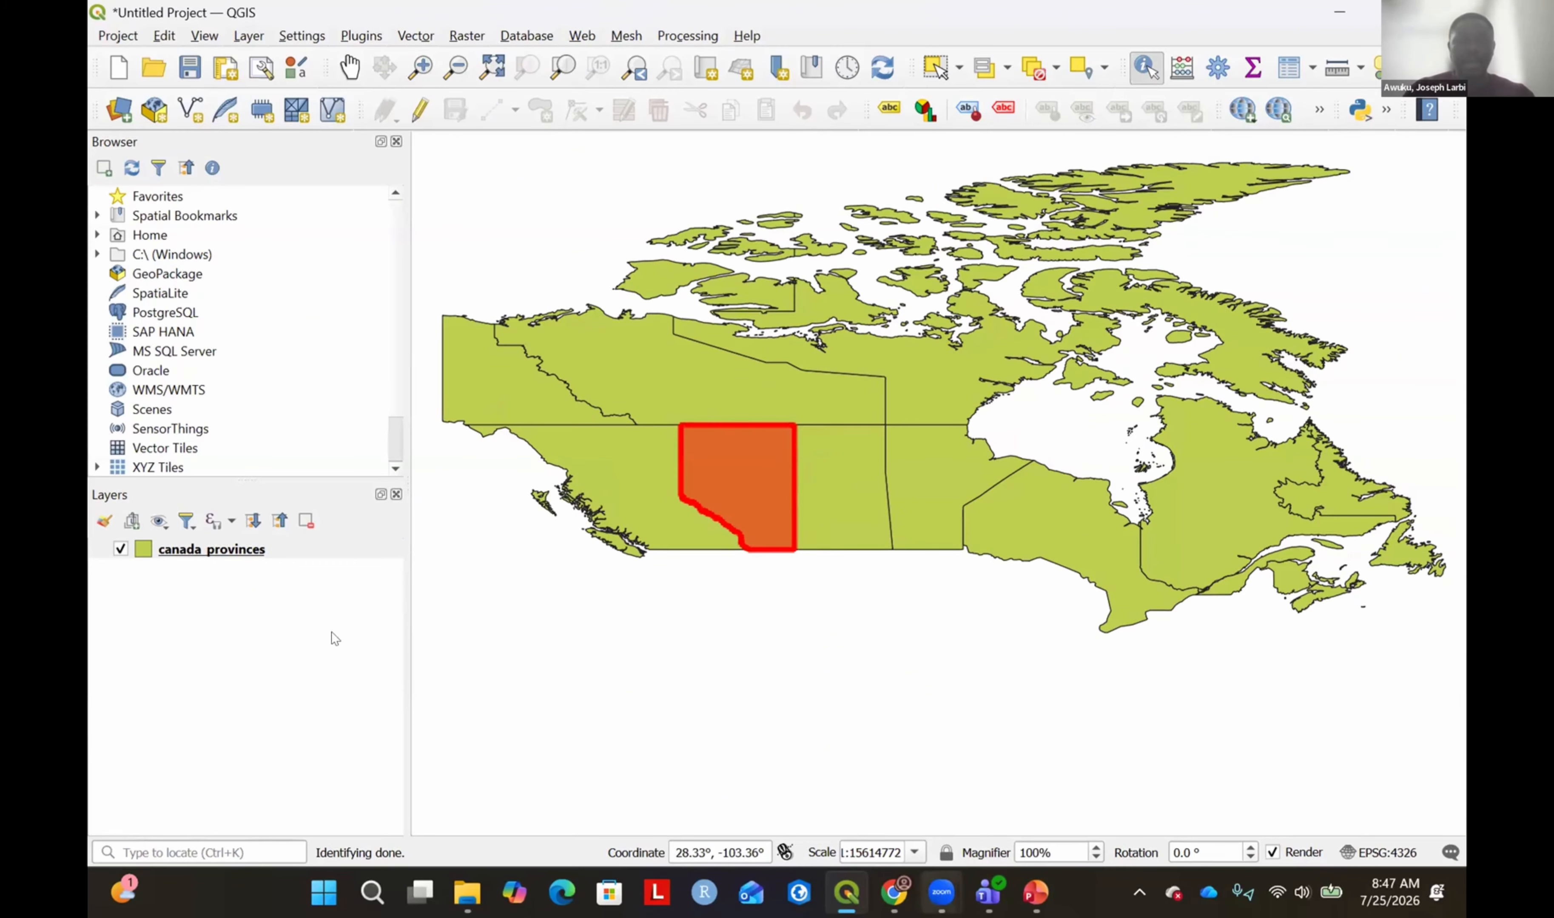
Open the canada_provinces attribute table and highlight British Columbia, Newfoundland, Northwest Territories, Nunavut and Ontario in turn to locate them on the map.
{"action": "right_click", "coordinate": [208, 550]}
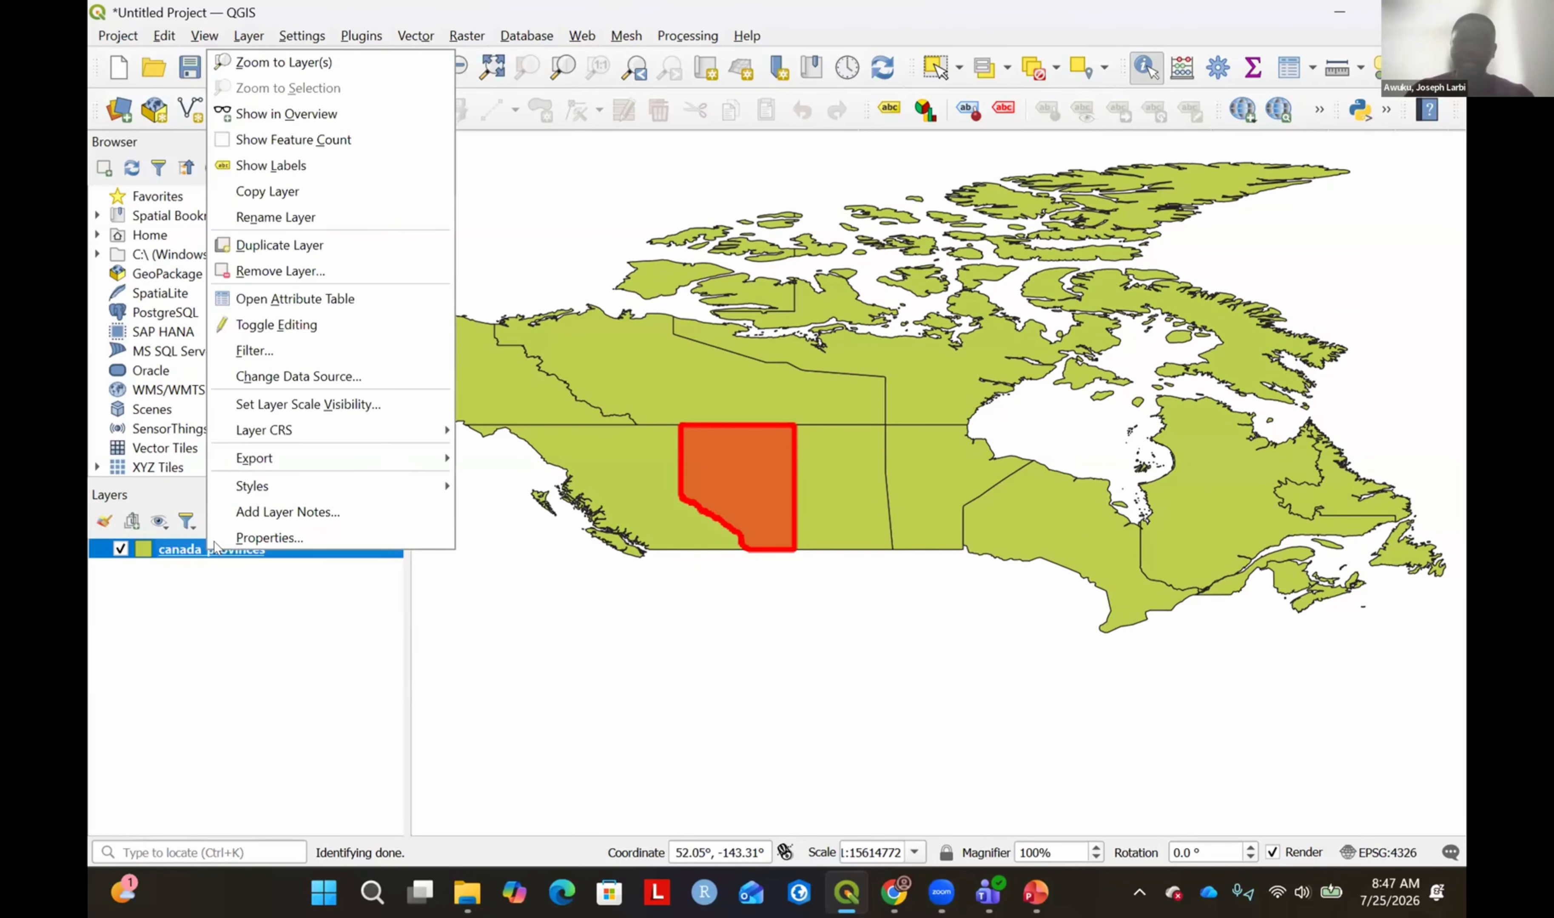
{"action": "left_click", "coordinate": [351, 303]}
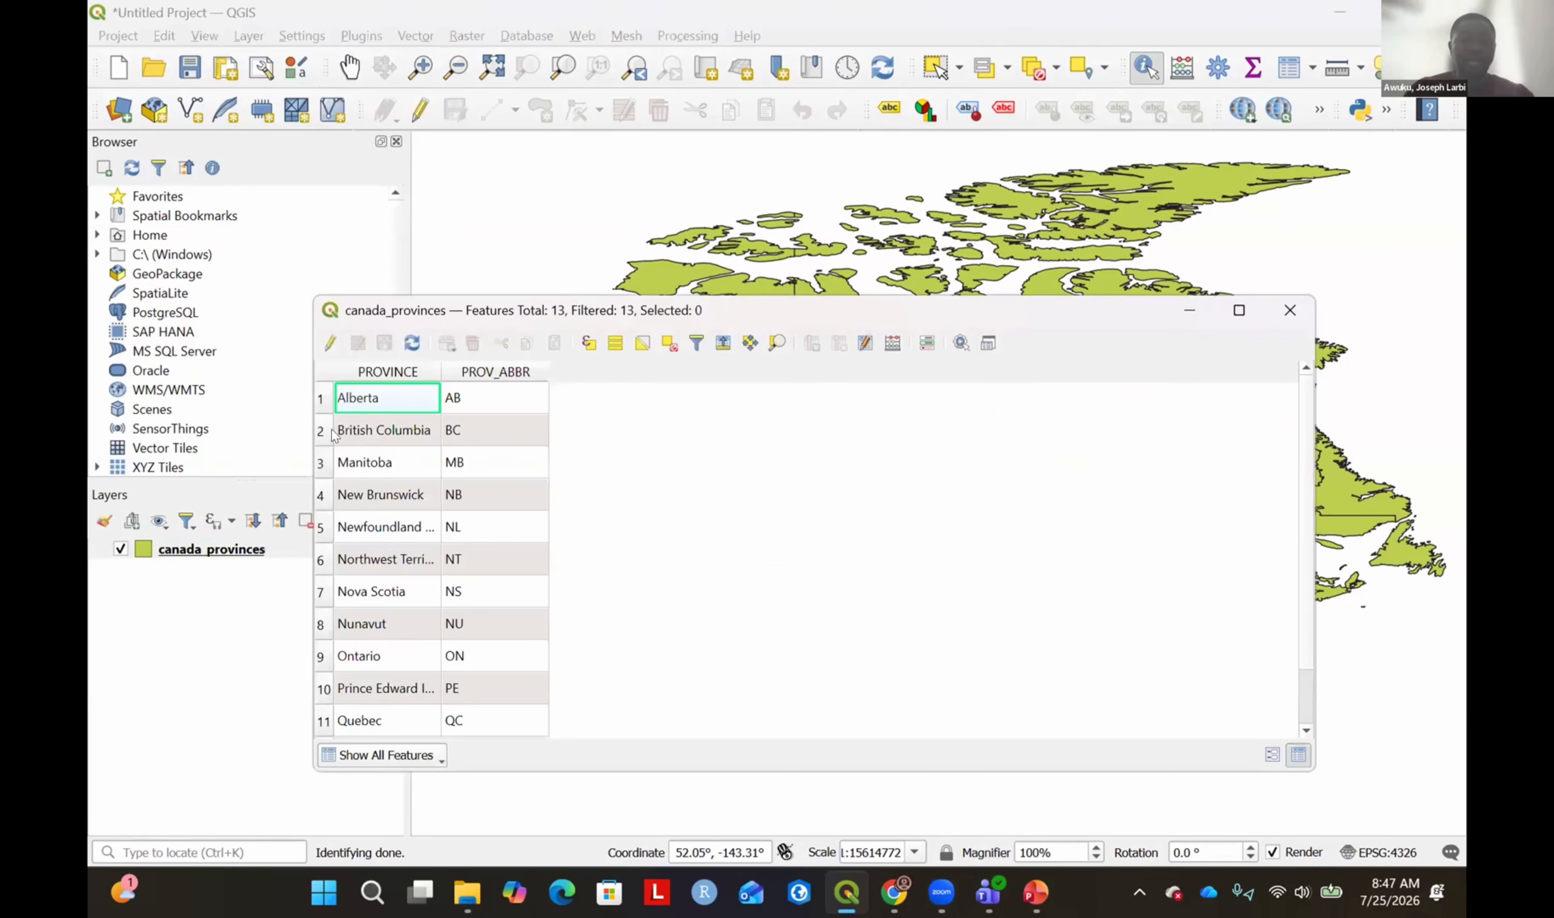
{"action": "left_click", "coordinate": [322, 431]}
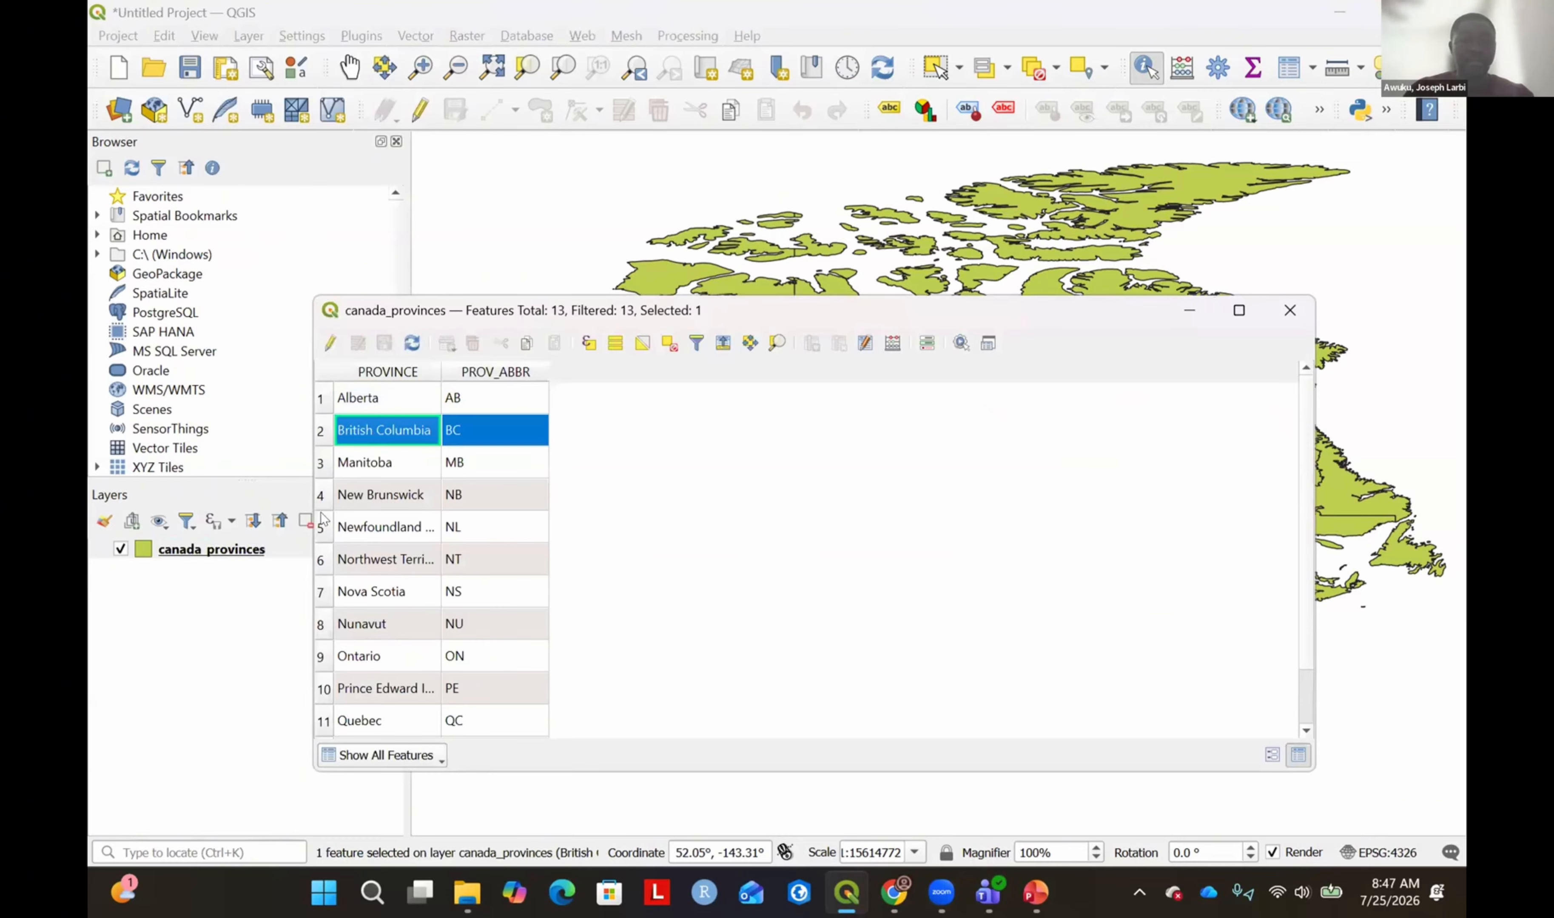
{"action": "left_click", "coordinate": [322, 530]}
{"action": "left_click", "coordinate": [321, 568]}
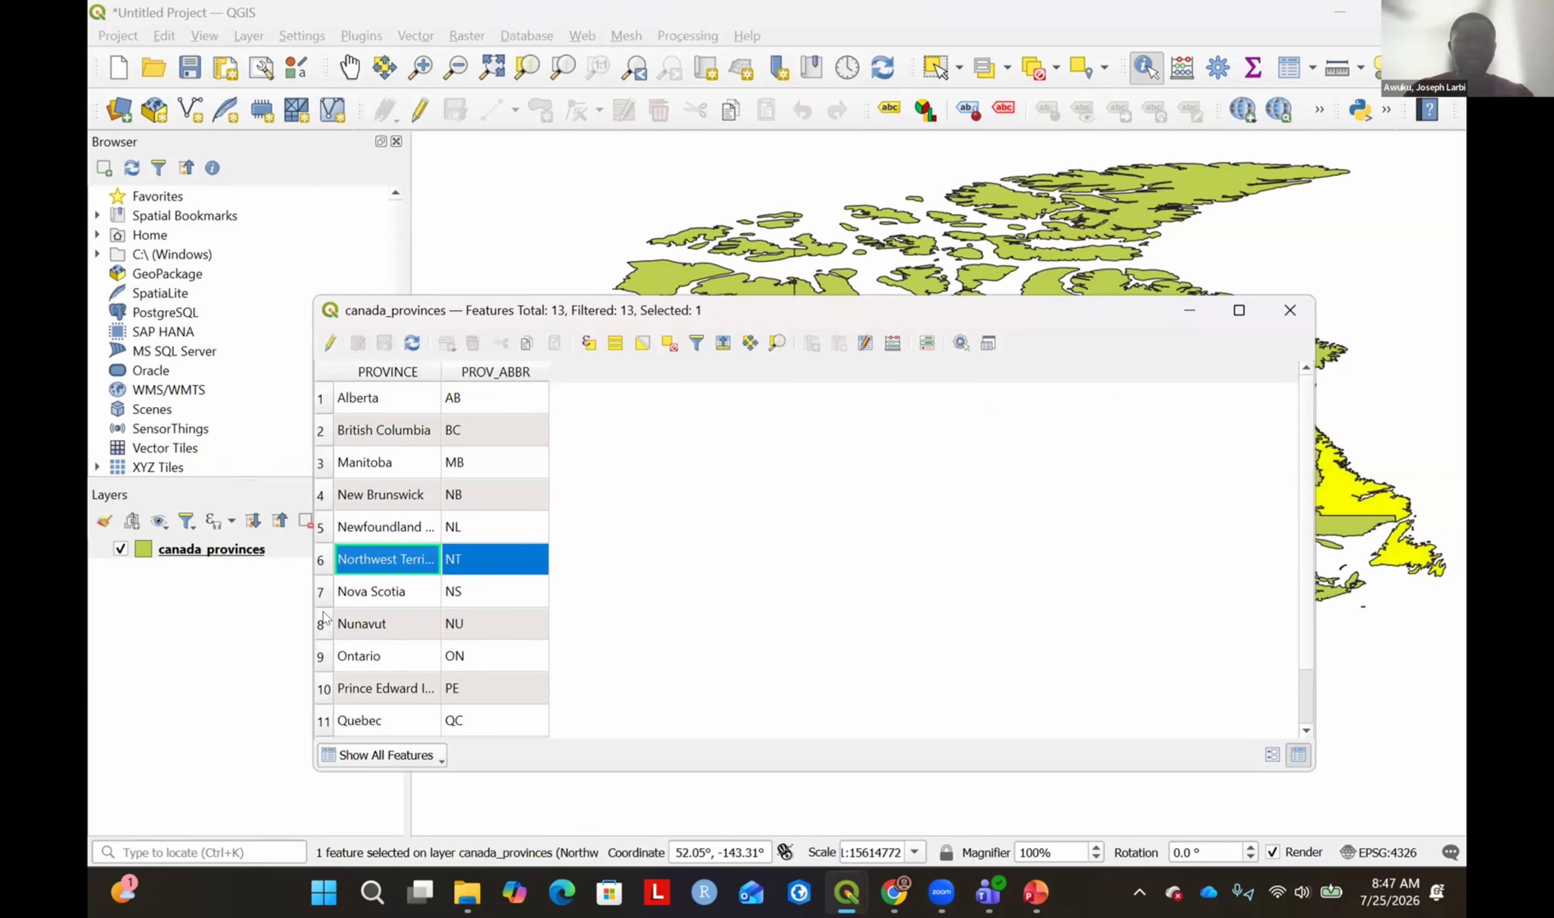
{"action": "left_click", "coordinate": [322, 626]}
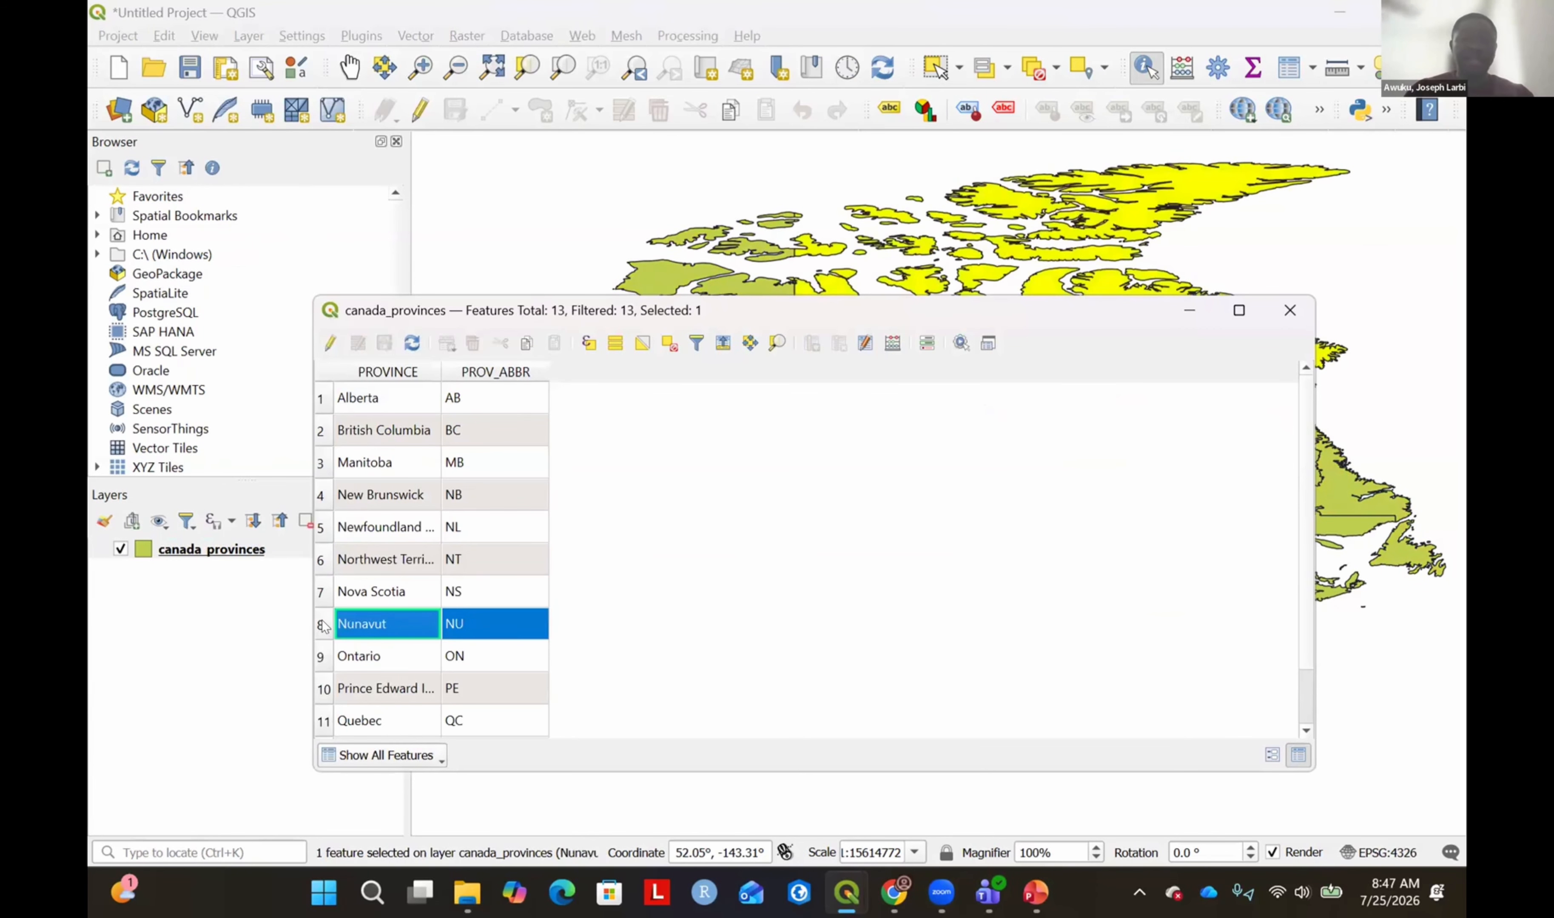
{"action": "key", "text": "Down"}
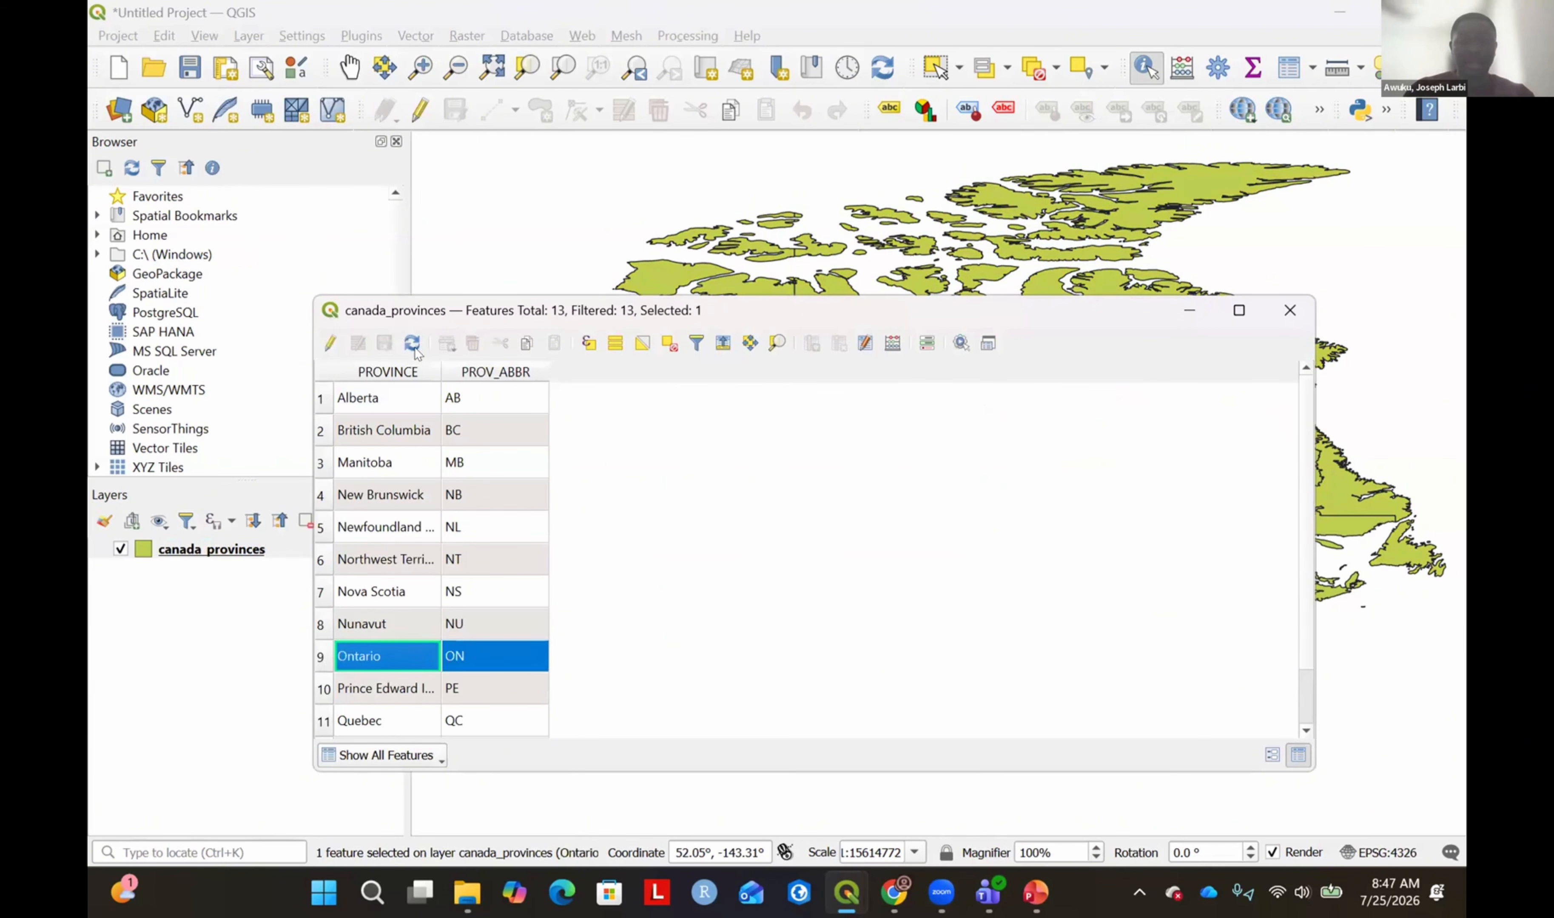
Clear the record selection, close the attribute table and switch from identifying features to the Pan tool.
{"action": "left_click", "coordinate": [413, 347]}
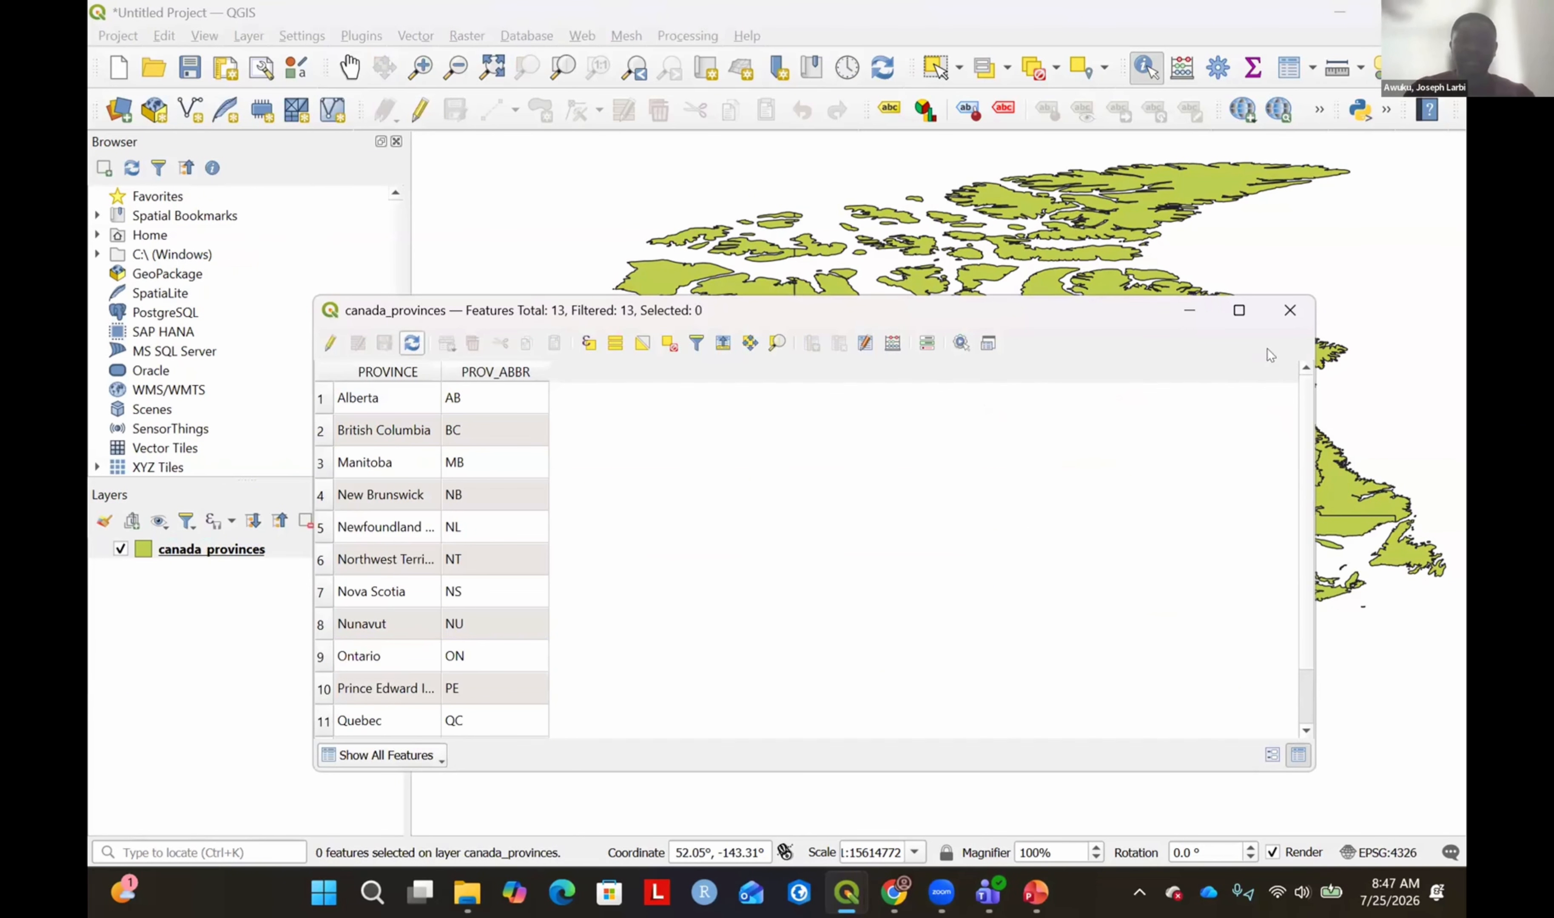
{"action": "left_click", "coordinate": [1289, 314]}
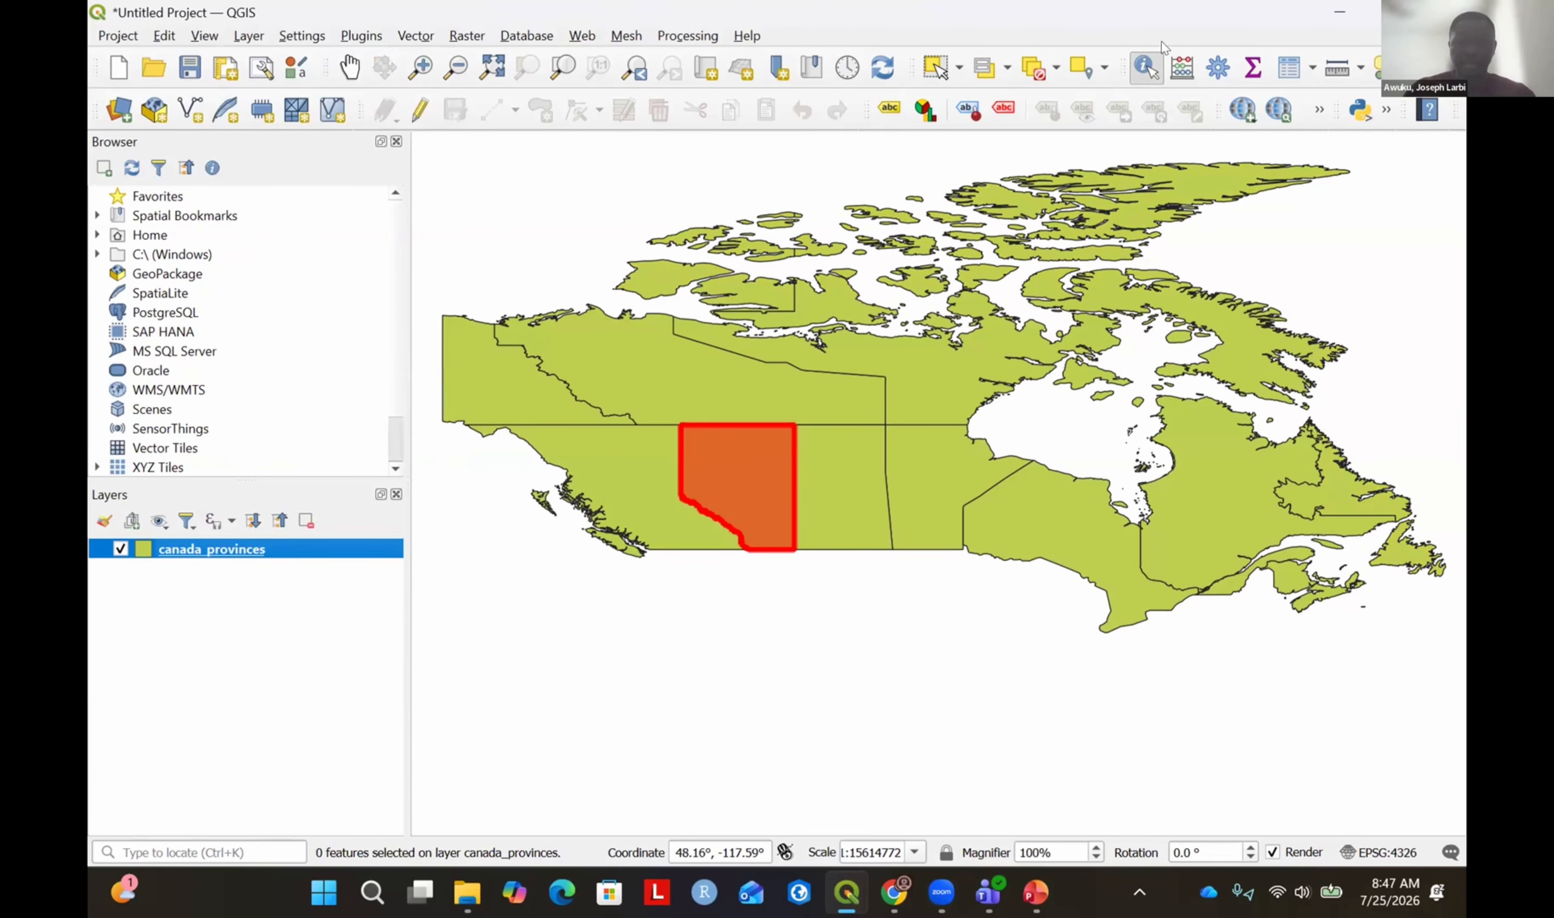
{"action": "left_click", "coordinate": [349, 66]}
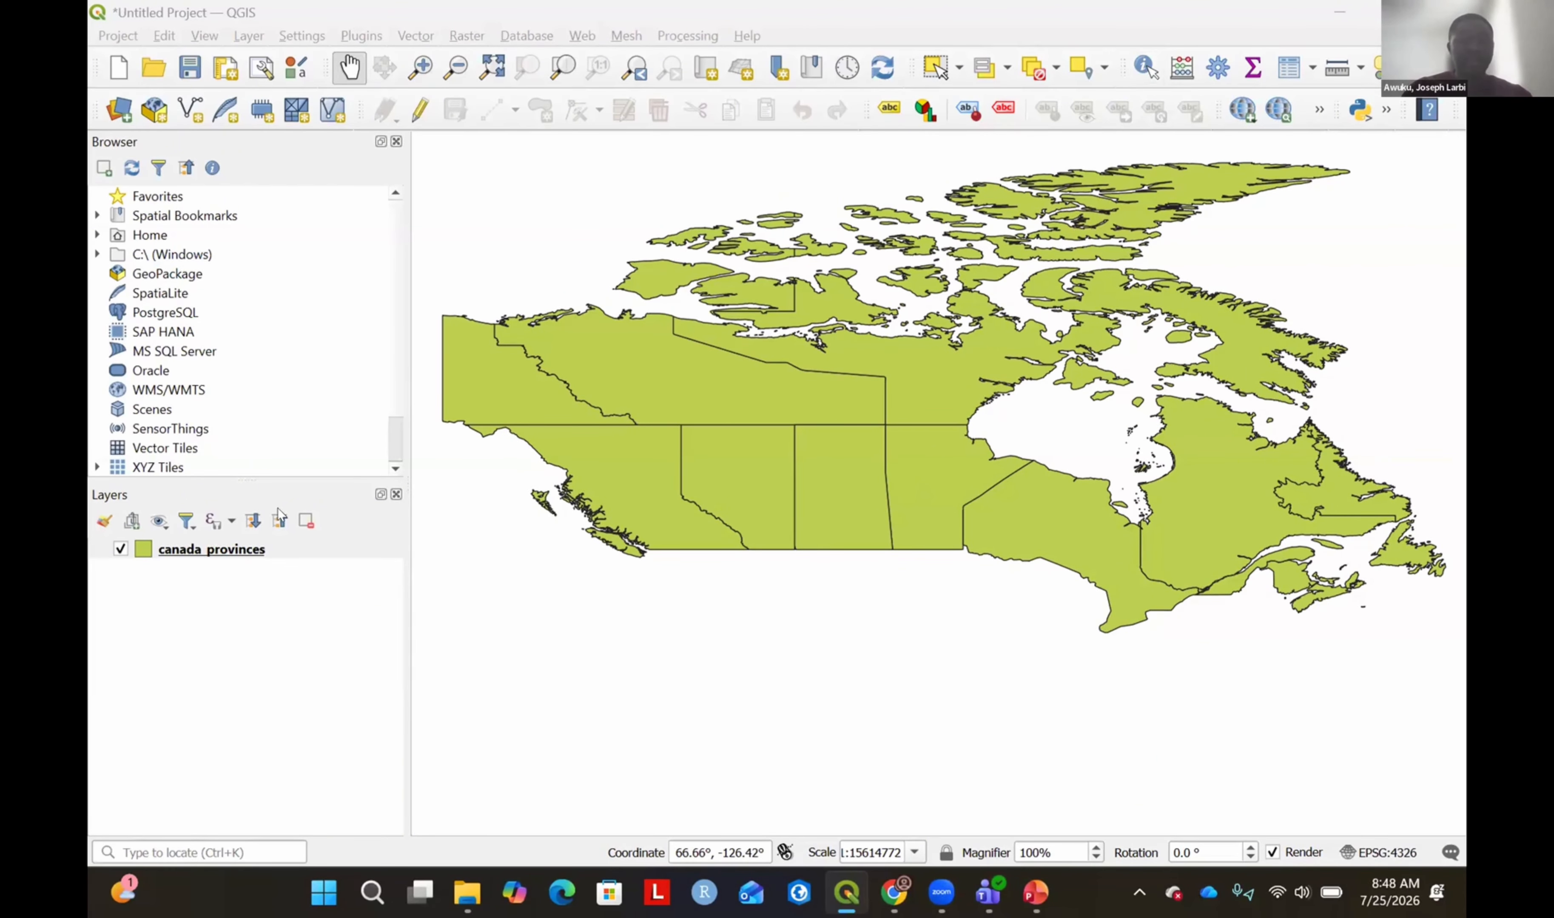
Reopen the canada_provinces attribute table, select the British Columbia and New Brunswick records together and clear that selection.
{"action": "right_click", "coordinate": [191, 552]}
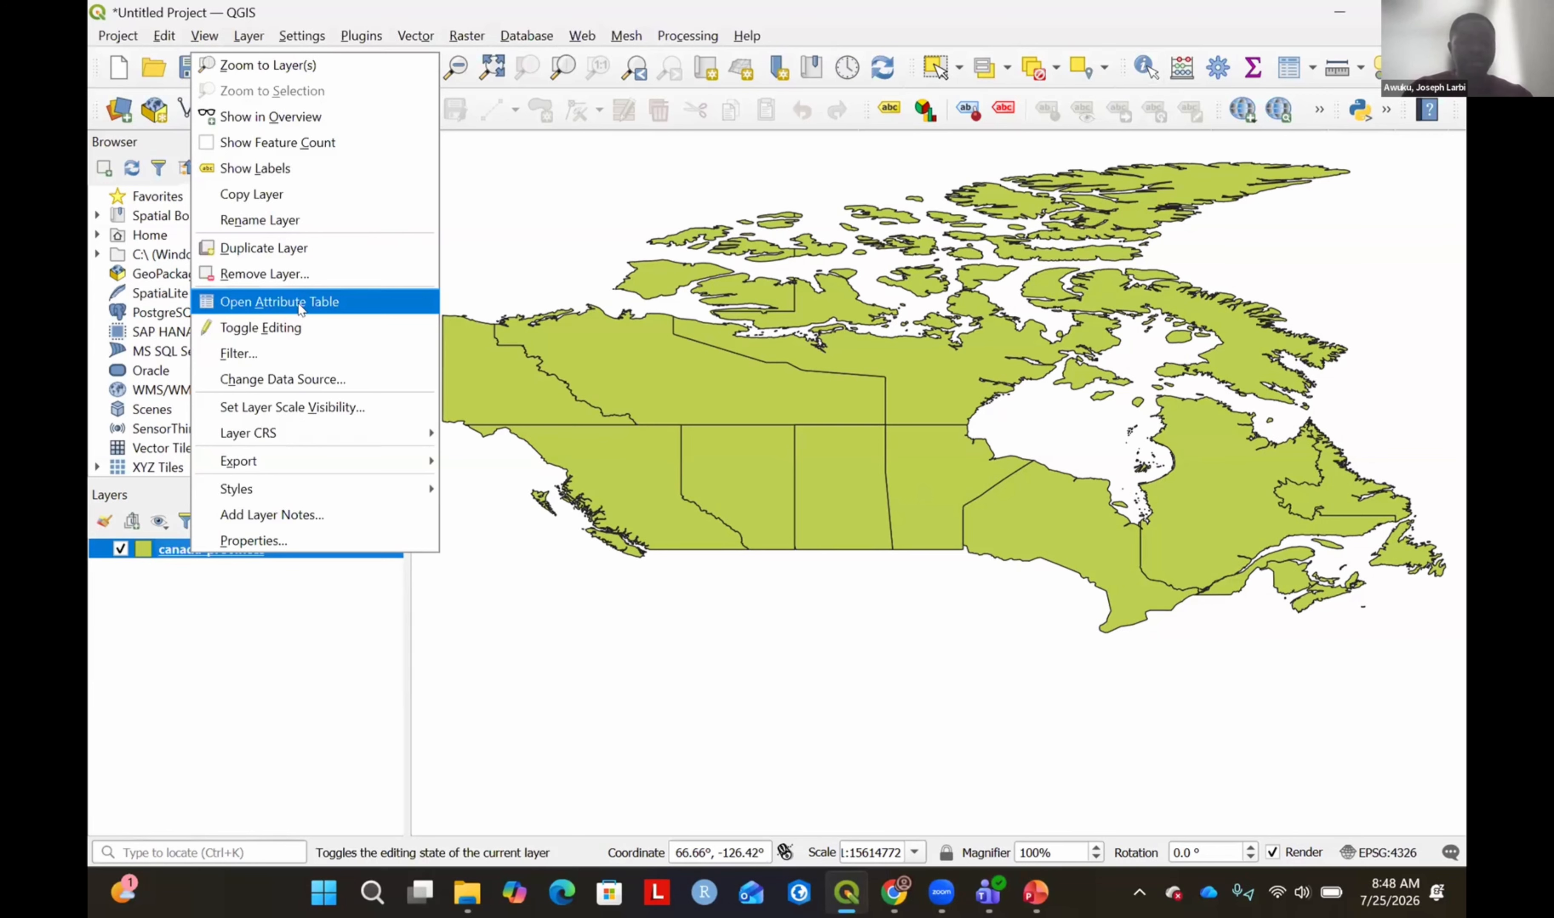
{"action": "left_click", "coordinate": [279, 301]}
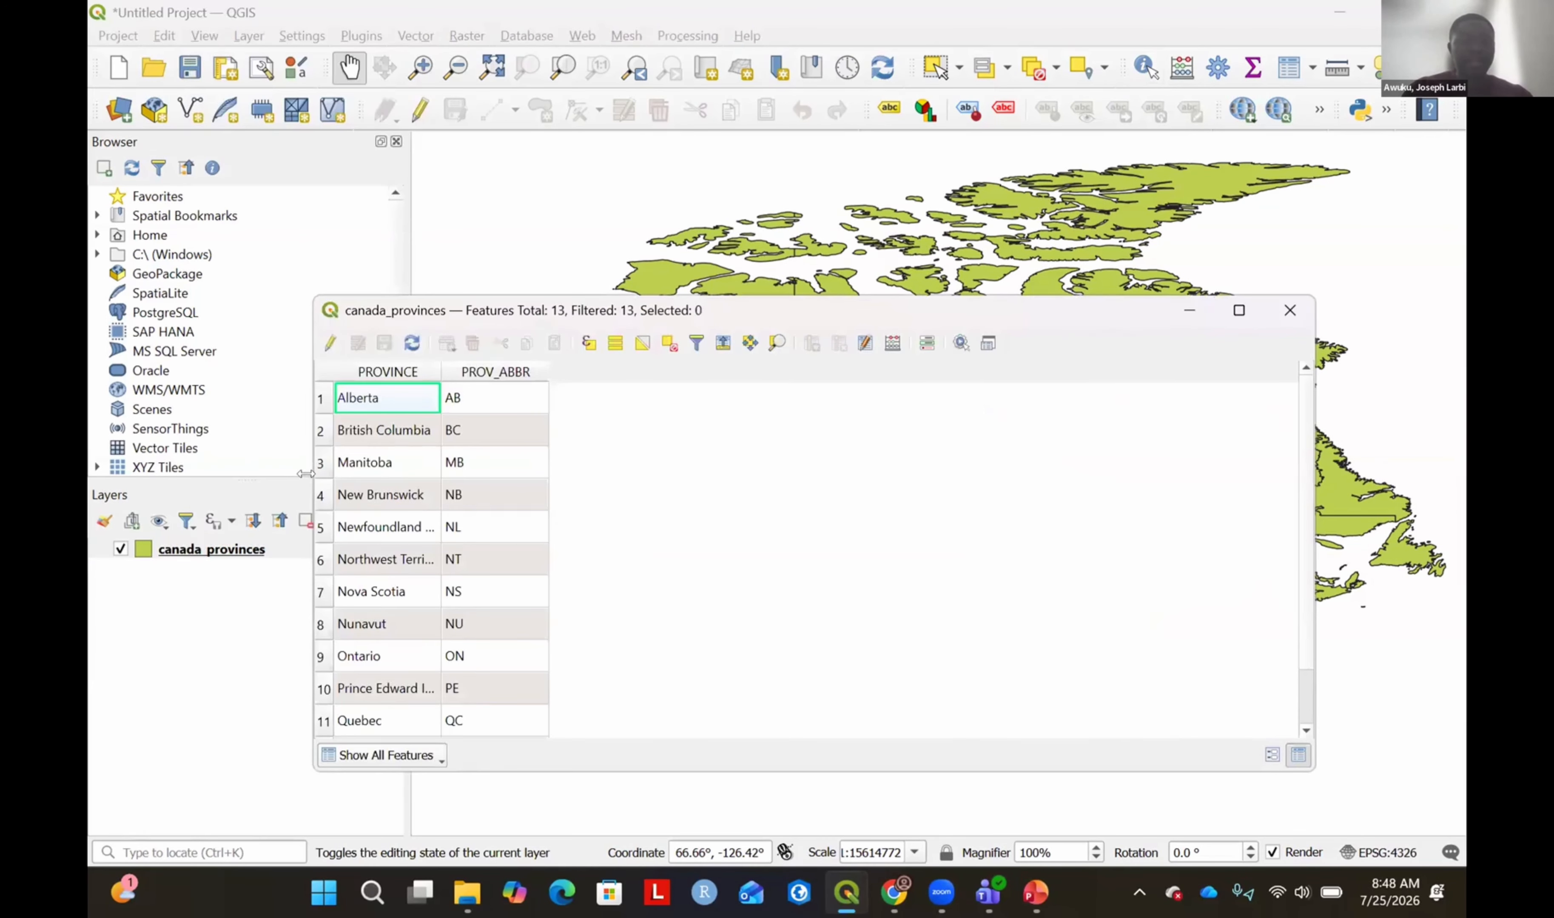
{"action": "left_click", "coordinate": [321, 431]}
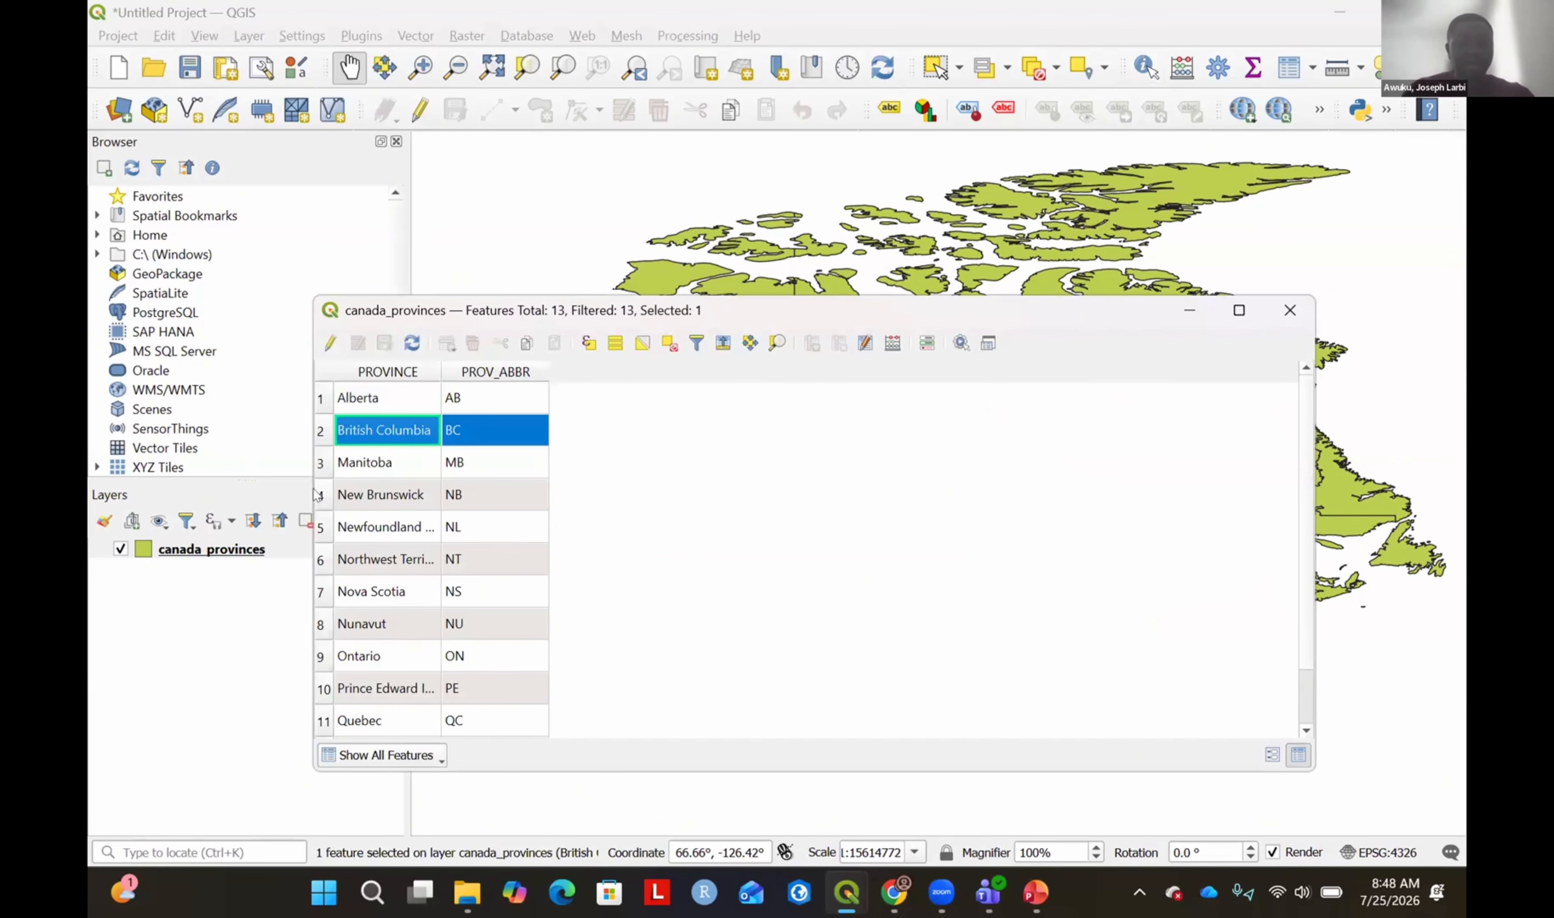
{"action": "left_click", "coordinate": [343, 481], "text": "ctrl"}
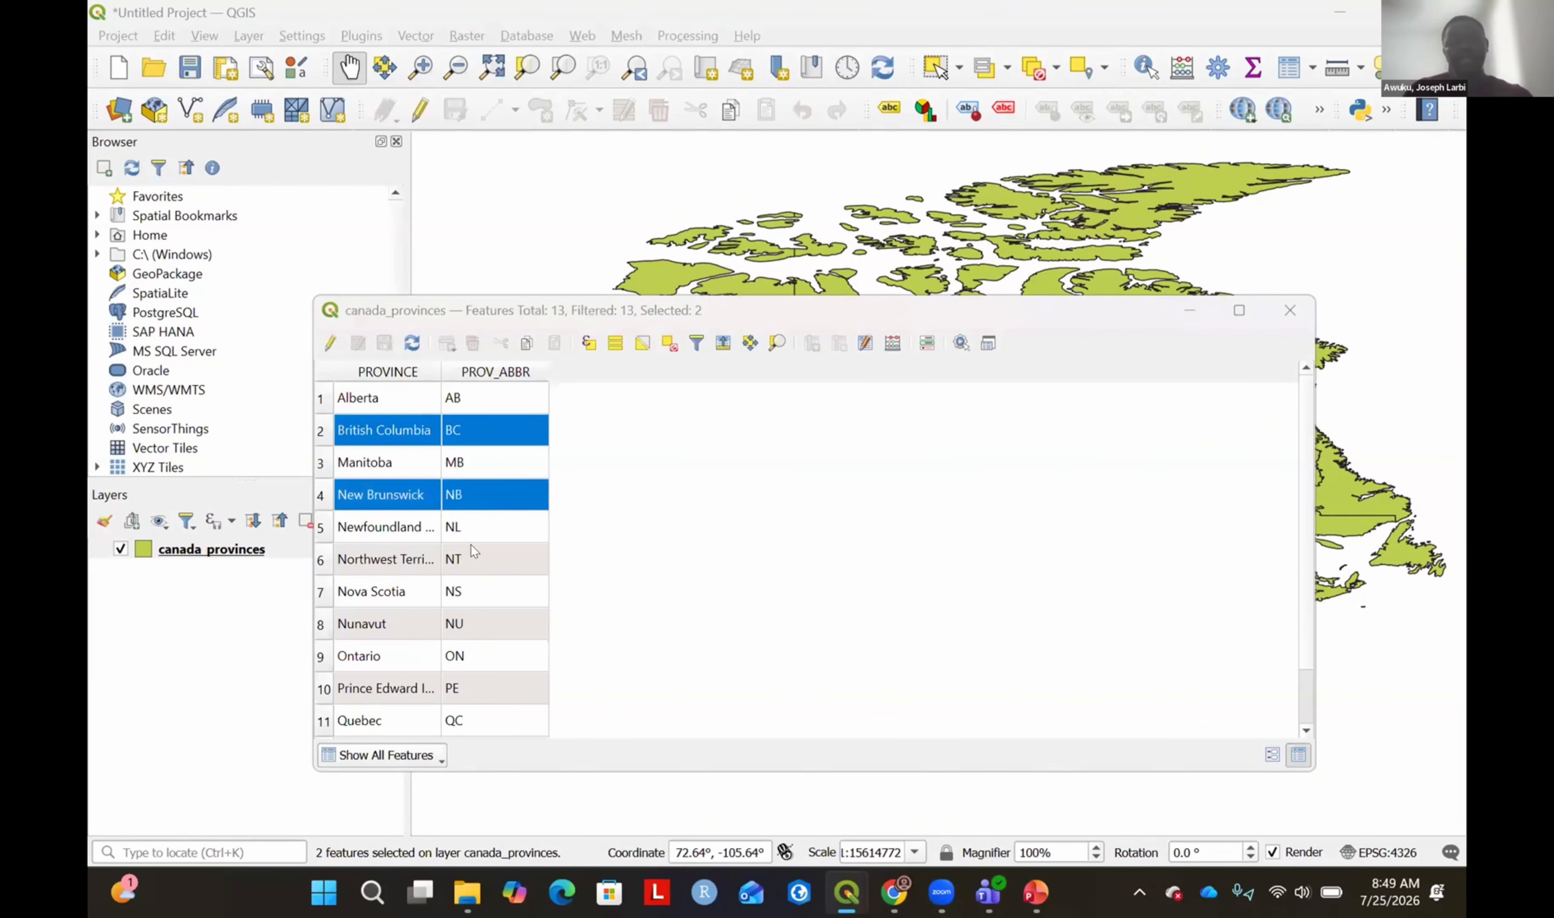
{"action": "left_click", "coordinate": [413, 343]}
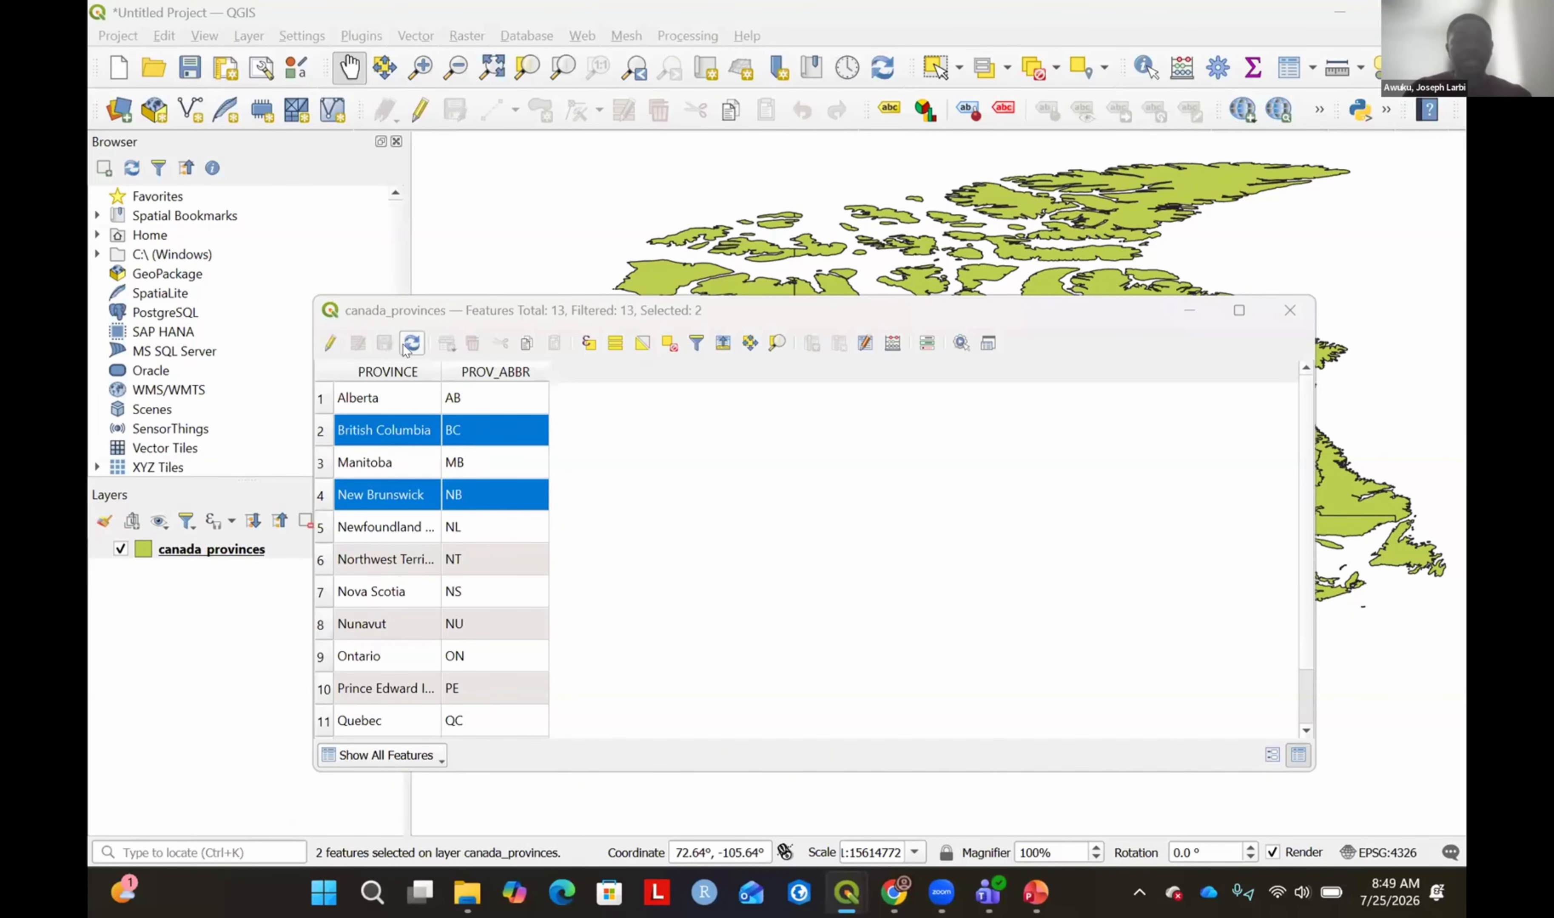
{"action": "left_click", "coordinate": [404, 348]}
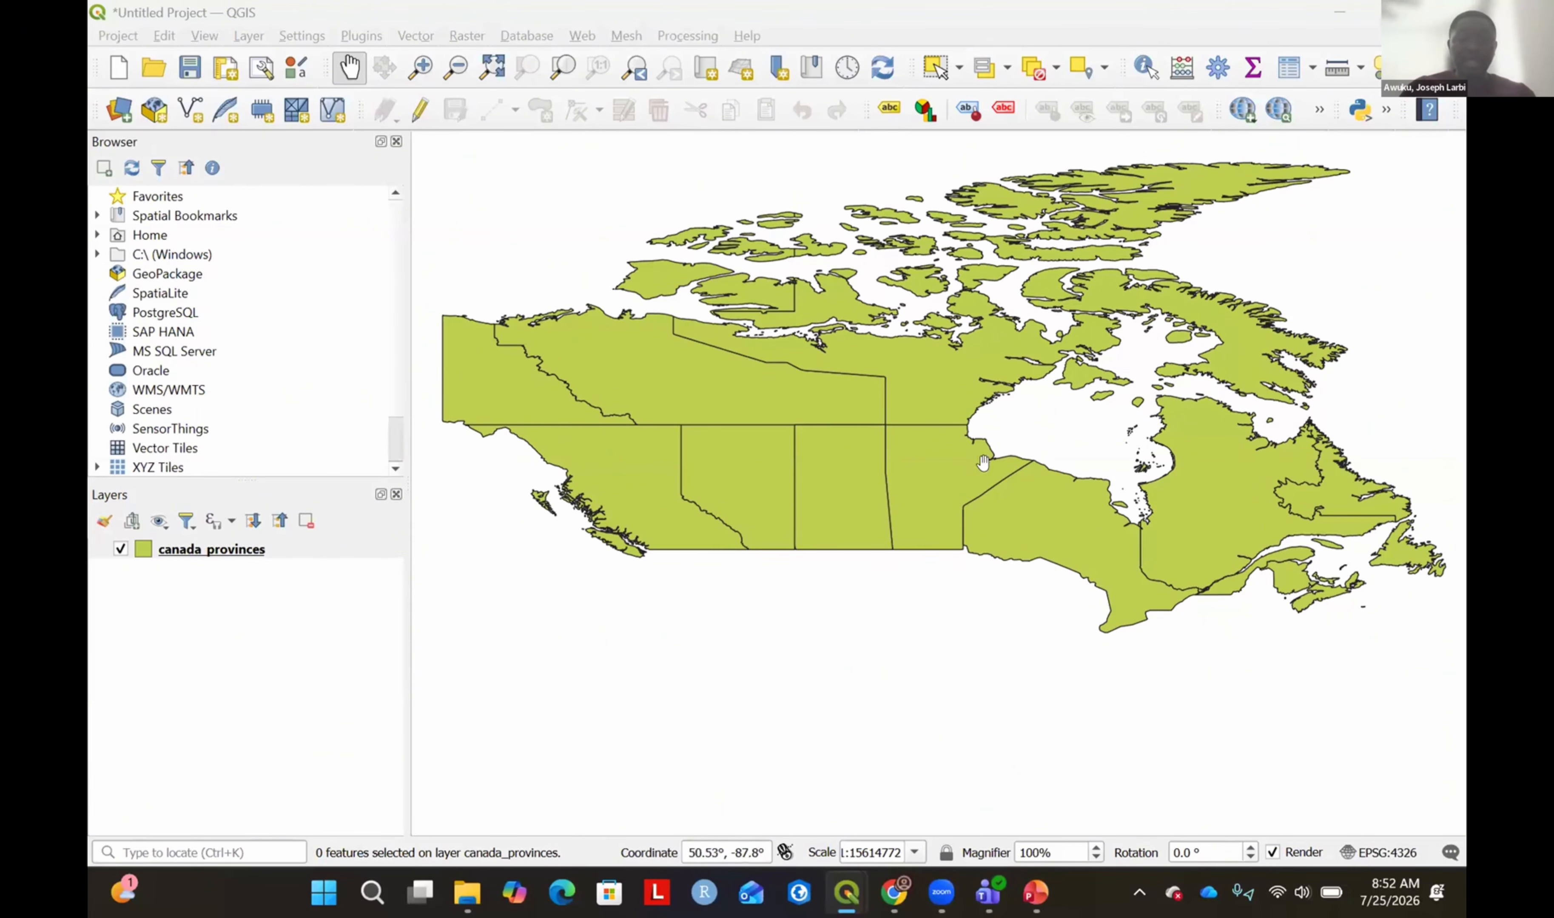
Identify British Columbia, Yukon, Alberta, the Manitoba–Saskatchewan border and Ontario on the map to read their attributes, and close the results.
{"action": "left_click", "coordinate": [1141, 64]}
{"action": "left_click", "coordinate": [648, 480]}
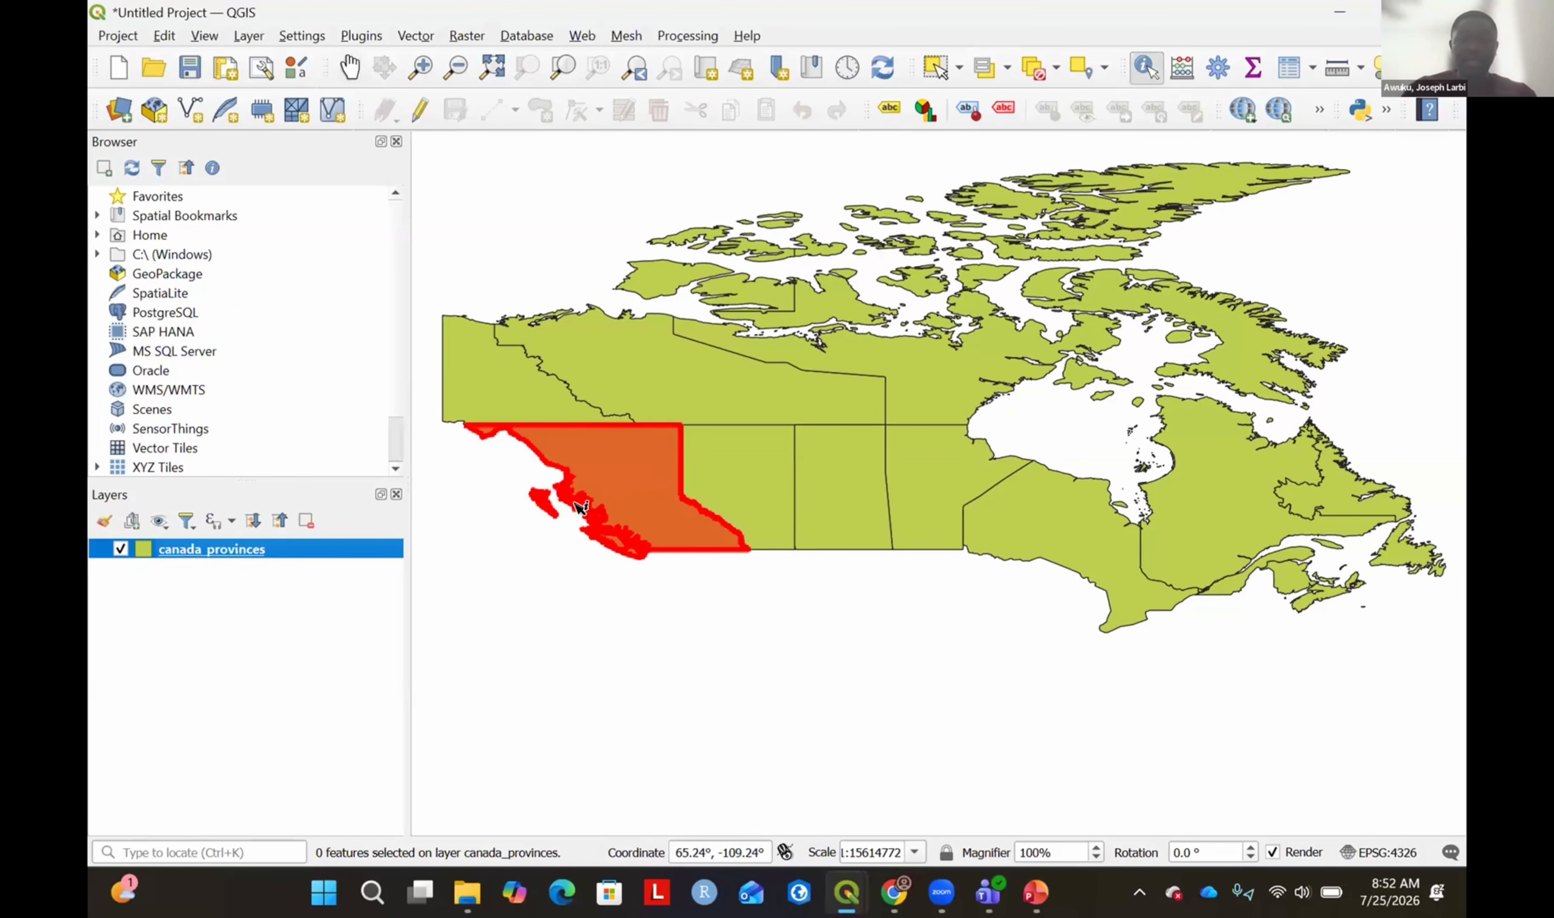
{"action": "left_click", "coordinate": [505, 364]}
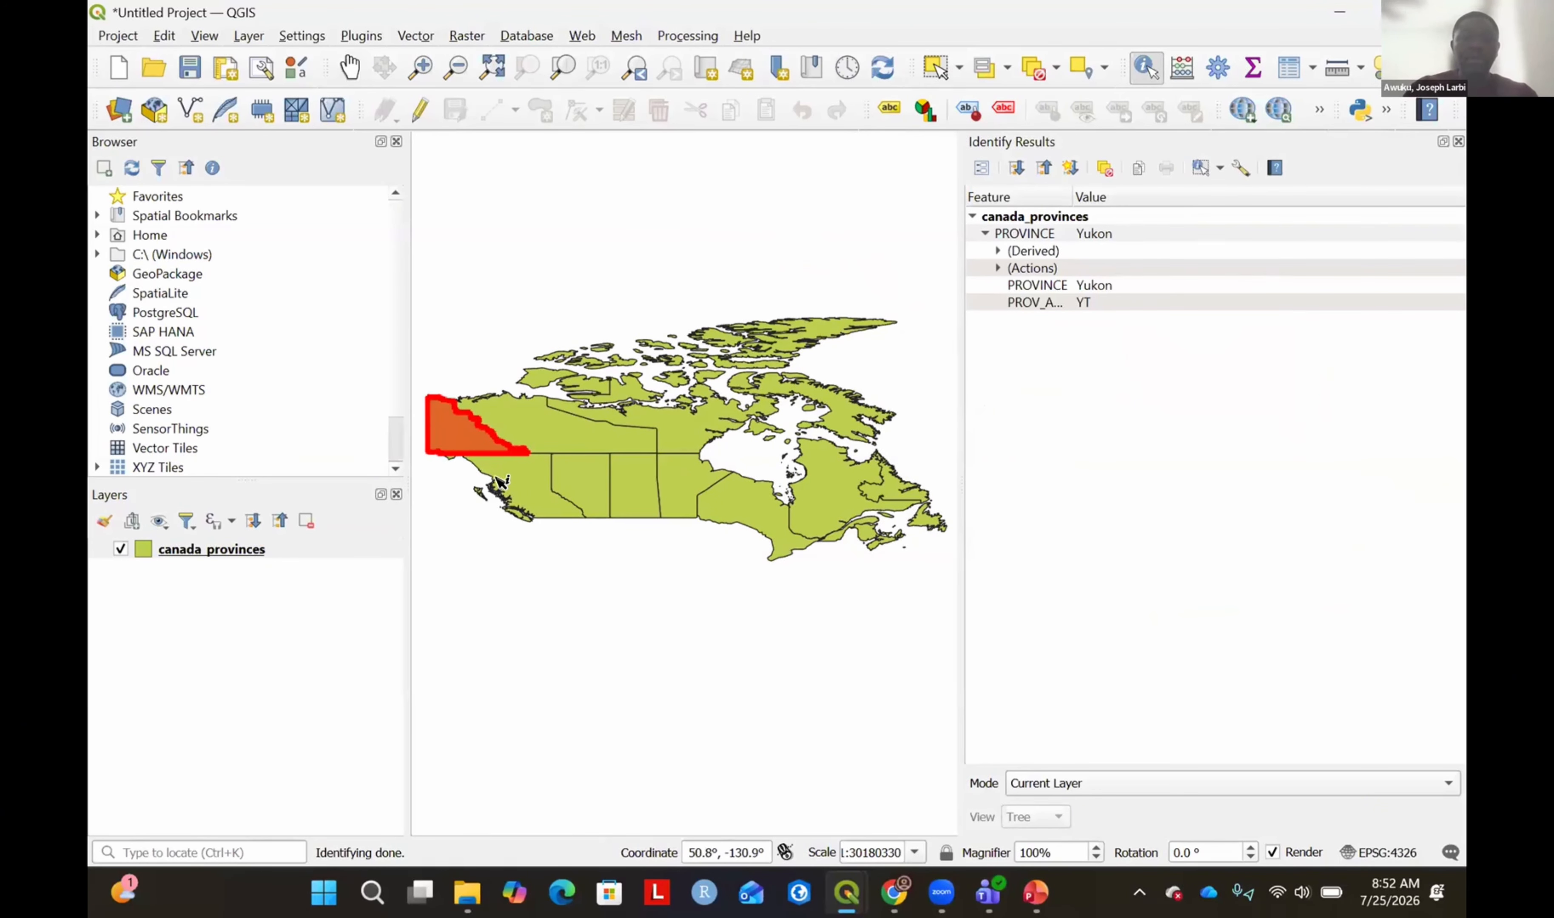
{"action": "left_click", "coordinate": [514, 479]}
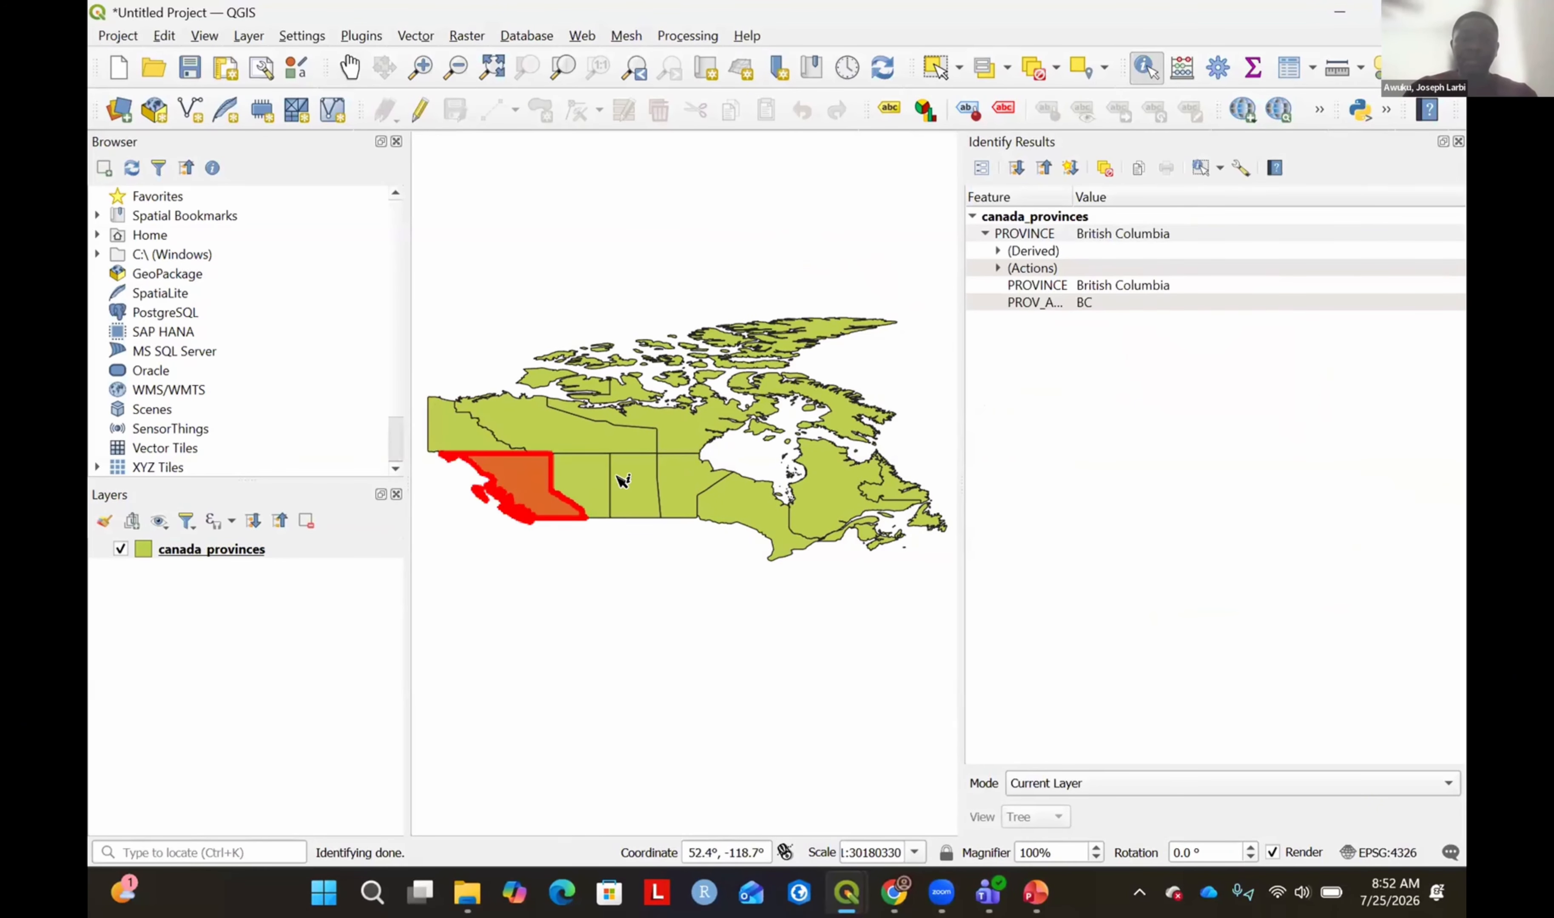
{"action": "left_click", "coordinate": [587, 477]}
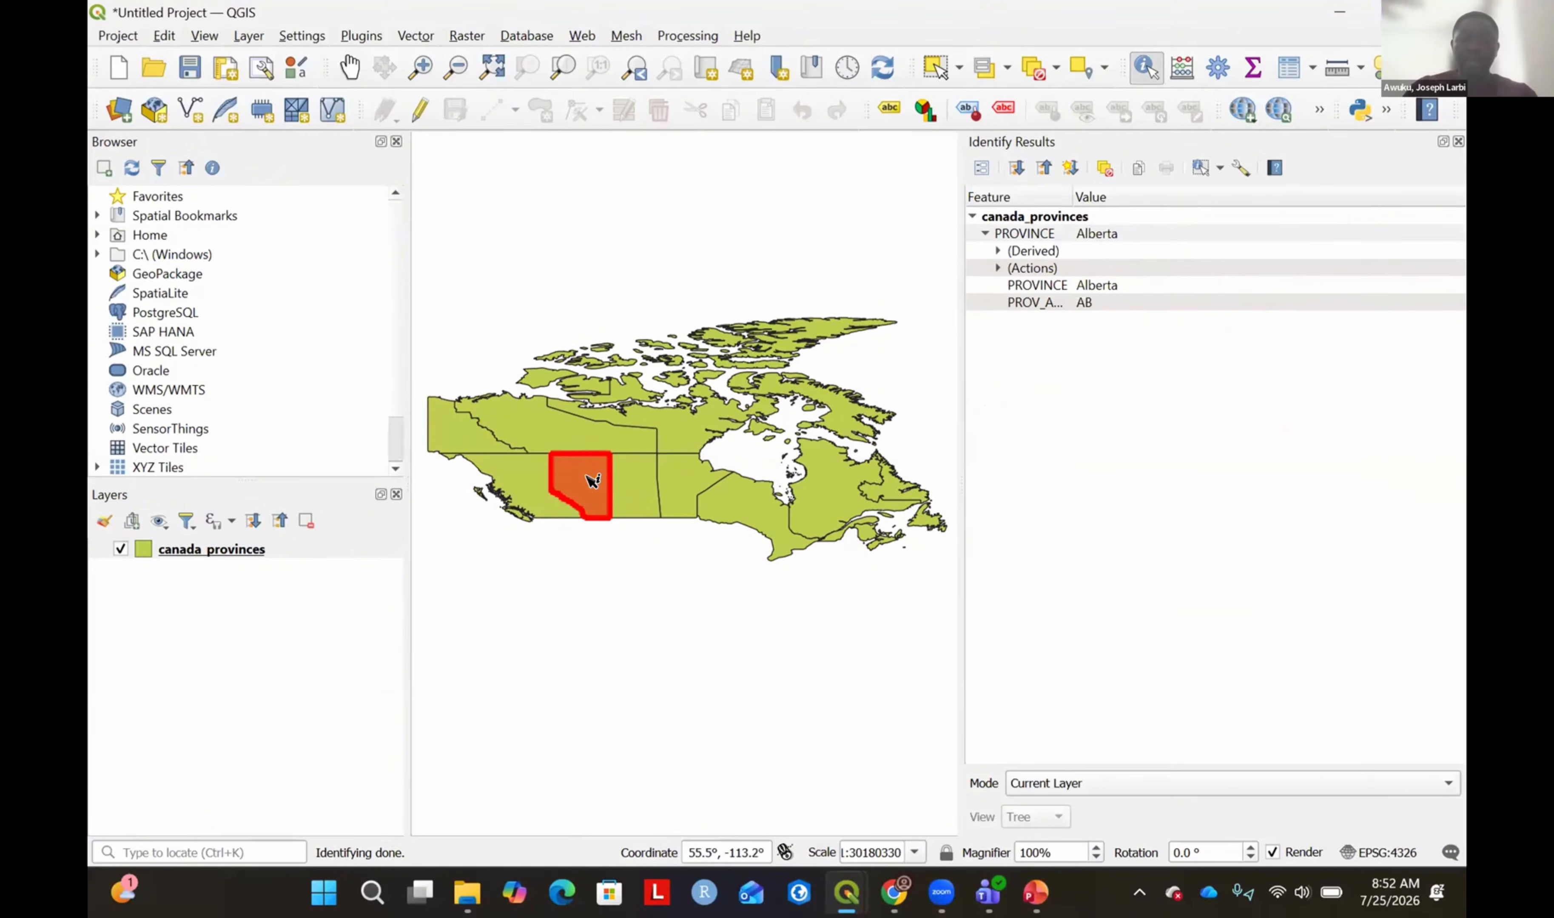
{"action": "left_click", "coordinate": [646, 462]}
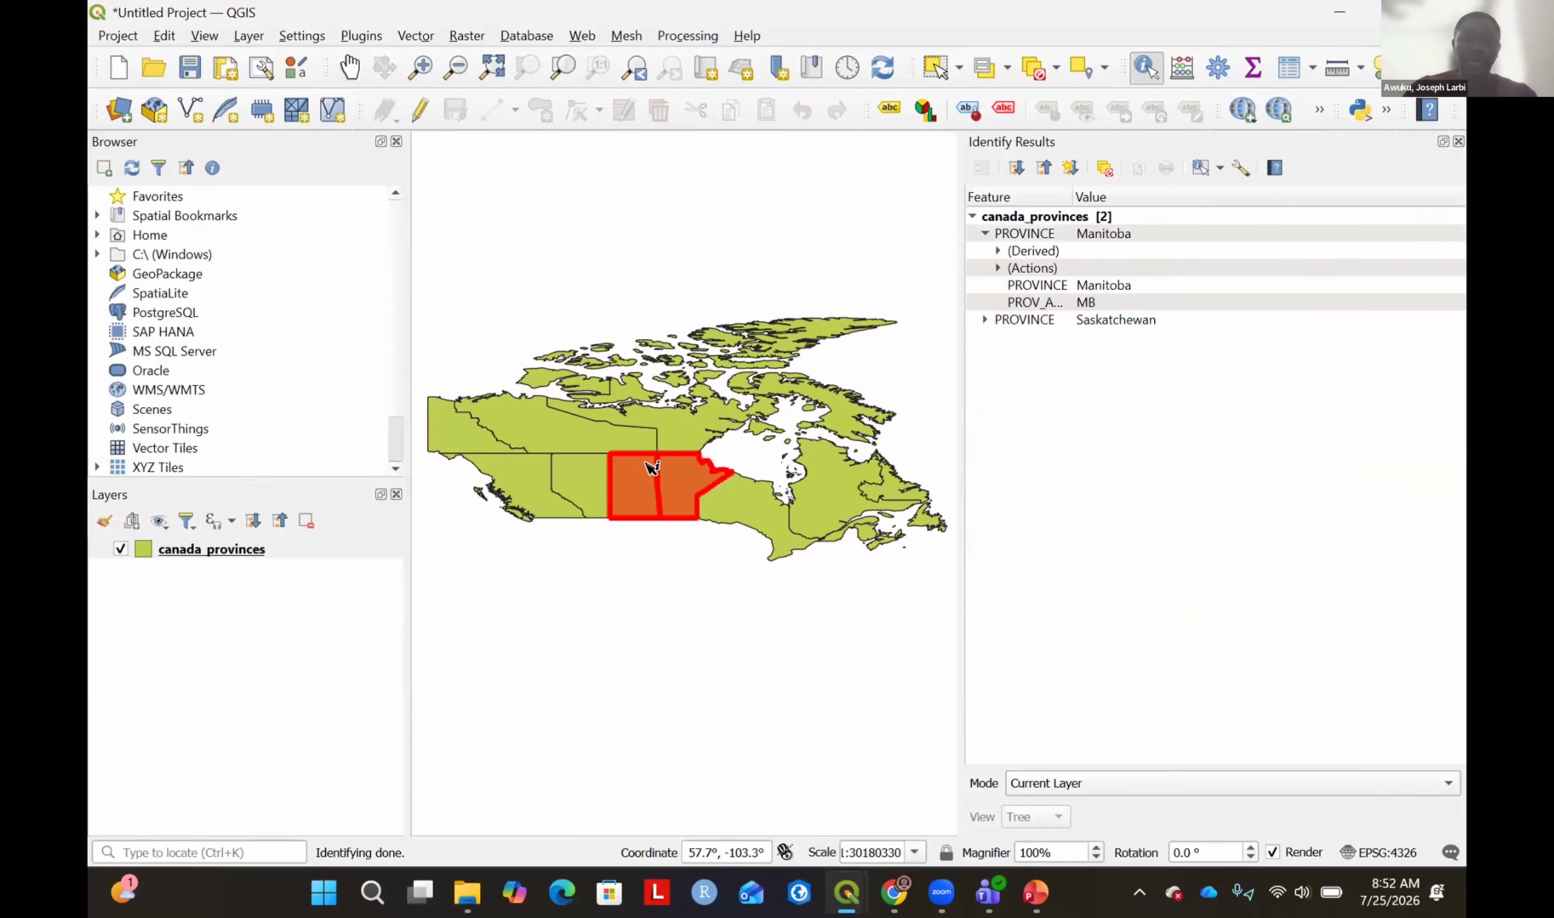
{"action": "left_click", "coordinate": [740, 511]}
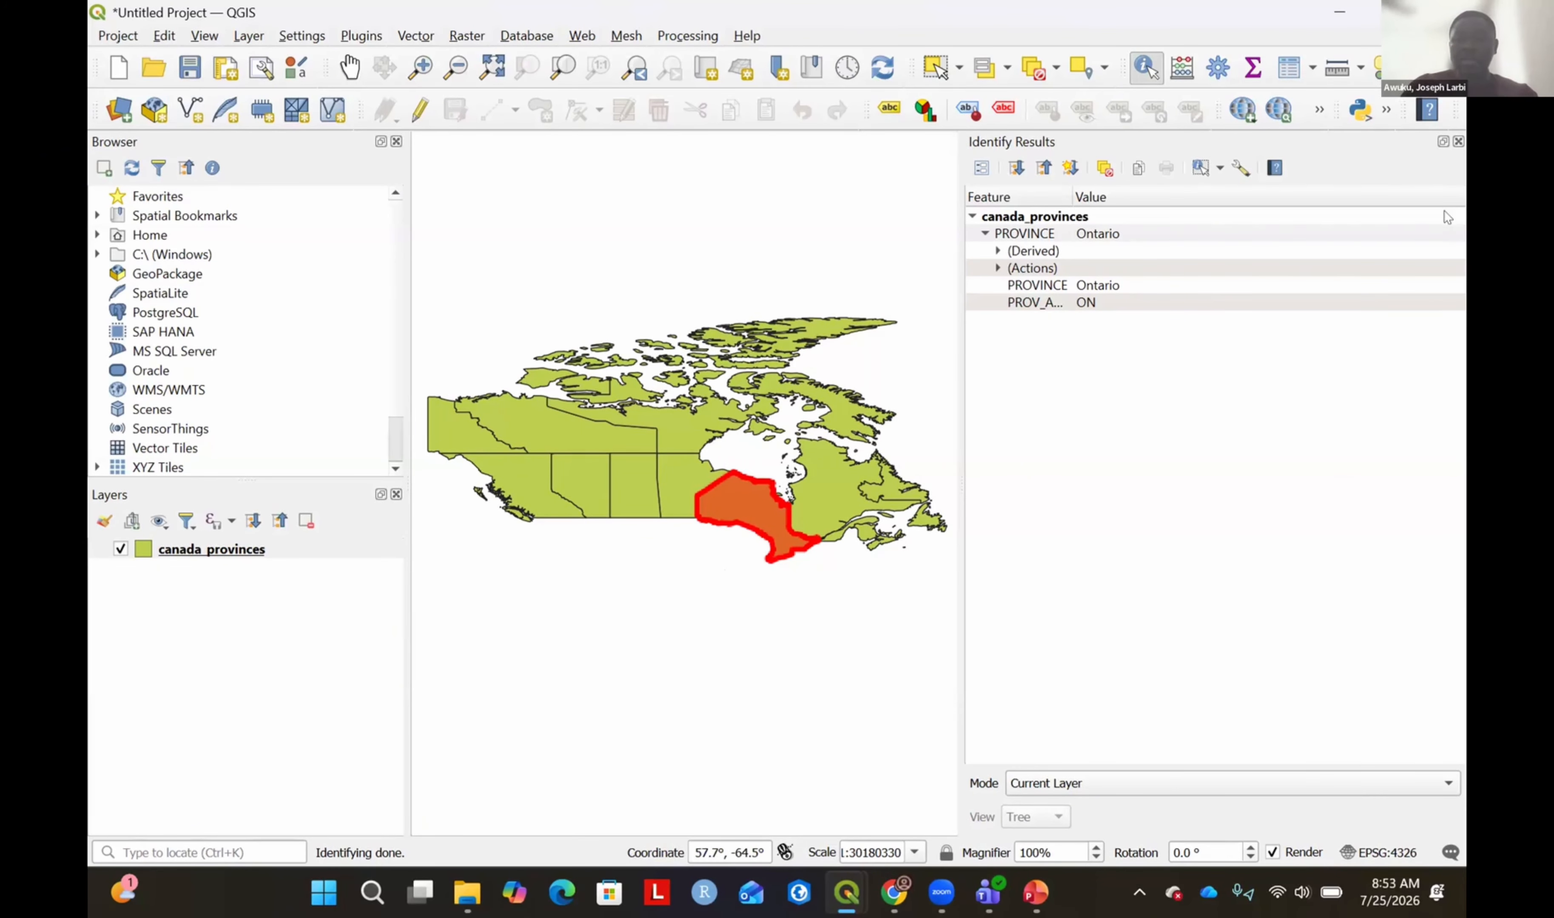
{"action": "left_click", "coordinate": [1458, 141]}
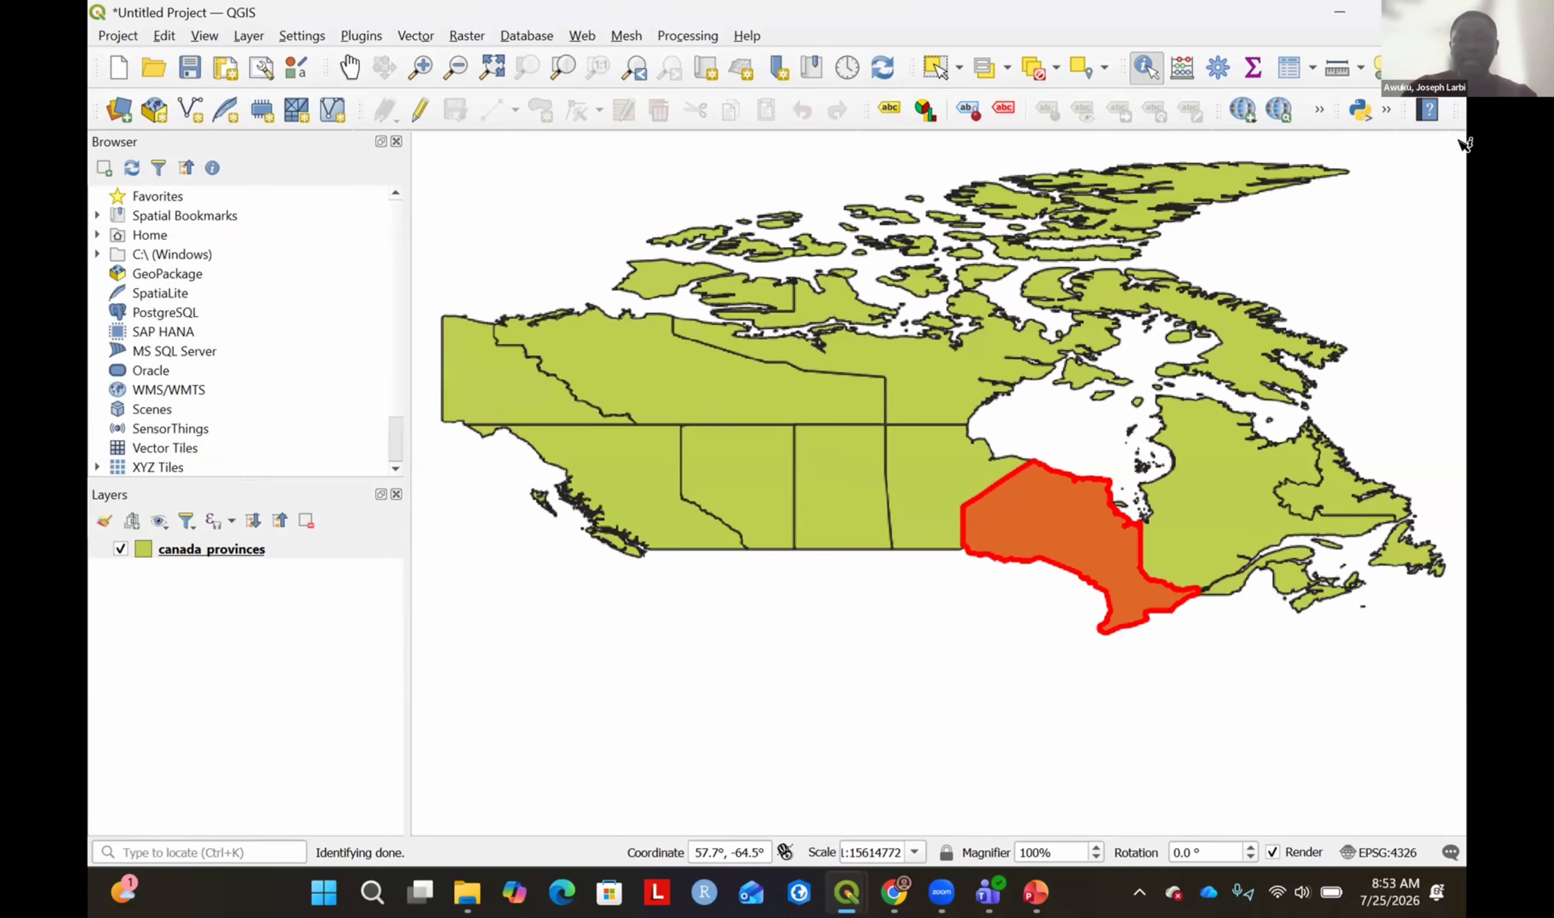
Open the canada_provinces attribute table and arrange it below a smaller, raised view of the whole country.
{"action": "right_click", "coordinate": [227, 556]}
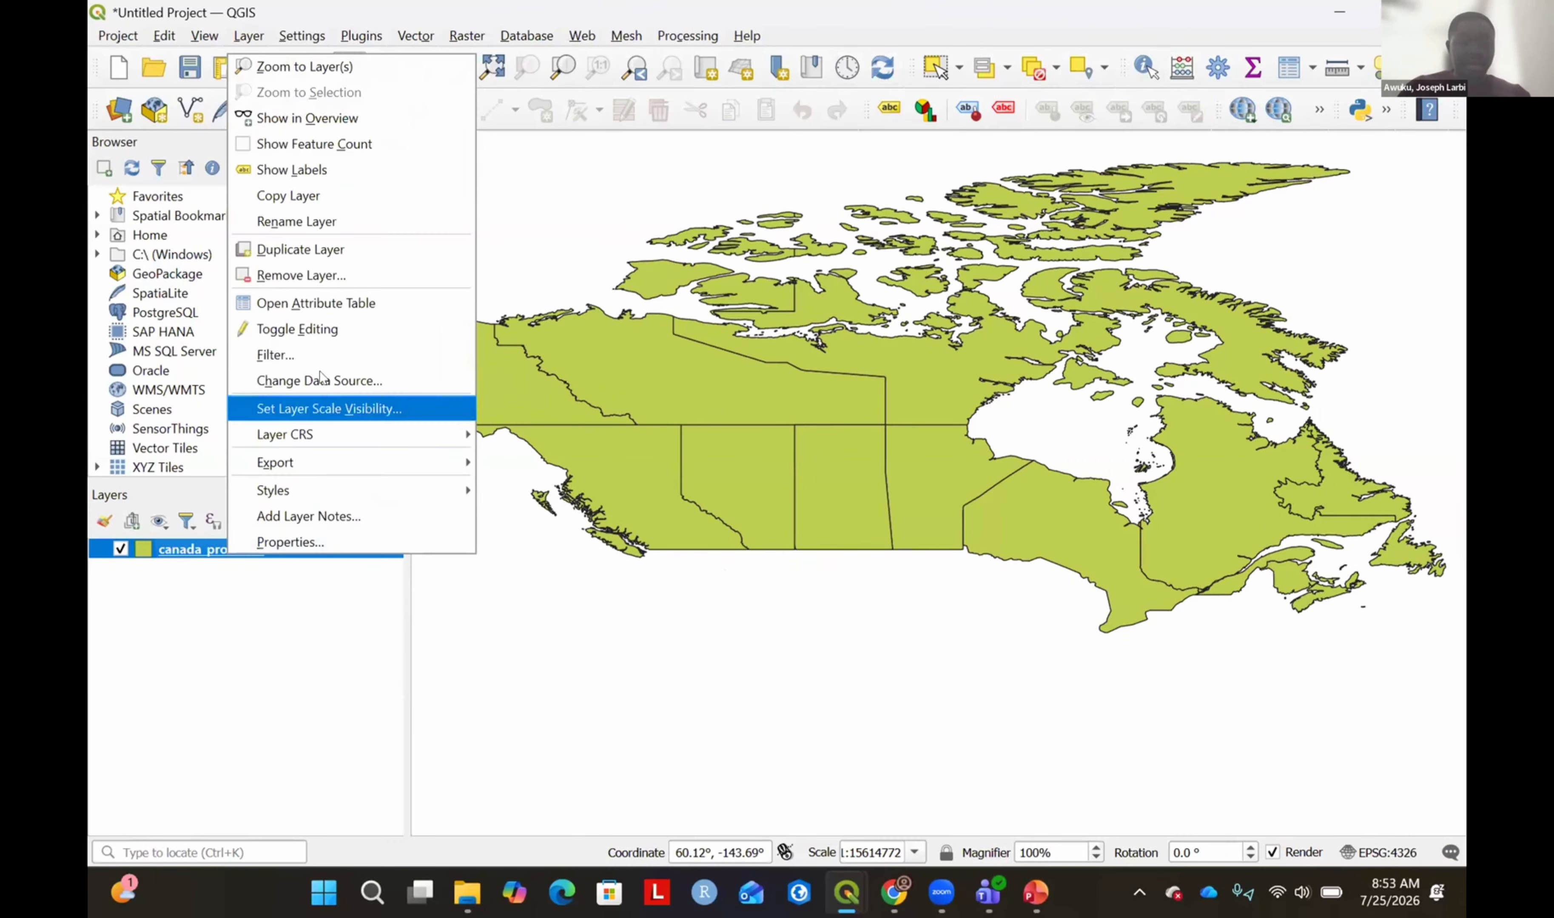
{"action": "left_click", "coordinate": [357, 302]}
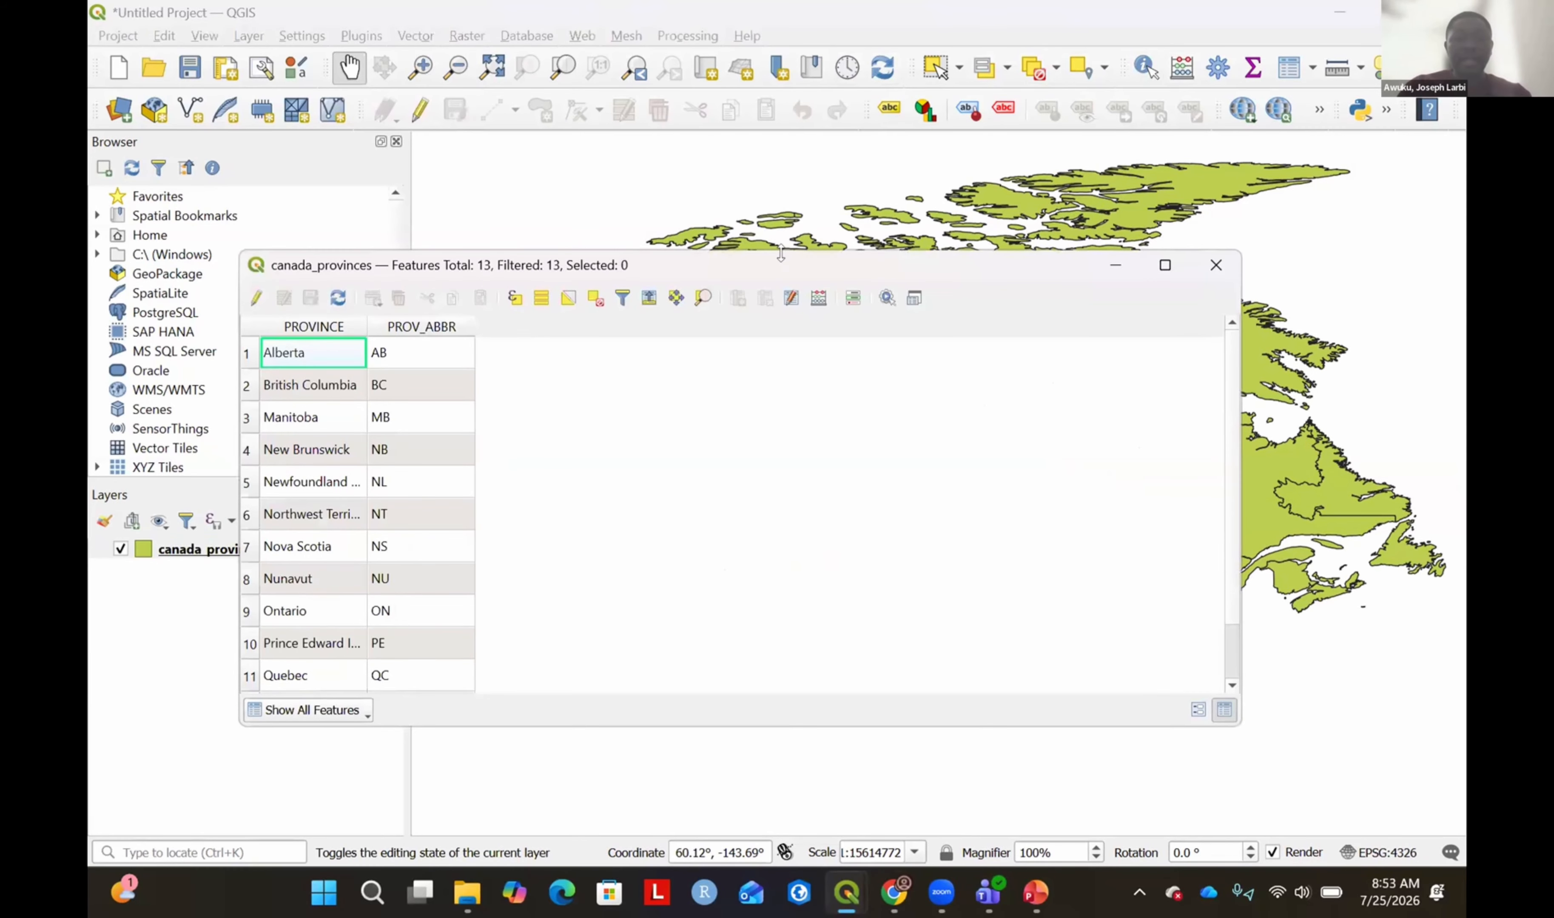
{"action": "left_click_drag", "start_coordinate": [781, 253], "coordinate": [787, 536]}
{"action": "scroll", "coordinate": [764, 264], "scroll_direction": "down", "scroll_amount": 1}
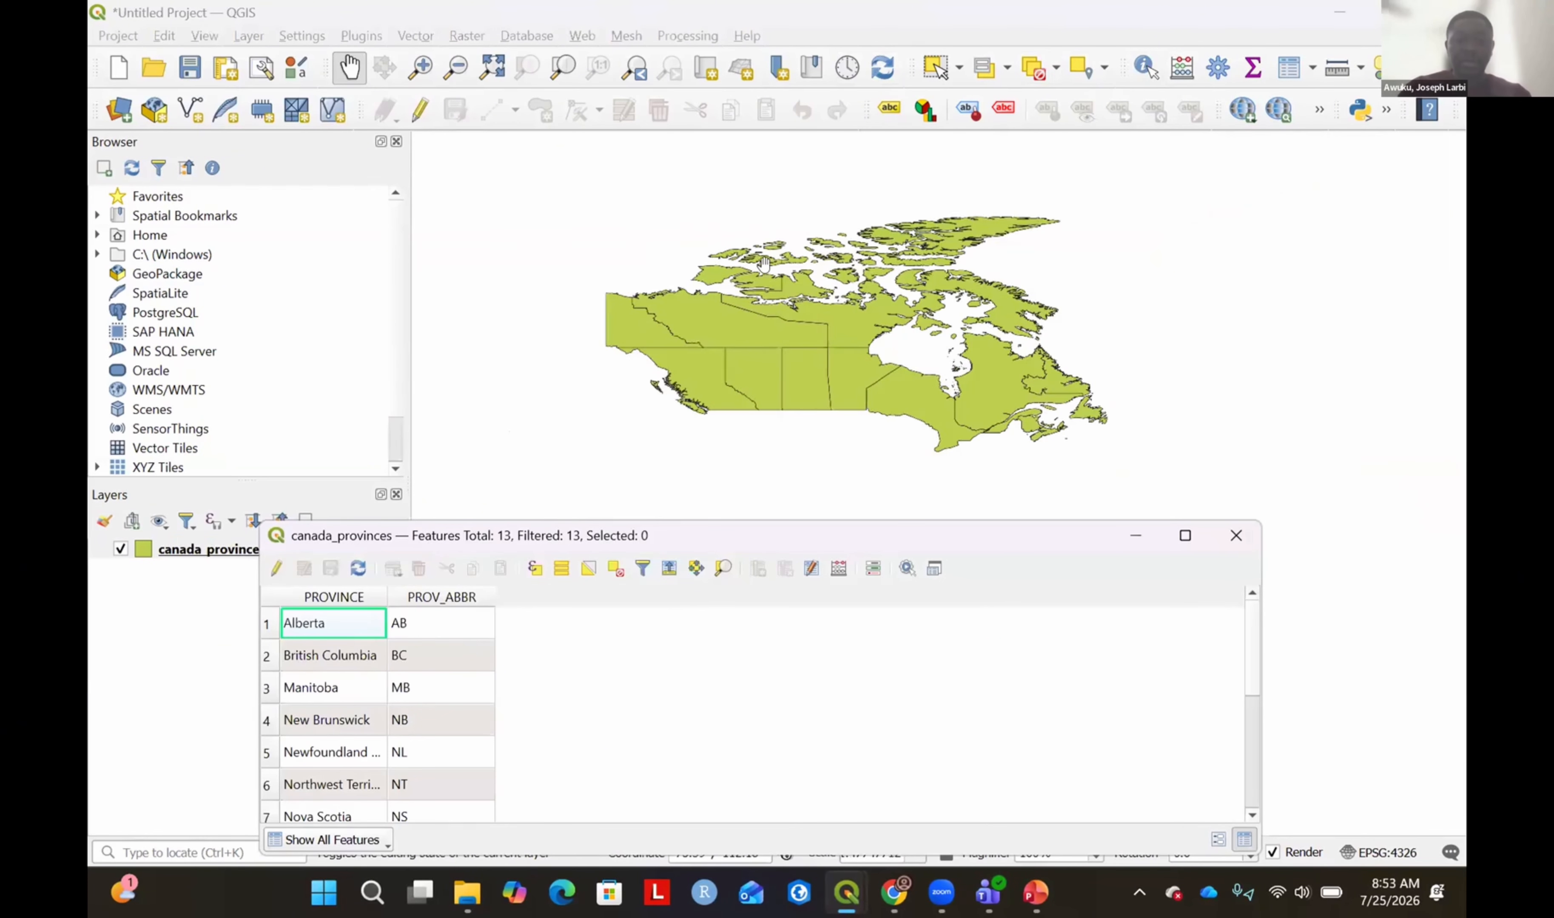
{"action": "left_click_drag", "start_coordinate": [775, 345], "coordinate": [780, 307]}
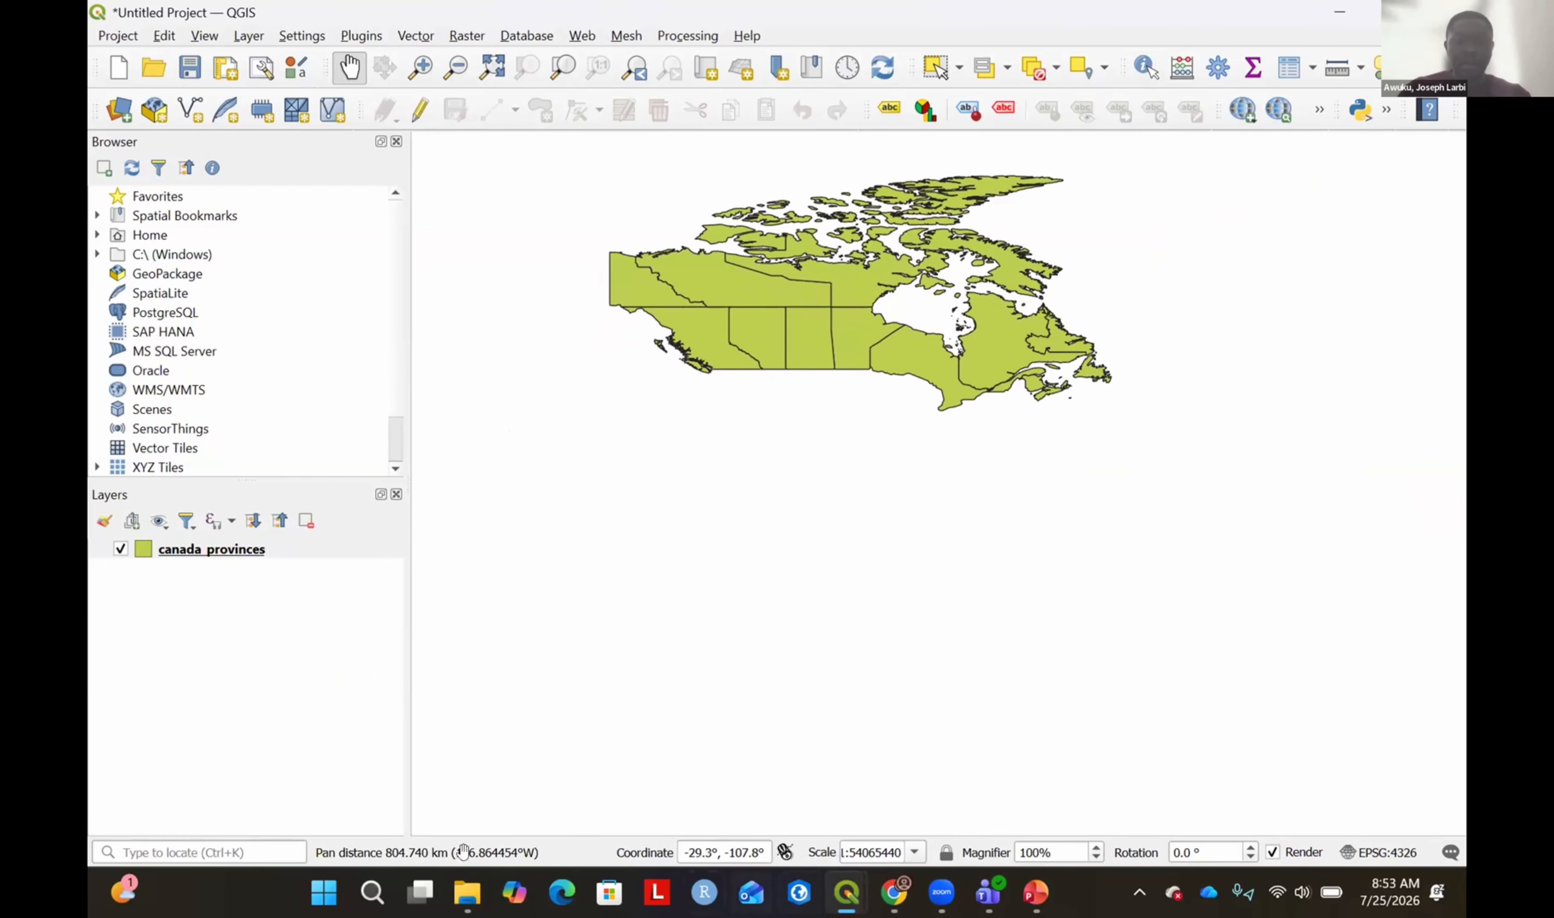
Bring the attribute table back over the map and select the Alberta, British Columbia and Manitoba records together.
{"action": "left_click", "coordinate": [846, 892]}
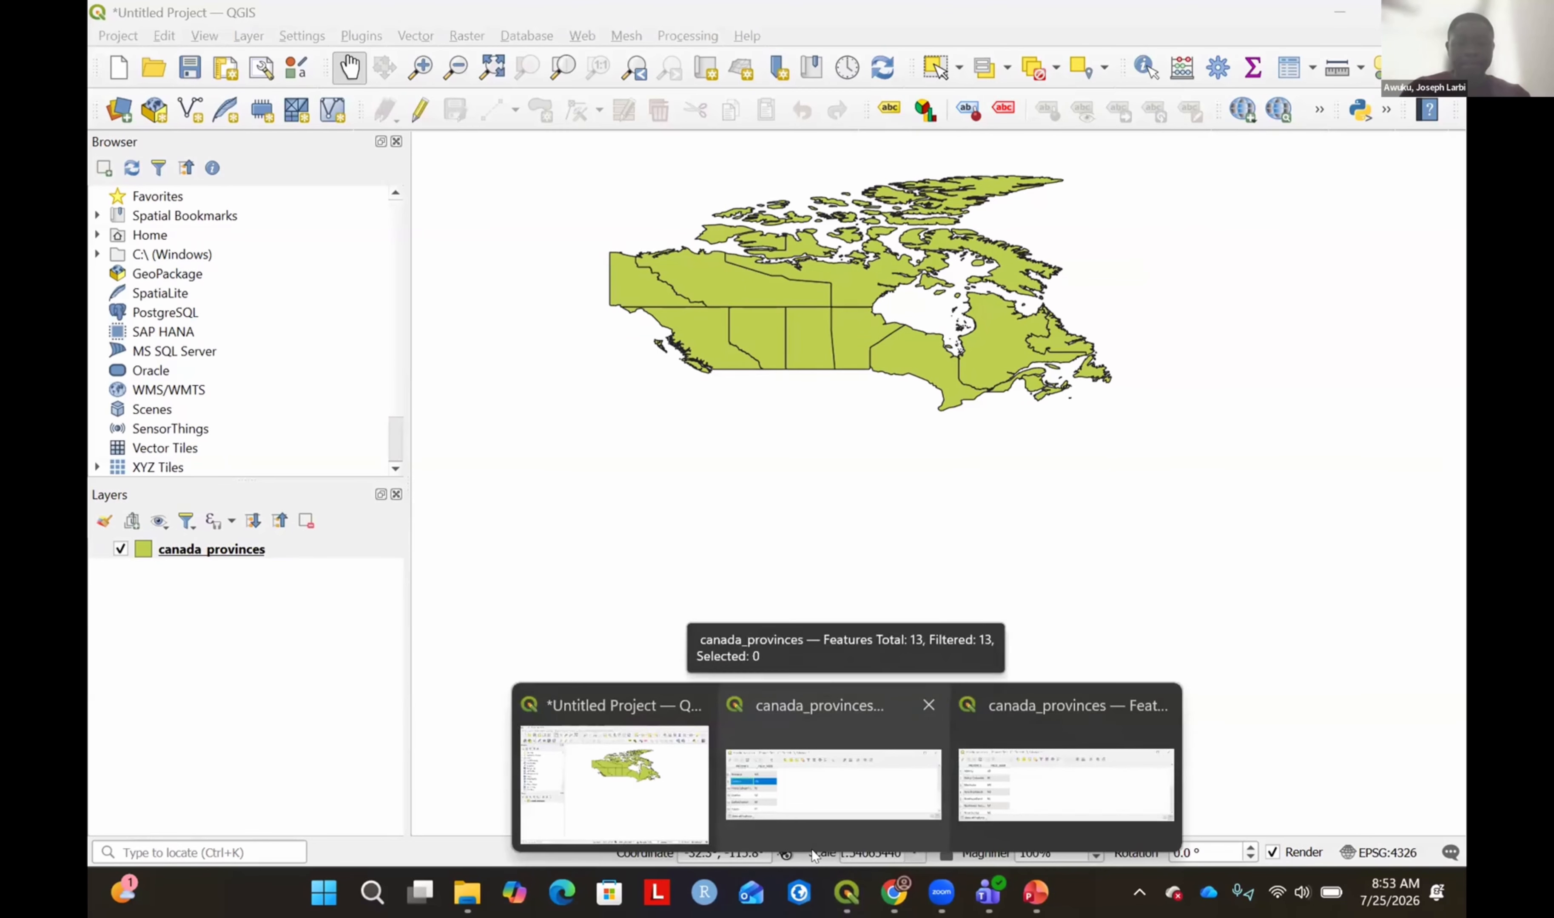
{"action": "left_click", "coordinate": [811, 846]}
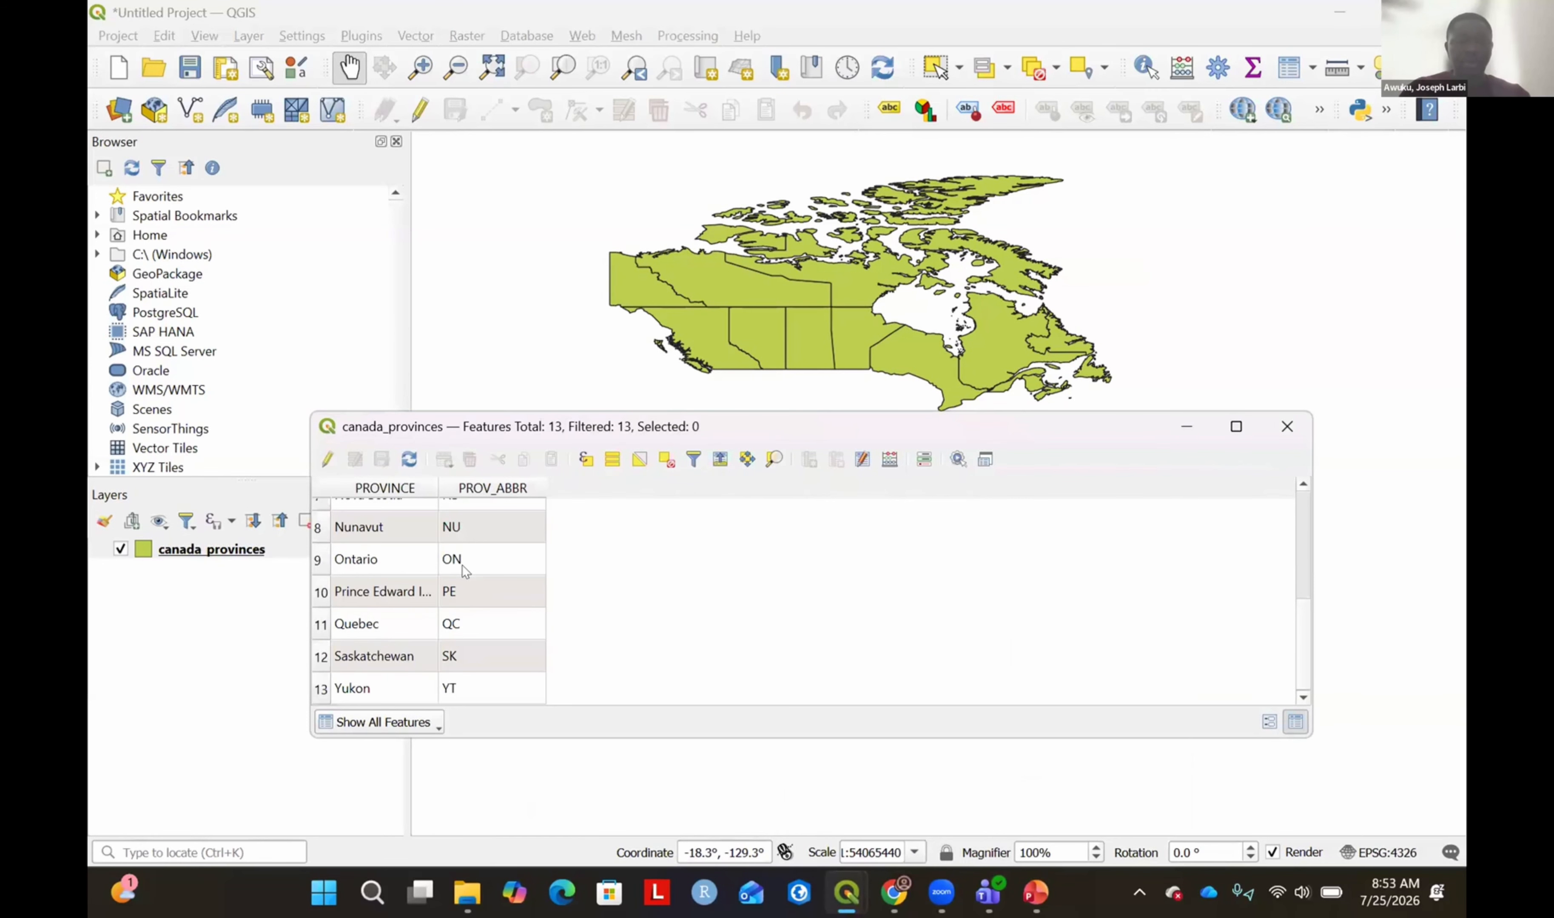
{"action": "scroll", "coordinate": [355, 583], "scroll_direction": "up", "scroll_amount": 3}
{"action": "left_click", "coordinate": [317, 517]}
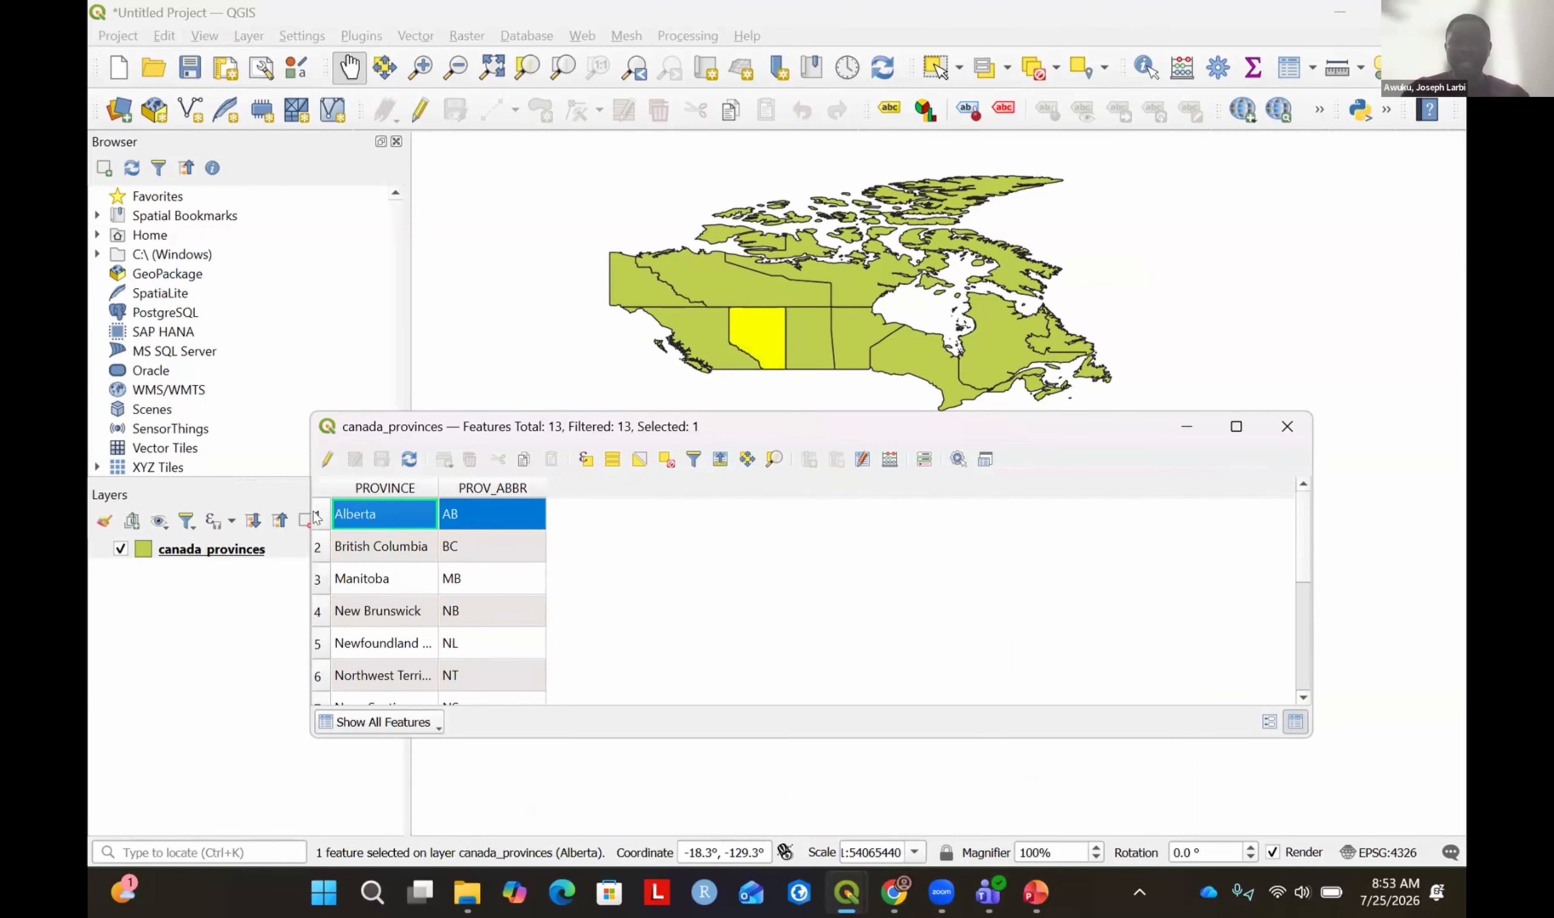
{"action": "left_click", "coordinate": [319, 547], "text": "ctrl"}
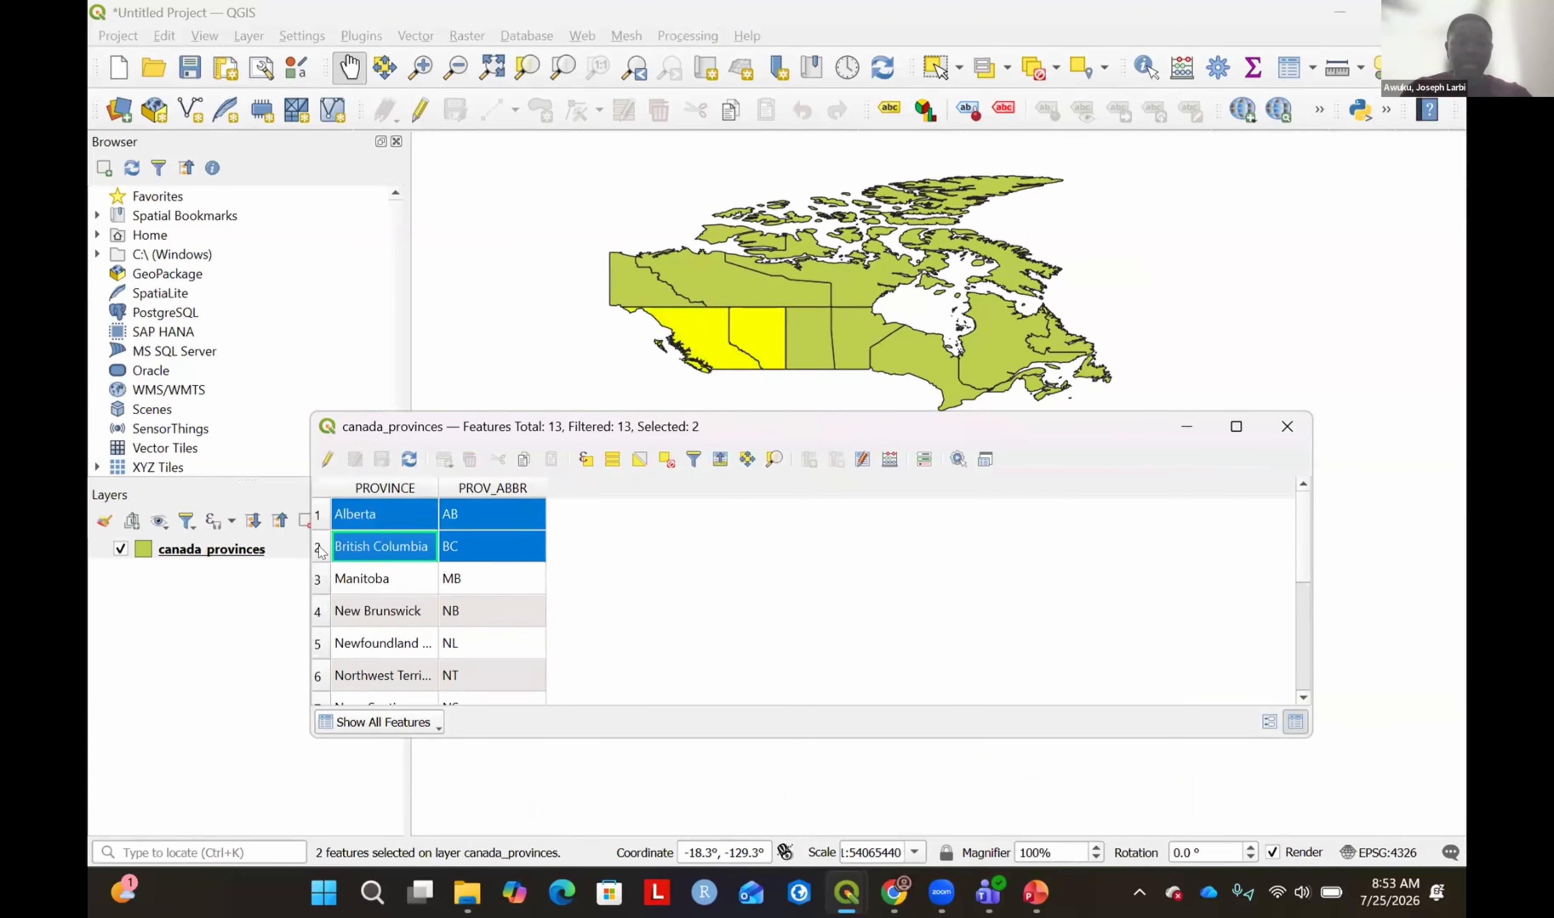
{"action": "left_click", "coordinate": [317, 579], "text": "ctrl"}
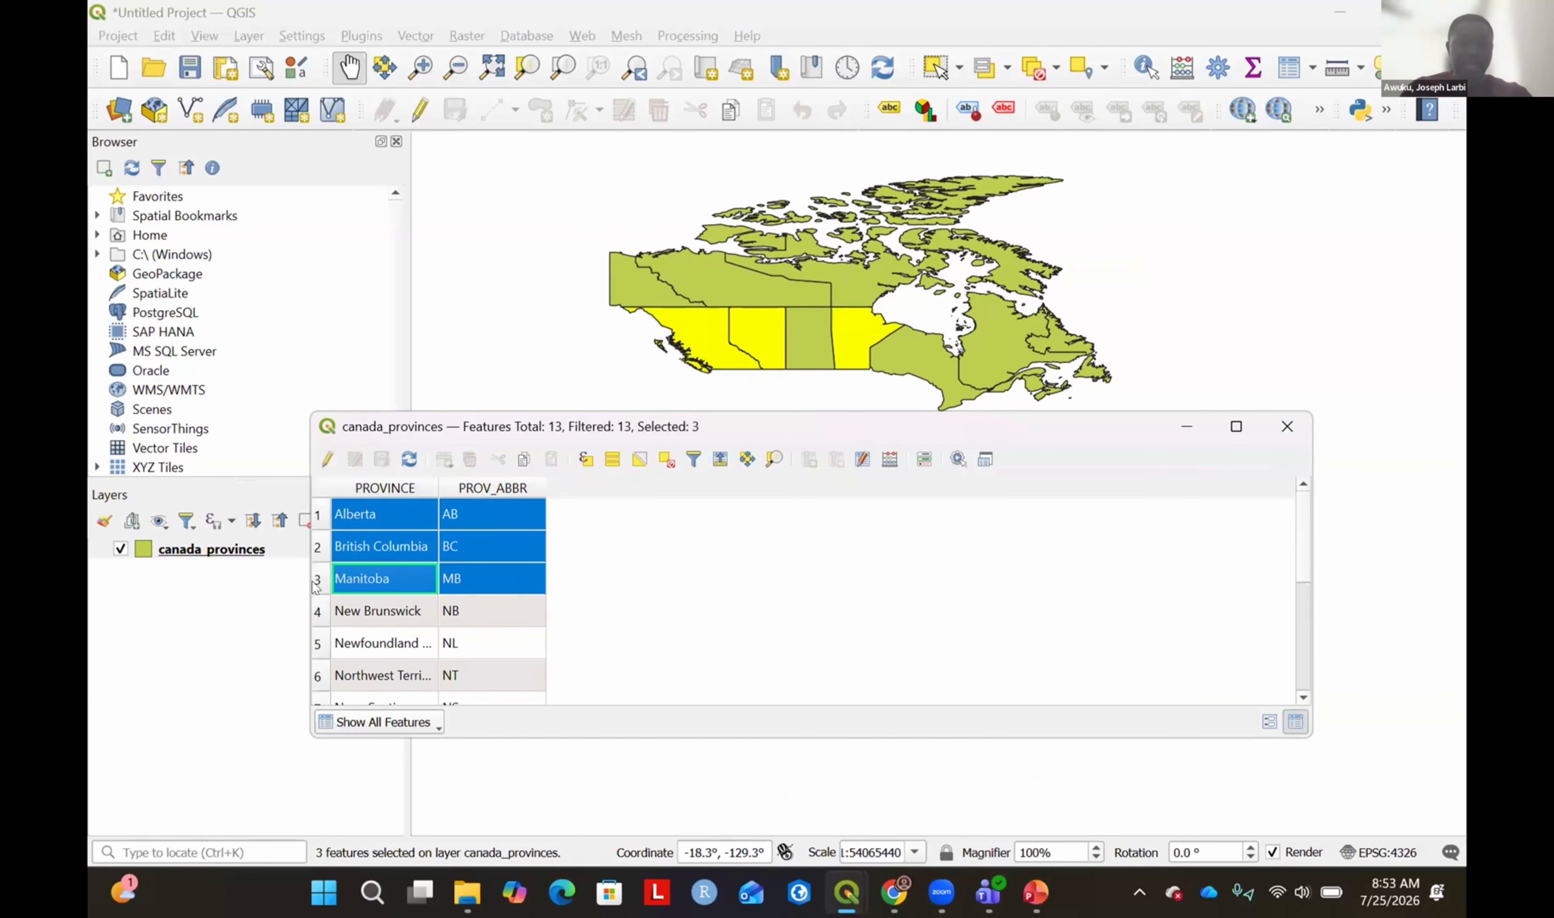
Add the New Brunswick and Newfoundland records to the selection one after the other, removing each one again.
{"action": "left_click", "coordinate": [318, 612], "text": "ctrl"}
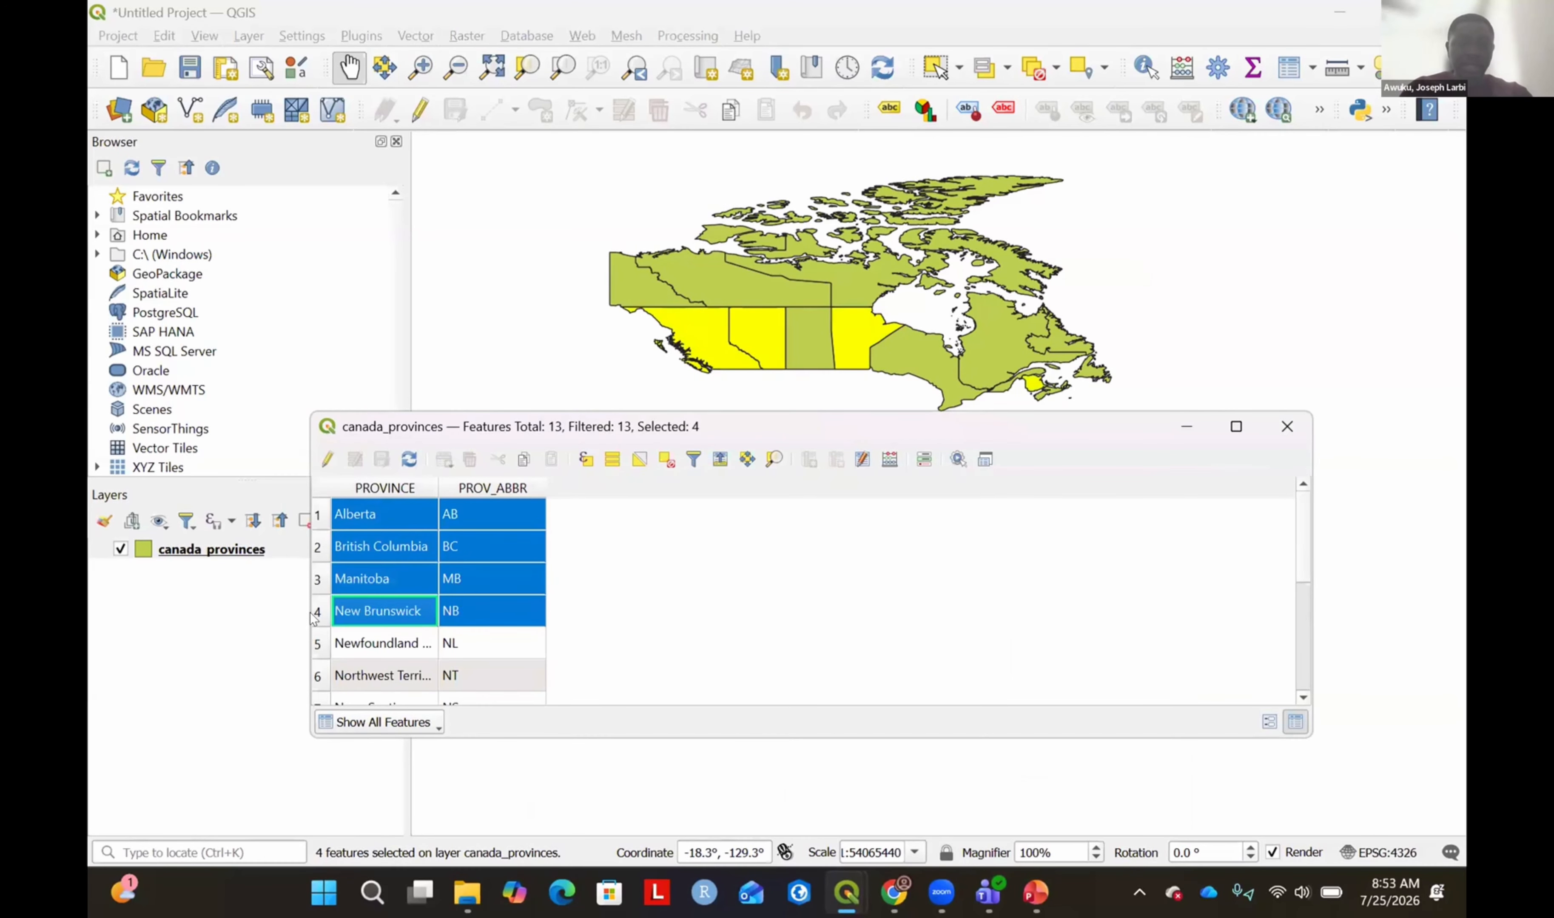
{"action": "left_click", "coordinate": [315, 613], "text": "ctrl"}
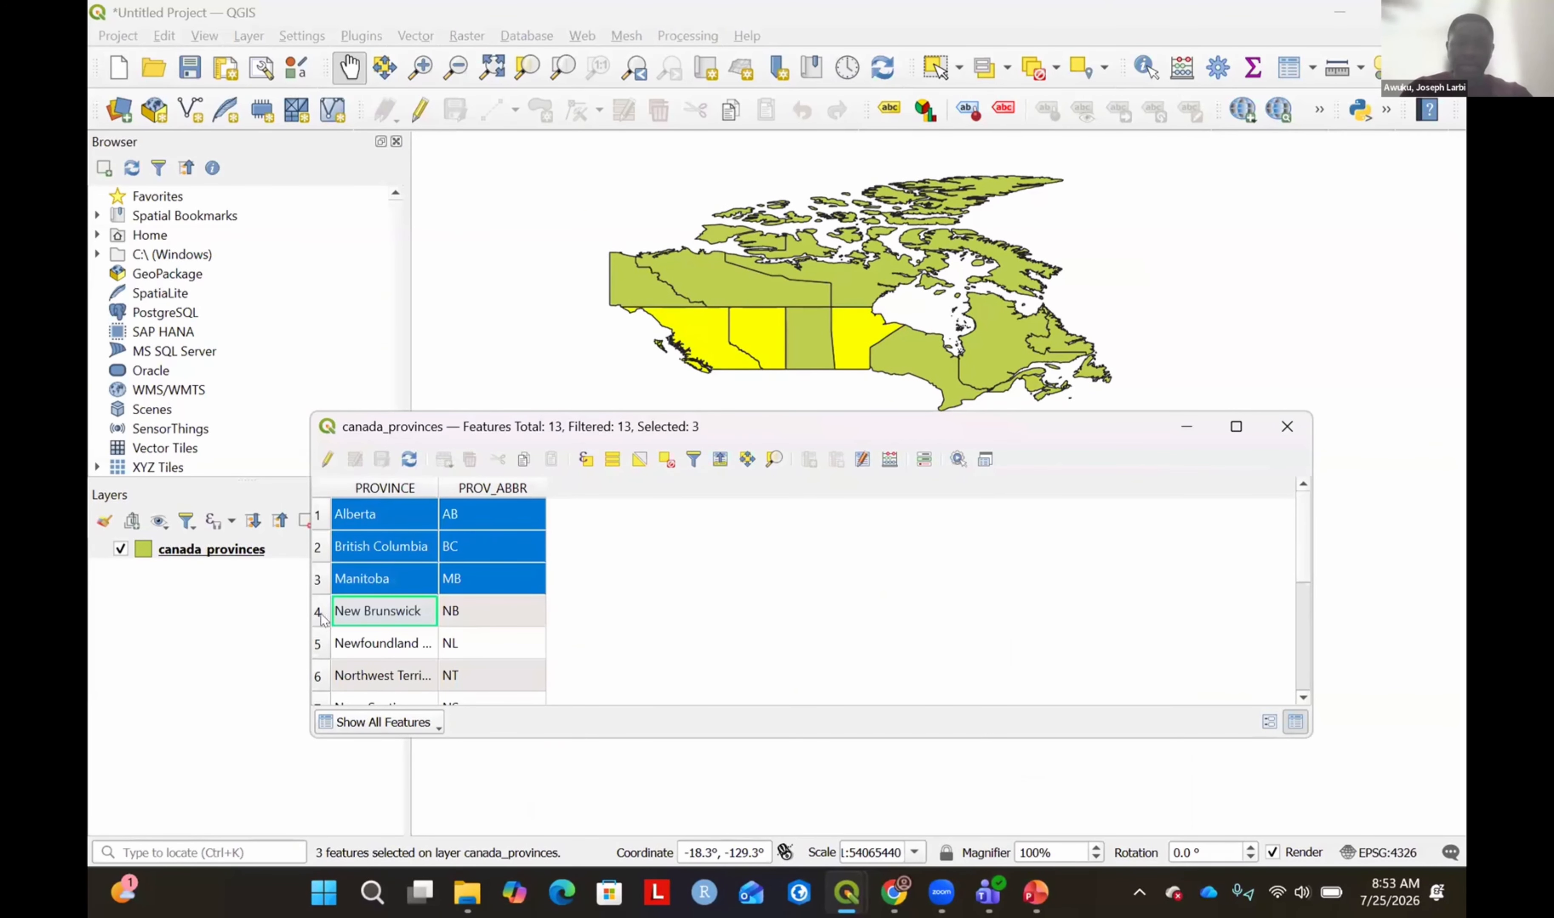
{"action": "left_click", "coordinate": [318, 645], "text": "ctrl"}
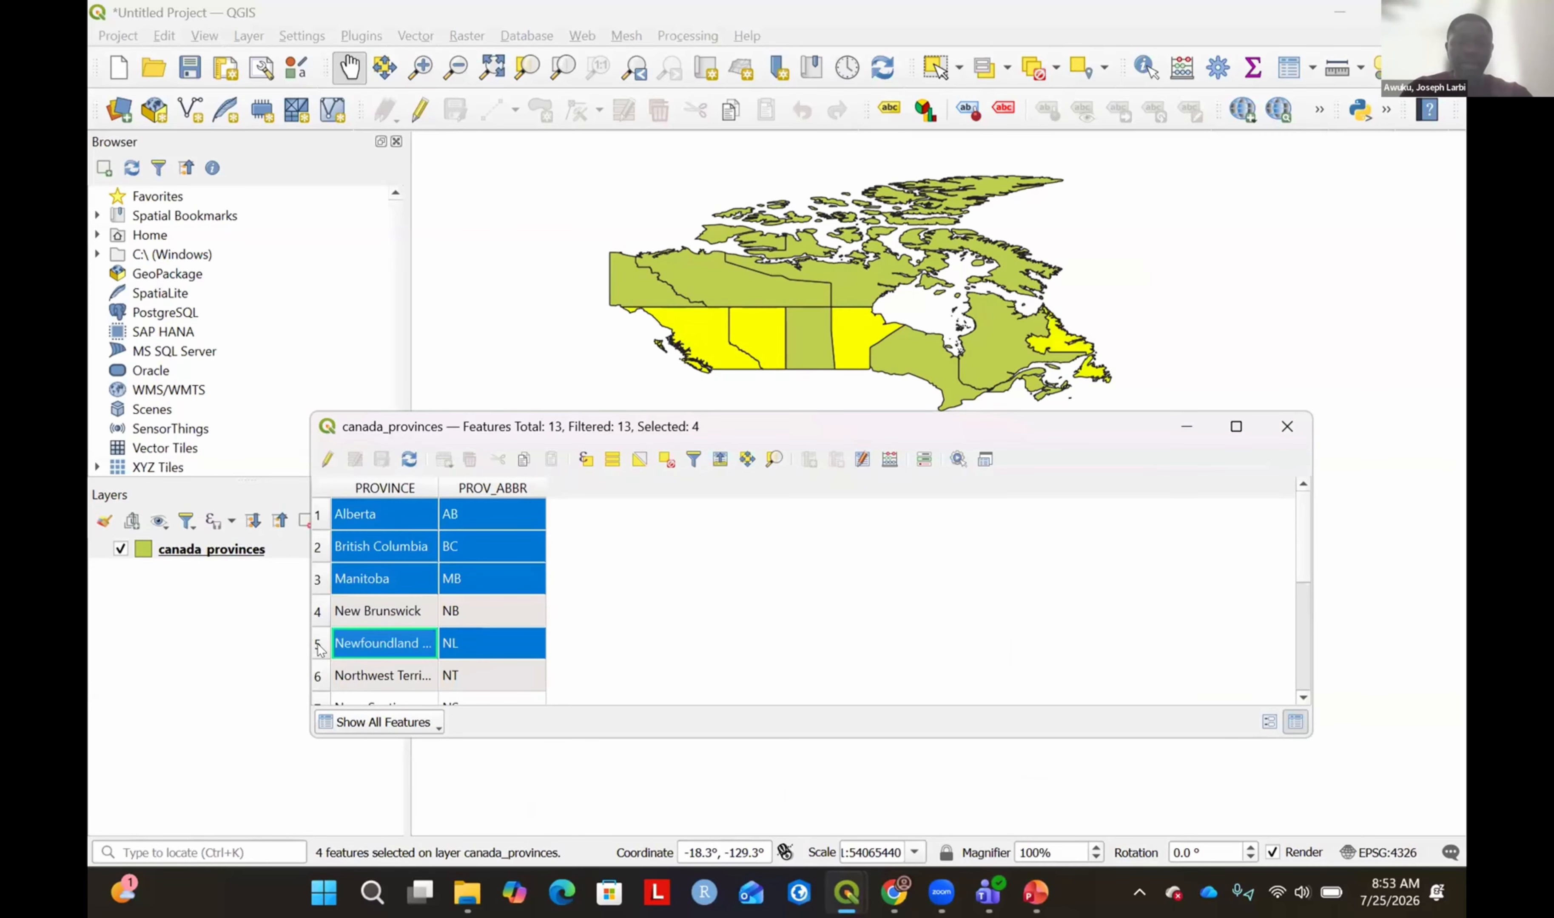
{"action": "left_click", "coordinate": [317, 646], "text": "ctrl"}
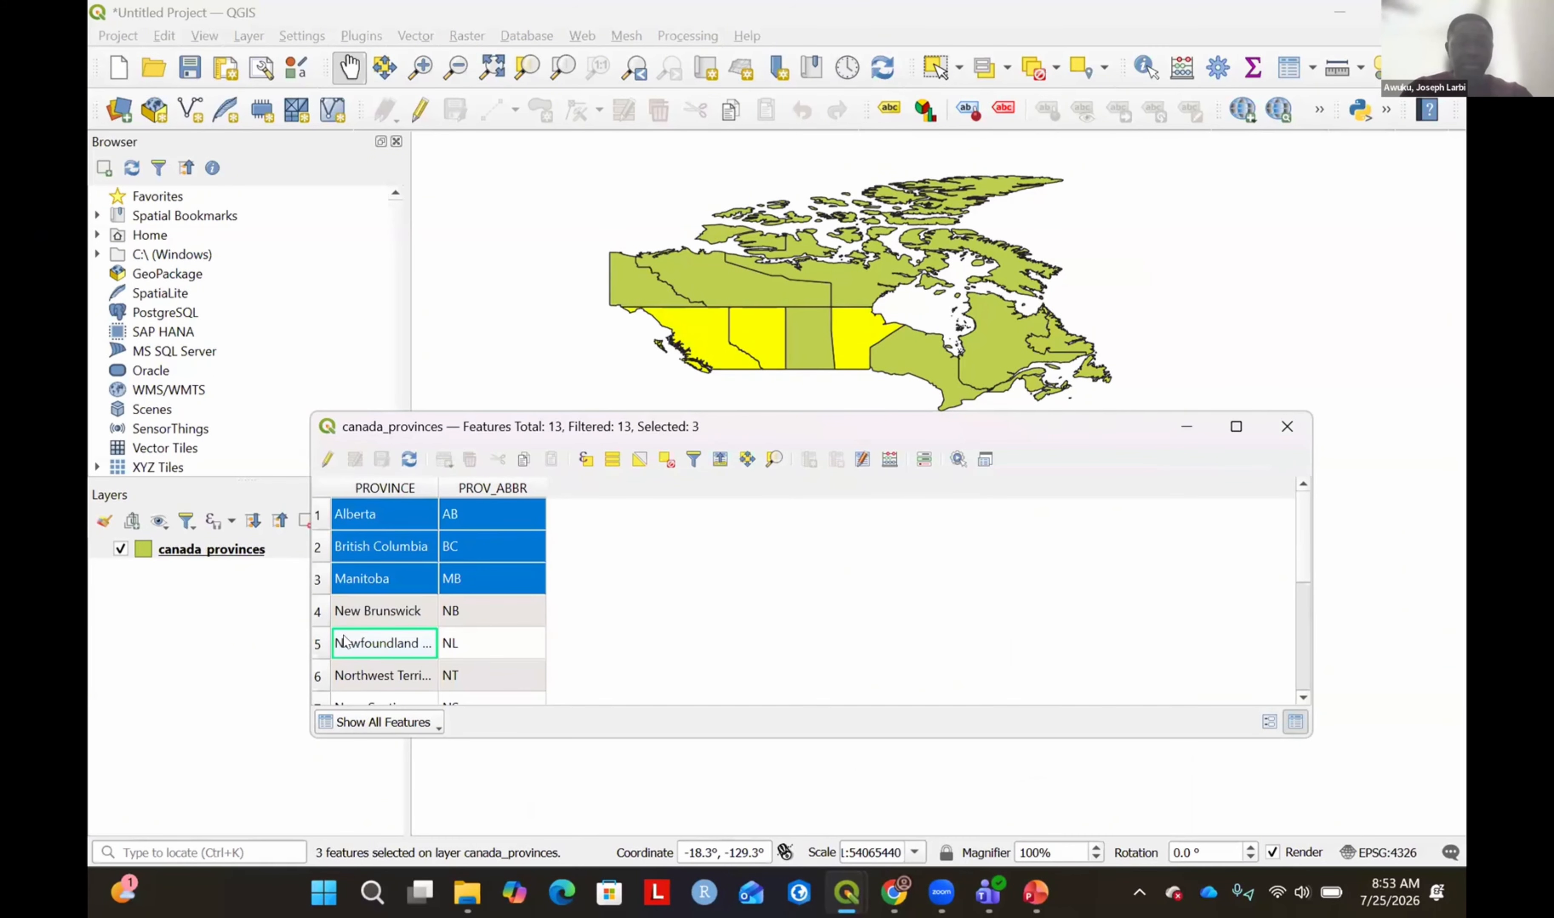
Add the Ontario, Yukon and Saskatchewan records to the selection in the attribute table, leaving Nova Scotia out.
{"action": "scroll", "coordinate": [345, 618], "scroll_direction": "down", "scroll_amount": 1}
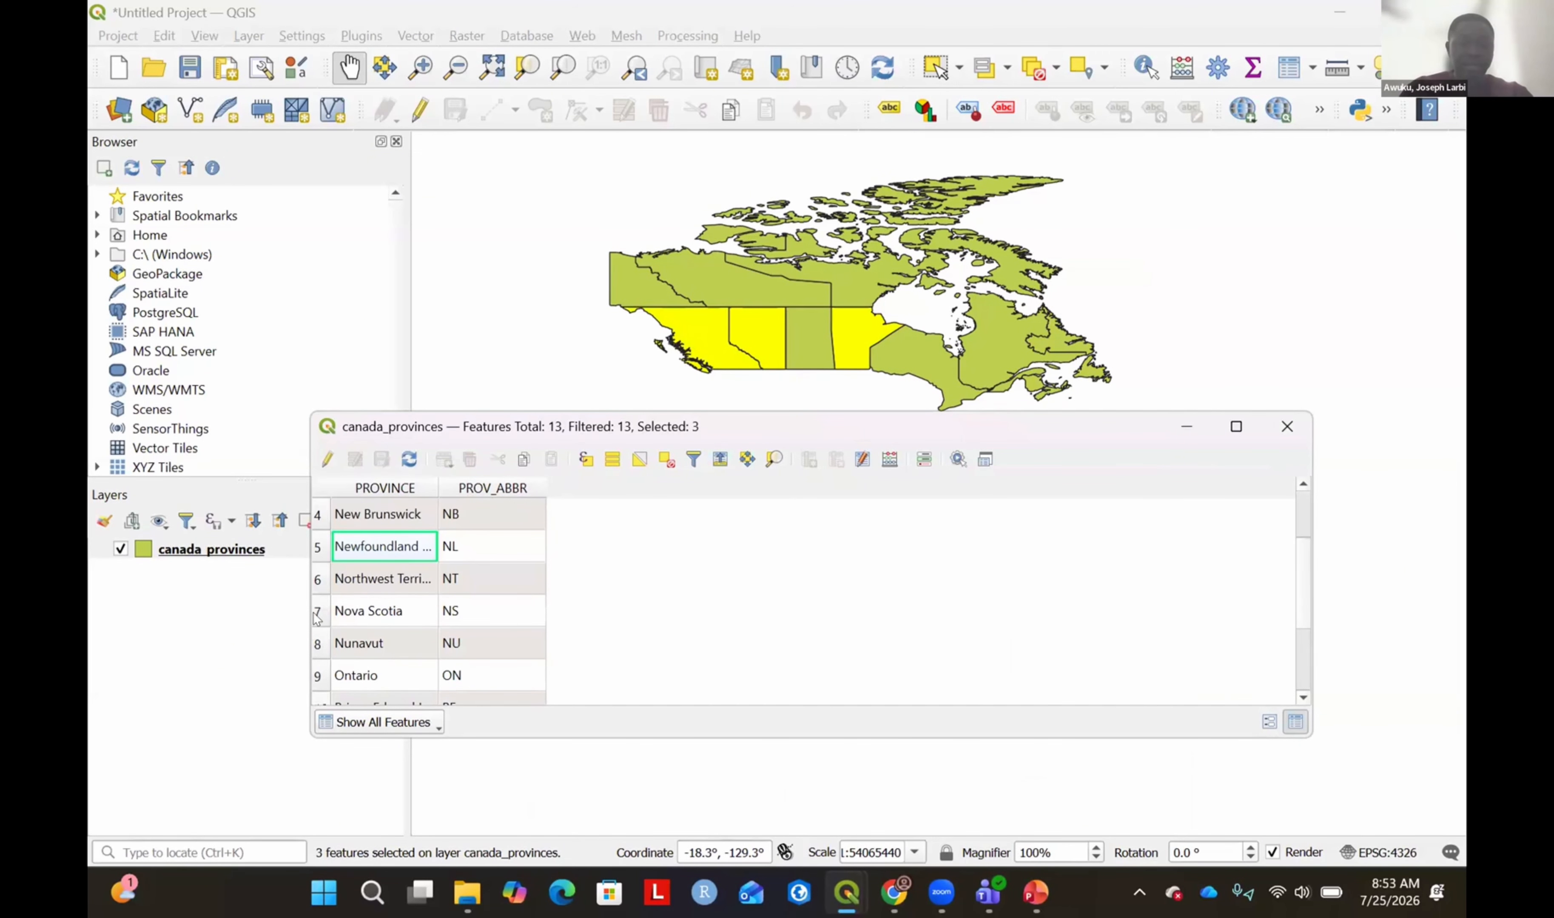
{"action": "left_click", "coordinate": [318, 615], "text": "ctrl"}
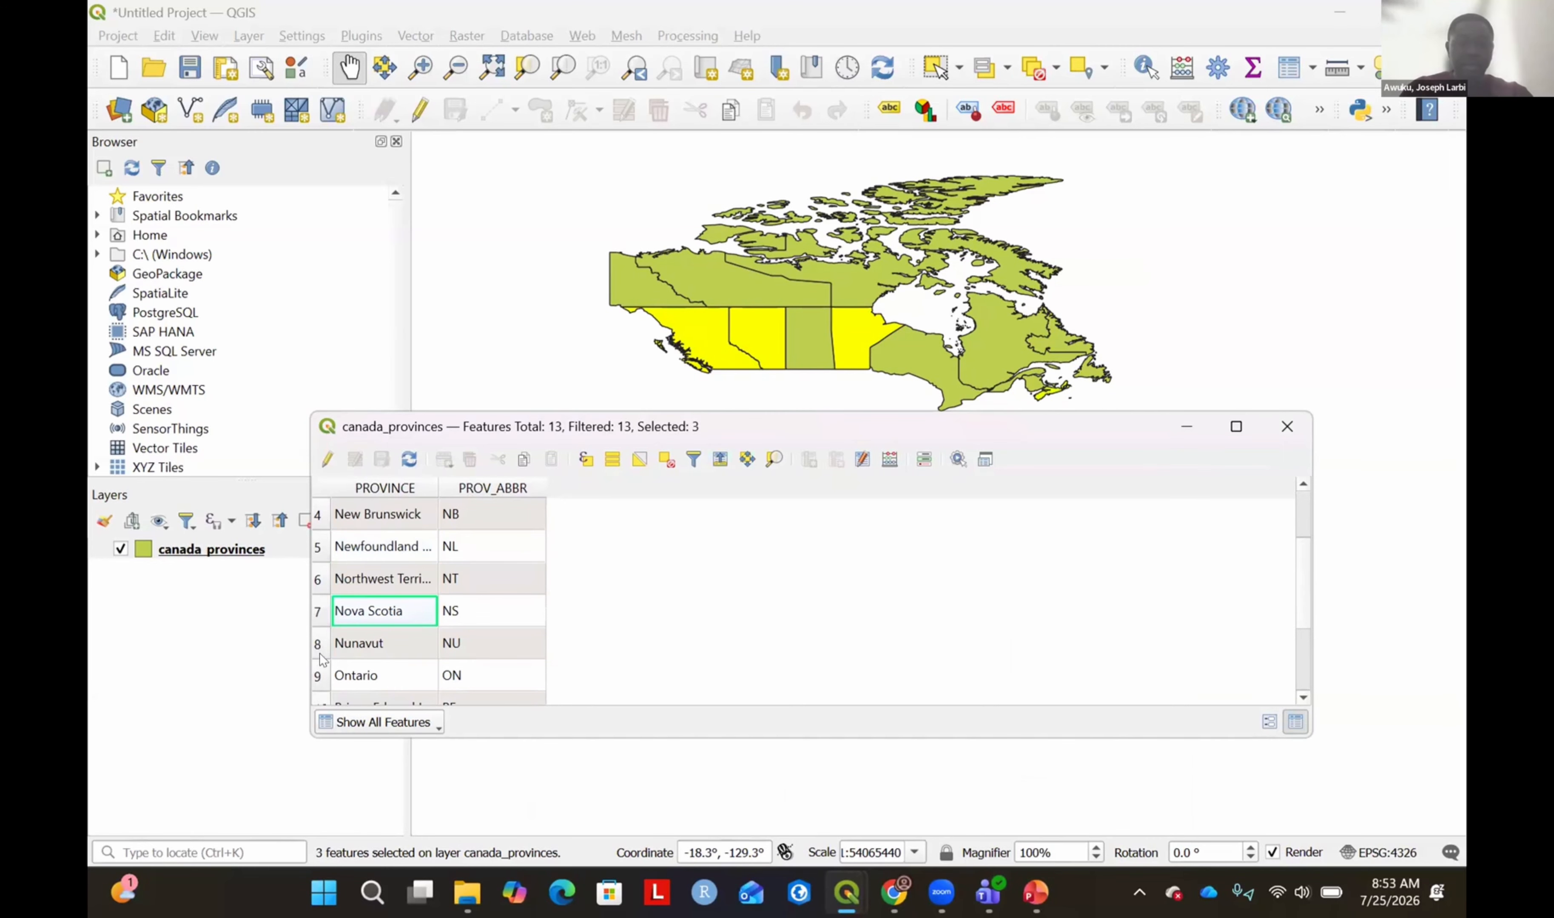
{"action": "left_click", "coordinate": [319, 677], "text": "ctrl"}
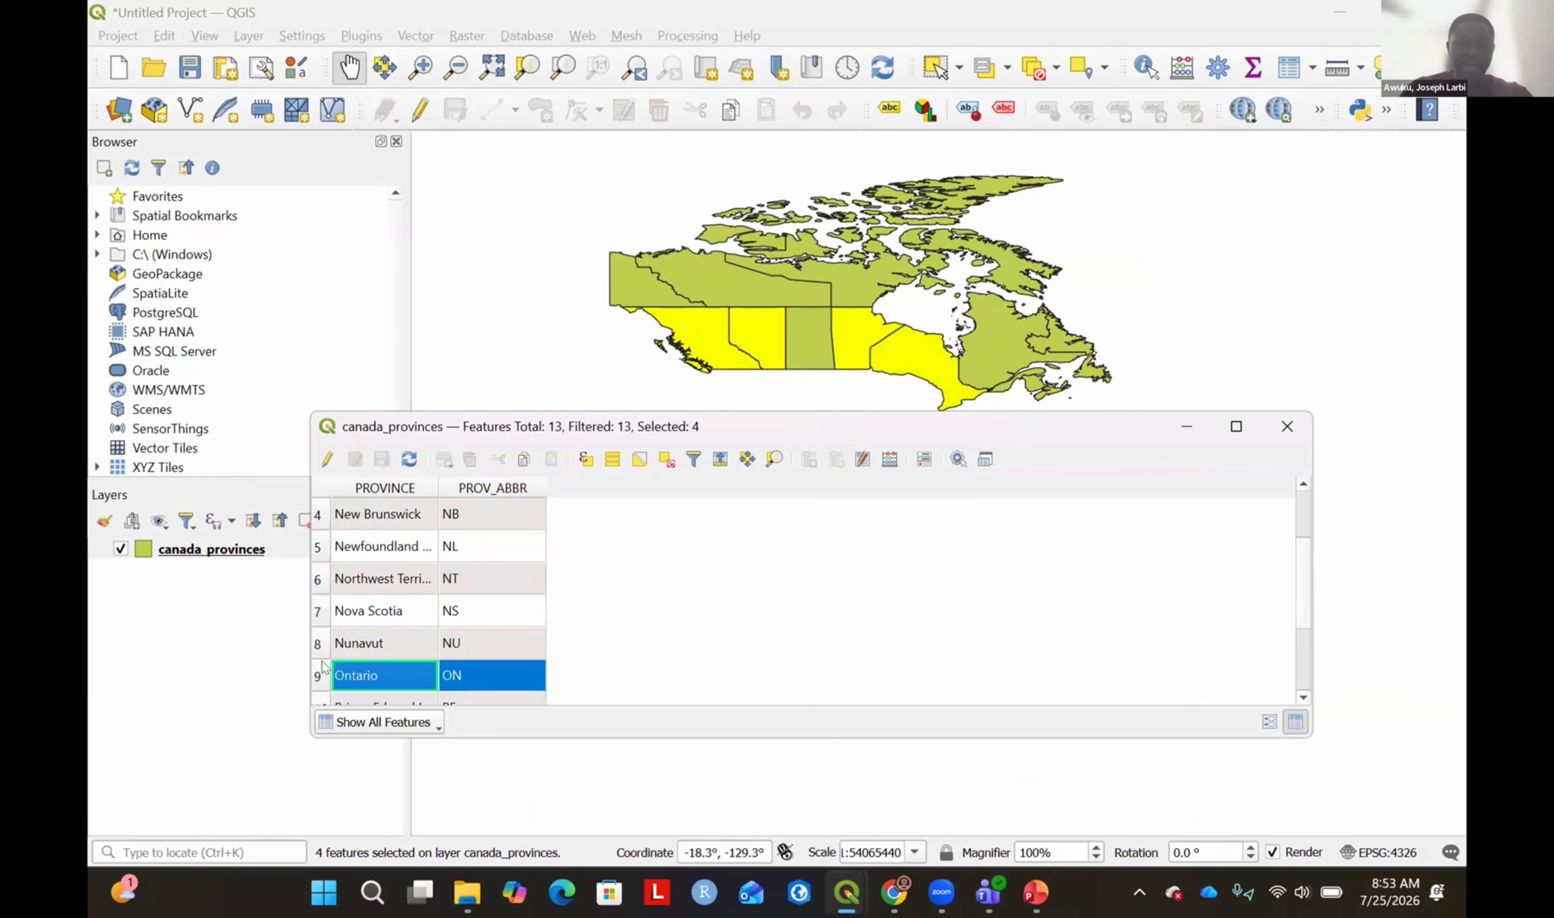
{"action": "scroll", "coordinate": [330, 655], "scroll_direction": "down", "scroll_amount": 1}
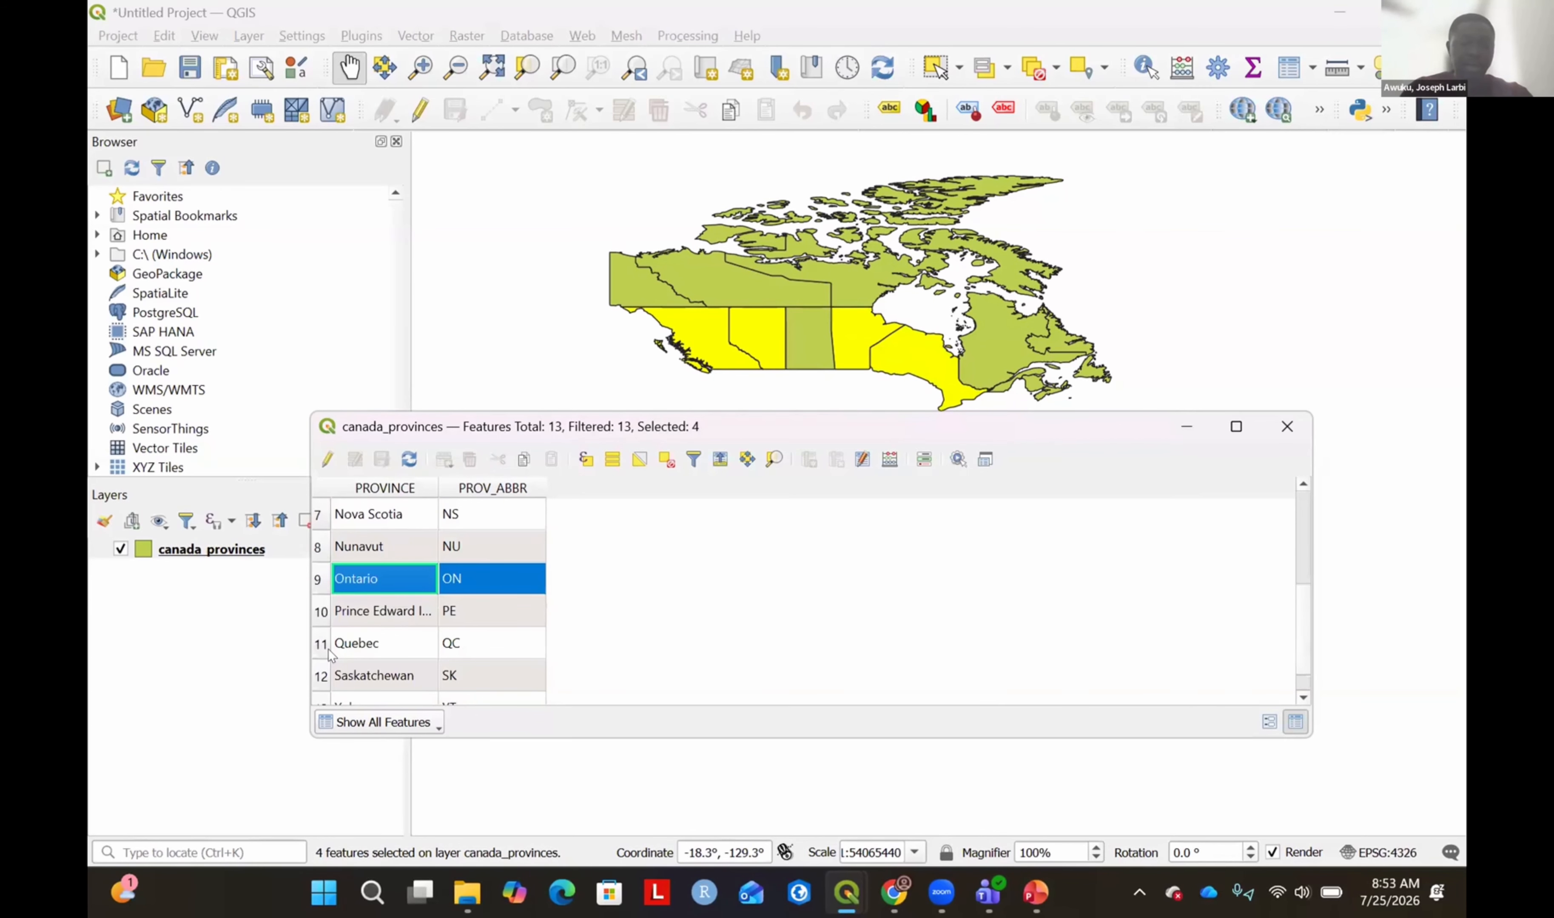
{"action": "scroll", "coordinate": [368, 656], "scroll_direction": "down", "scroll_amount": 1}
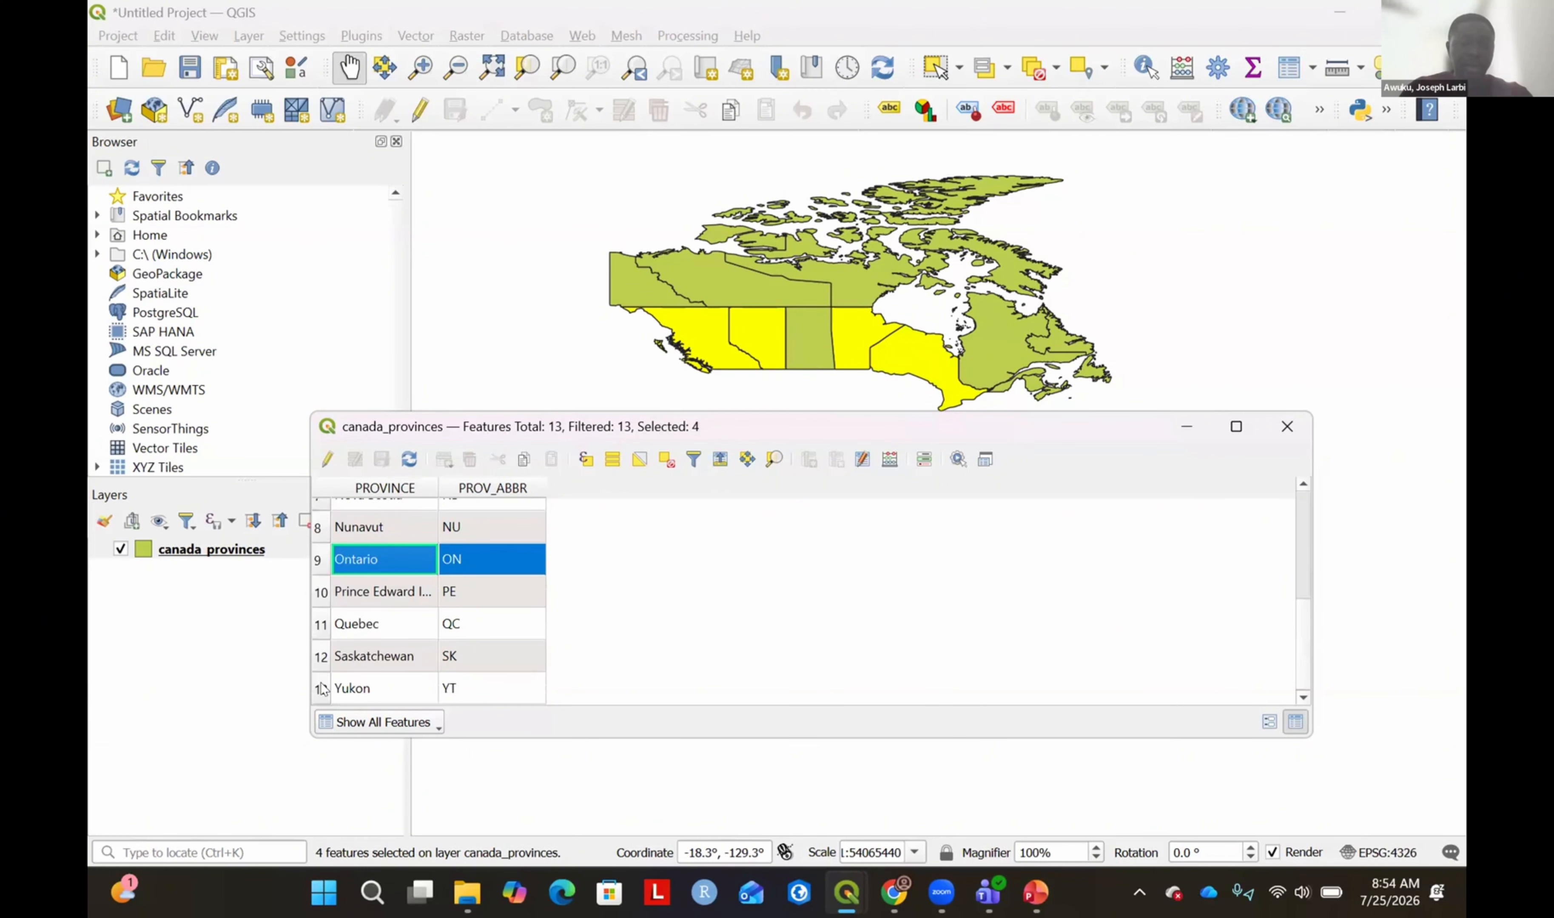
{"action": "left_click", "coordinate": [322, 687], "text": "ctrl"}
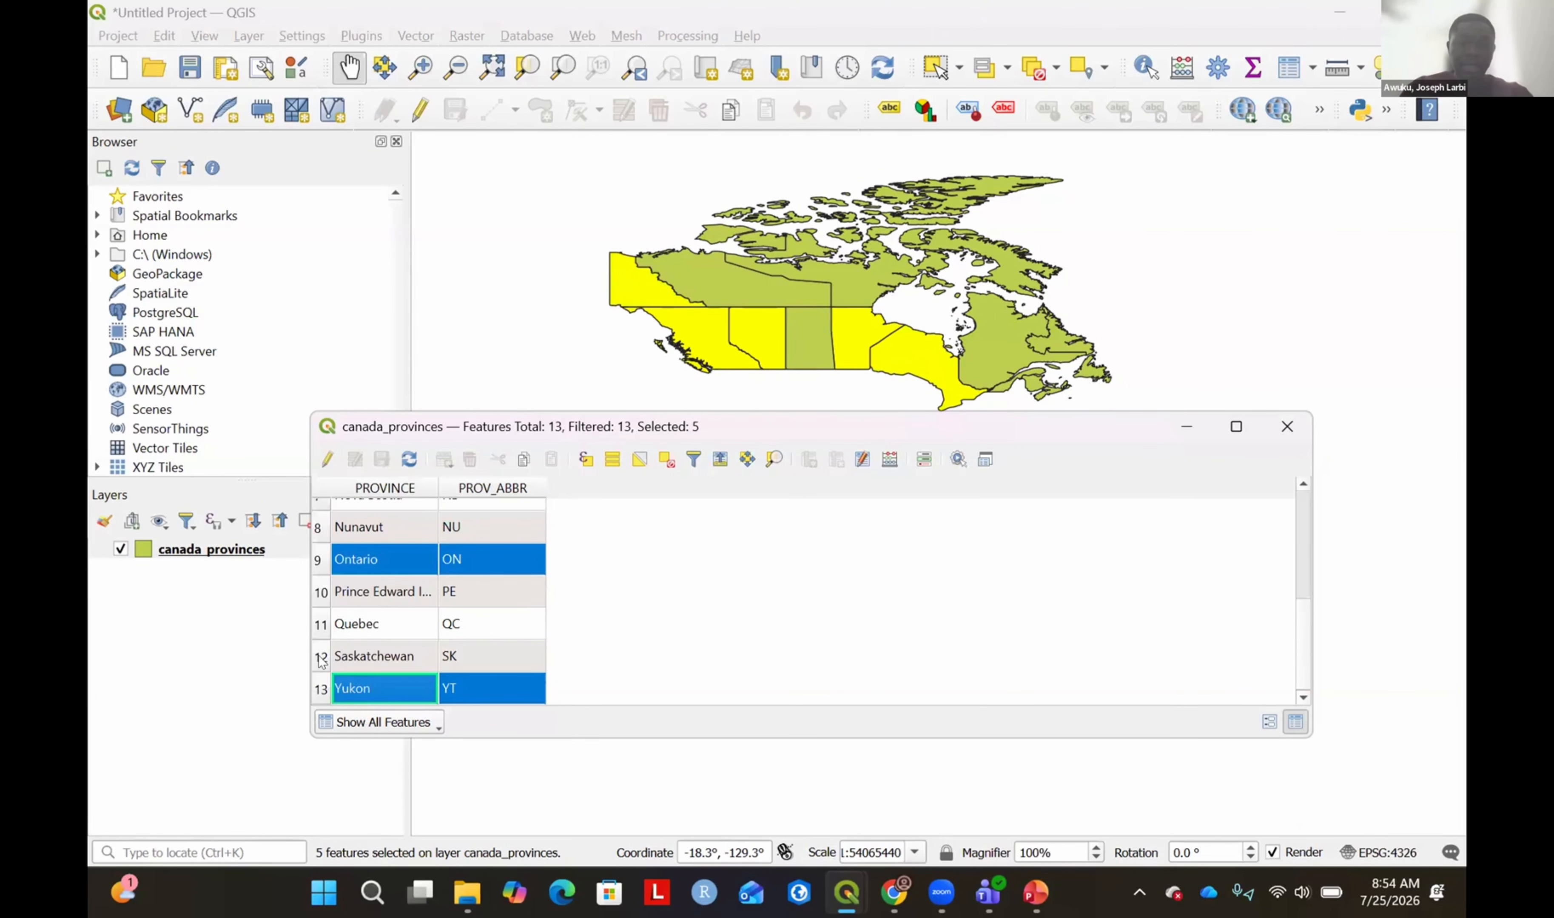
{"action": "left_click", "coordinate": [321, 658], "text": "ctrl"}
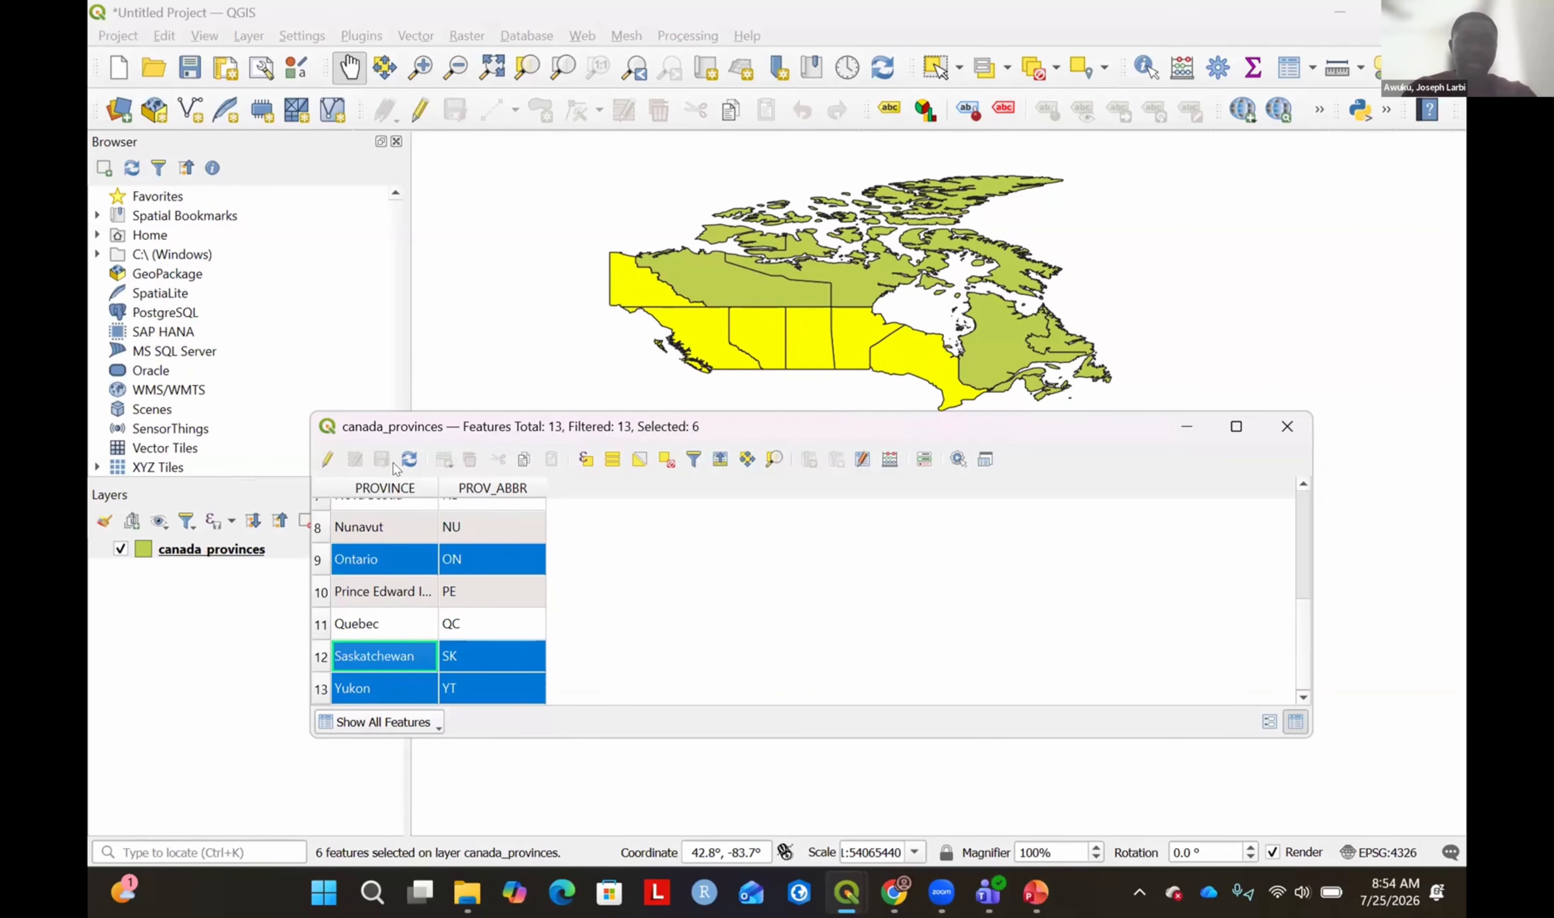
Enlarge the attribute table to list every record, then minimise it and bring the selected provinces into view on the map.
{"action": "left_click_drag", "start_coordinate": [882, 412], "coordinate": [833, 166]}
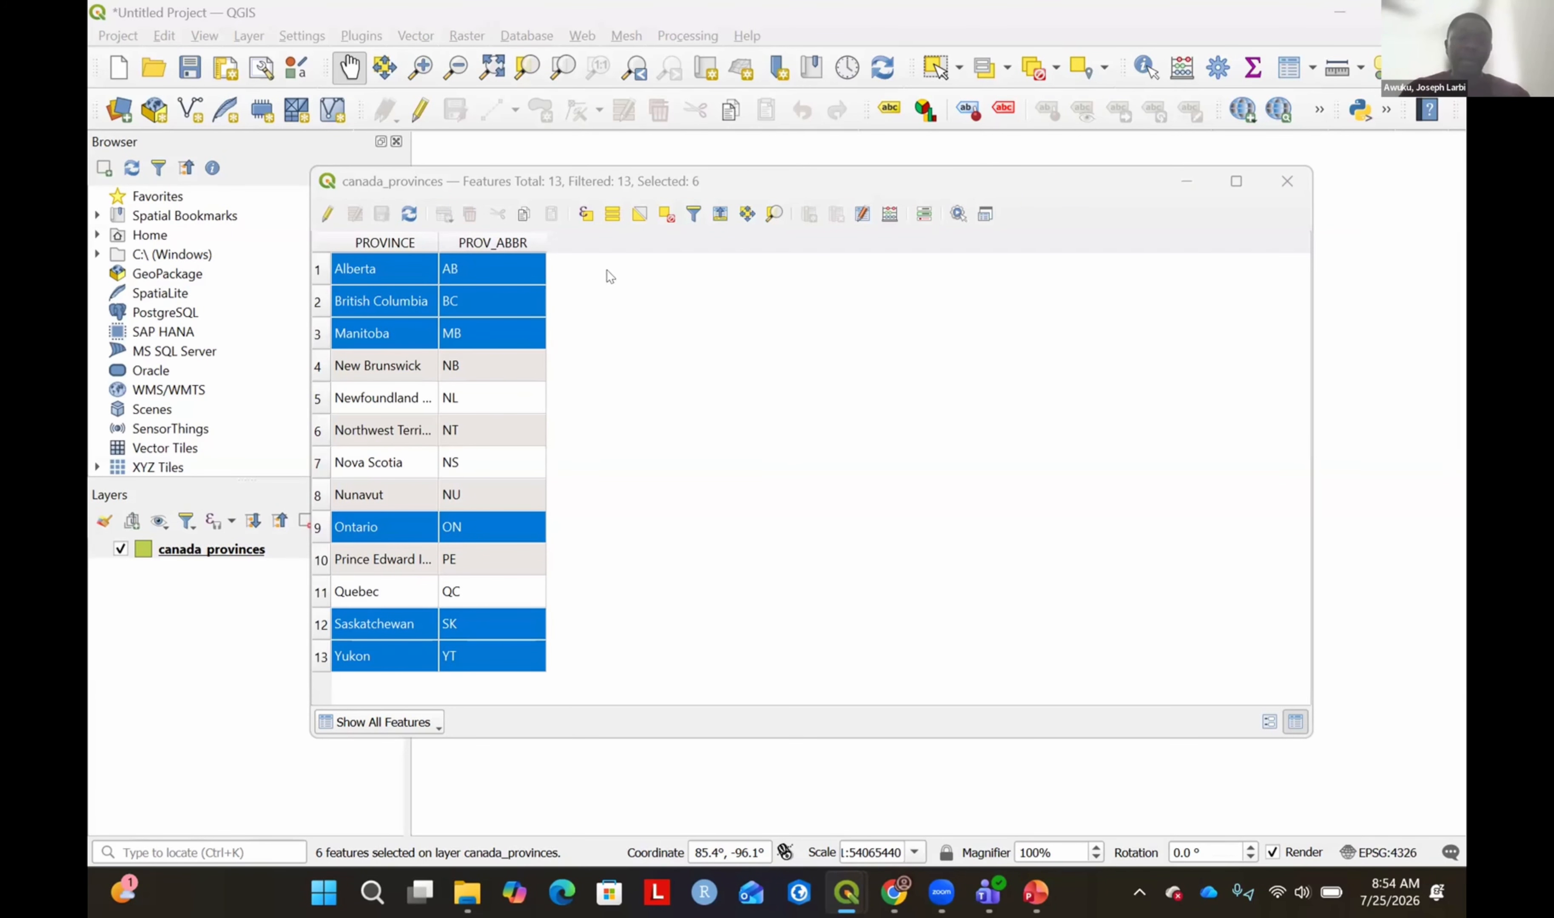
{"action": "left_click", "coordinate": [1178, 176]}
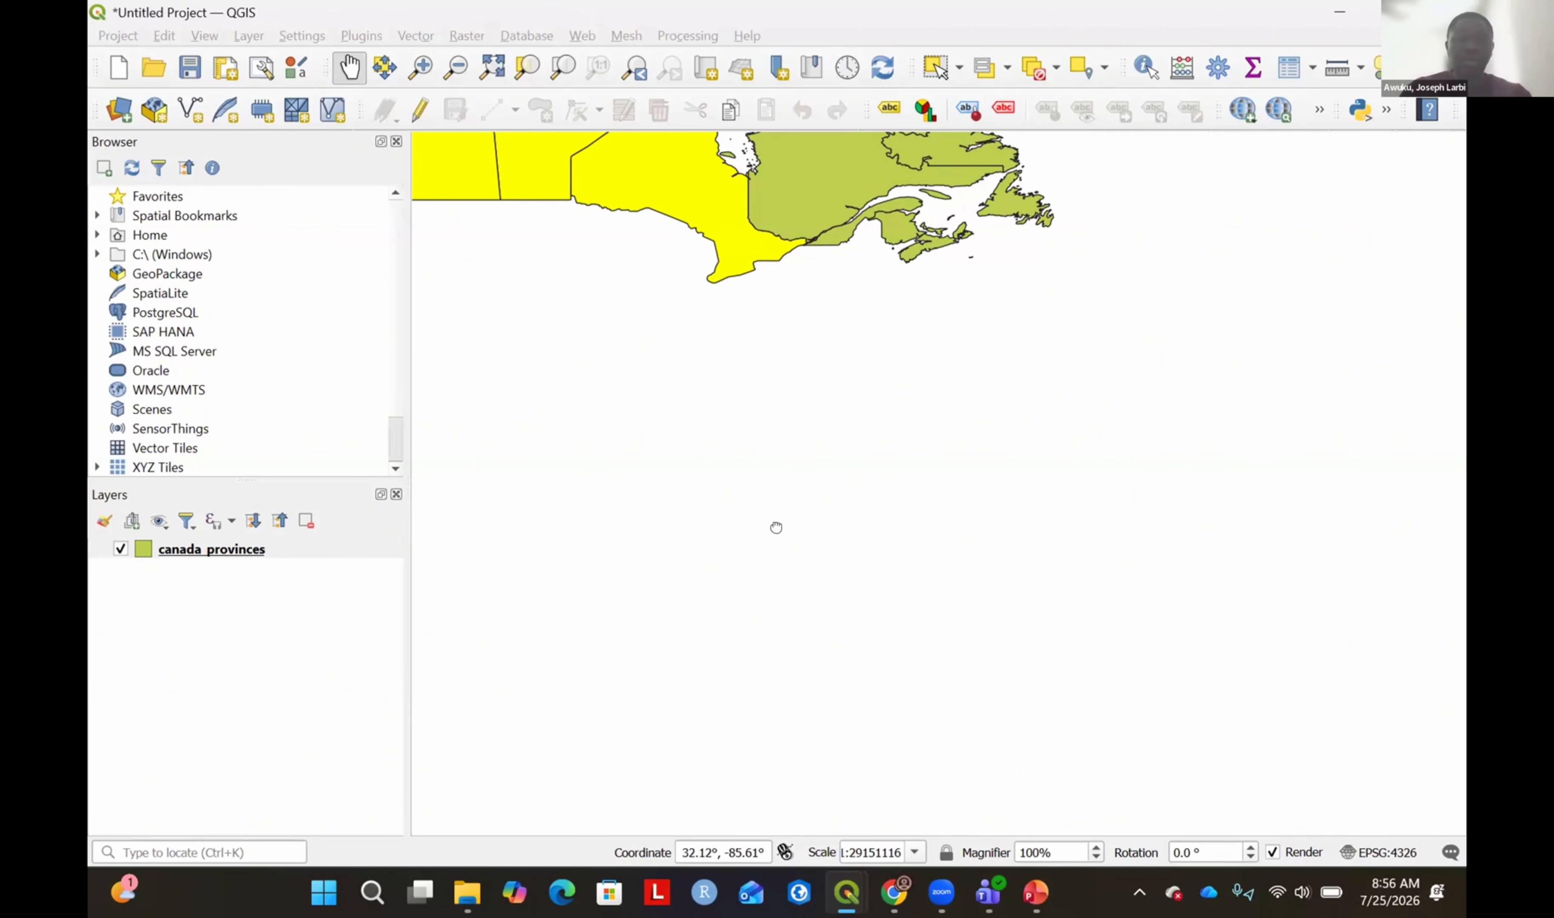
{"action": "left_click_drag", "start_coordinate": [776, 527], "coordinate": [733, 554]}
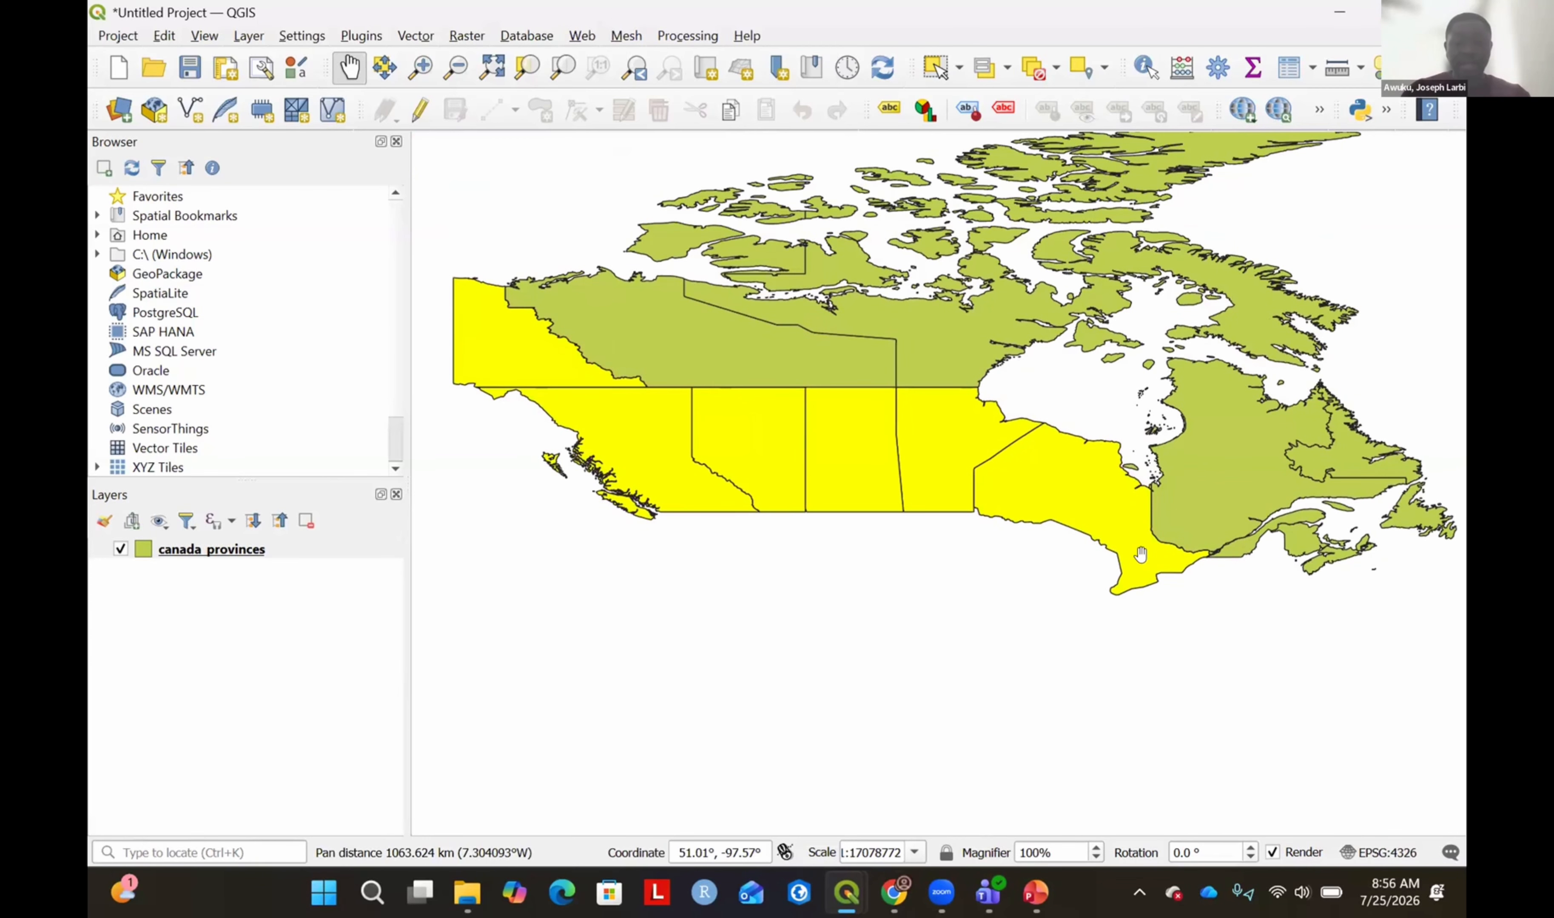
Start exporting only the selected features of the canada_provinces layer, keeping ESRI Shapefile as the format.
{"action": "right_click", "coordinate": [177, 554]}
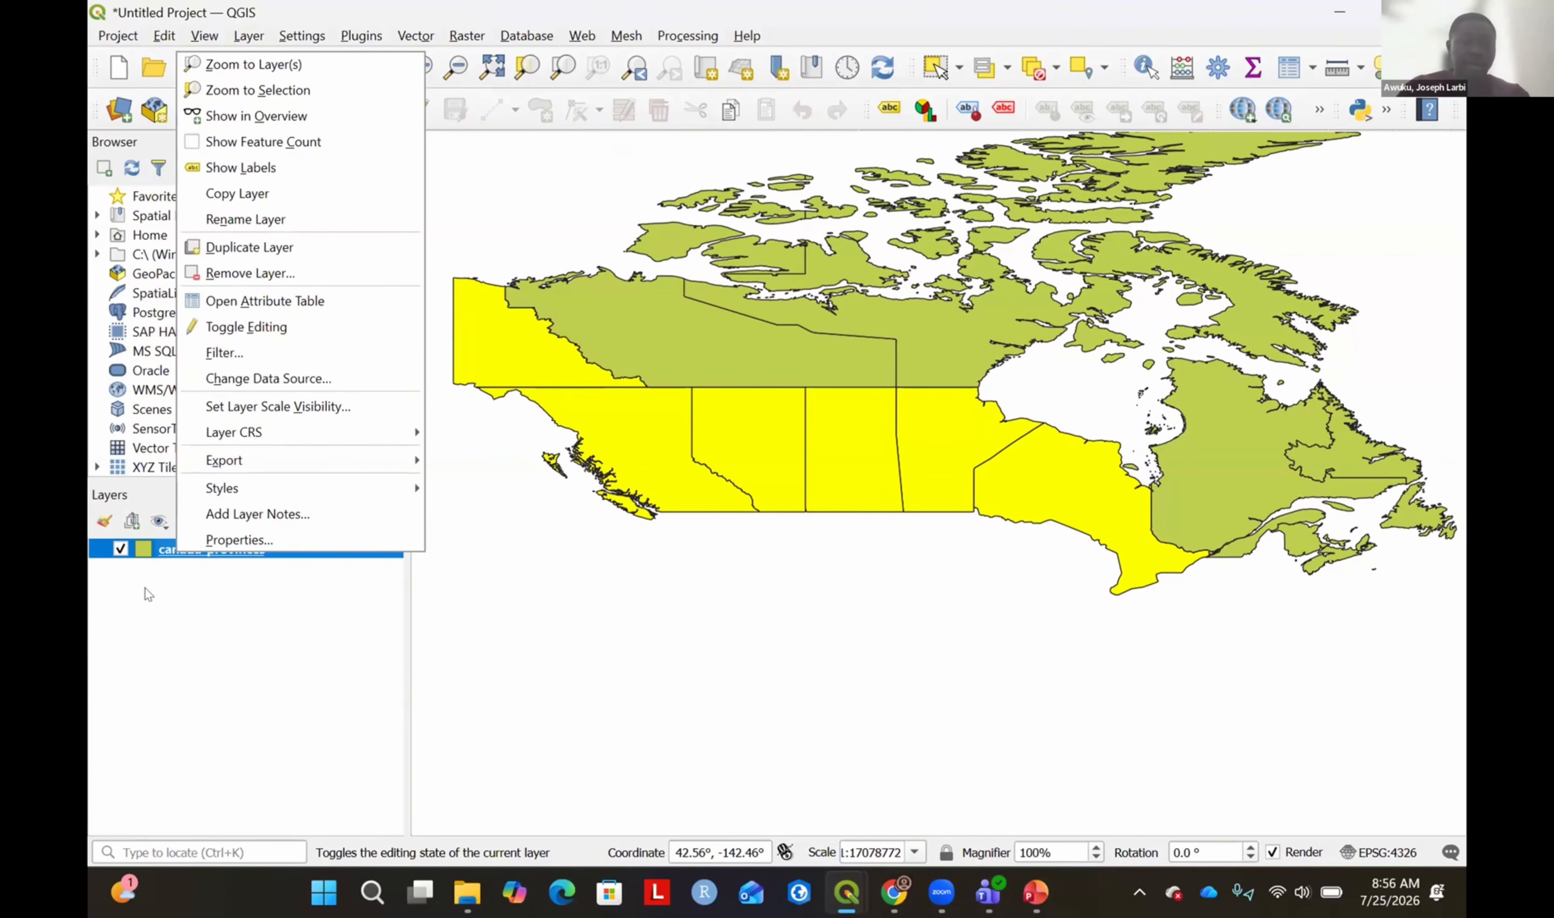
{"action": "left_click", "coordinate": [185, 582]}
{"action": "right_click", "coordinate": [209, 557]}
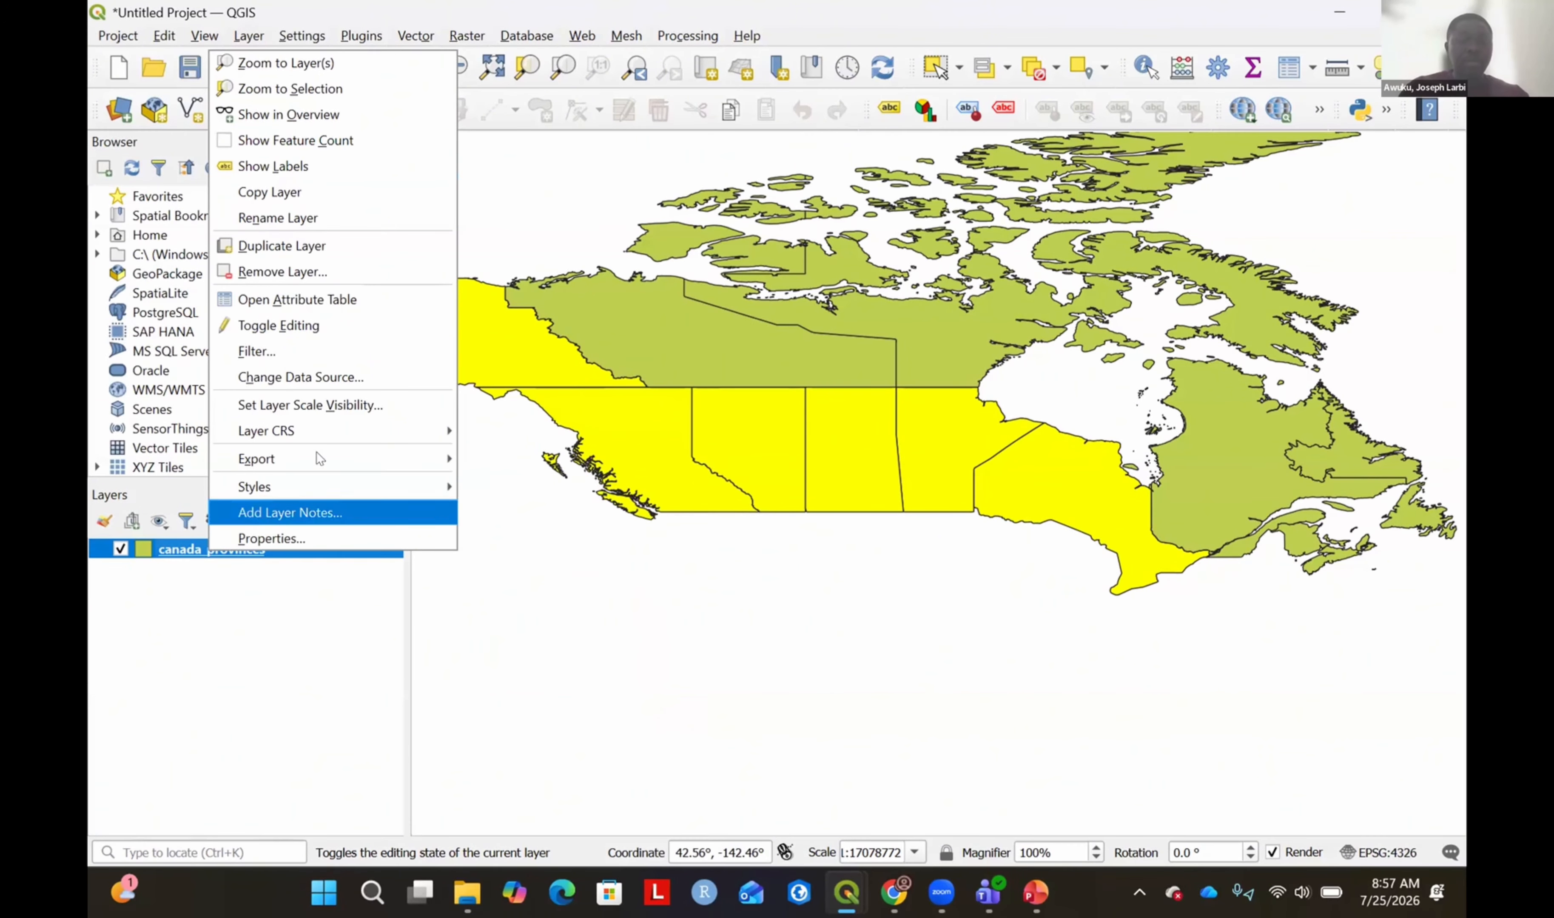
{"action": "mouse_move", "coordinate": [316, 453]}
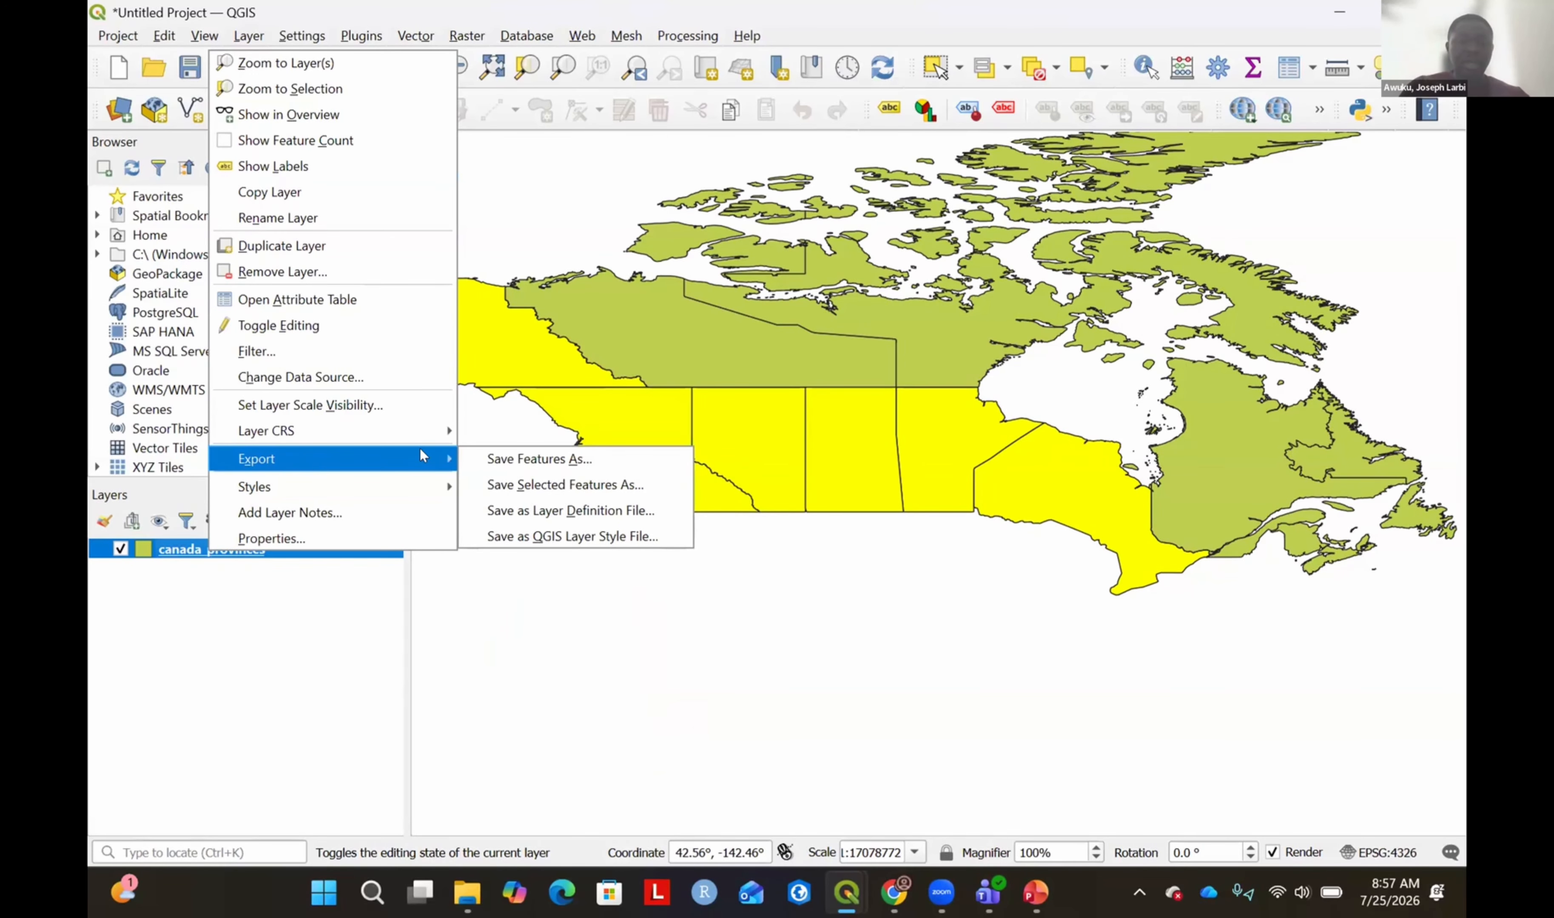
{"action": "left_click", "coordinate": [634, 485]}
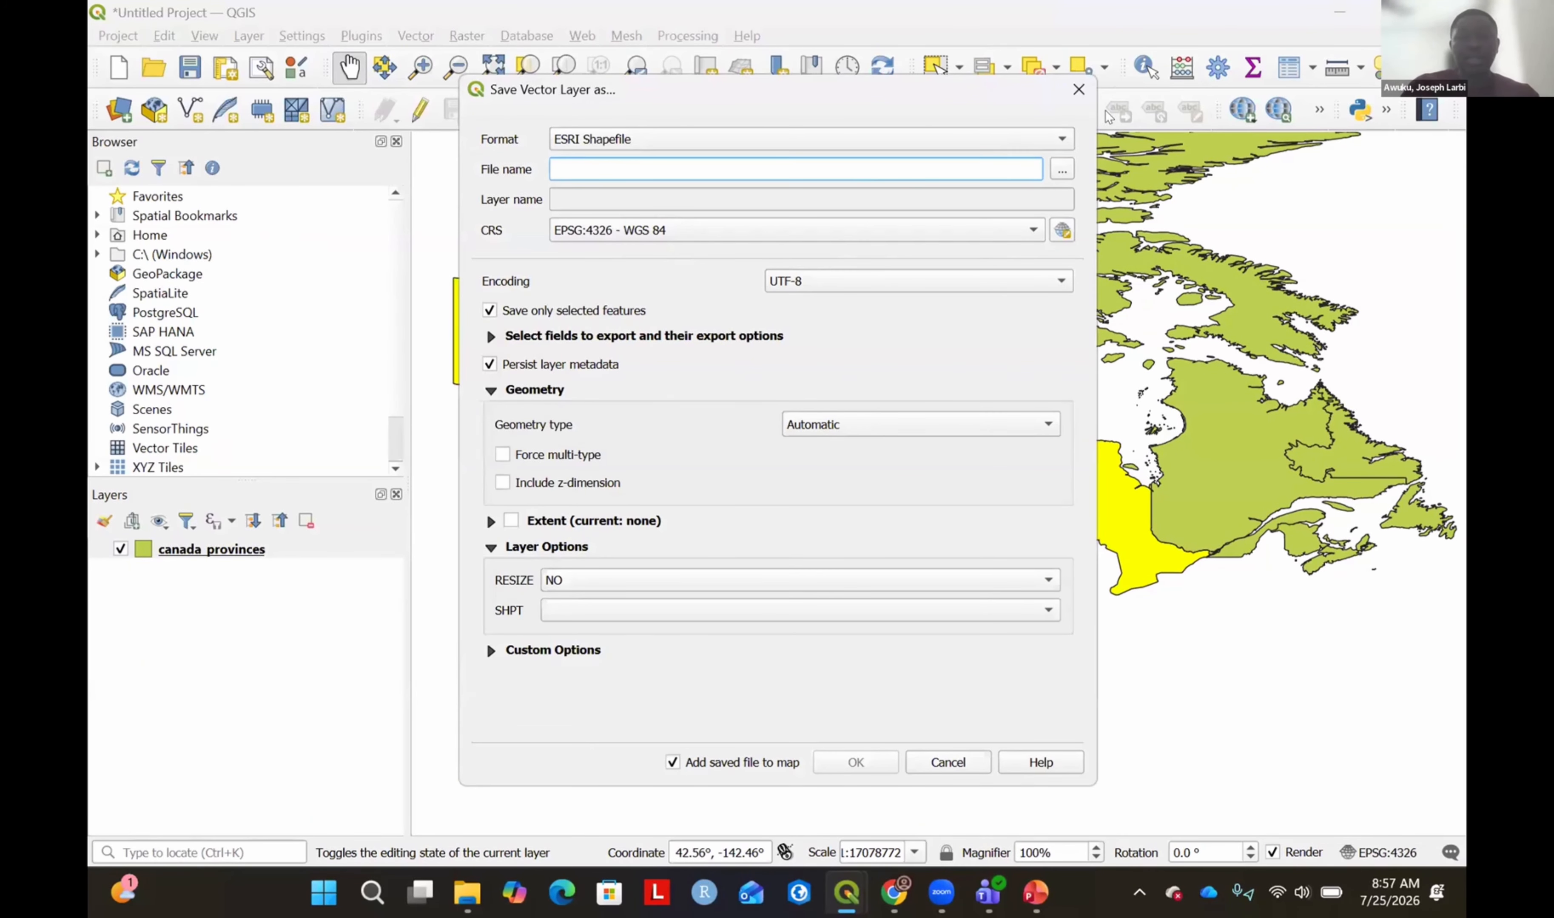
{"action": "left_click", "coordinate": [1063, 138]}
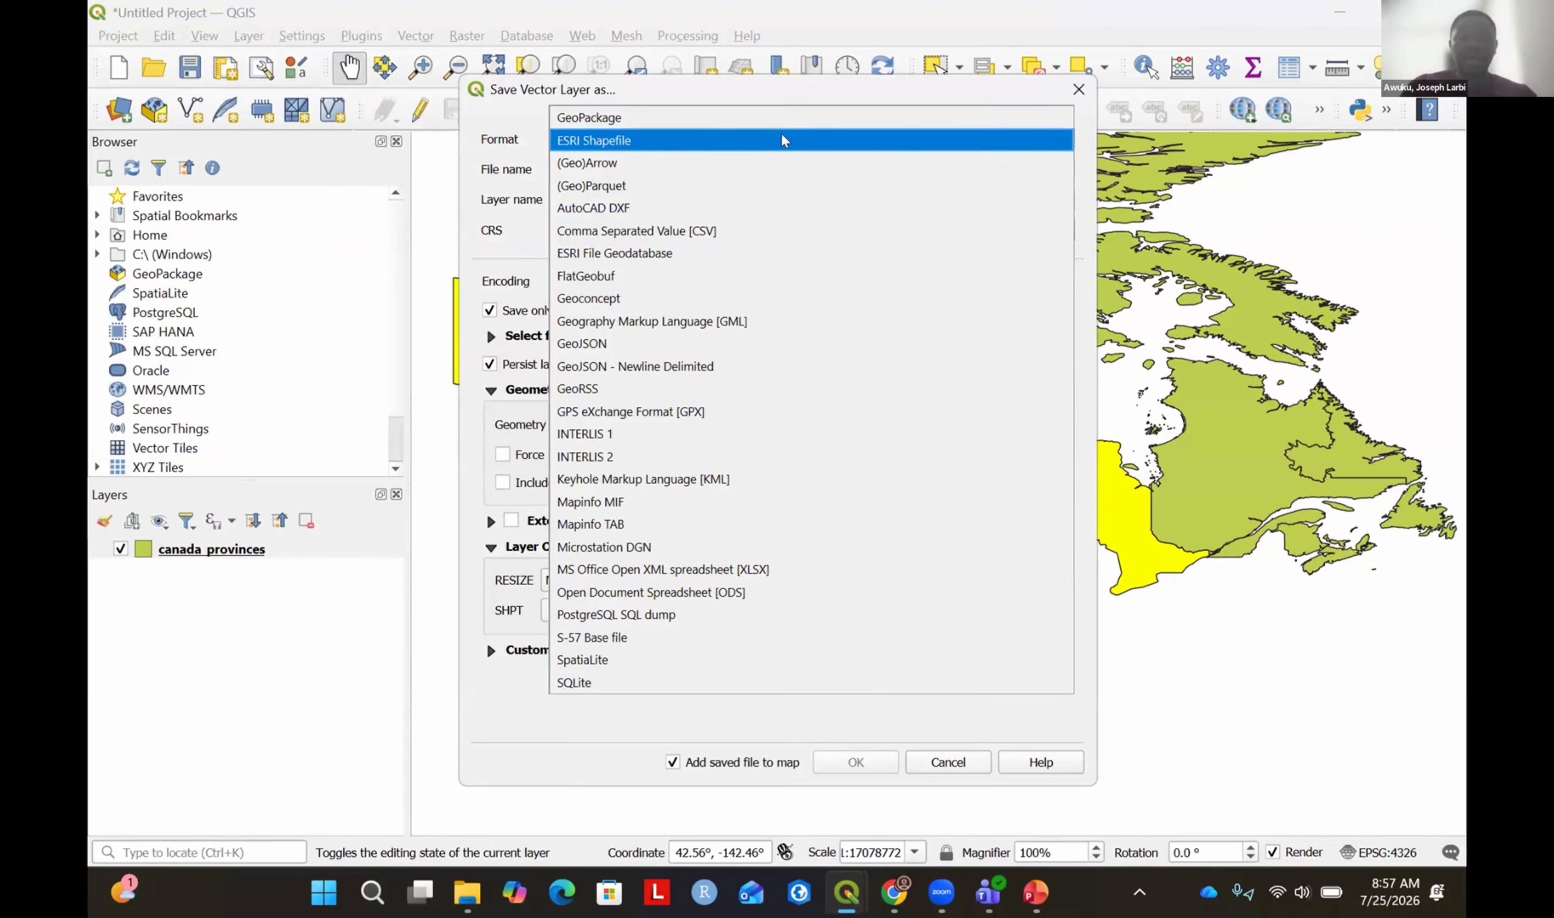
{"action": "left_click", "coordinate": [1059, 141]}
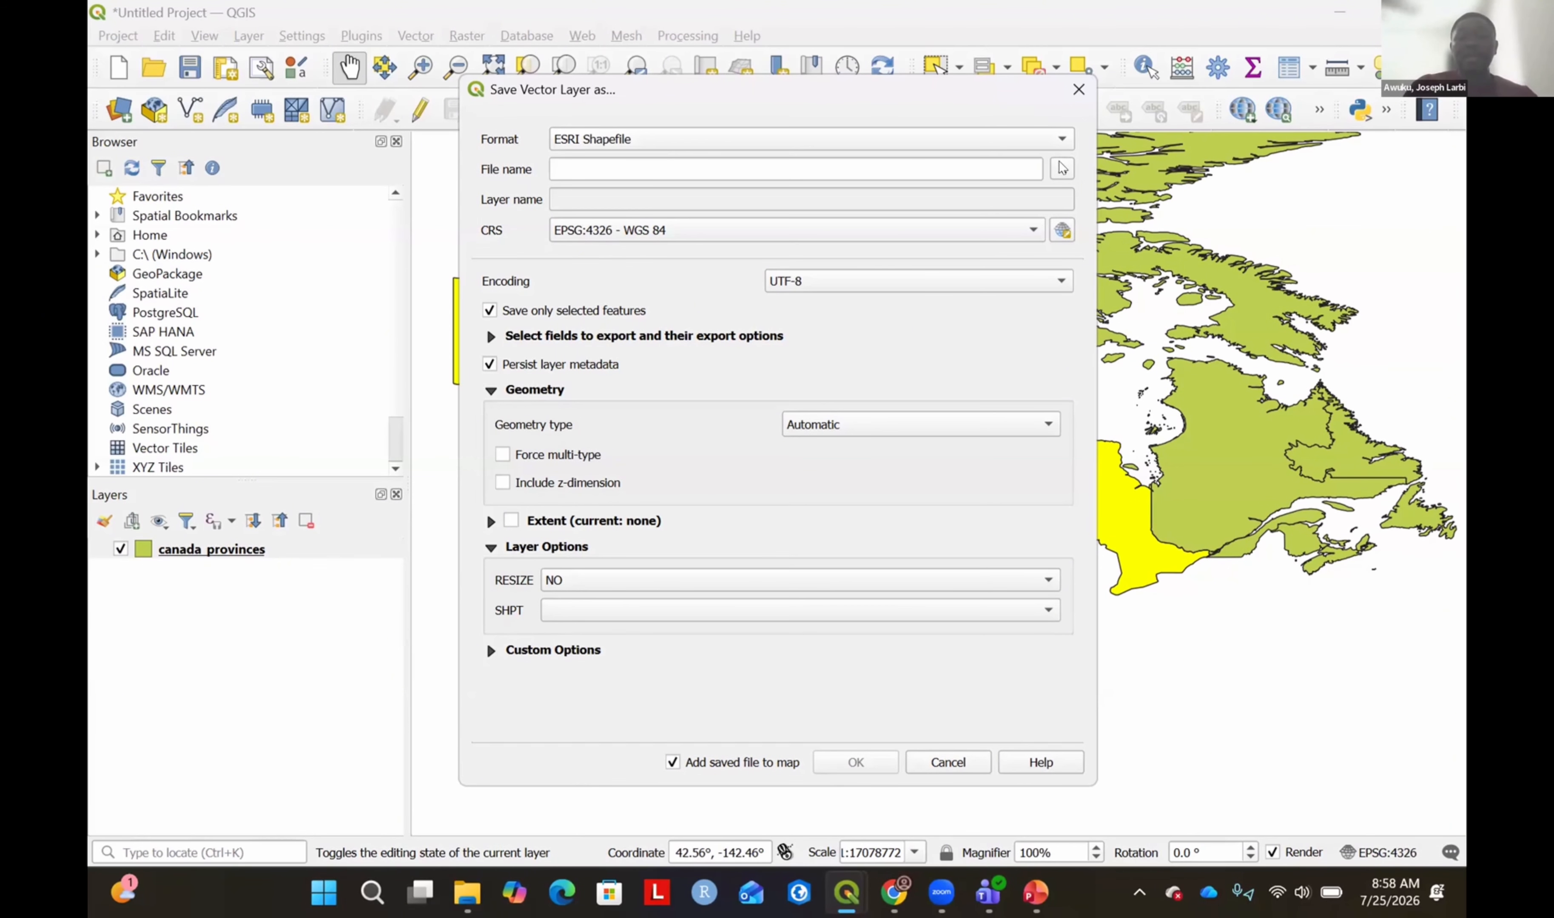
Name the exported file Selected_Provinces_Canada.
{"action": "left_click", "coordinate": [626, 172]}
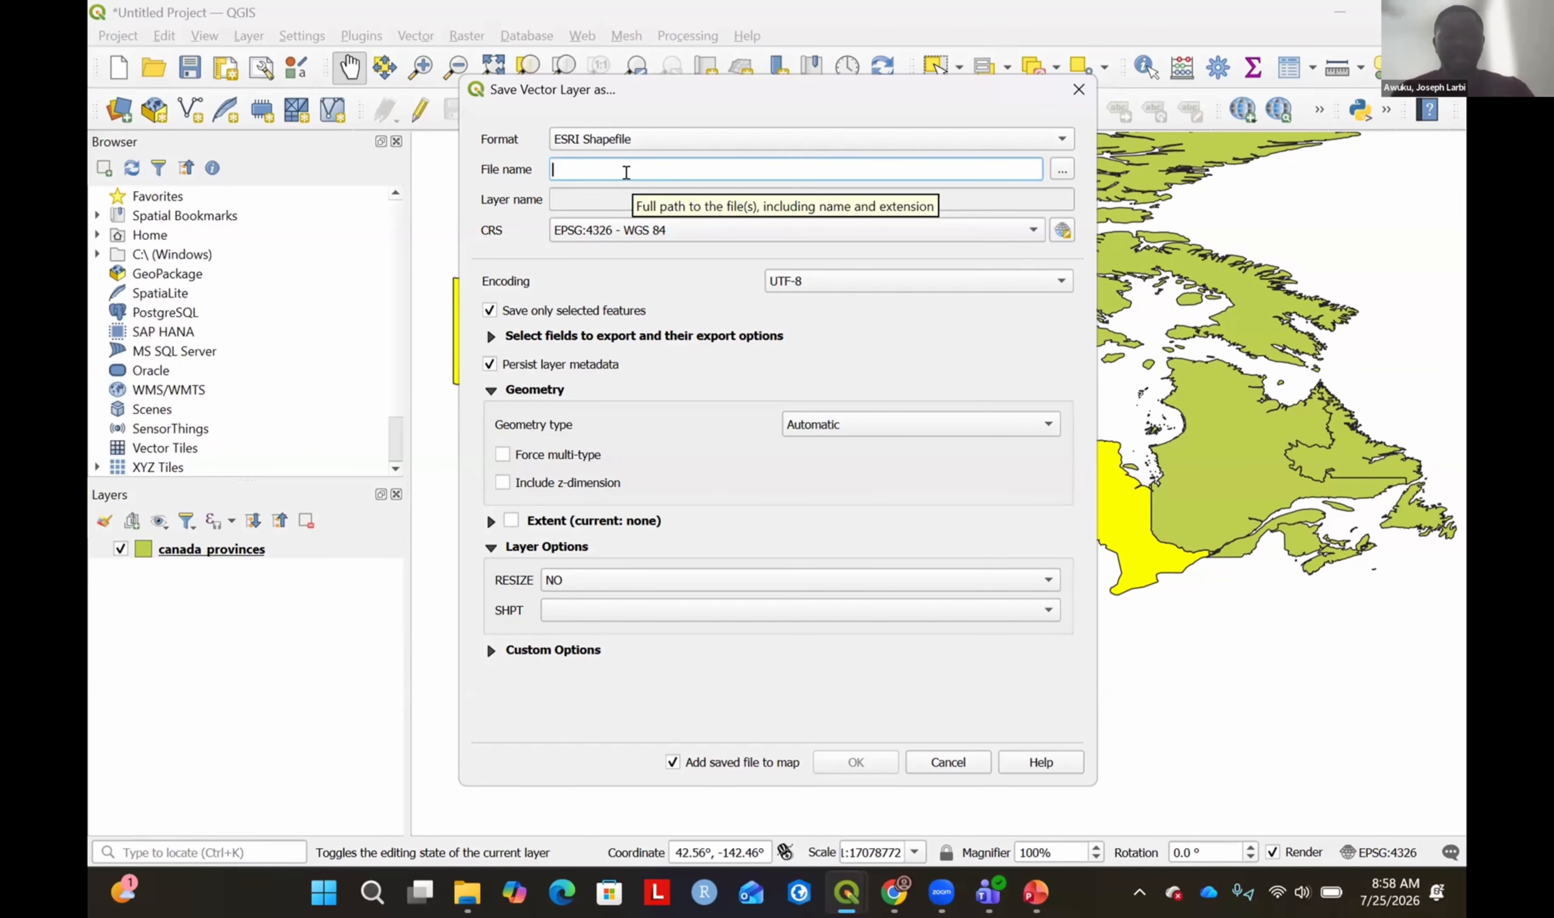
{"action": "type", "text": "Selected "}
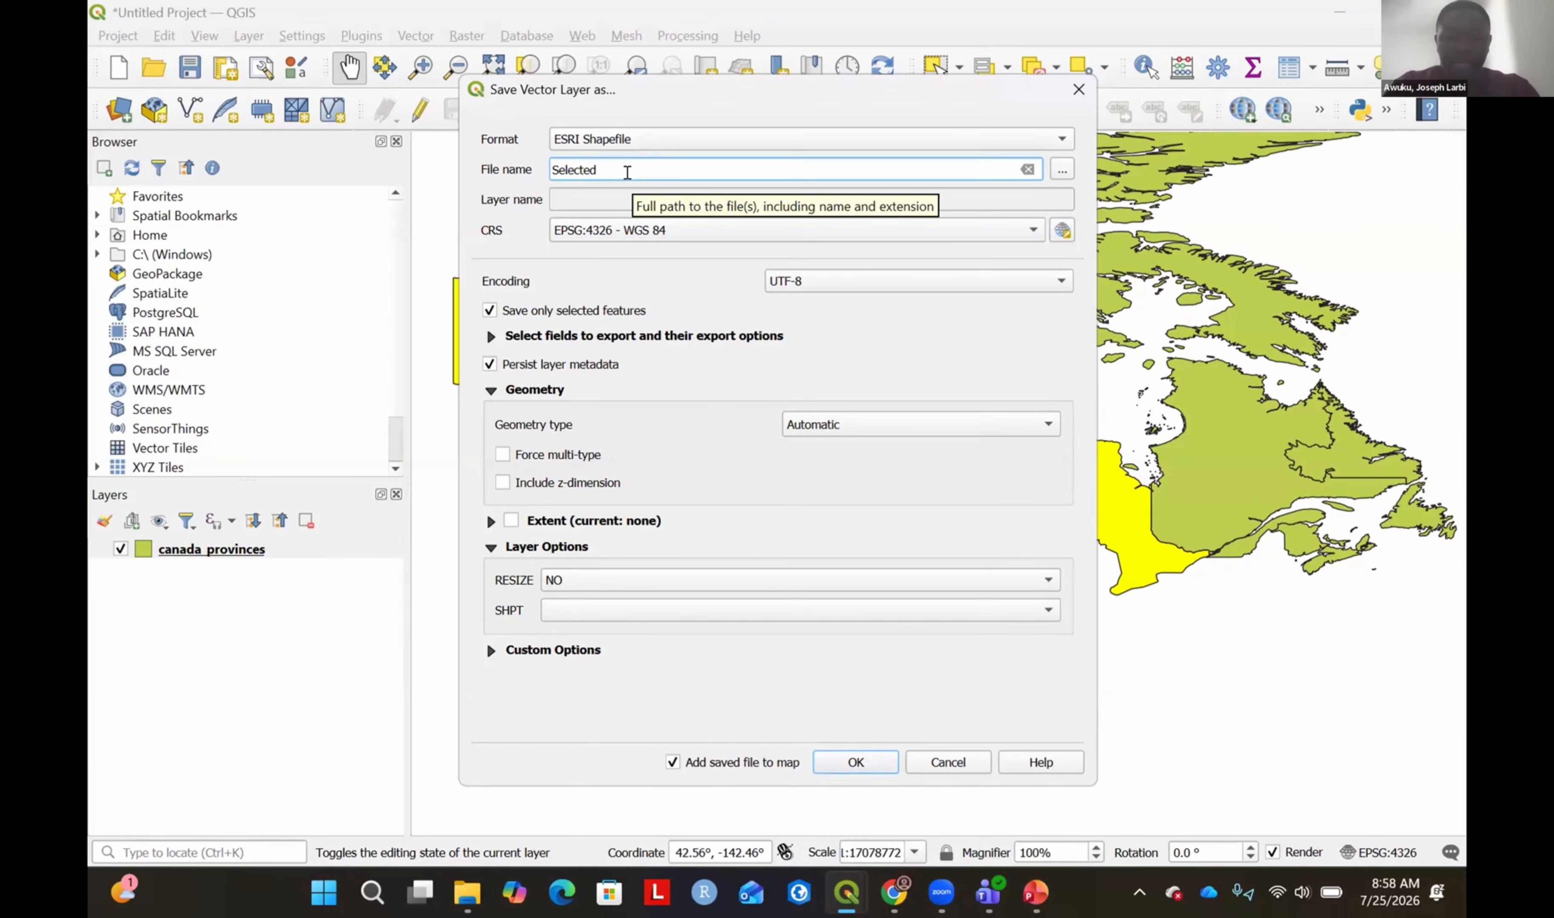
{"action": "type", "text": "_Provinces"}
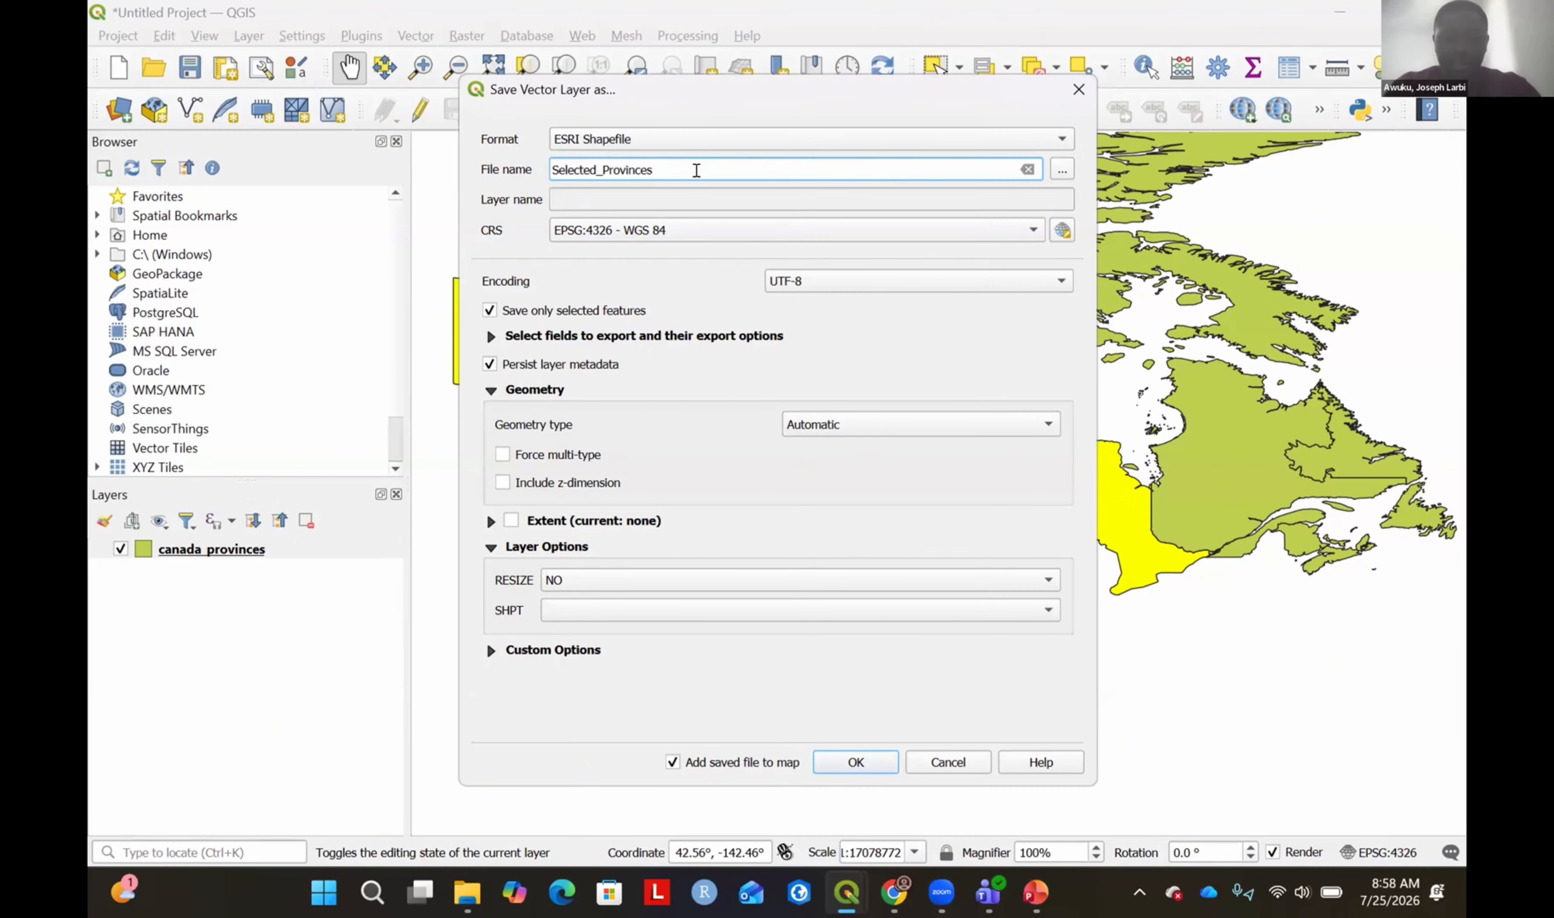
{"action": "type", "text": "_Canada"}
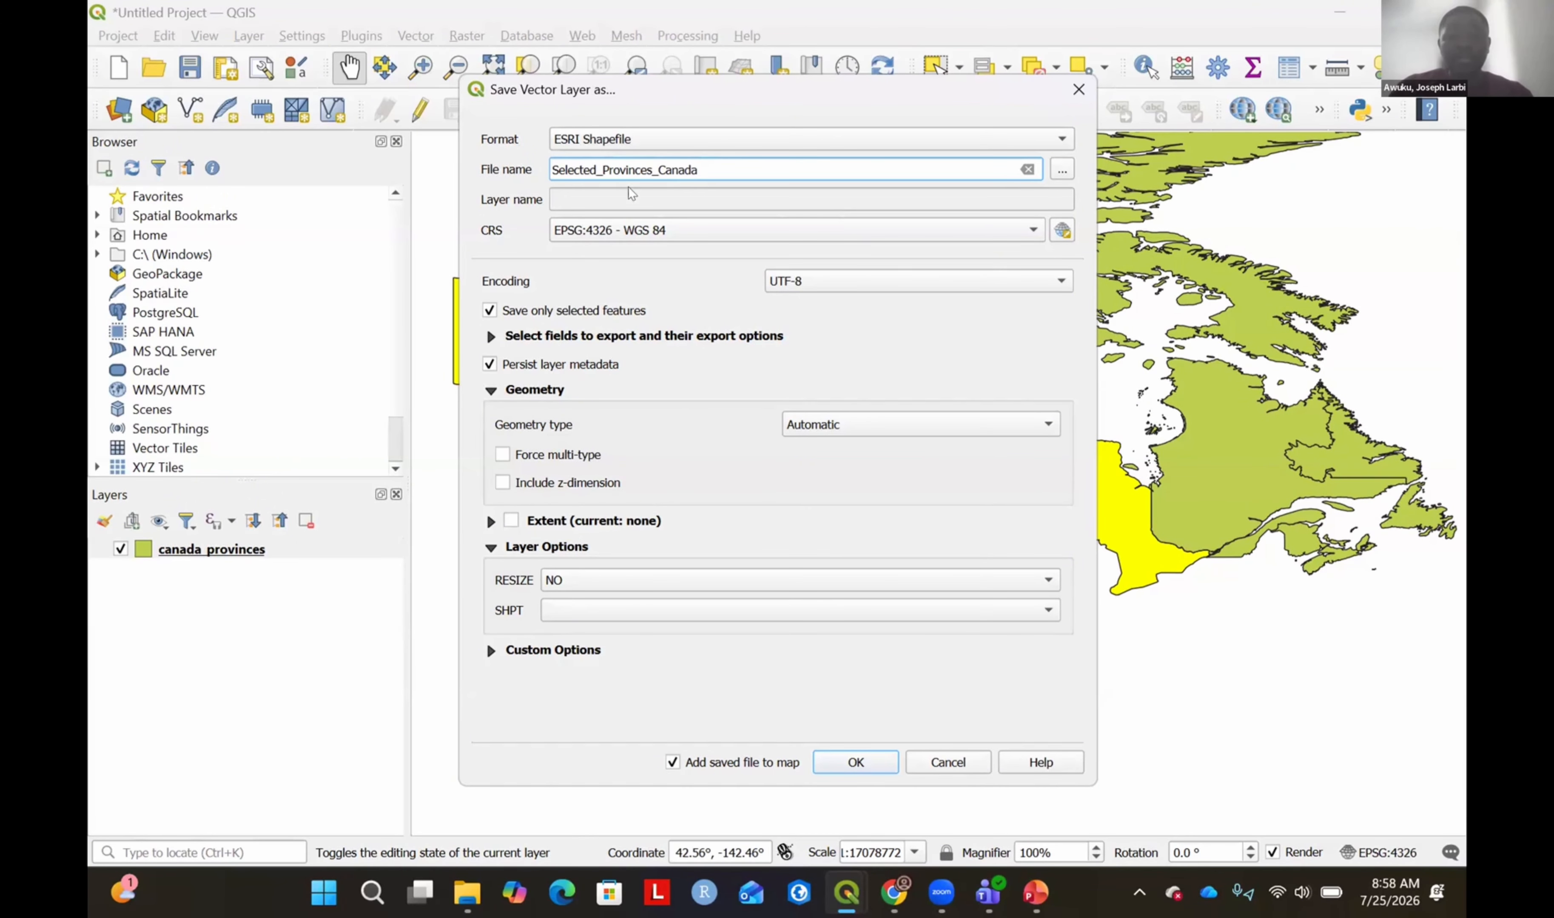
Set the save location to the Data folder inside Data for Training on the Desktop and run the export.
{"action": "left_click", "coordinate": [1064, 168]}
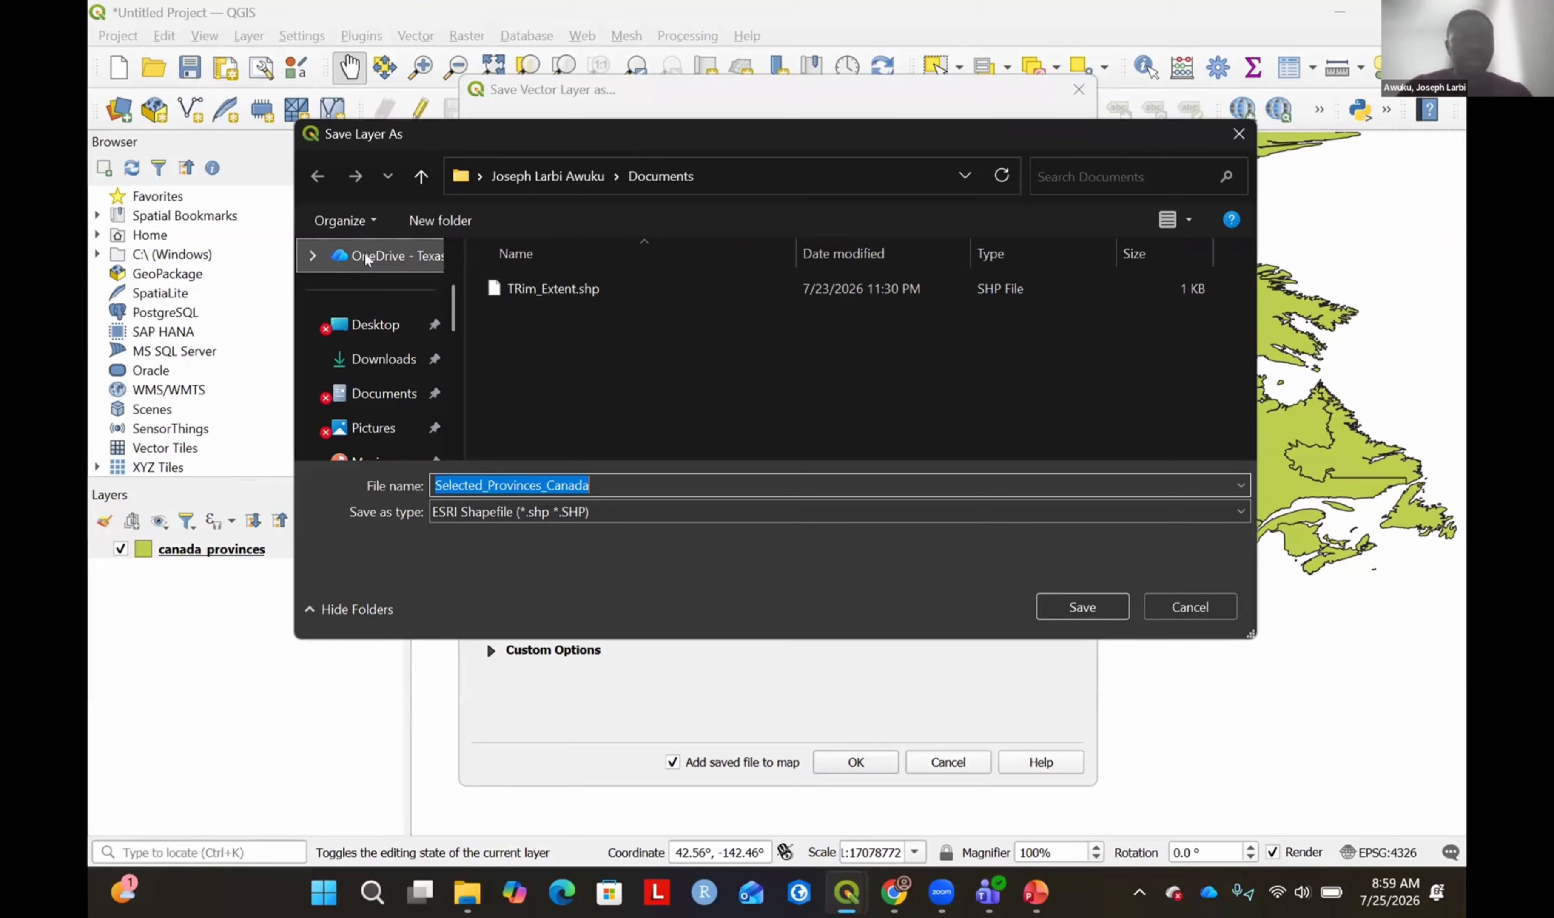
{"action": "left_click", "coordinate": [373, 324]}
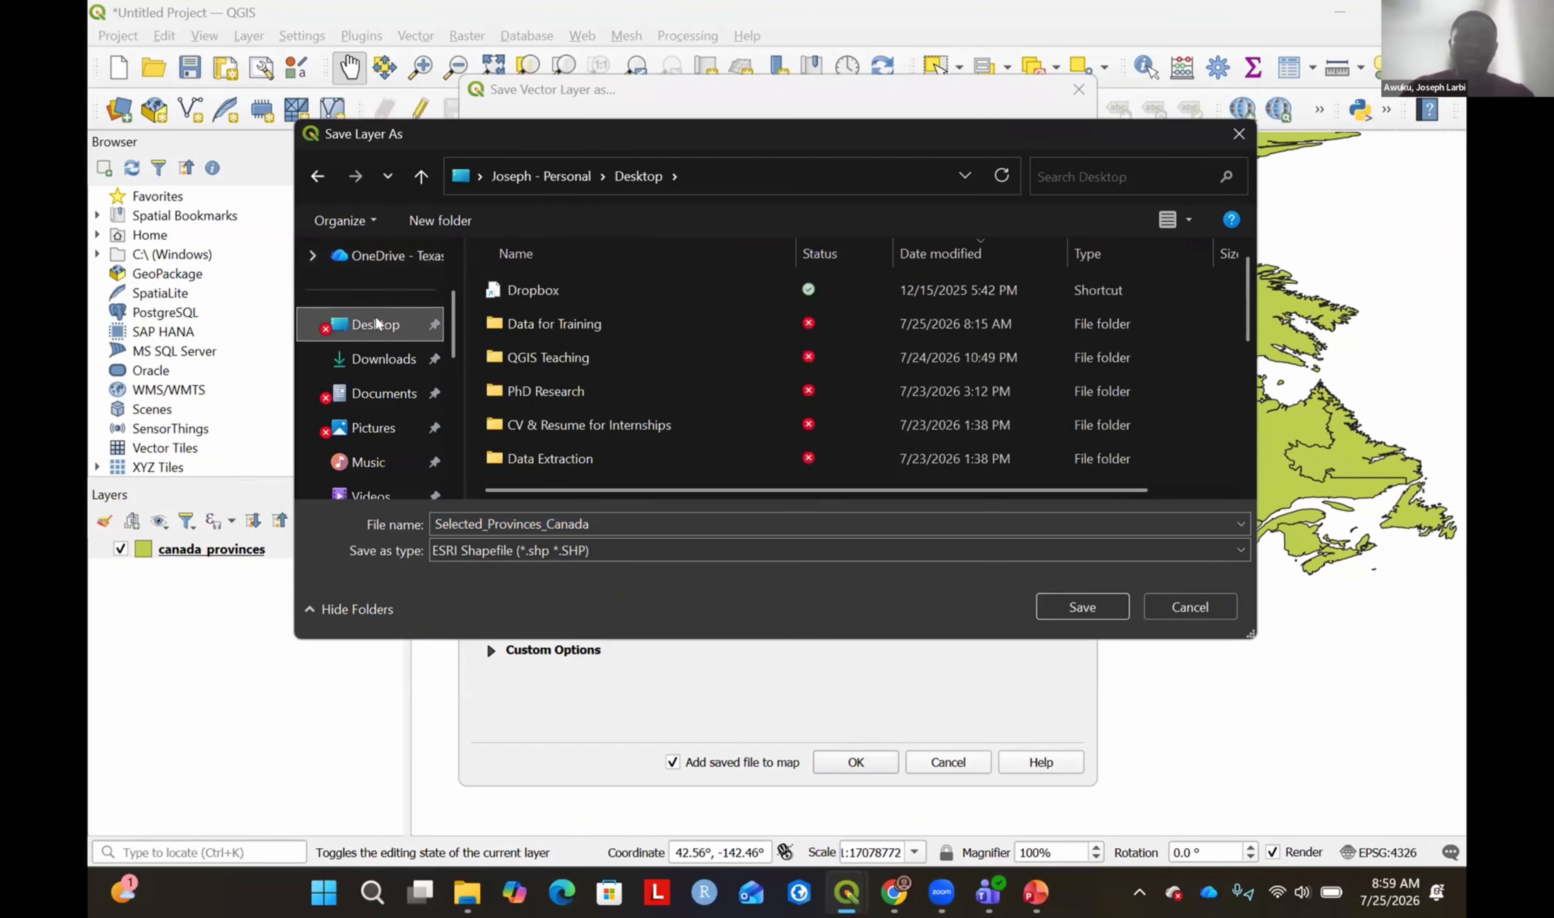
{"action": "left_click", "coordinate": [576, 325]}
{"action": "double_click", "coordinate": [576, 325]}
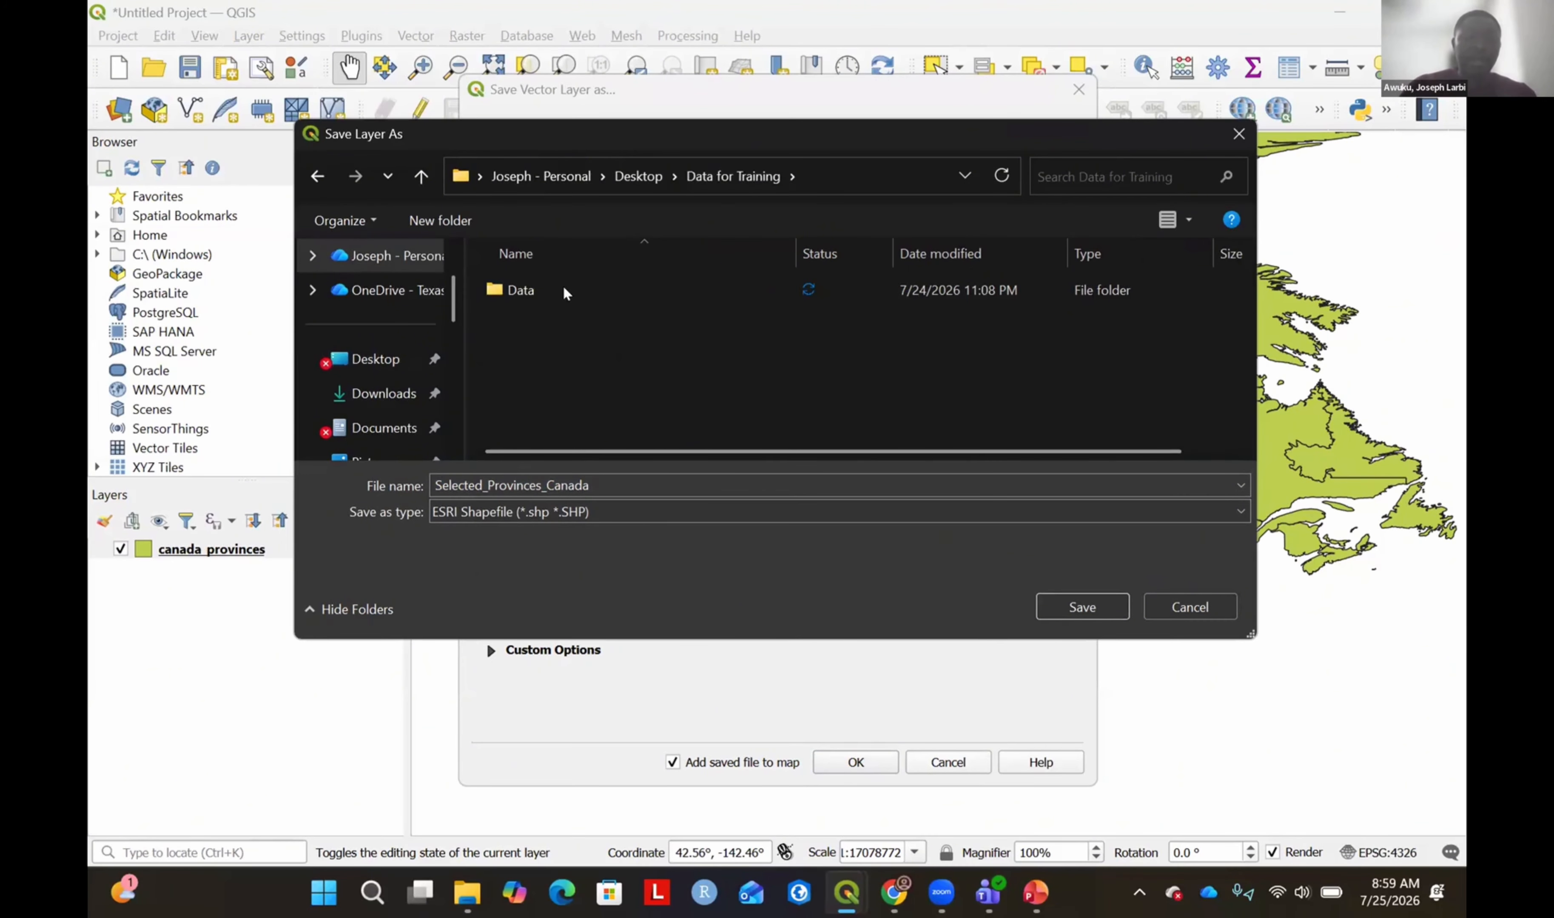
{"action": "double_click", "coordinate": [562, 285]}
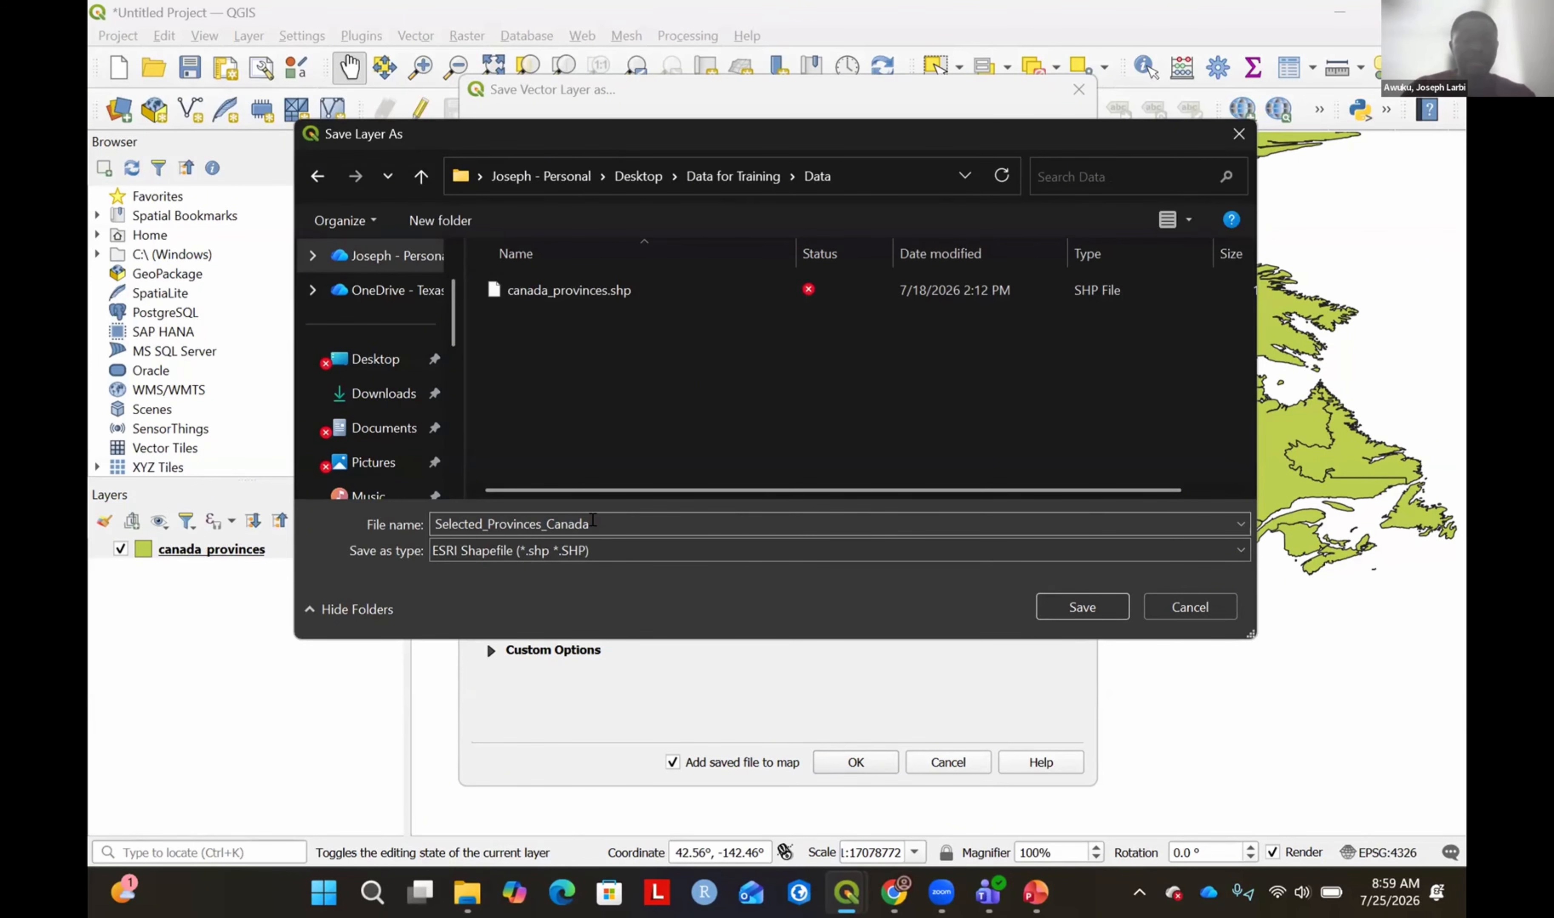
{"action": "left_click", "coordinate": [1076, 600]}
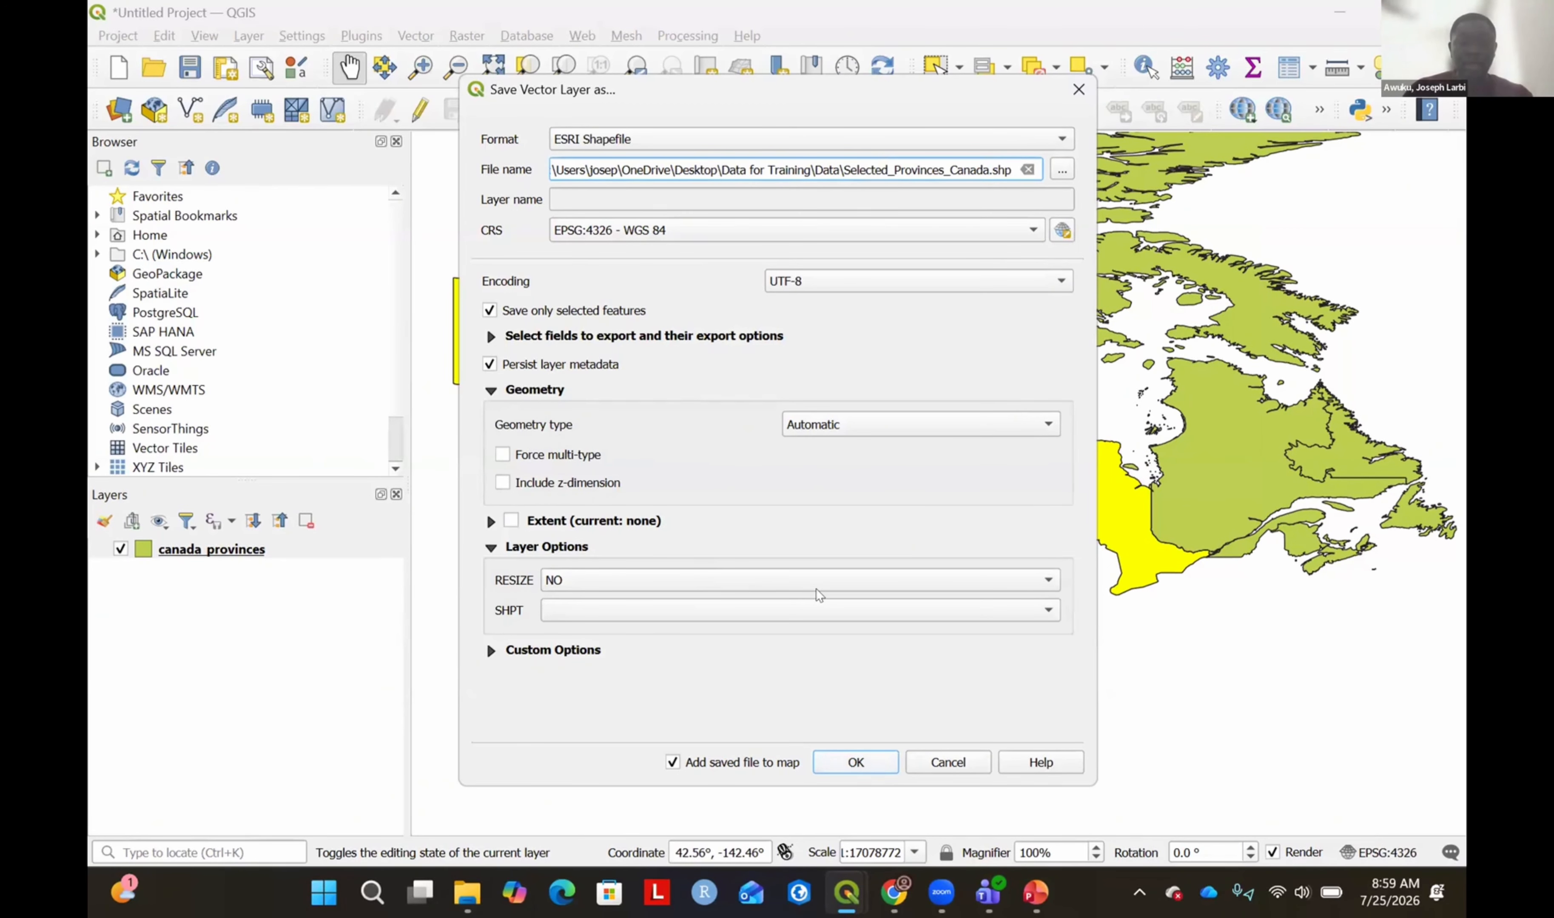
{"action": "key", "text": "Return"}
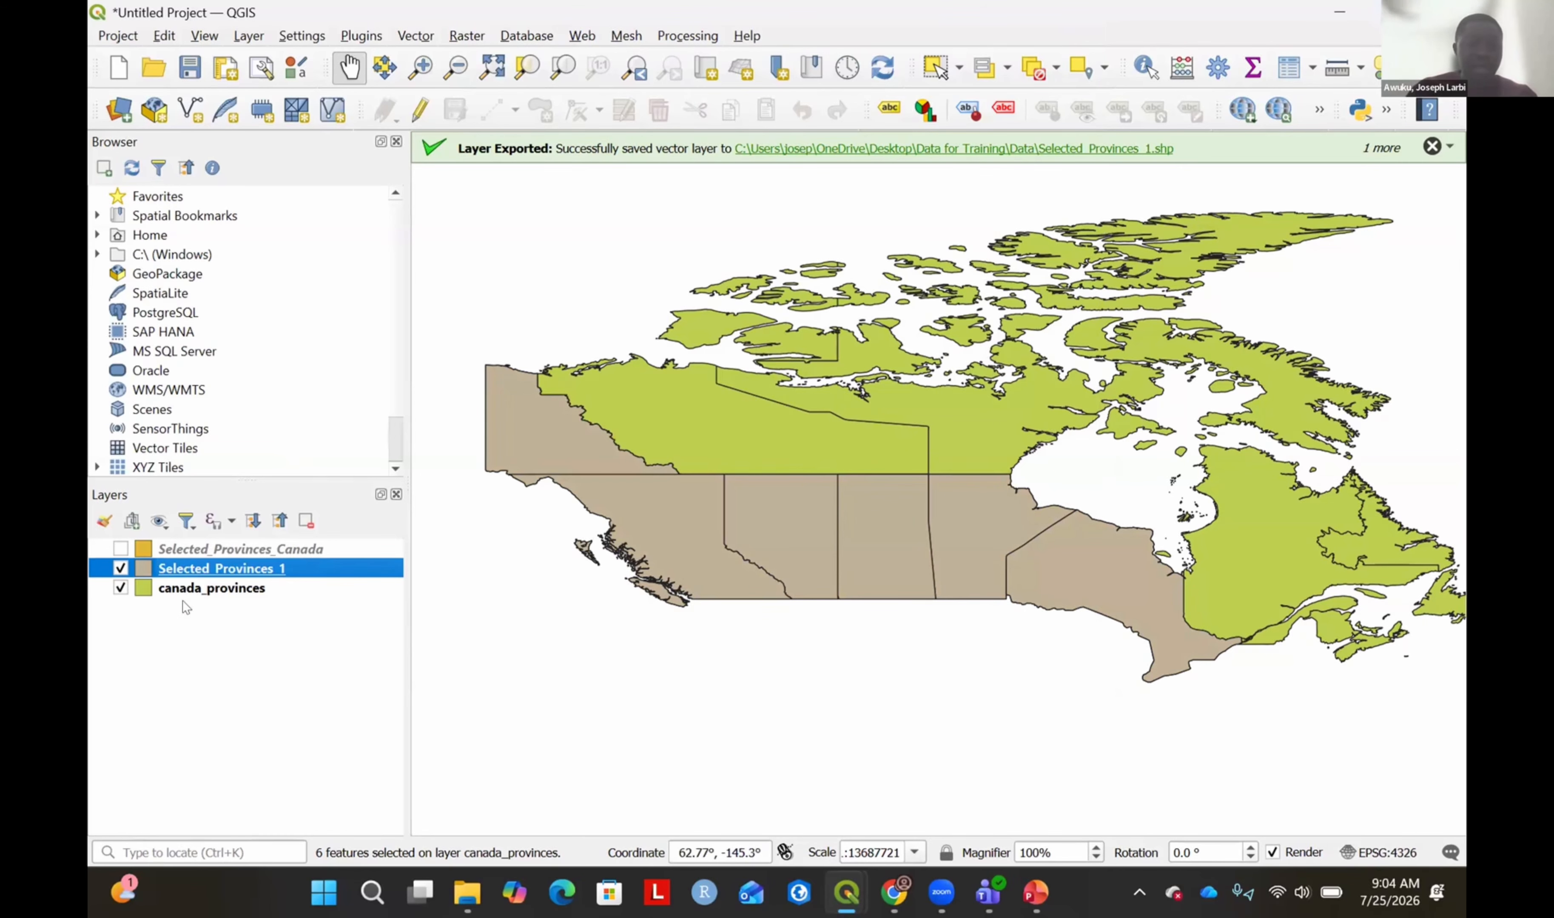
Hide the canada_provinces layer and show the Selected_Provinces_Canada layer.
{"action": "left_click", "coordinate": [120, 588]}
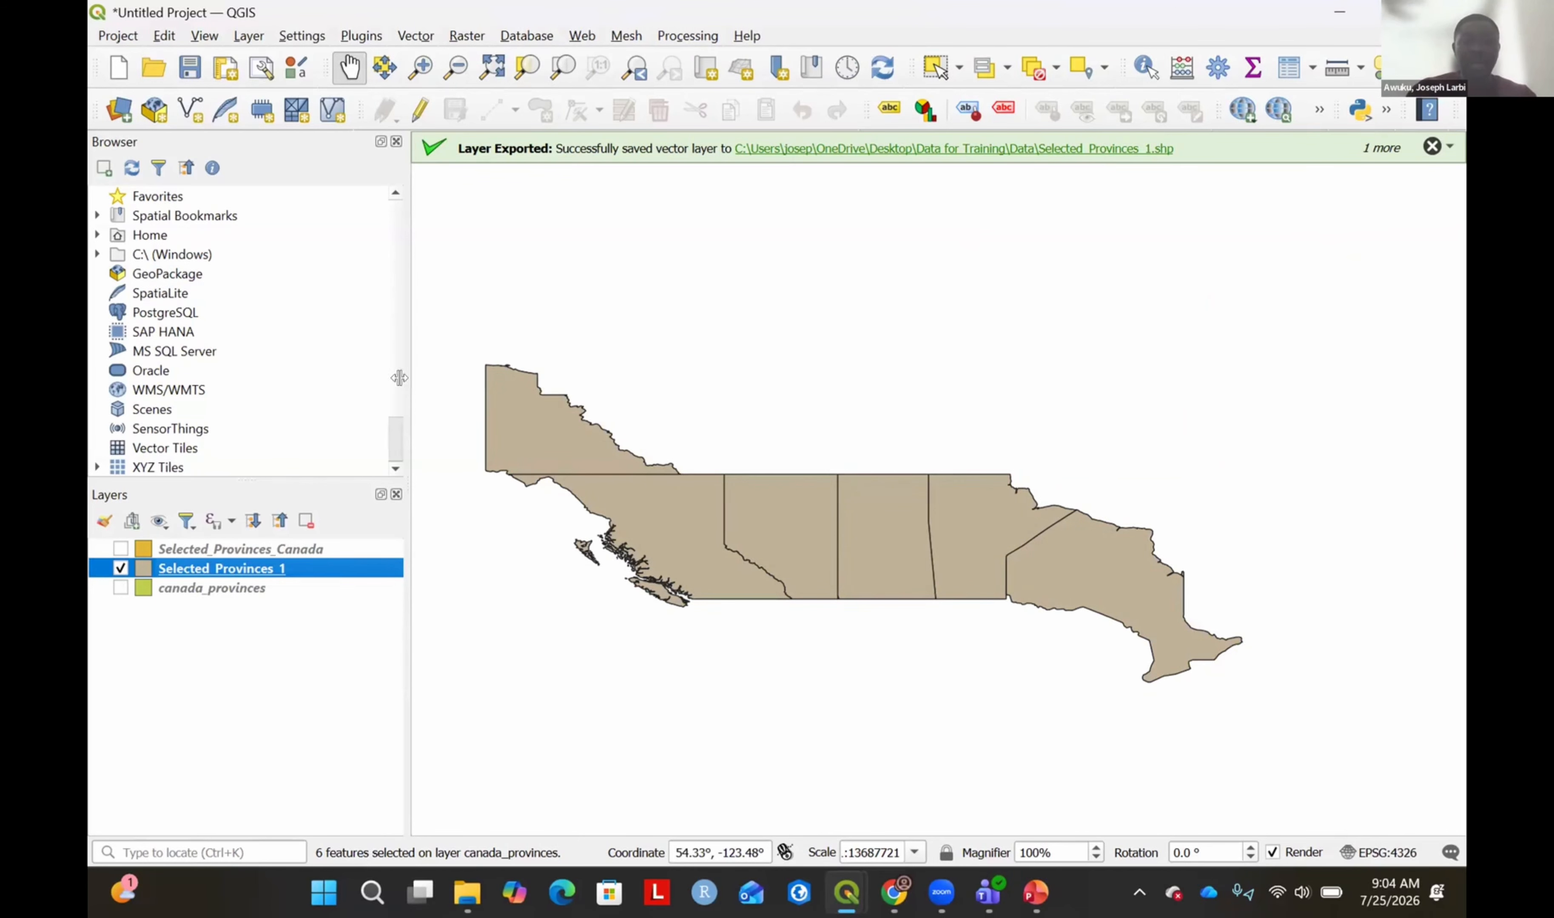
{"action": "left_click", "coordinate": [120, 549]}
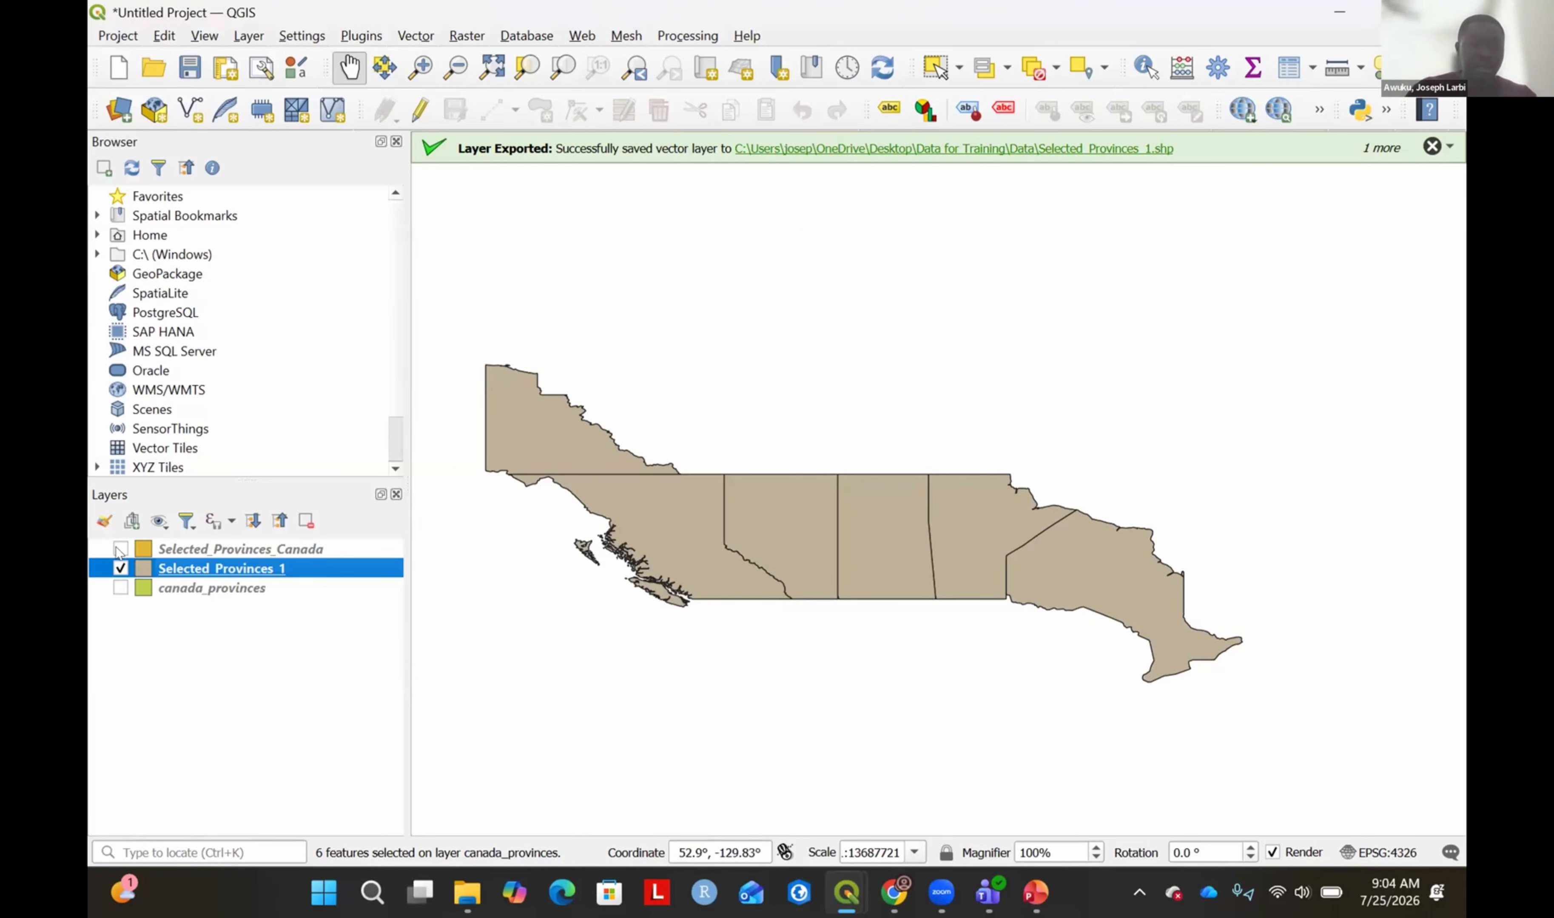
Remove the Selected_Provinces_1 layer from the project.
{"action": "right_click", "coordinate": [241, 564]}
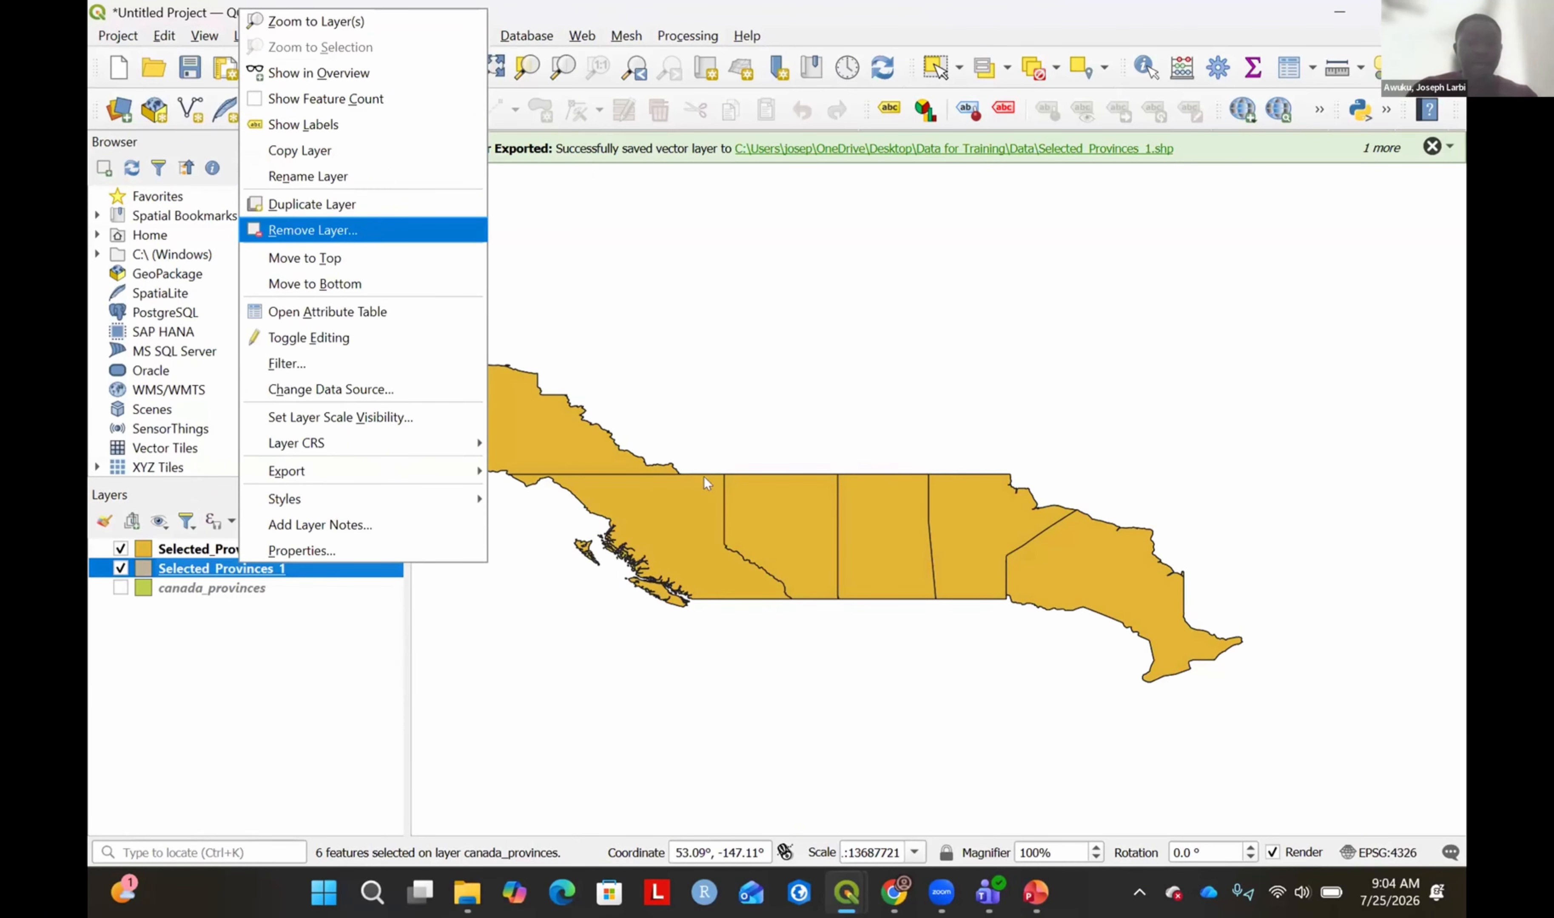
{"action": "left_click", "coordinate": [369, 228]}
{"action": "left_click", "coordinate": [747, 475]}
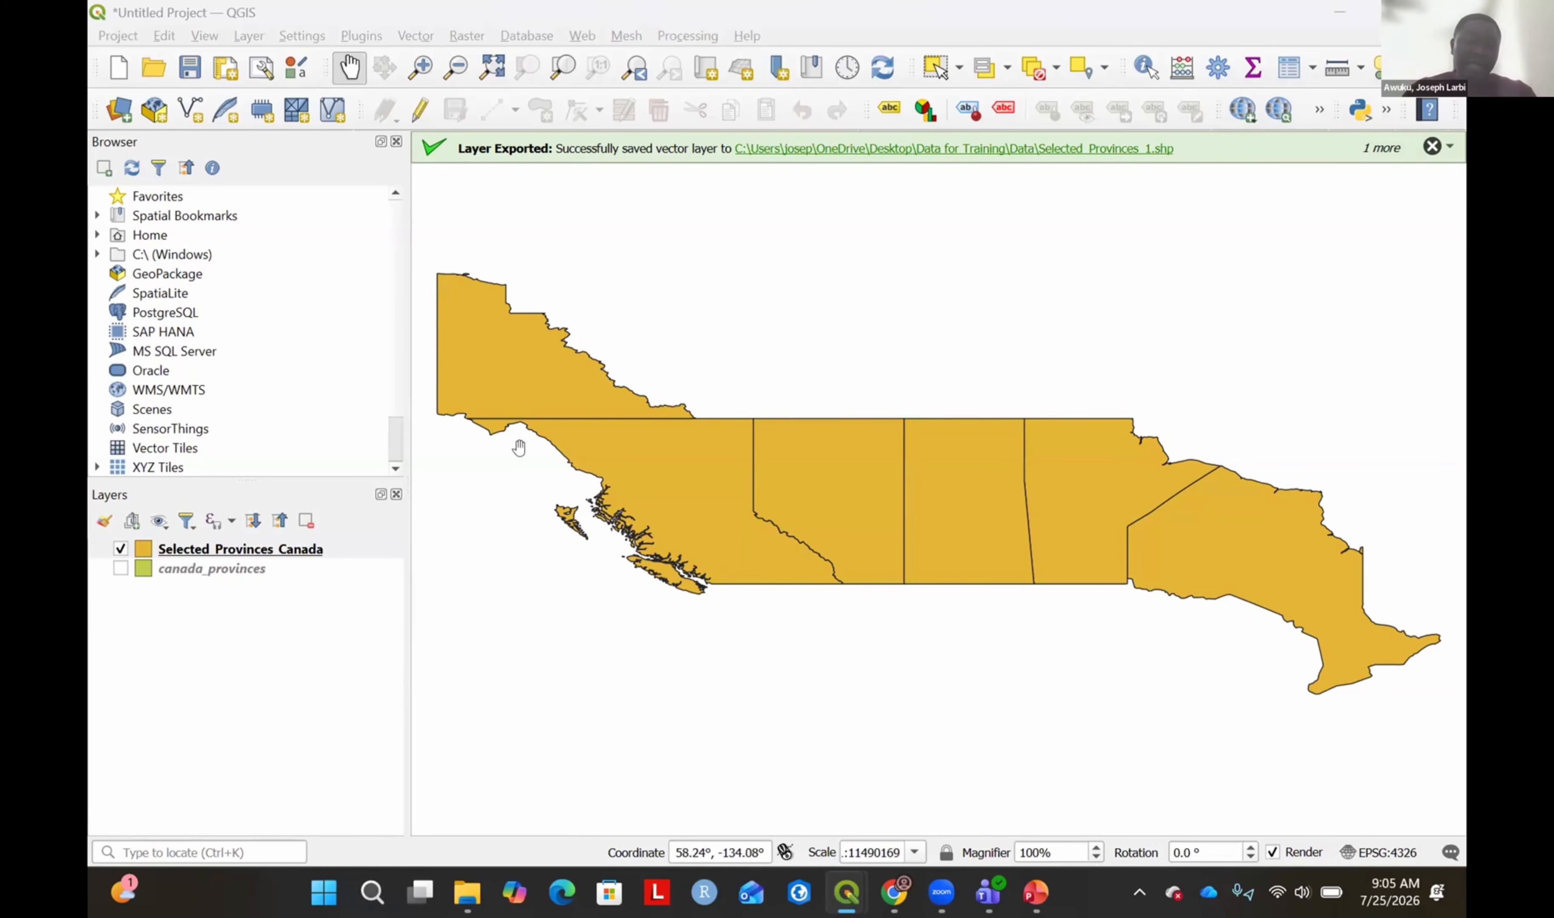
{"action": "left_click", "coordinate": [184, 569]}
{"action": "right_click", "coordinate": [184, 568]}
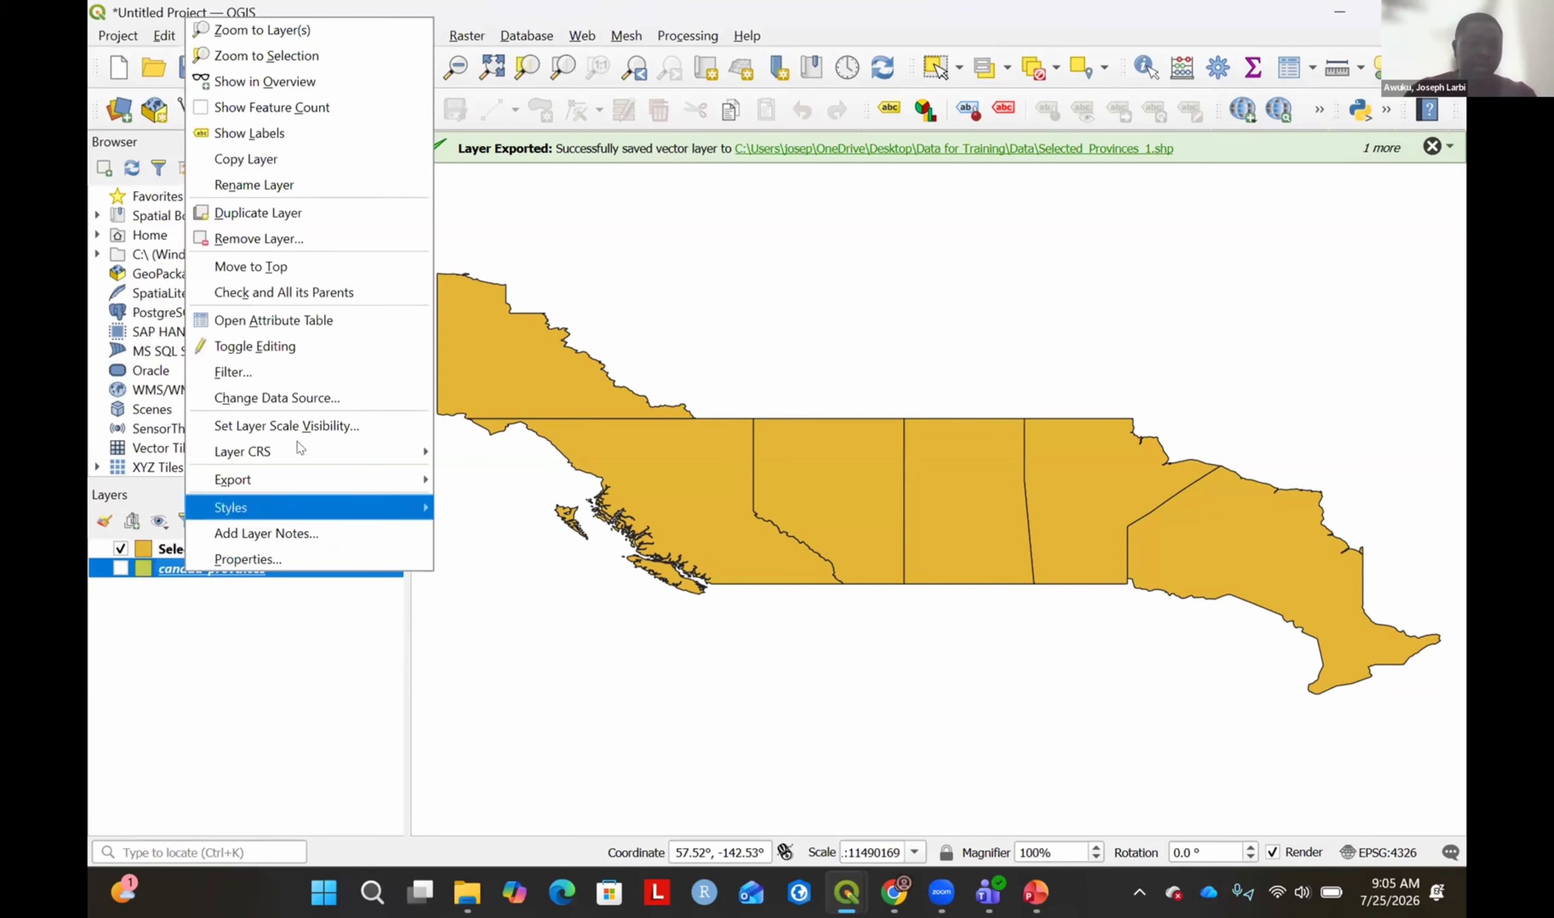
{"action": "left_click", "coordinate": [182, 638]}
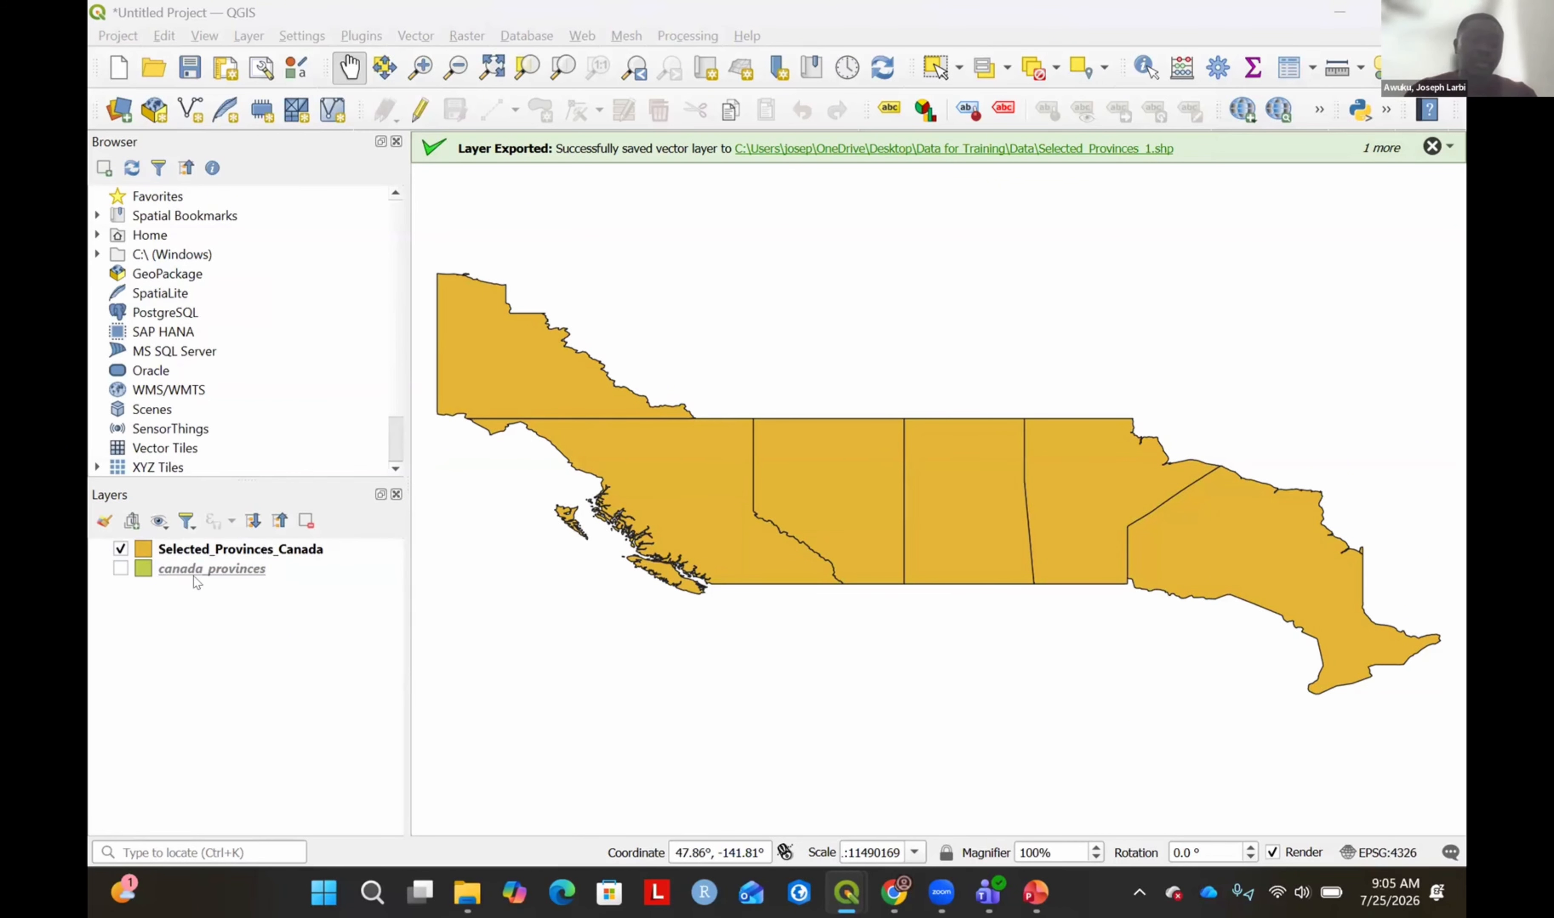
Show the canada_provinces layer beneath the exported provinces to compare them, and hide it again.
{"action": "left_click", "coordinate": [121, 569]}
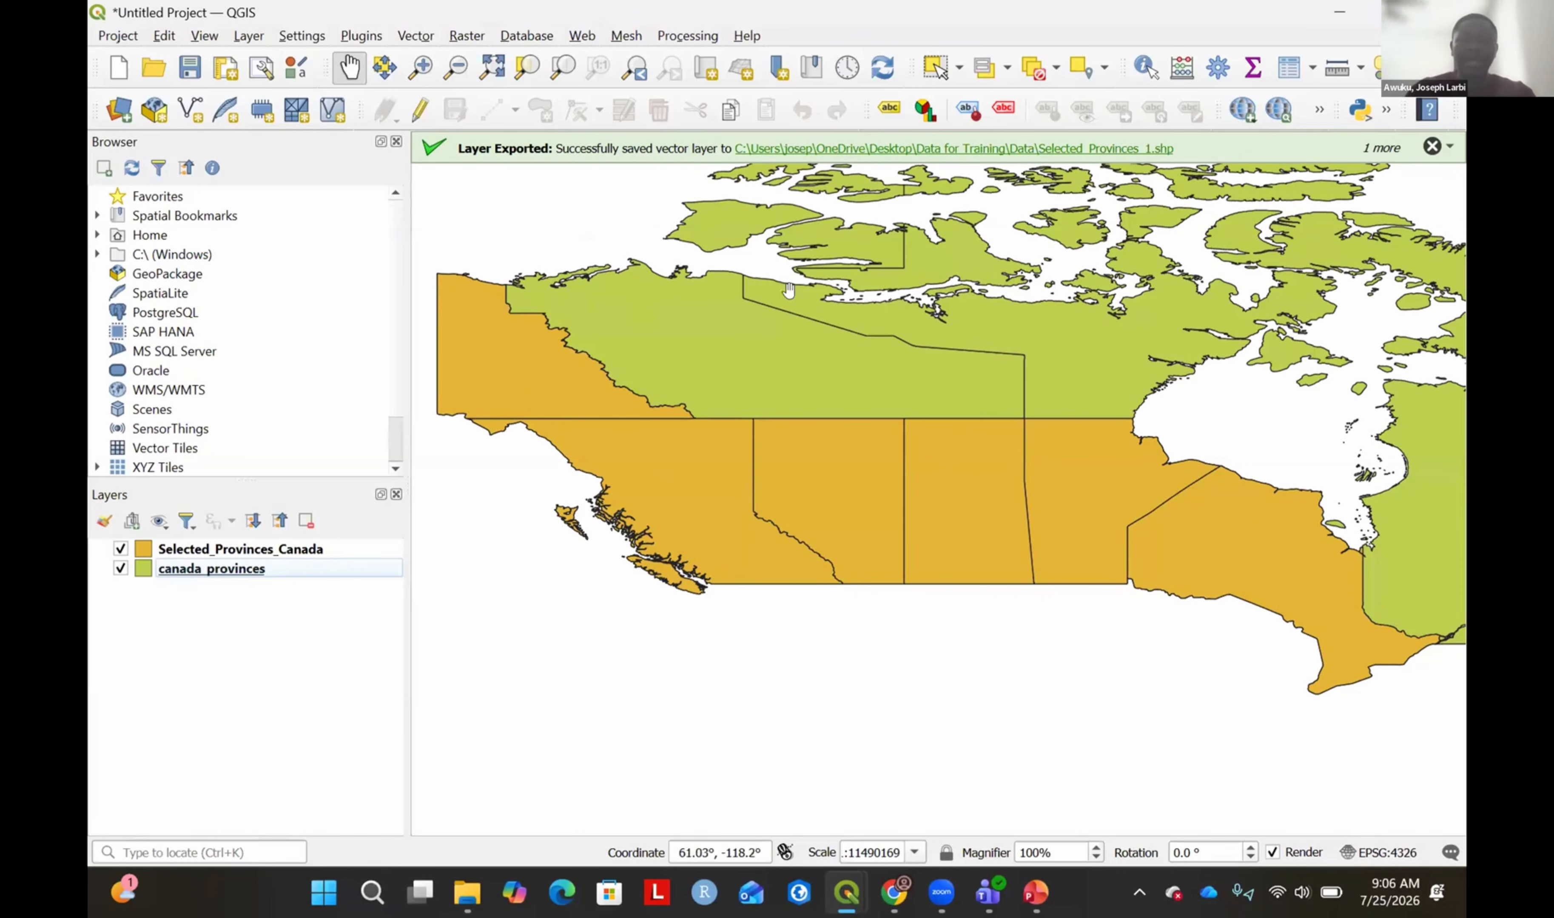
{"action": "left_click", "coordinate": [119, 570]}
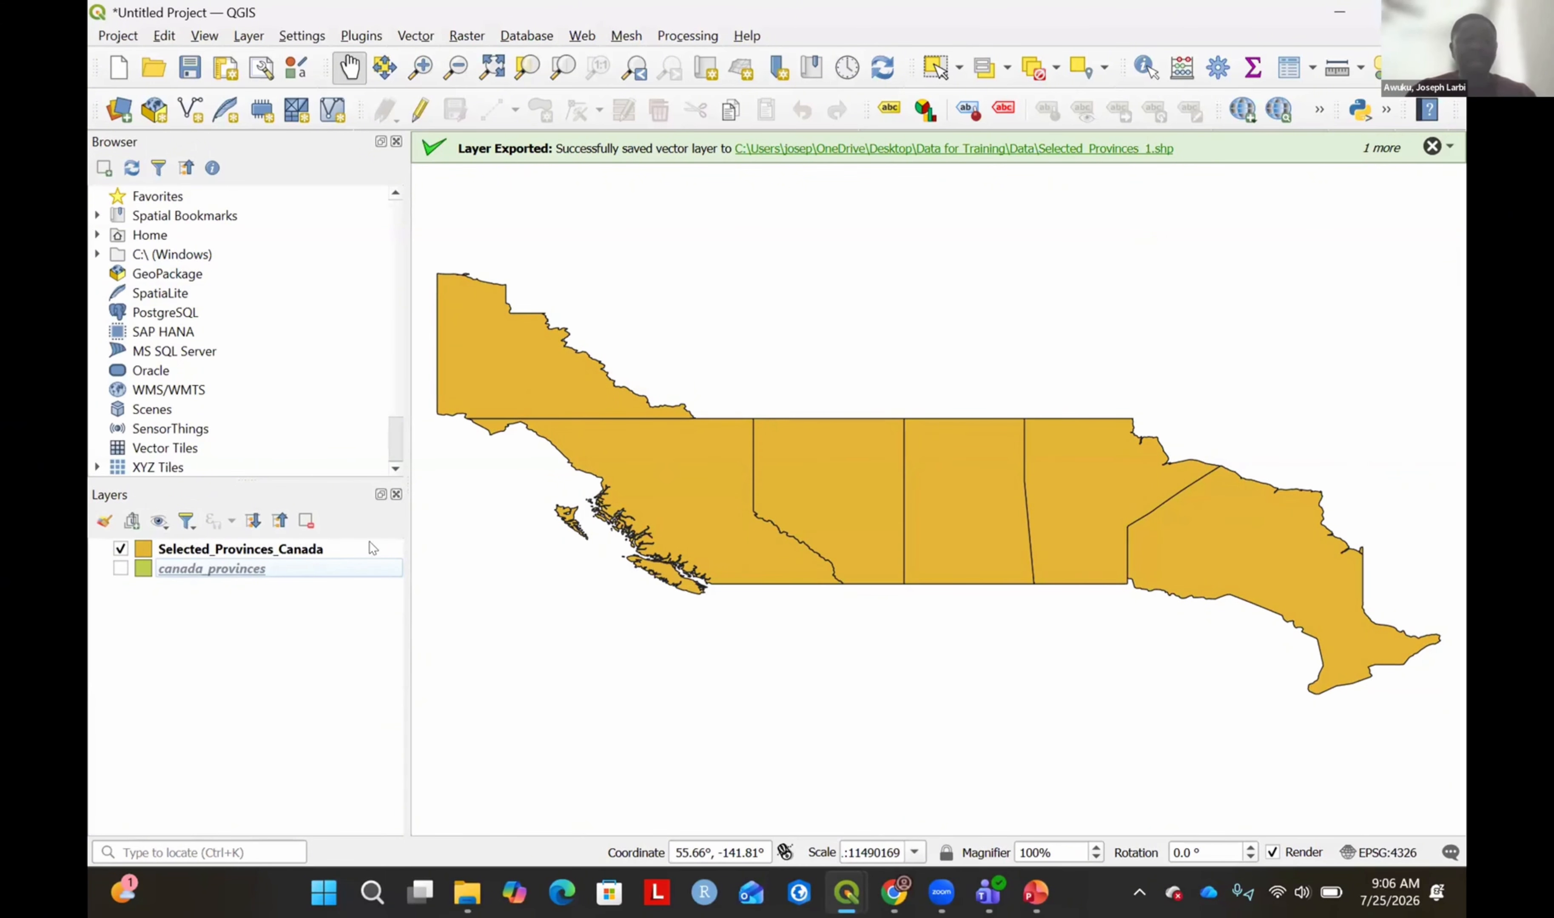
Remove the canada_provinces layer from the project.
{"action": "left_click", "coordinate": [210, 569]}
{"action": "right_click", "coordinate": [210, 569]}
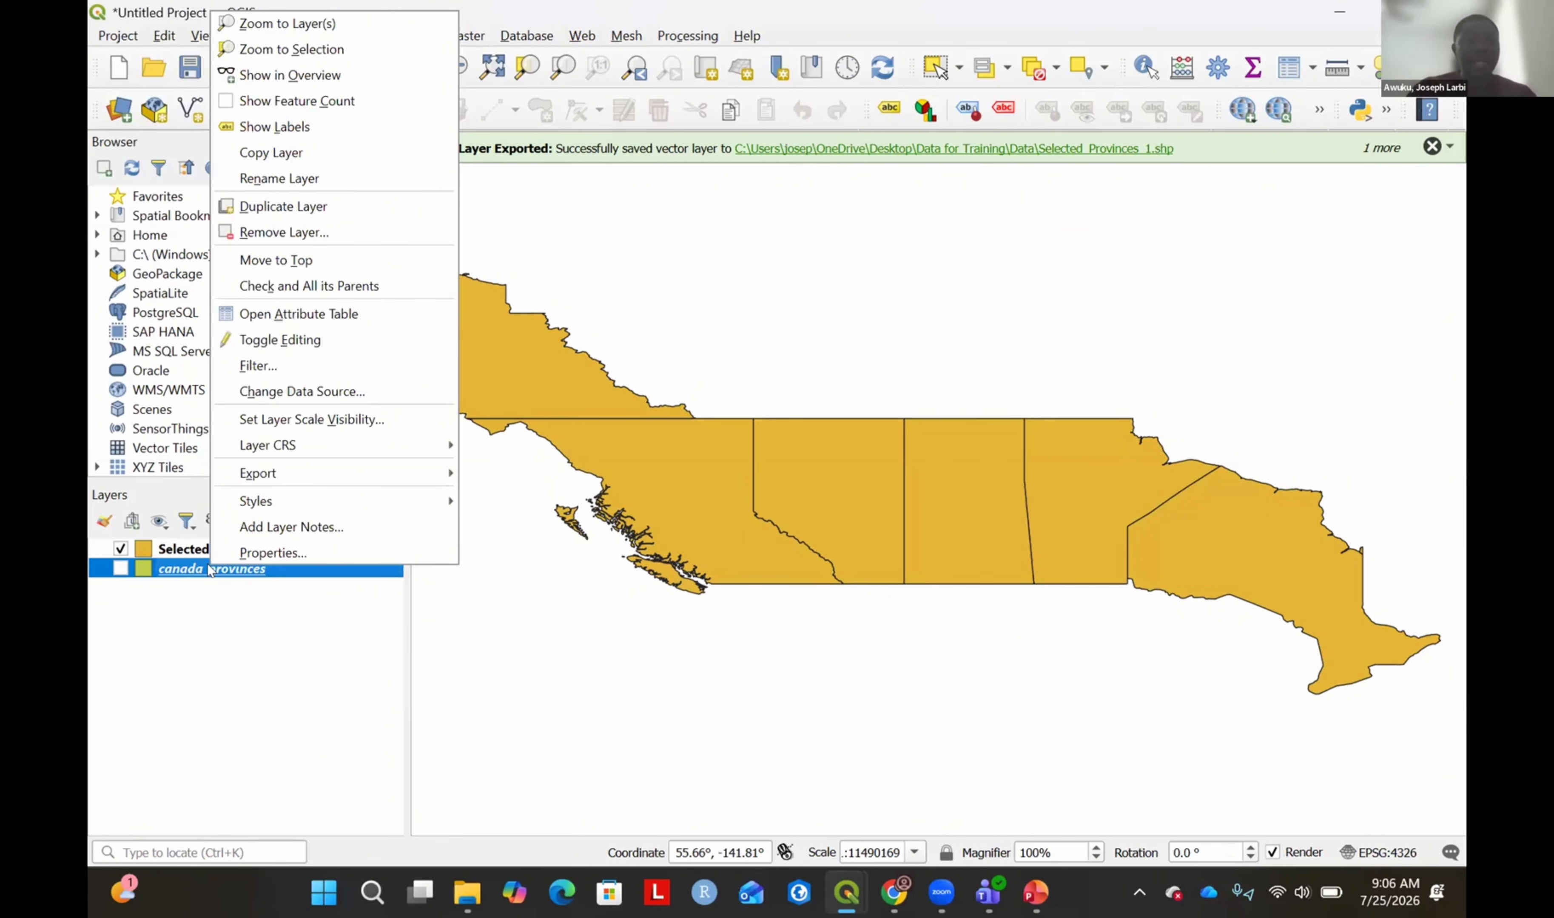
{"action": "left_click", "coordinate": [308, 235]}
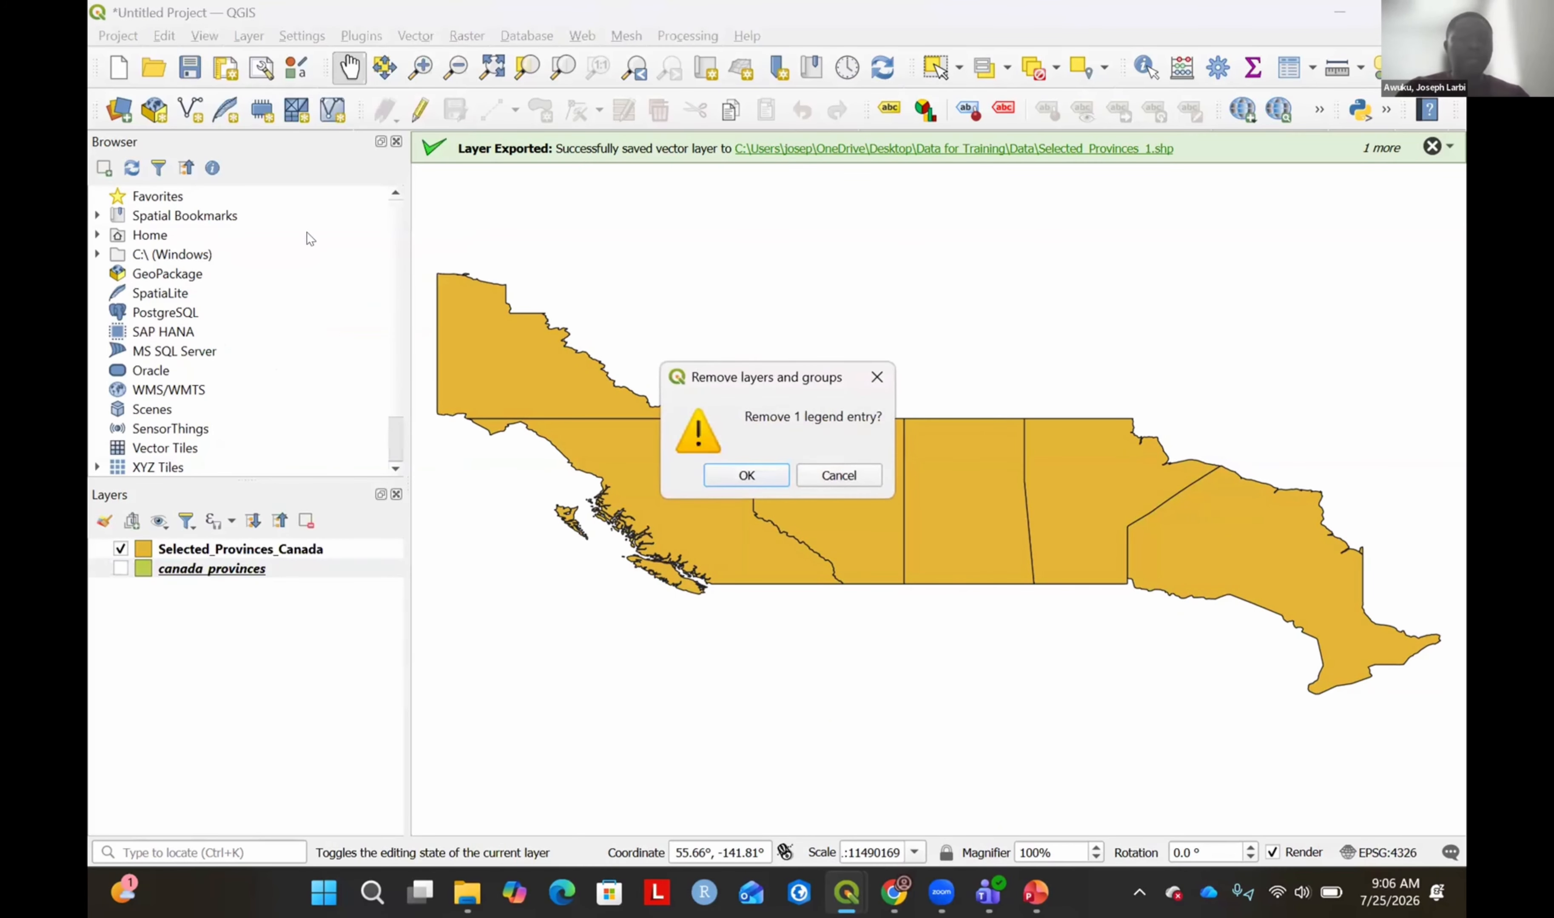
{"action": "left_click", "coordinate": [754, 476]}
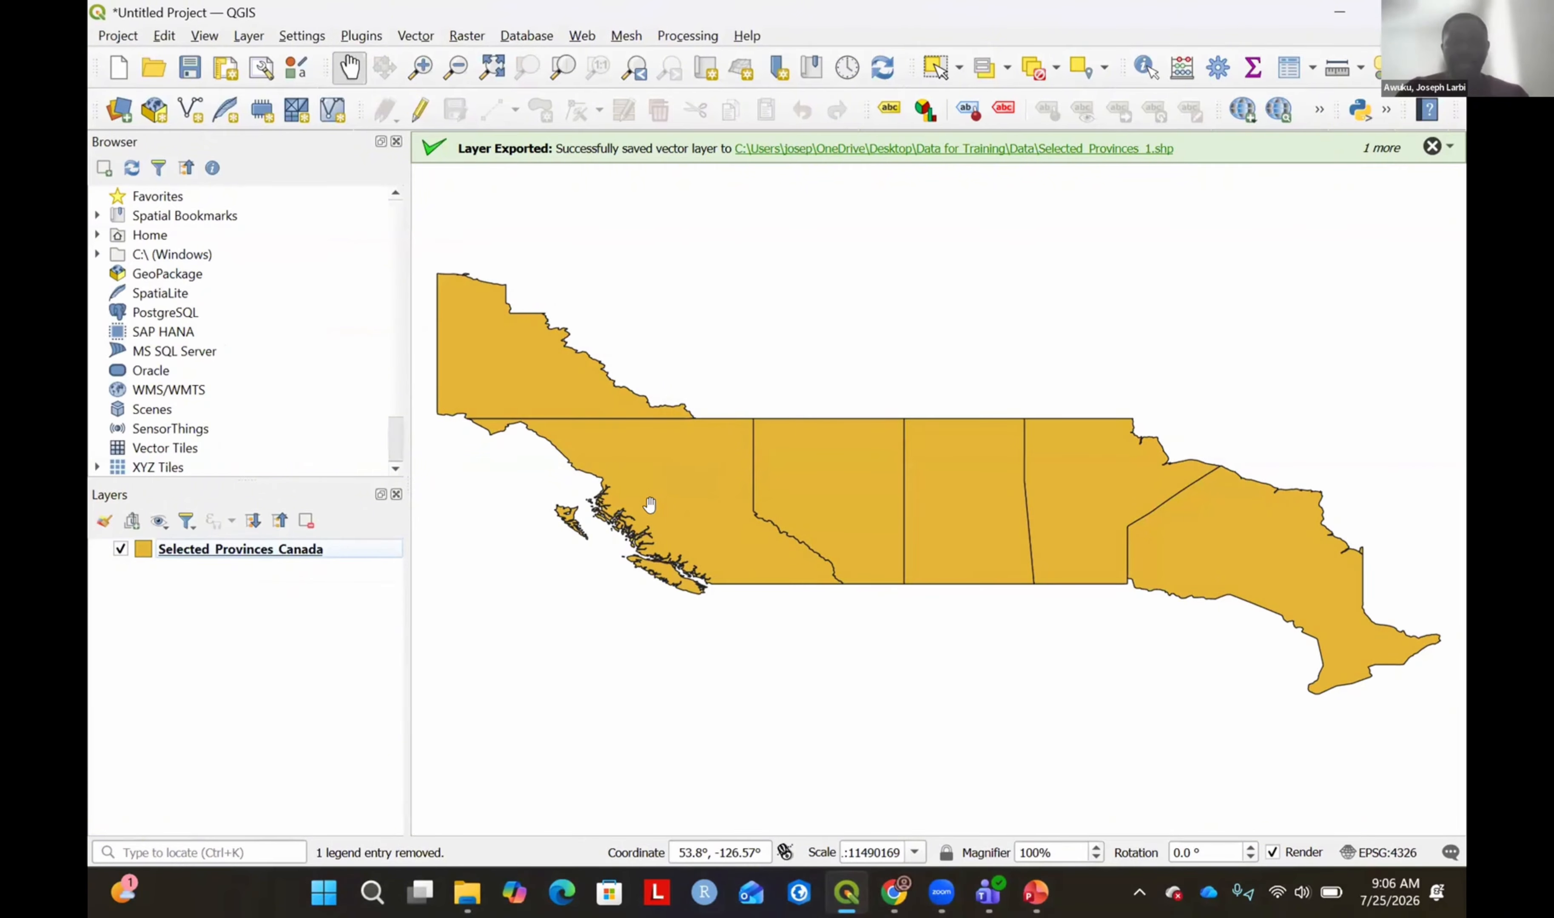
Inspect the province names and abbreviations in the Selected_Provinces_Canada attribute table, and close it.
{"action": "right_click", "coordinate": [210, 559]}
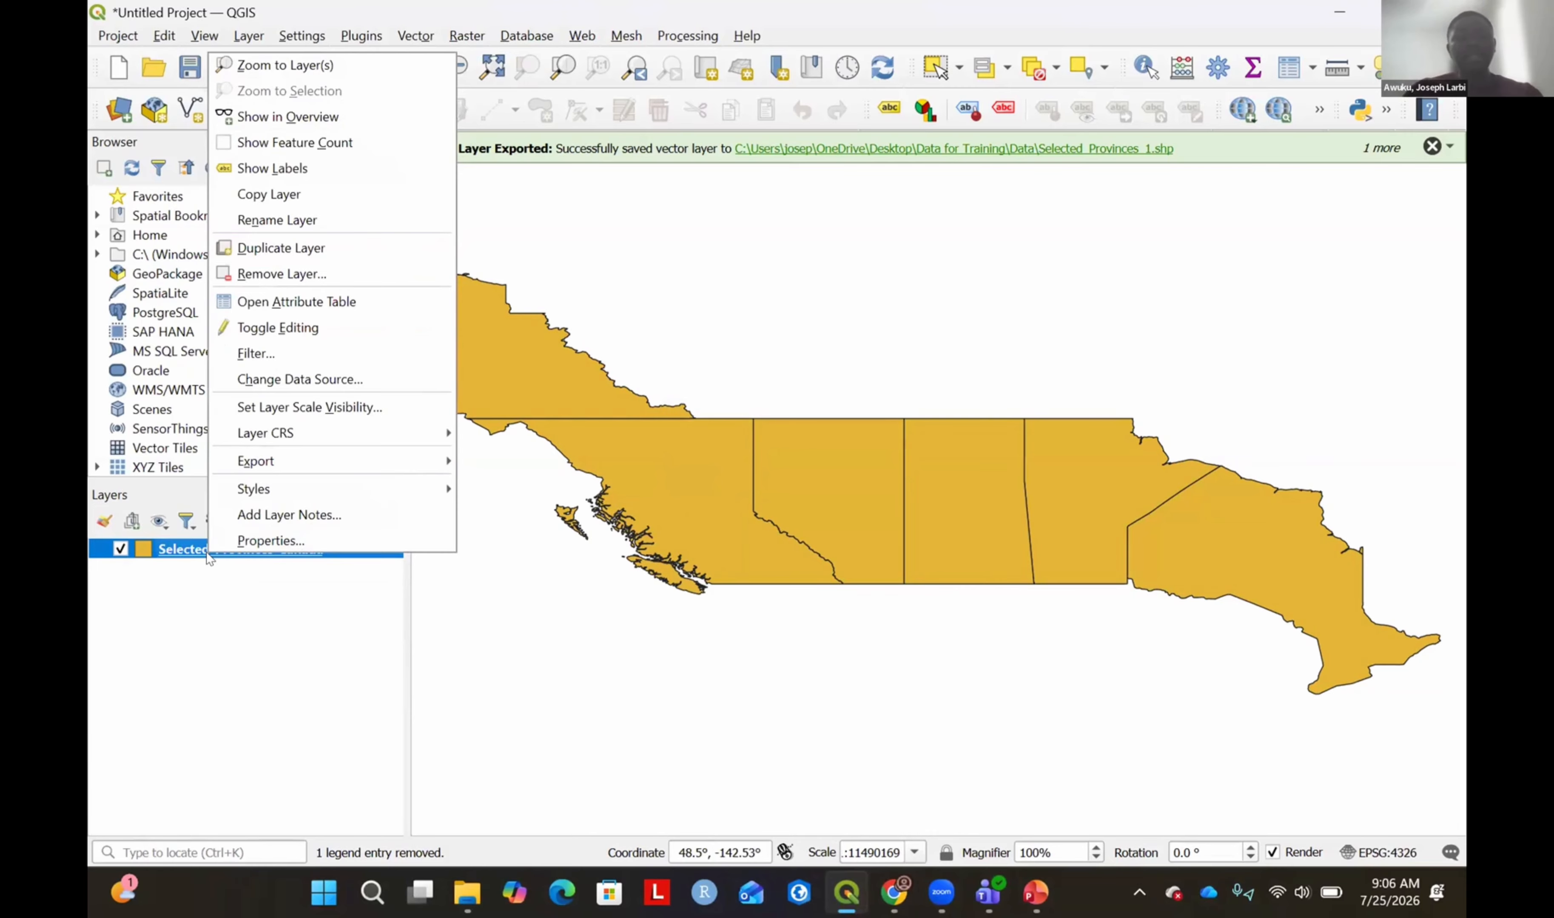
{"action": "left_click", "coordinate": [300, 303]}
{"action": "left_click_drag", "start_coordinate": [738, 473], "coordinate": [732, 281]}
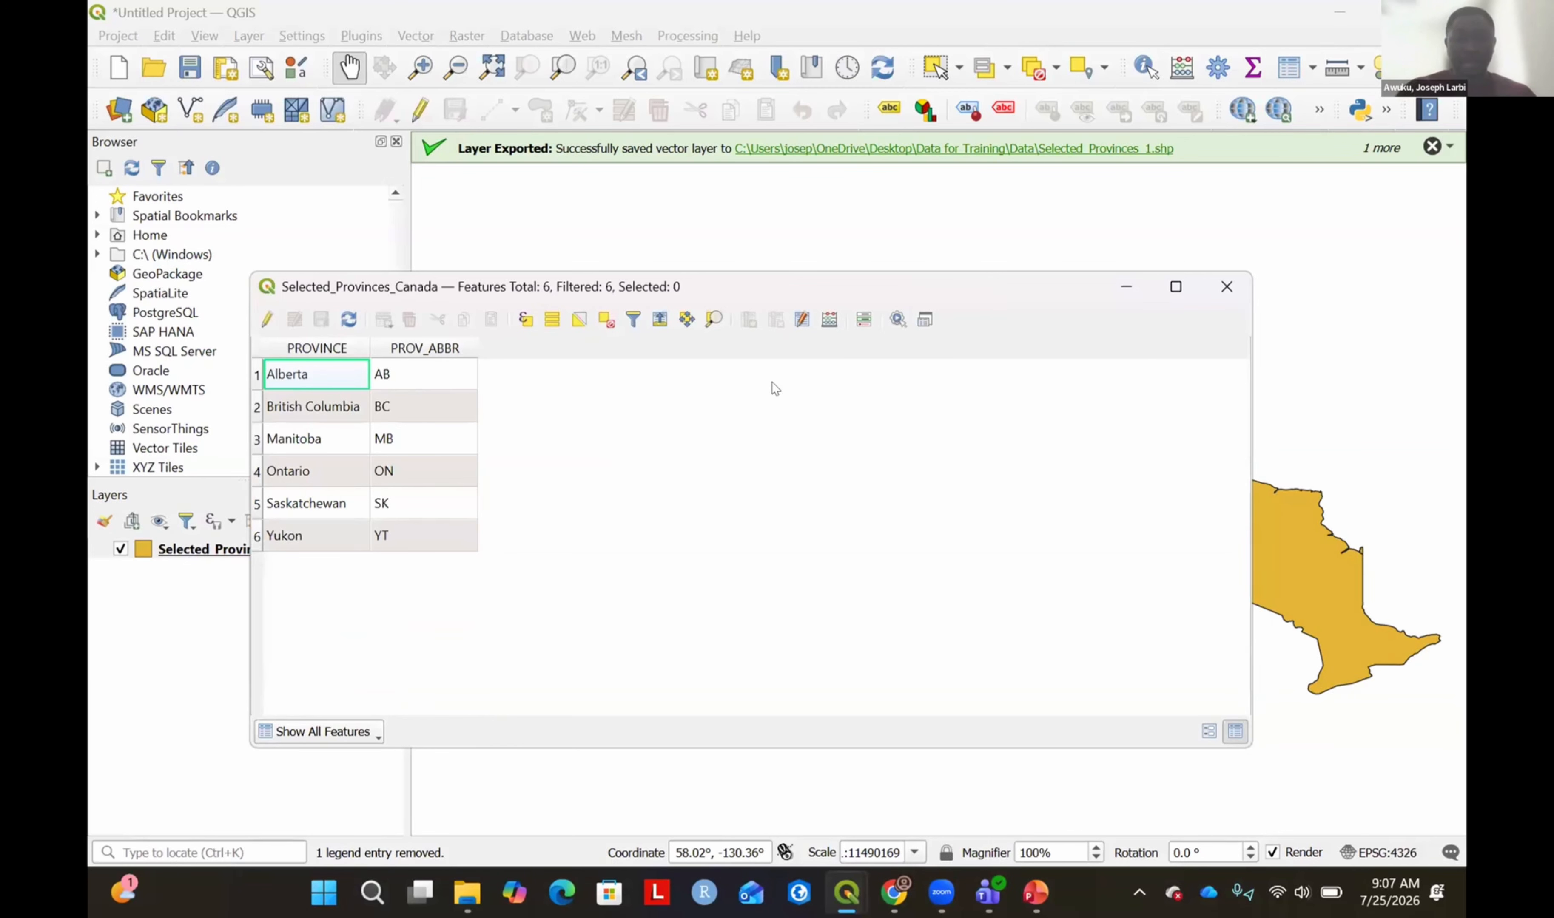
{"action": "left_click", "coordinate": [1228, 287]}
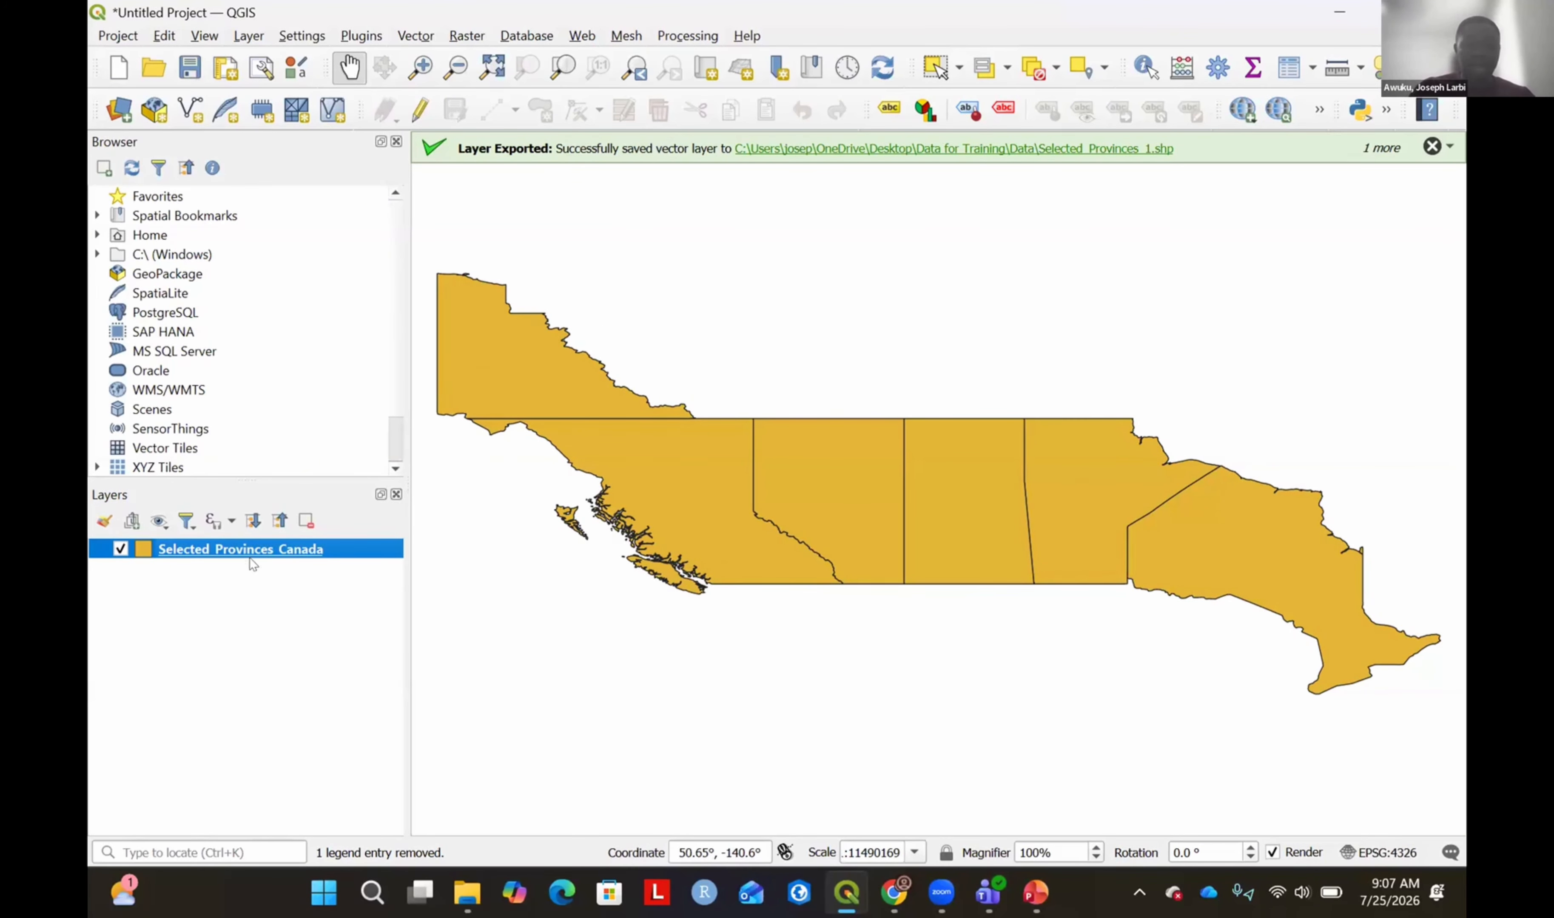
{"action": "right_click", "coordinate": [254, 546]}
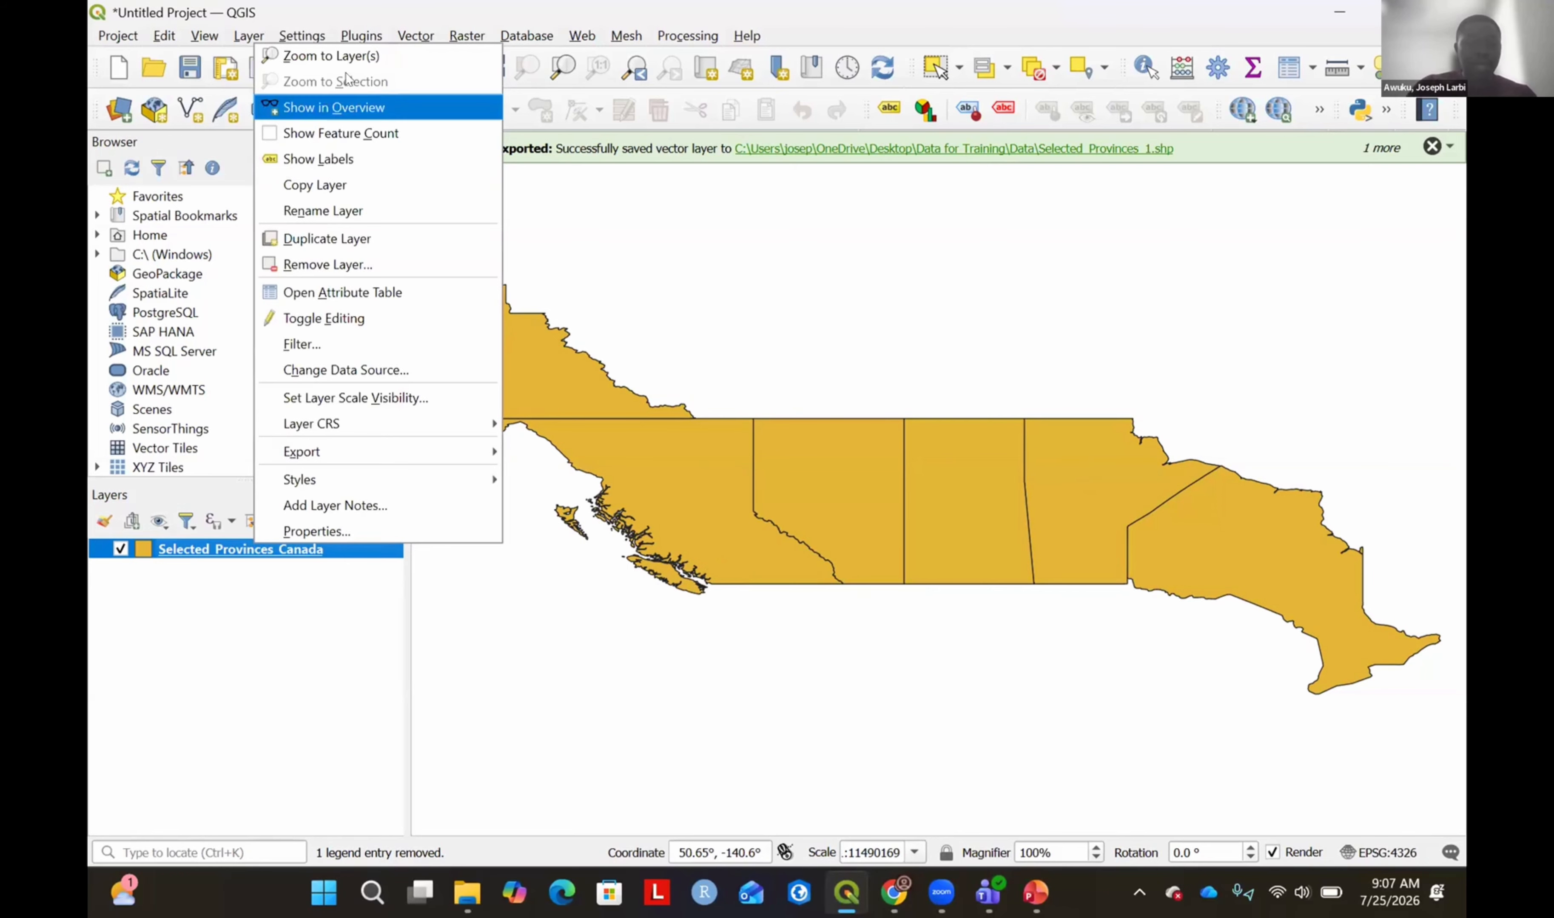
{"action": "left_click", "coordinate": [361, 294]}
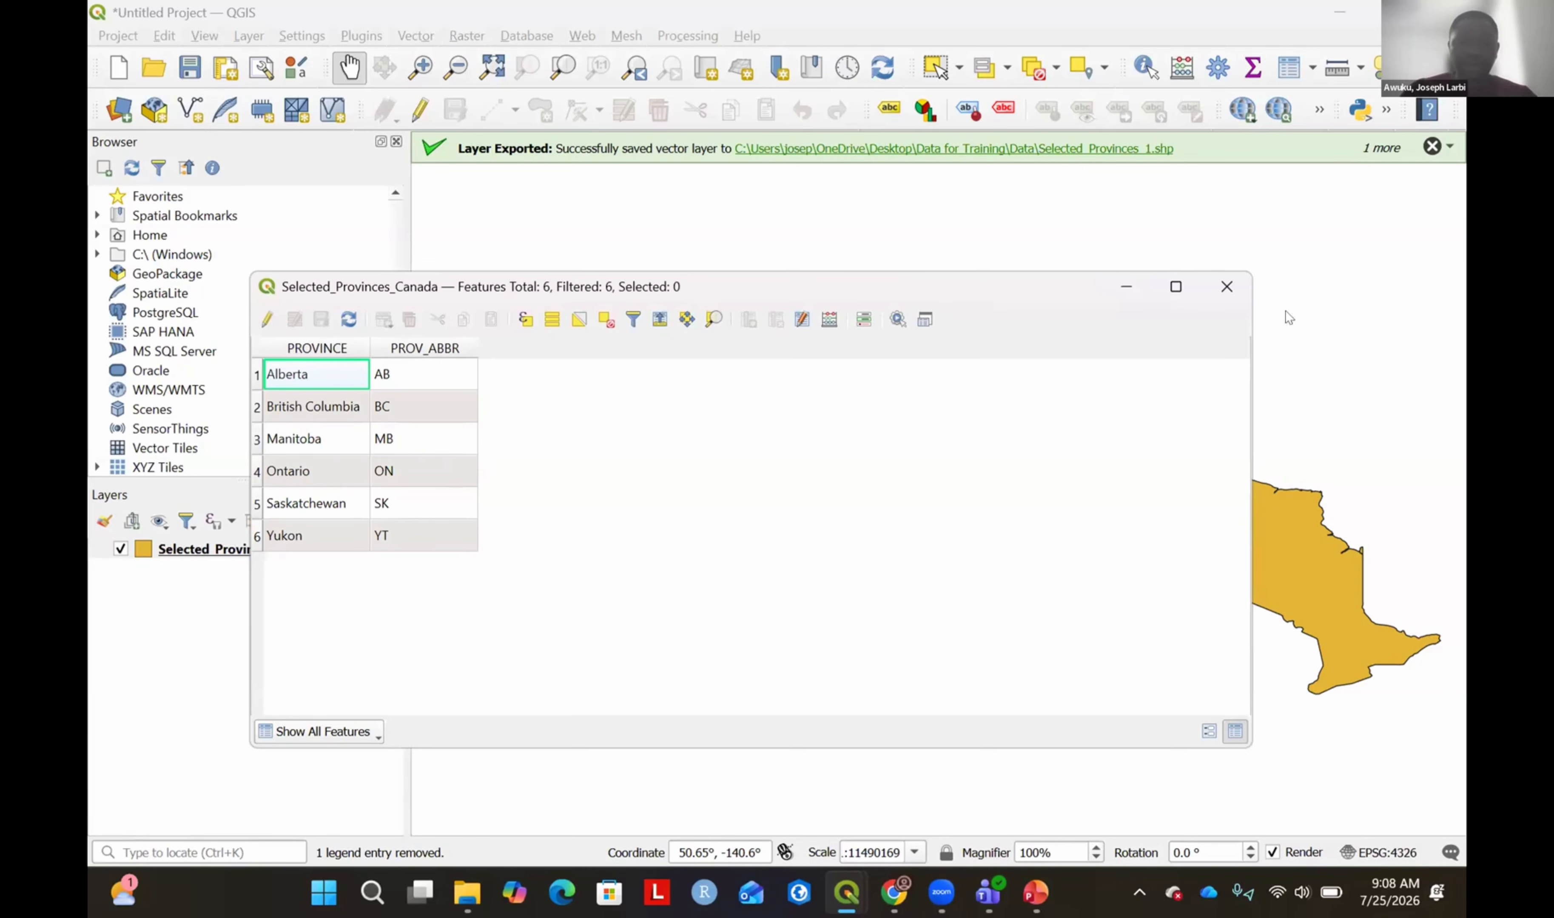
{"action": "left_click", "coordinate": [1226, 286]}
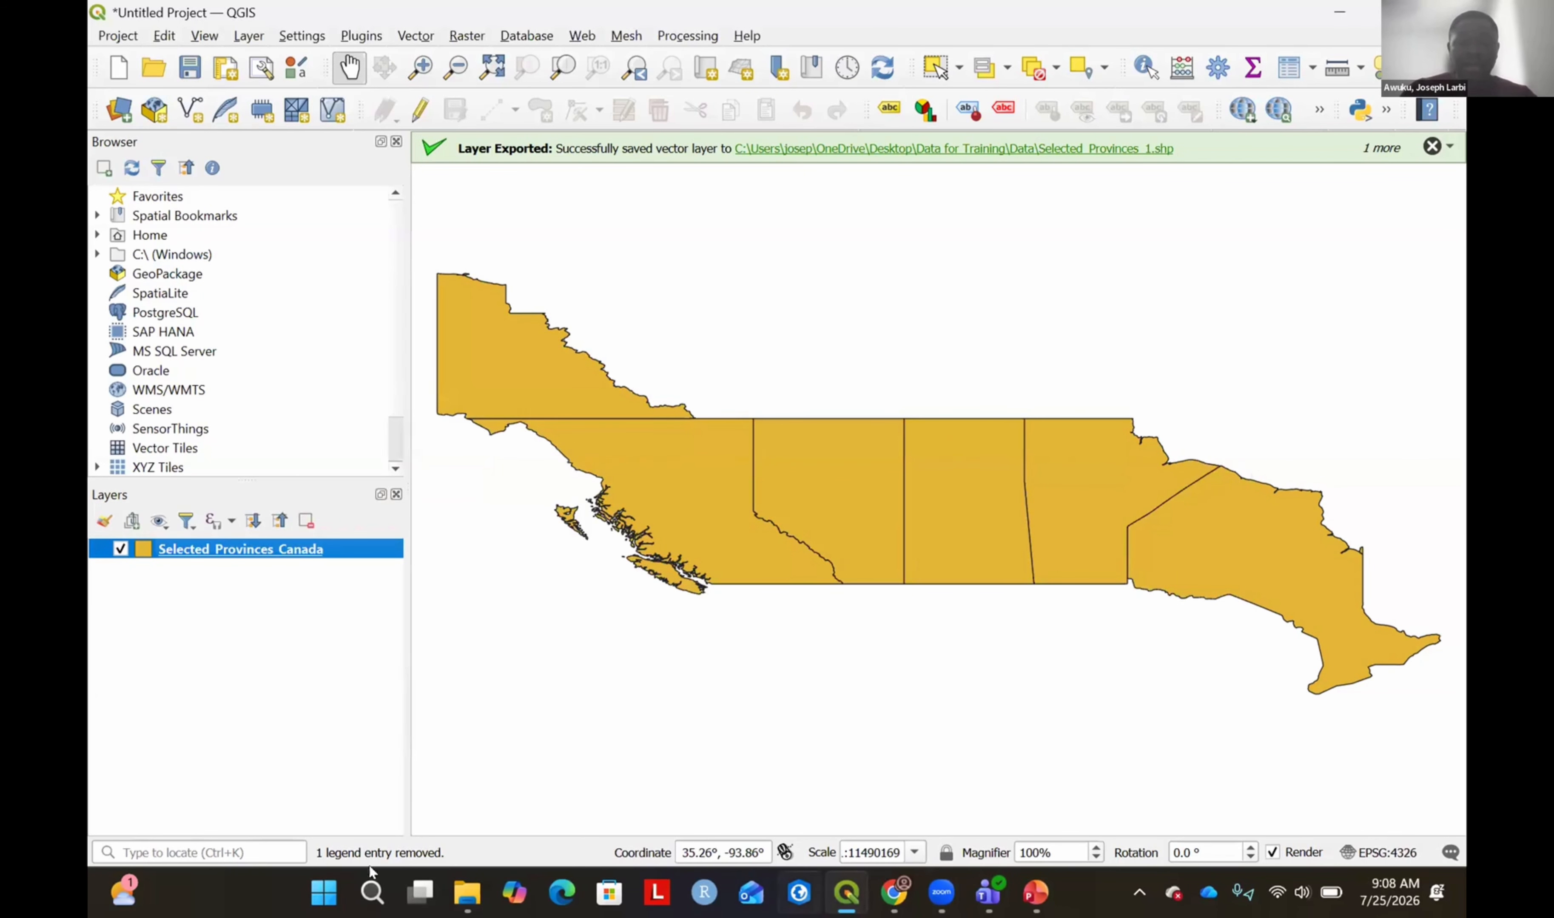
Switch to File Explorer and open canada_provinces_data from Desktop > Data for Training > Data in a maximized Excel window.
{"action": "left_click", "coordinate": [465, 890]}
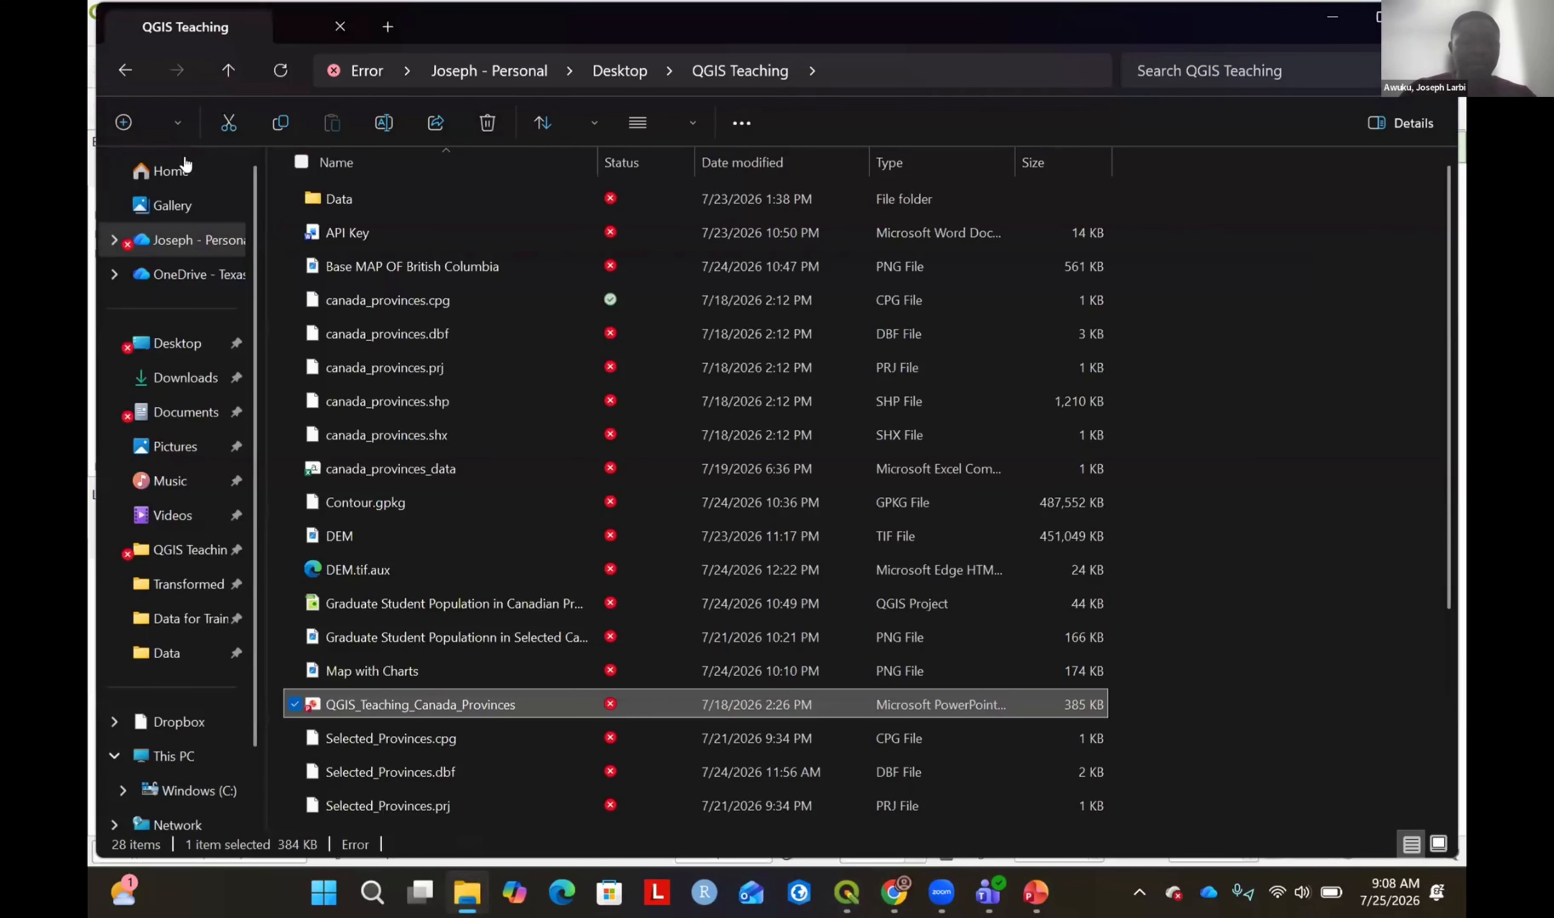
{"action": "left_click", "coordinate": [142, 342]}
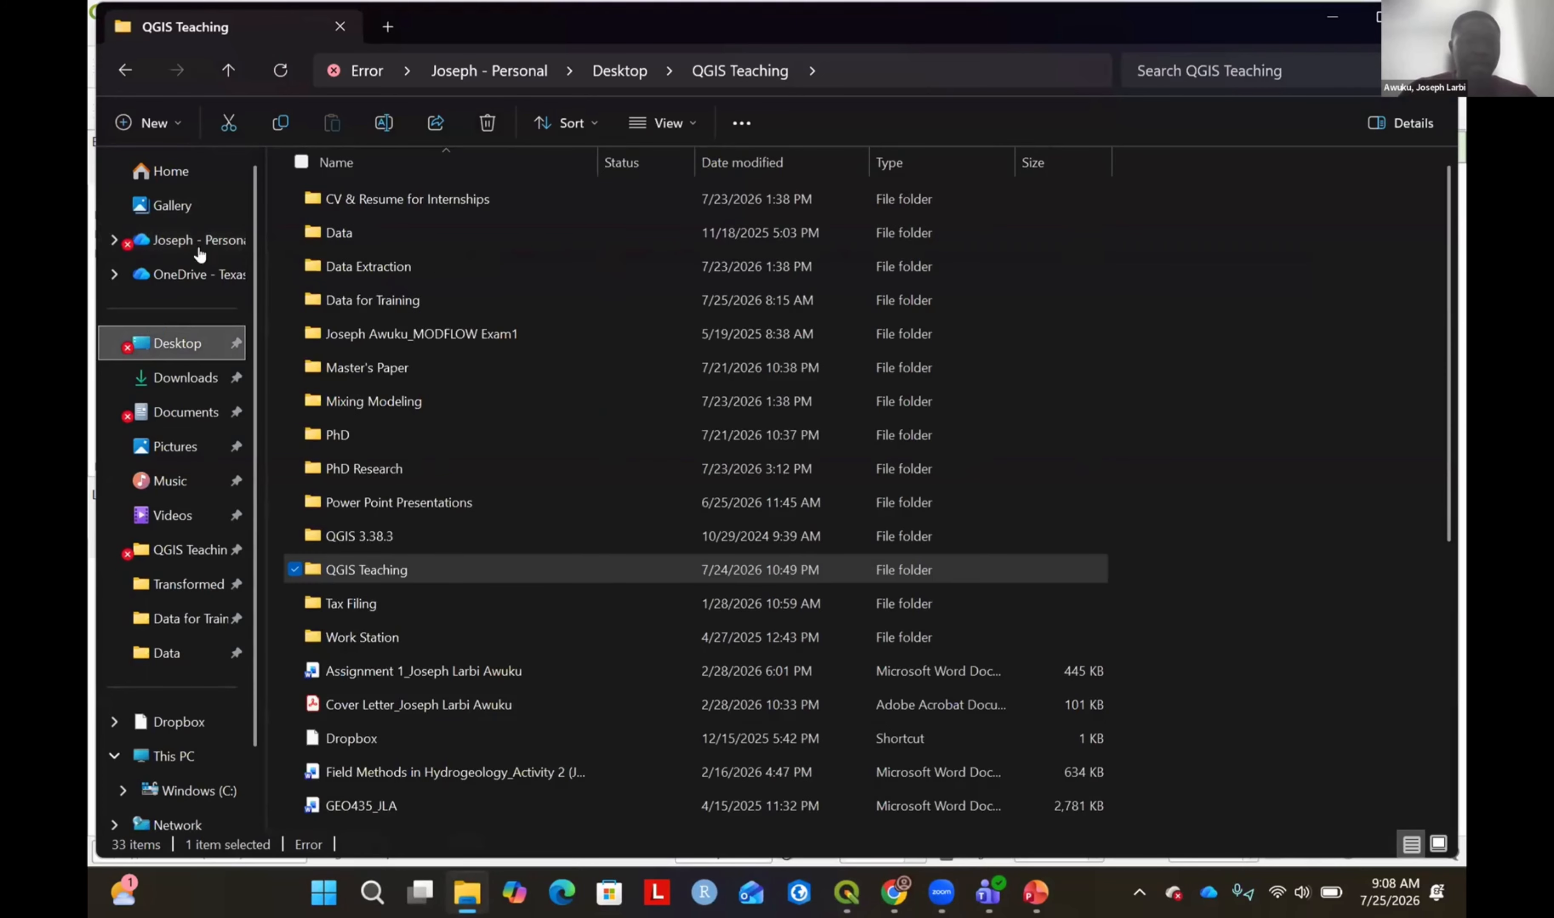
{"action": "double_click", "coordinate": [372, 300]}
{"action": "double_click", "coordinate": [359, 199]}
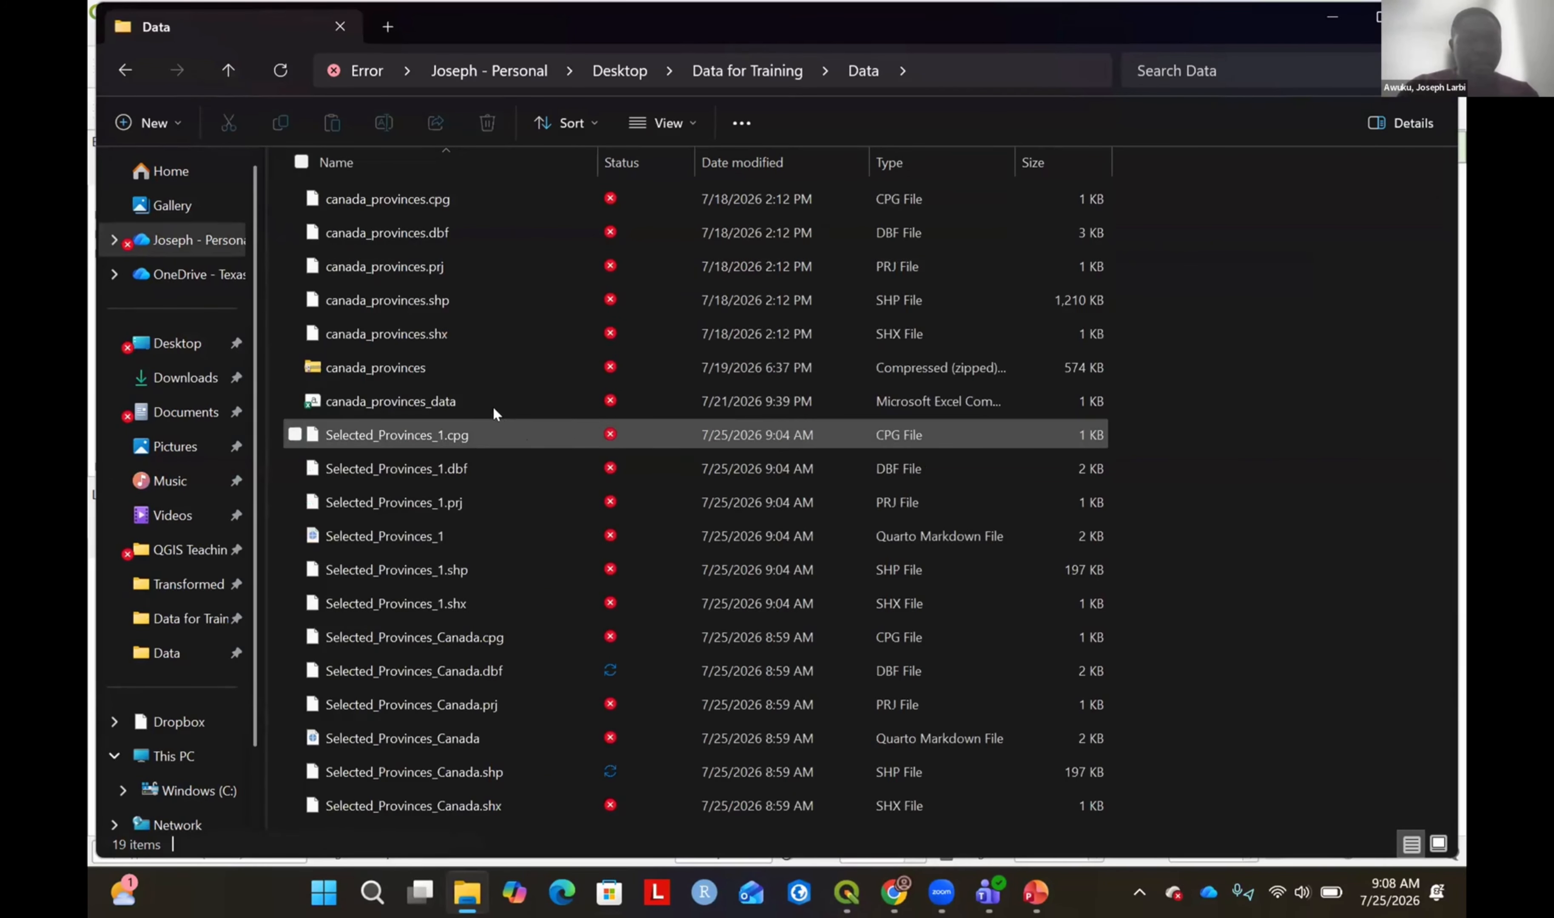
{"action": "double_click", "coordinate": [494, 403]}
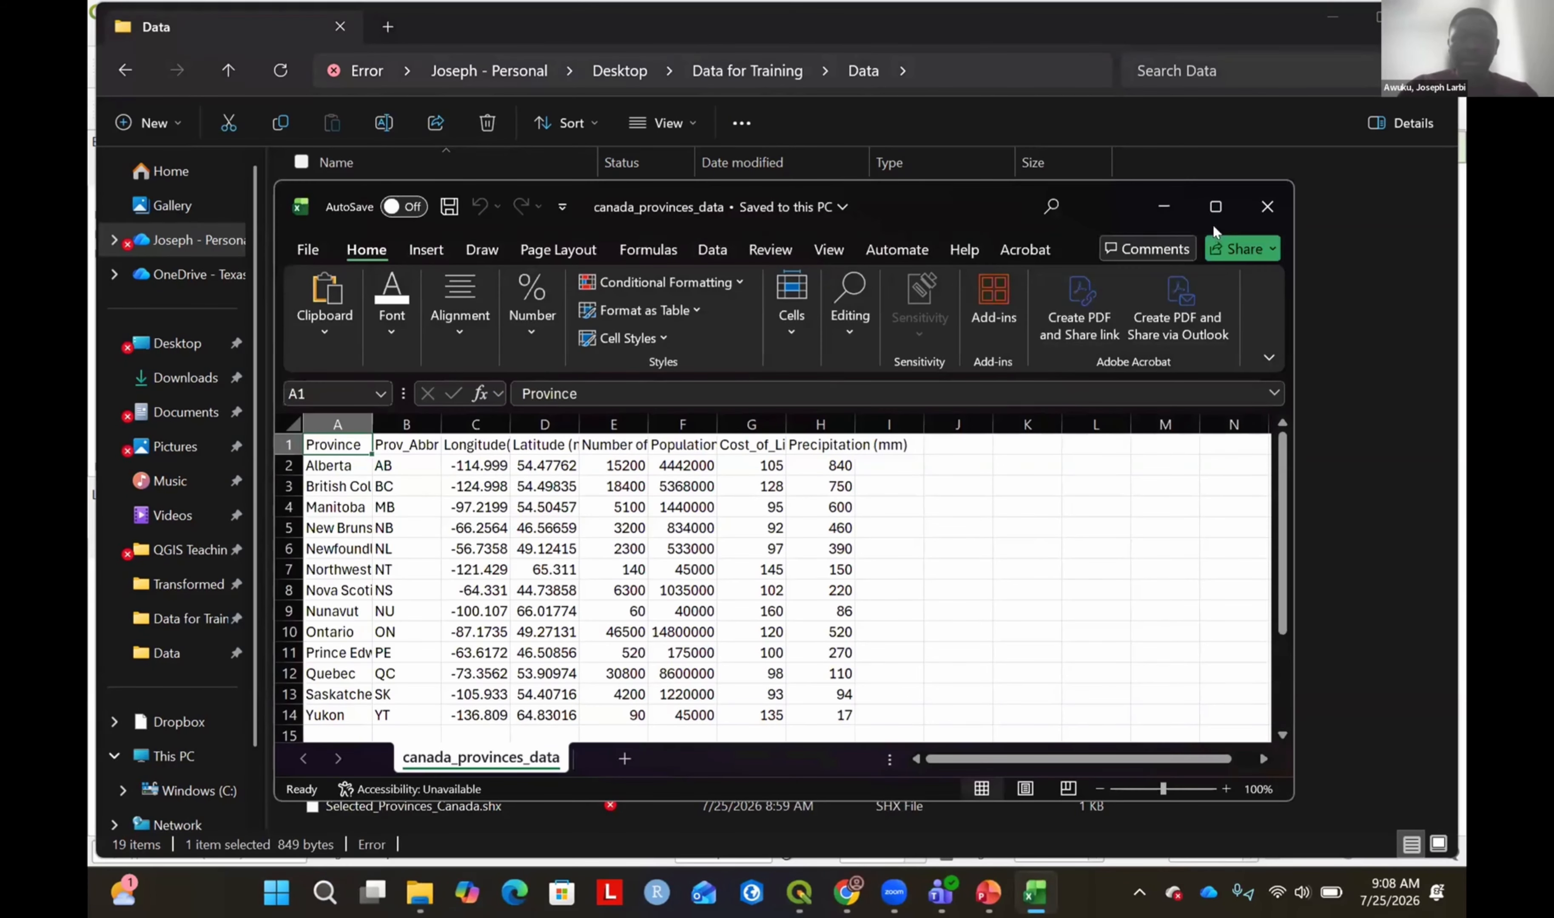
{"action": "left_click", "coordinate": [1215, 206]}
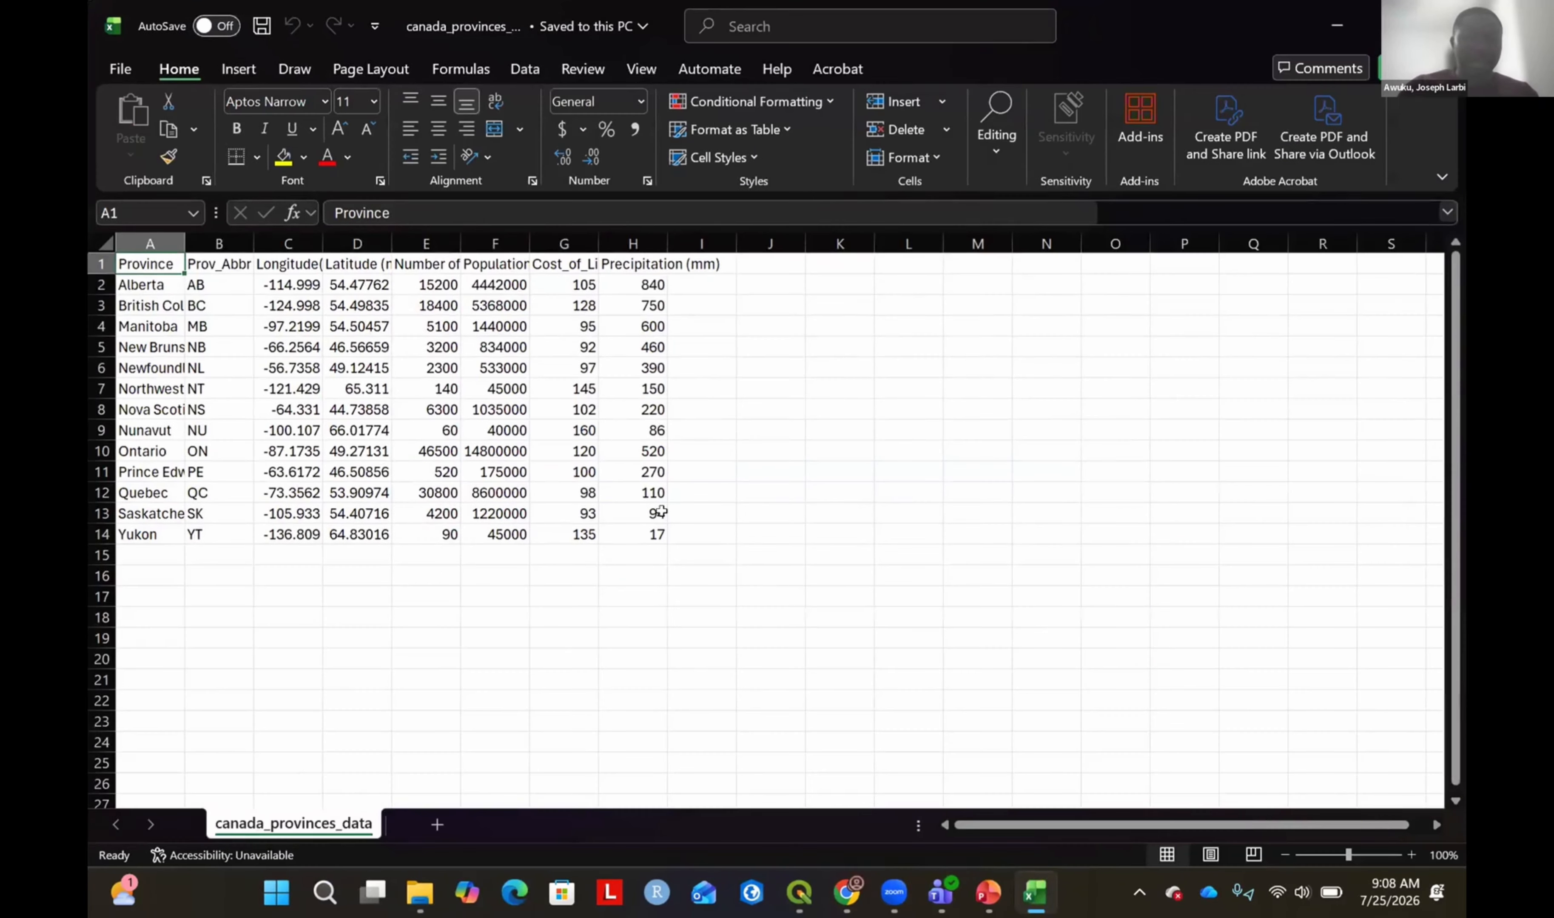
Widen the cost of living and precipitation columns, and examine the province, abbreviation, longitude and latitude columns.
{"action": "left_click_drag", "start_coordinate": [591, 270], "coordinate": [768, 273]}
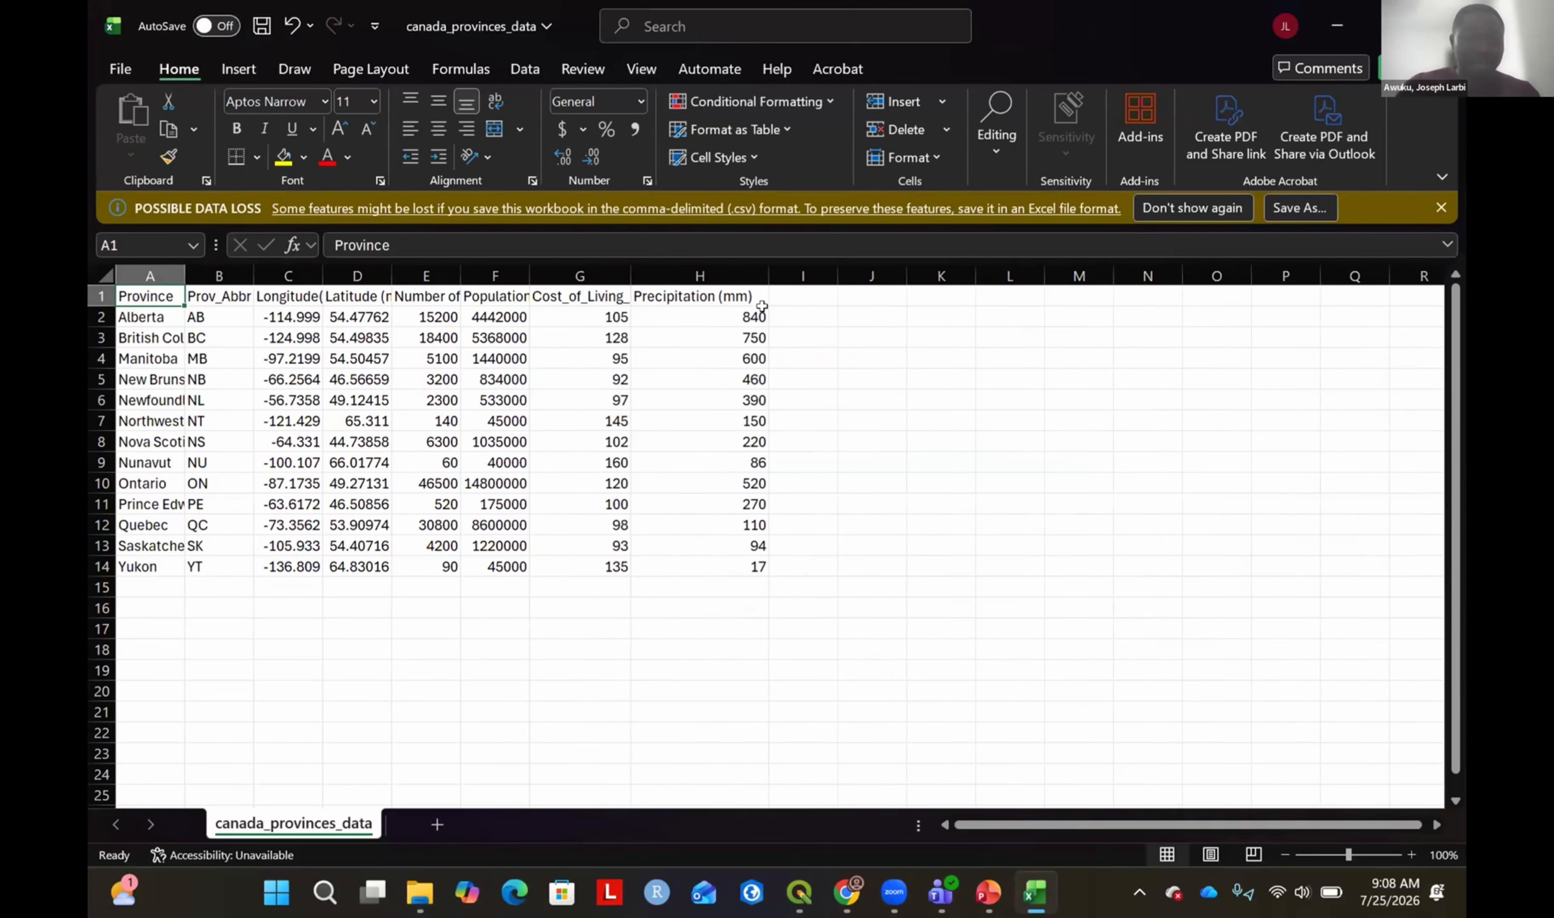
{"action": "left_click", "coordinate": [126, 259]}
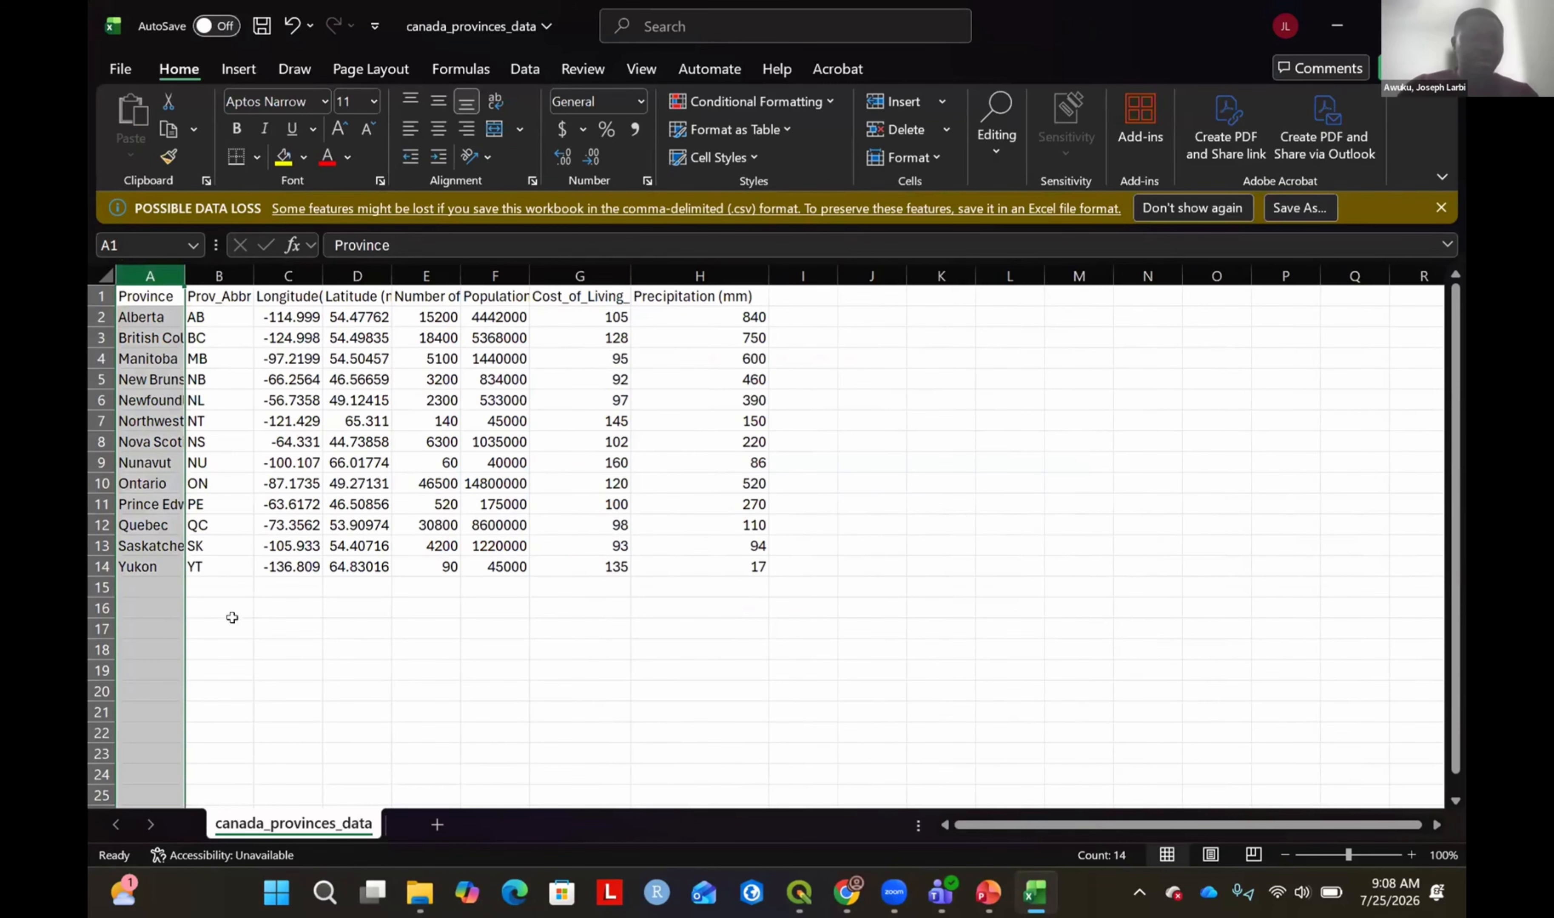
{"action": "left_click", "coordinate": [233, 629]}
{"action": "left_click", "coordinate": [219, 275]}
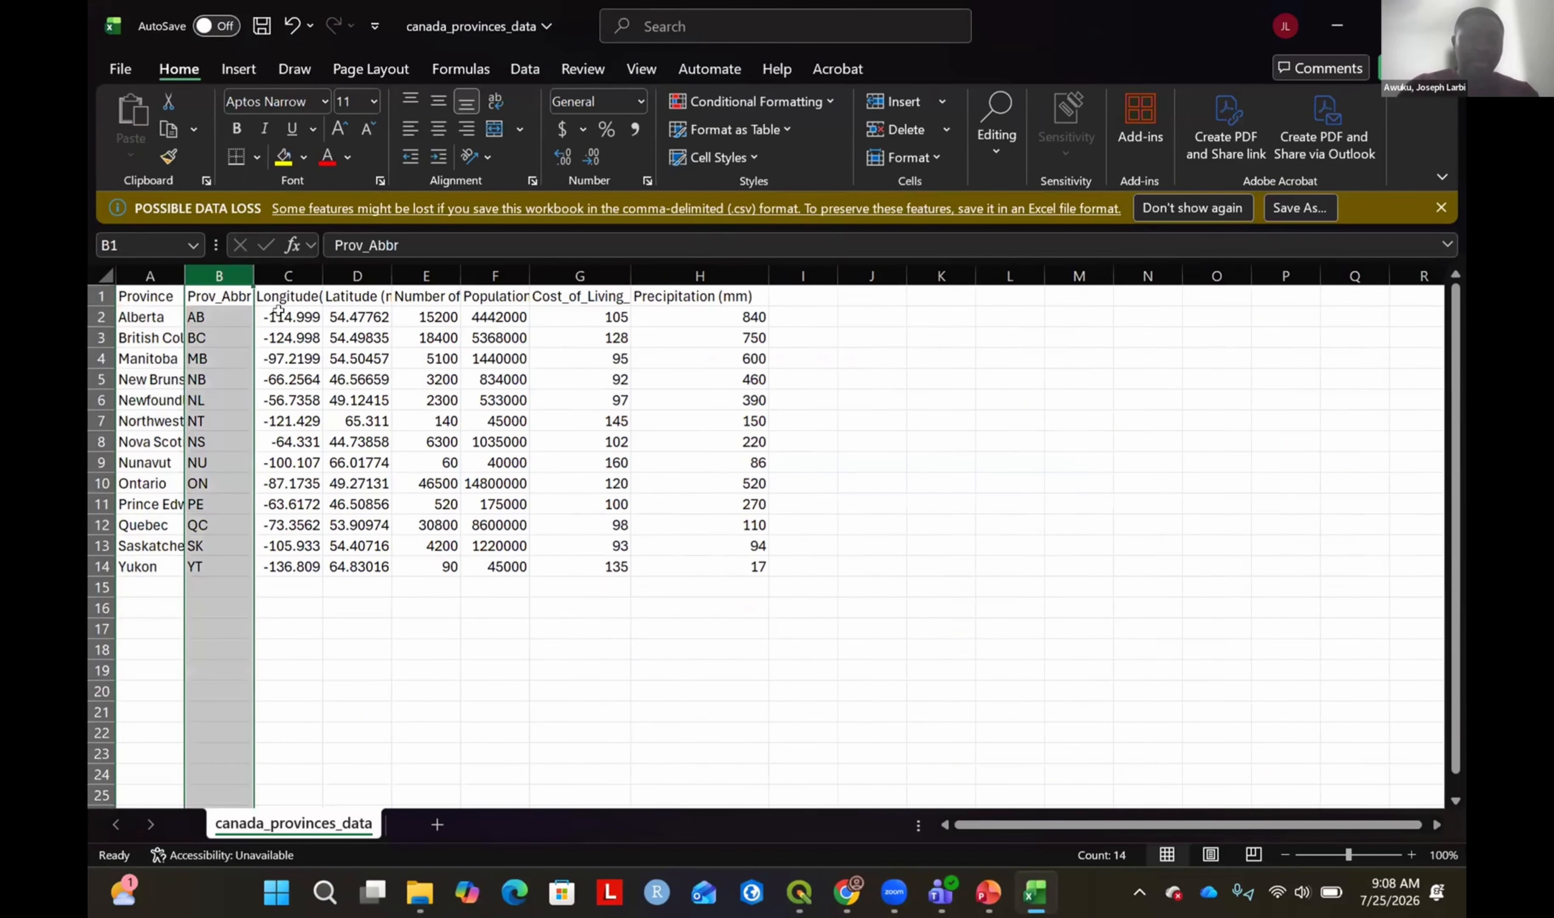
{"action": "left_click", "coordinate": [301, 293]}
{"action": "left_click", "coordinate": [378, 291]}
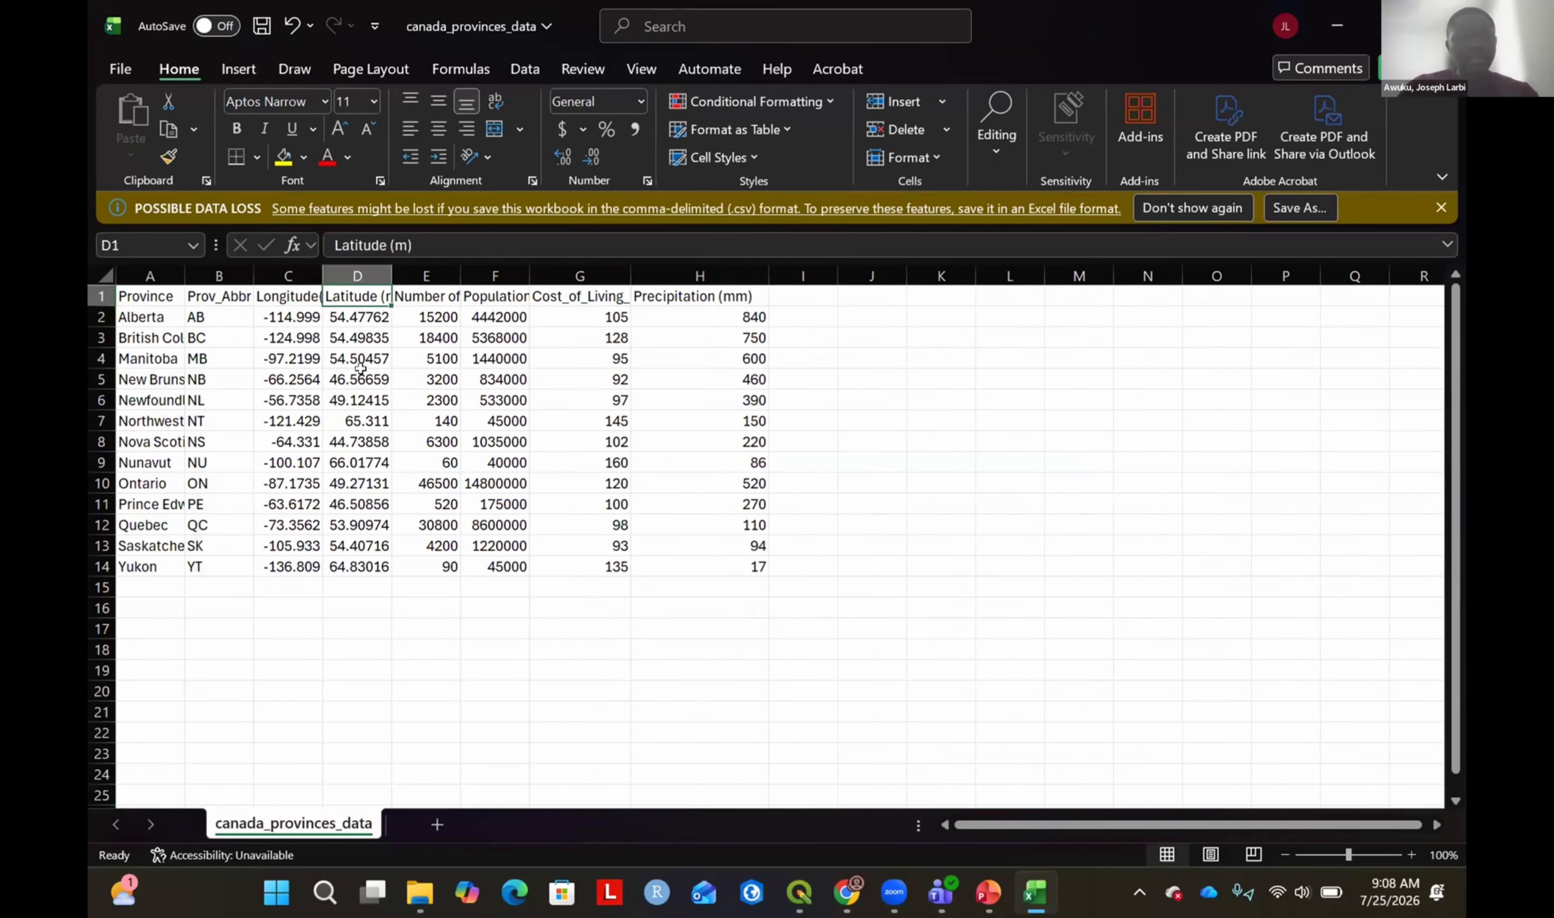
Widen the Number of Grad_Students and Population columns to read their headings.
{"action": "left_click", "coordinate": [432, 295]}
{"action": "left_click_drag", "start_coordinate": [463, 266], "coordinate": [531, 267]}
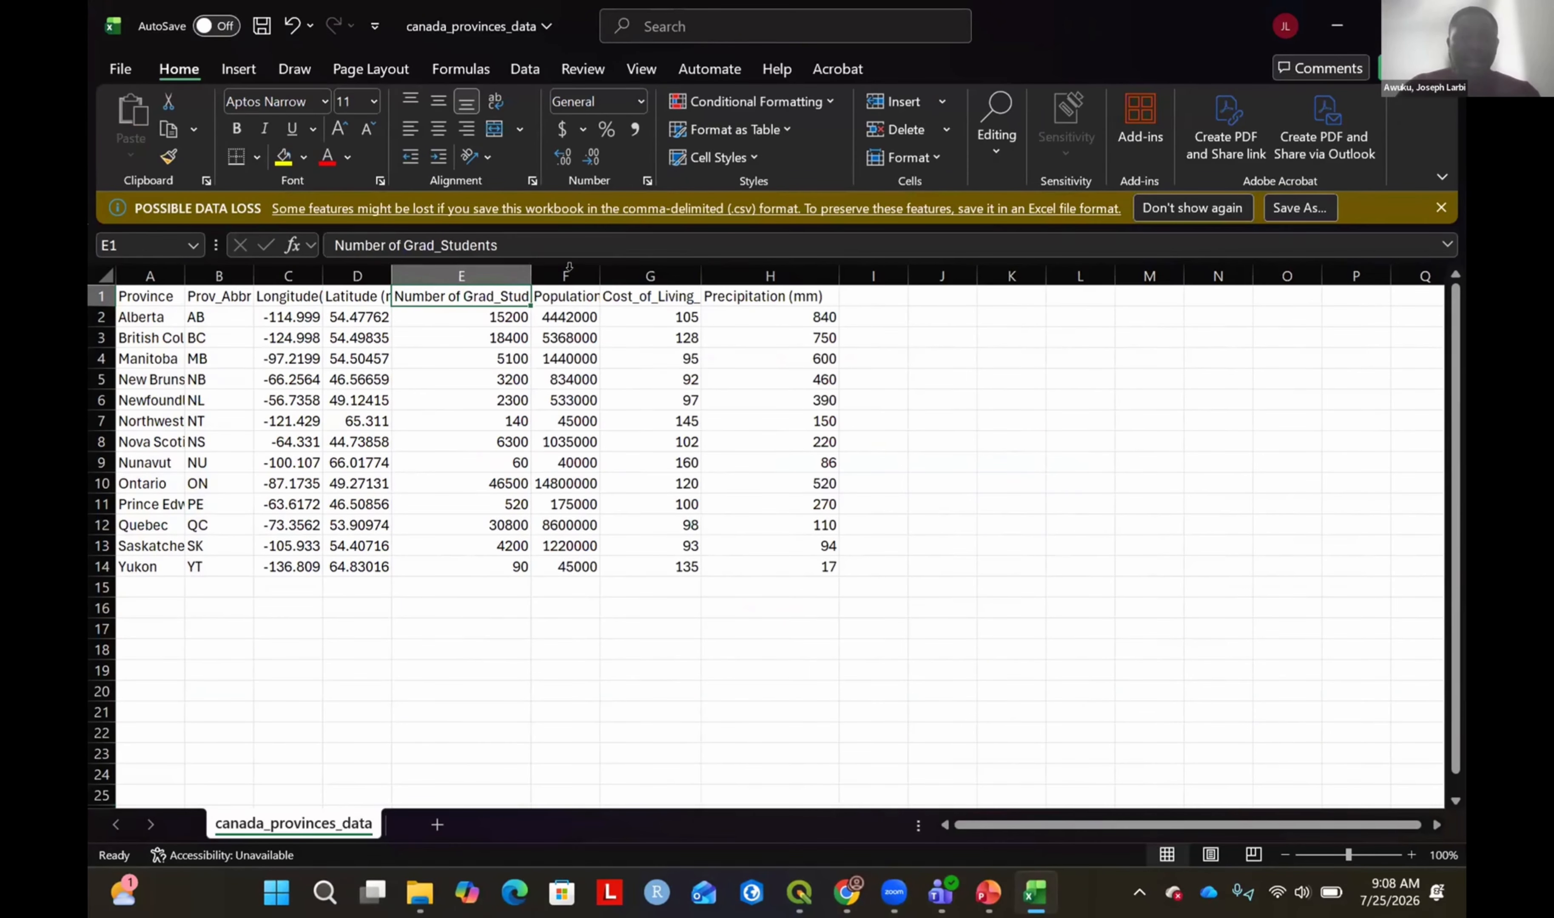
{"action": "left_click", "coordinate": [600, 272]}
{"action": "left_click_drag", "start_coordinate": [748, 337], "coordinate": [746, 337]}
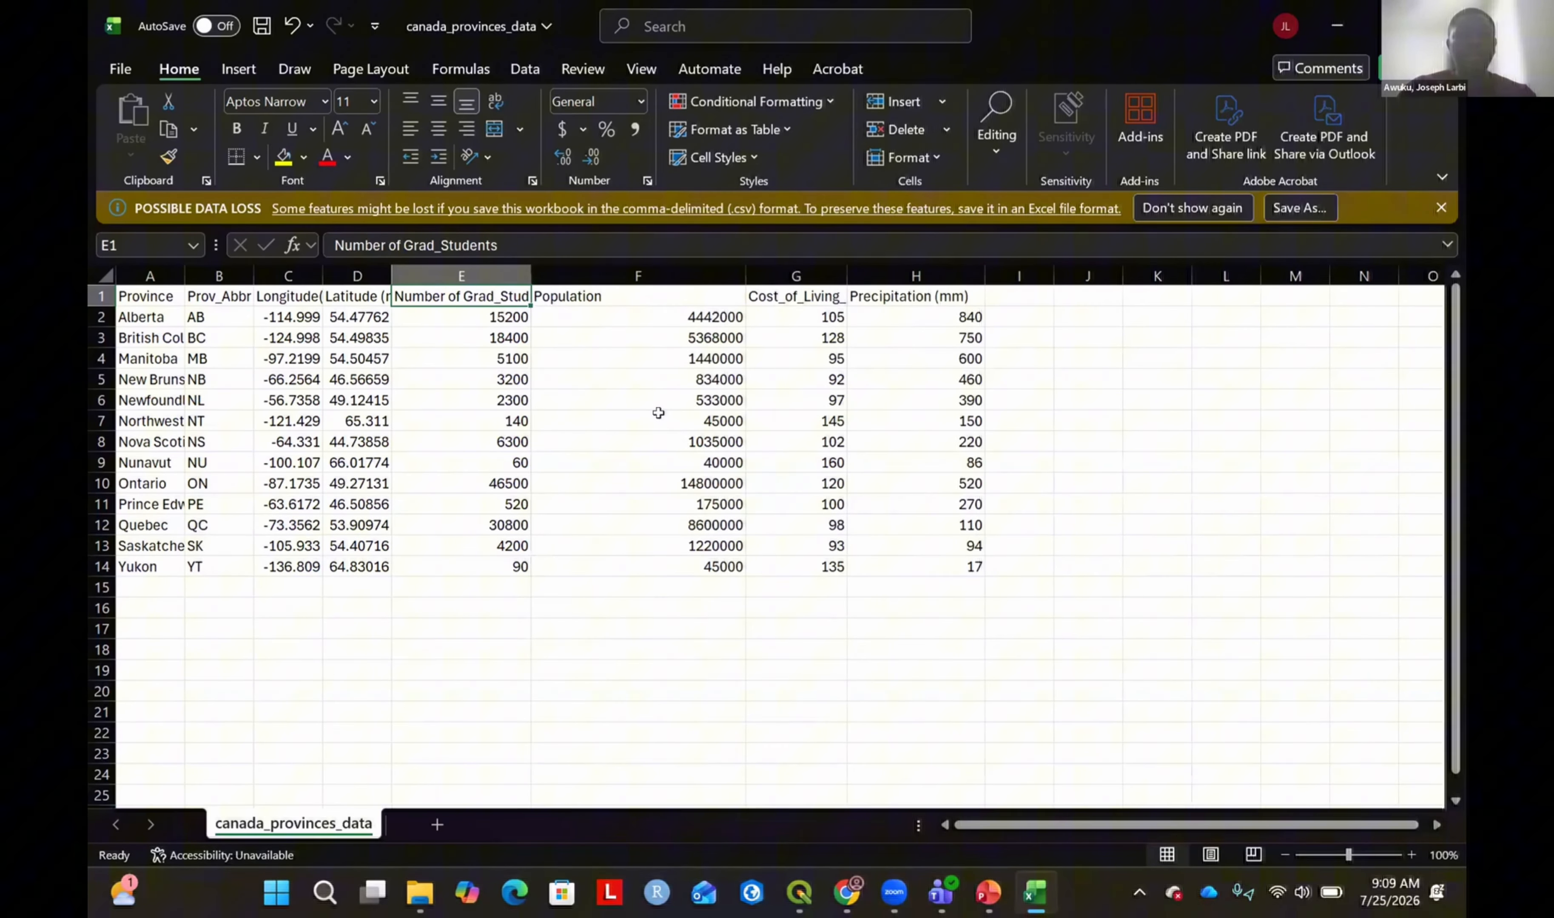
Examine the graduate student, population, cost of living and precipitation columns, and close the workbook to return to QGIS.
{"action": "left_click", "coordinate": [454, 274]}
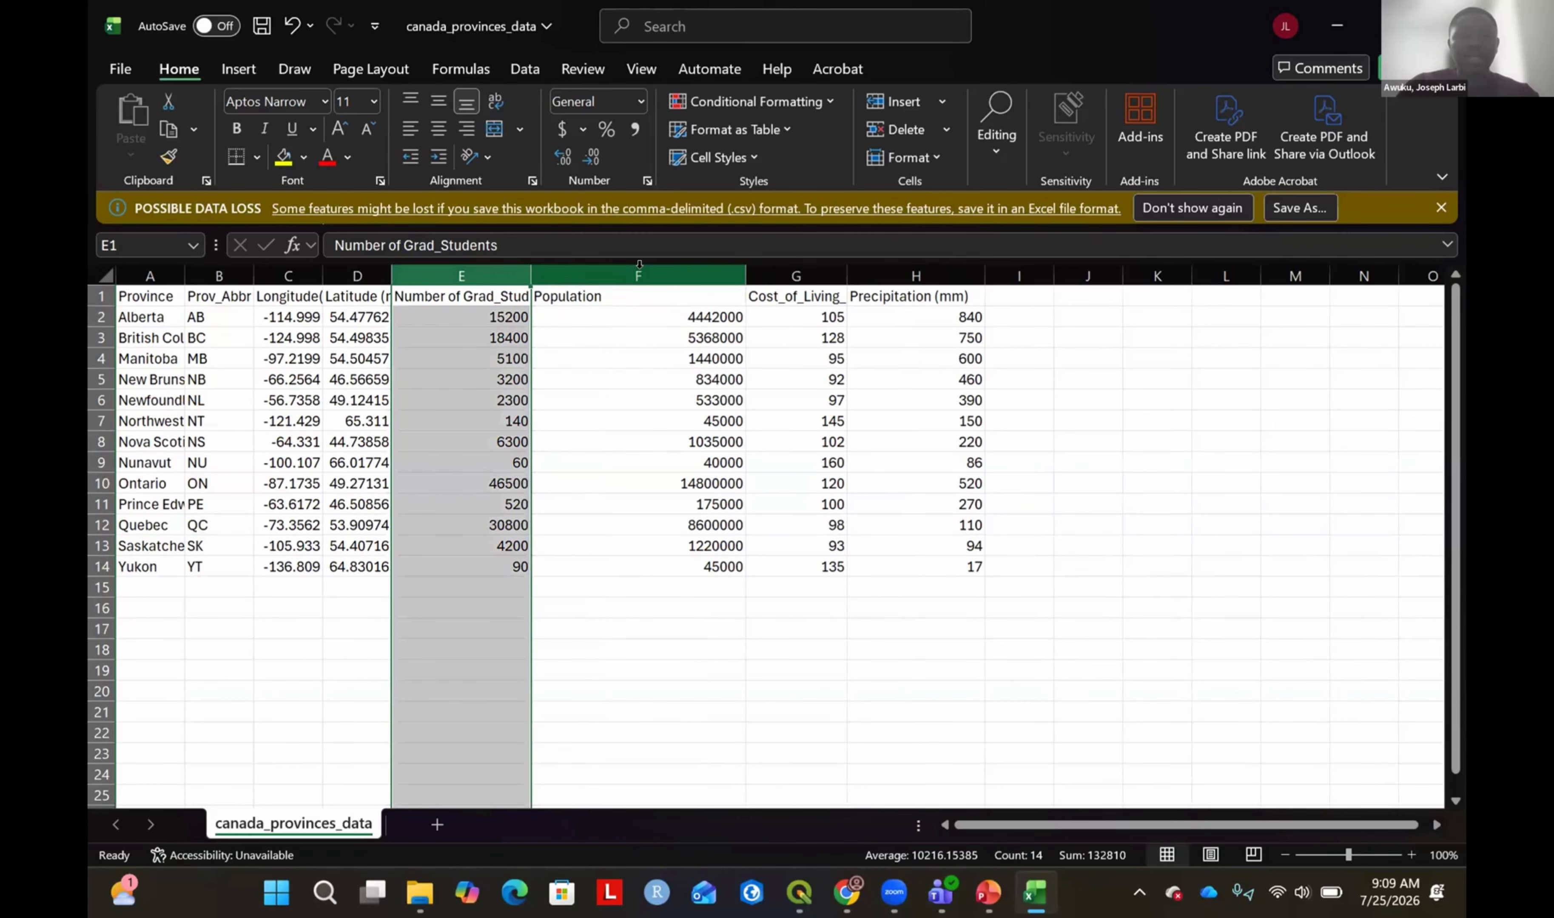
{"action": "left_click", "coordinate": [639, 268]}
{"action": "left_click", "coordinate": [780, 272]}
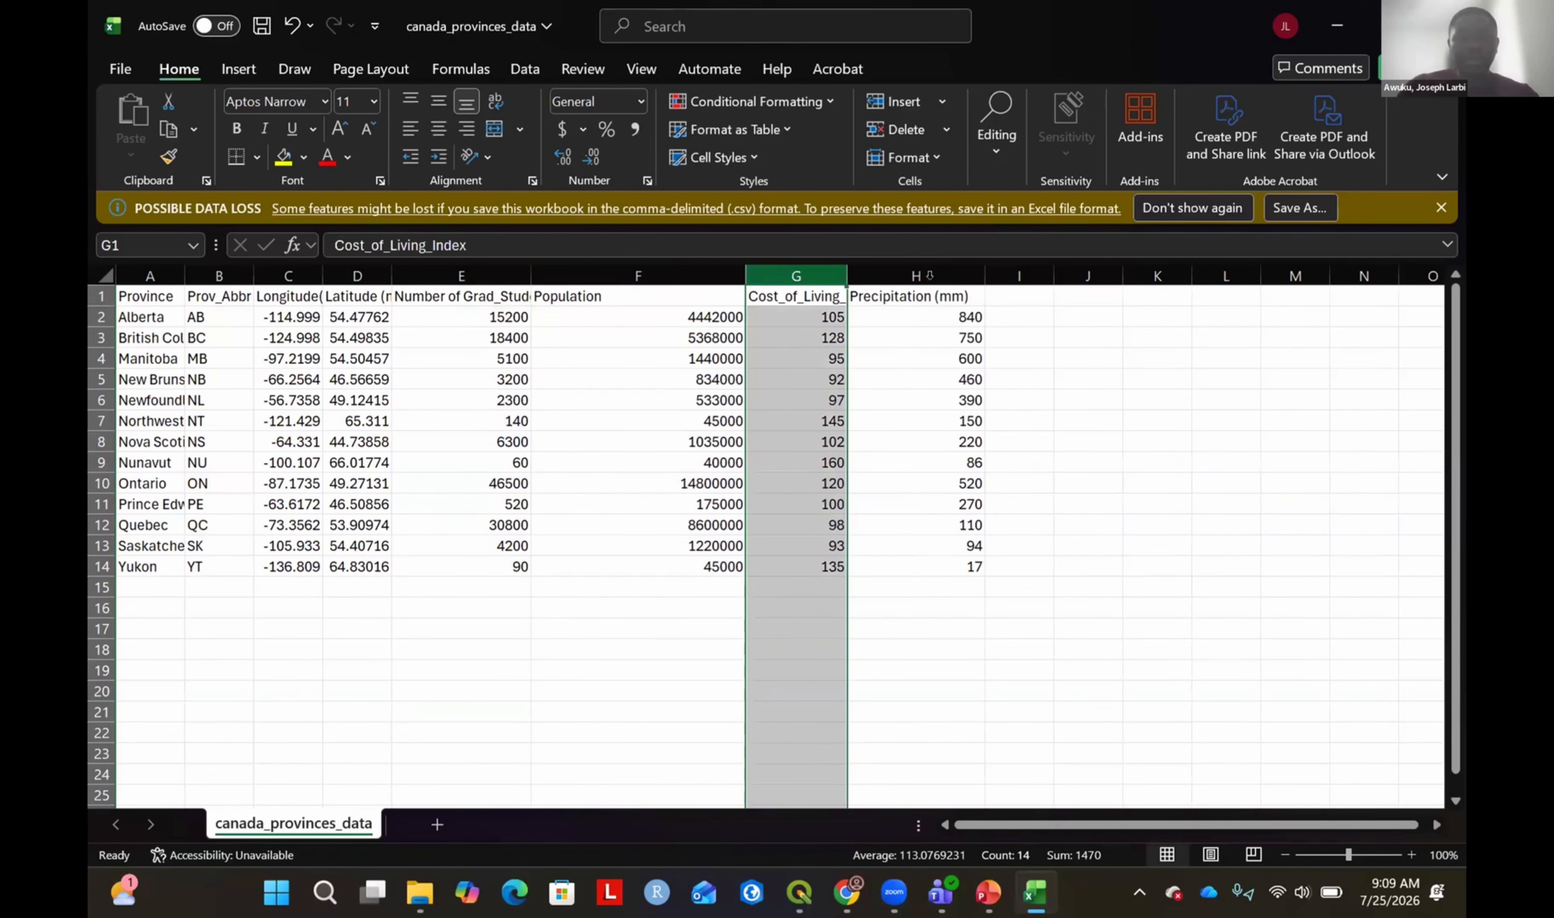
{"action": "left_click", "coordinate": [919, 272]}
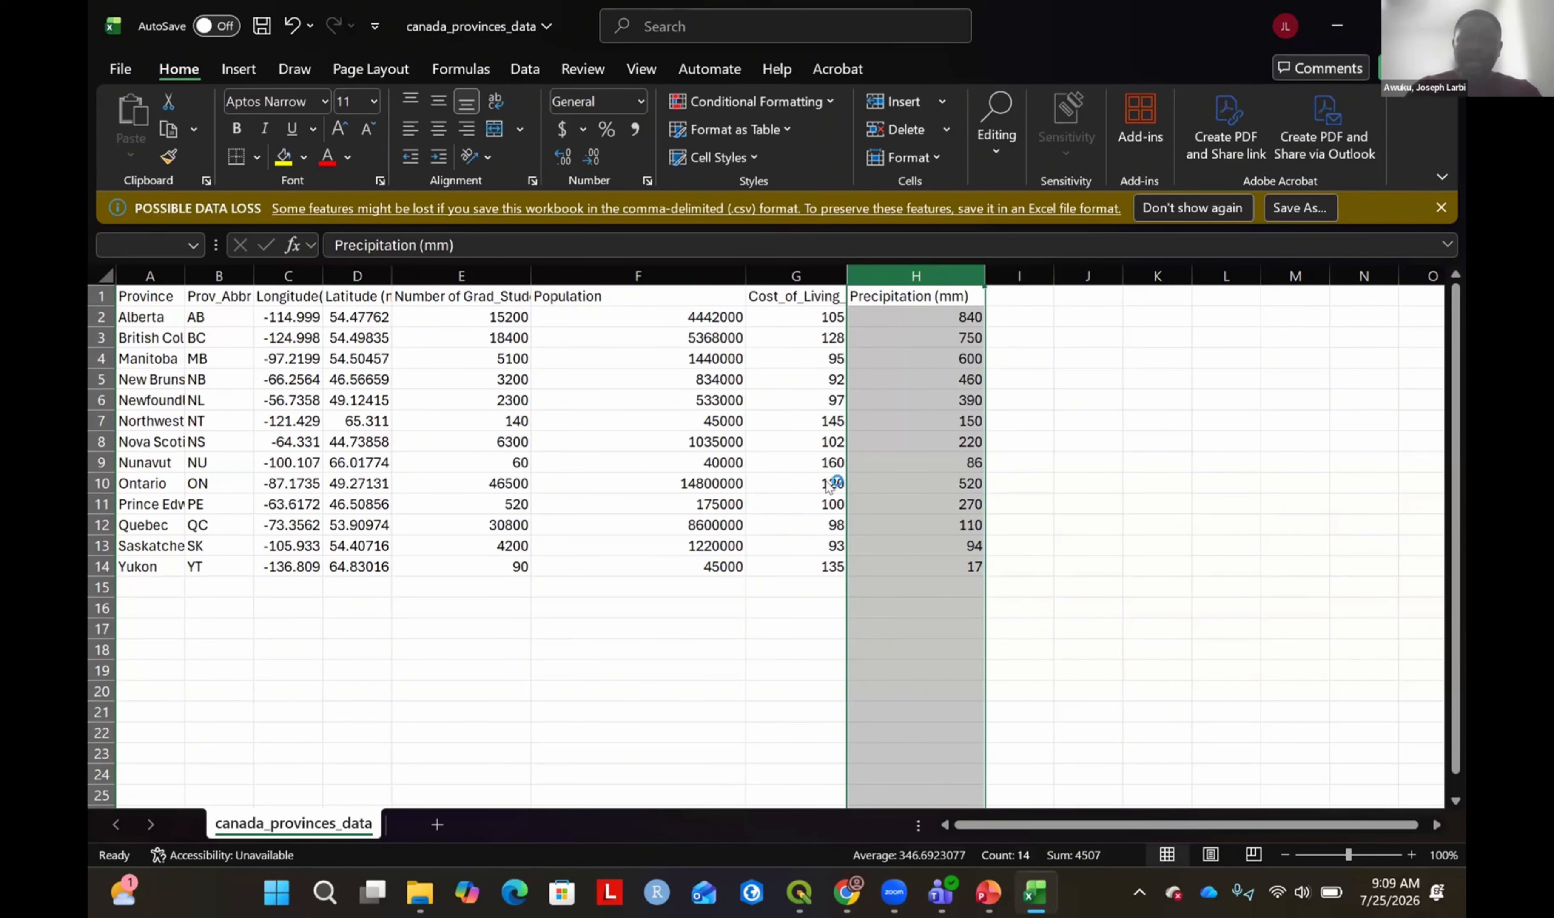
{"action": "left_click", "coordinate": [808, 470]}
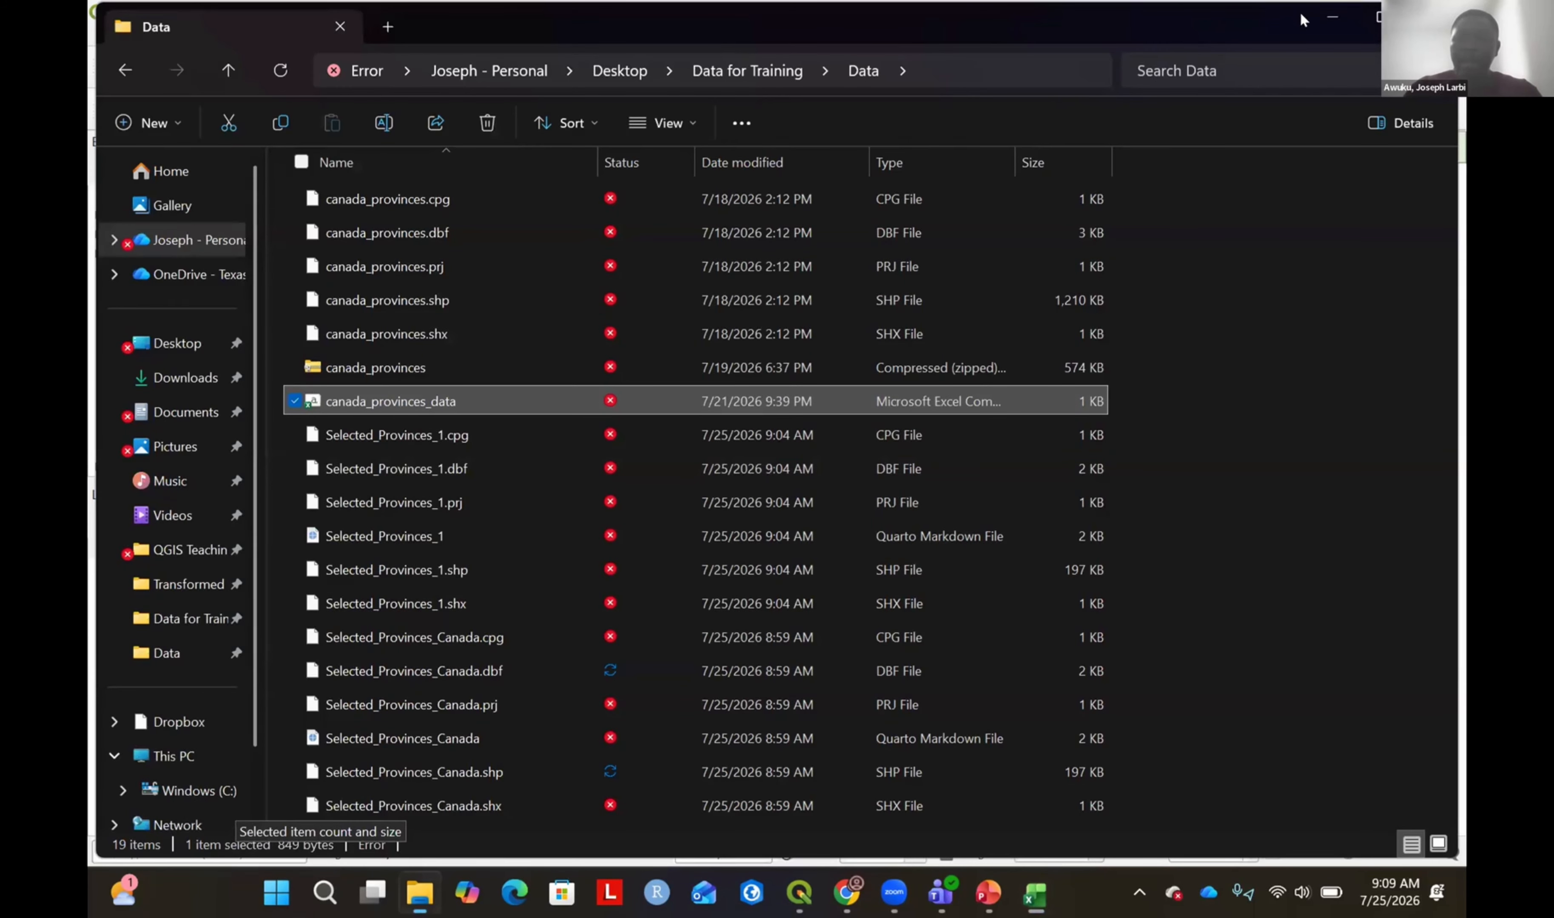
{"action": "left_click", "coordinate": [1333, 18]}
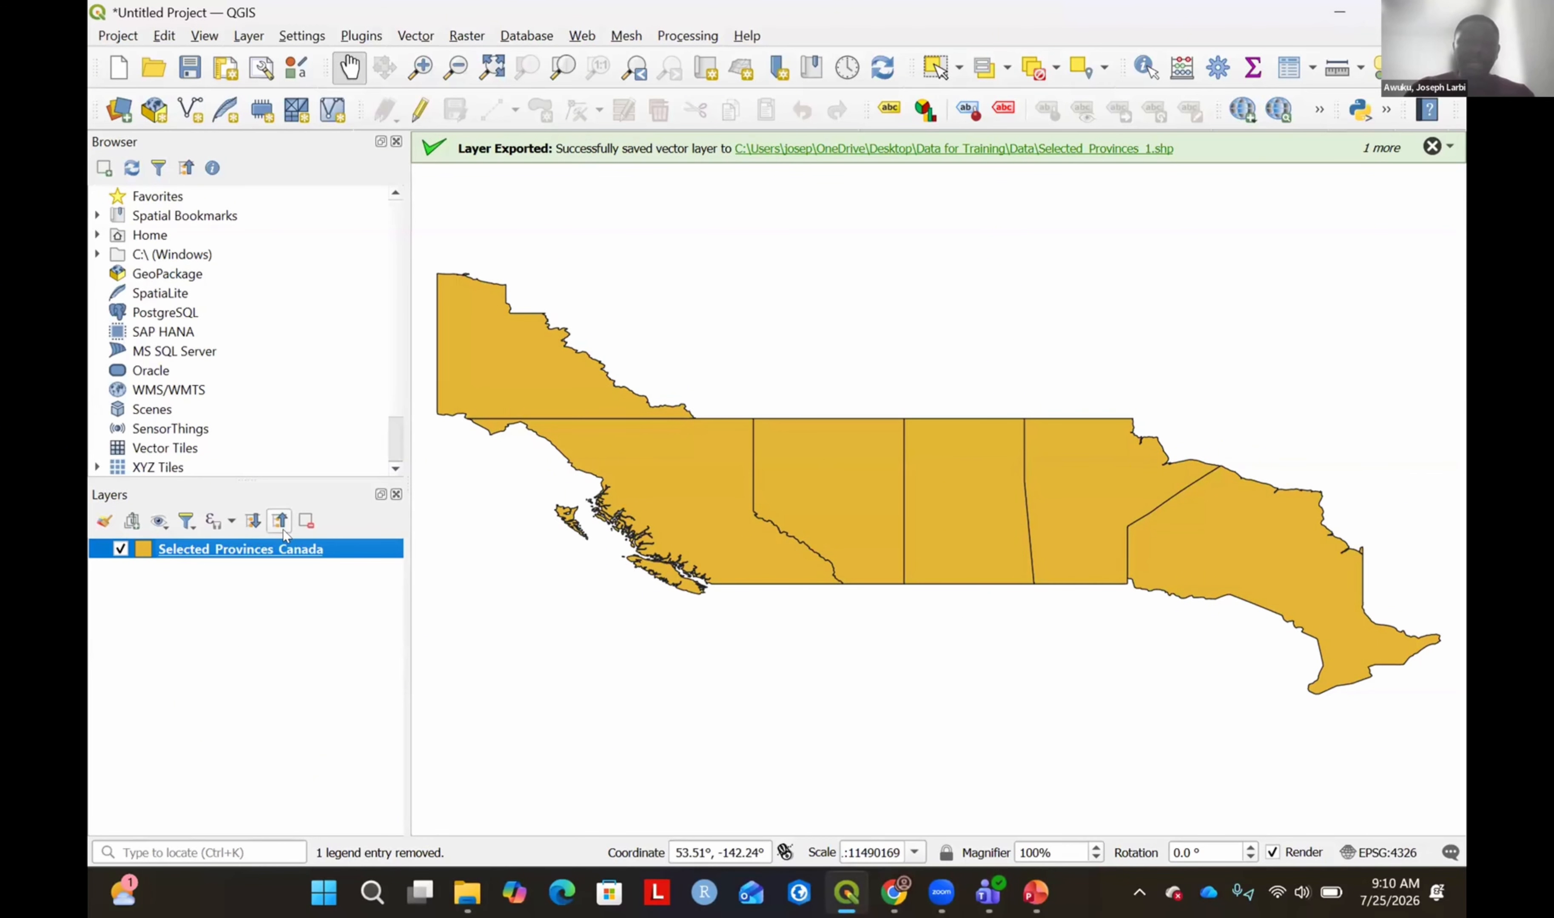
Open the Data Source Manager at the Delimited Text source and reposition its window so the file settings are accessible.
{"action": "left_click", "coordinate": [119, 111]}
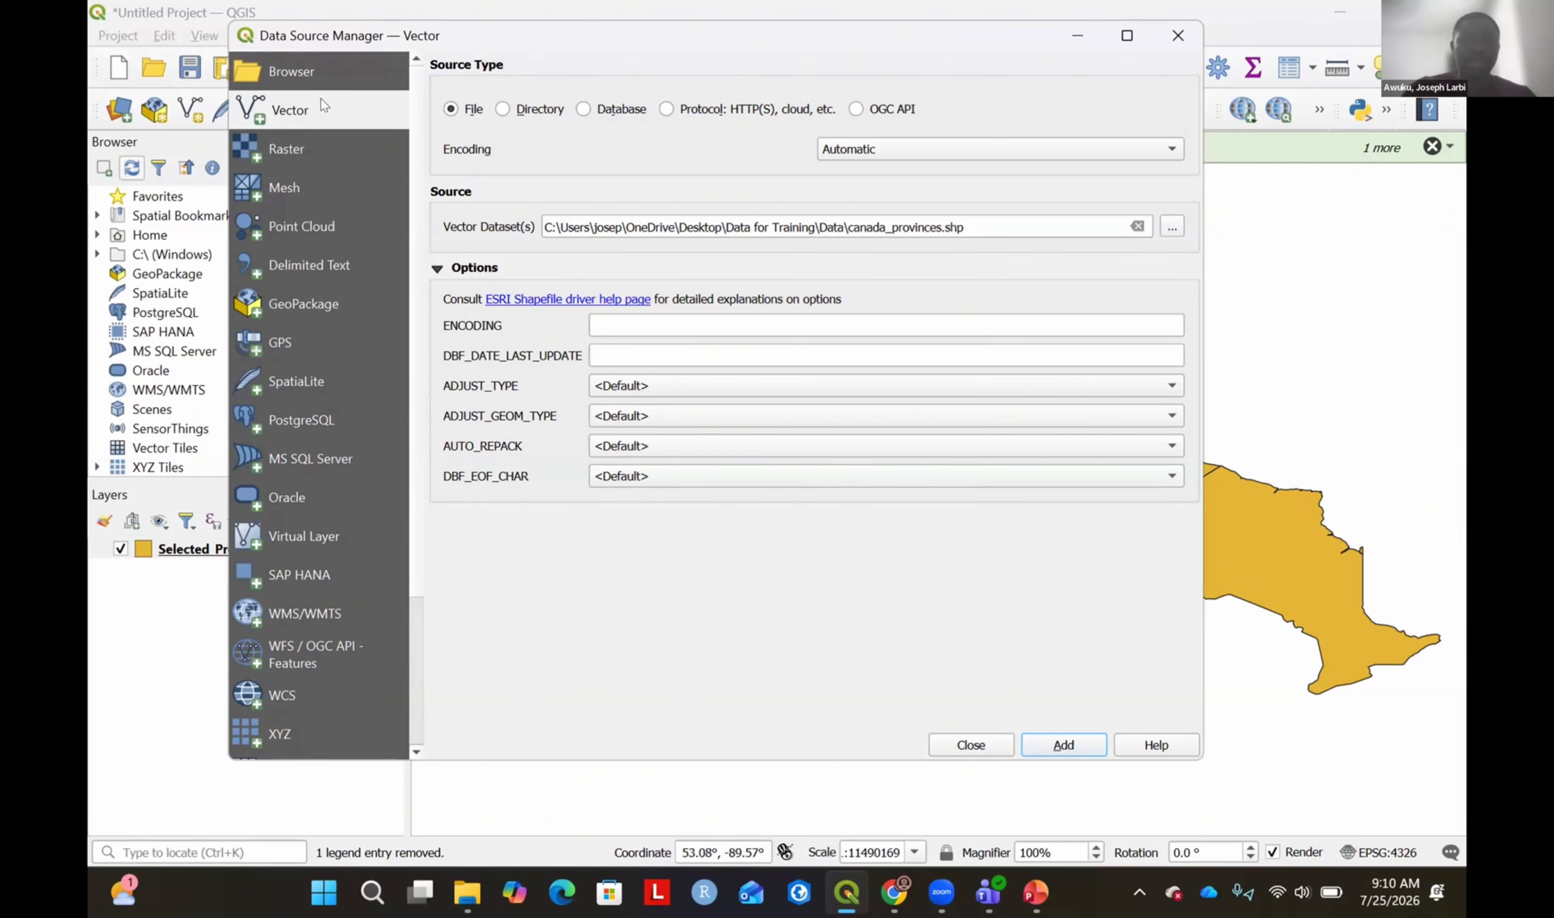
{"action": "left_click", "coordinate": [296, 266]}
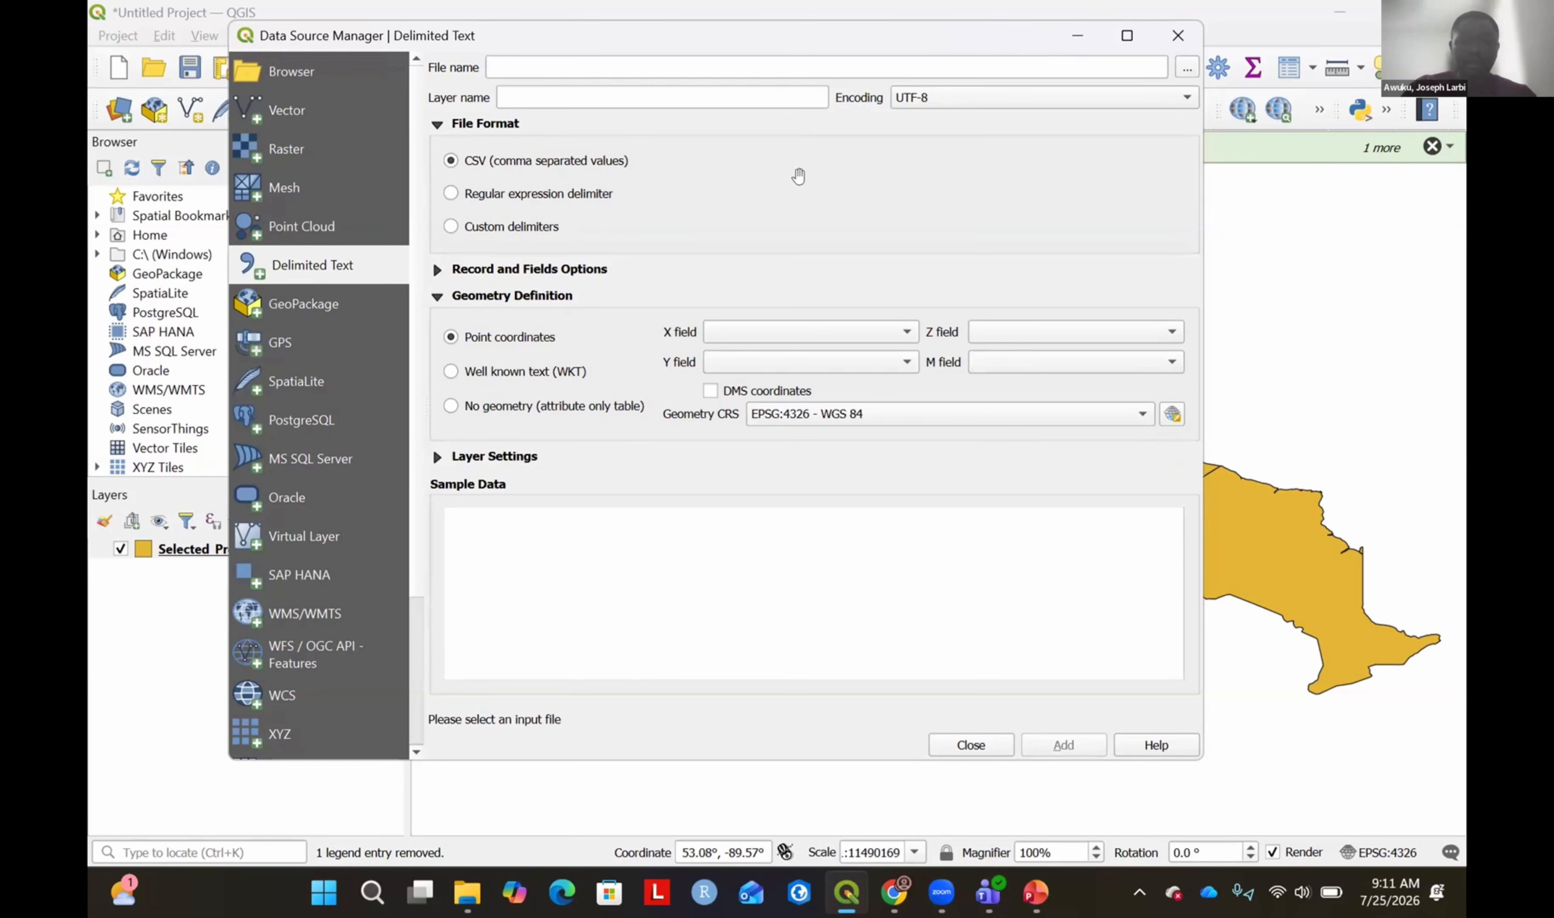
{"action": "left_click_drag", "start_coordinate": [538, 32], "coordinate": [514, 207]}
{"action": "left_click", "coordinate": [515, 188]}
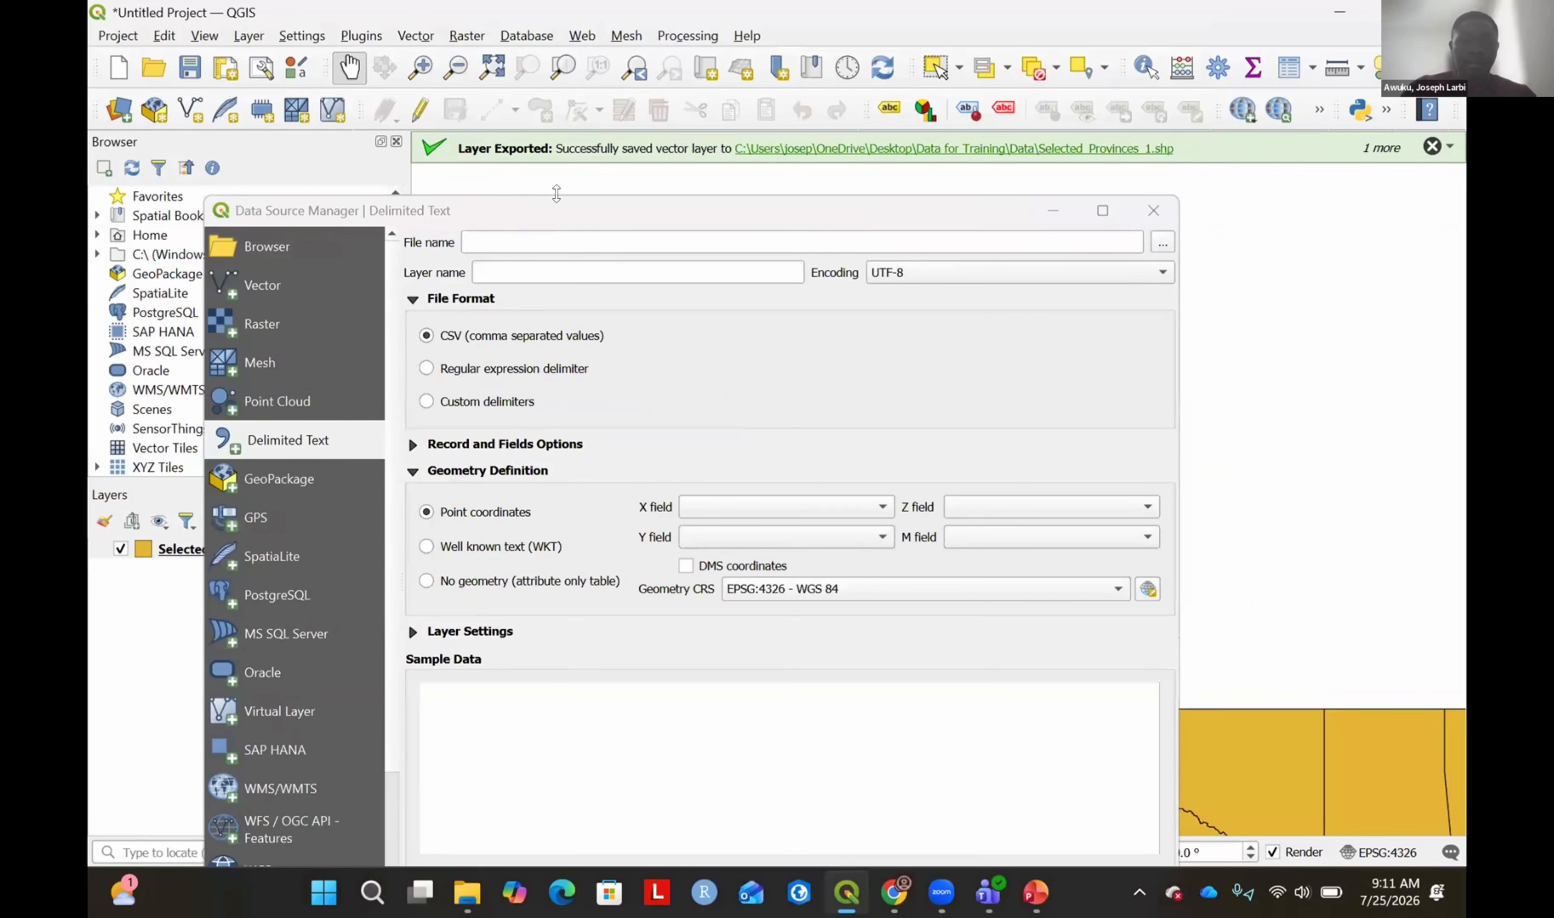
{"action": "left_click", "coordinate": [630, 310]}
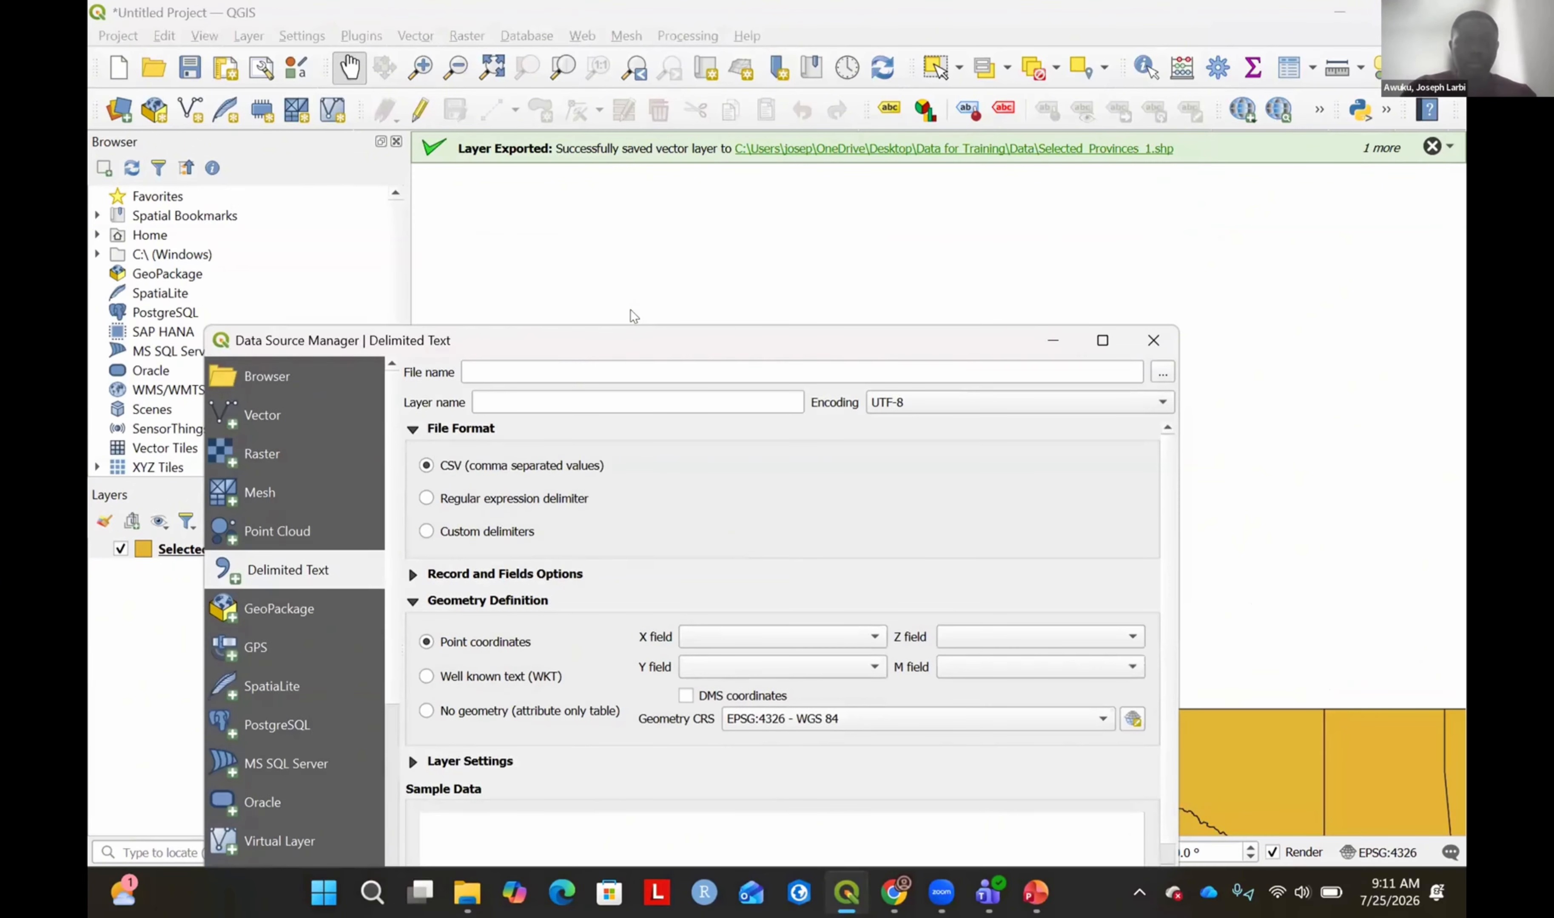
{"action": "left_click_drag", "start_coordinate": [621, 340], "coordinate": [627, 198]}
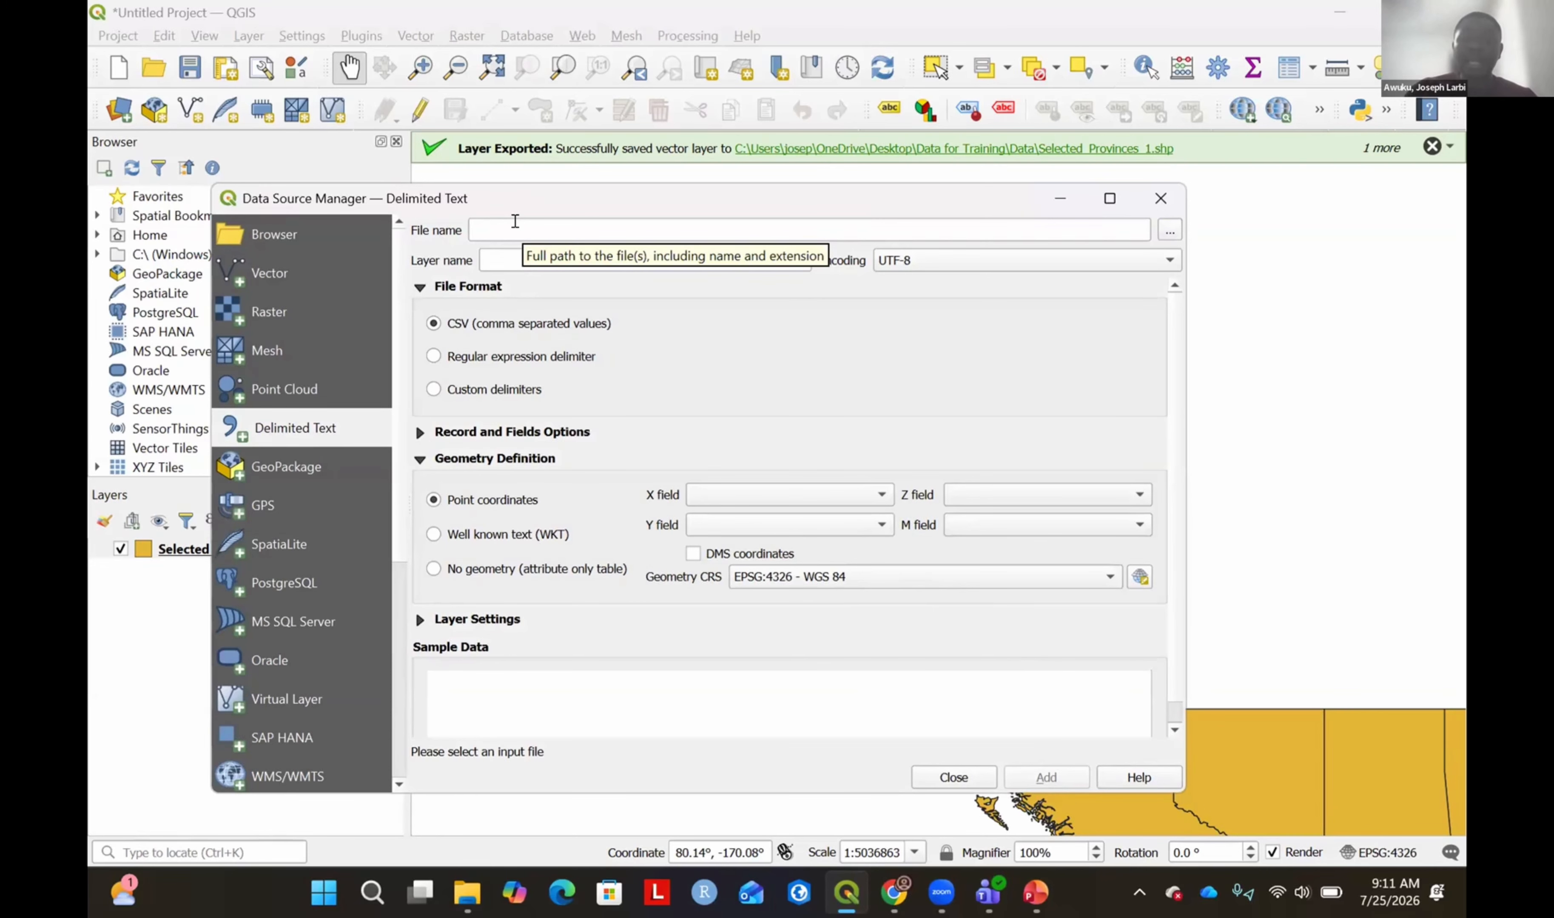
Load the canada_provinces_data CSV from the Data folder inside Data for Training as the delimited text input file.
{"action": "left_click", "coordinate": [1167, 232]}
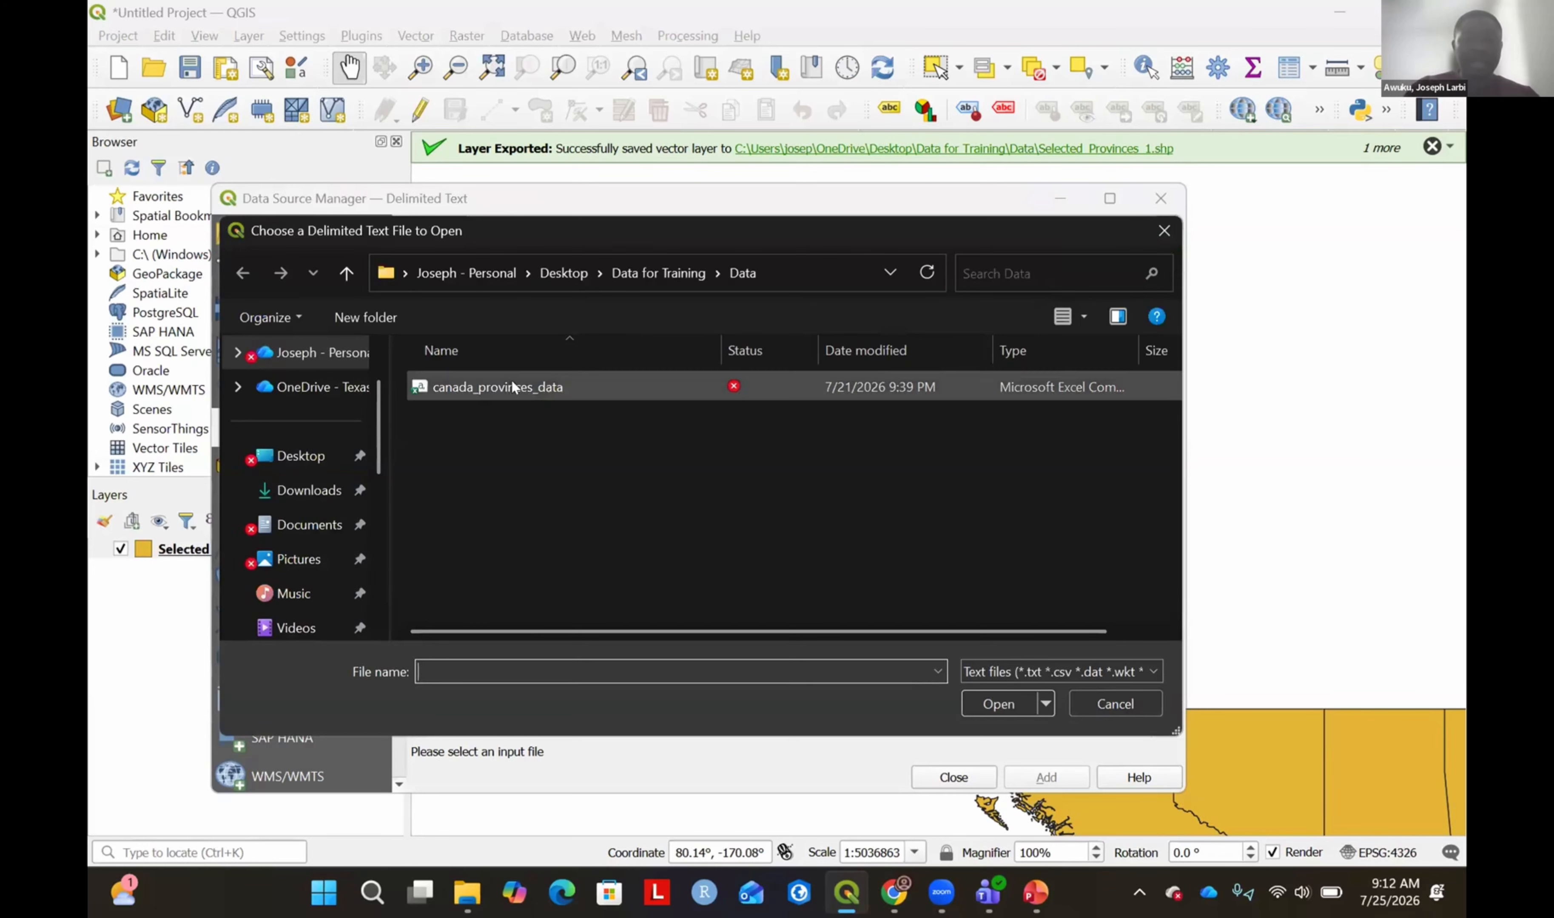
{"action": "left_click", "coordinate": [424, 393]}
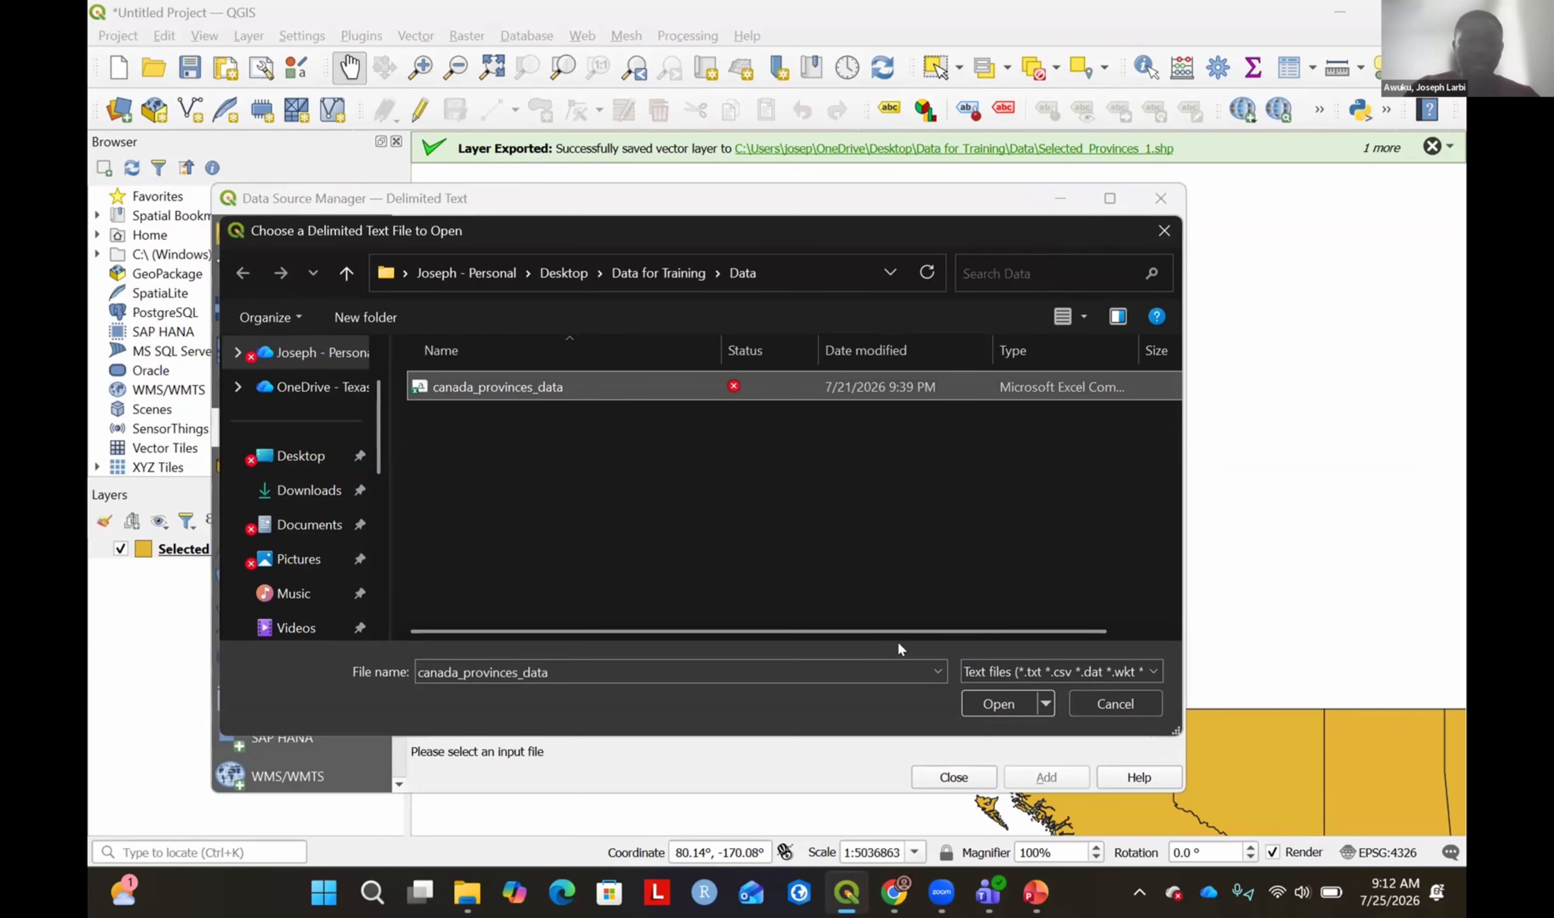
{"action": "left_click", "coordinate": [277, 455]}
{"action": "left_click", "coordinate": [519, 454]}
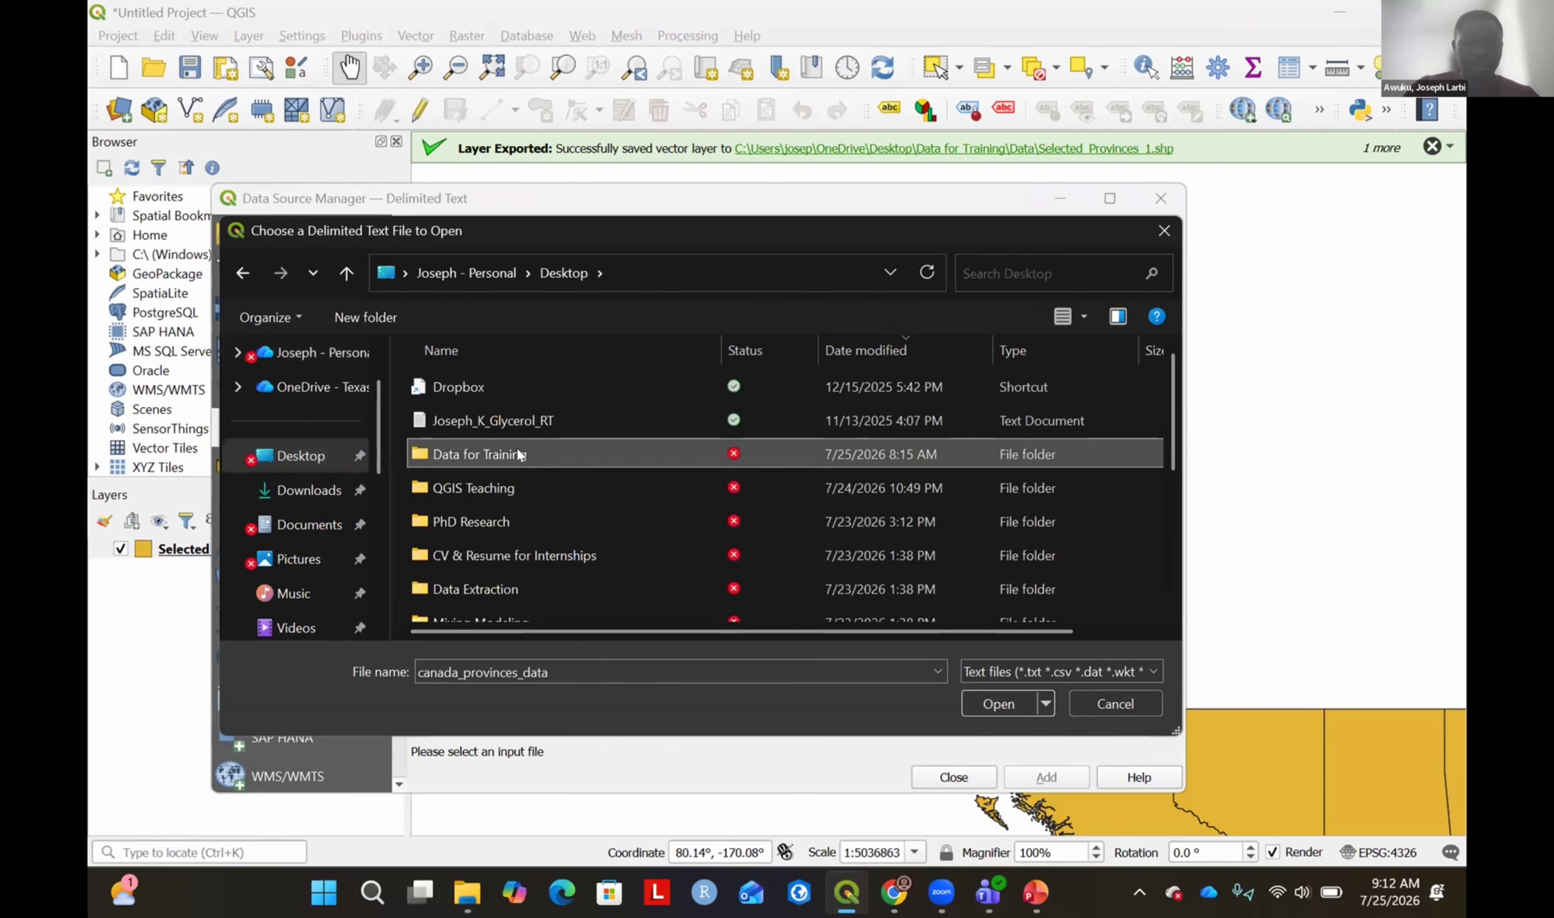
{"action": "double_click", "coordinate": [519, 442]}
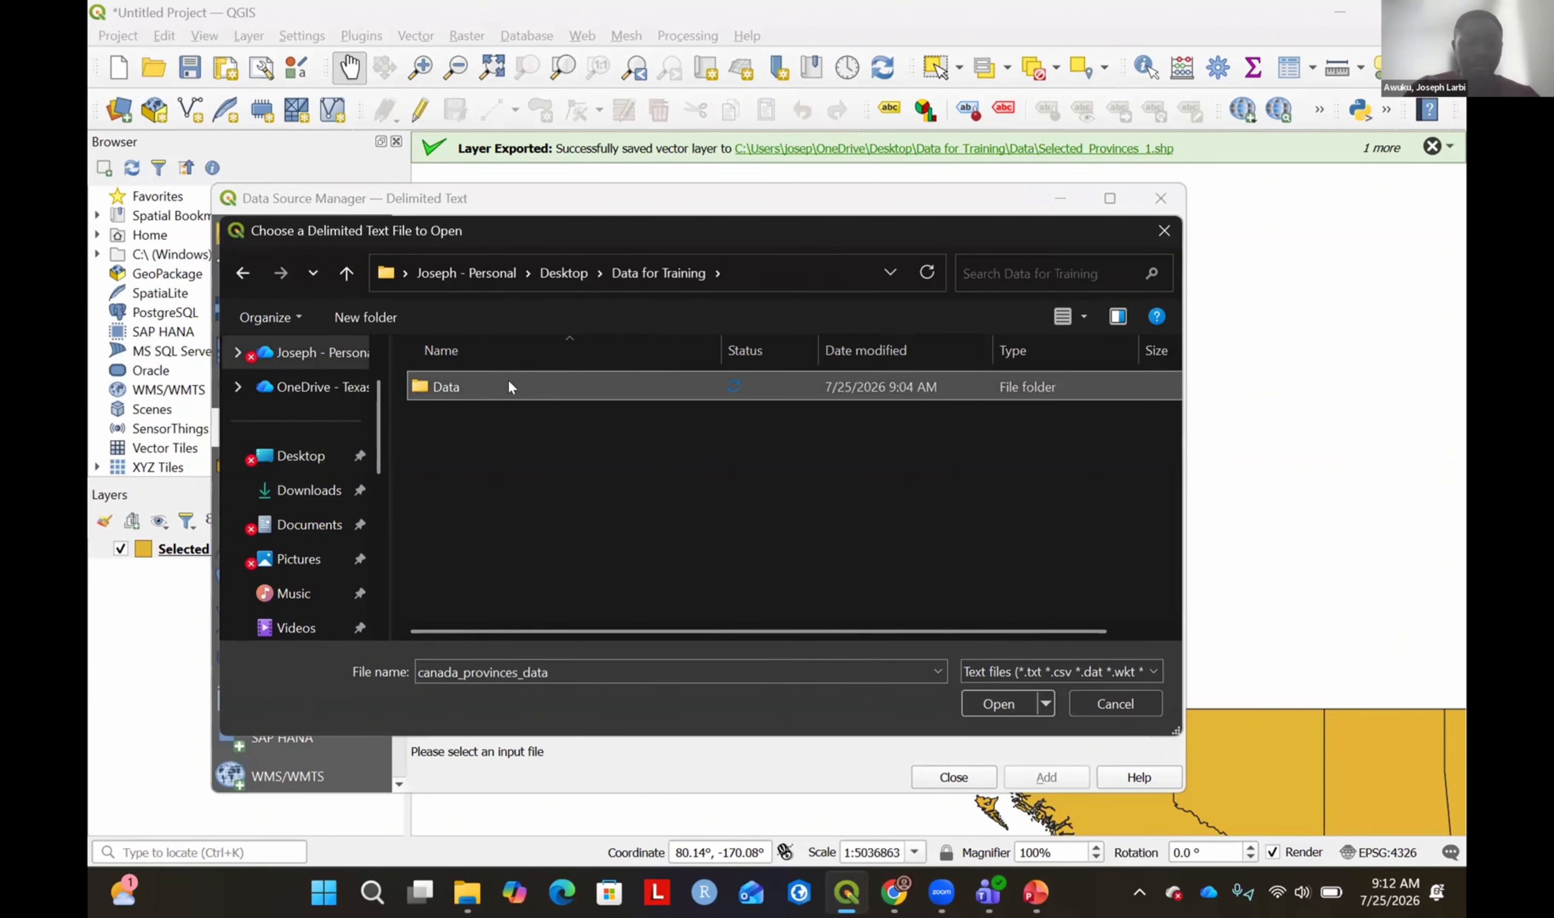
{"action": "double_click", "coordinate": [514, 386]}
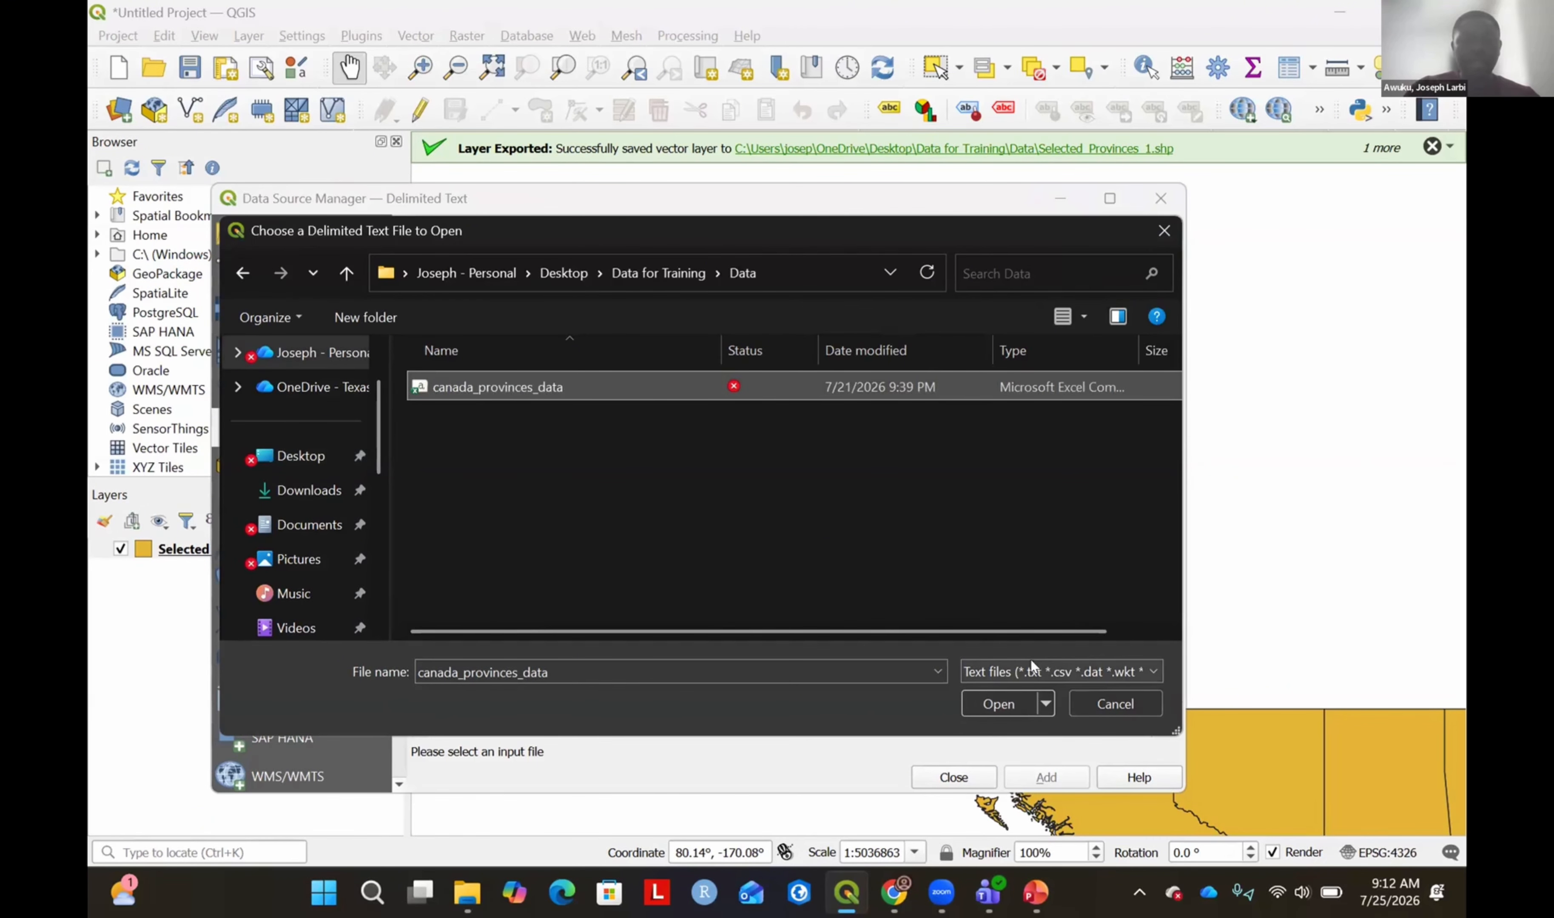
{"action": "left_click", "coordinate": [990, 704]}
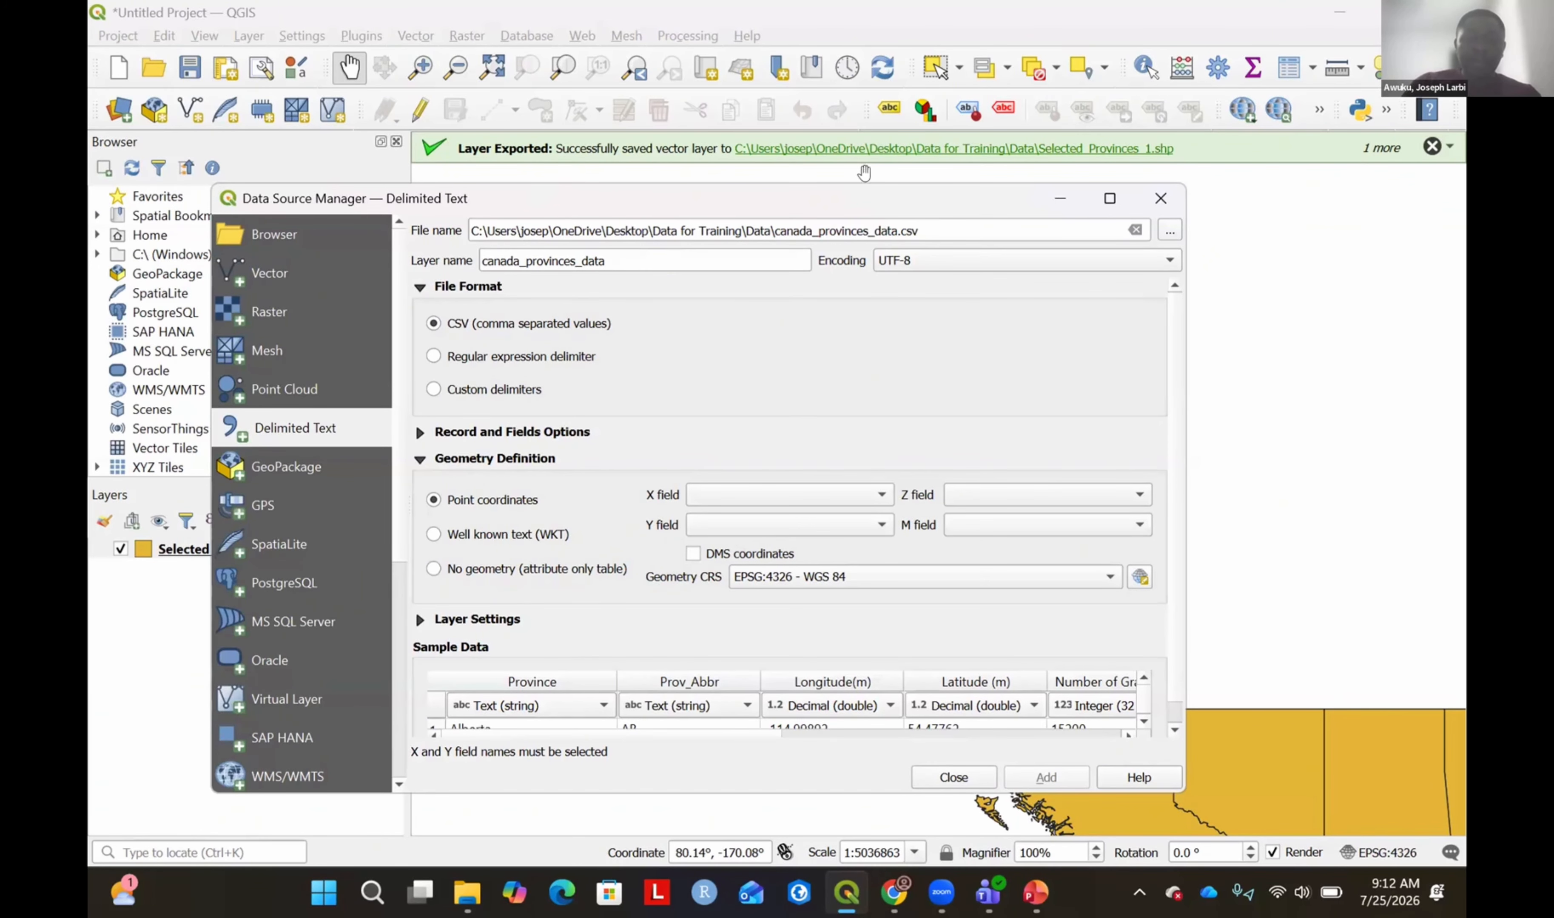
Define the point coordinates with Longitude(m) as the X field and Latitude (m) as the Y field.
{"action": "left_click_drag", "start_coordinate": [865, 173], "coordinate": [876, 192]}
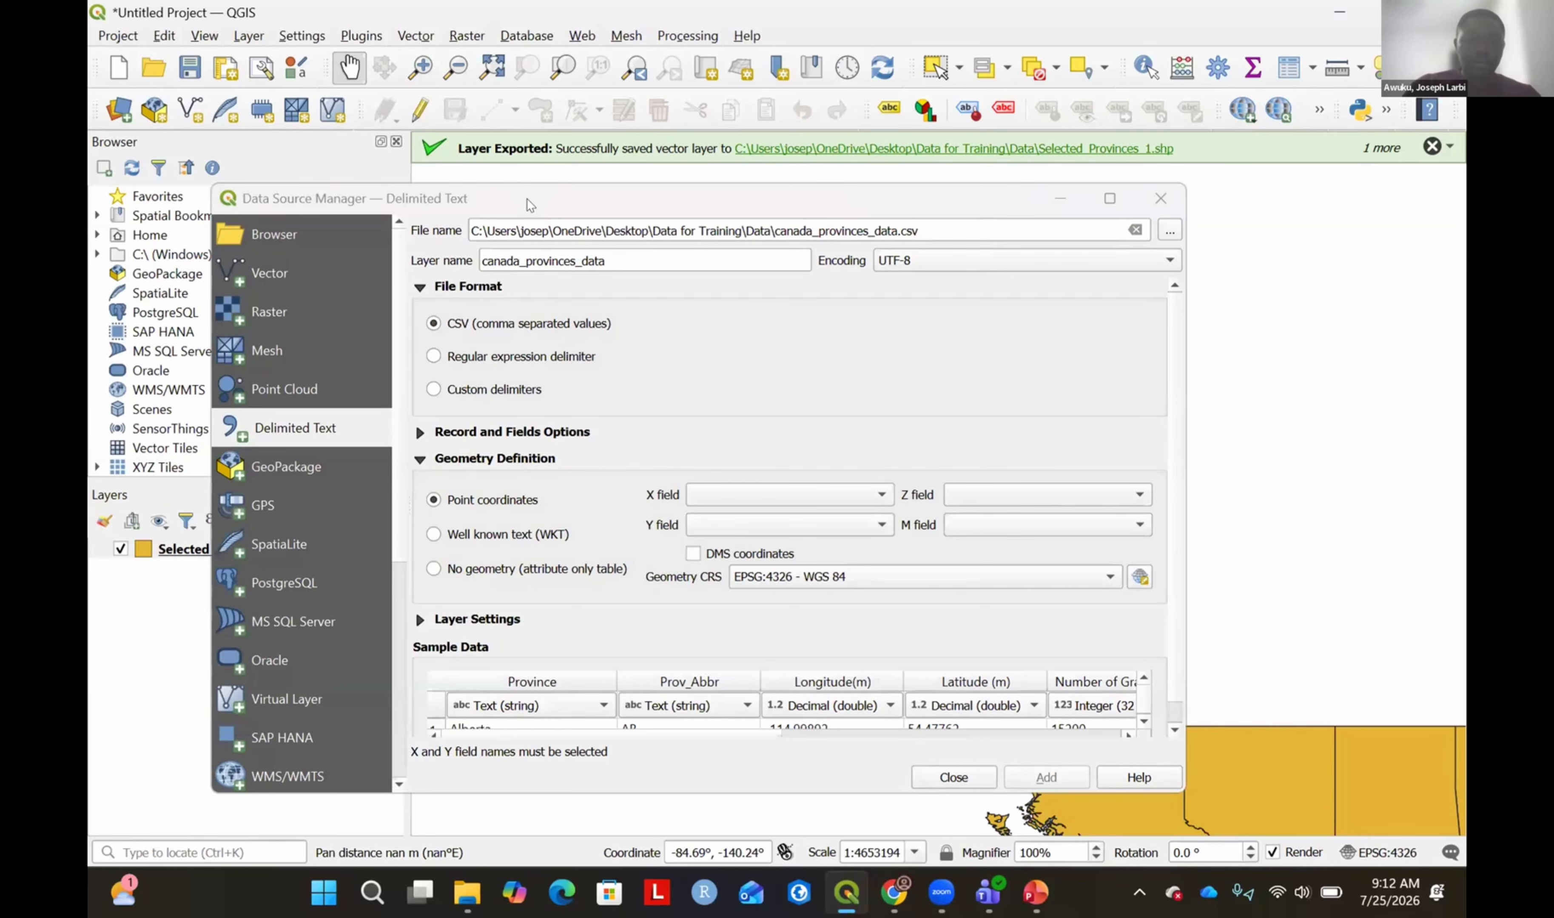
{"action": "left_click_drag", "start_coordinate": [526, 198], "coordinate": [544, 123]}
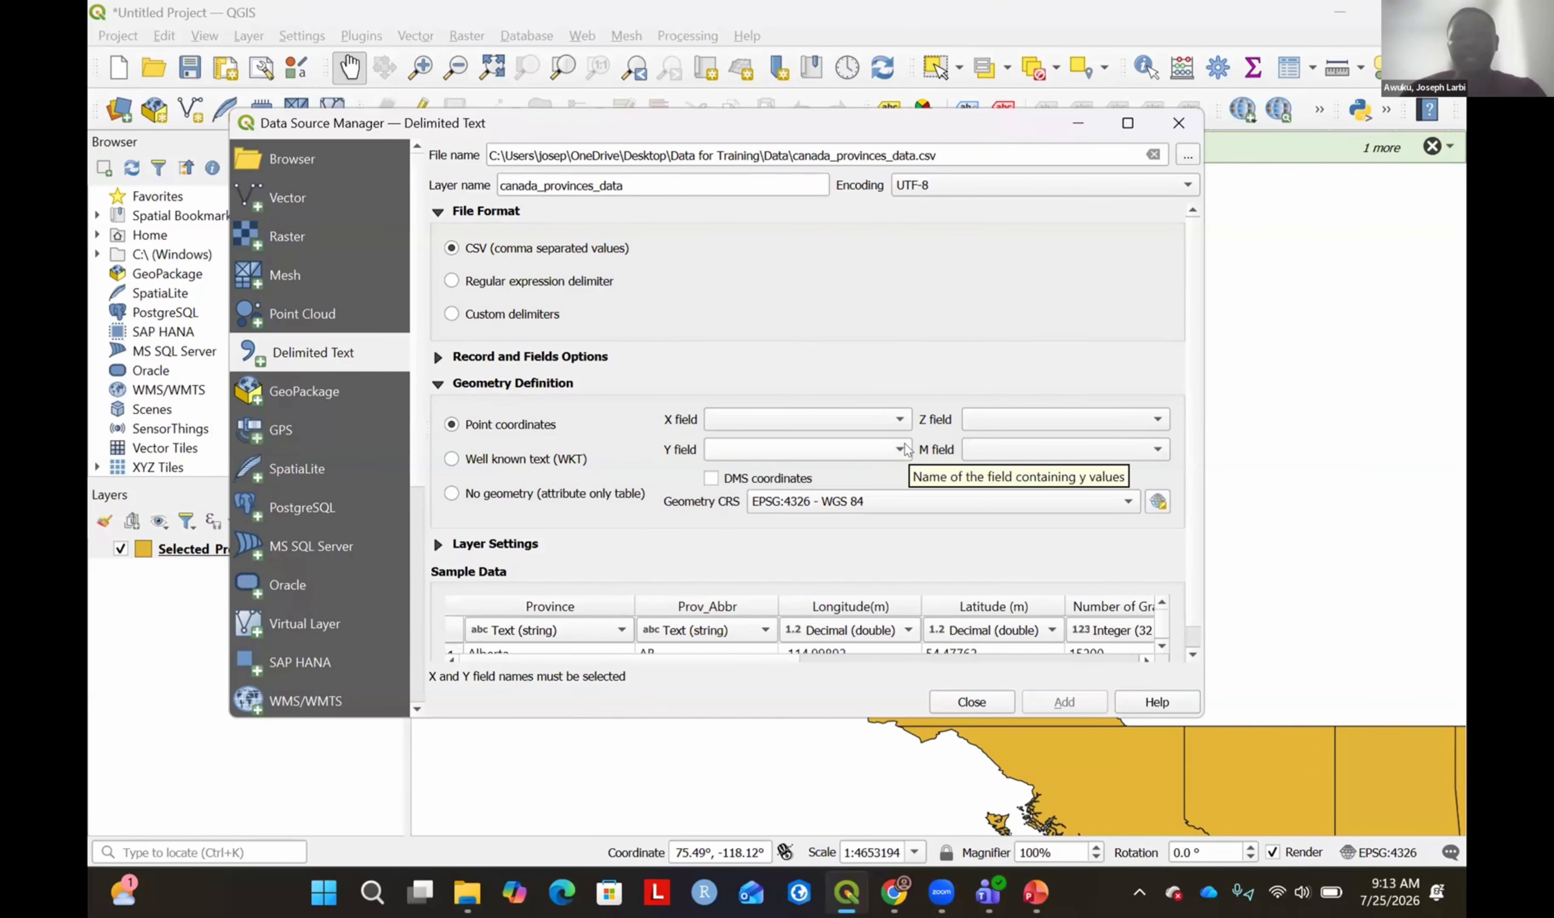
{"action": "left_click", "coordinate": [1154, 420]}
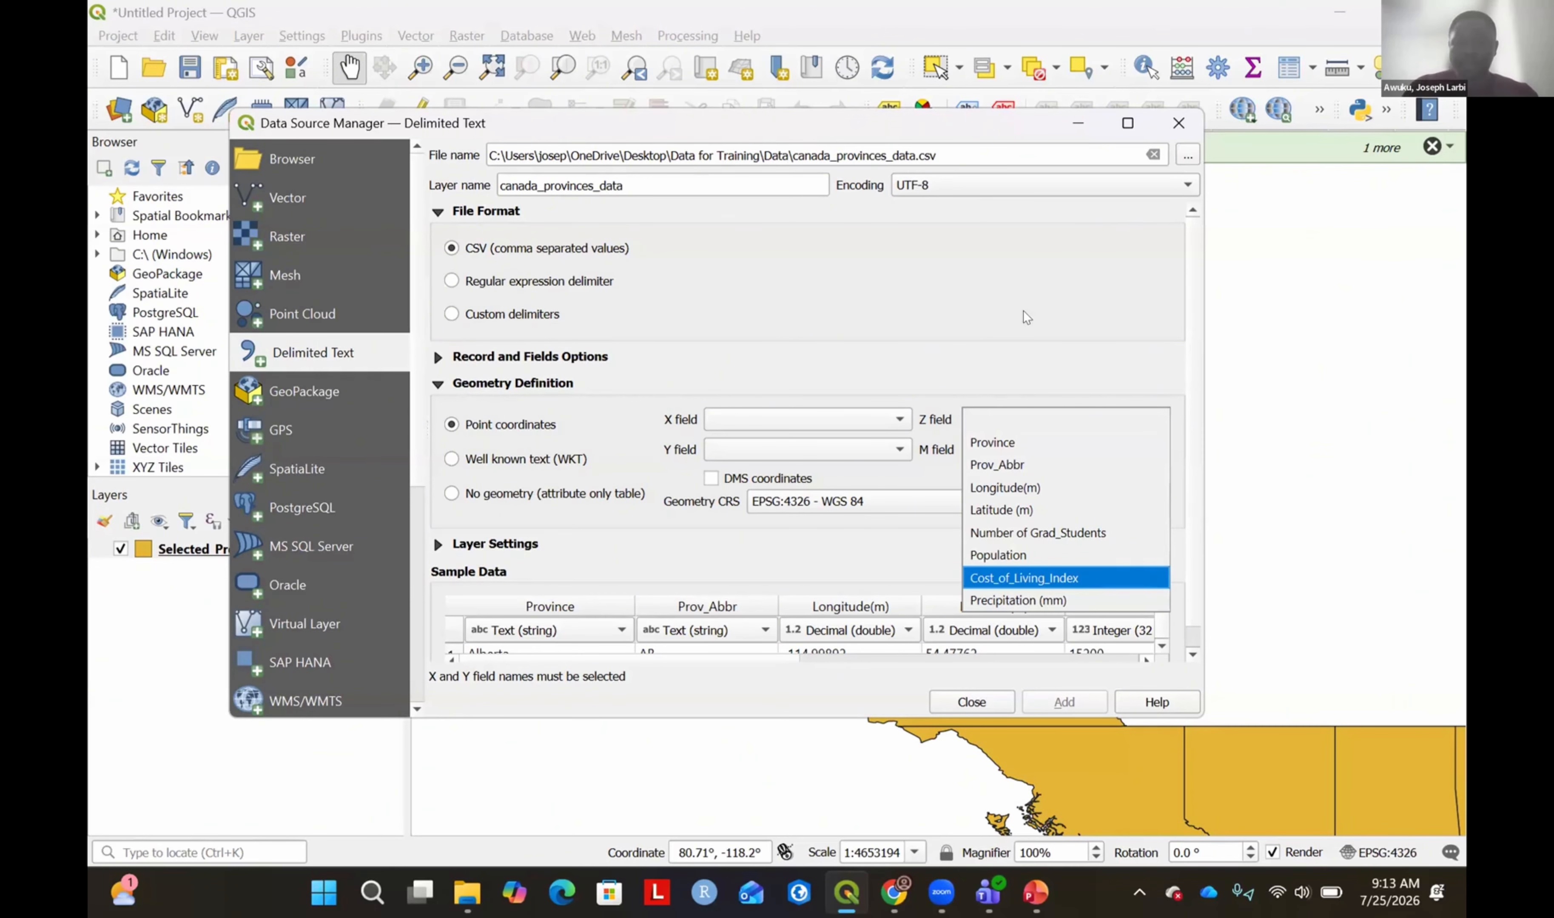
{"action": "left_click", "coordinate": [733, 431]}
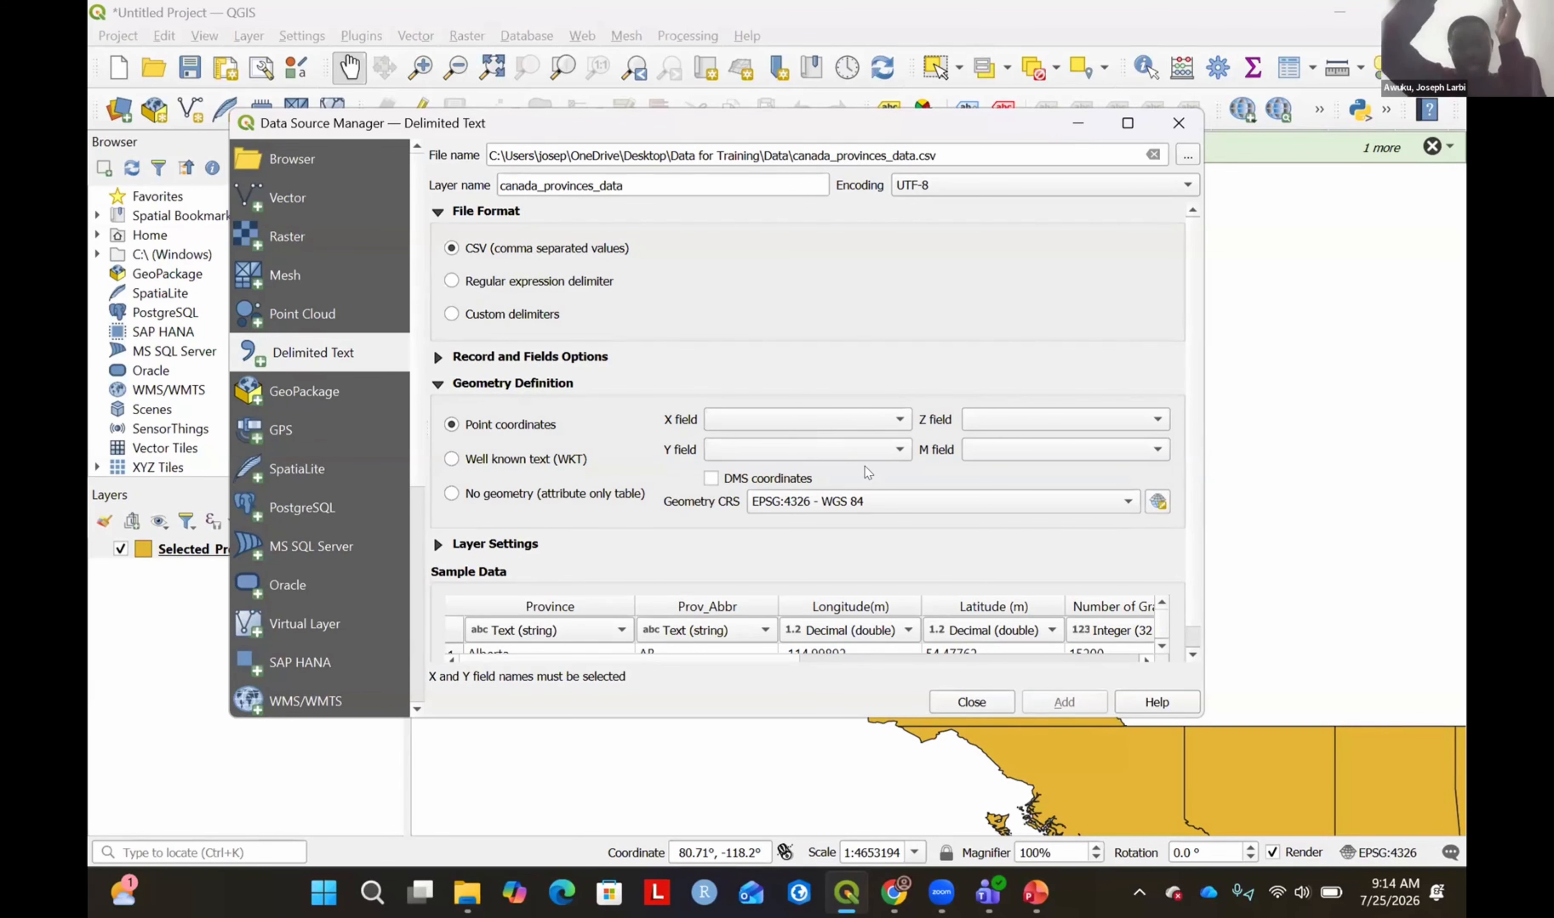
{"action": "left_click", "coordinate": [898, 420]}
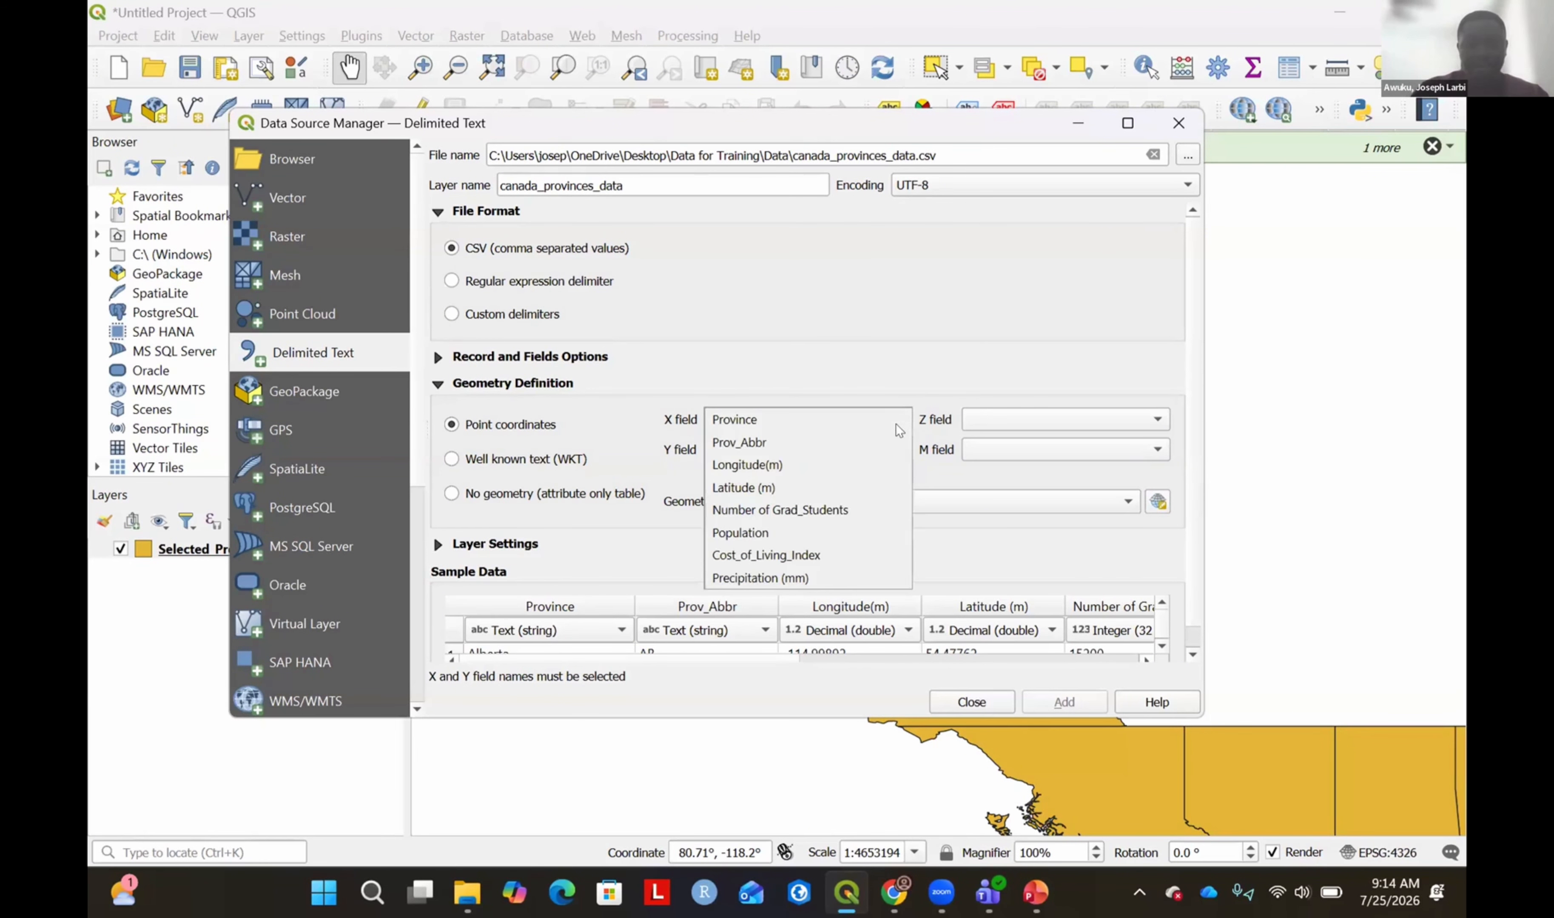
{"action": "left_click", "coordinate": [791, 463]}
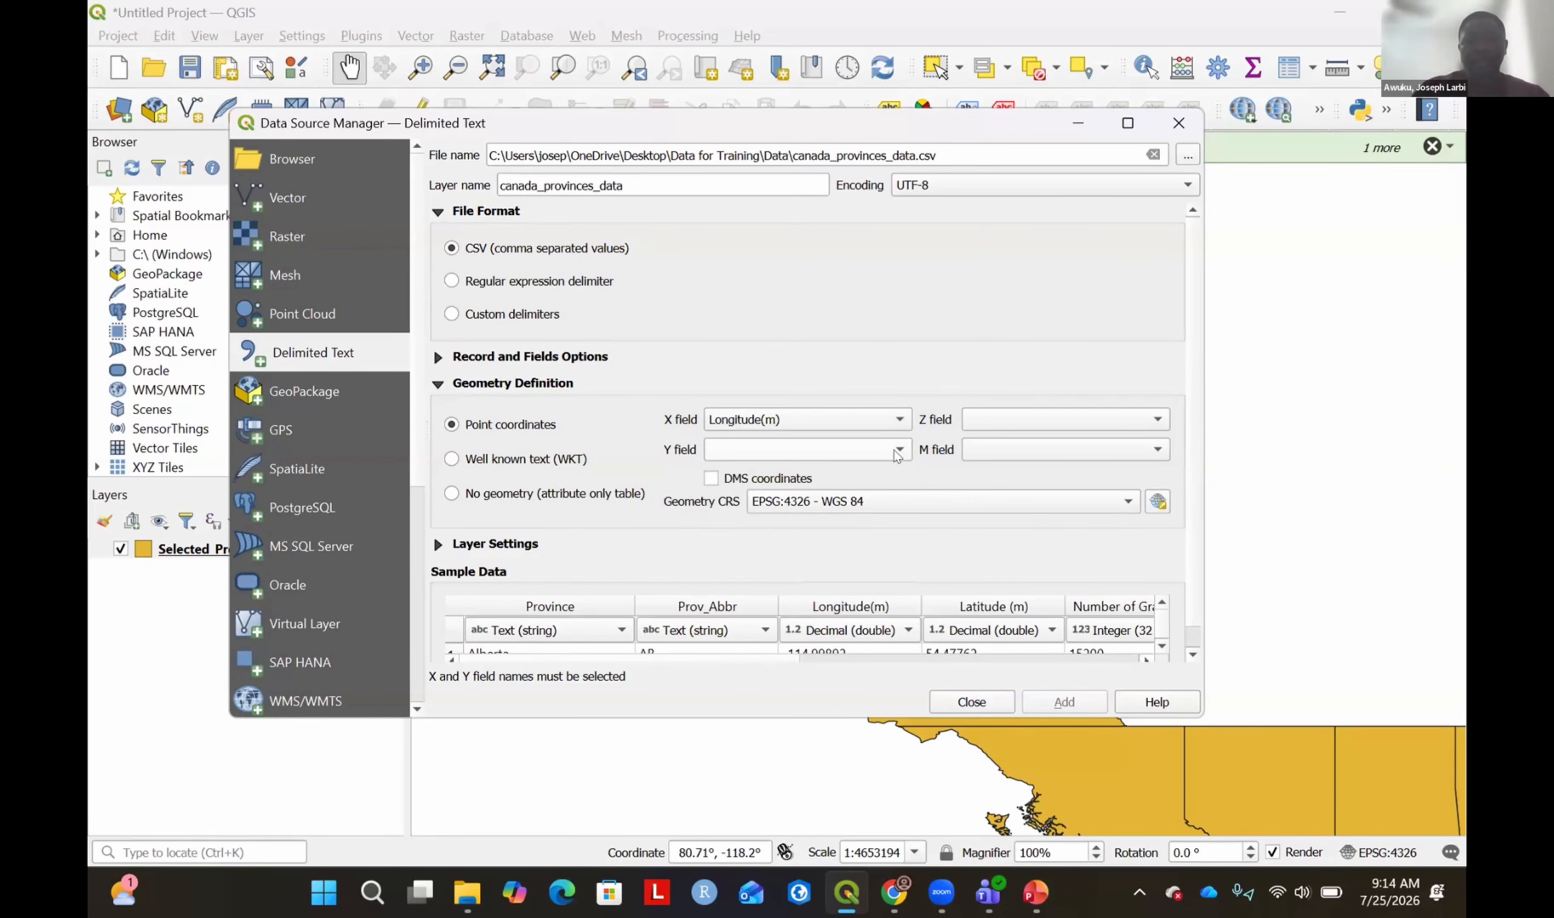
{"action": "left_click", "coordinate": [897, 451]}
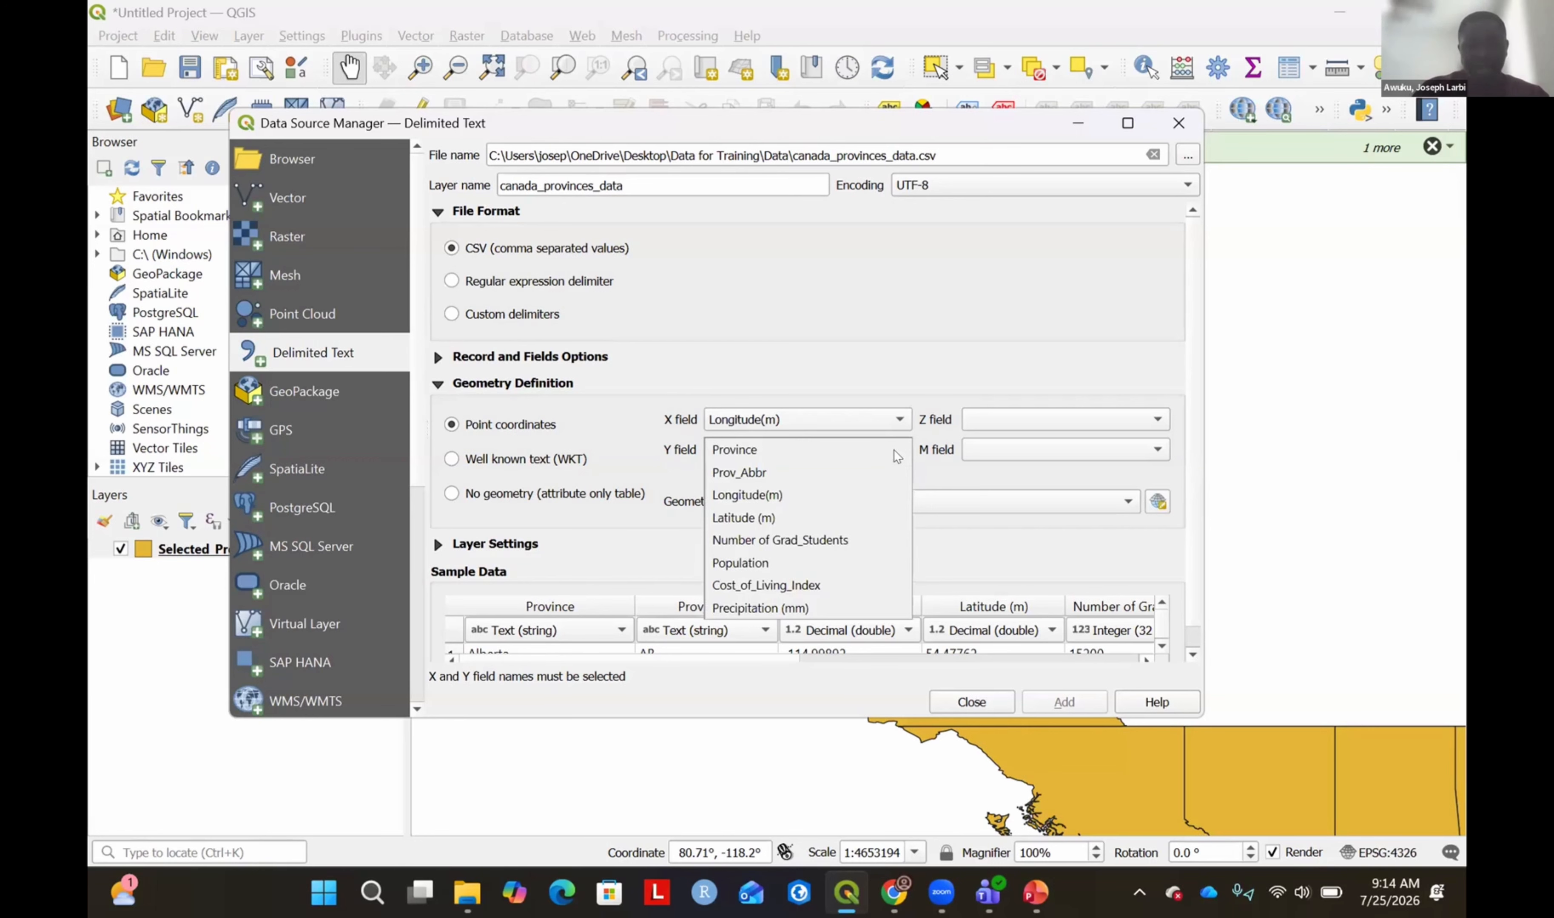
{"action": "left_click", "coordinate": [770, 518]}
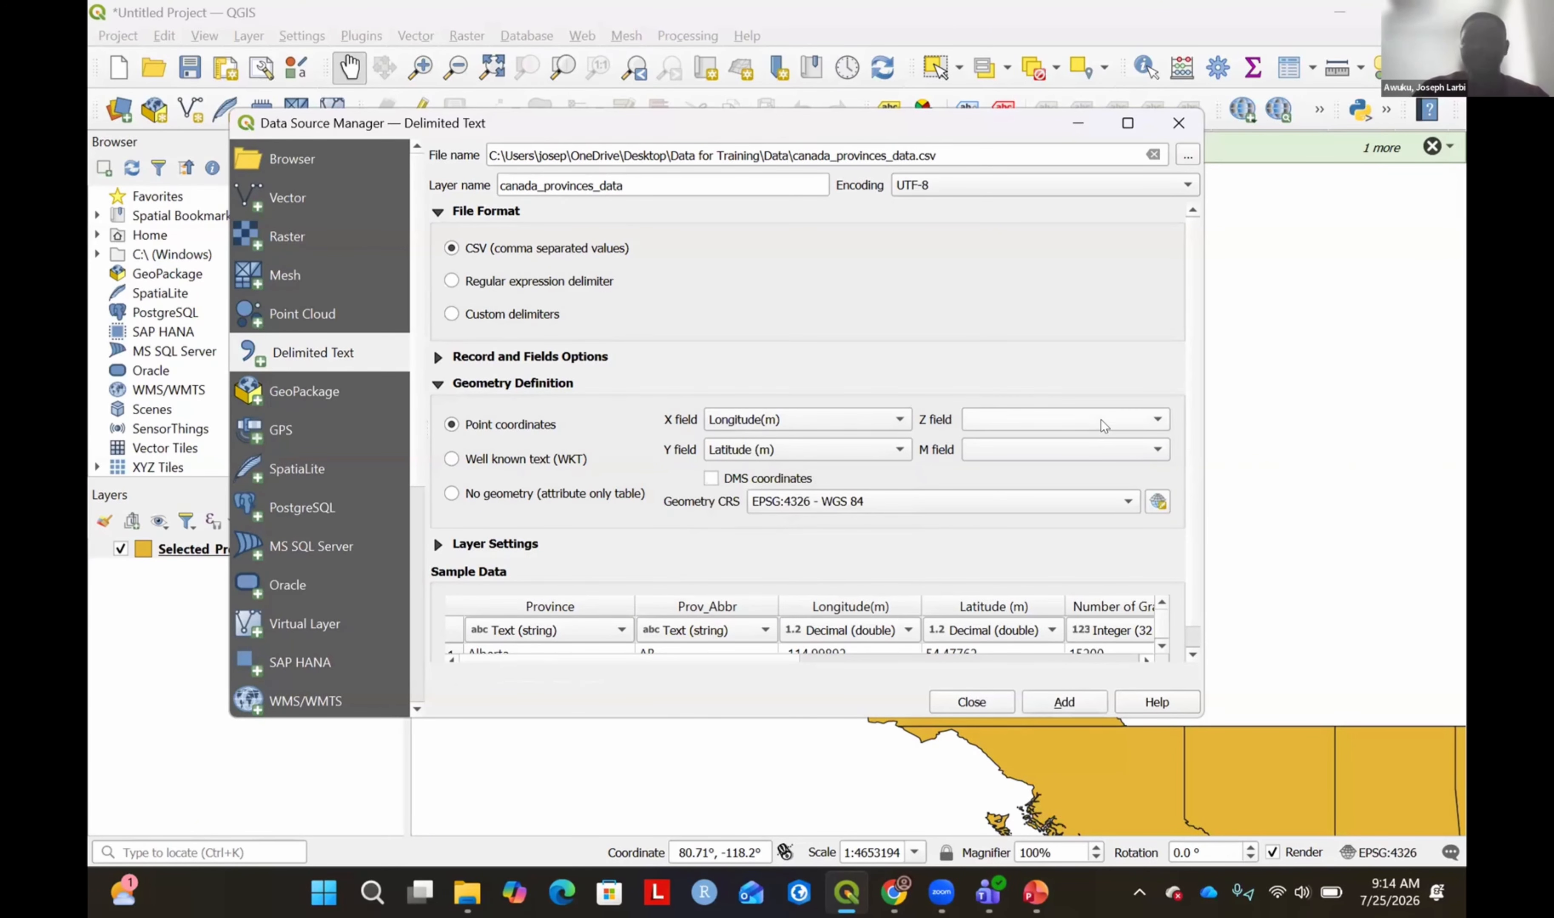
Set the Z field to Number of Grad_Students and add the delimited text layer to the map.
{"action": "left_click", "coordinate": [1100, 424]}
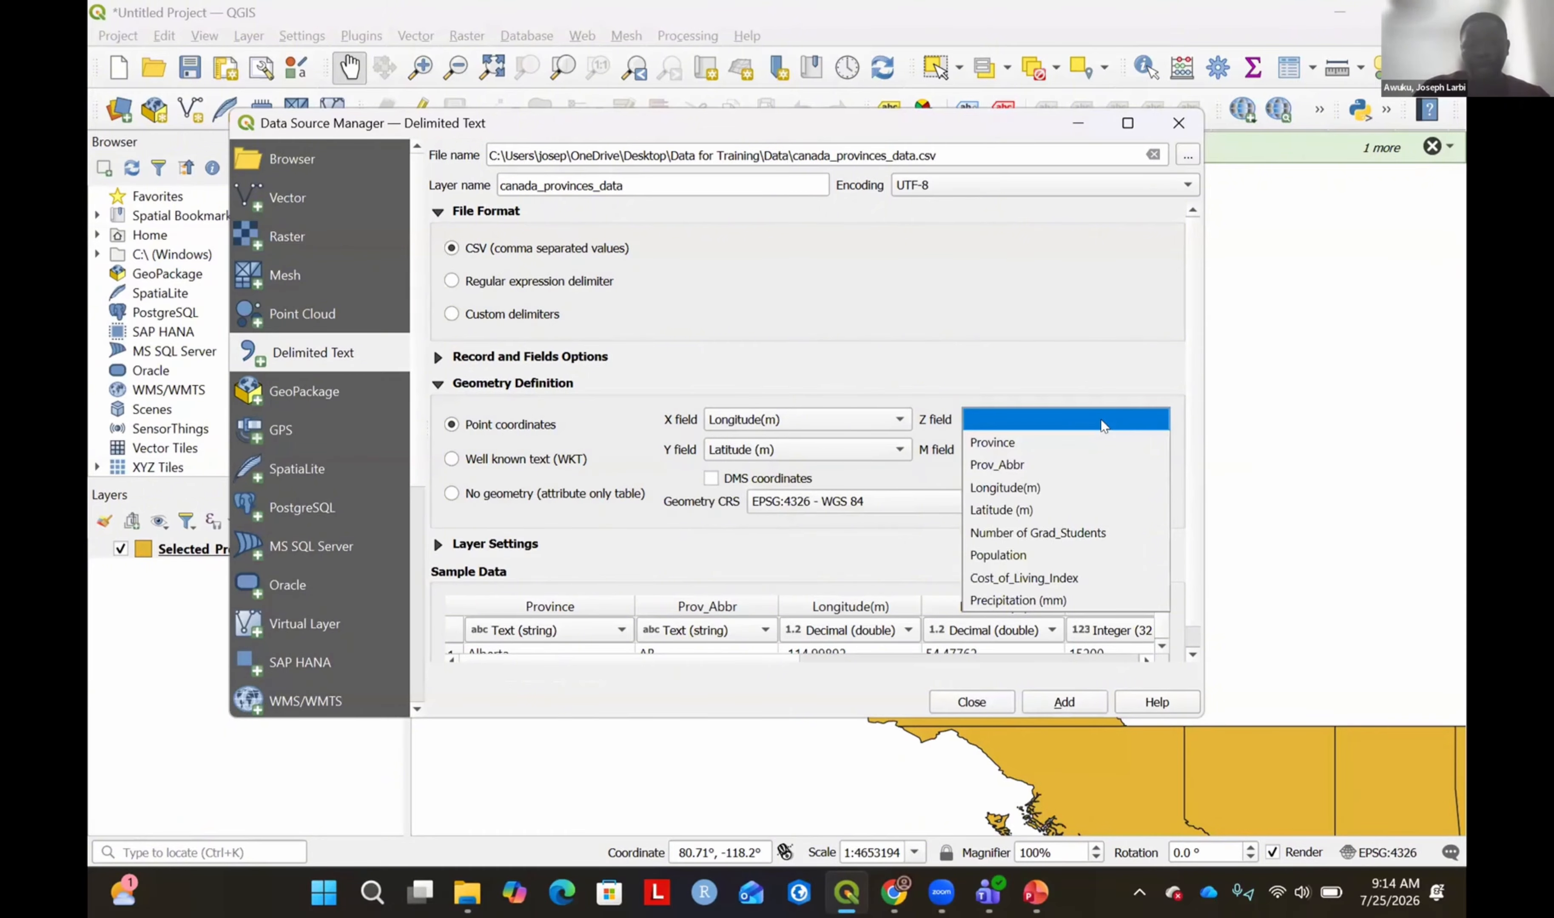
{"action": "left_click", "coordinate": [1096, 535]}
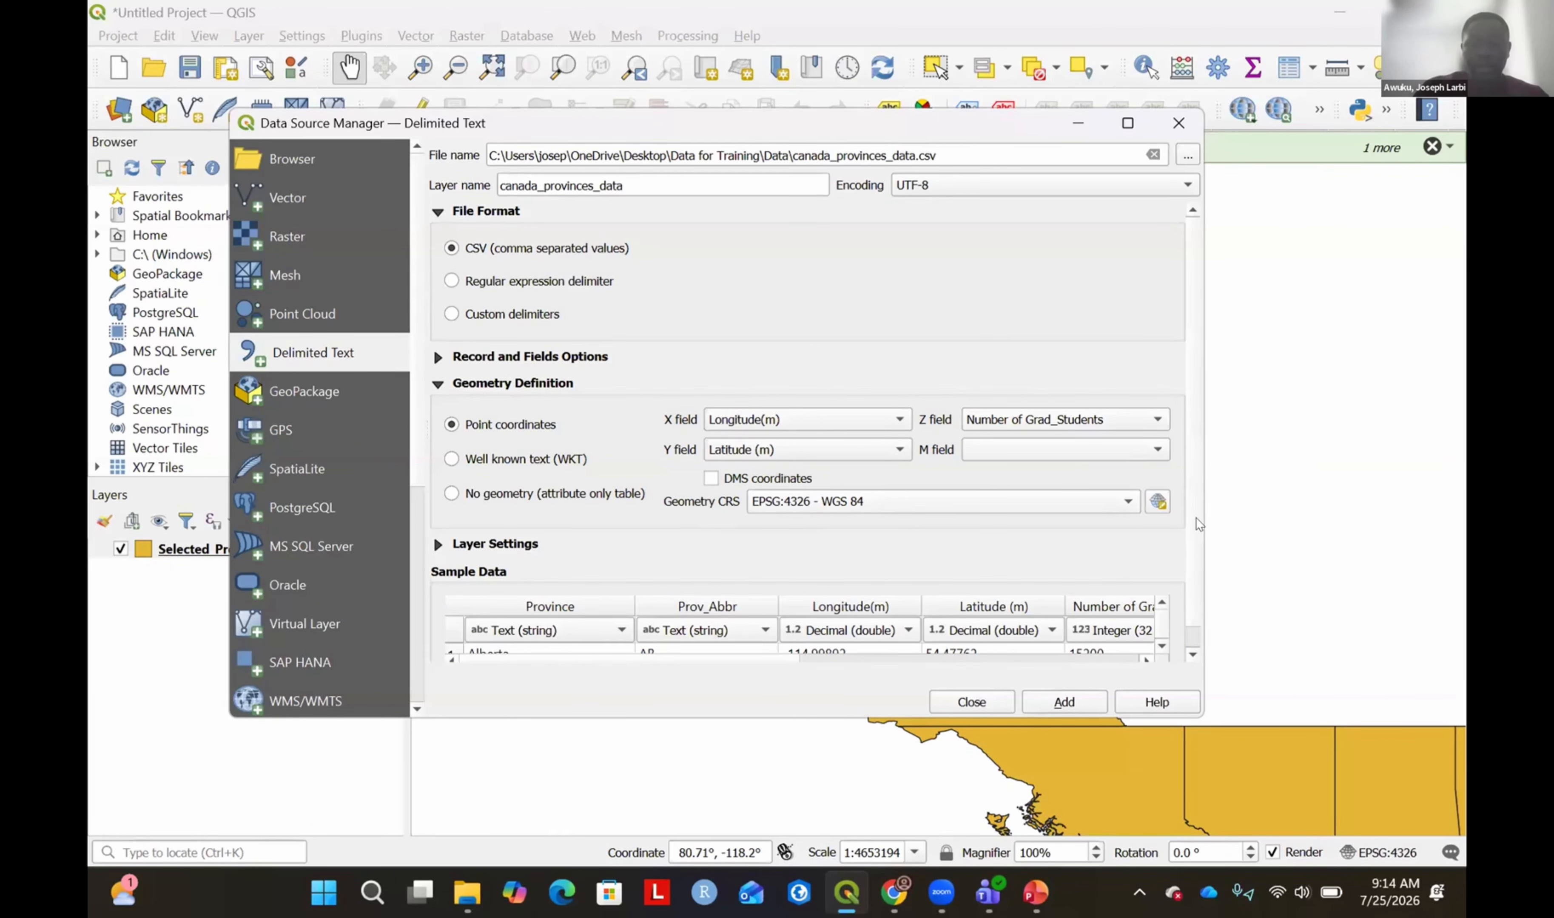
{"action": "left_click", "coordinate": [1065, 704]}
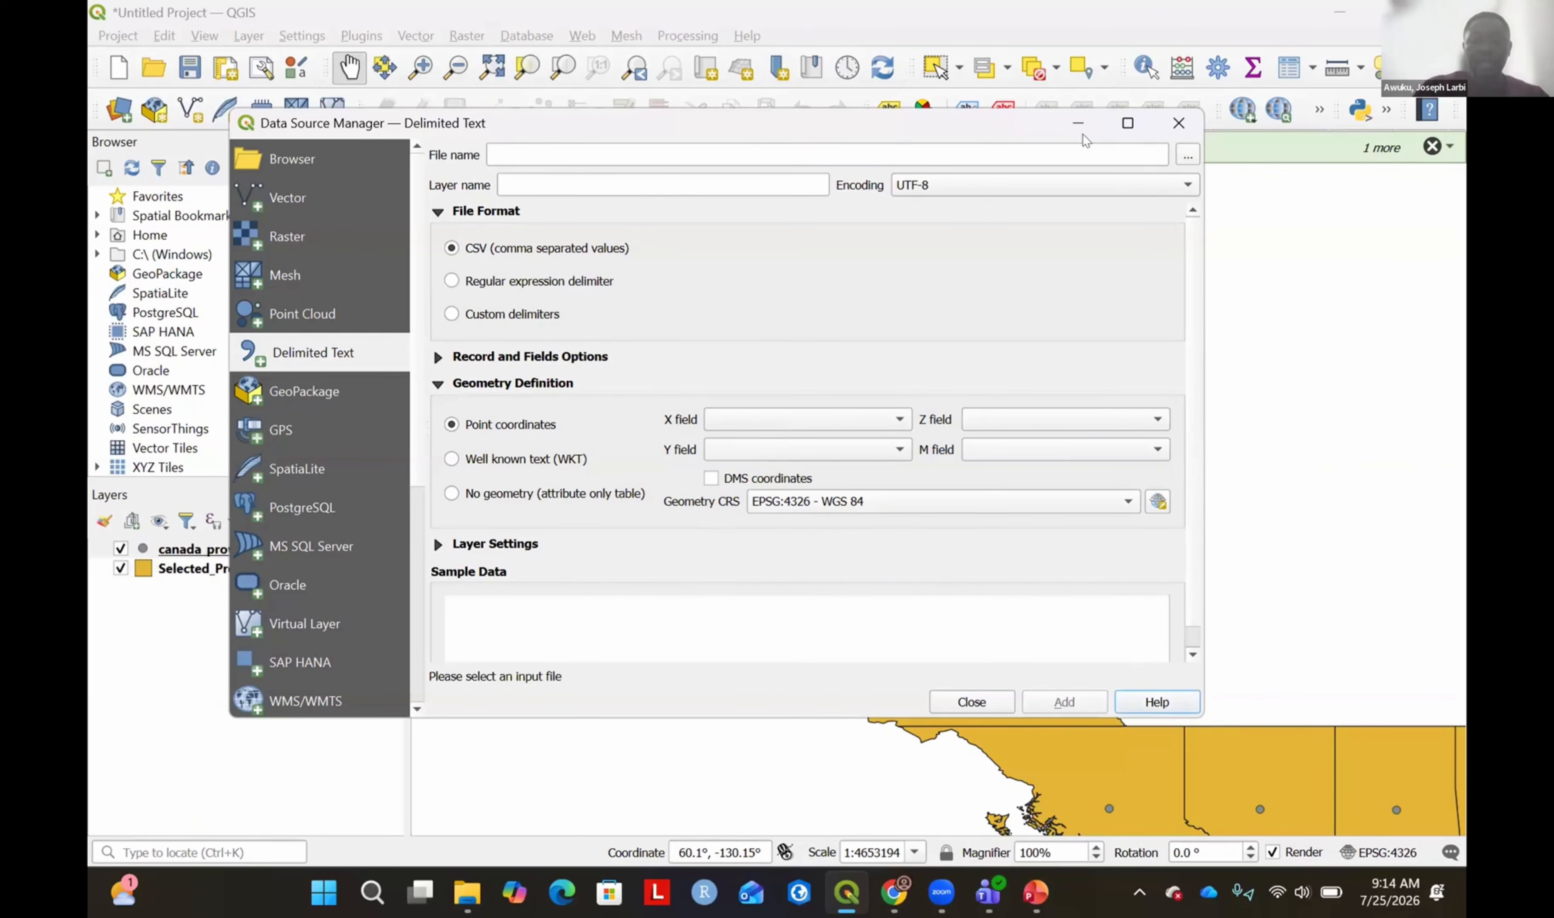
Minimise the Data Source Manager and frame the selected provinces with their data points on the map.
{"action": "left_click", "coordinate": [1077, 122]}
{"action": "left_click_drag", "start_coordinate": [1189, 503], "coordinate": [1115, 503]}
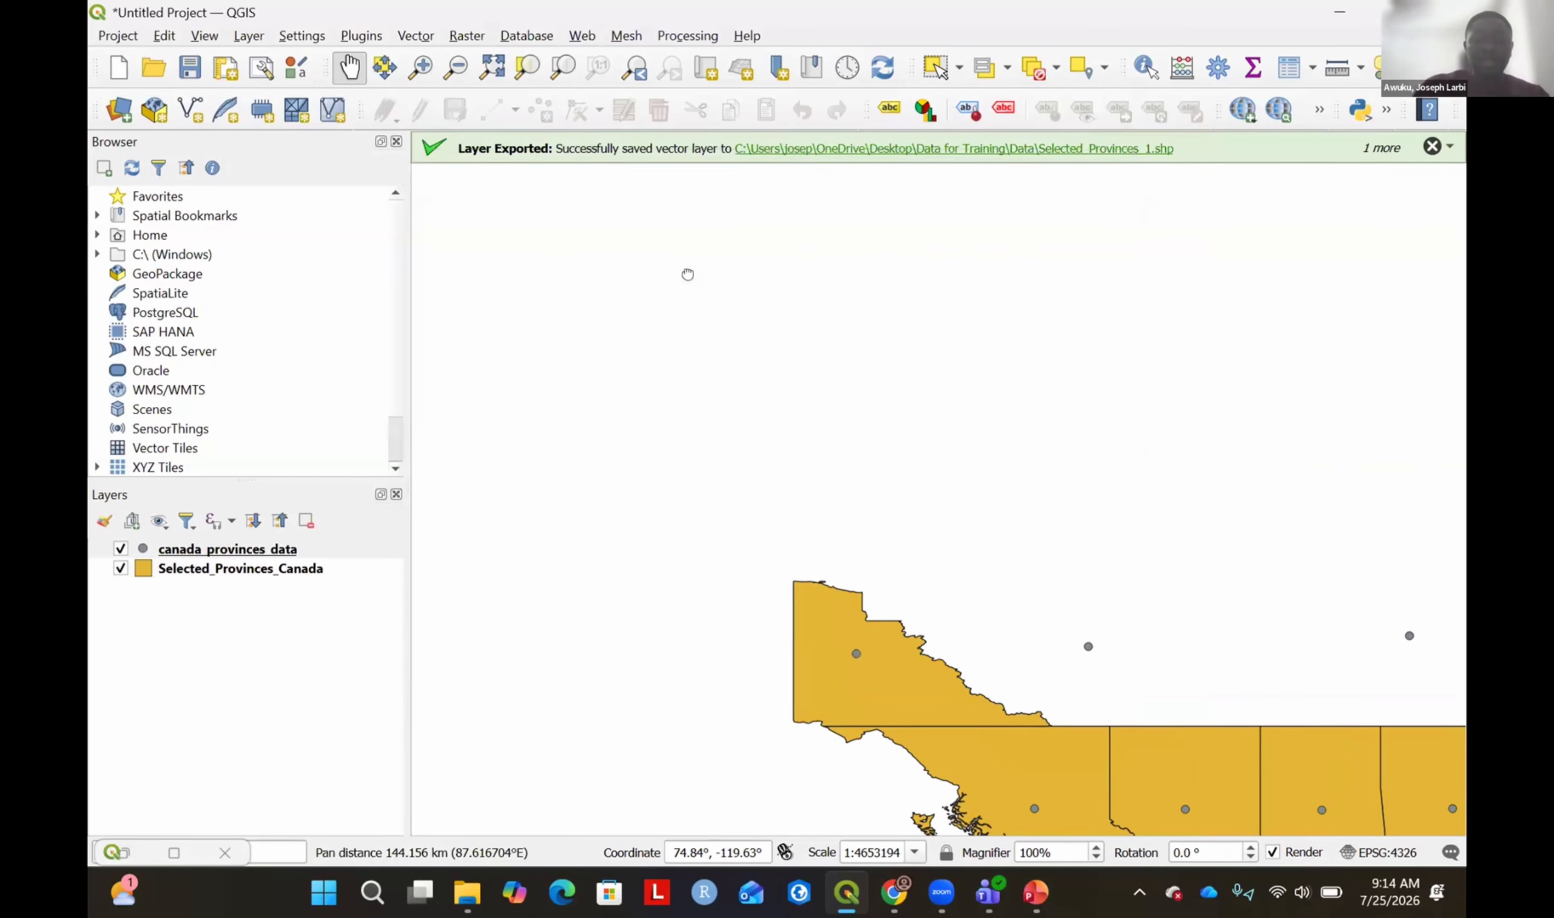
{"action": "left_click_drag", "start_coordinate": [831, 287], "coordinate": [784, 232]}
{"action": "left_click_drag", "start_coordinate": [890, 284], "coordinate": [895, 234]}
{"action": "left_click_drag", "start_coordinate": [851, 349], "coordinate": [879, 357]}
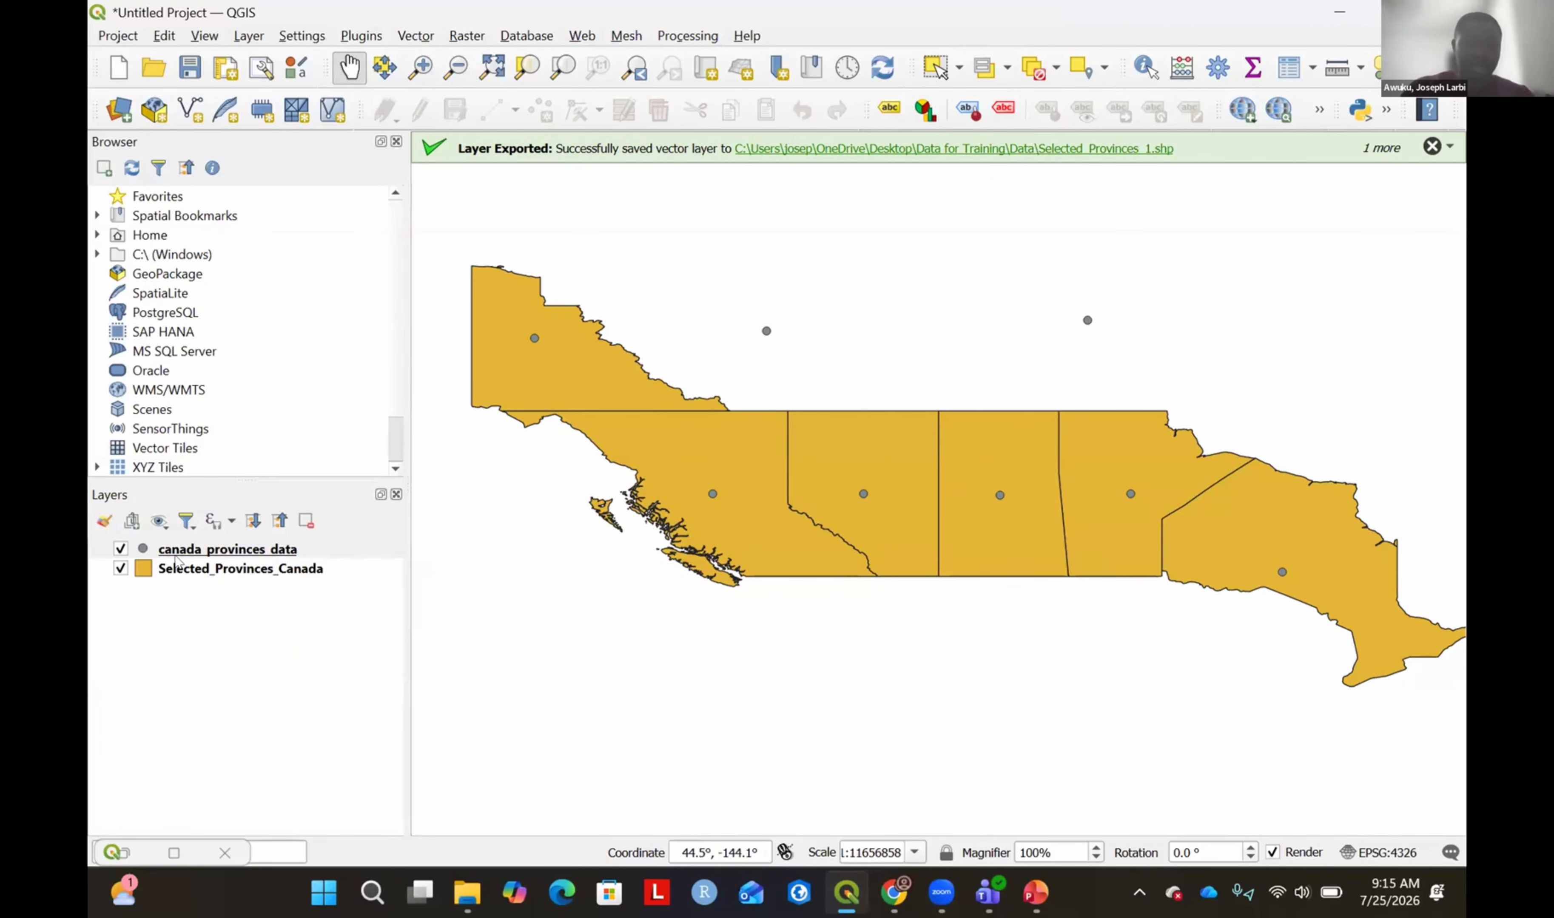
Select Alberta, British Columbia, Manitoba, Ontario, Saskatchewan and Yukon in the canada_provinces_data attribute table, then minimise it to check the points on the map.
{"action": "right_click", "coordinate": [188, 552]}
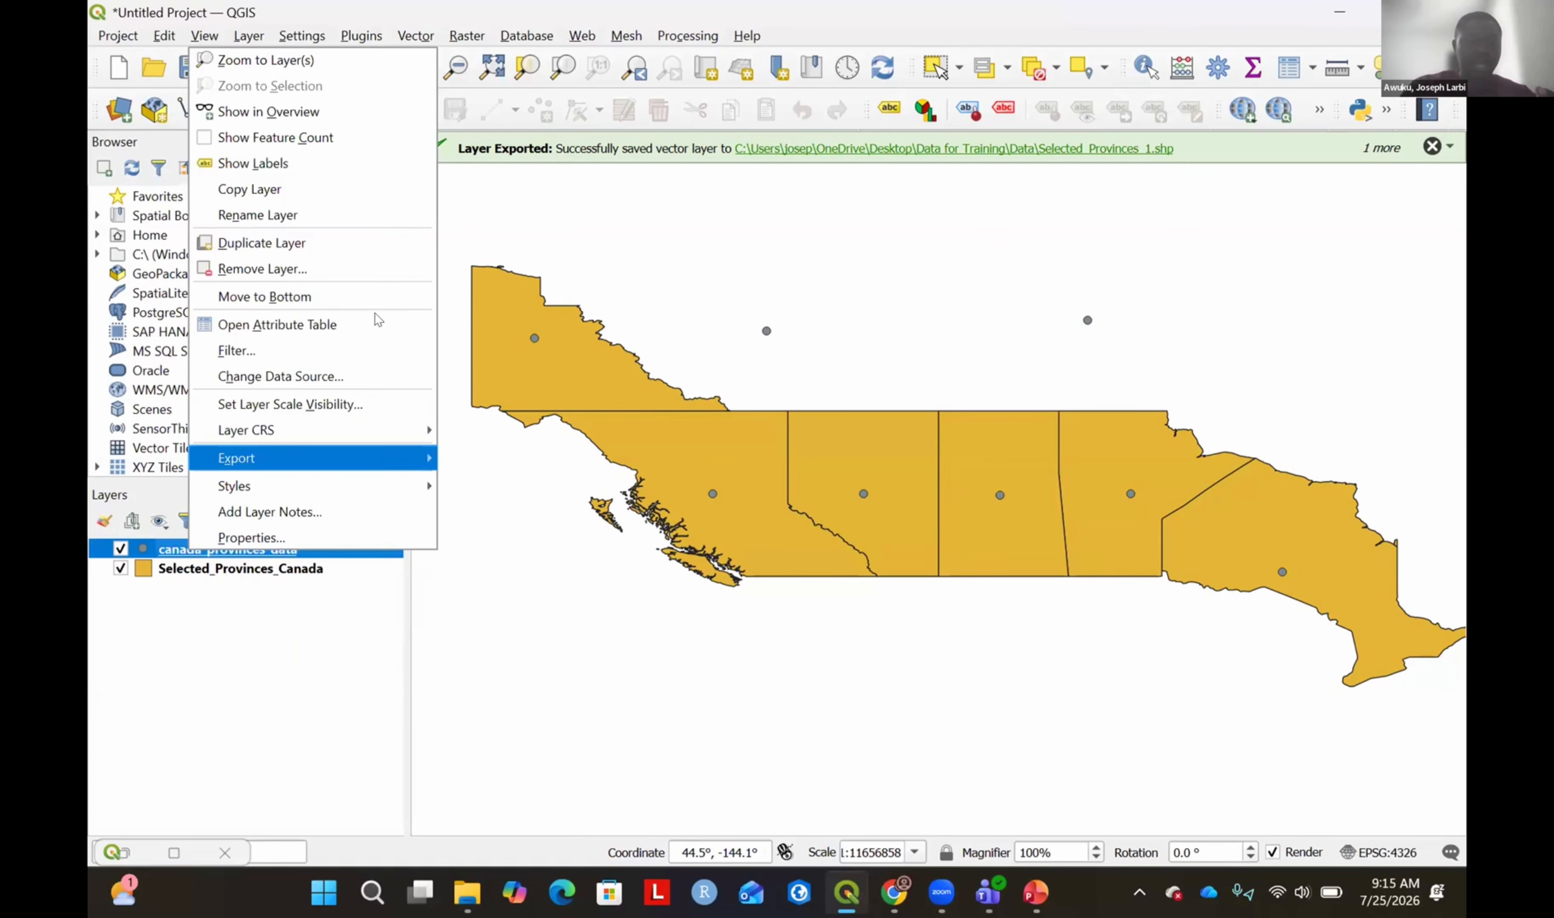
{"action": "left_click", "coordinate": [341, 325]}
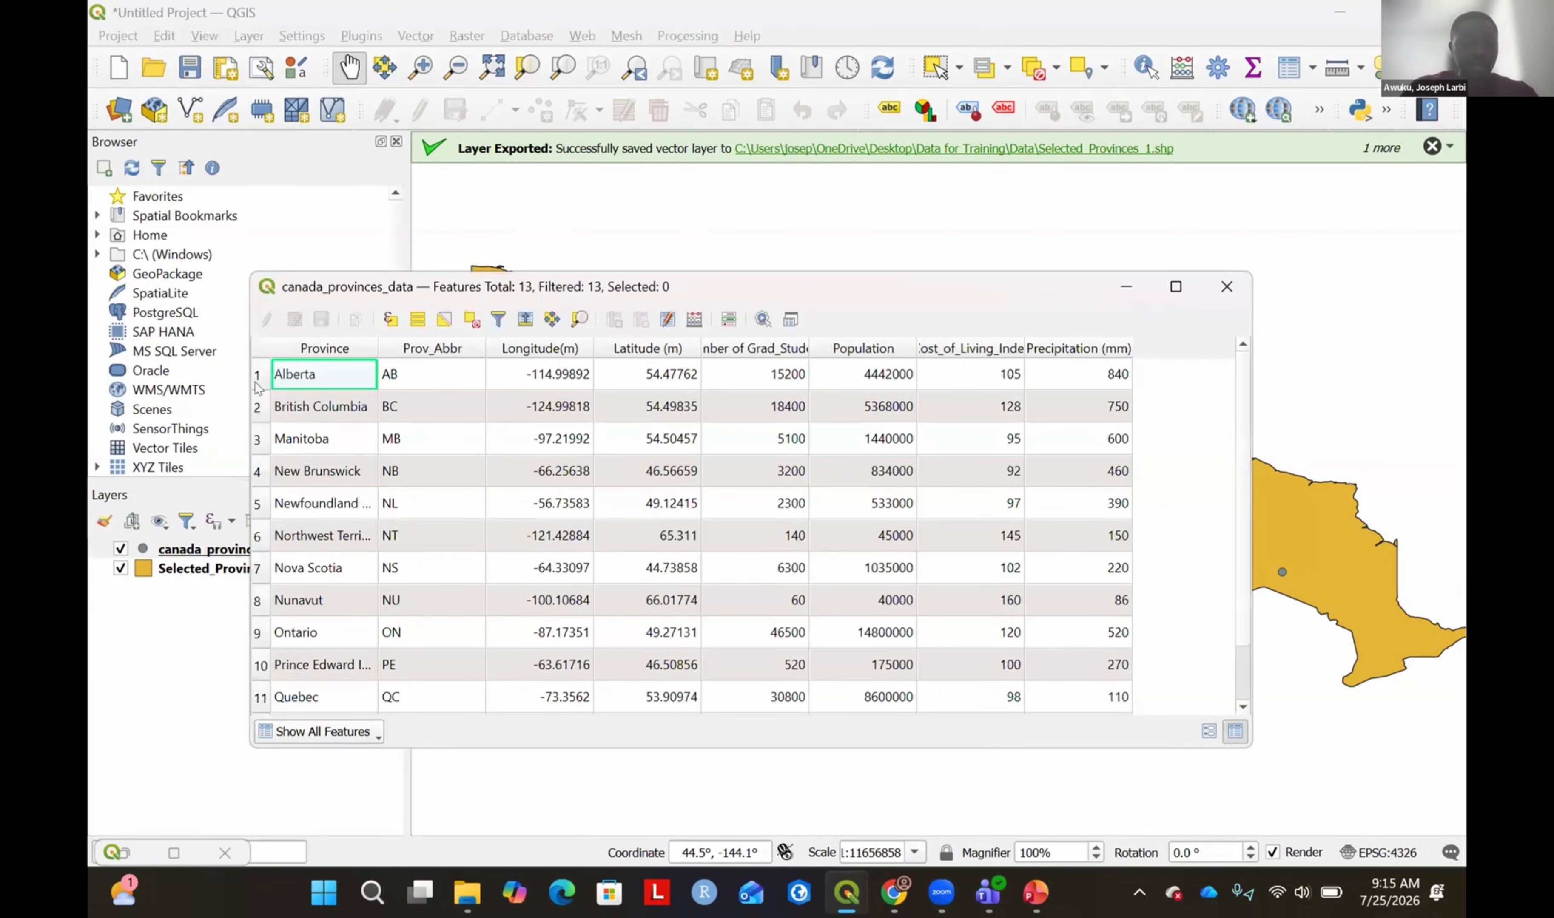
{"action": "left_click", "coordinate": [258, 377]}
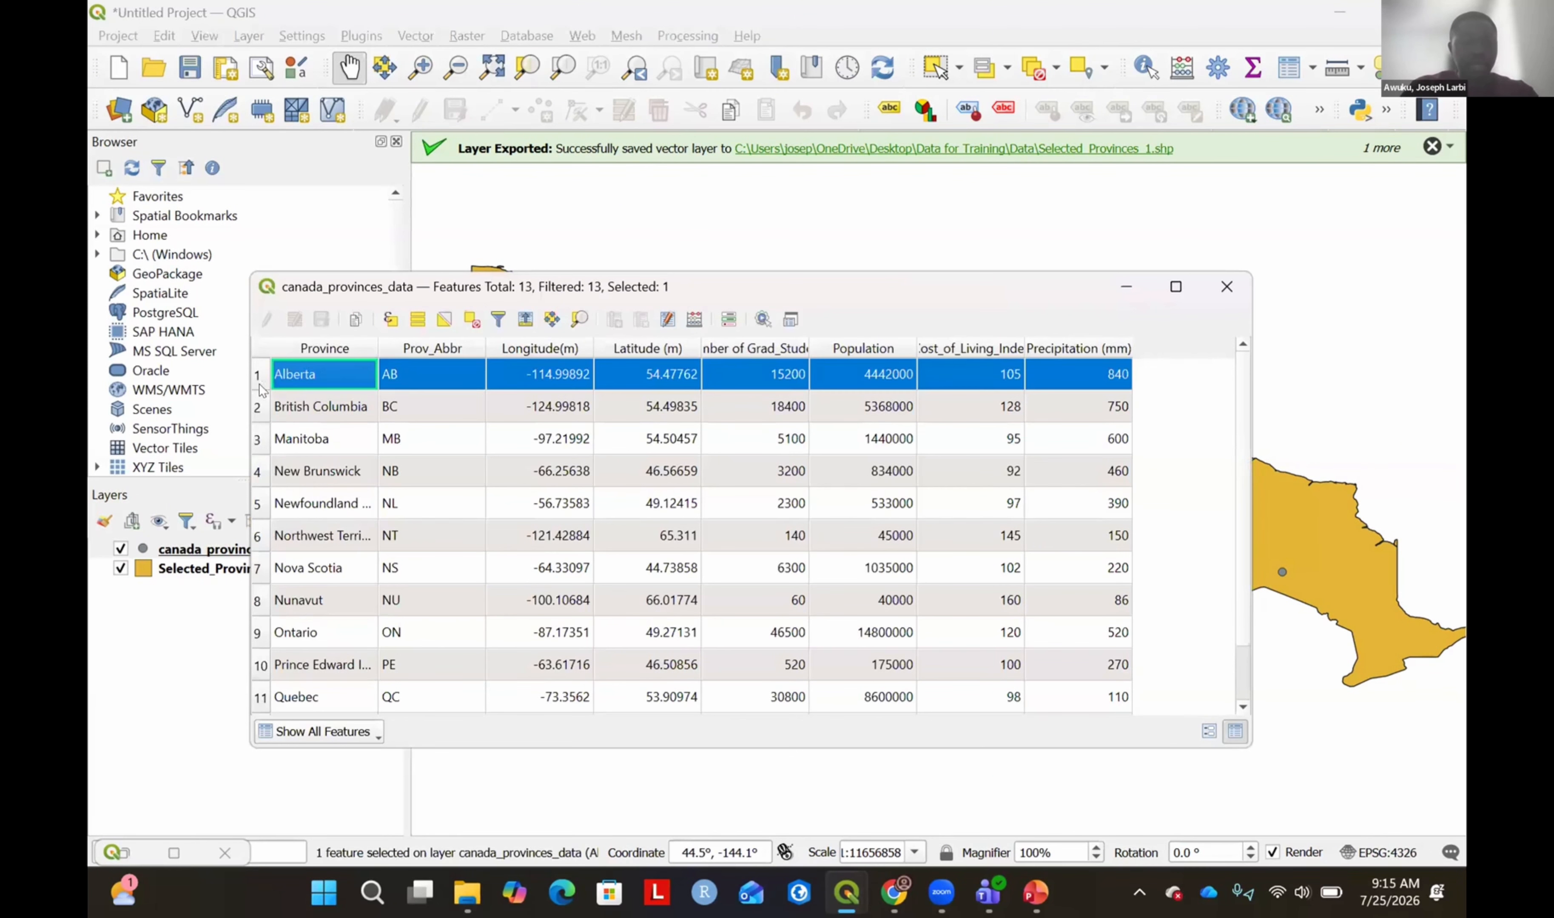
{"action": "left_click", "coordinate": [258, 409], "text": "ctrl"}
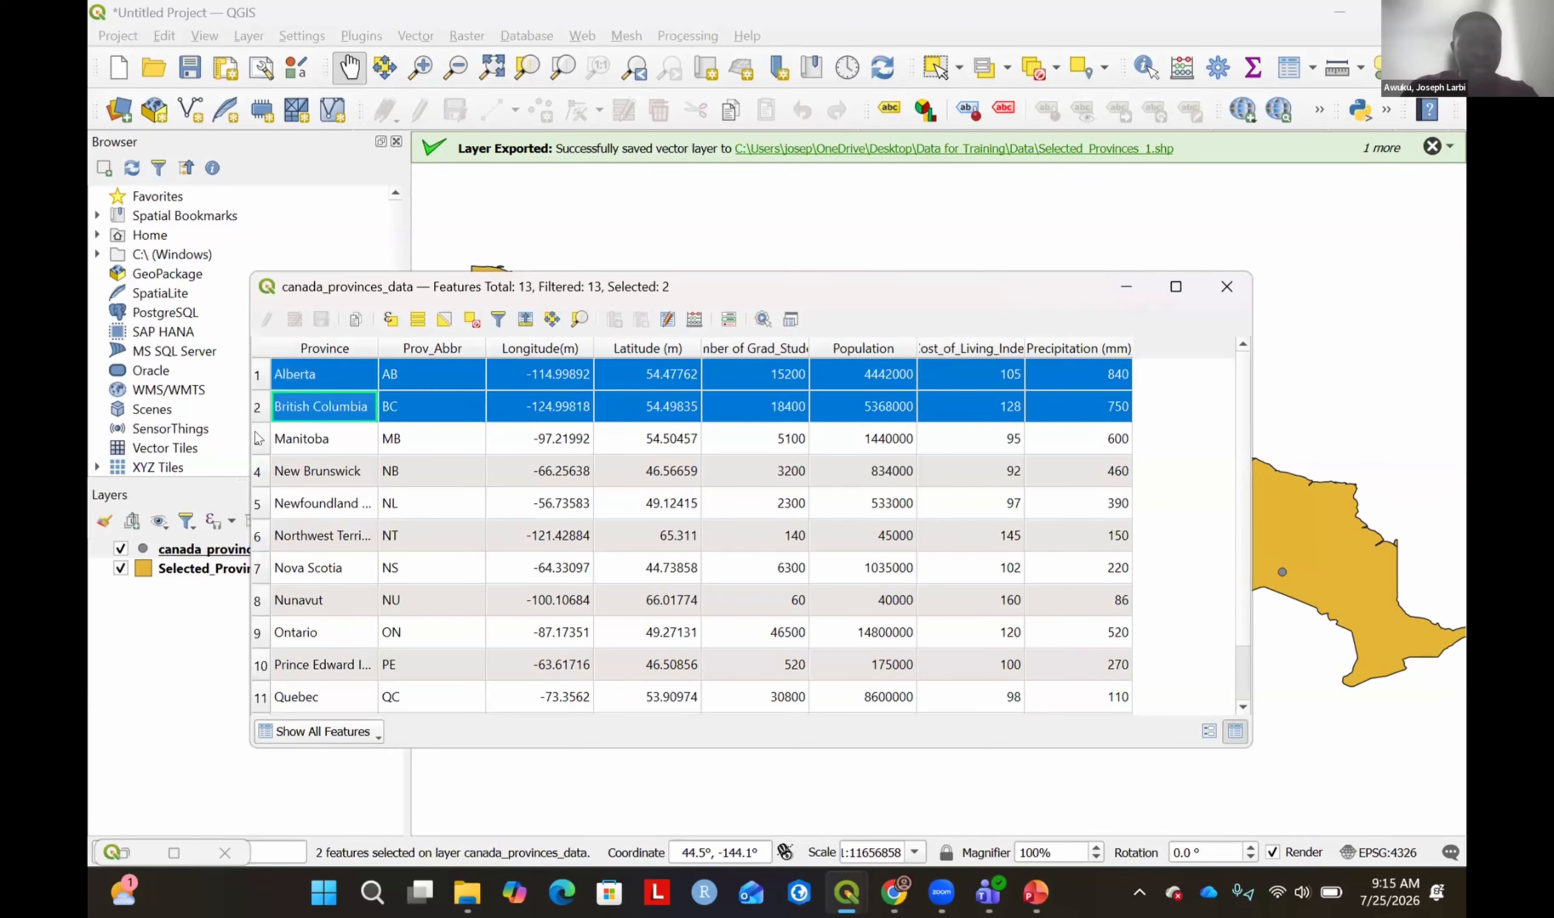
{"action": "left_click", "coordinate": [258, 440], "text": "ctrl"}
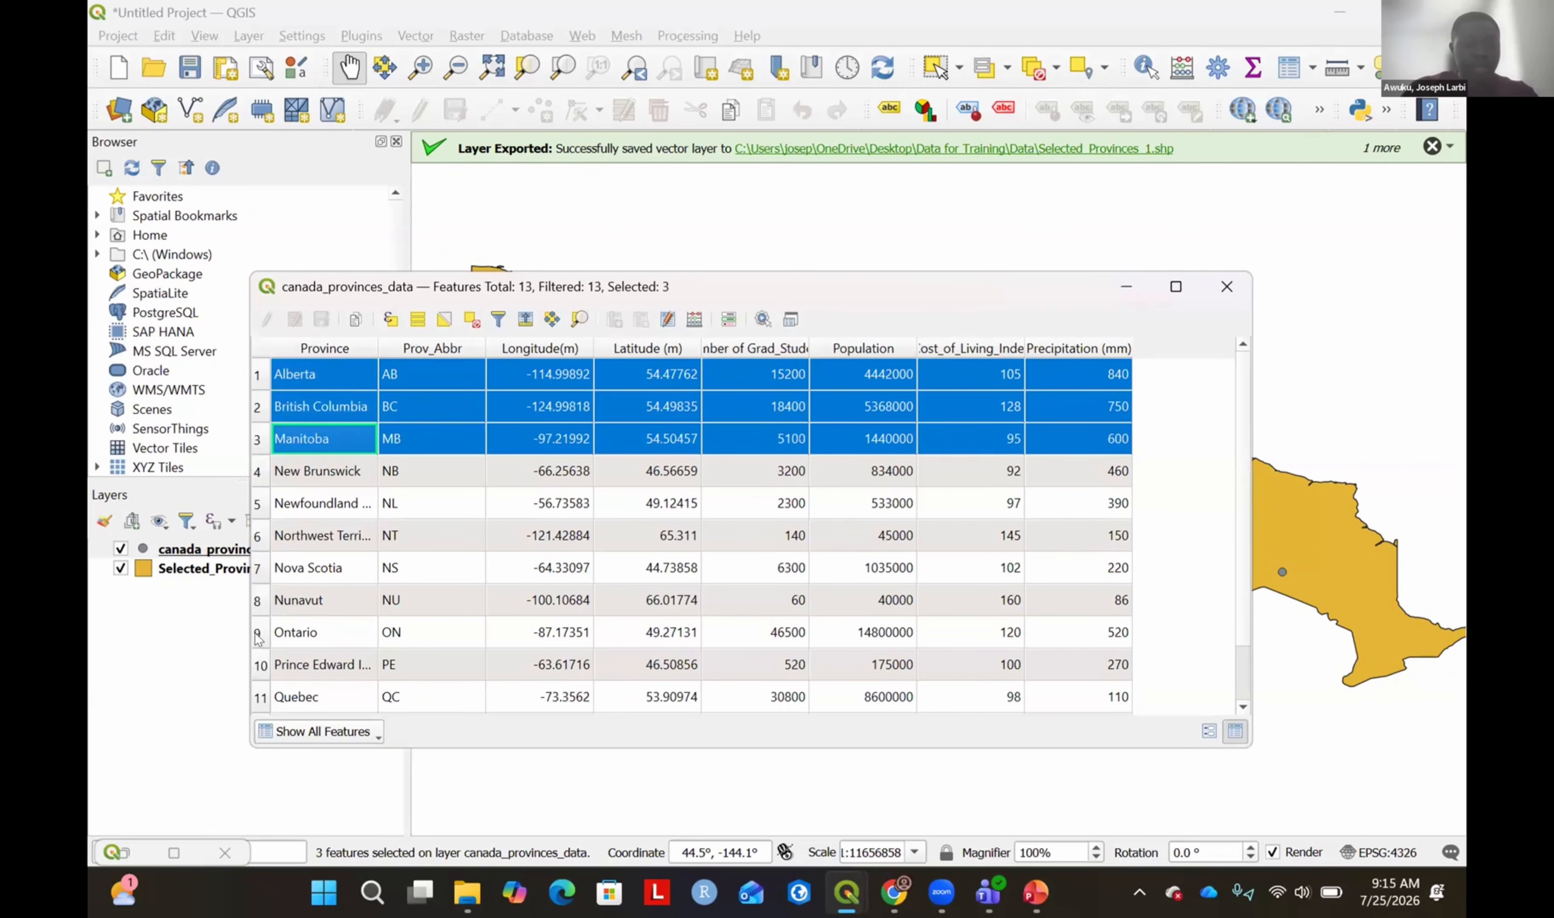
{"action": "left_click", "coordinate": [296, 632], "text": "ctrl"}
{"action": "scroll", "coordinate": [256, 669], "scroll_direction": "down", "scroll_amount": 1}
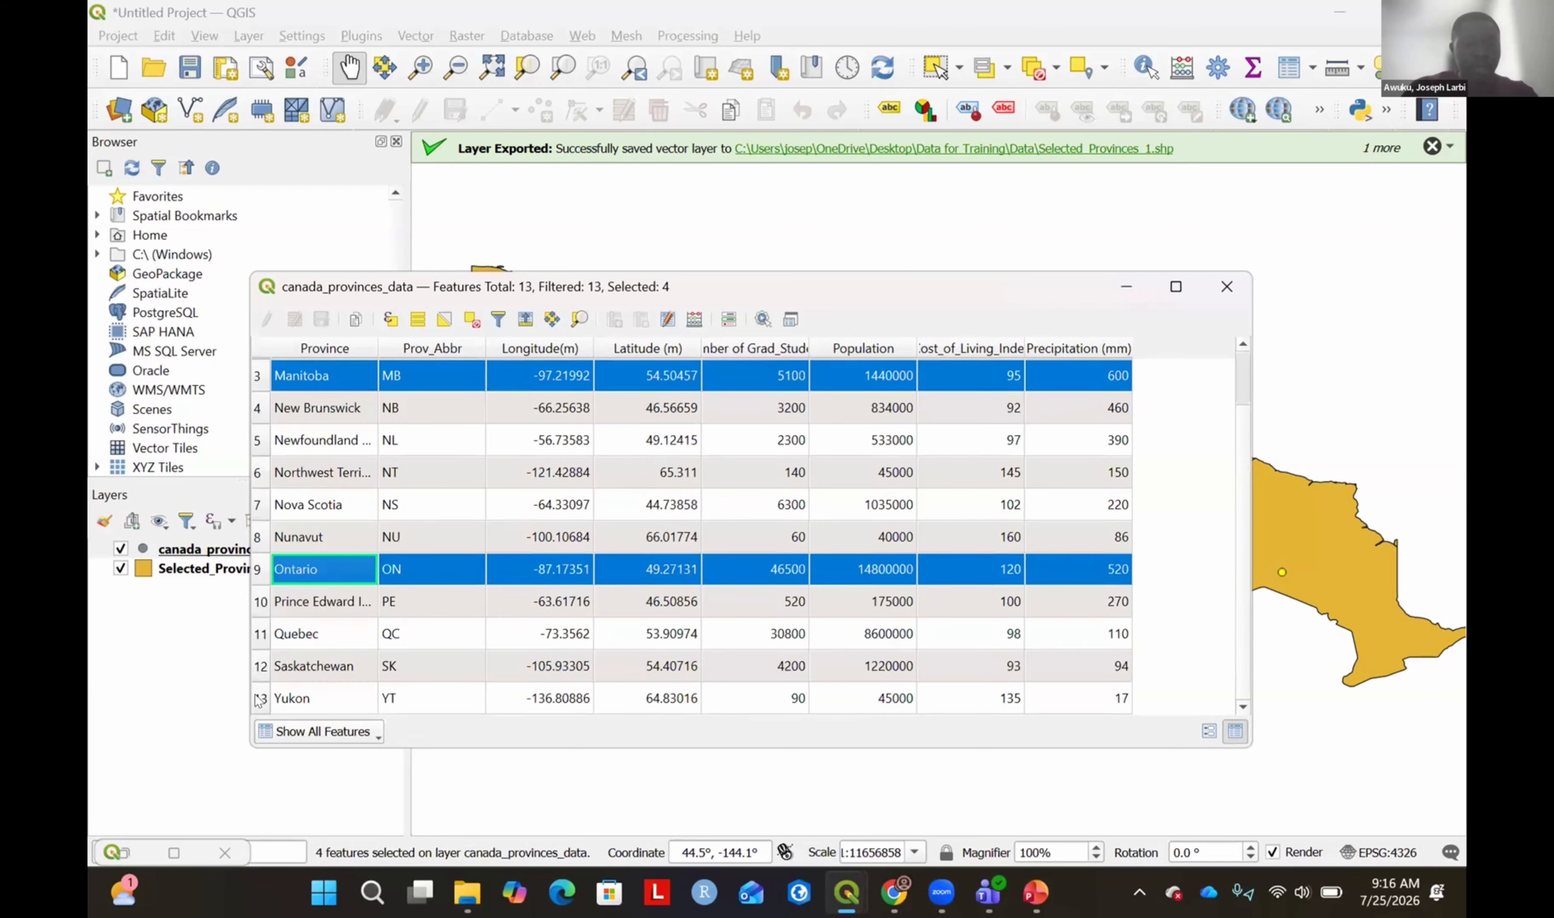
{"action": "left_click", "coordinate": [258, 692], "text": "ctrl"}
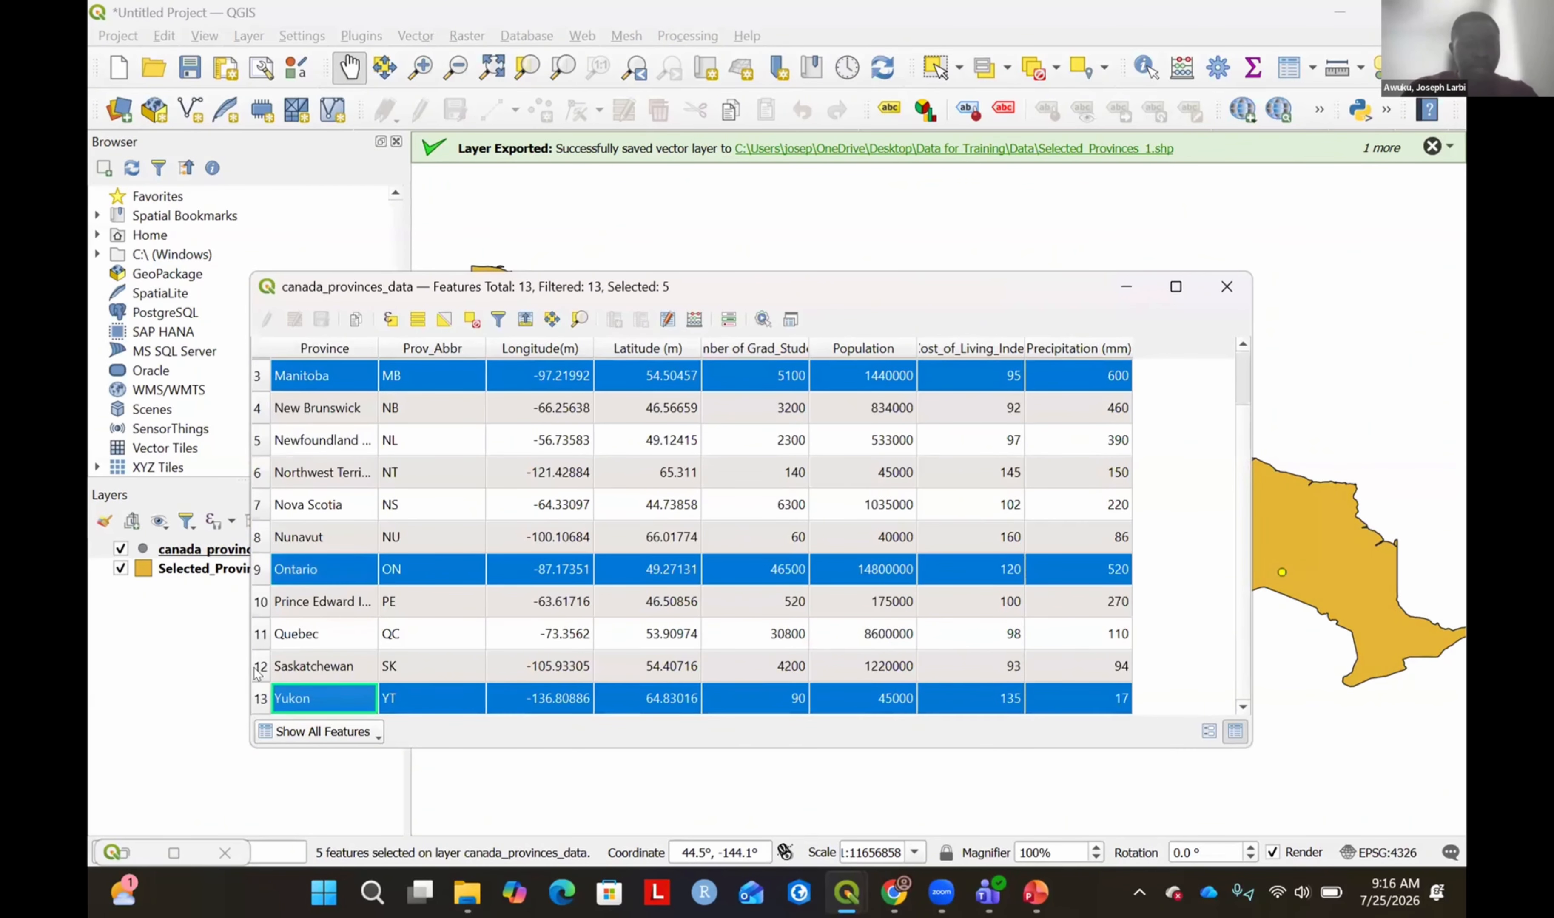
{"action": "left_click", "coordinate": [258, 669], "text": "ctrl"}
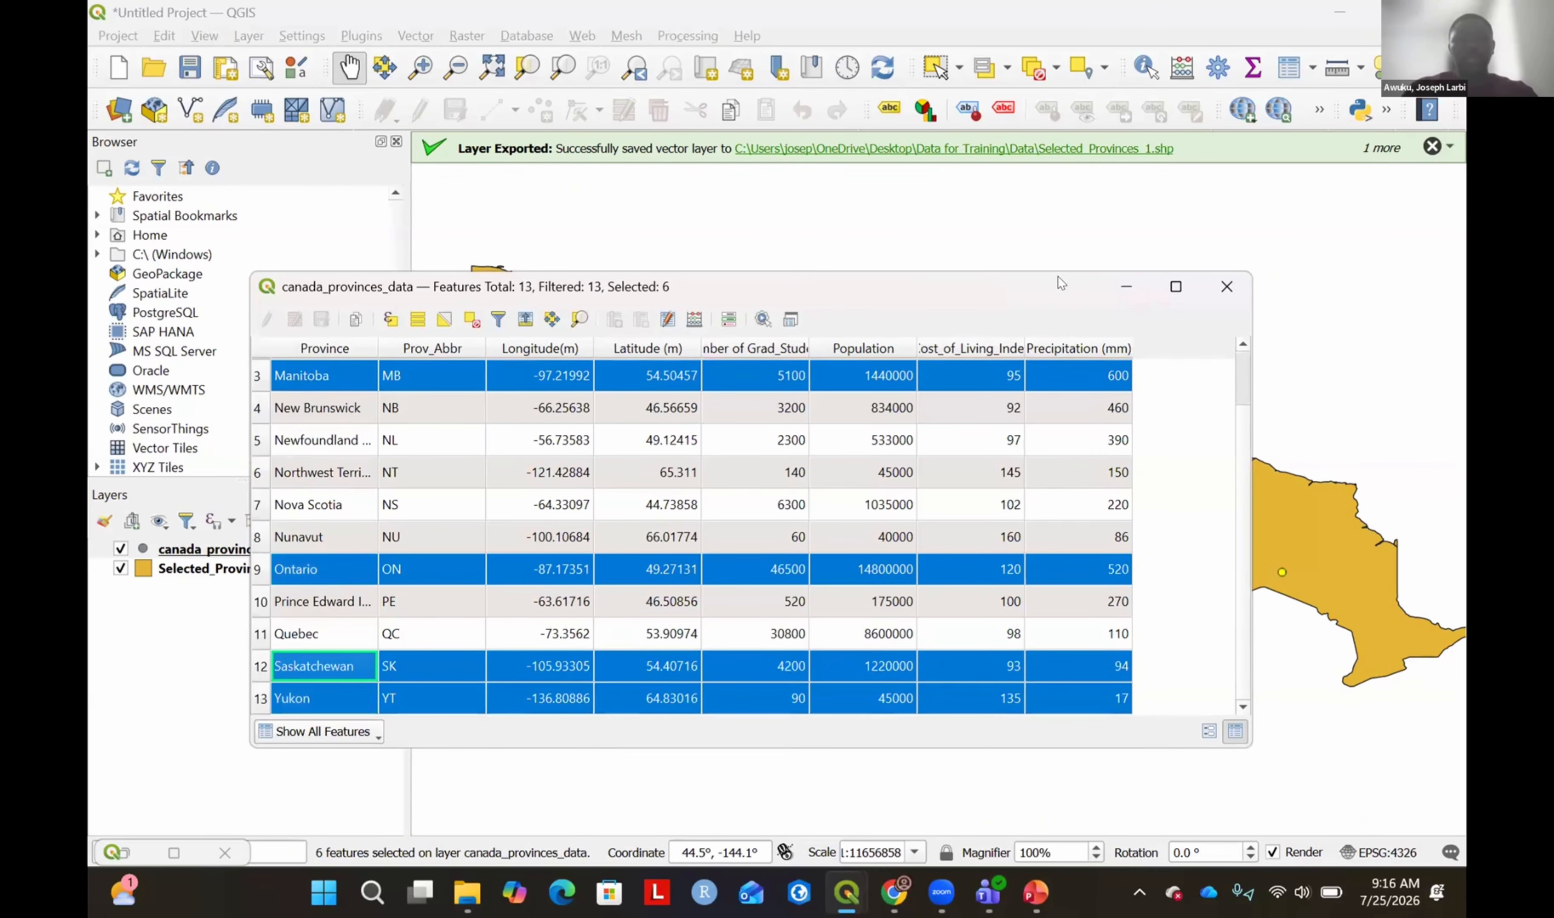
{"action": "left_click", "coordinate": [1120, 283]}
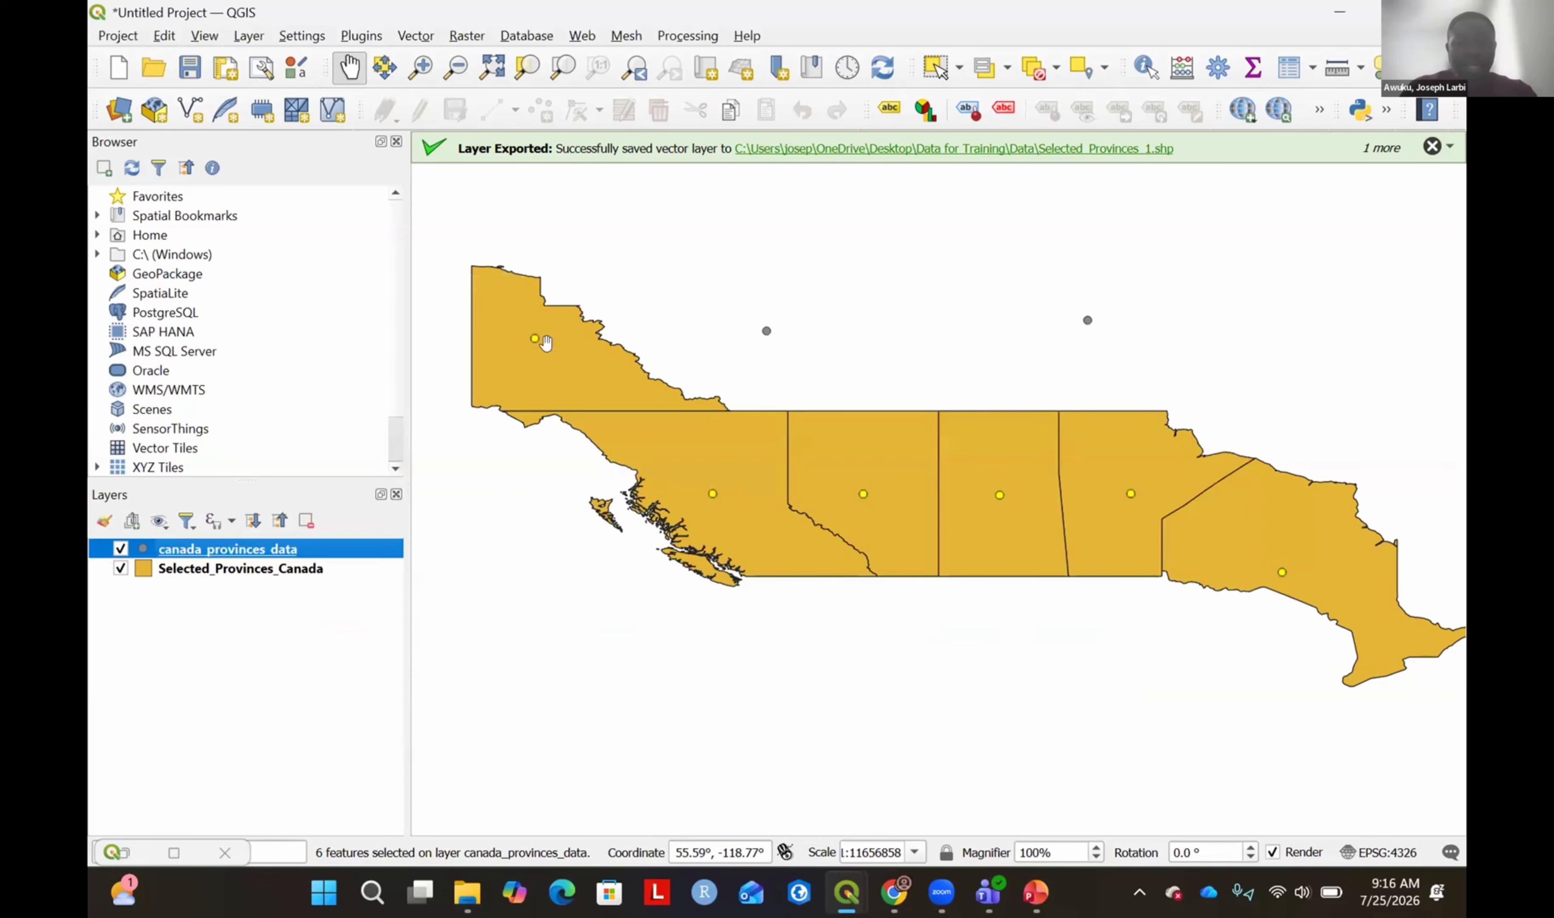
{"action": "scroll", "coordinate": [498, 304], "scroll_direction": "up", "scroll_amount": 1}
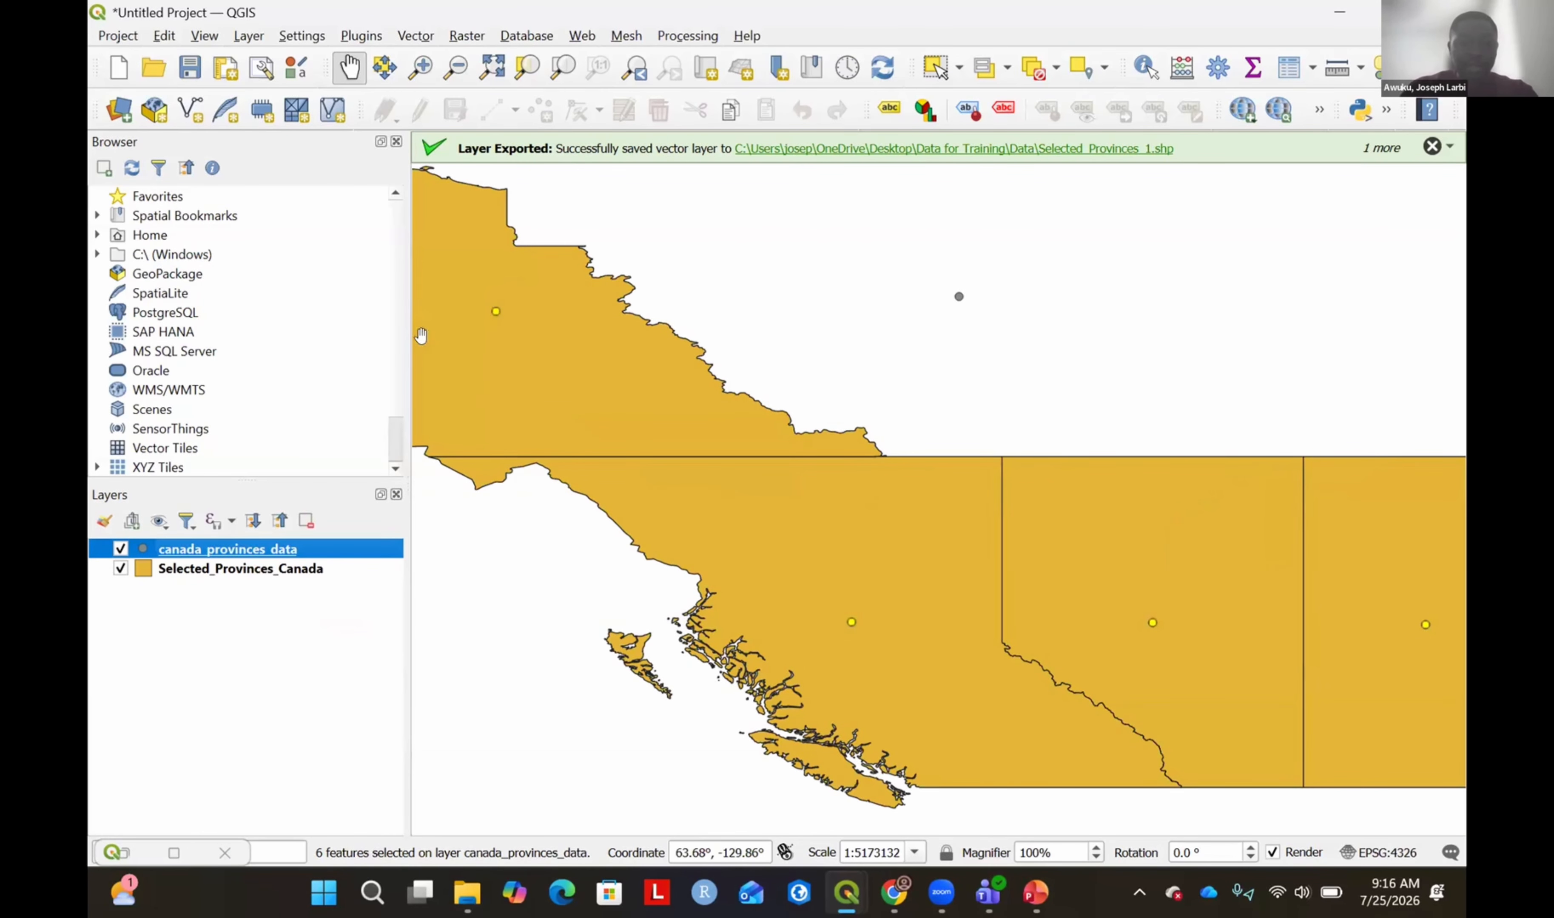
{"action": "scroll", "coordinate": [493, 312], "scroll_direction": "down", "scroll_amount": 1}
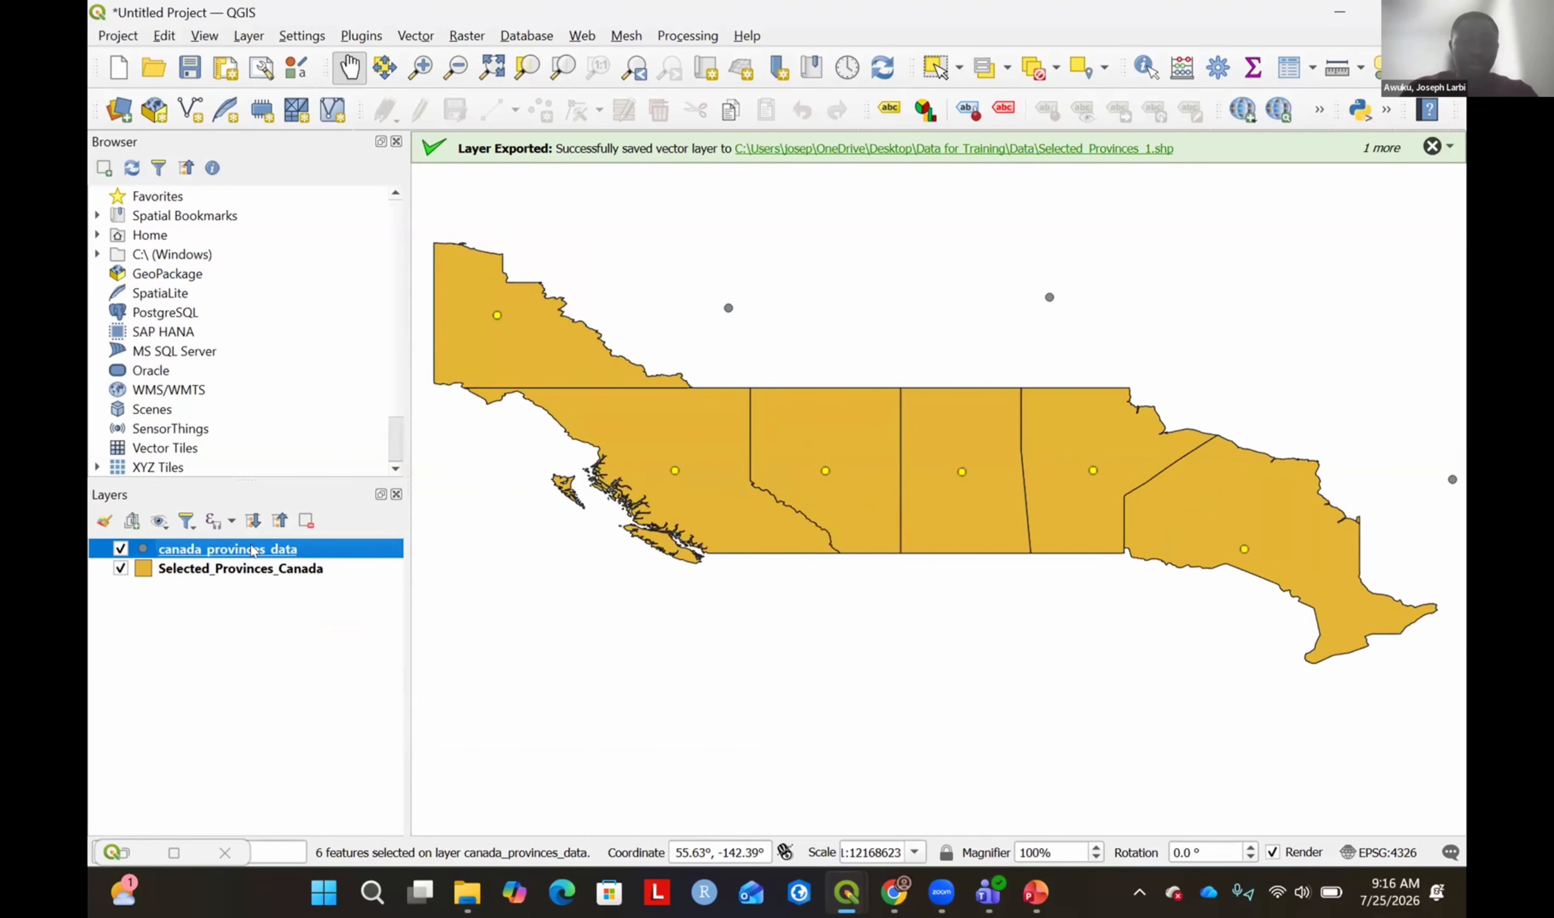
Start exporting only the selected canada_provinces_data features as an ESRI Shapefile and browse for the output location.
{"action": "right_click", "coordinate": [252, 551]}
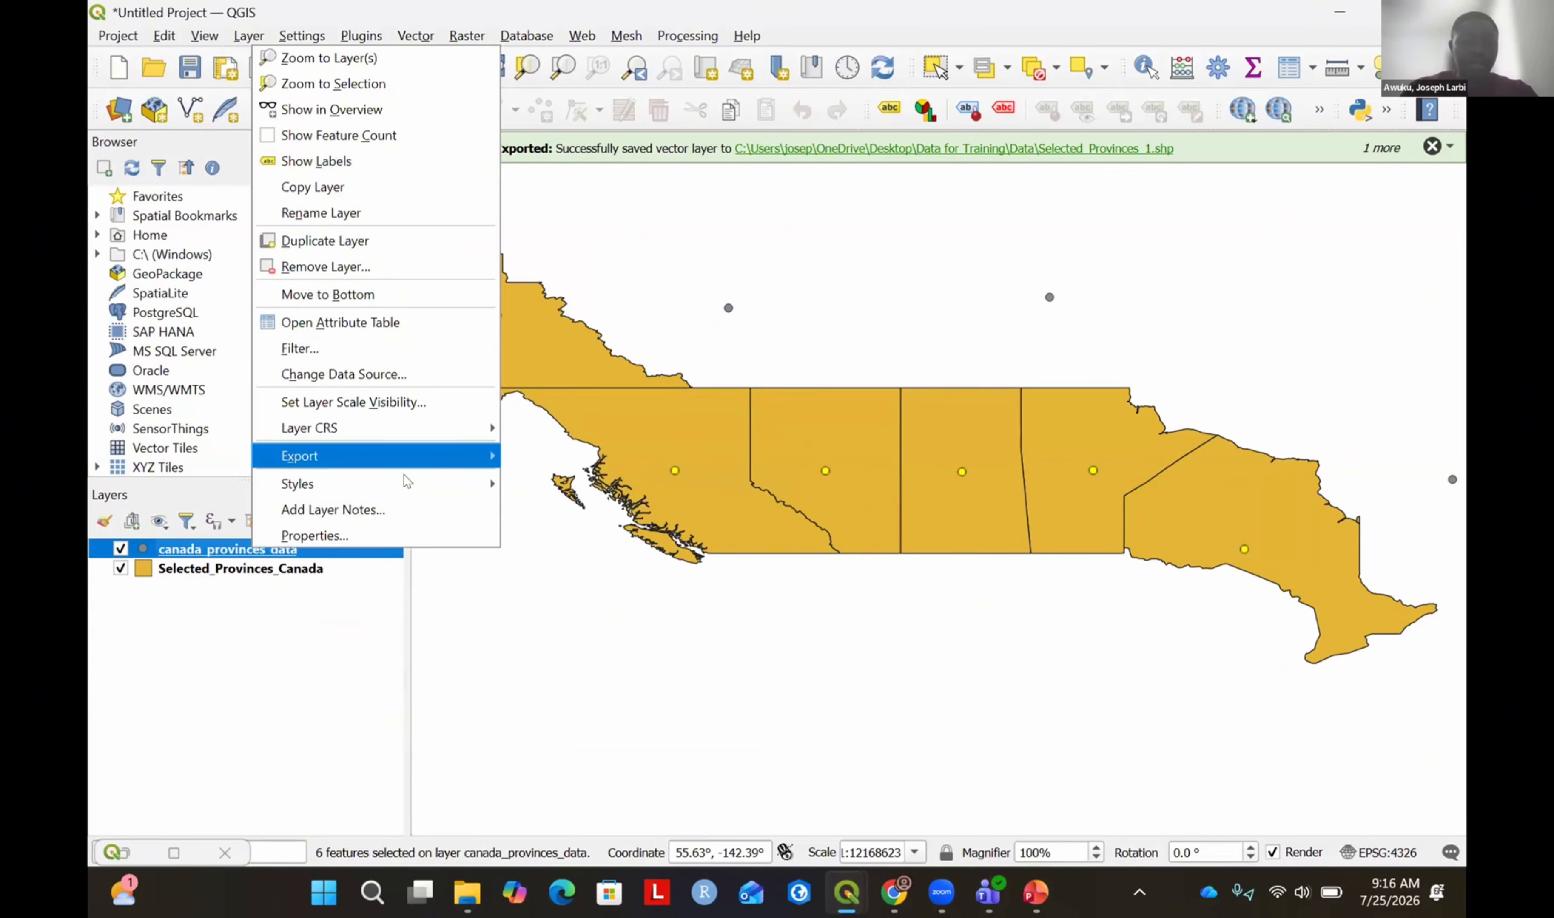
{"action": "mouse_move", "coordinate": [435, 459]}
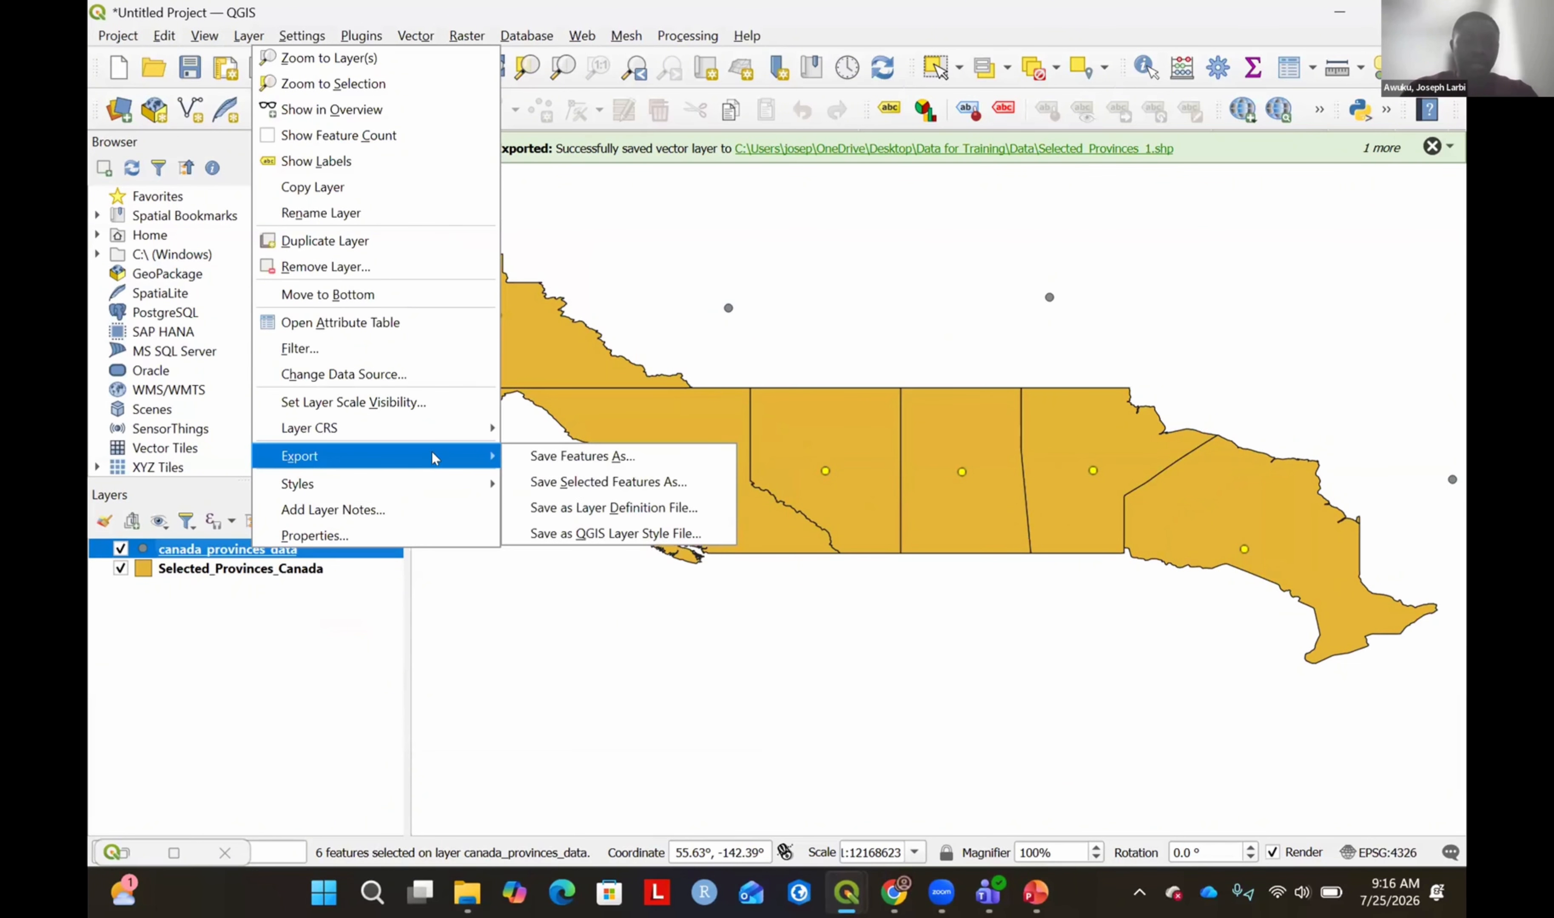
{"action": "left_click", "coordinate": [632, 483]}
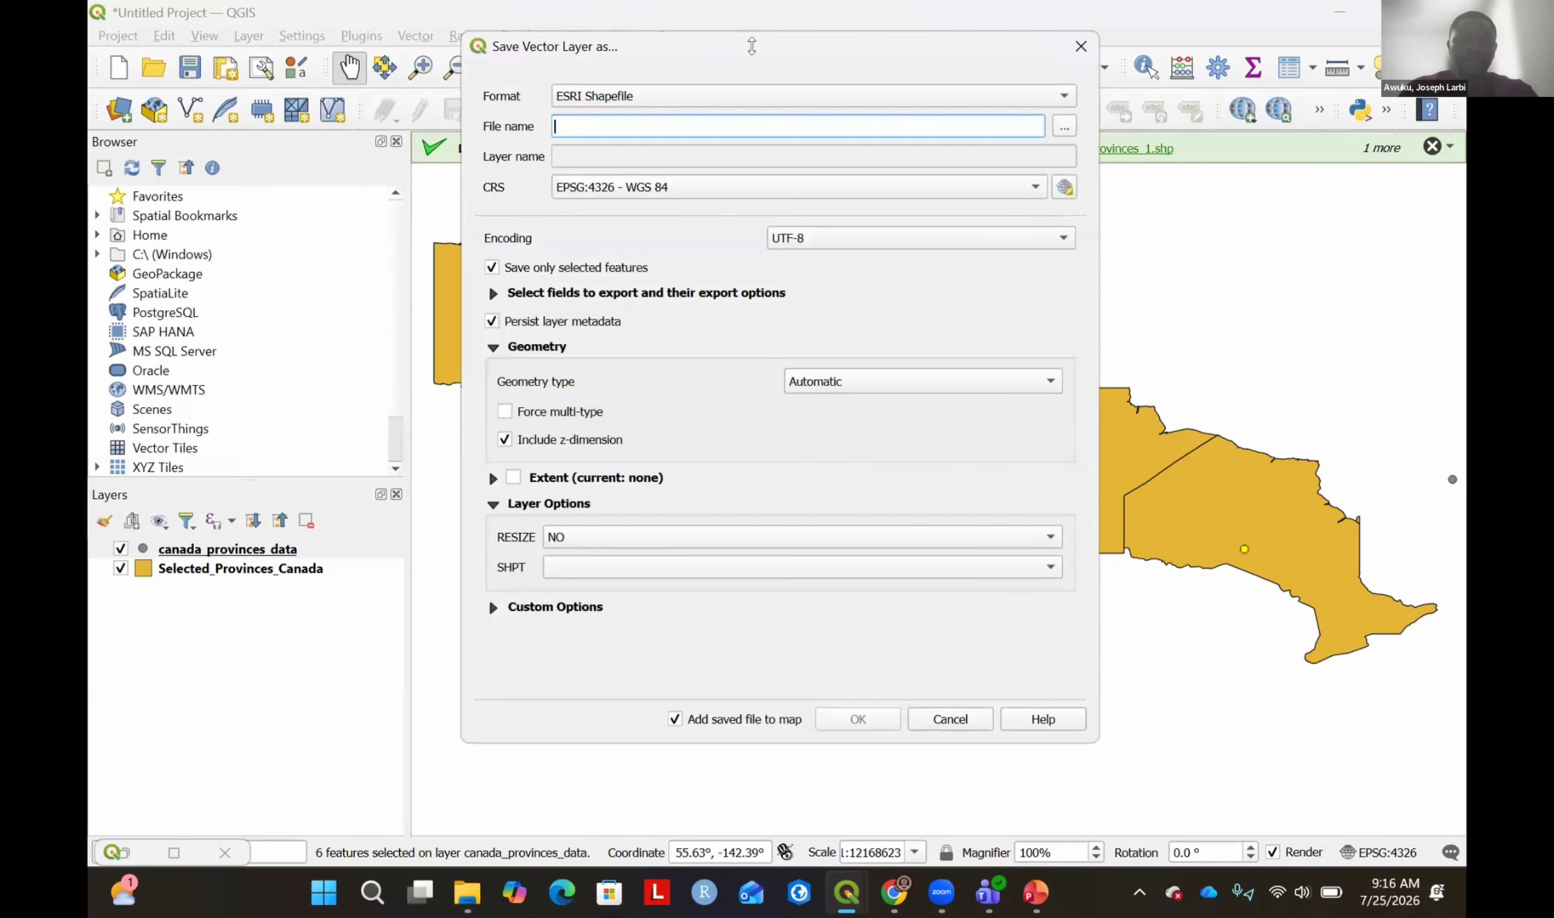
{"action": "left_click_drag", "start_coordinate": [756, 50], "coordinate": [758, 185]}
{"action": "left_click", "coordinate": [1066, 253]}
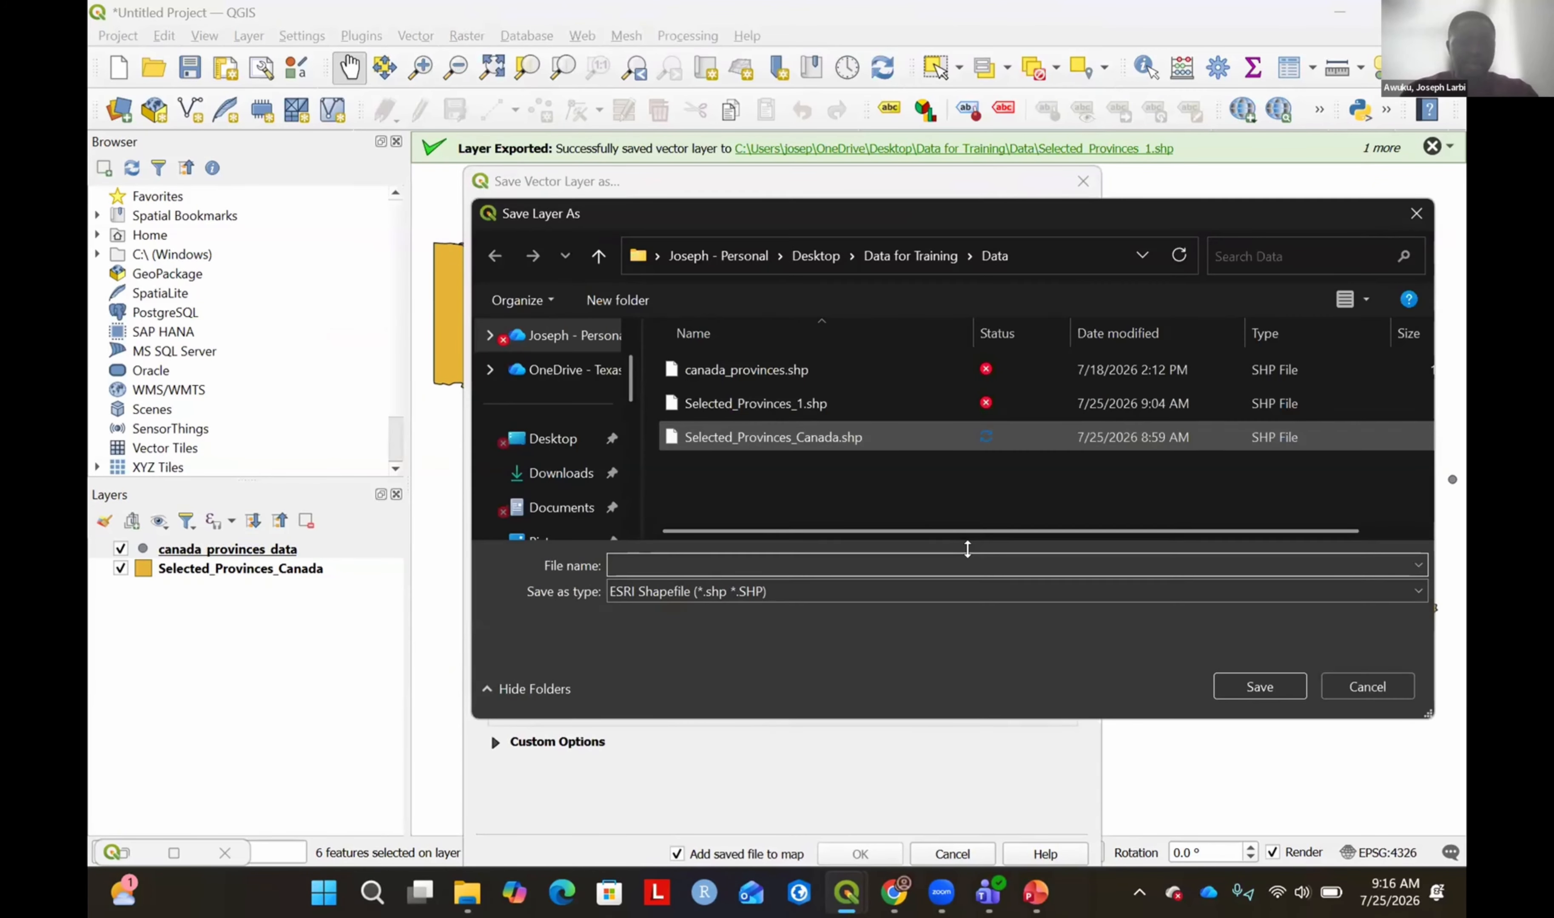
Name the output shapefile Selected_Provinces_GD and save it in the Data folder.
{"action": "type", "text": "Sele"}
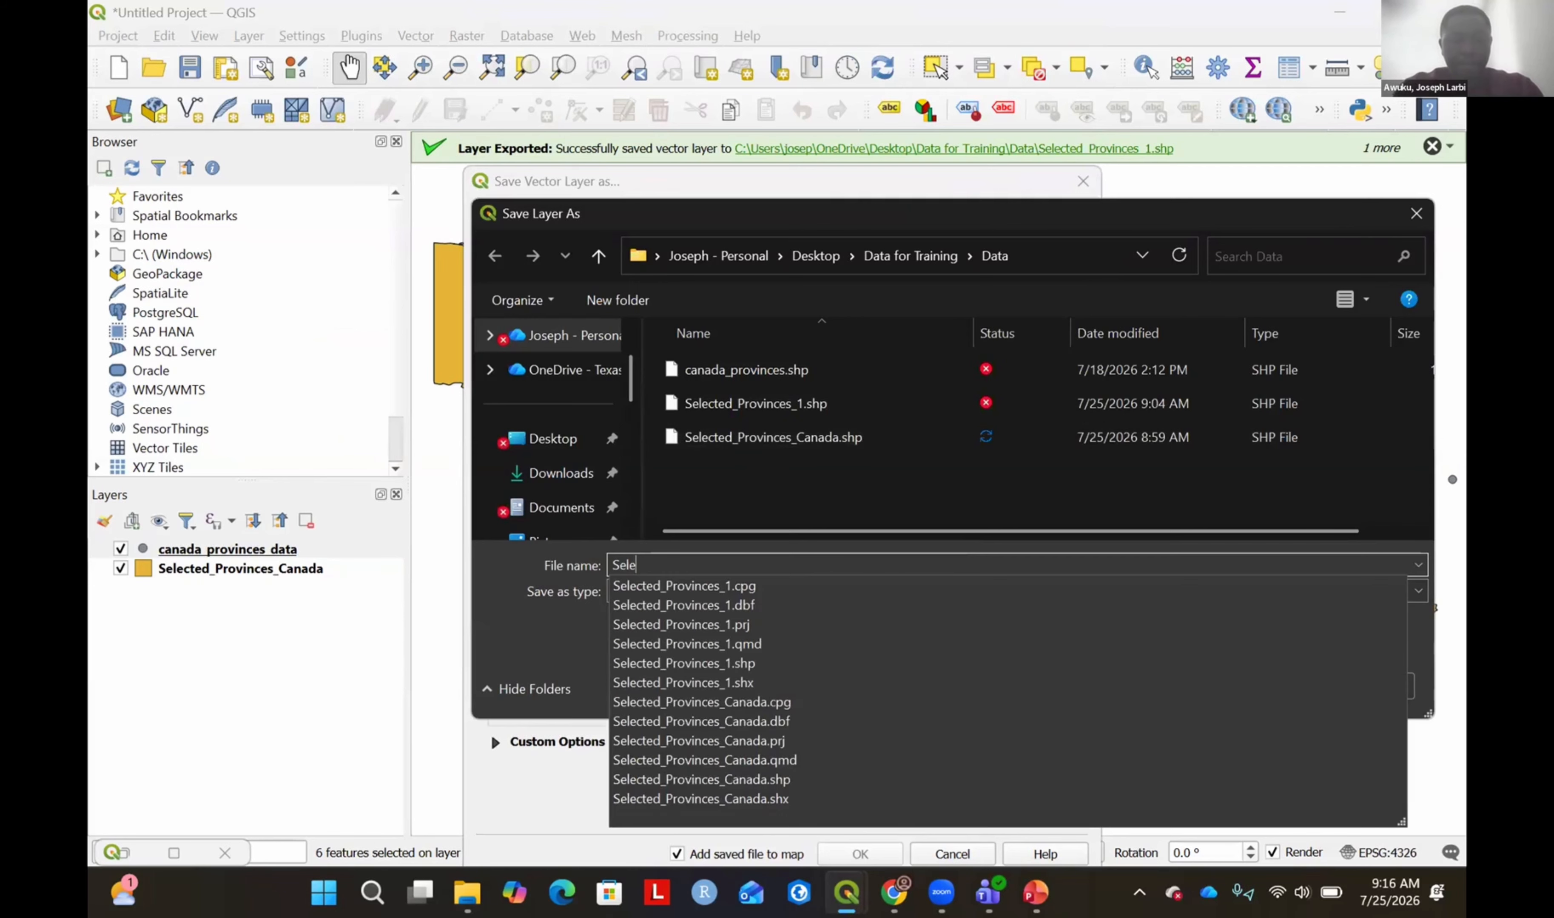
{"action": "type", "text": "cted"}
{"action": "key", "text": "Escape"}
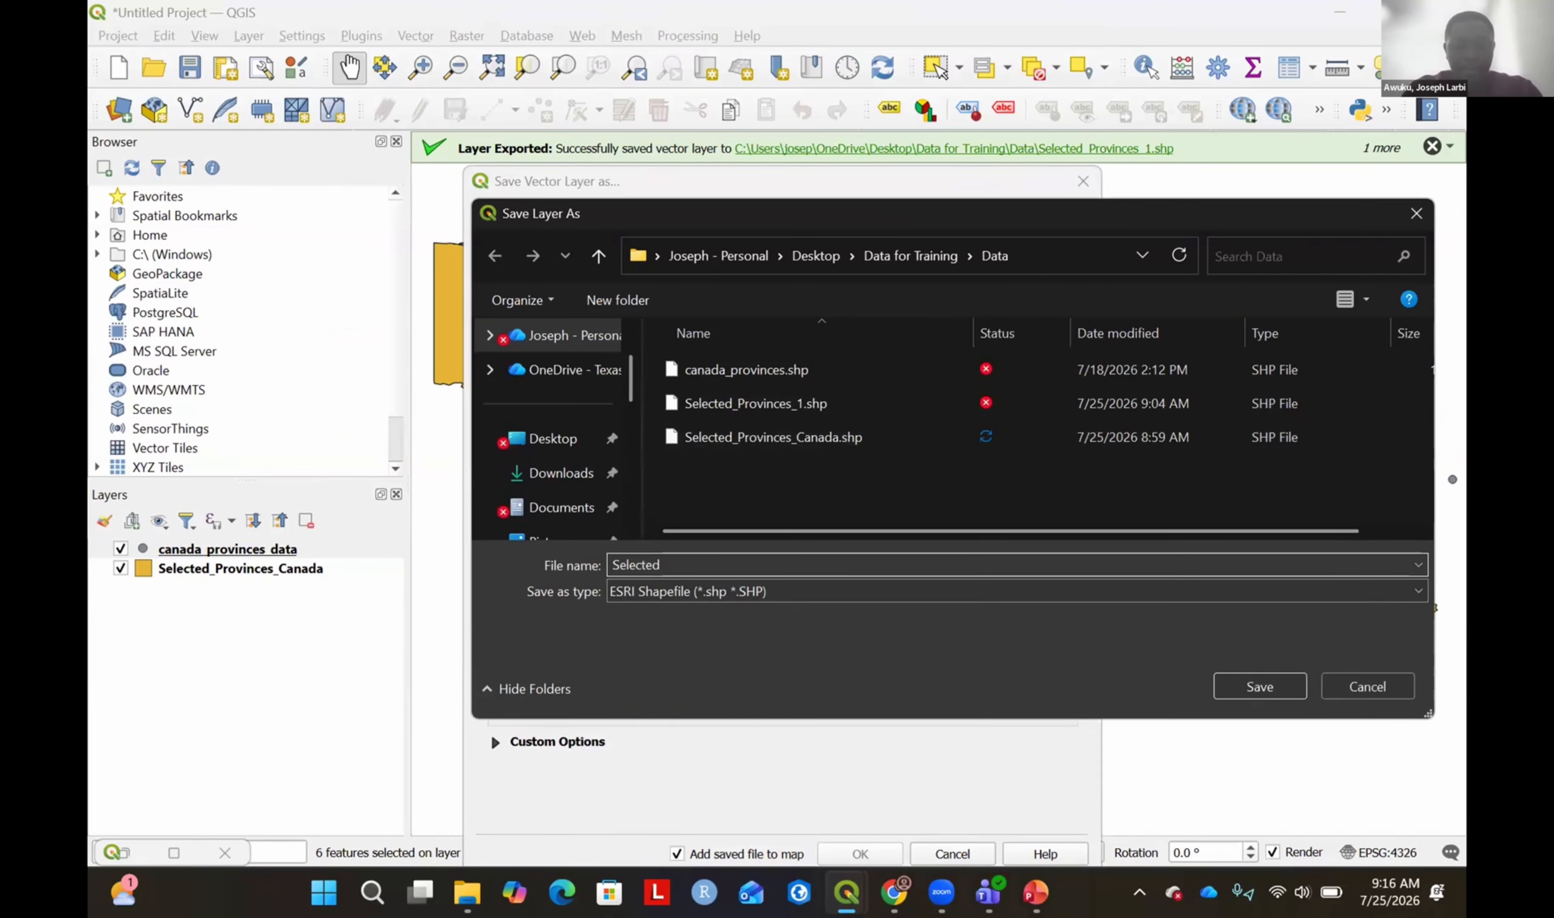
{"action": "type", "text": "Provinces"}
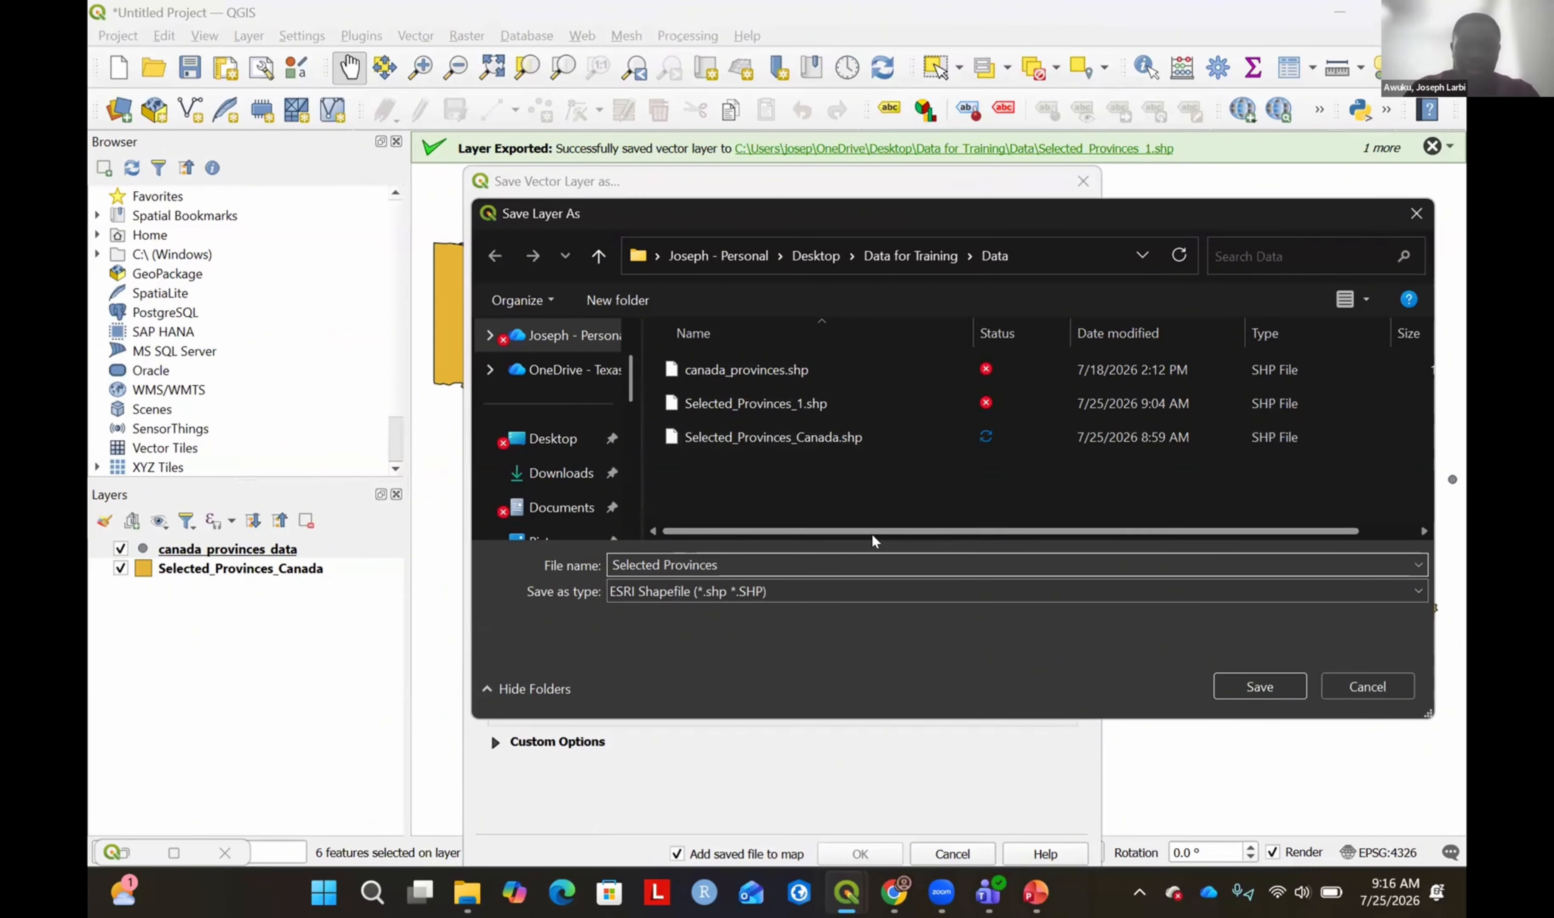
{"action": "key", "text": "Left"}
{"action": "key", "text": "Left"}
{"action": "key", "text": "Left"}
{"action": "key", "text": "Left"}
{"action": "key", "text": "Left"}
{"action": "key", "text": "Left"}
{"action": "key", "text": "Left"}
{"action": "key", "text": "Left"}
{"action": "key", "text": "Left"}
{"action": "key", "text": "BackSpace"}
{"action": "type", "text": "_"}
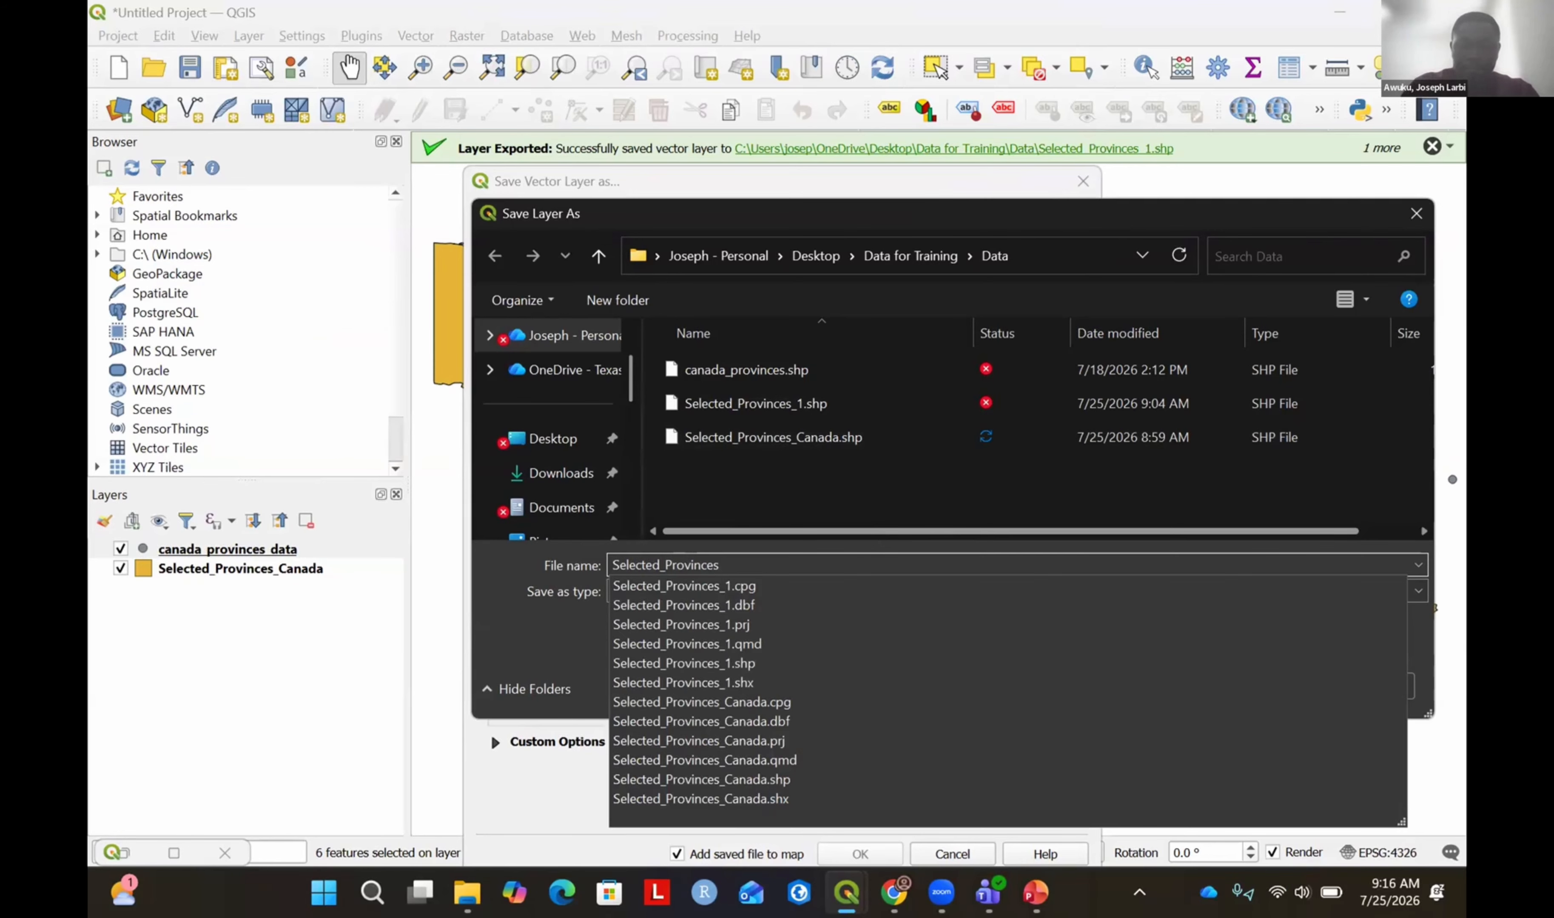
{"action": "type", "text": "_GD"}
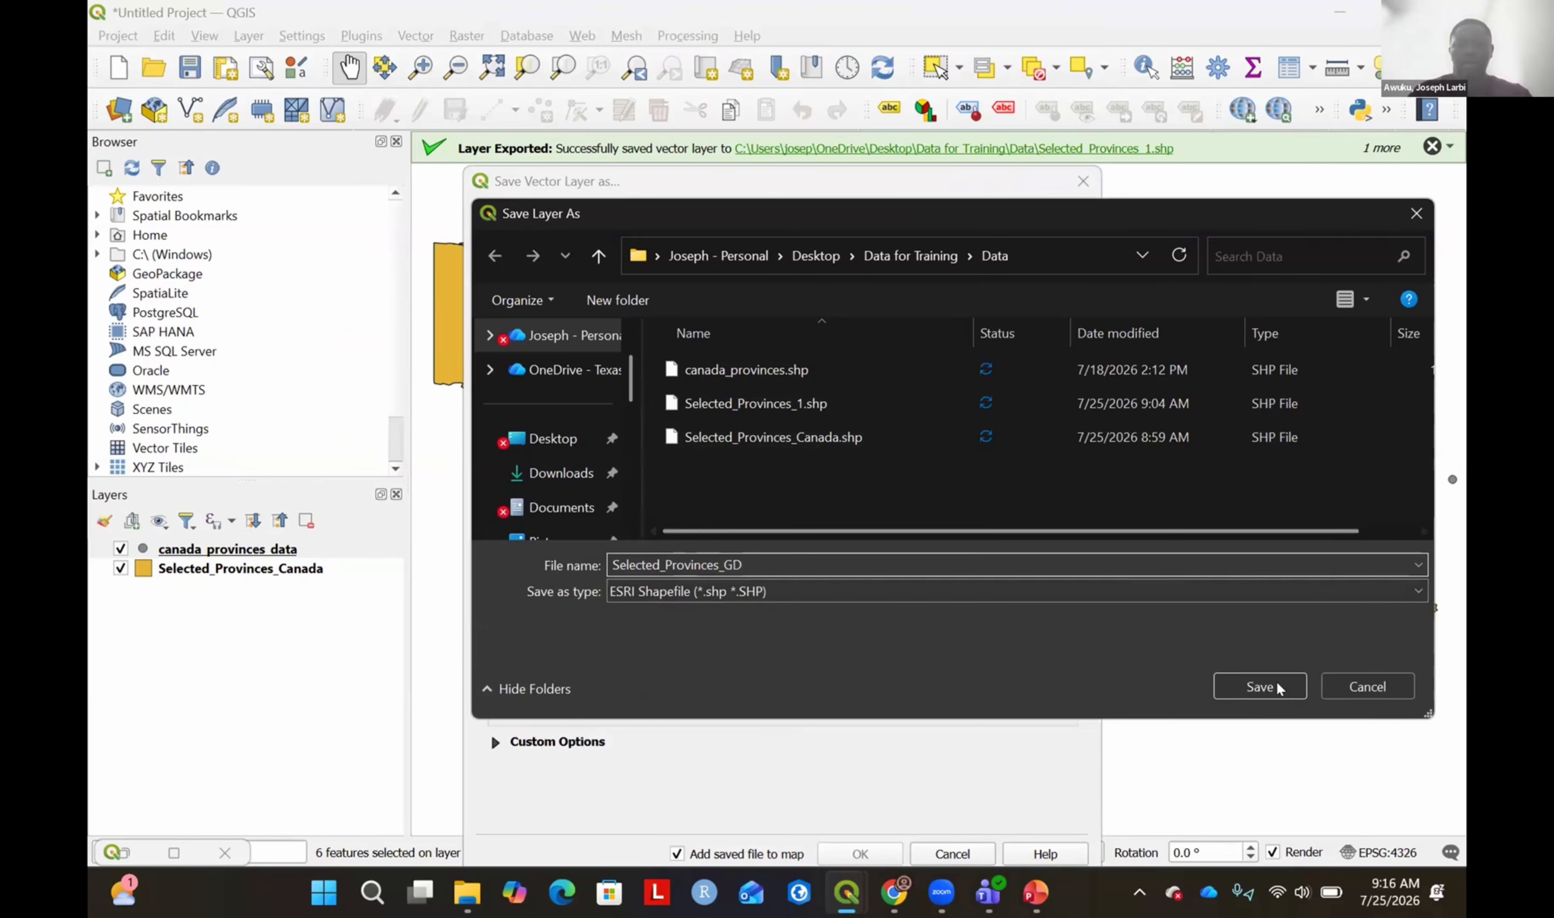
{"action": "key", "text": "Return"}
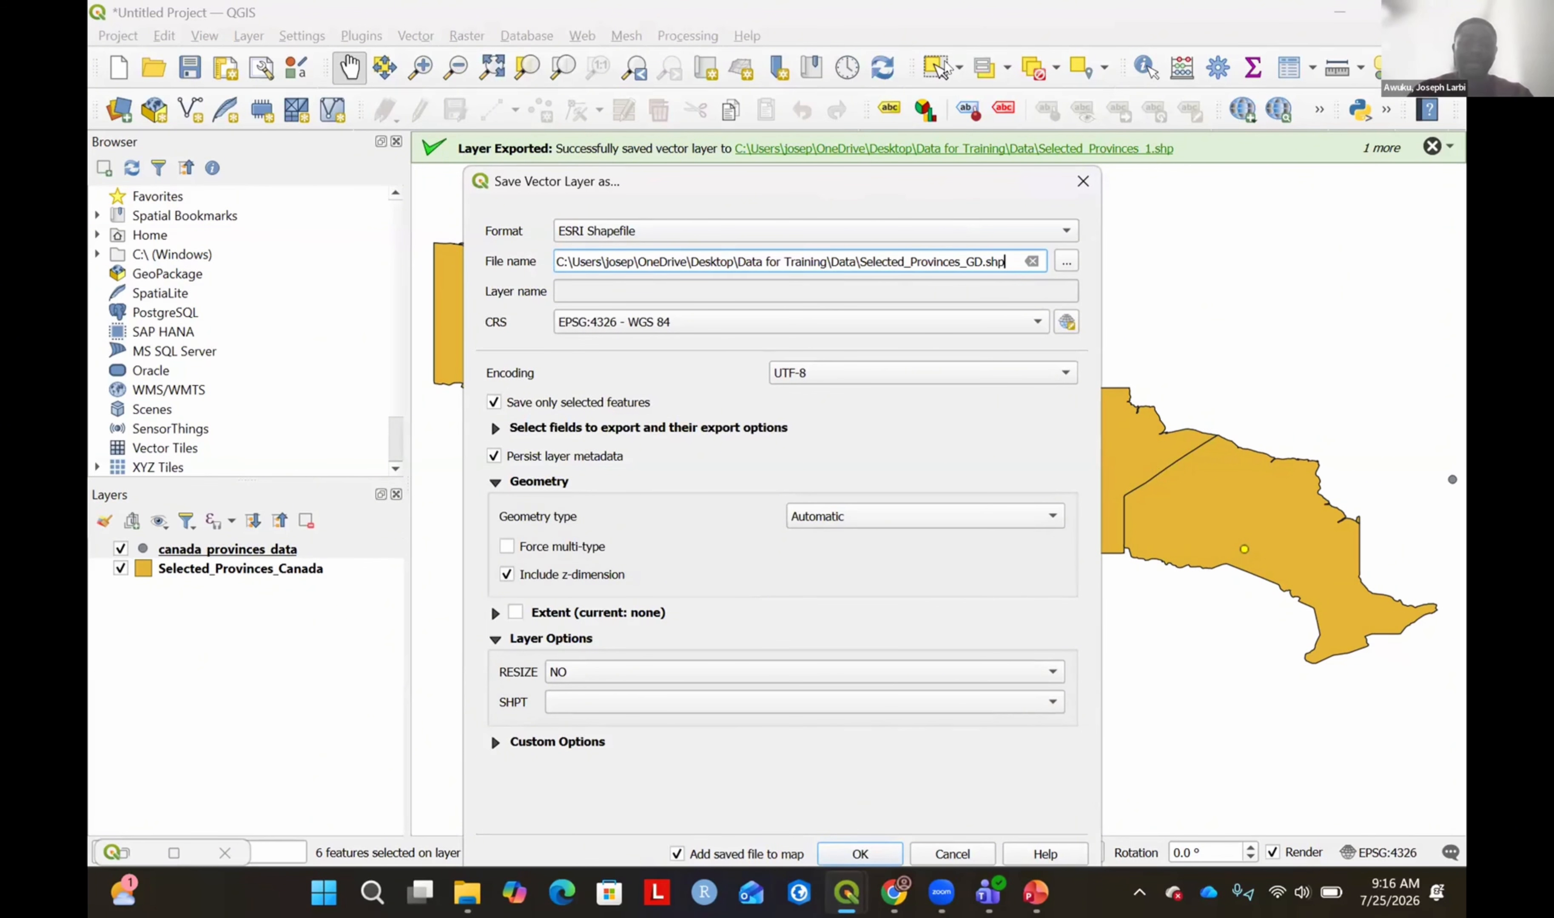
Run the export of the selected points and hide the canada_provinces_data layer on the map.
{"action": "left_click_drag", "start_coordinate": [946, 173], "coordinate": [945, 74]}
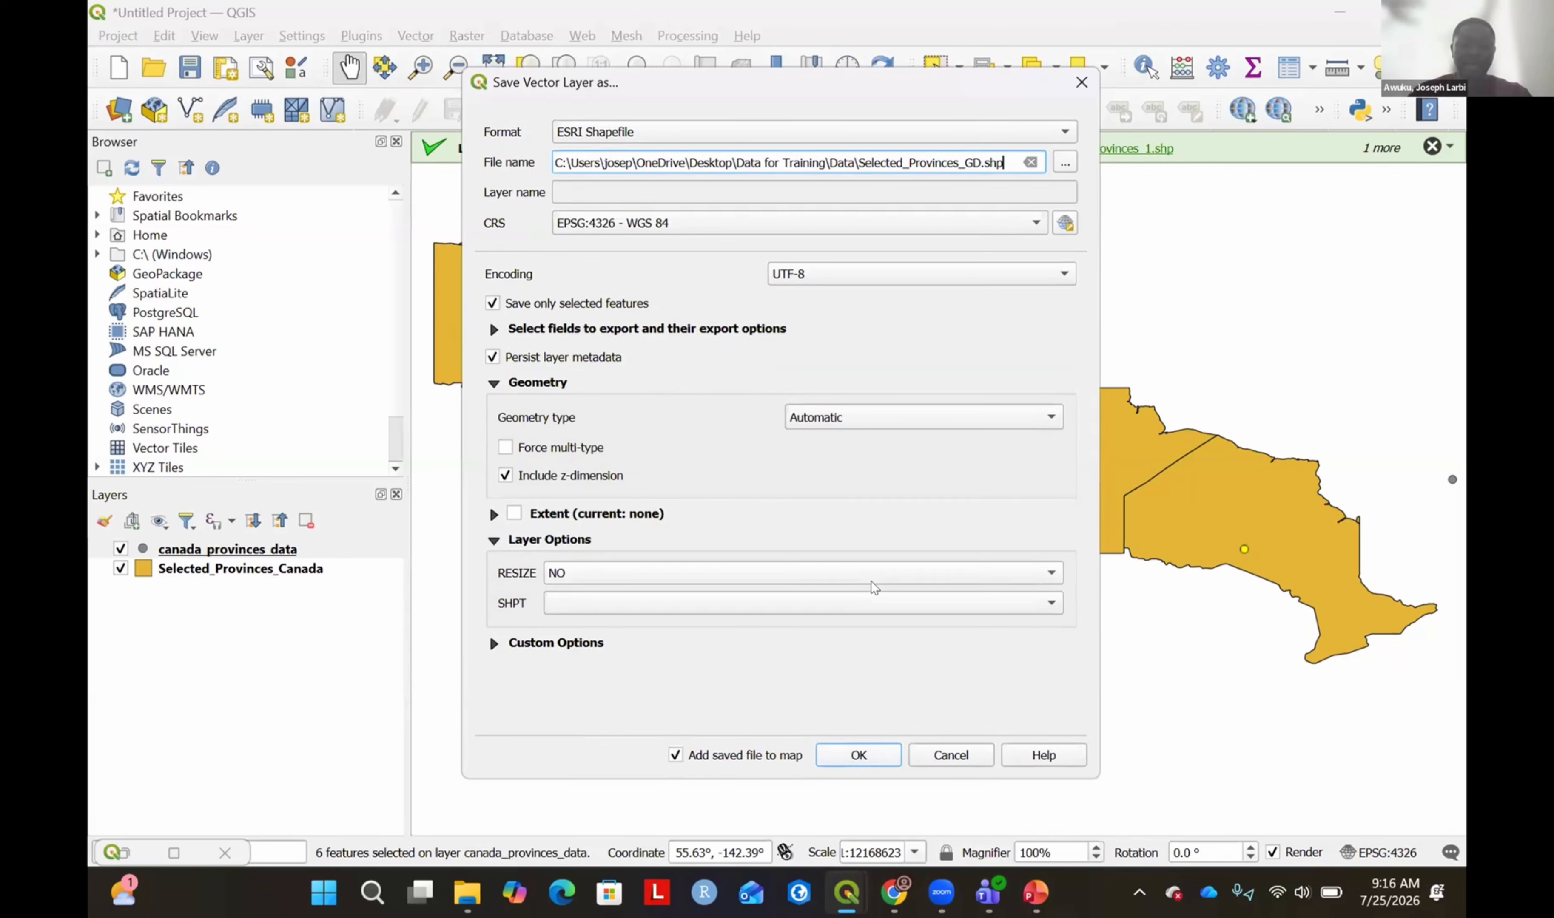
{"action": "key", "text": "Return"}
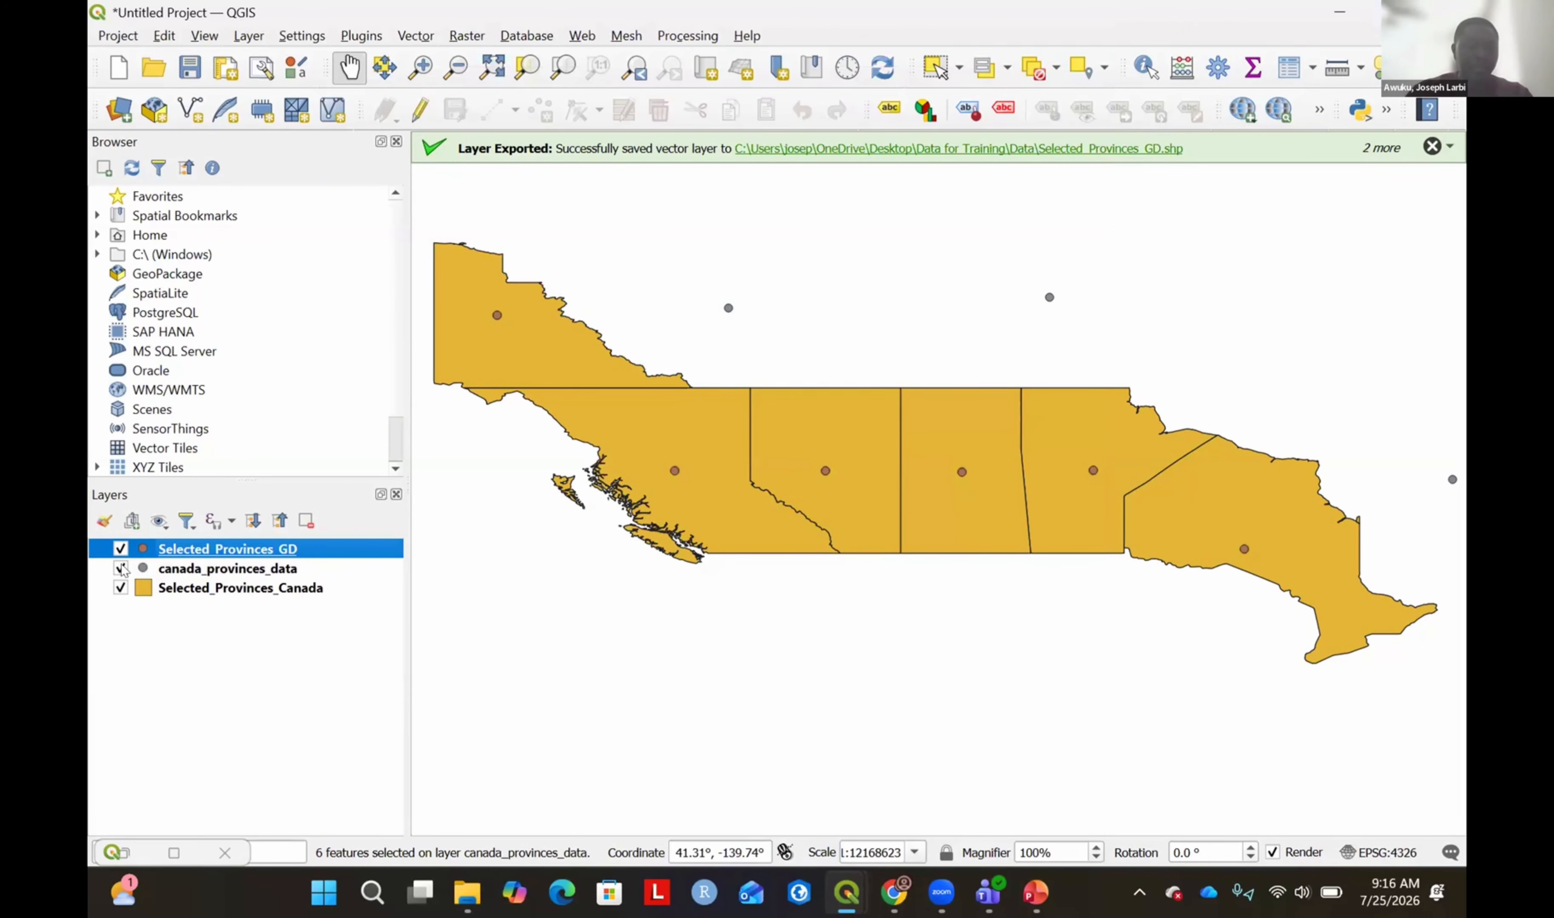
{"action": "left_click", "coordinate": [121, 568]}
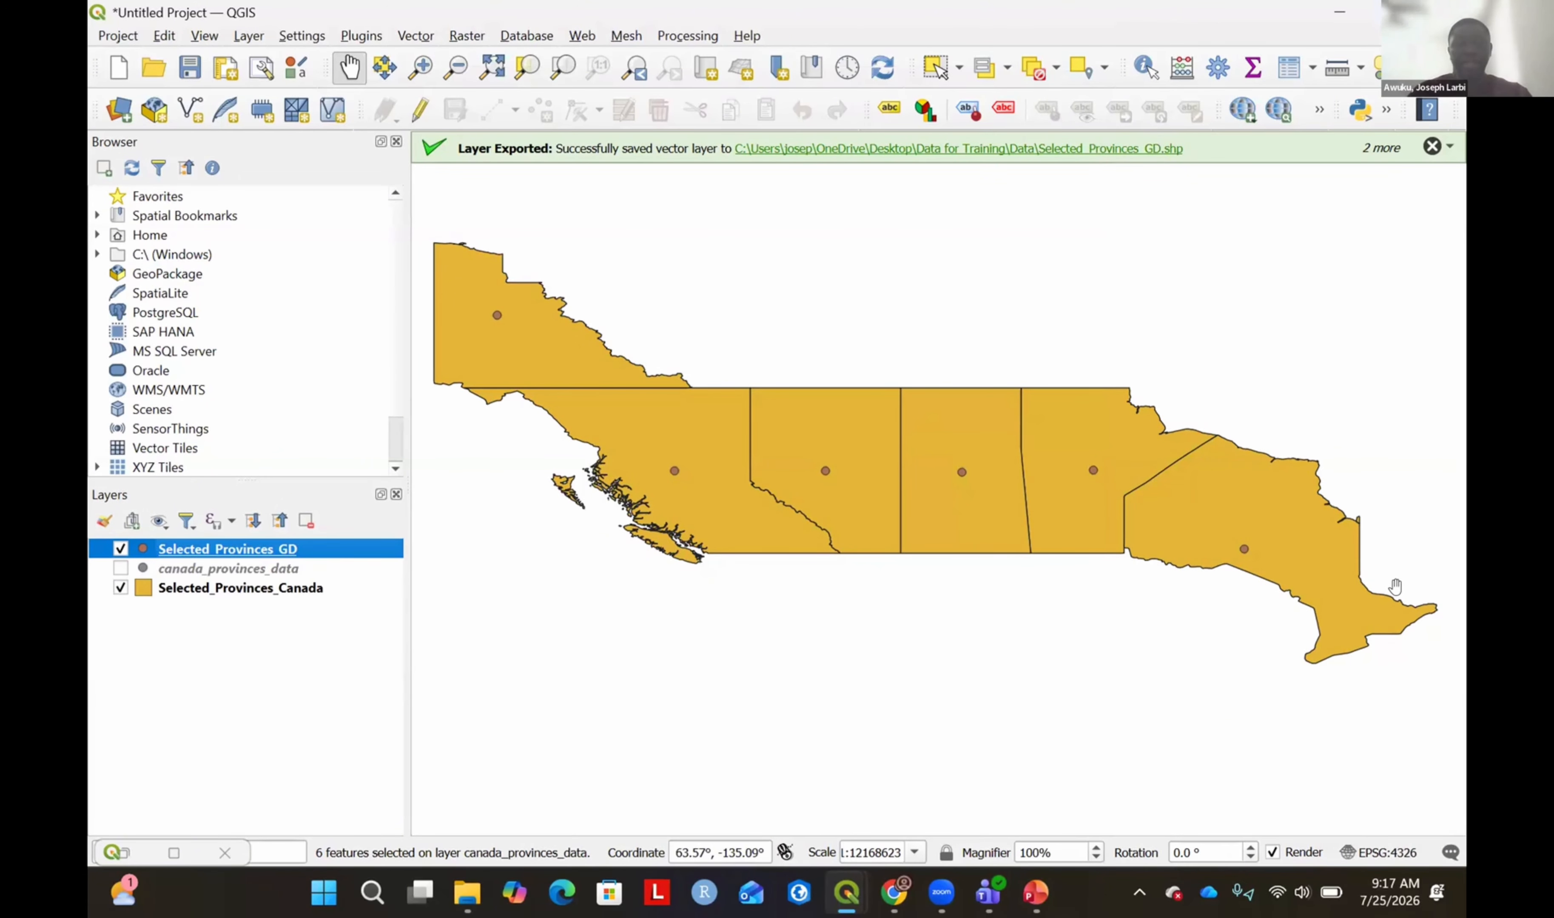
{"action": "left_click", "coordinate": [1452, 303]}
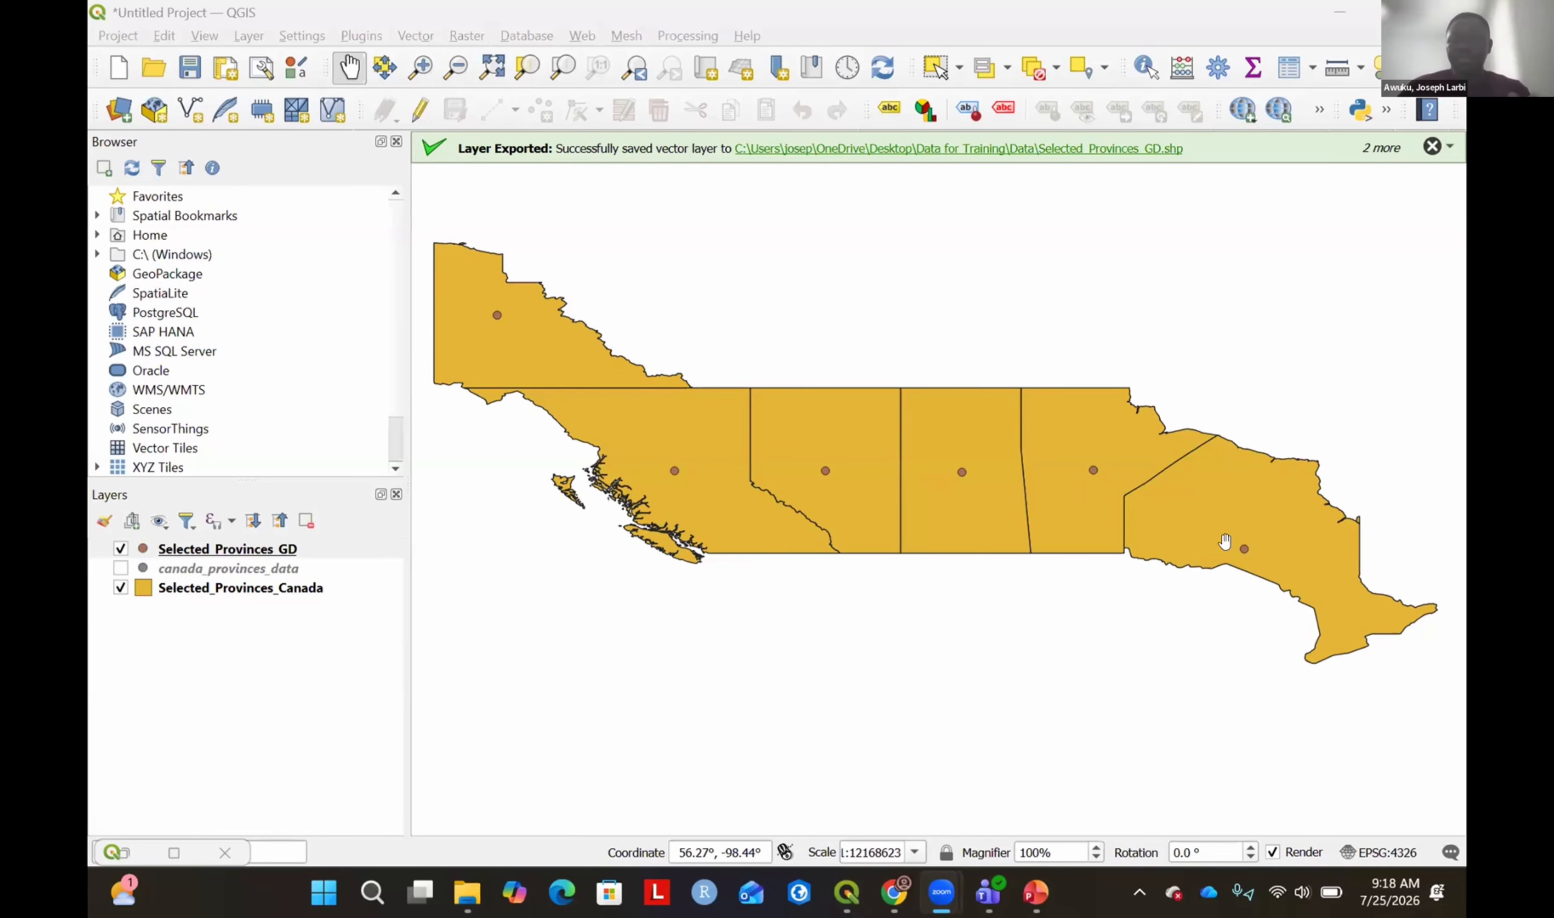
{"action": "mouse_move", "coordinate": [1008, 891]}
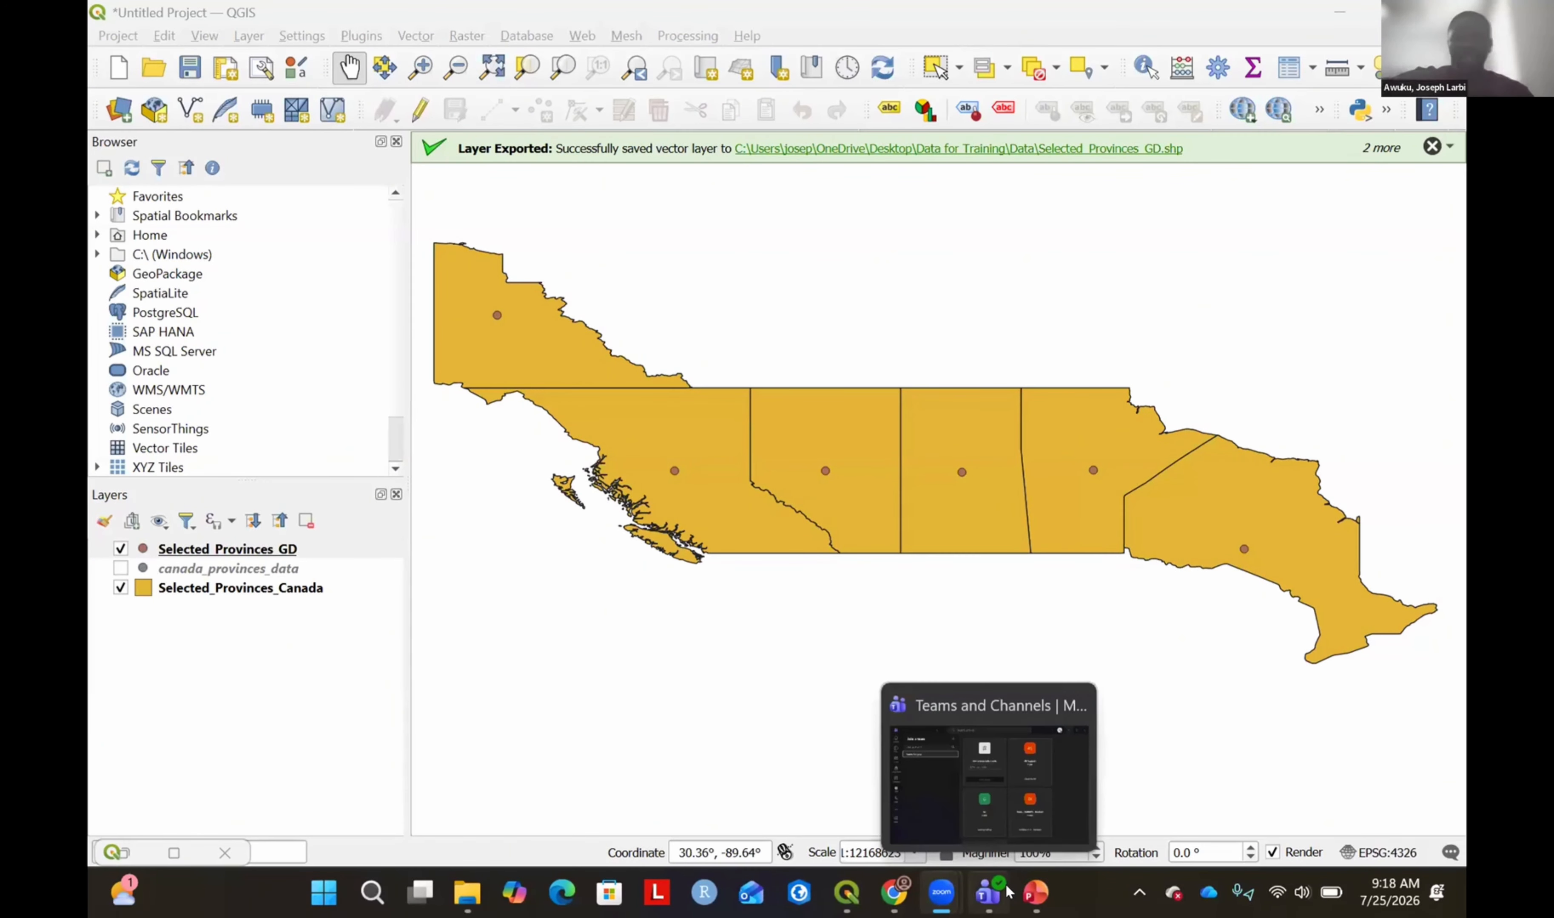
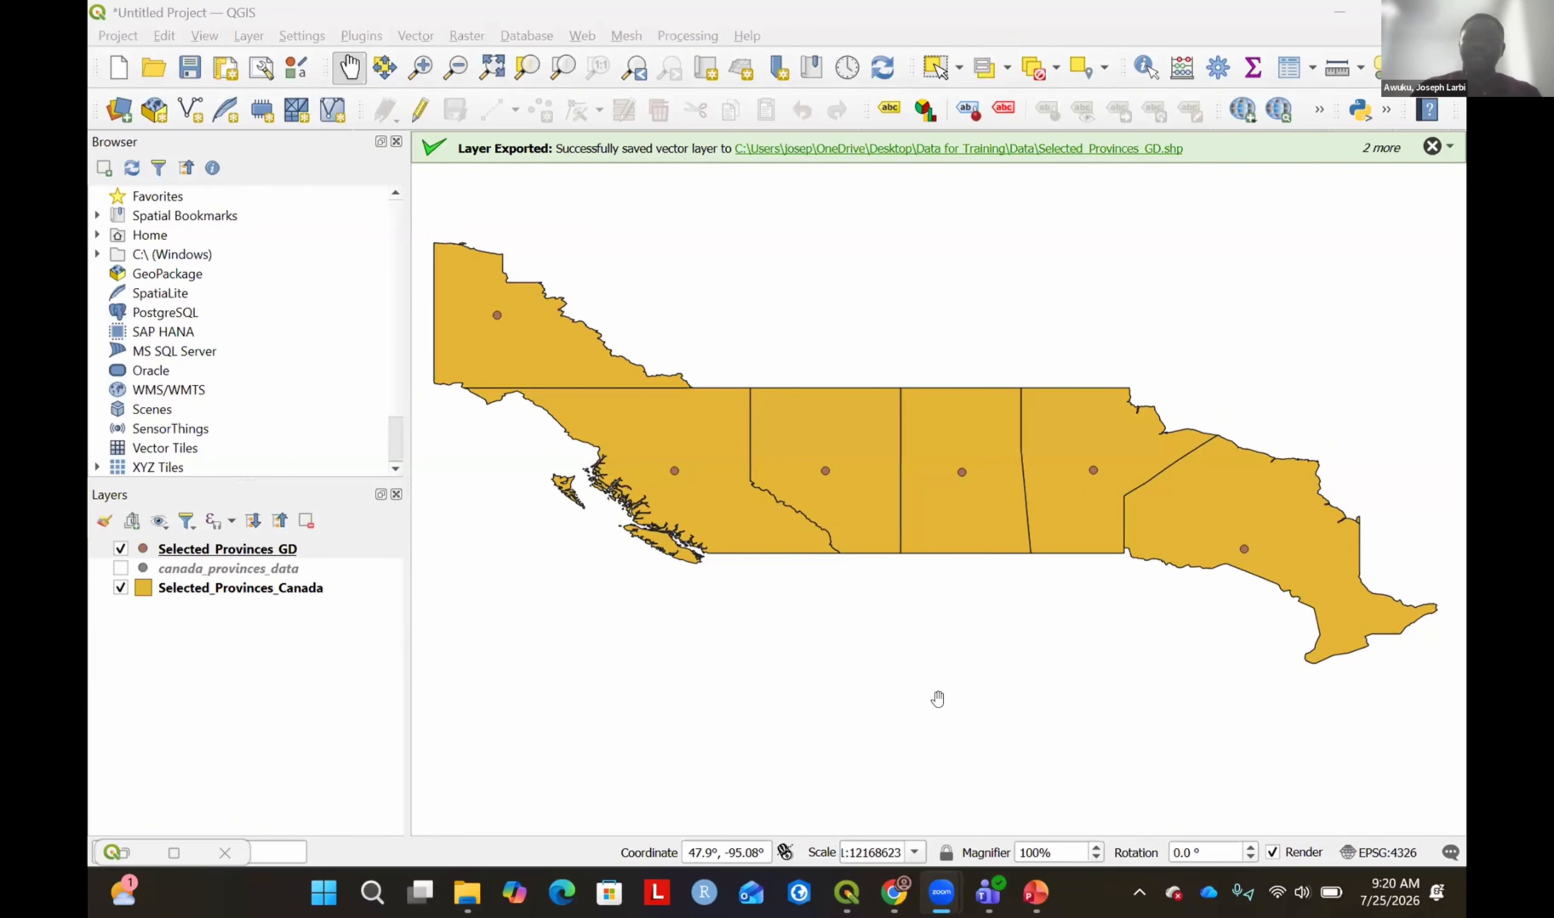
{"action": "left_click", "coordinate": [315, 672]}
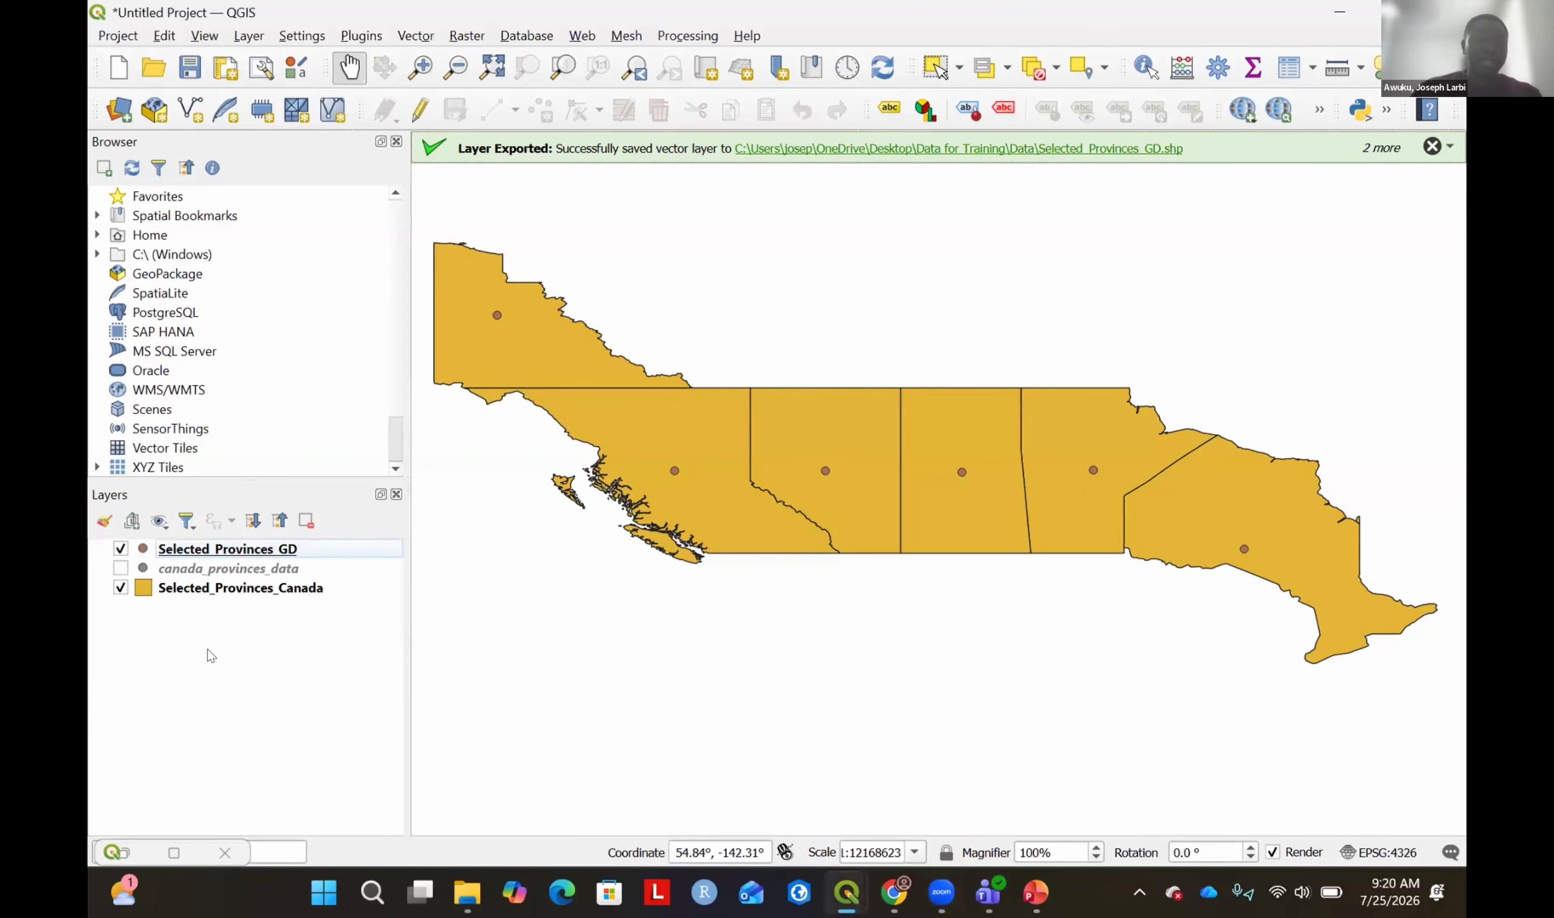
{"action": "left_click", "coordinate": [120, 113]}
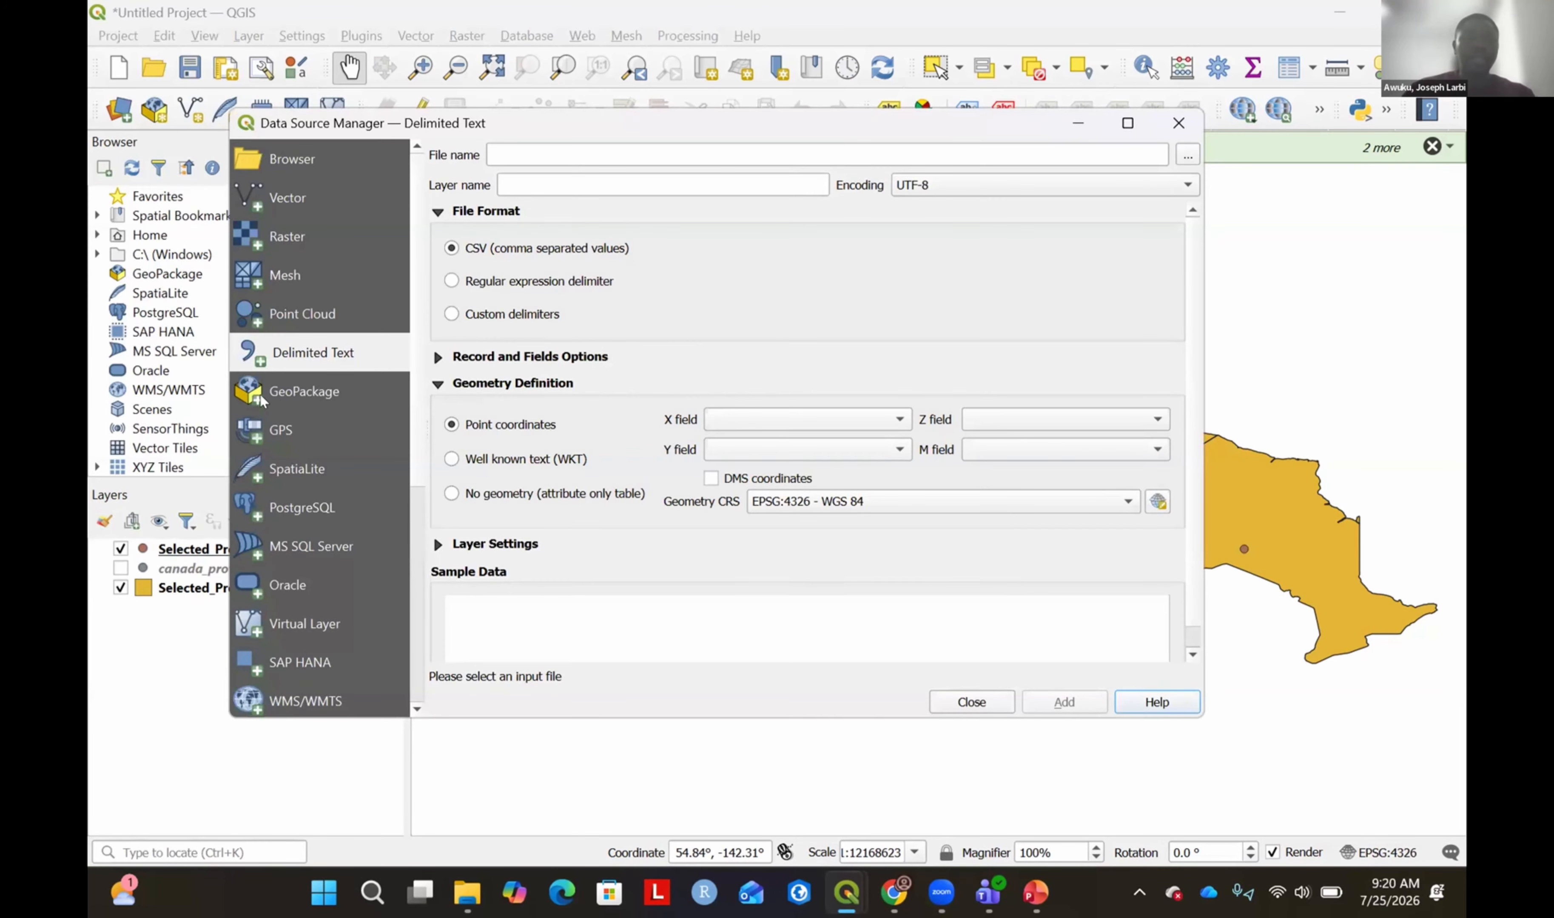
{"action": "left_click_drag", "start_coordinate": [567, 123], "coordinate": [474, 122]}
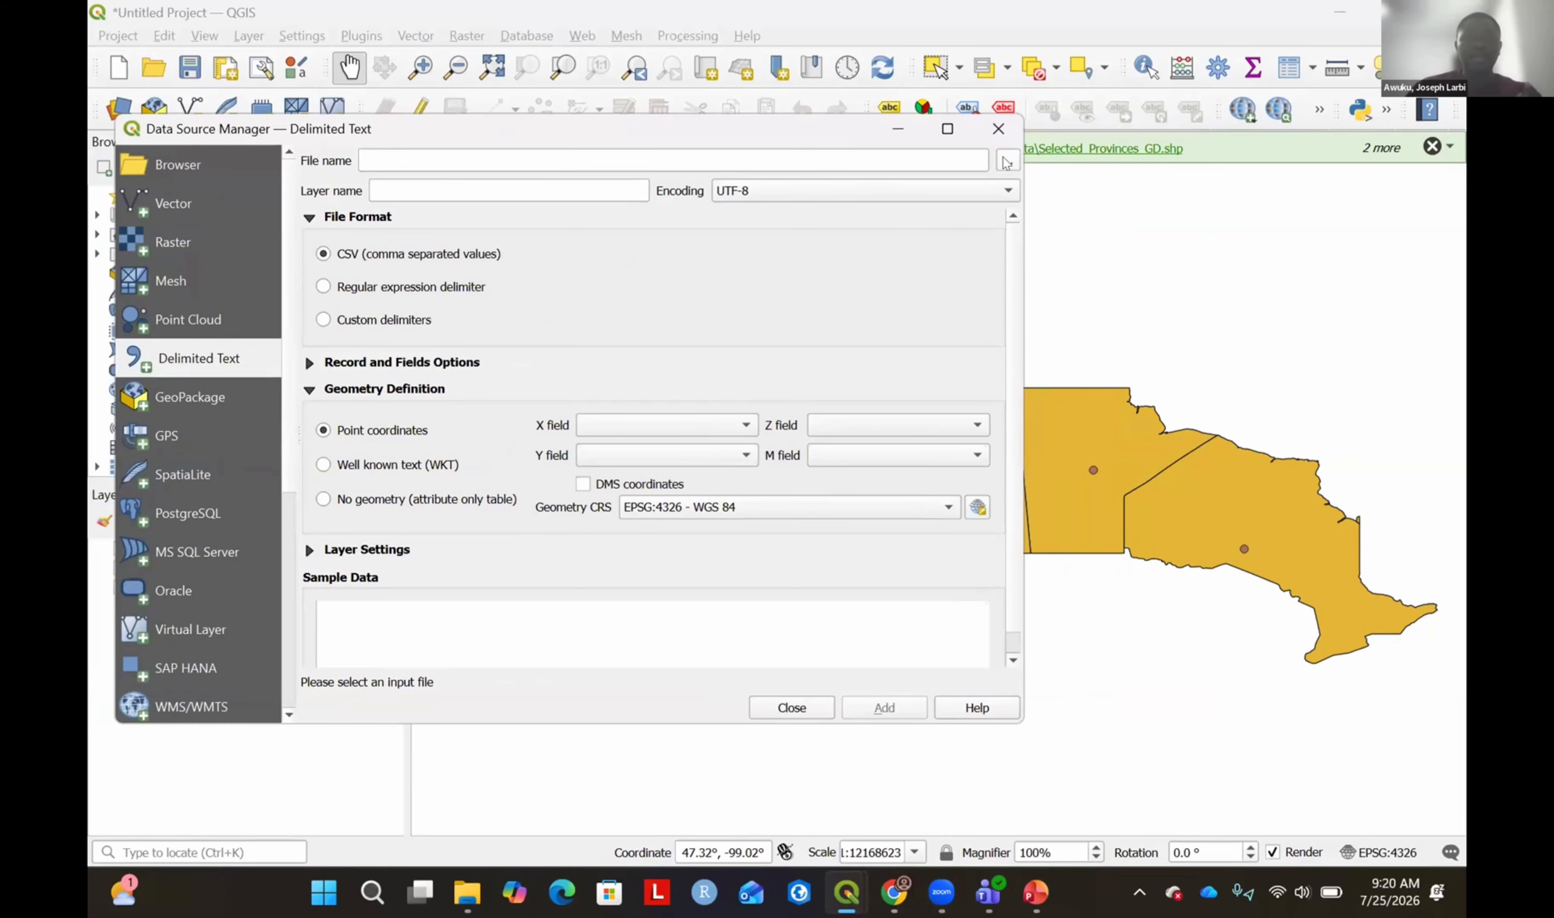
{"action": "left_click", "coordinate": [1006, 162]}
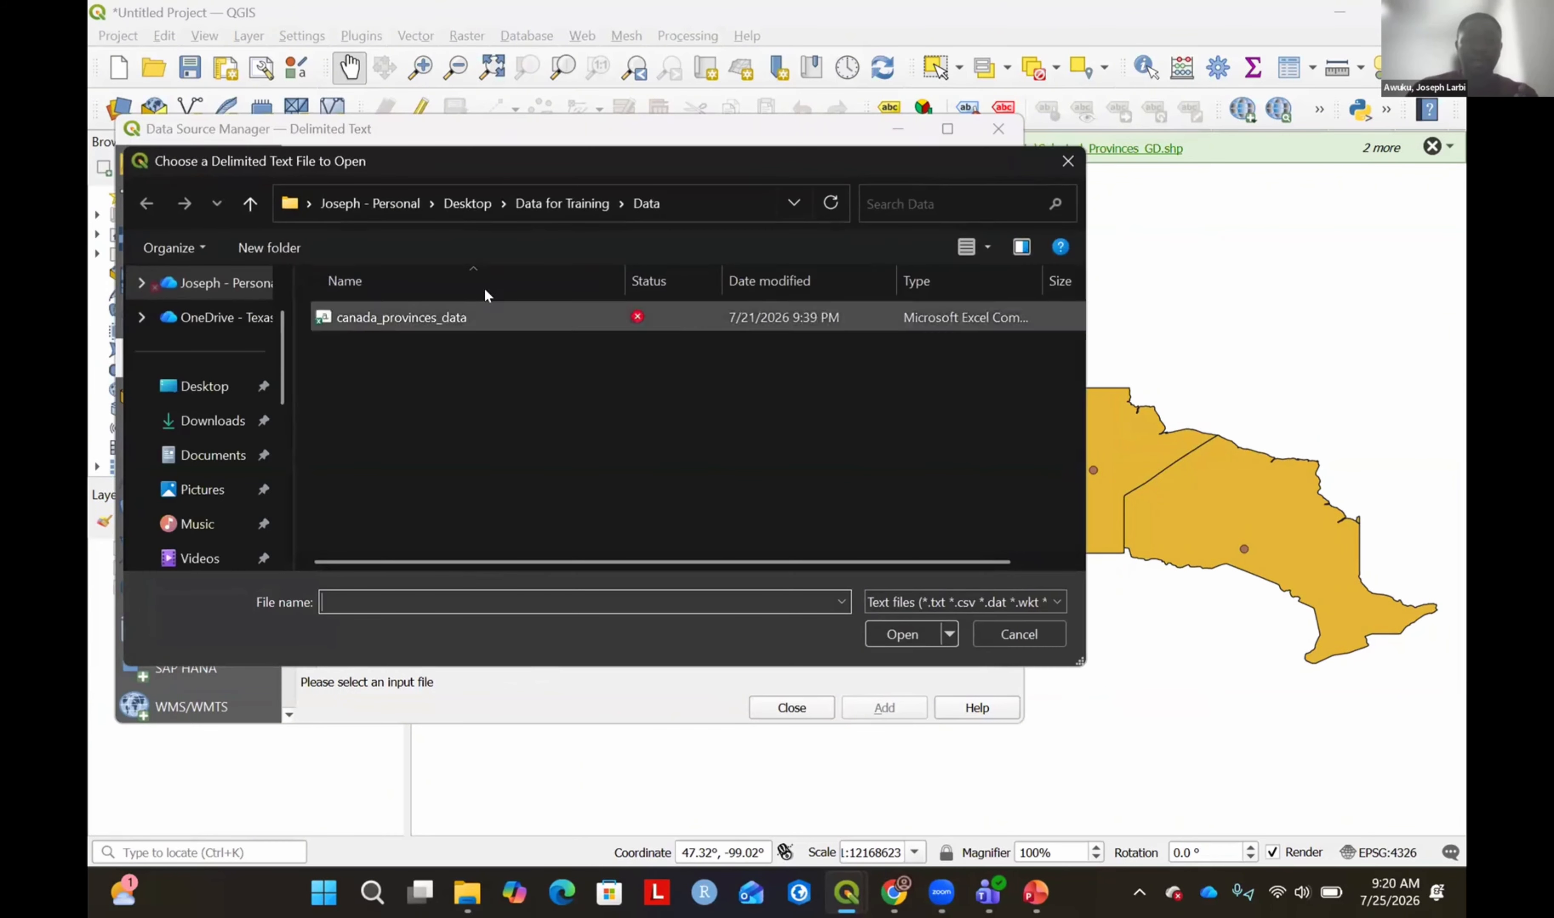
{"action": "left_click", "coordinate": [520, 315]}
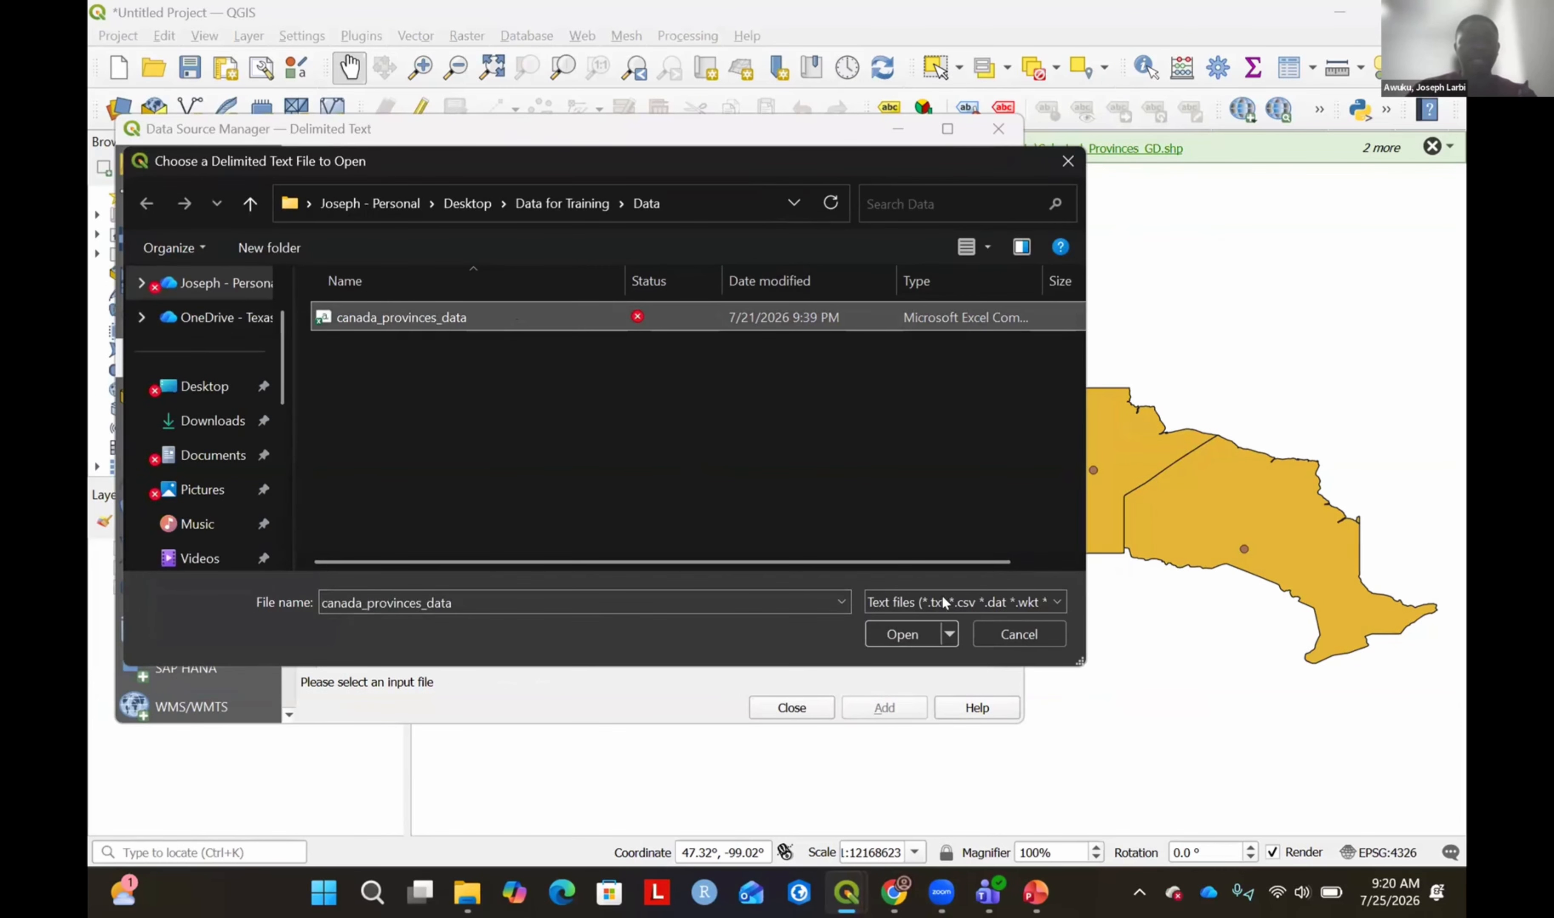
{"action": "left_click", "coordinate": [1015, 636]}
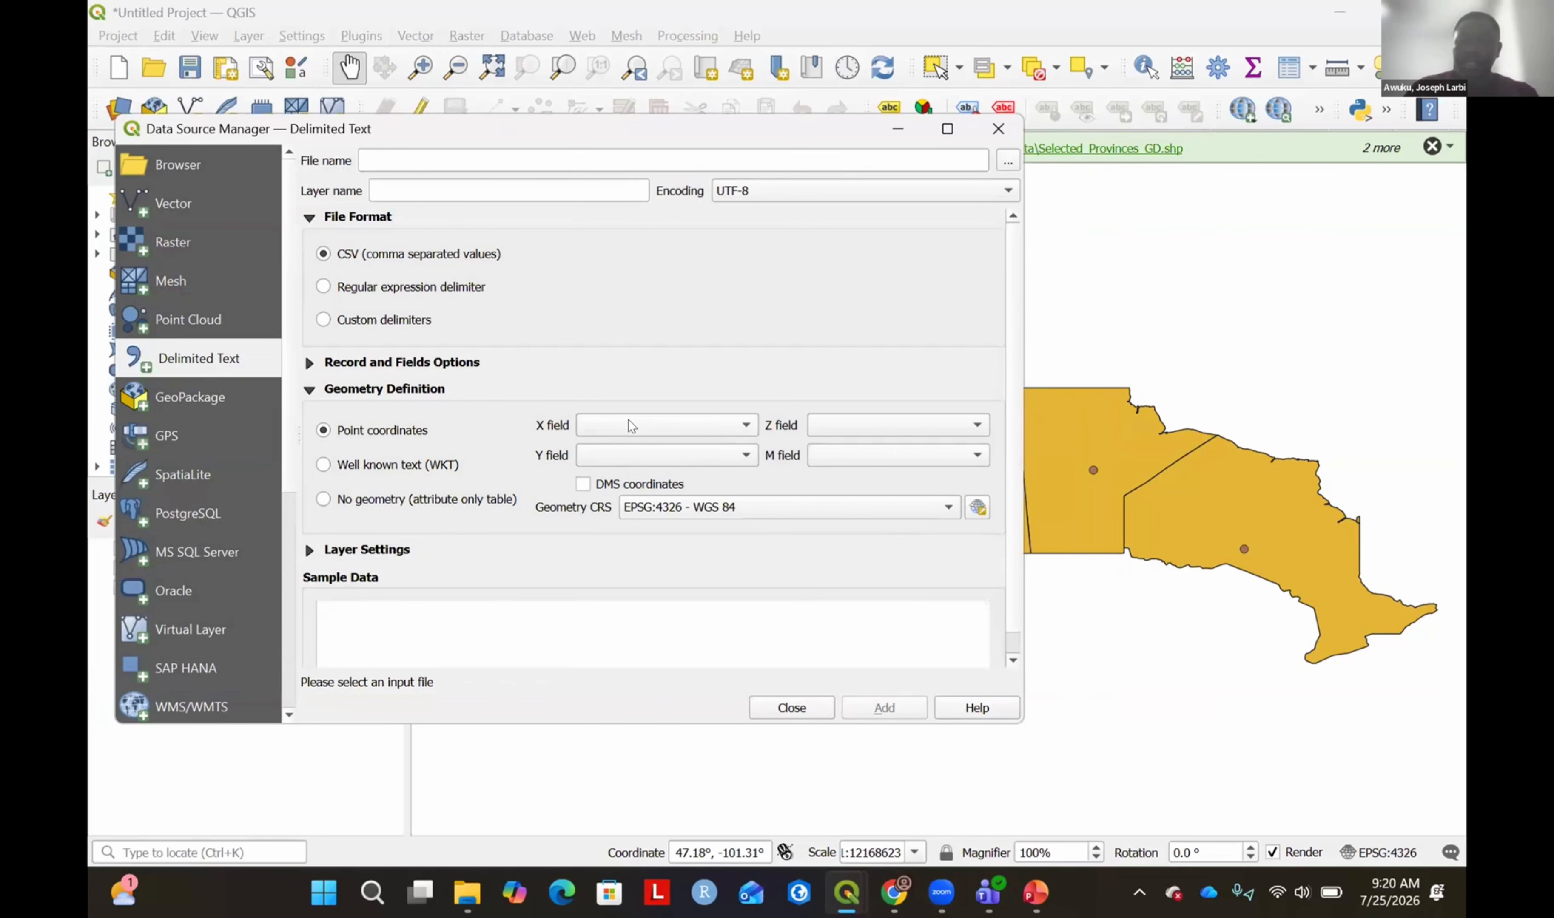
{"action": "left_click", "coordinate": [1009, 161]}
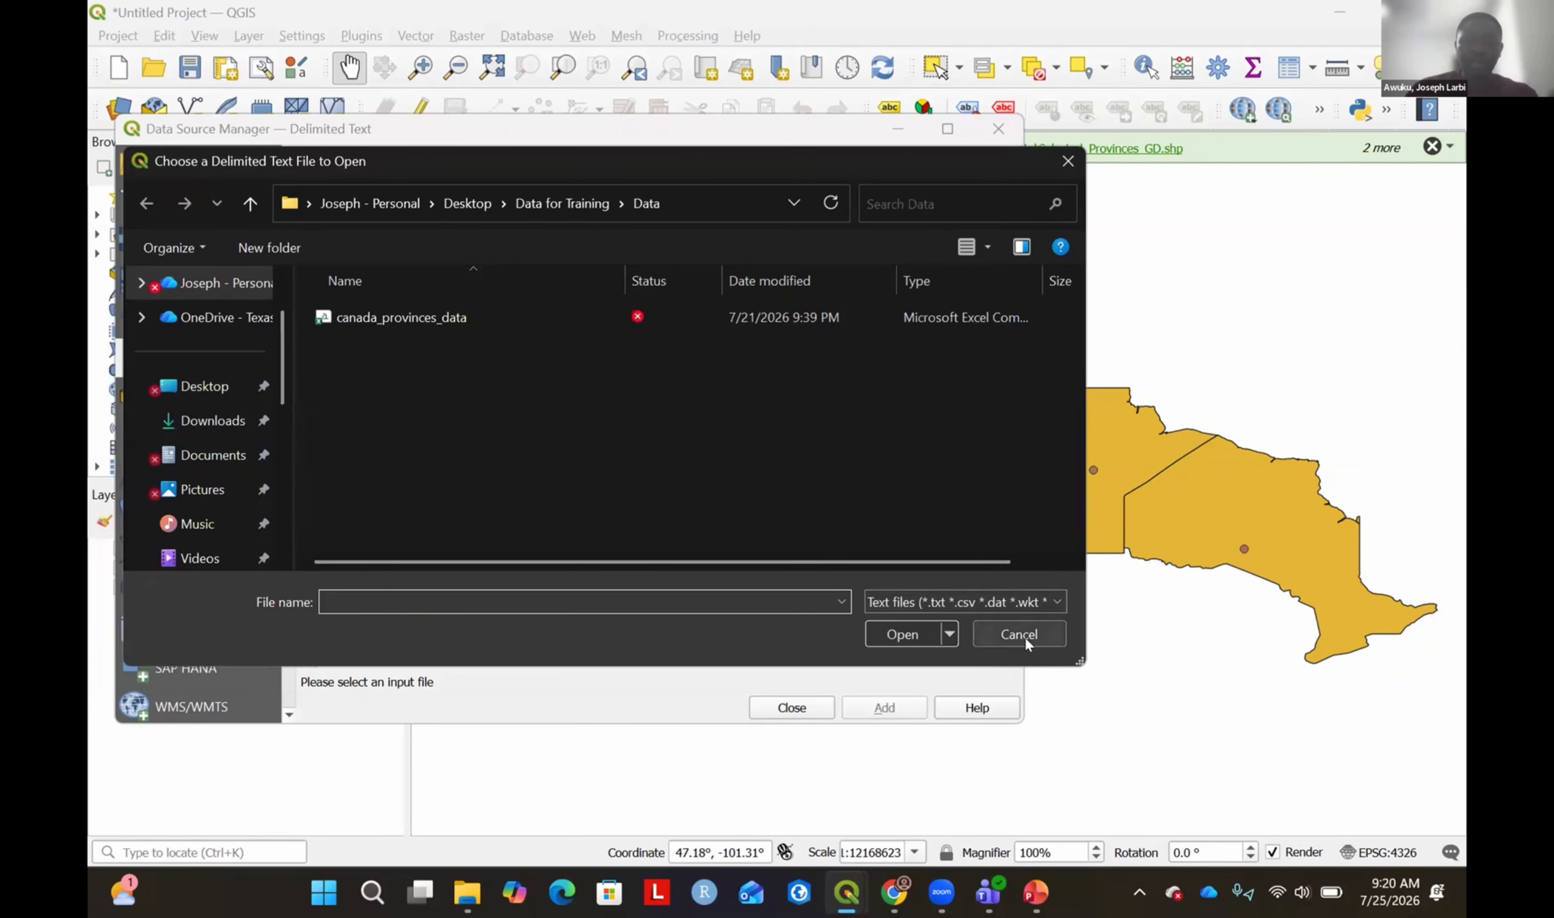
{"action": "left_click", "coordinate": [1025, 634]}
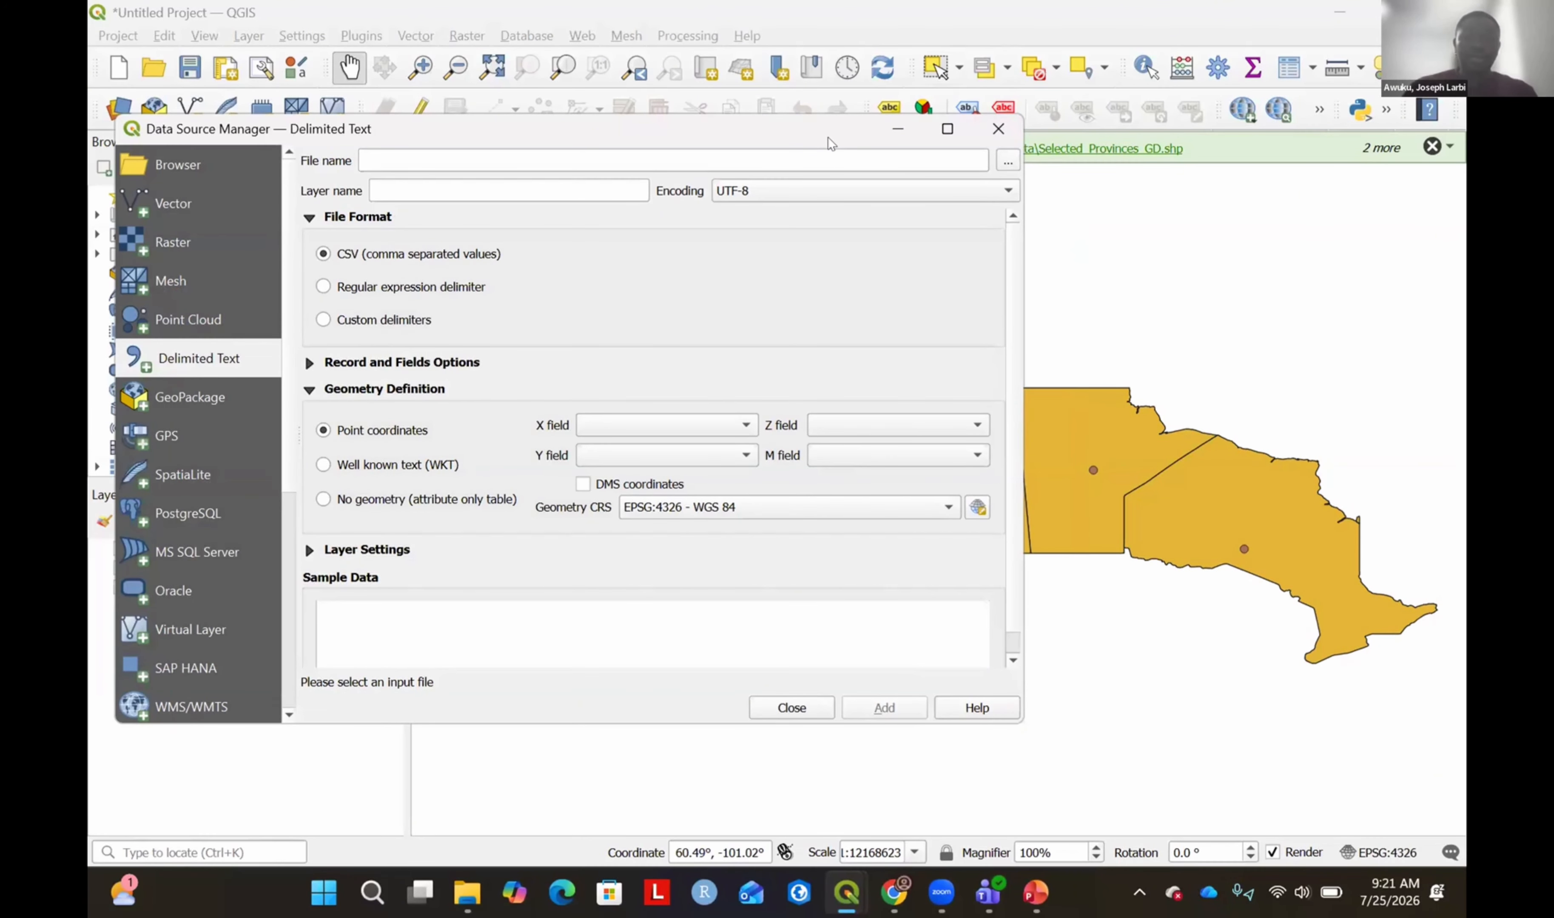
{"action": "left_click_drag", "start_coordinate": [828, 136], "coordinate": [814, 200]}
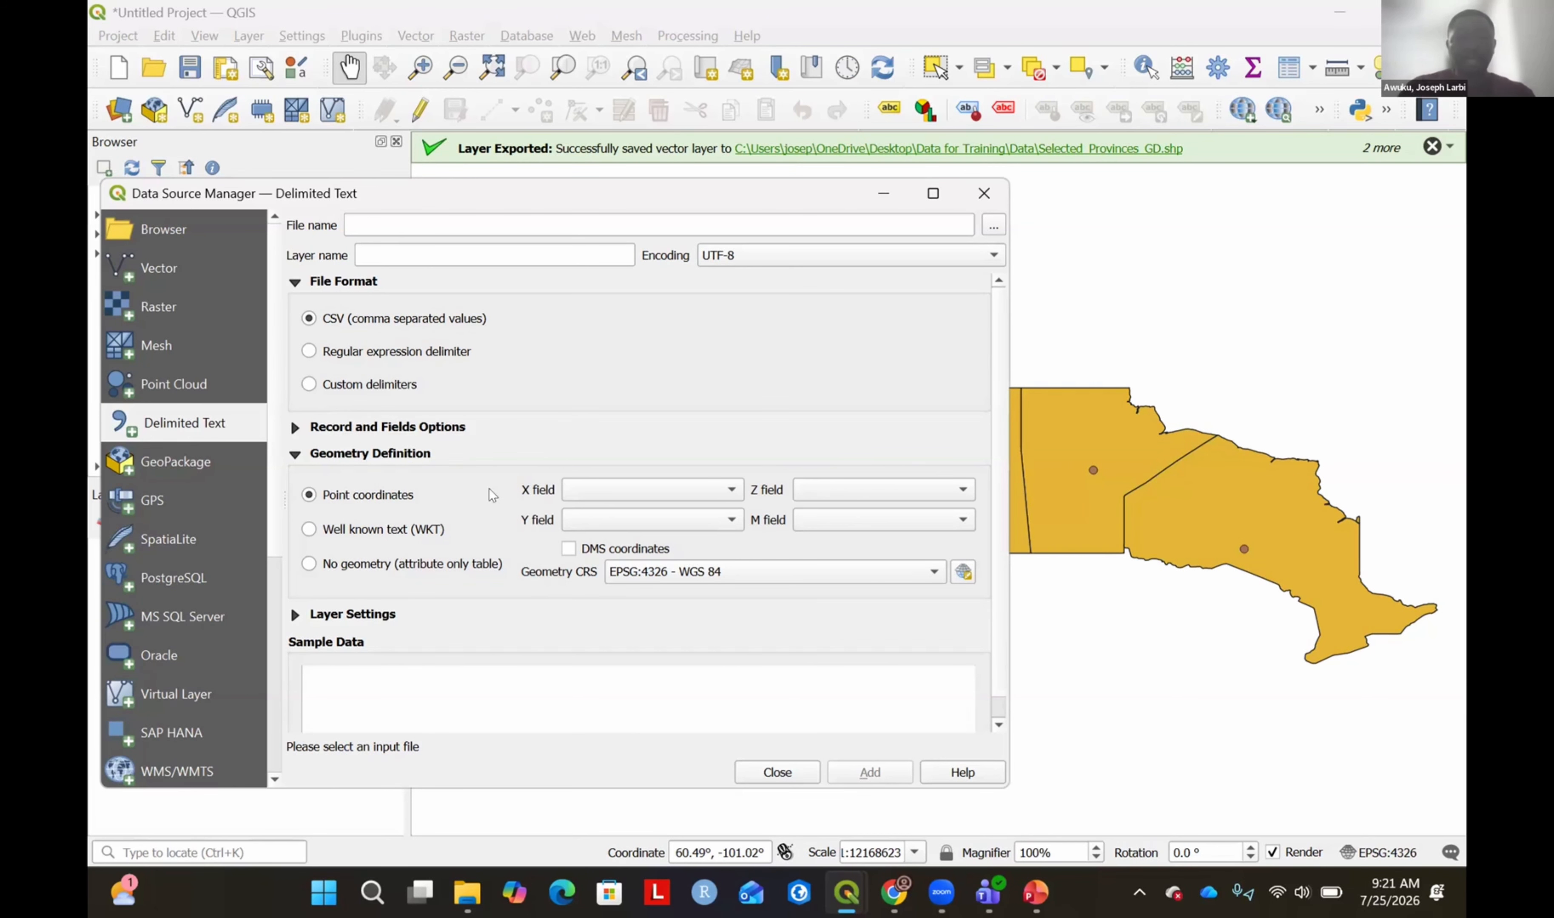
{"action": "left_click", "coordinate": [777, 772]}
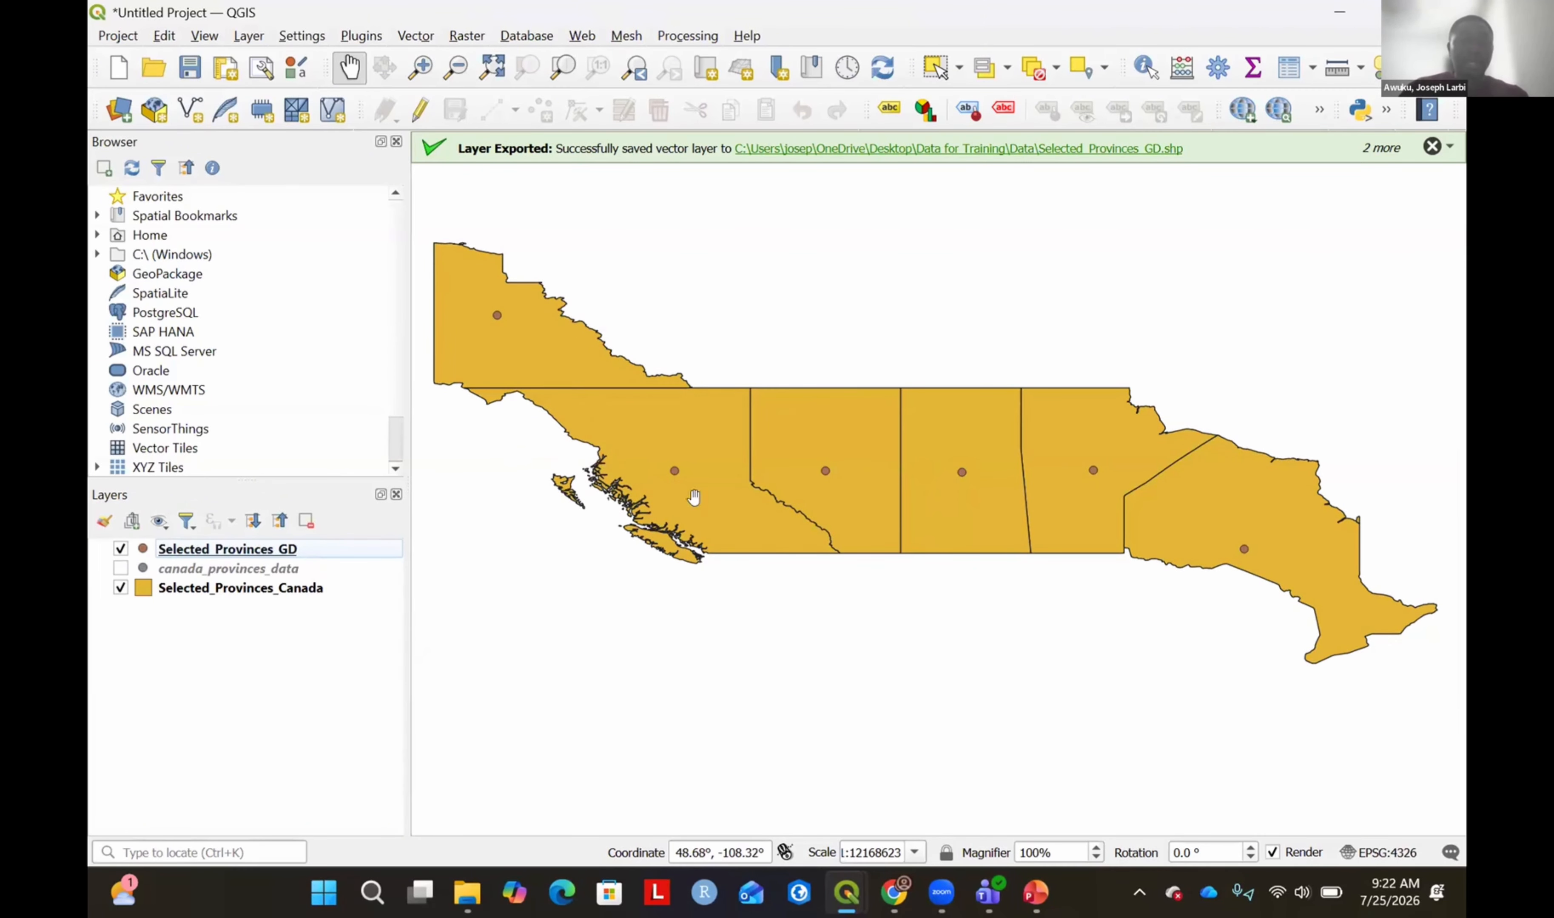
Hide the Selected_Provinces_GD layer and load the canada_provinces_data CSV as a delimited text source.
{"action": "left_click", "coordinate": [120, 549]}
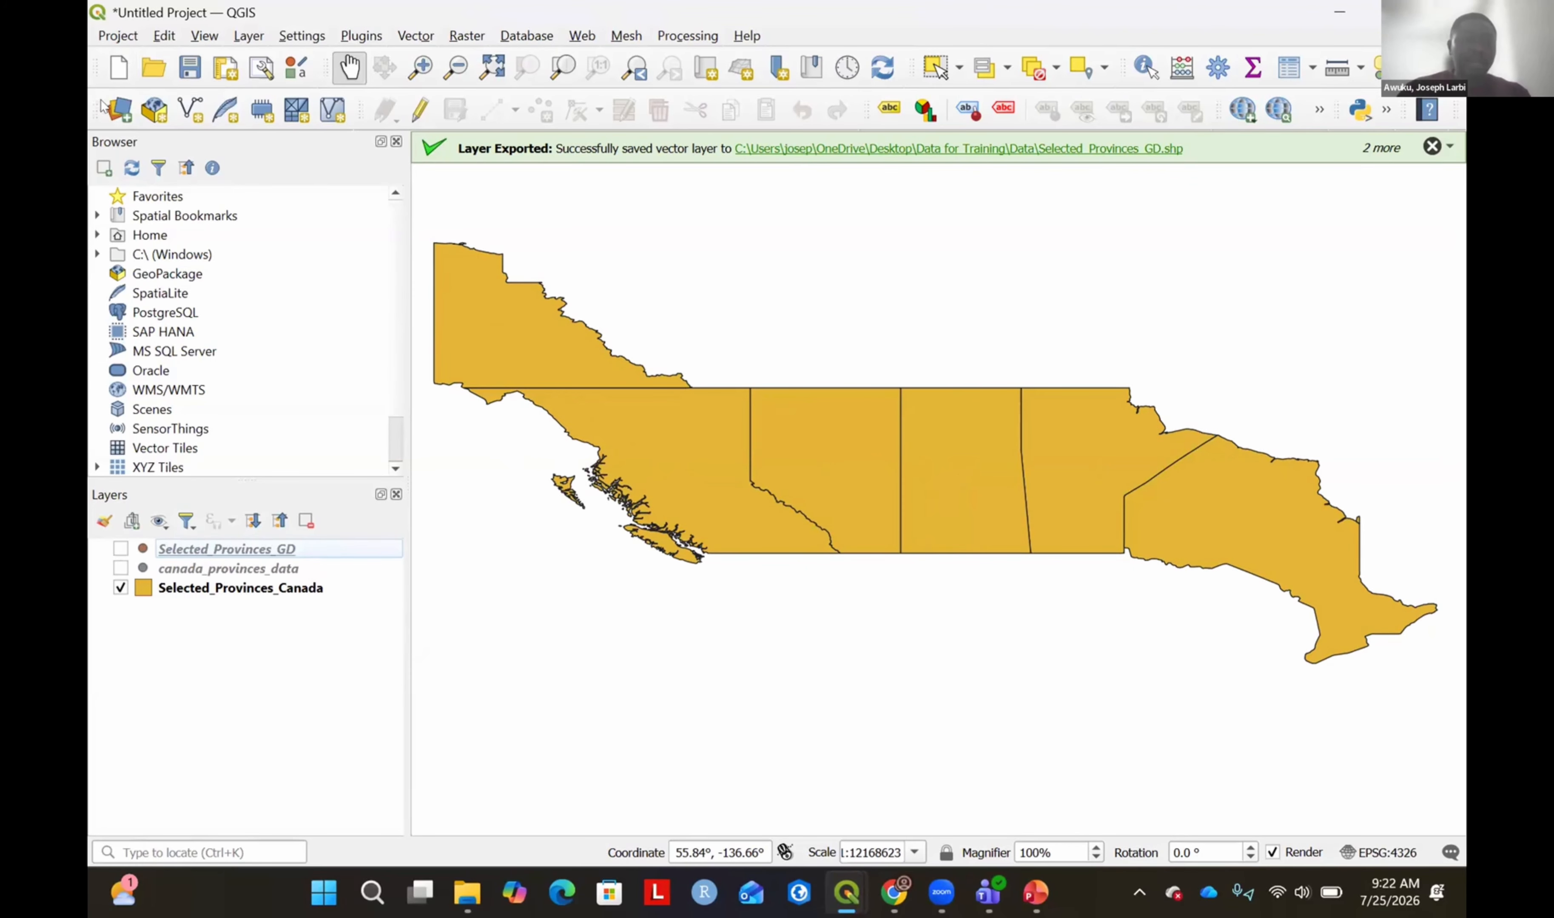
{"action": "left_click", "coordinate": [119, 108]}
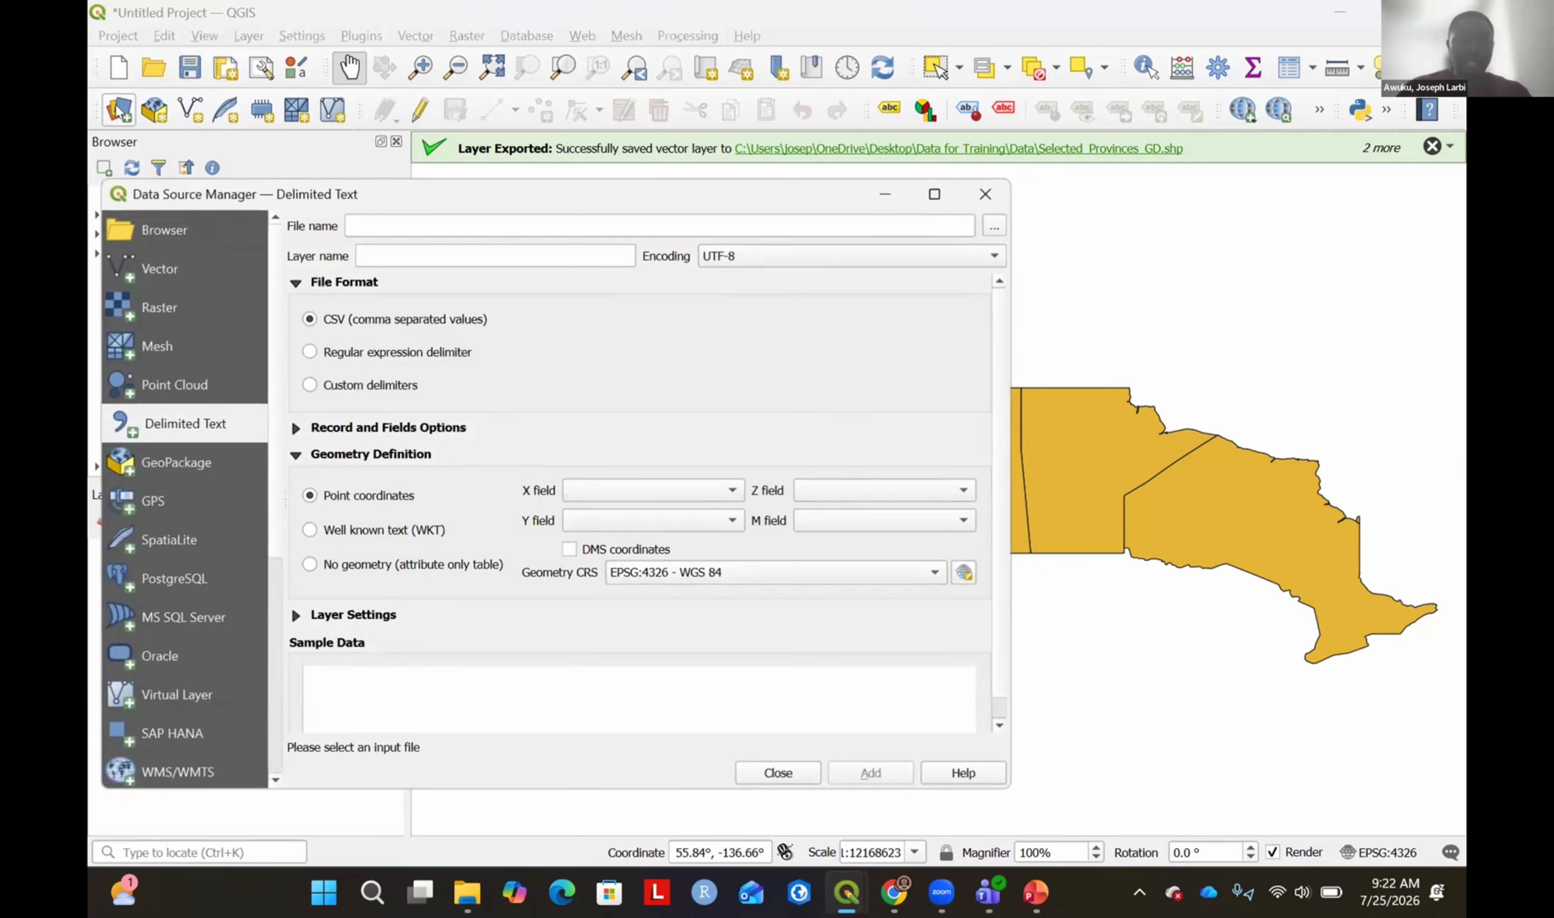
{"action": "left_click", "coordinate": [1000, 229]}
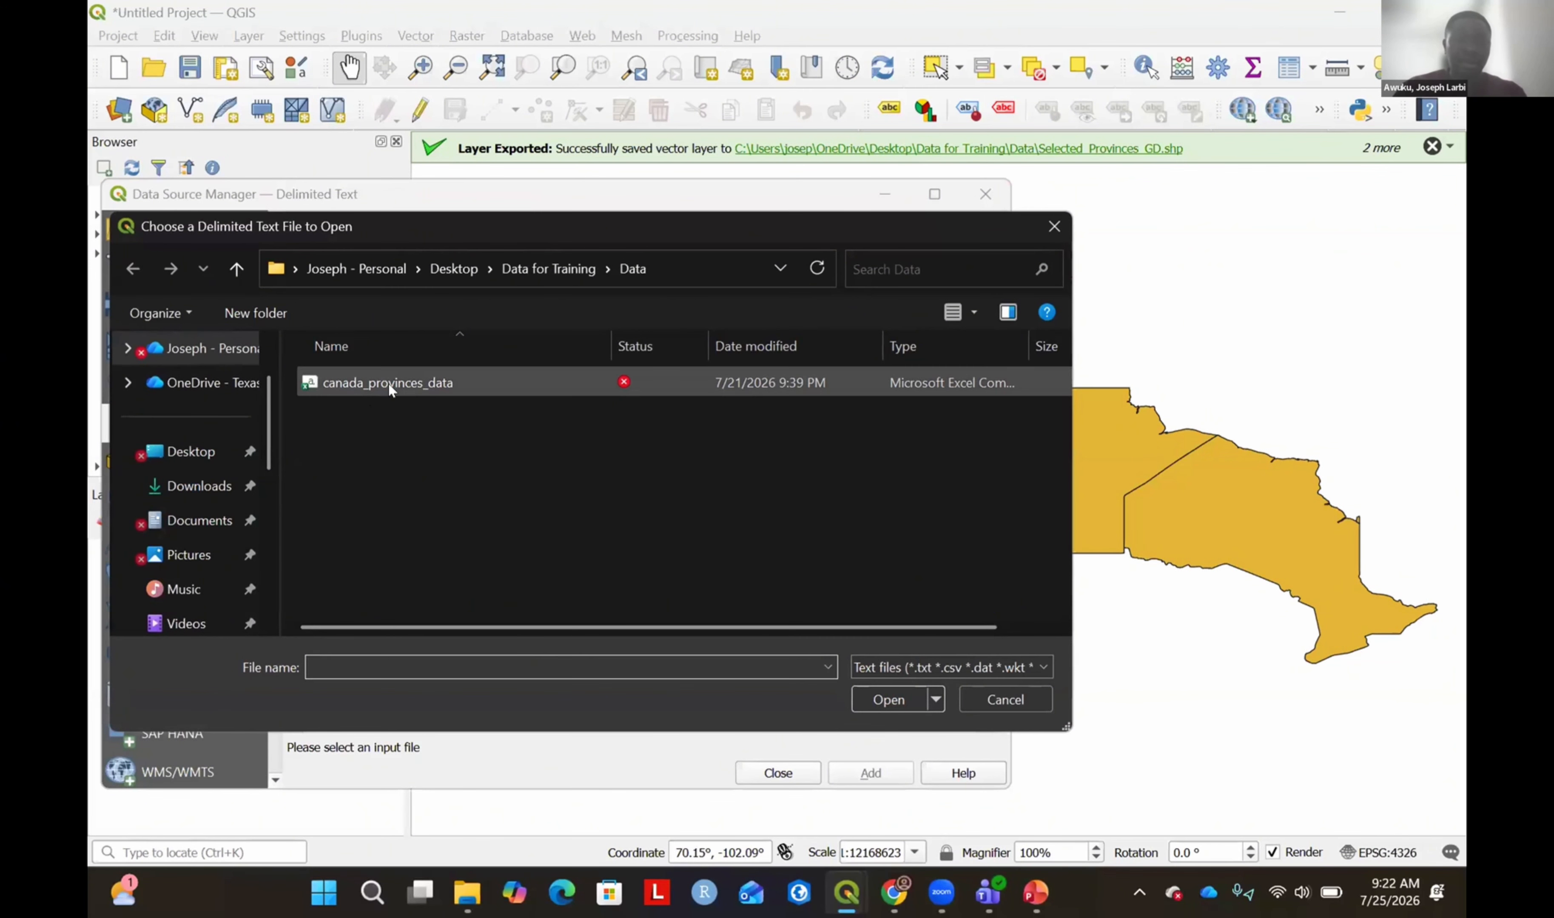
{"action": "left_click", "coordinate": [388, 384]}
{"action": "left_click", "coordinate": [889, 700]}
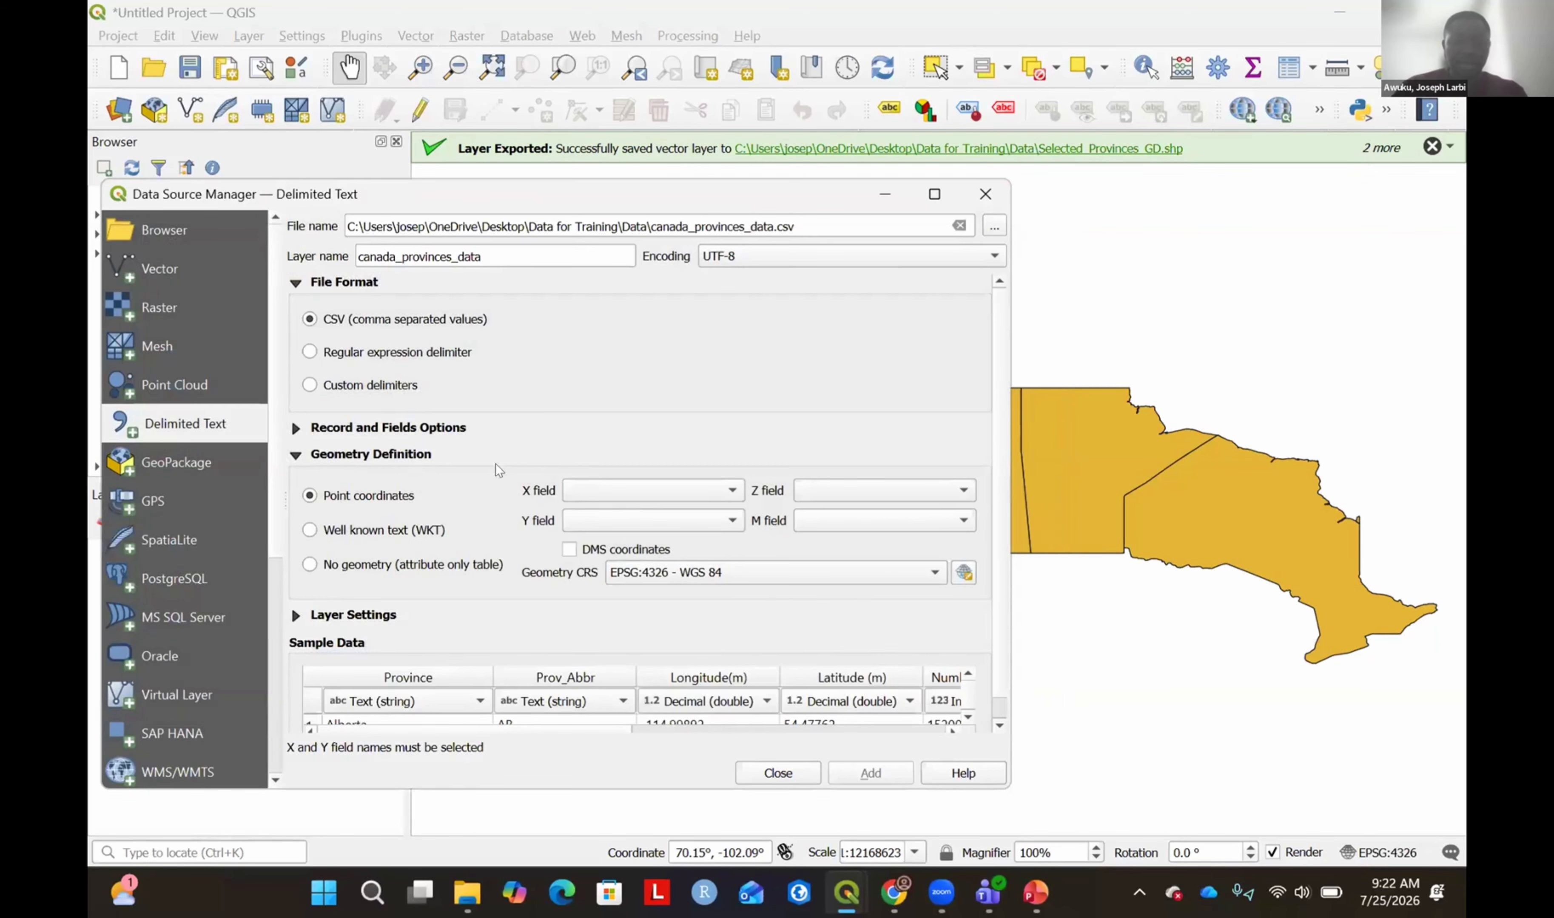
Set the point coordinates' X field to Longitude(m) and the Y field to Latitude (m).
{"action": "left_click", "coordinate": [731, 492]}
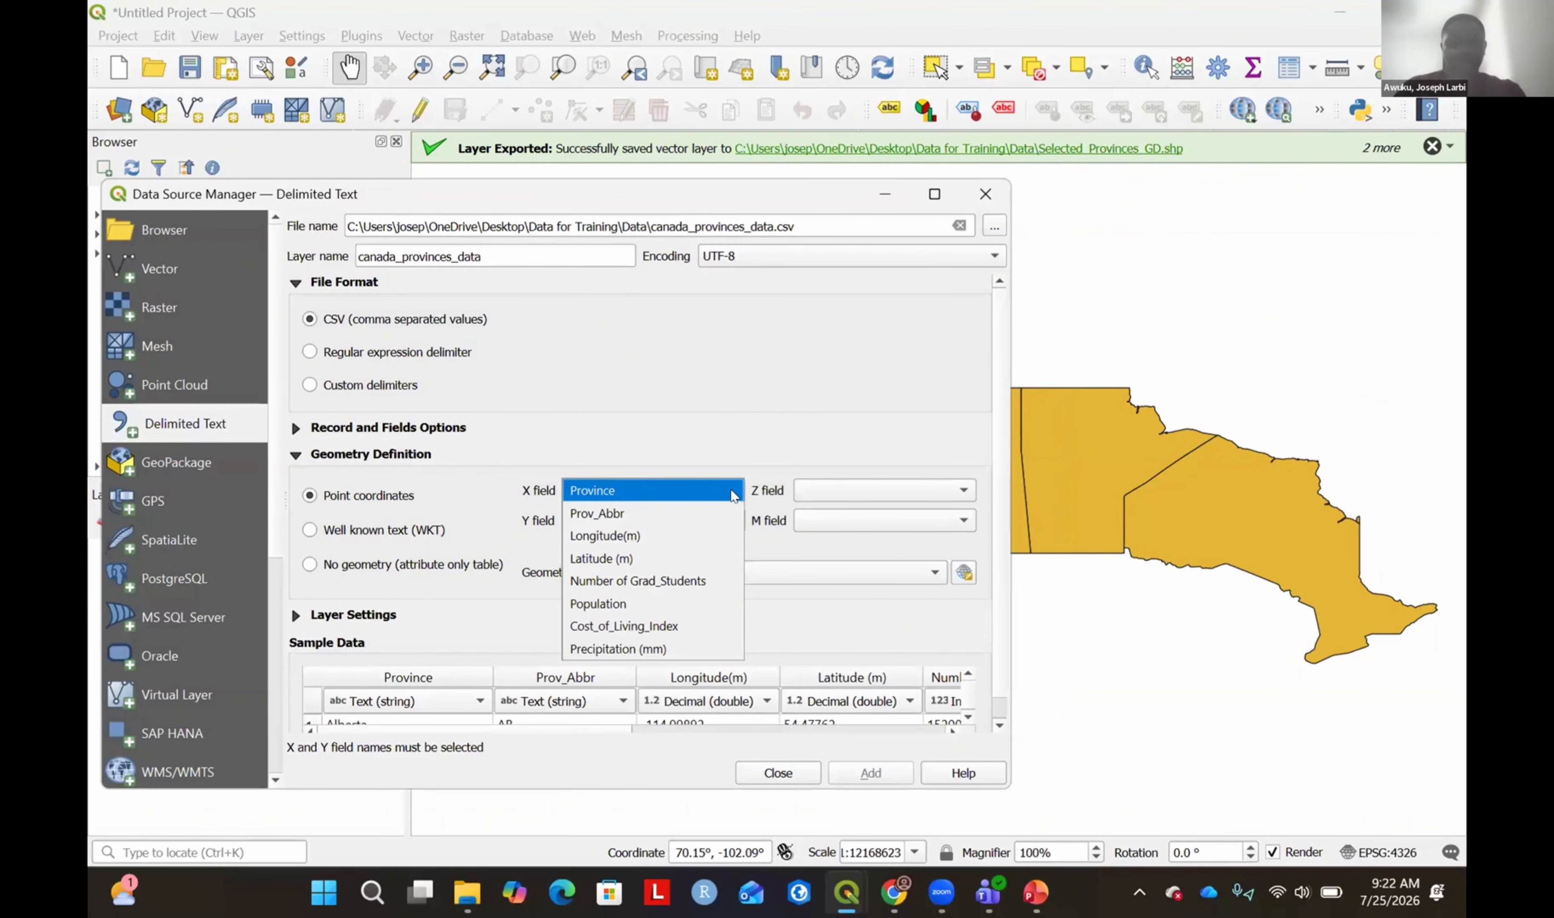
{"action": "left_click", "coordinate": [609, 538]}
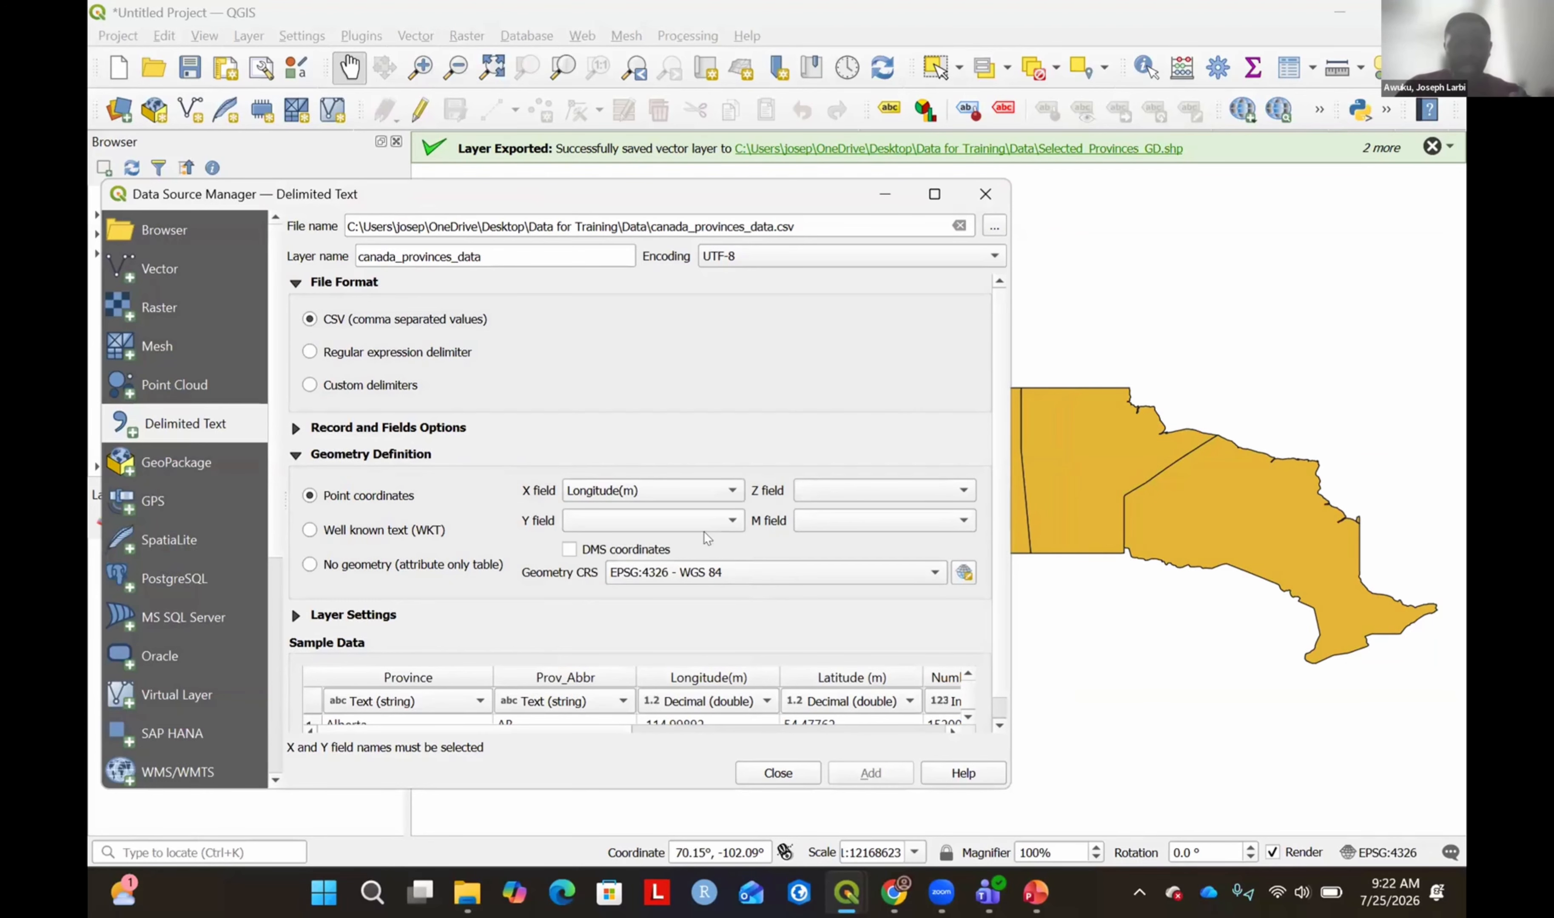
{"action": "left_click", "coordinate": [712, 523]}
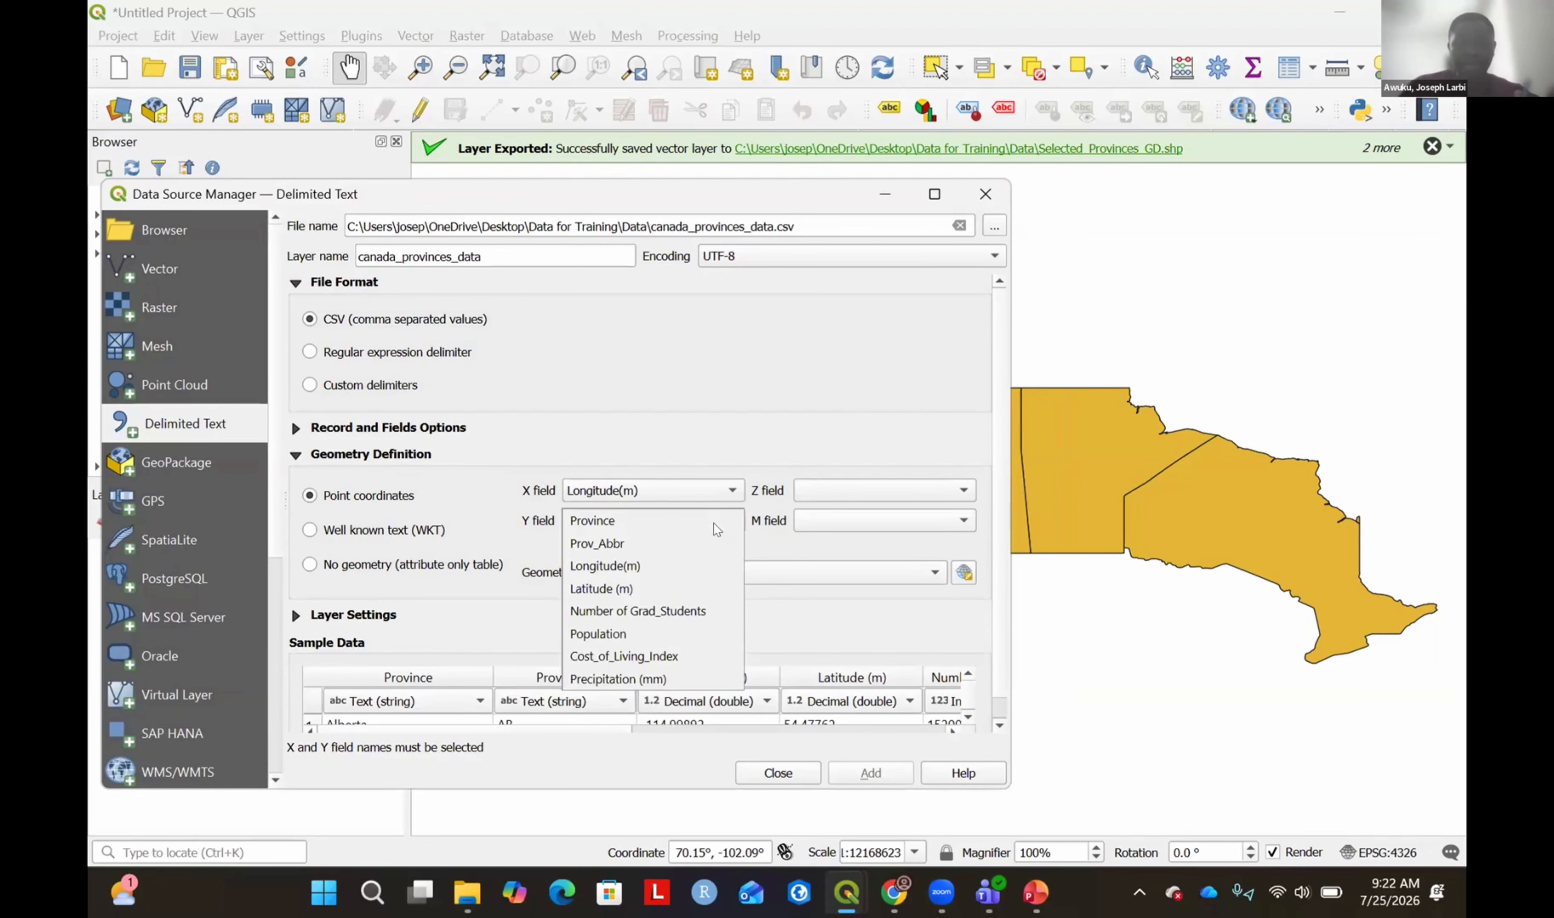
{"action": "left_click", "coordinate": [651, 589]}
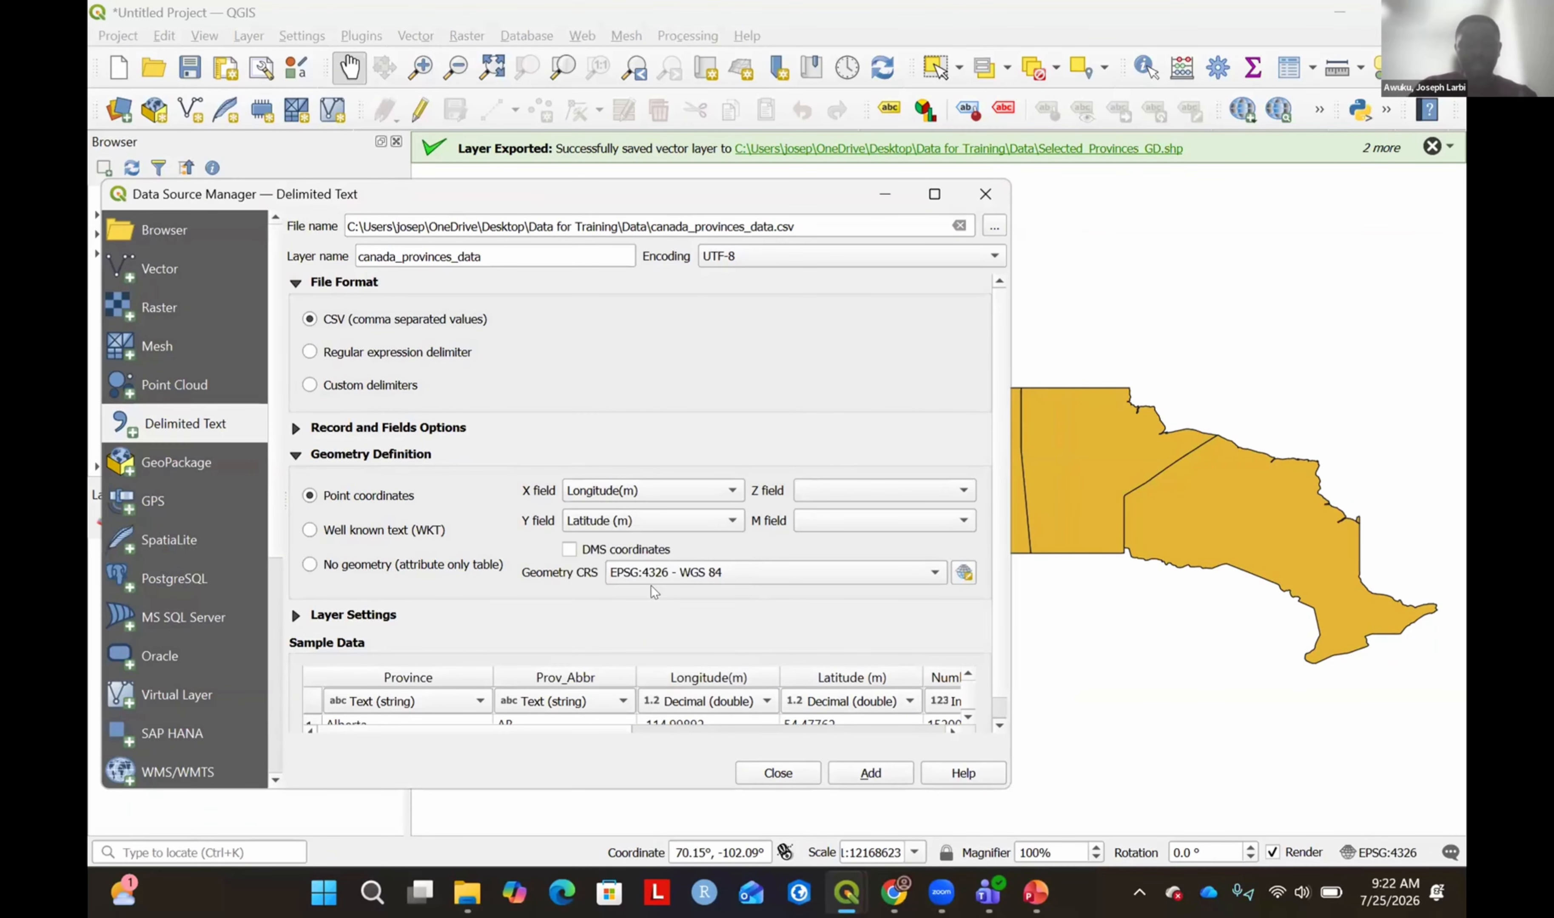
Set the Z field to Number of Grad_Students and leave the M field empty.
{"action": "left_click", "coordinate": [913, 492]}
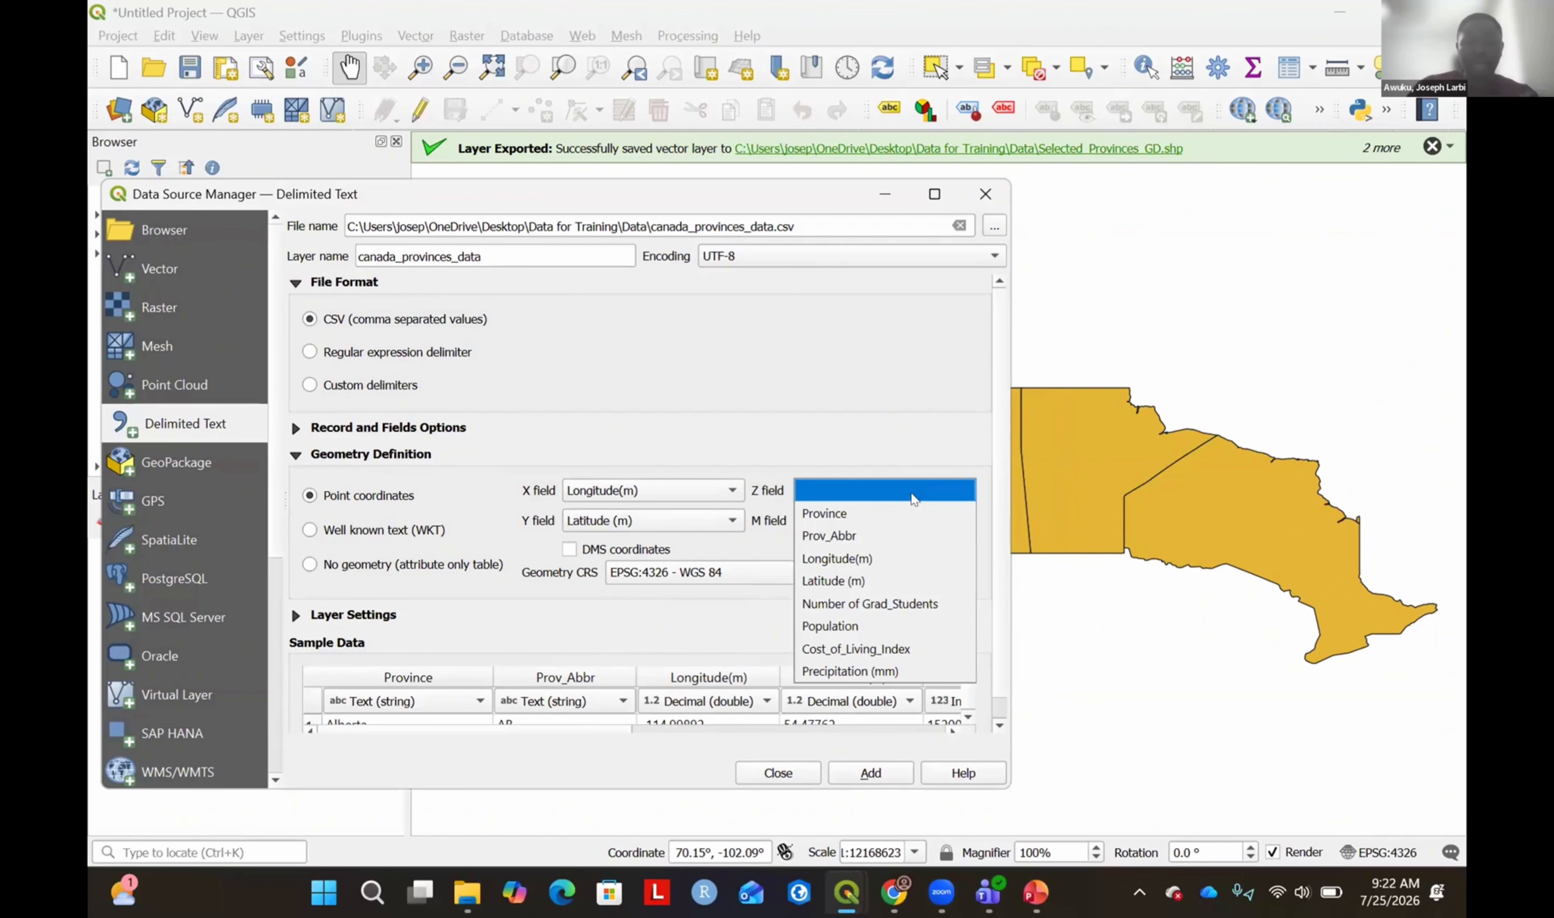
{"action": "left_click", "coordinate": [899, 604]}
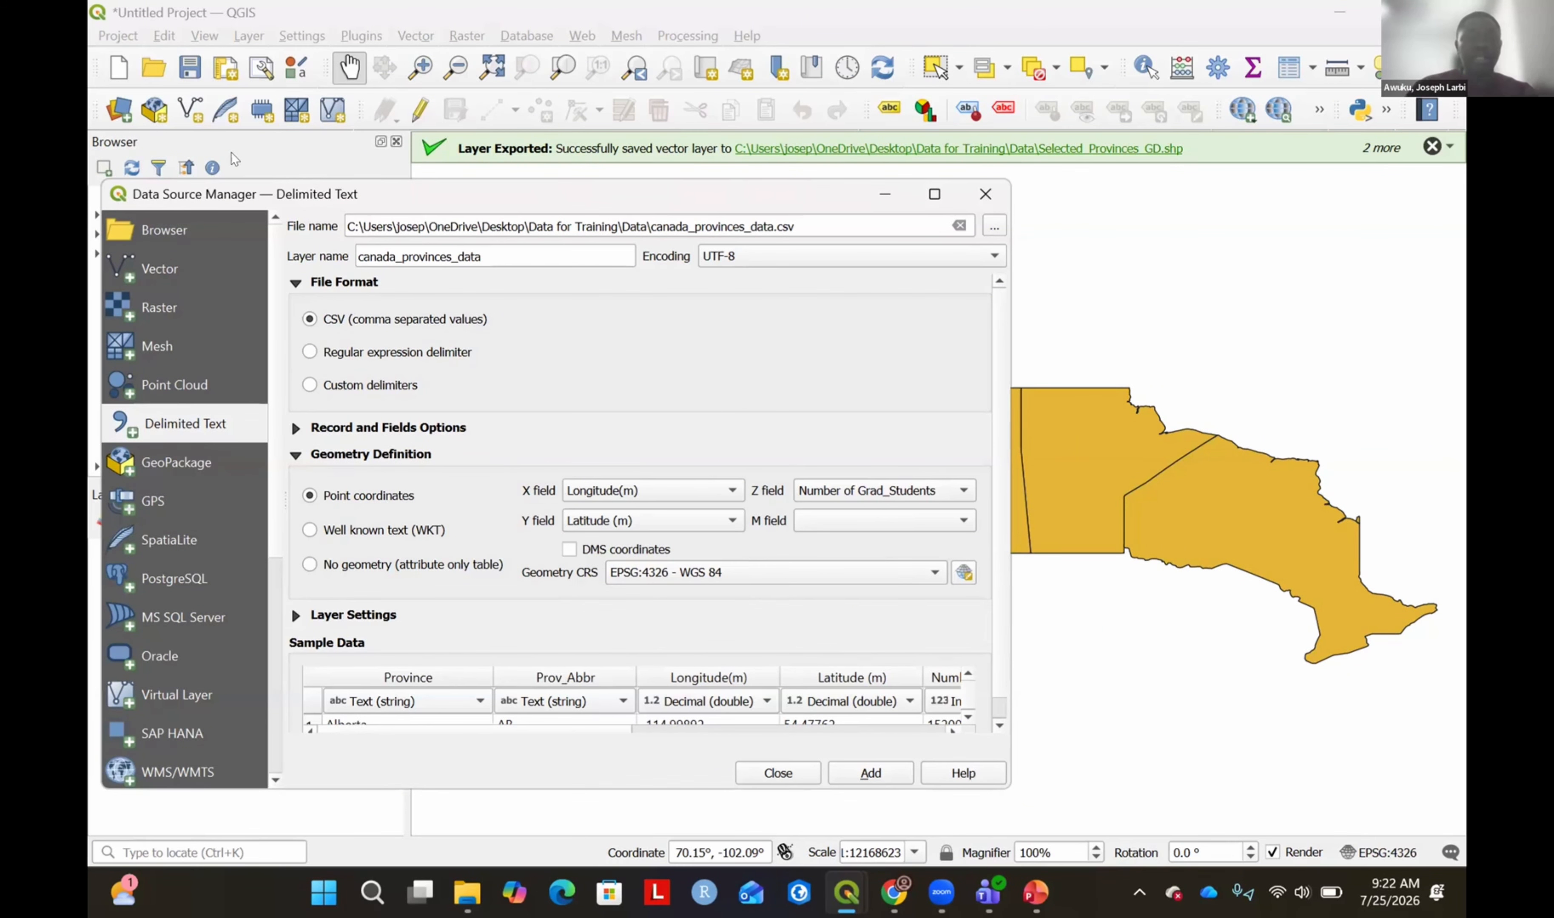
{"action": "left_click_drag", "start_coordinate": [385, 192], "coordinate": [391, 108]}
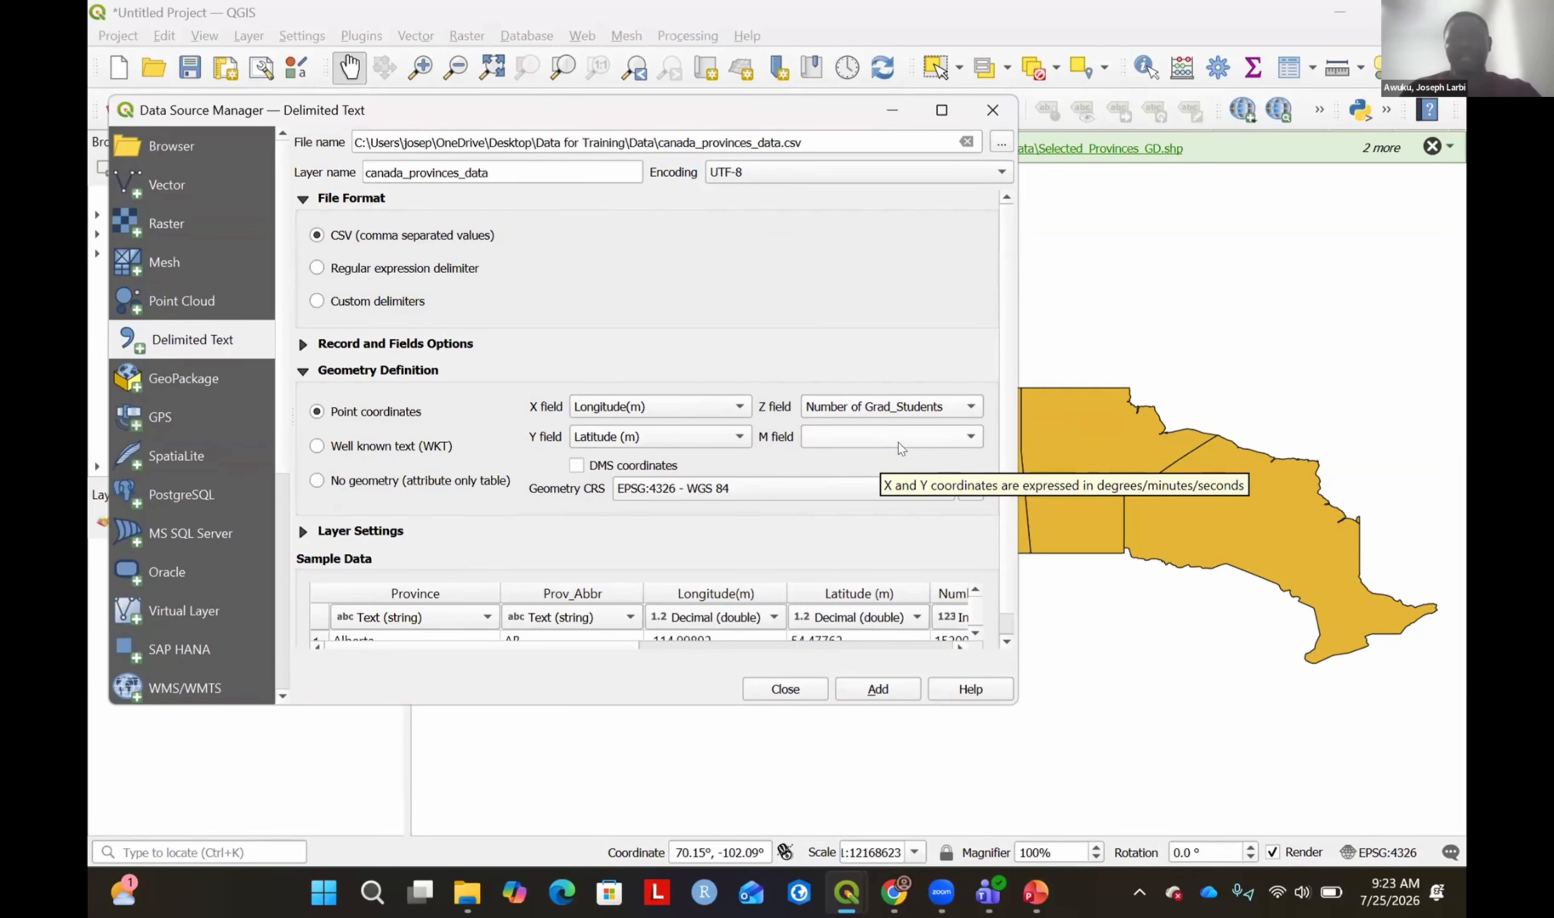
{"action": "left_click", "coordinate": [941, 439]}
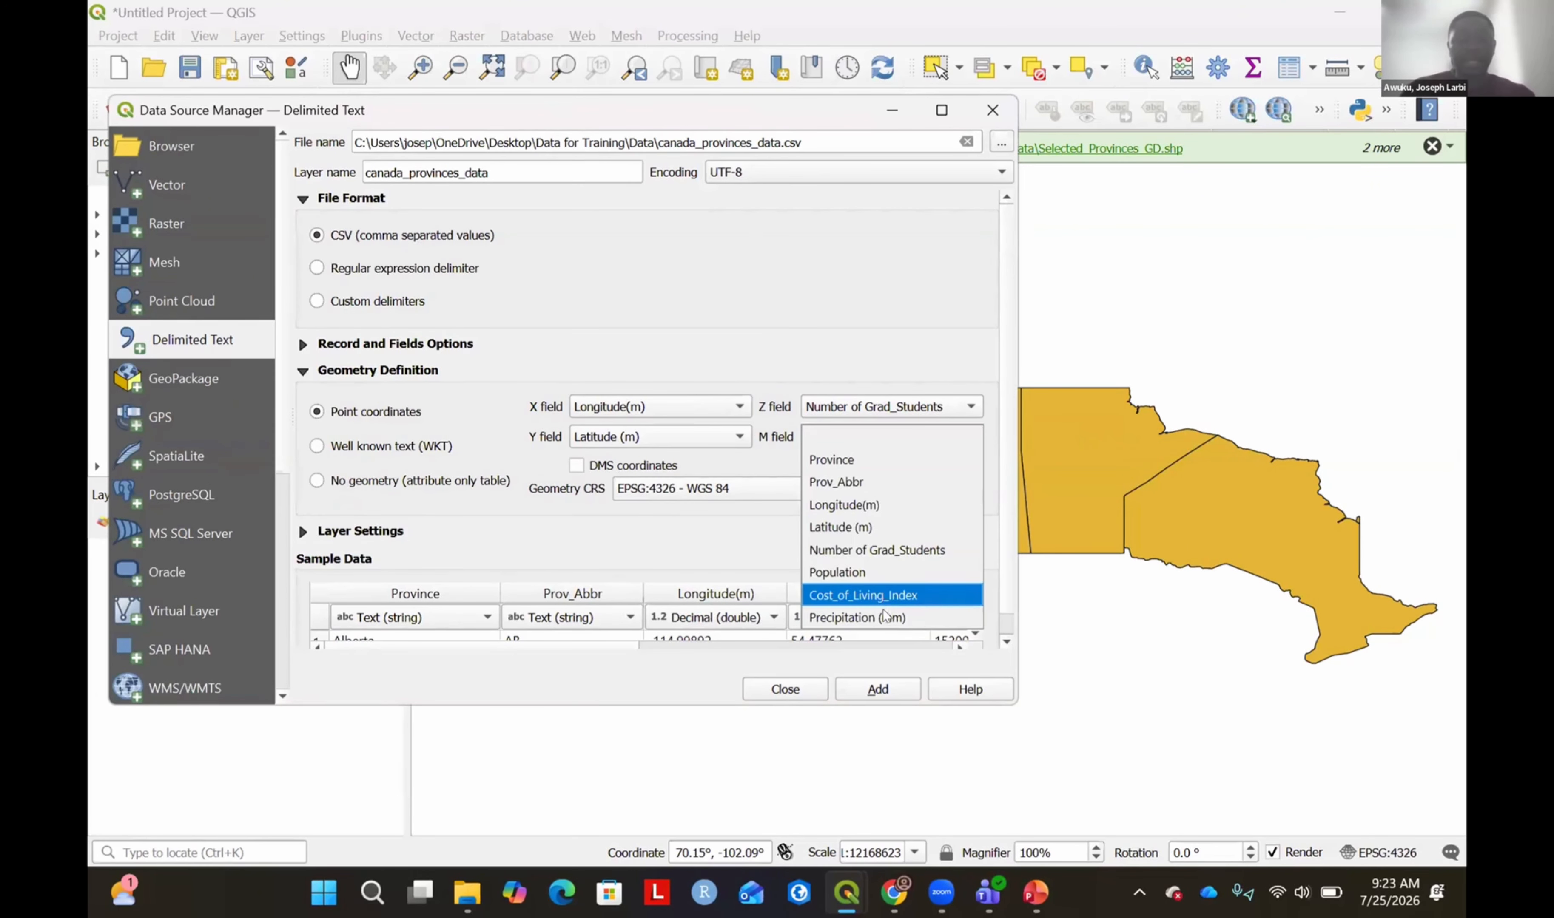
{"action": "left_click", "coordinate": [927, 451]}
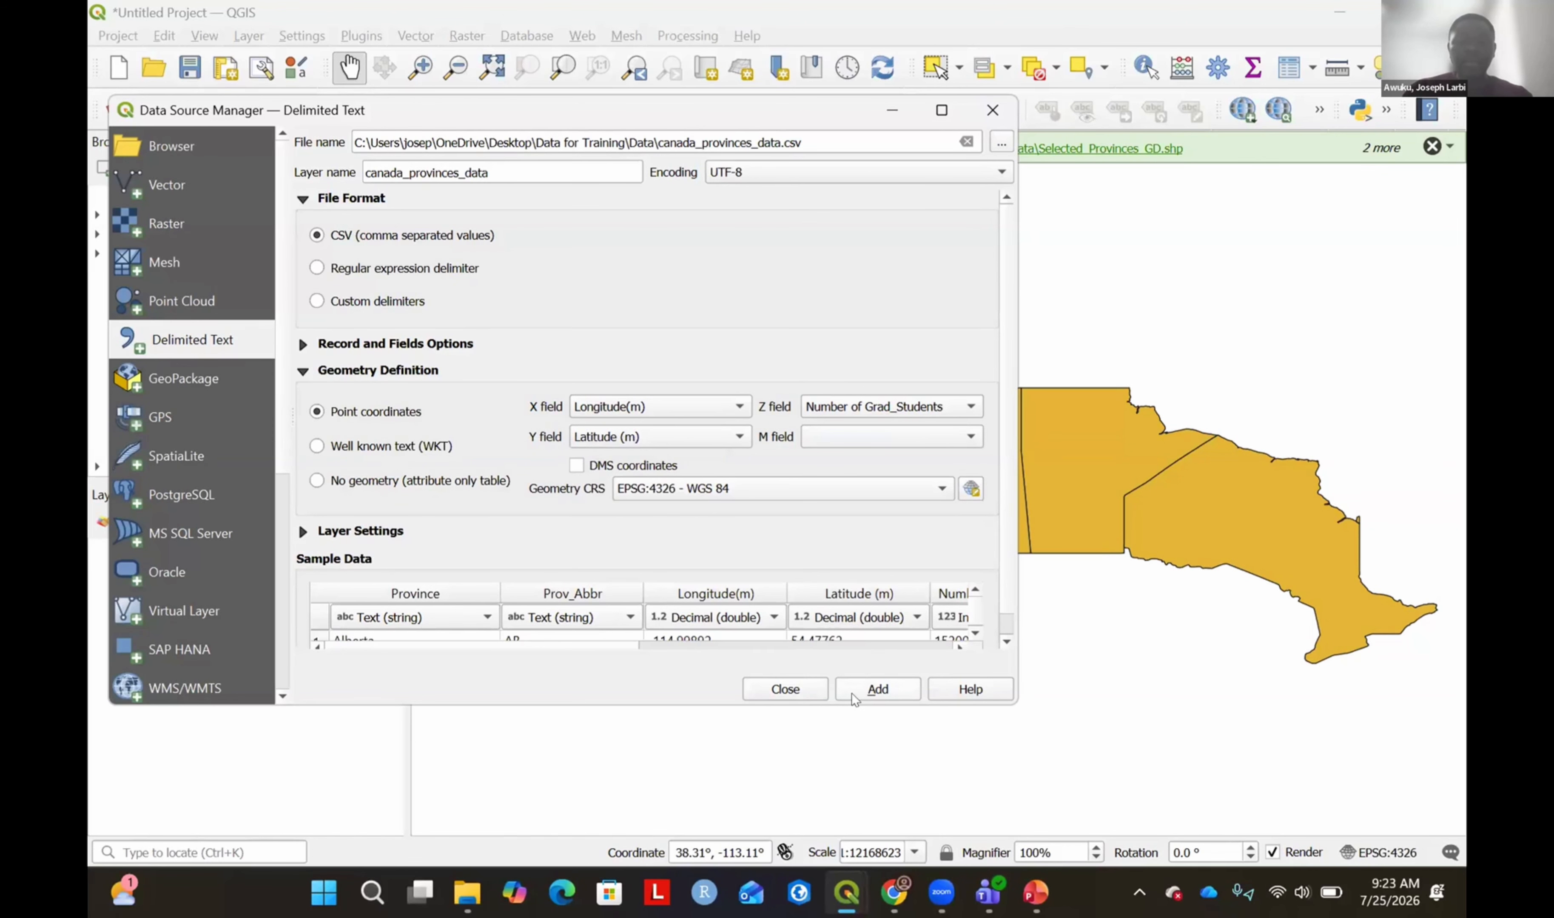
Add the delimited text points to the map and zoom to the new canada_provinces_data layer.
{"action": "left_click", "coordinate": [874, 689]}
{"action": "left_click", "coordinate": [892, 111]}
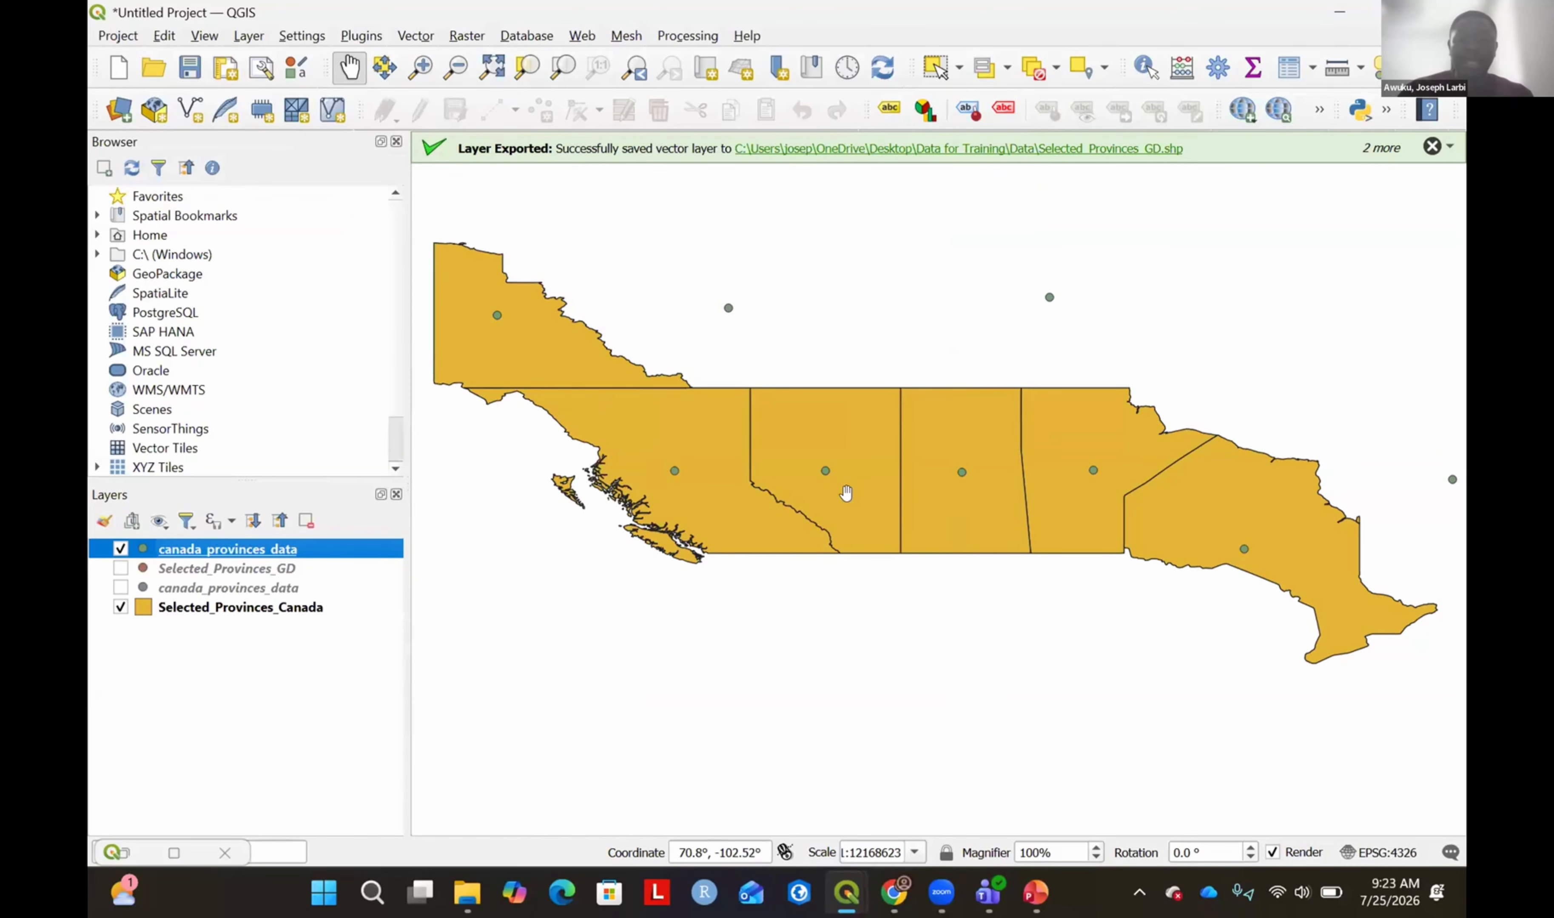
{"action": "scroll", "coordinate": [820, 441], "scroll_direction": "down", "scroll_amount": 3}
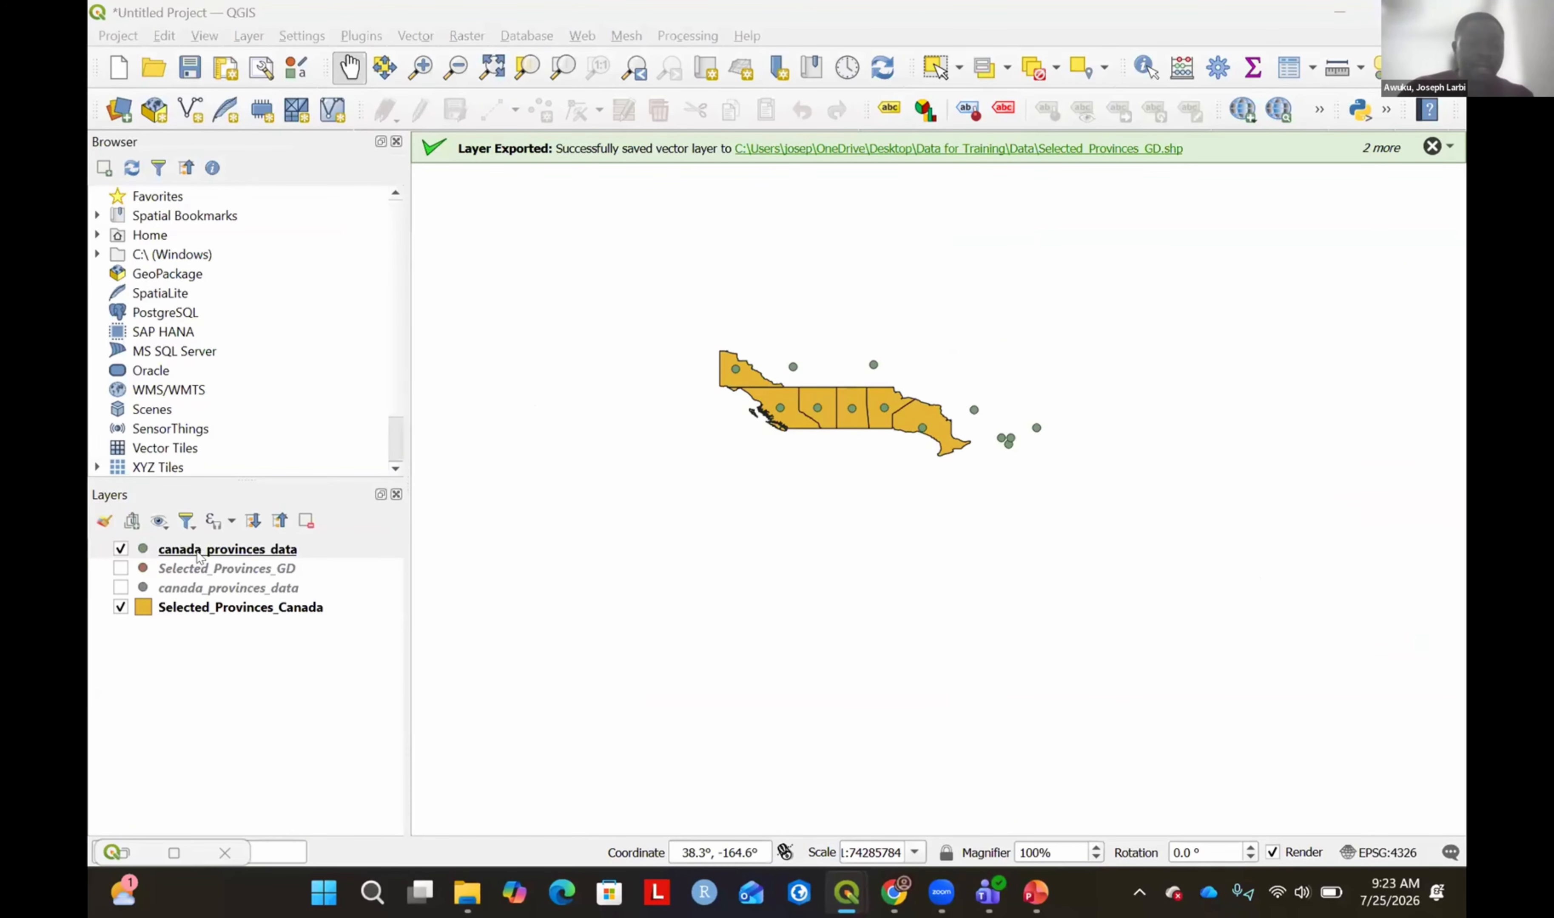
{"action": "right_click", "coordinate": [198, 555]}
{"action": "left_click", "coordinate": [322, 65]}
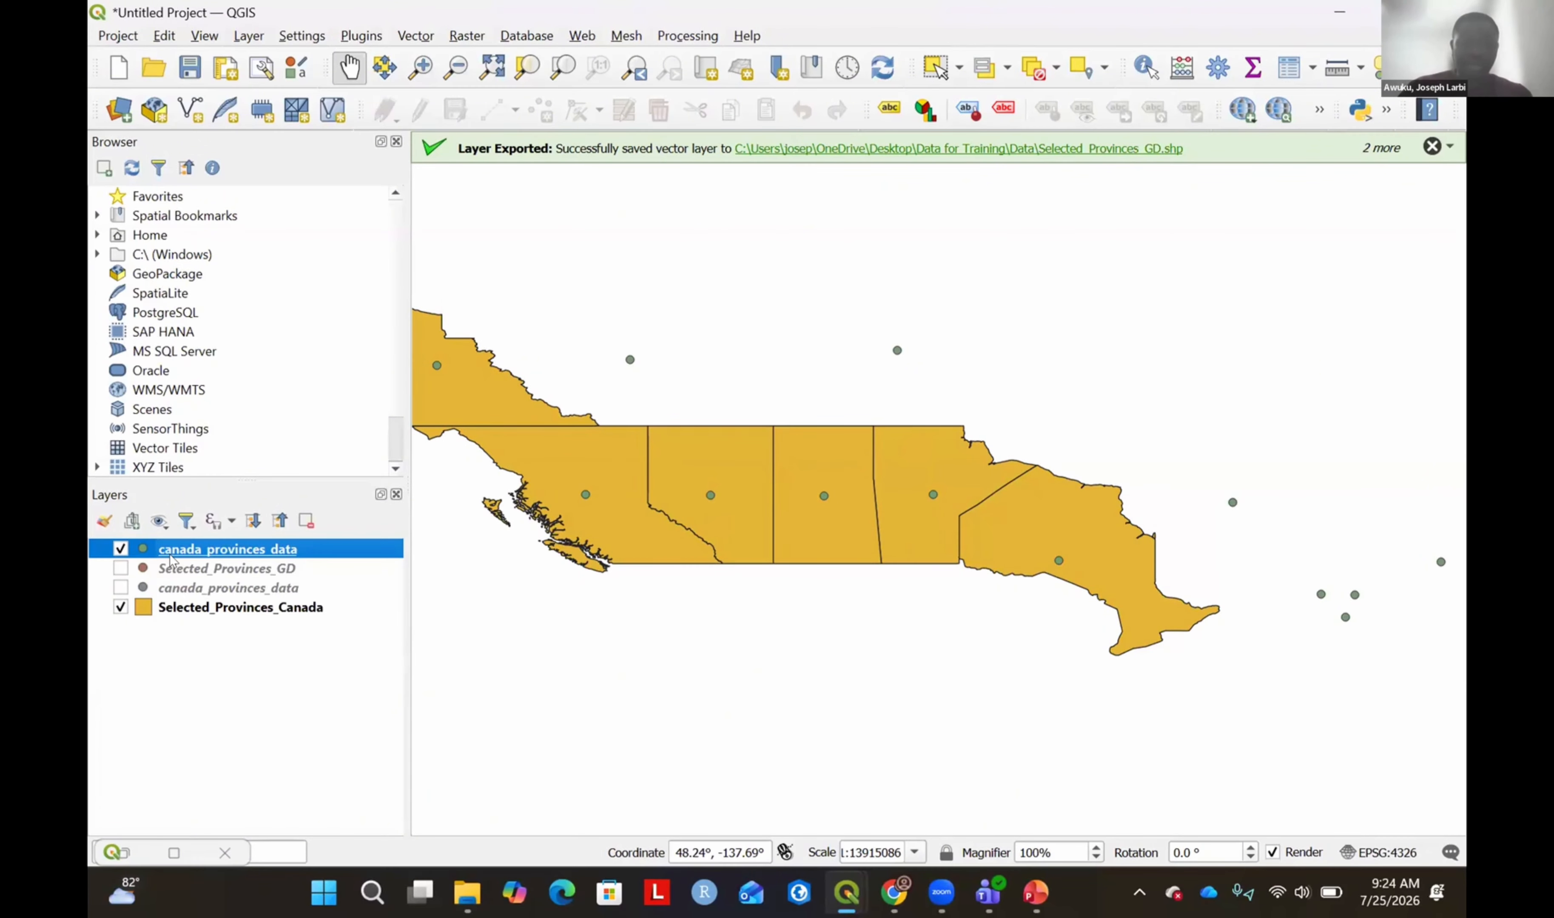
Select Alberta, British Columbia, Manitoba, Ontario, Saskatchewan and Yukon in the attribute table of the new canada_provinces_data layer.
{"action": "right_click", "coordinate": [183, 551]}
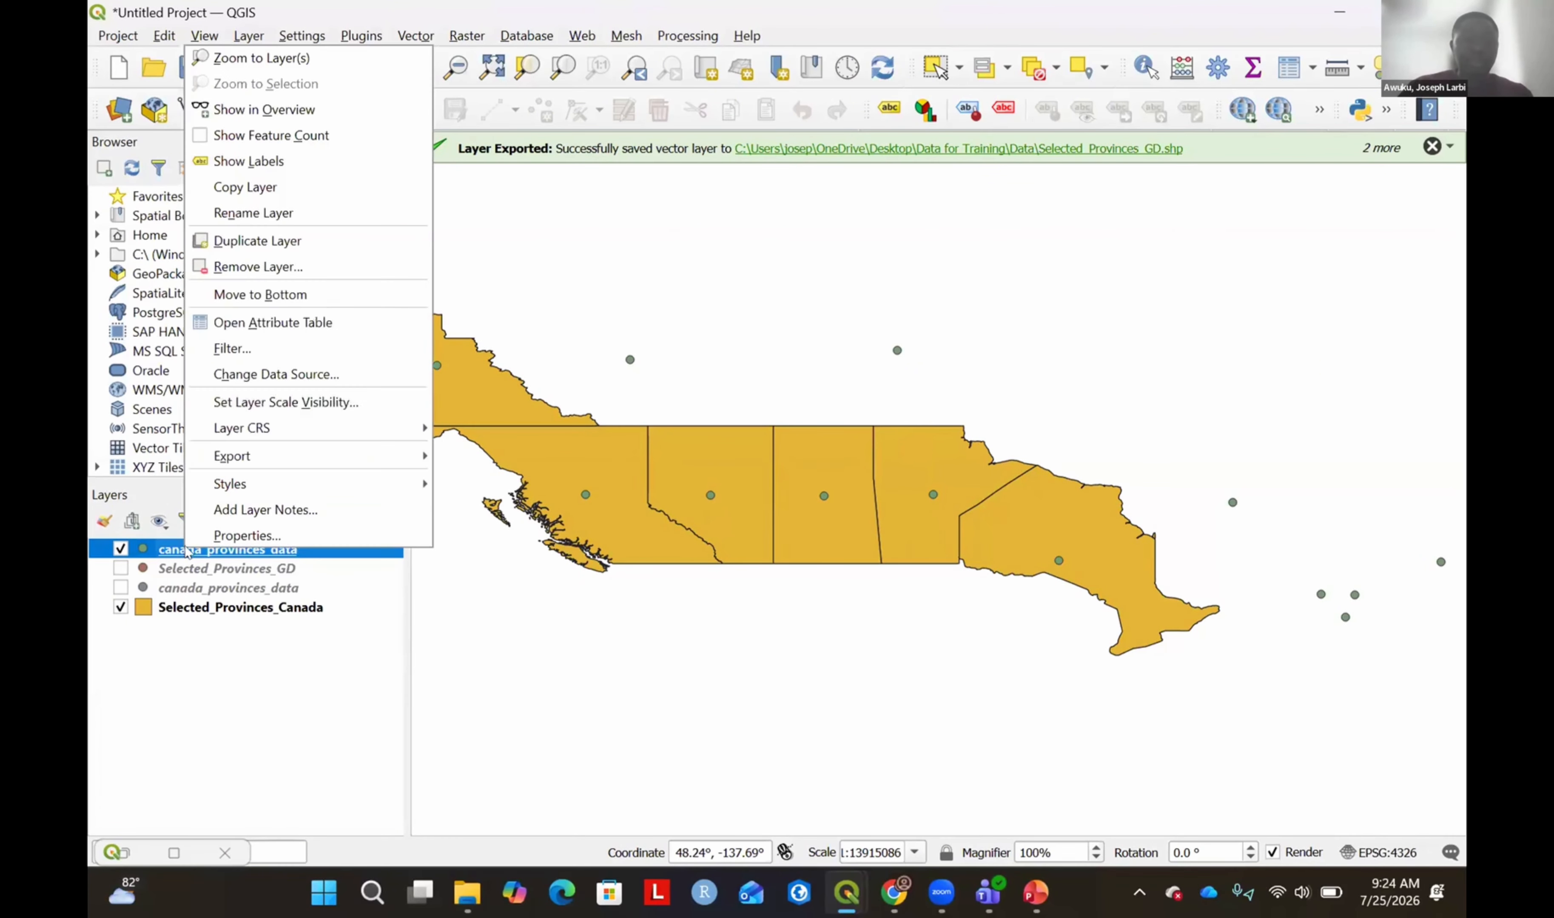
{"action": "left_click", "coordinate": [380, 320]}
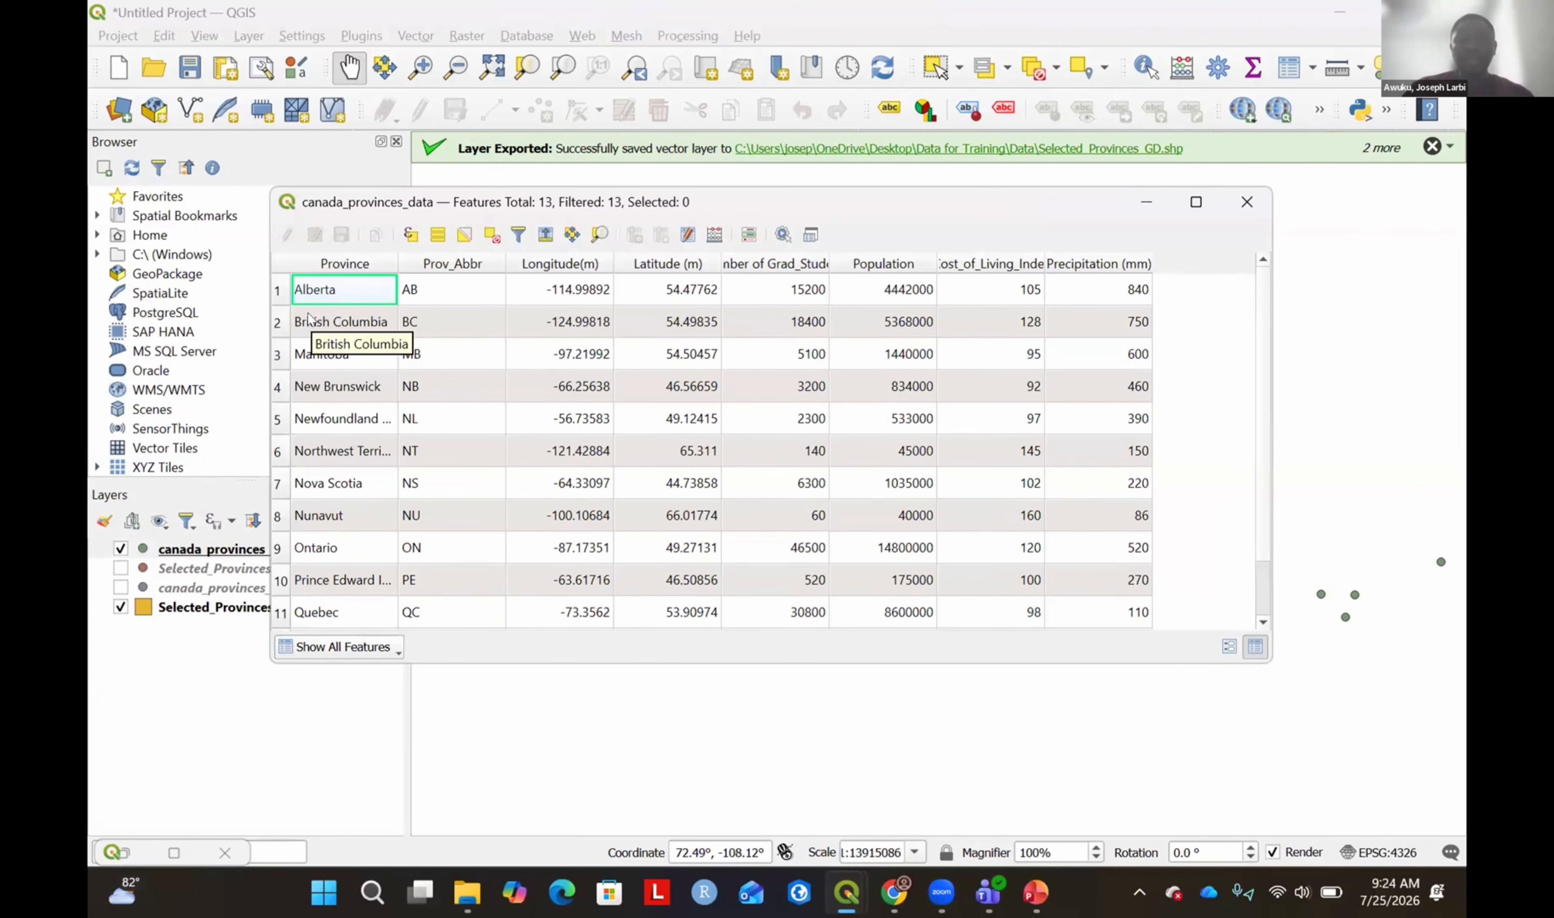
{"action": "left_click", "coordinate": [281, 295]}
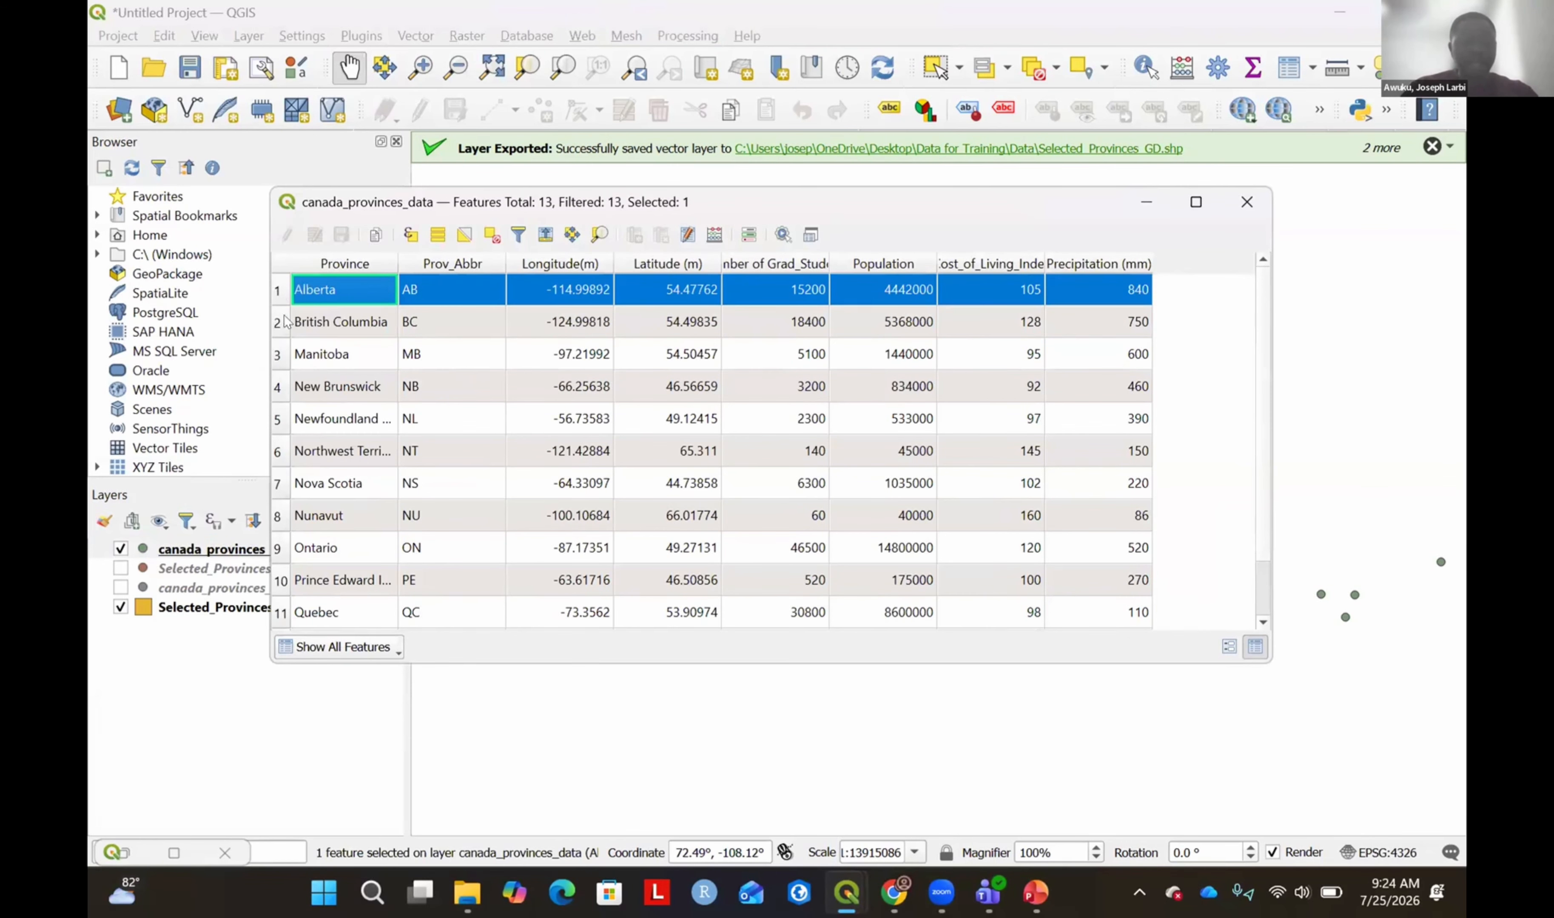
{"action": "left_click", "coordinate": [278, 329], "text": "ctrl"}
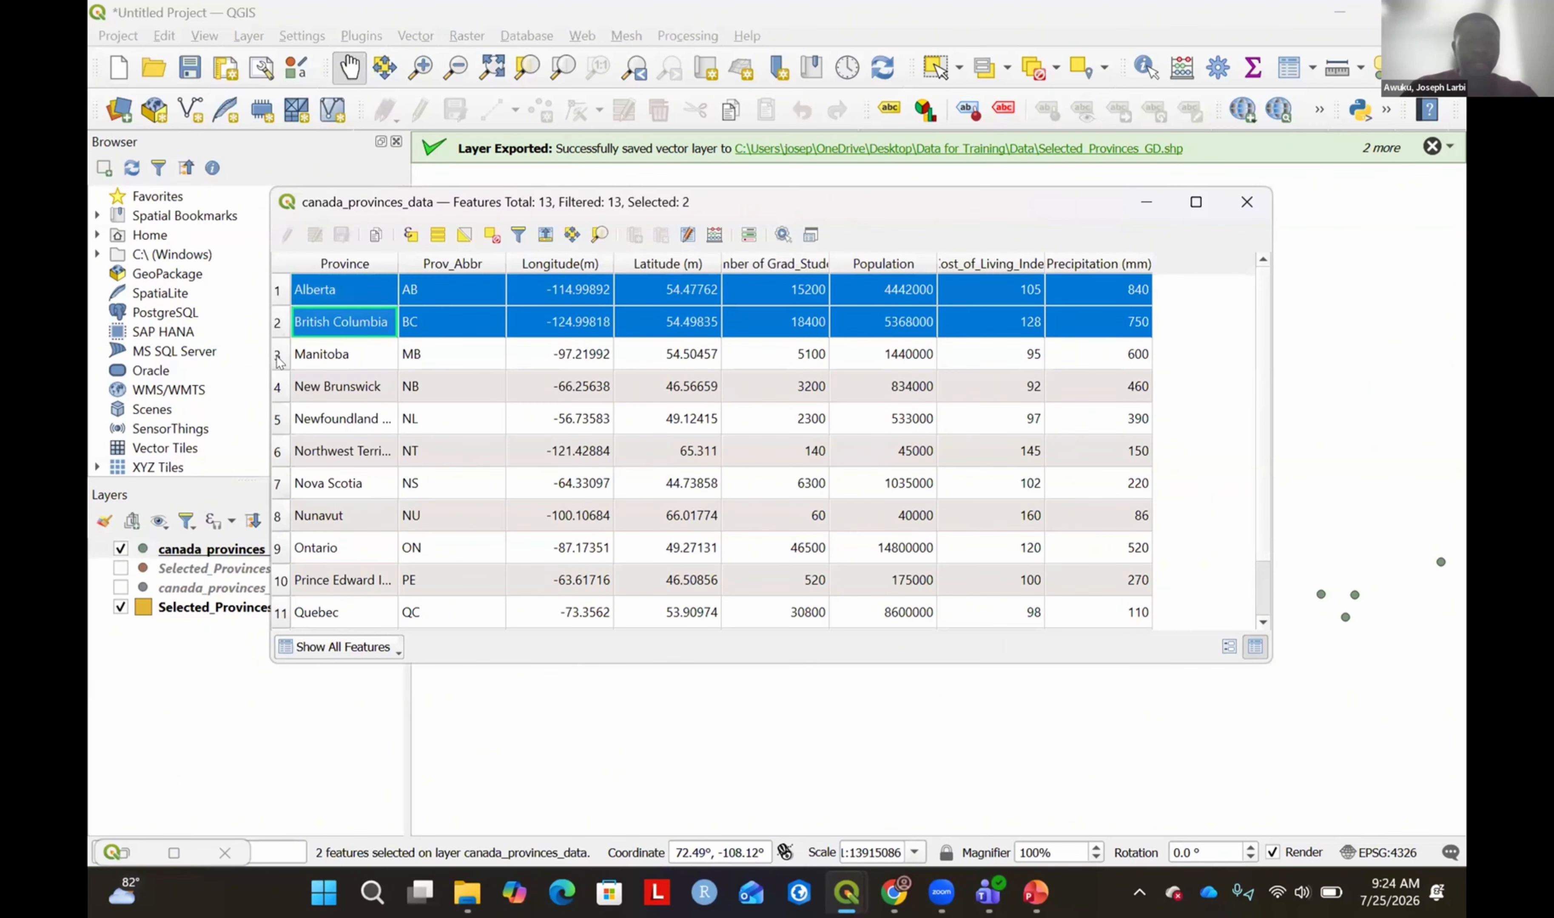
{"action": "left_click", "coordinate": [279, 358], "text": "ctrl"}
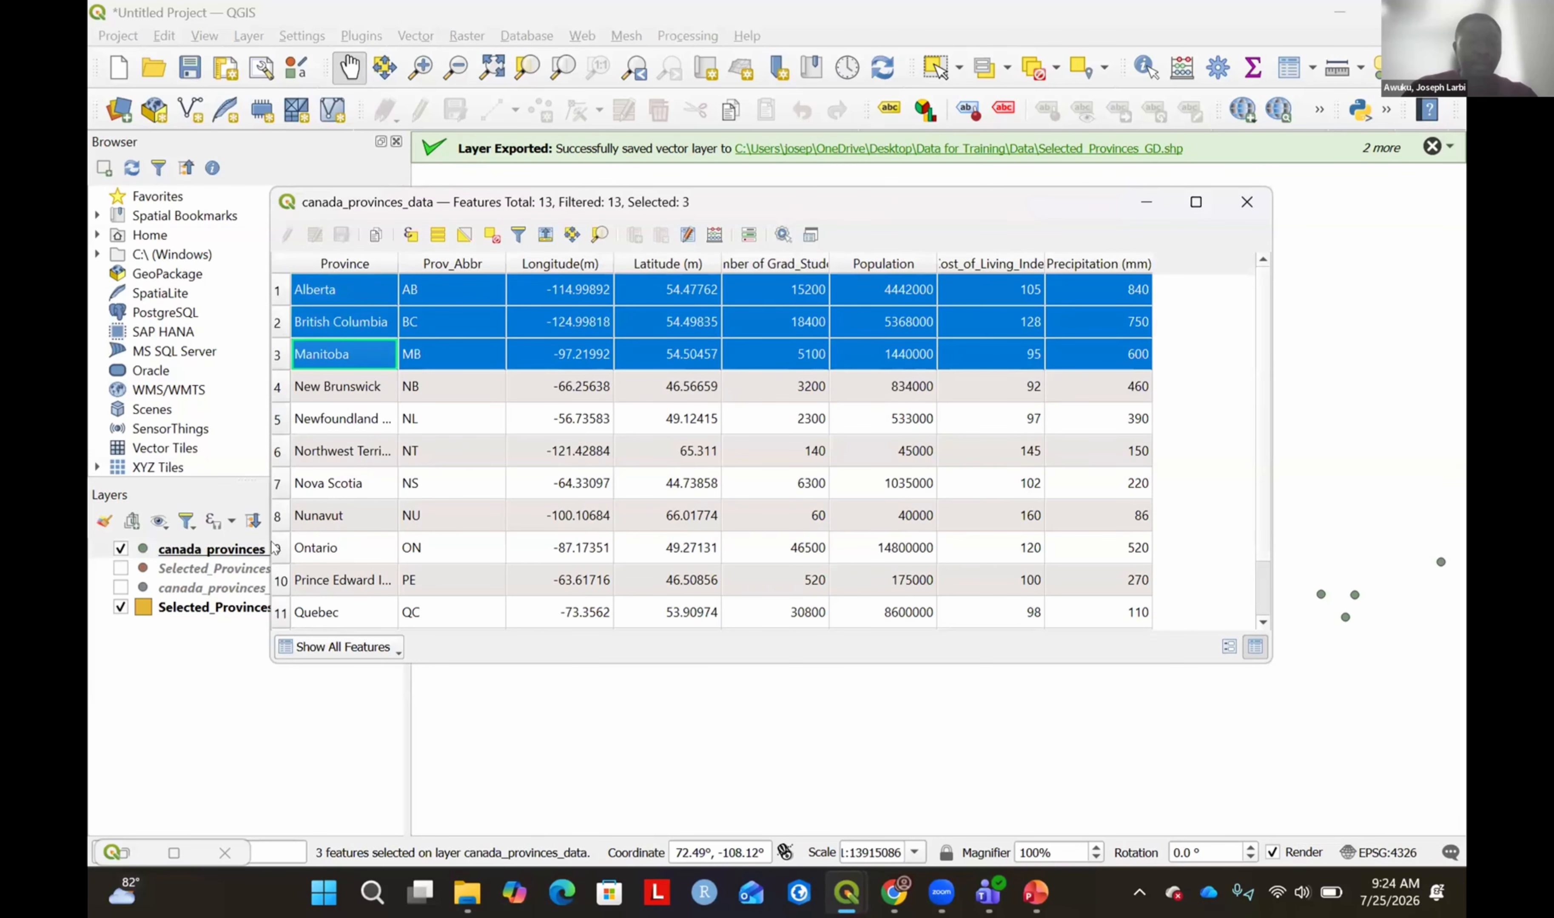
{"action": "left_click", "coordinate": [280, 549], "text": "ctrl"}
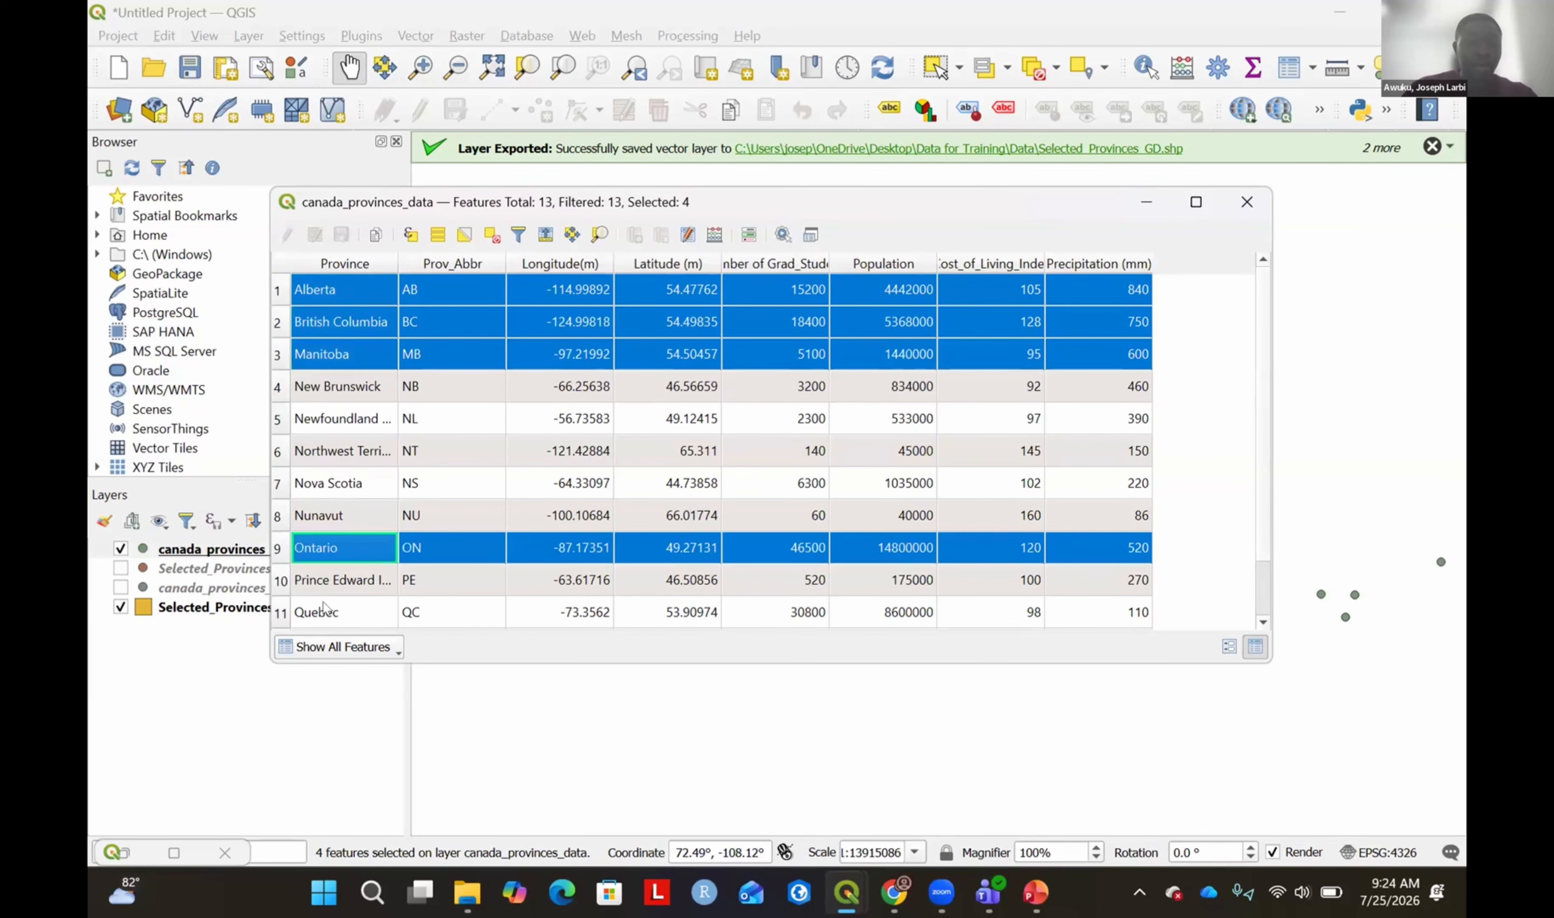
{"action": "scroll", "coordinate": [325, 583], "scroll_direction": "down", "scroll_amount": 1}
{"action": "left_click", "coordinate": [279, 582], "text": "ctrl"}
{"action": "left_click", "coordinate": [281, 614], "text": "ctrl"}
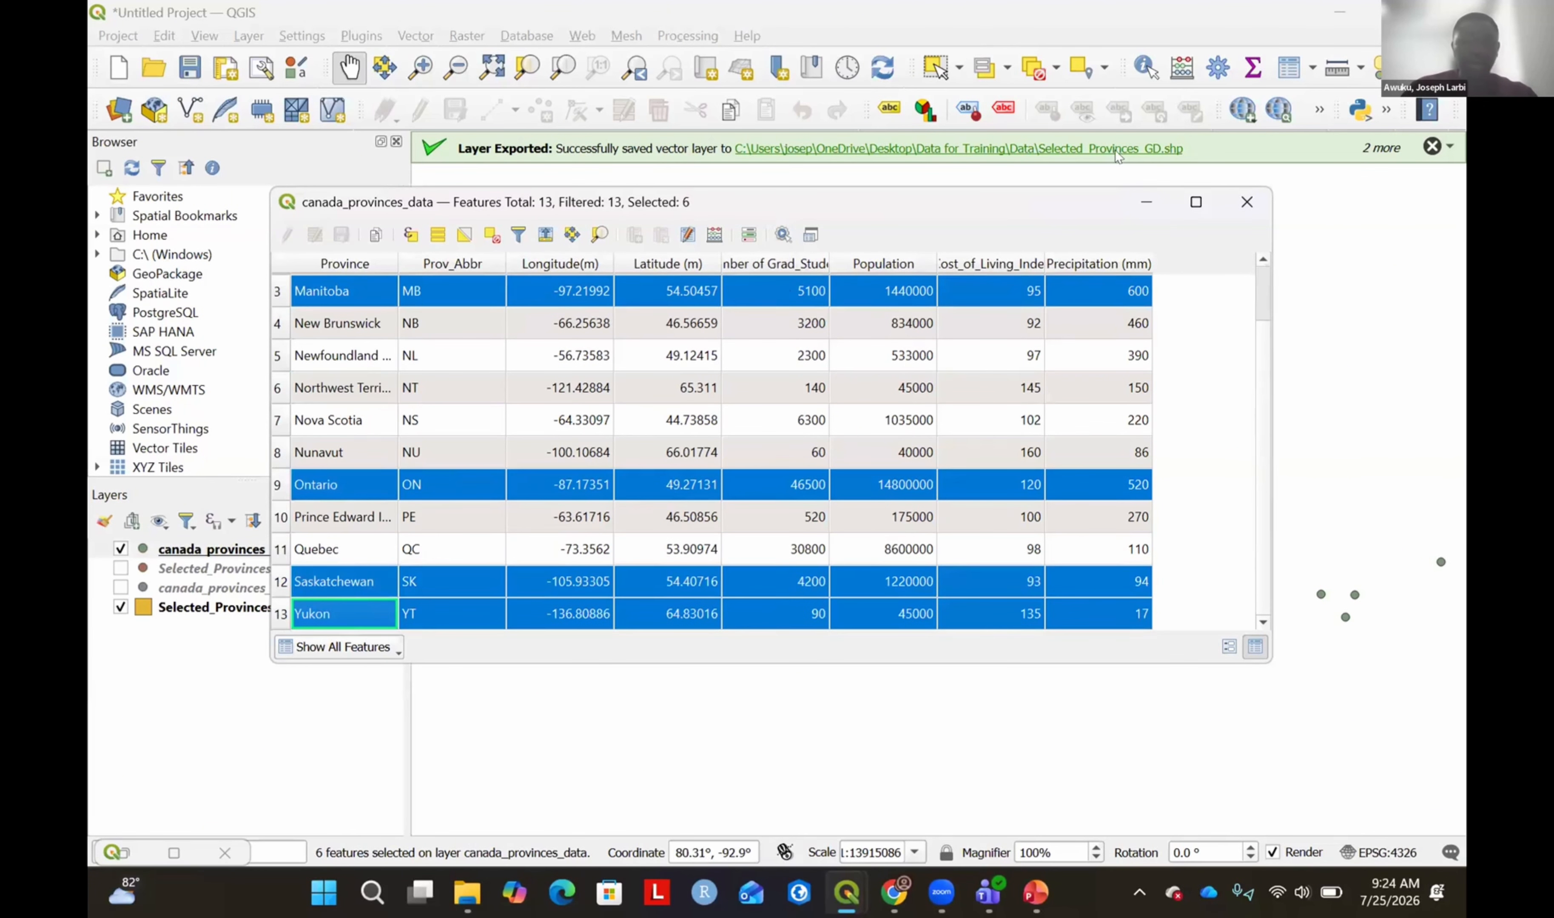
{"action": "left_click", "coordinate": [1146, 206]}
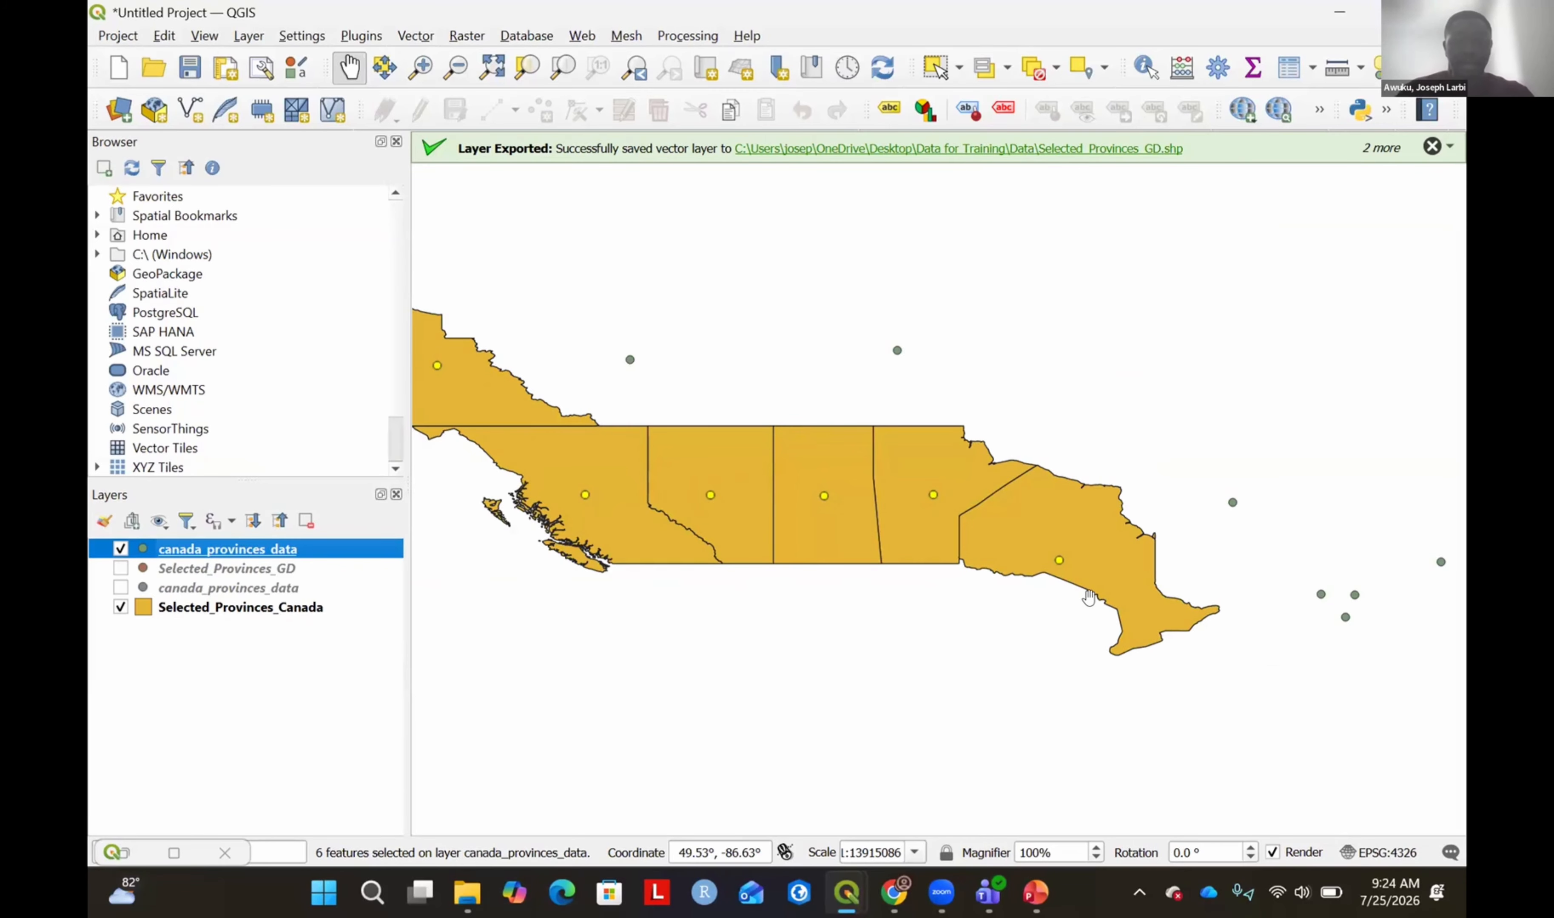
Start exporting only the selected features of the new canada_provinces_data layer as an ESRI Shapefile and browse for the output location.
{"action": "right_click", "coordinate": [220, 551]}
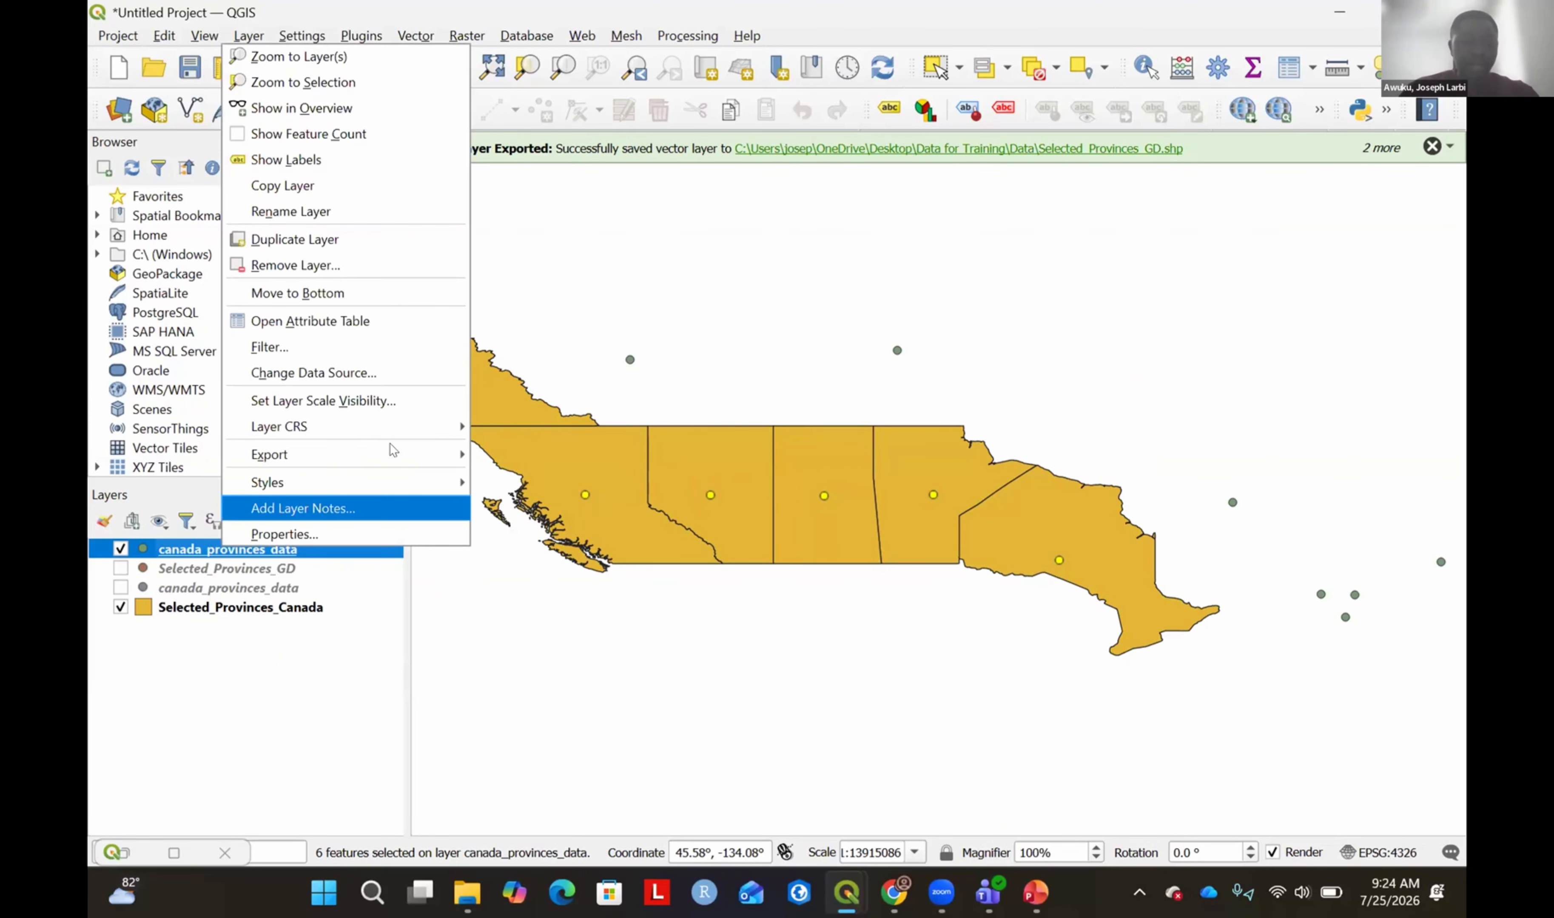
{"action": "mouse_move", "coordinate": [391, 451]}
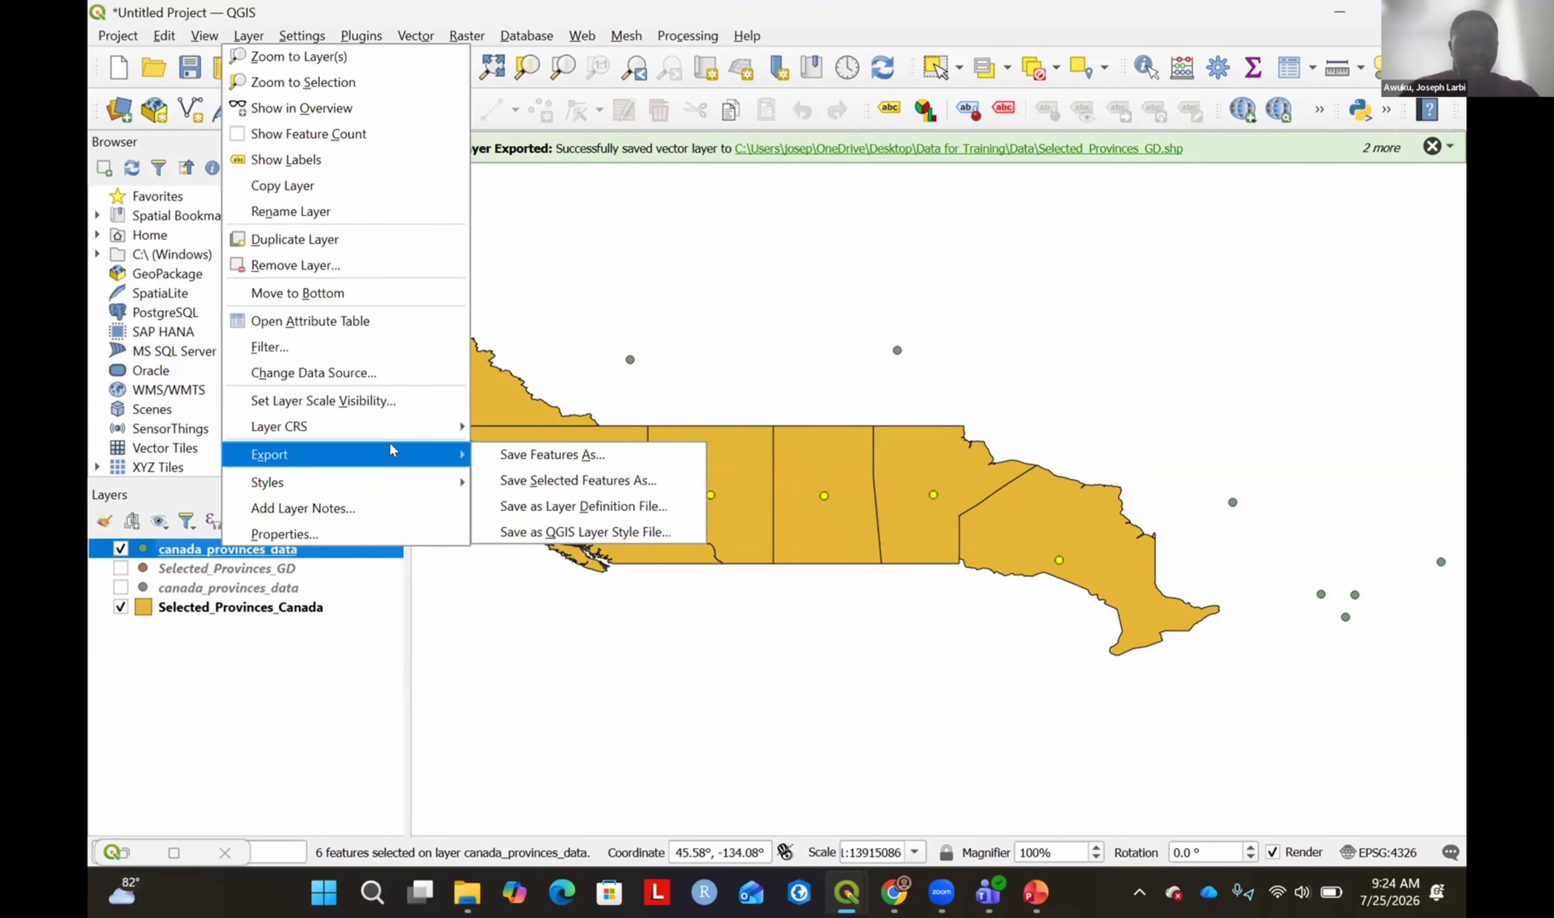
{"action": "left_click", "coordinate": [597, 482]}
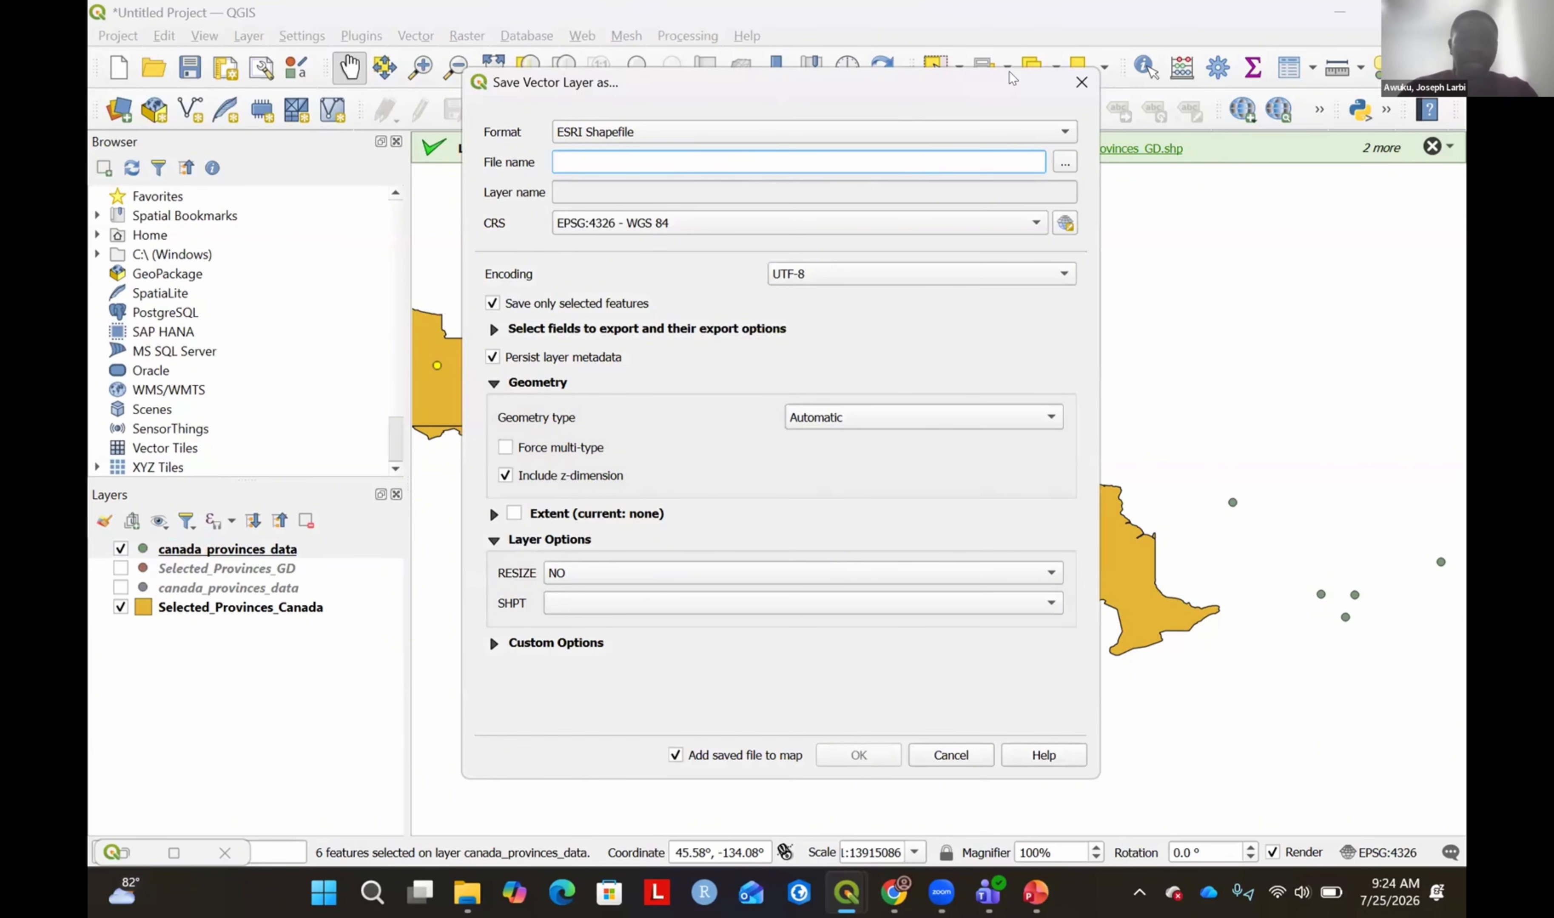
{"action": "left_click_drag", "start_coordinate": [1012, 77], "coordinate": [747, 156]}
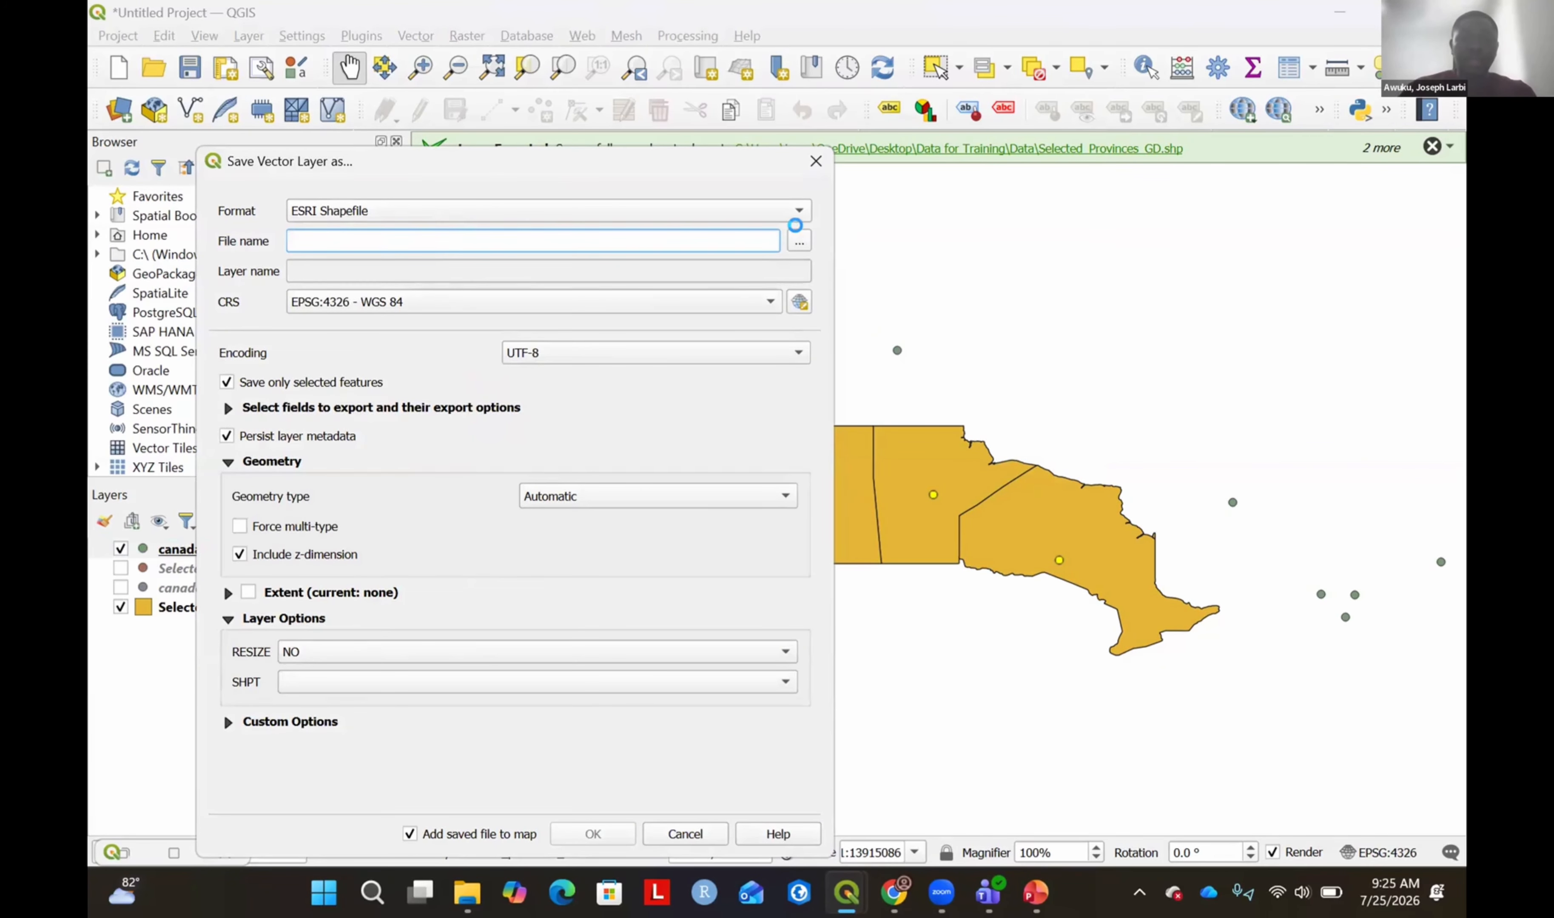
{"action": "left_click", "coordinate": [800, 240]}
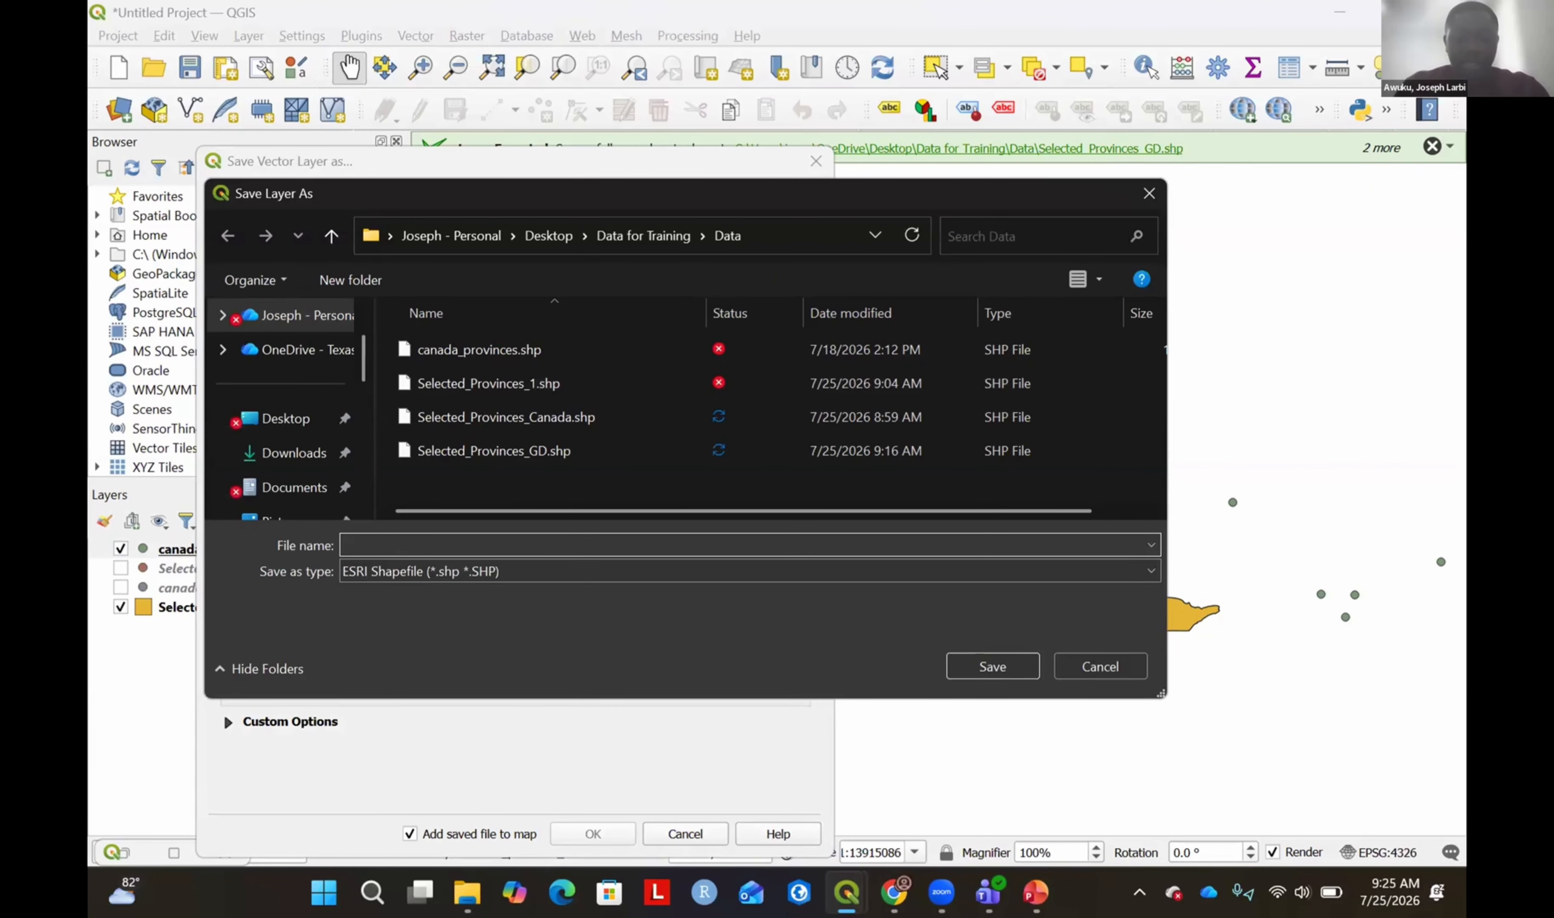
Name the output shapefile Selected_Points in the Data folder and run the export.
{"action": "type", "text": "Selected"}
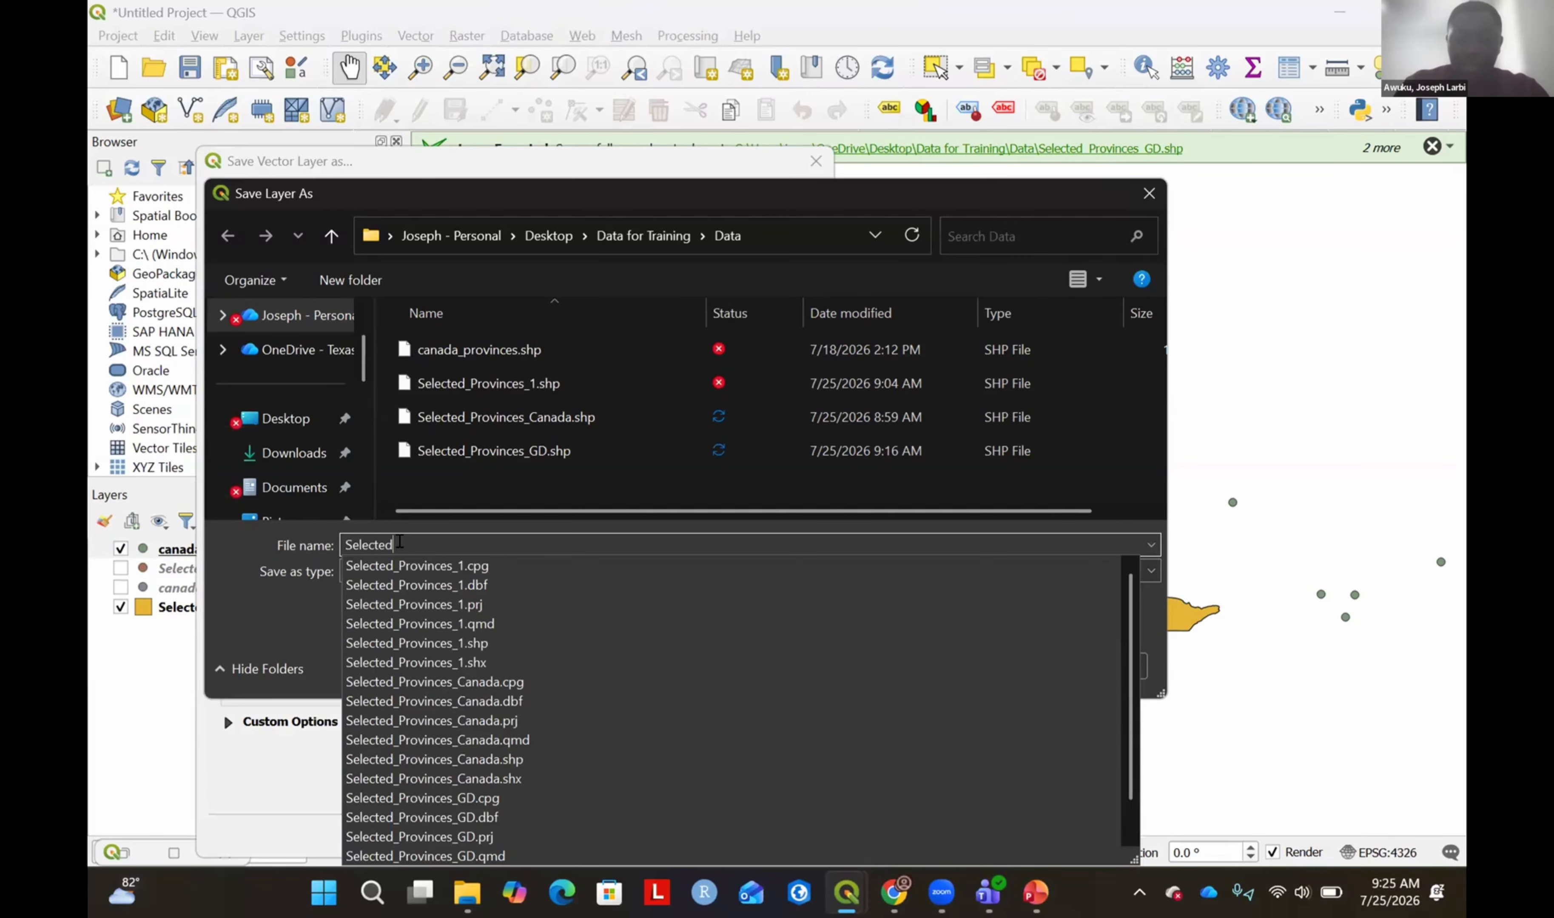
{"action": "type", "text": "_Points"}
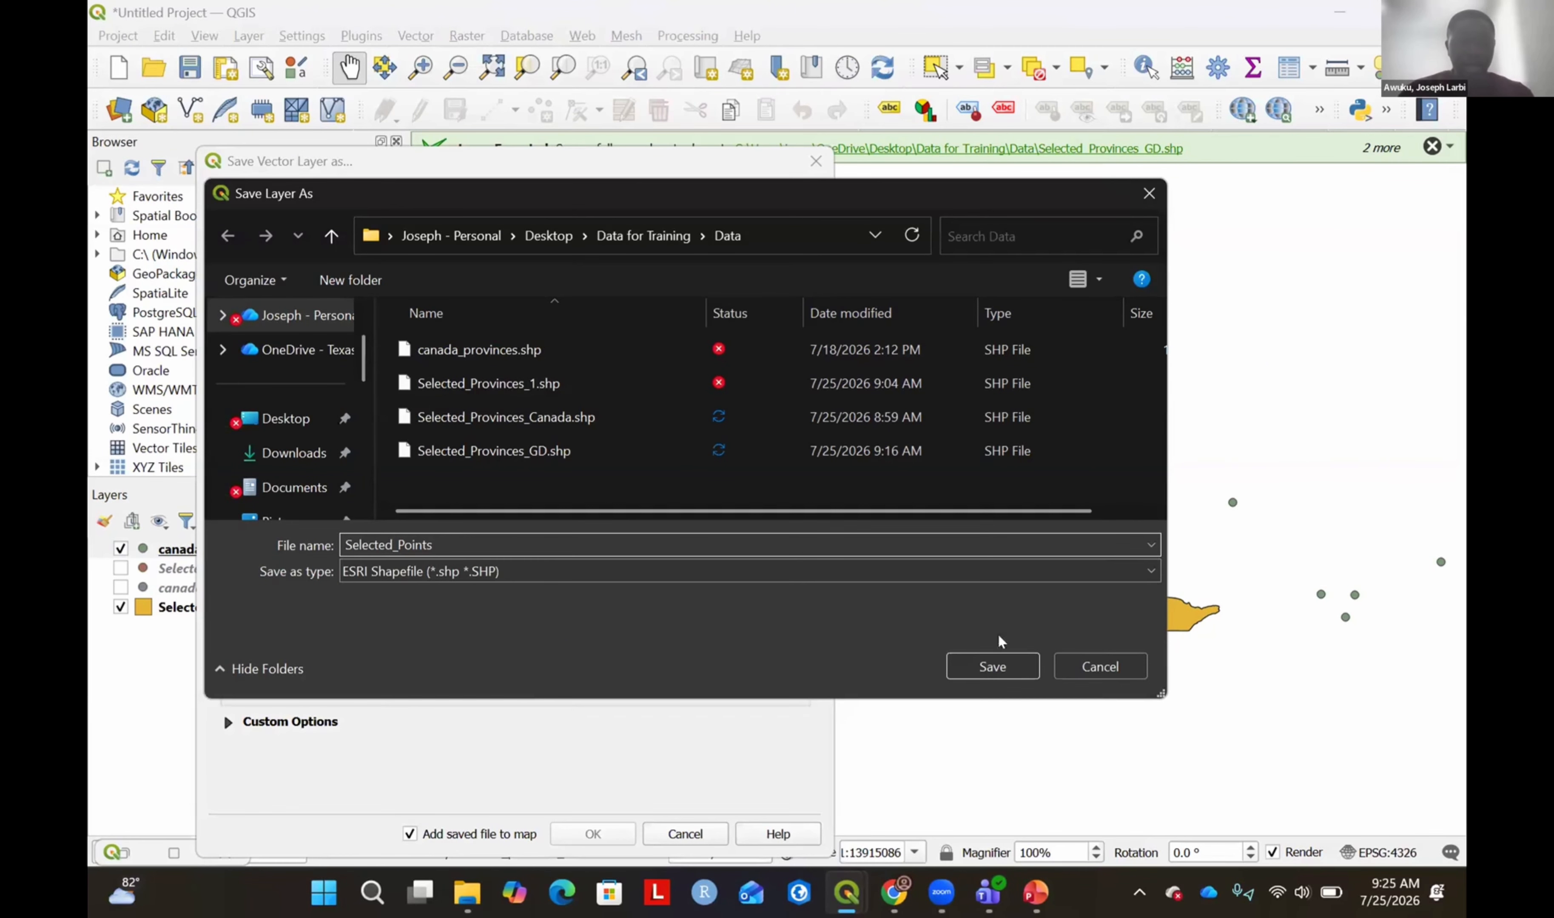
{"action": "left_click", "coordinate": [1024, 668]}
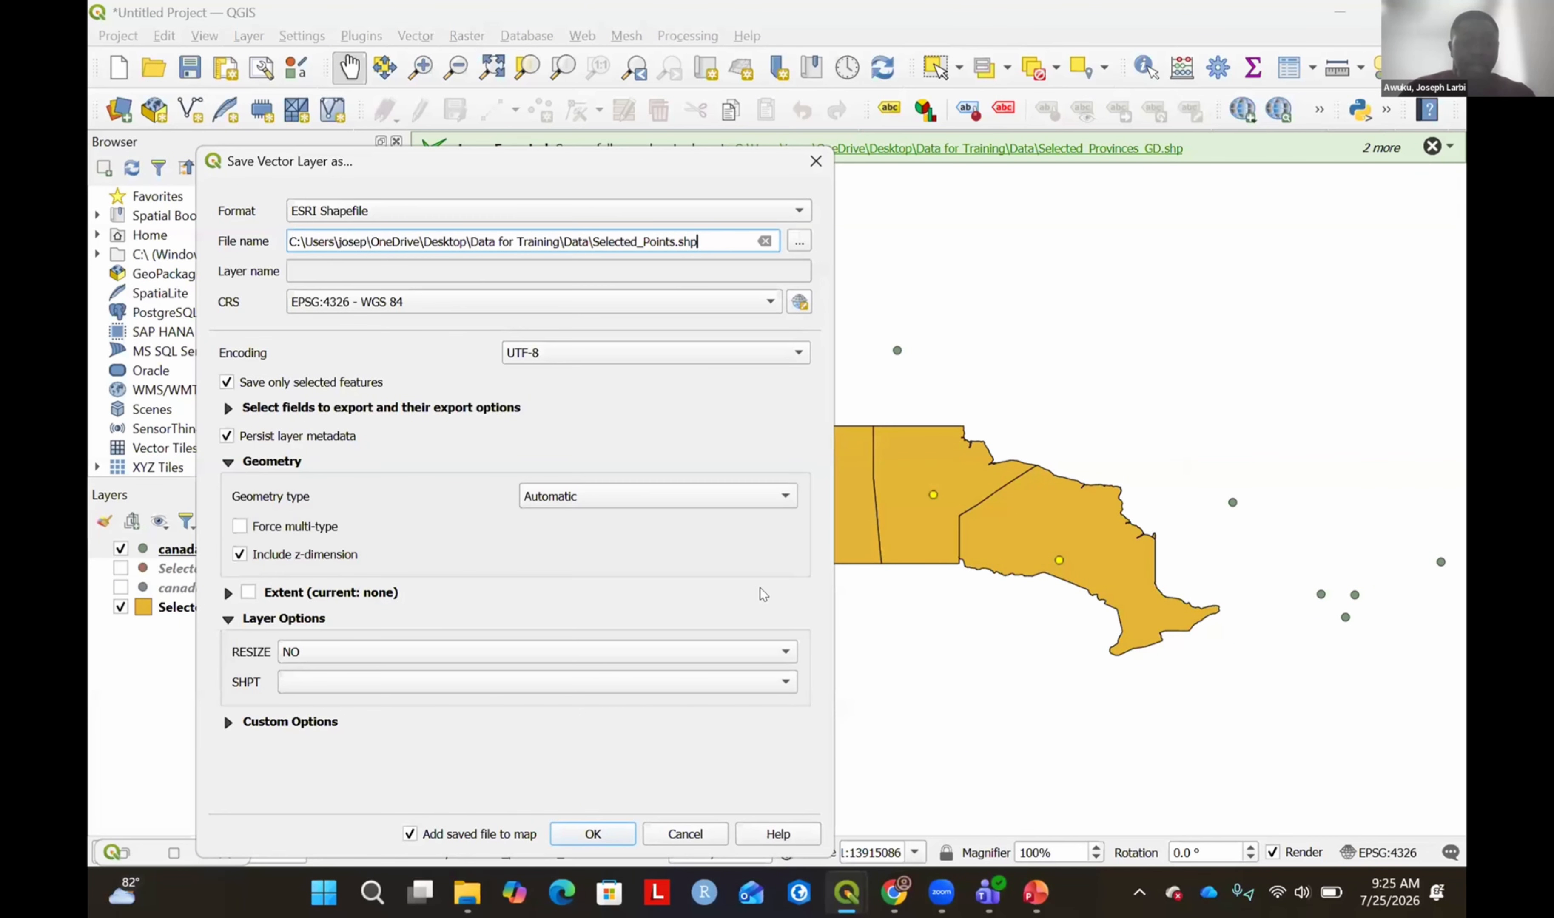
{"action": "left_click", "coordinate": [599, 834]}
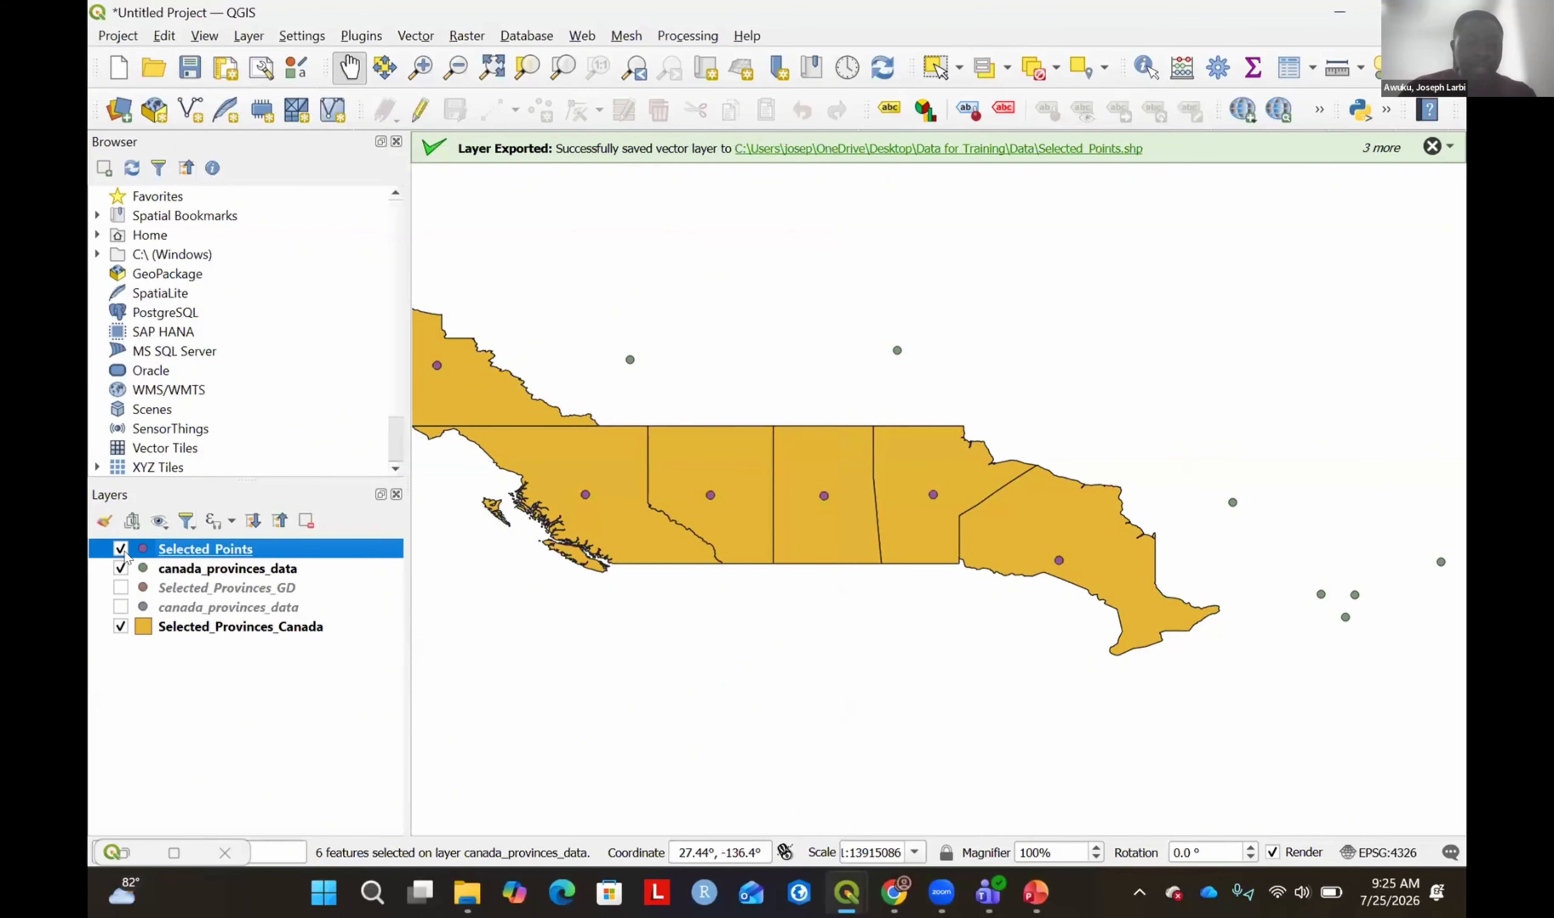
Hide the newly loaded canada_provinces_data layer and zoom the map to the Selected_Points layer.
{"action": "left_click", "coordinate": [120, 568]}
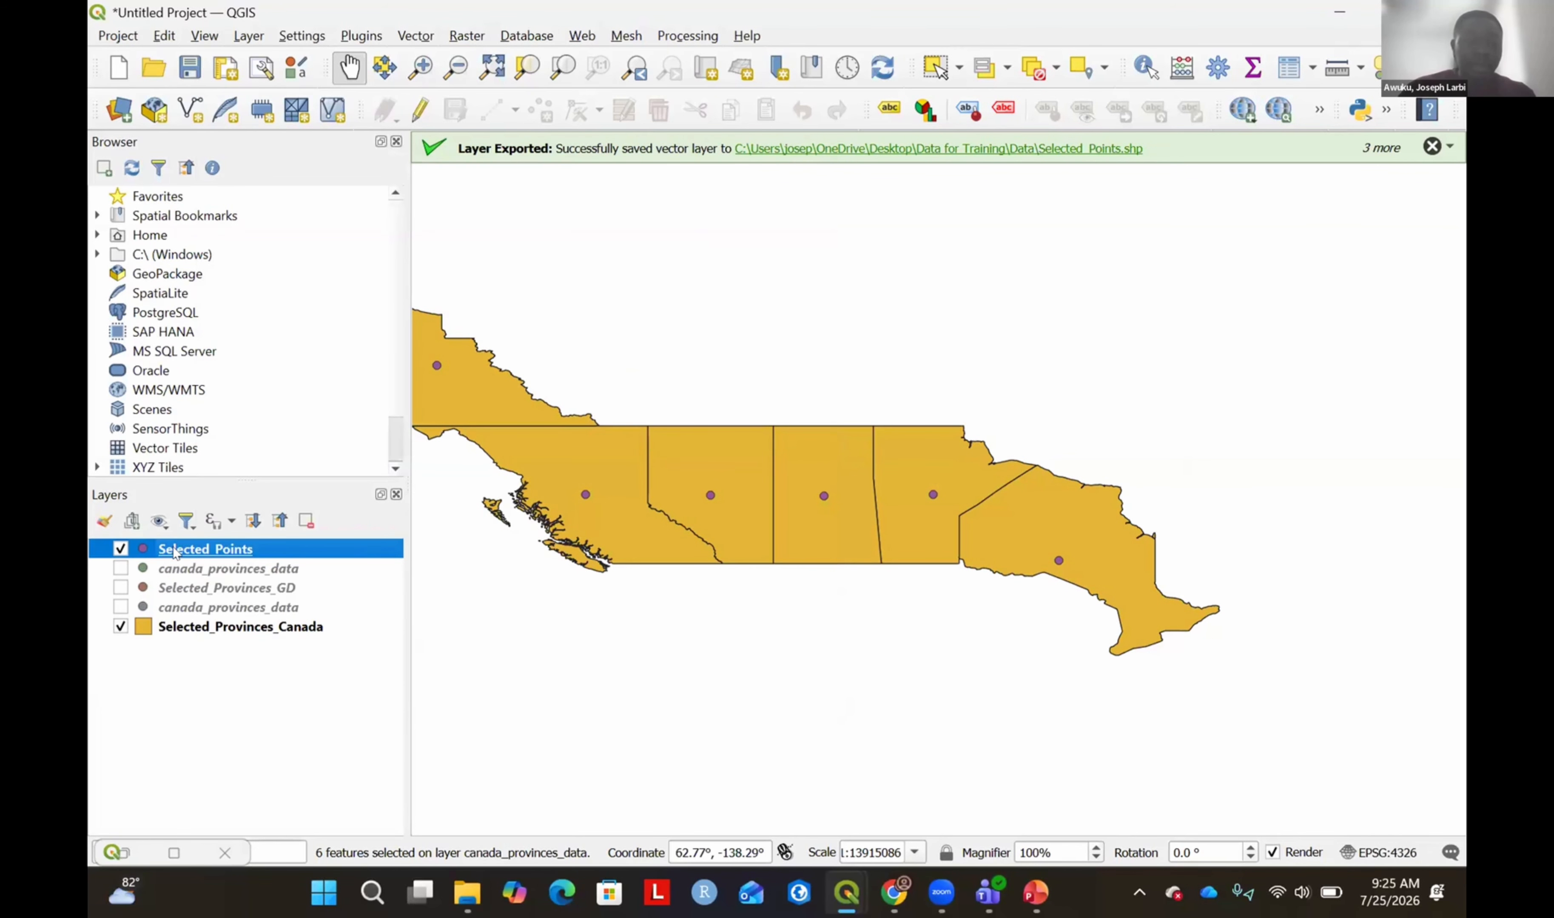
{"action": "right_click", "coordinate": [183, 549]}
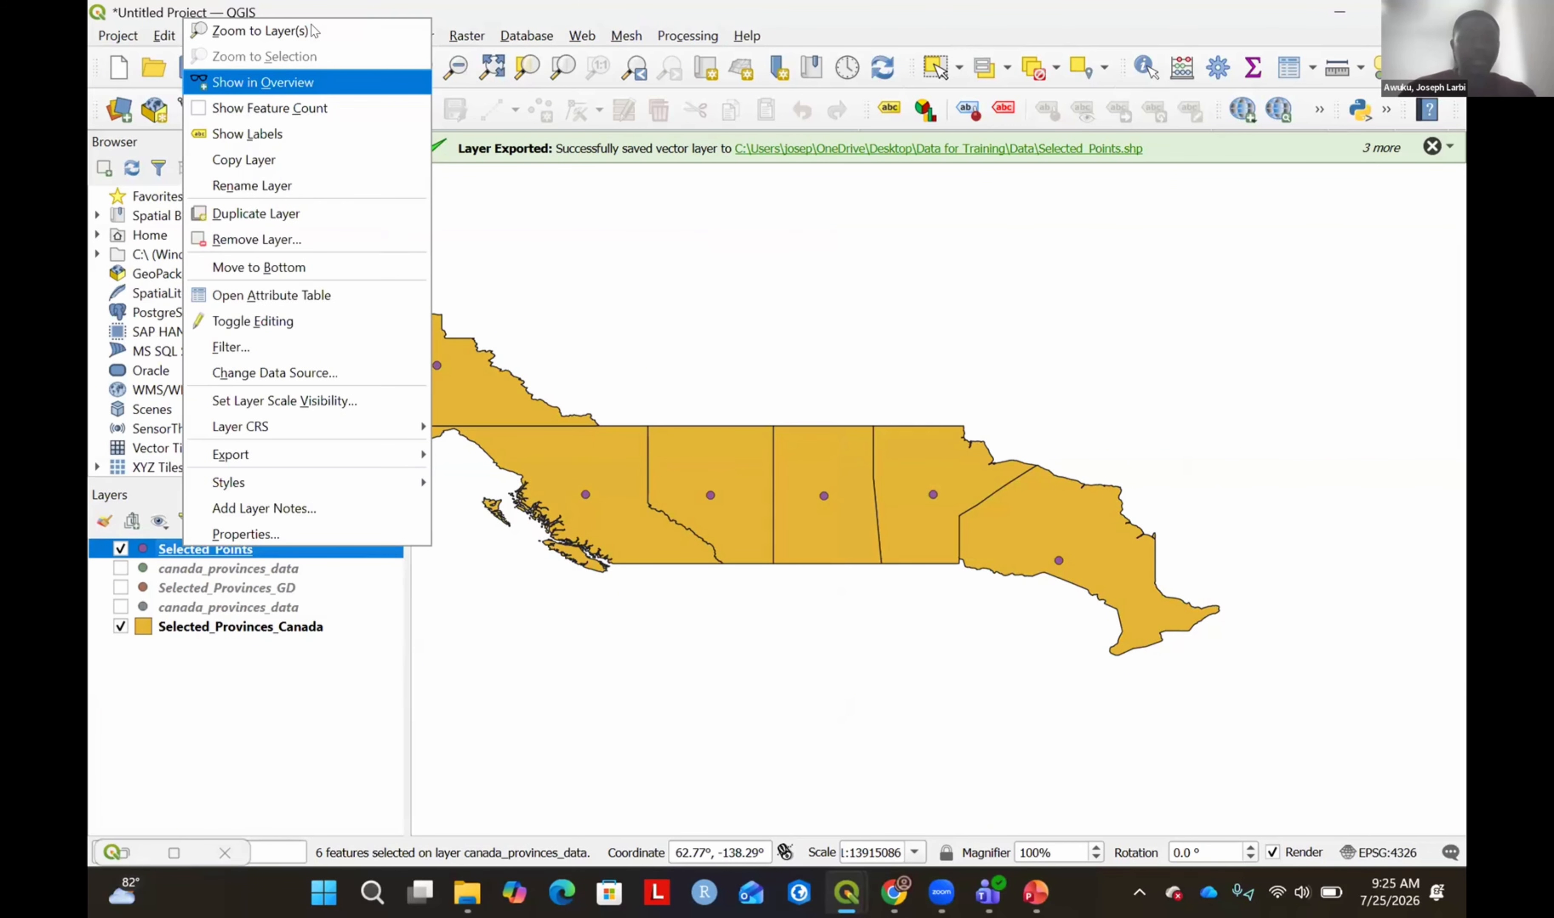
{"action": "left_click", "coordinate": [310, 31]}
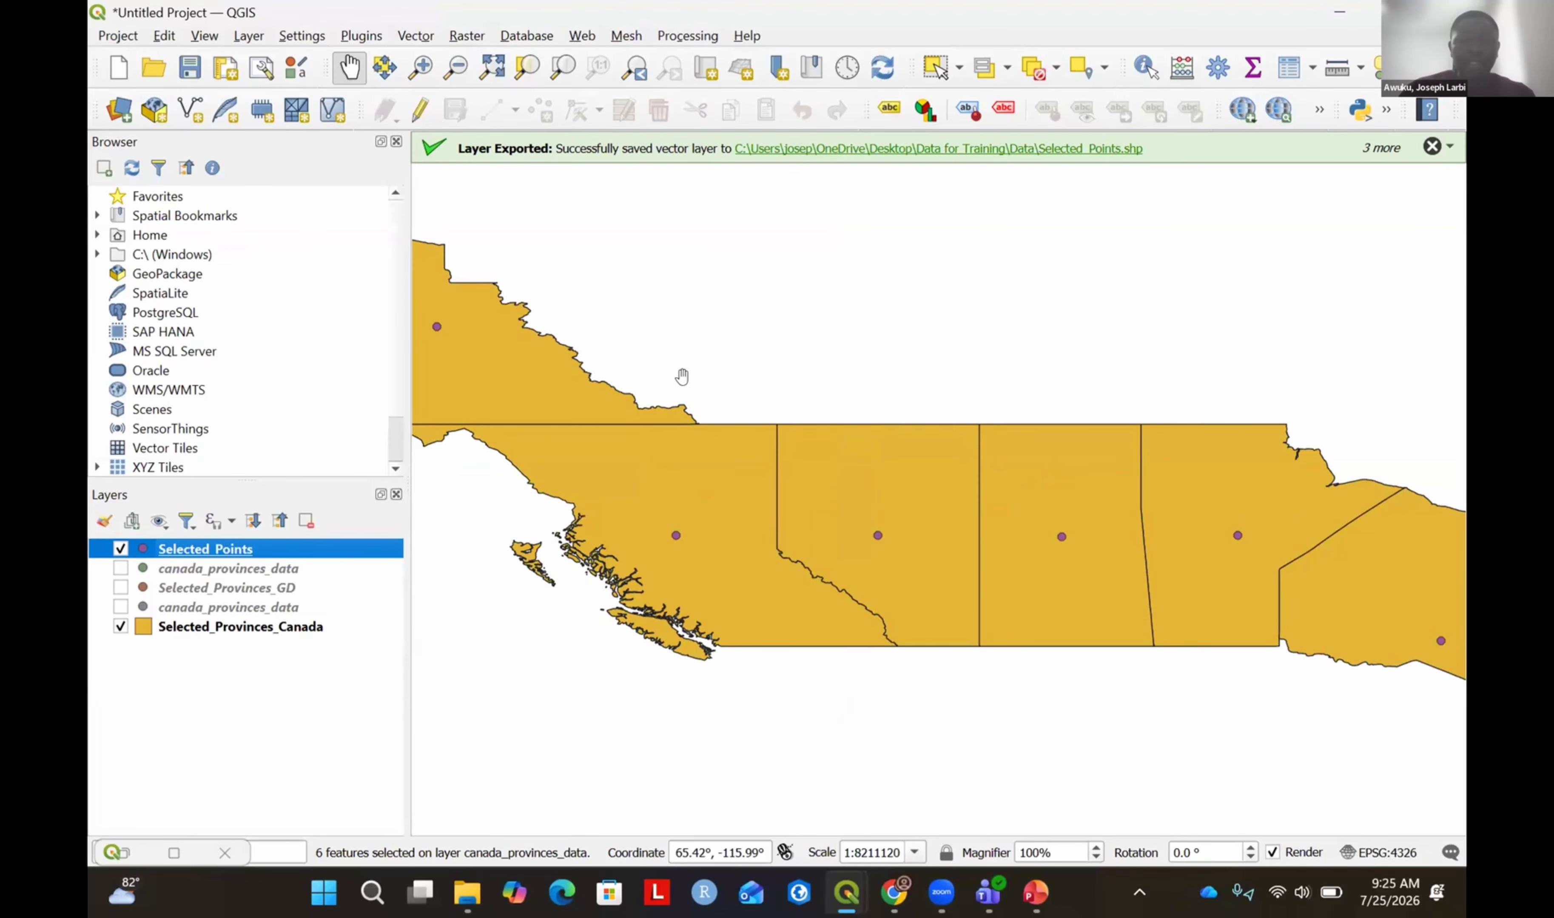
{"action": "scroll", "coordinate": [596, 352], "scroll_direction": "down", "scroll_amount": 2}
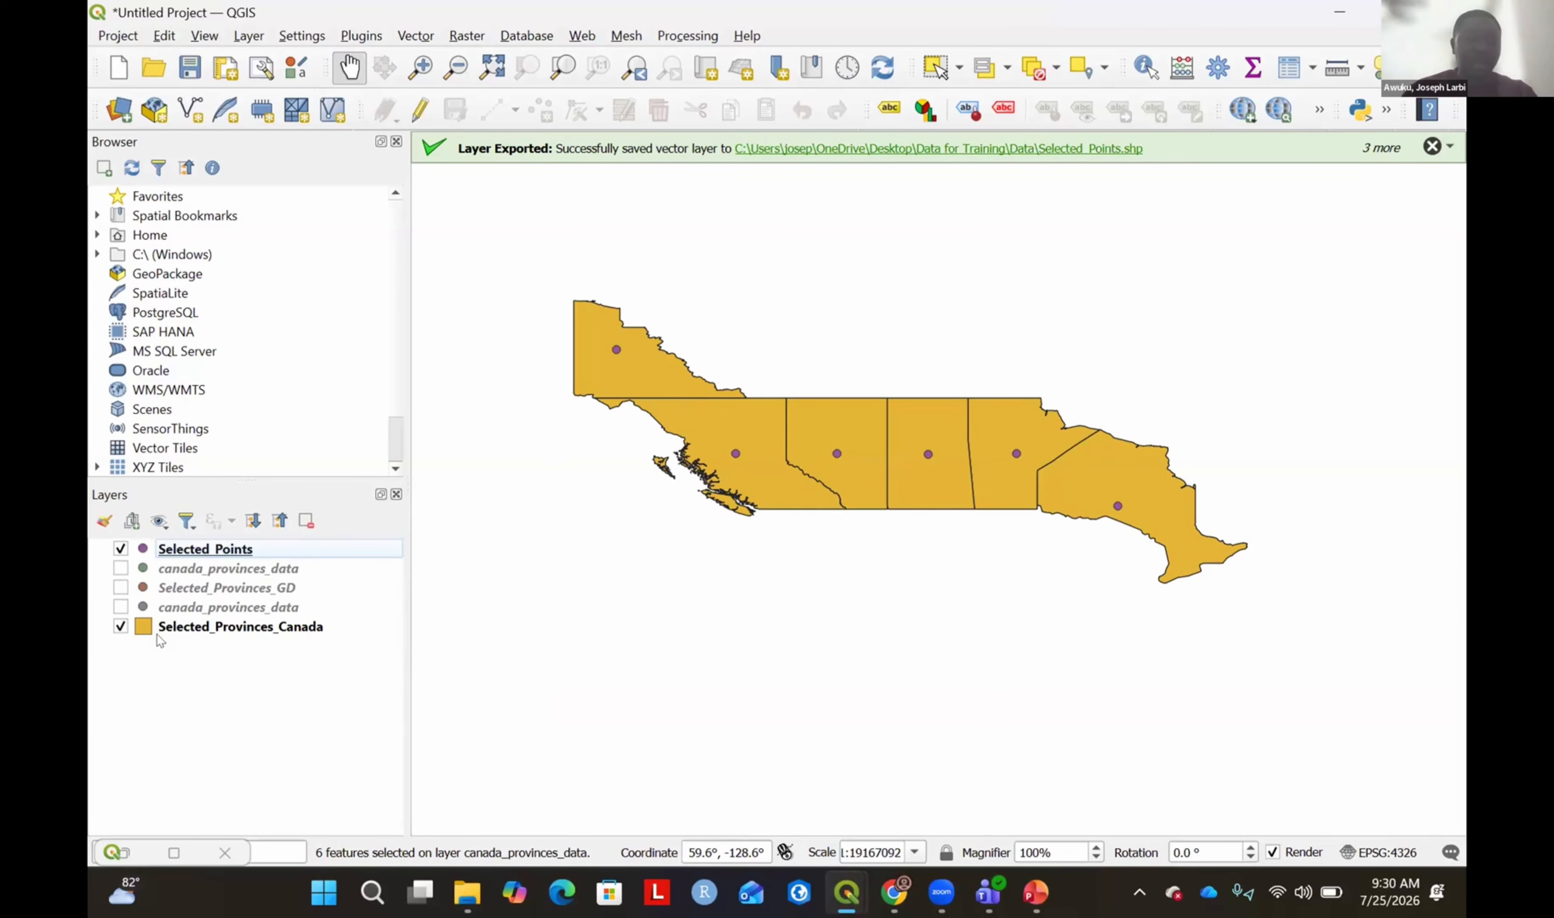
Check the general and coordinate reference system information in the Selected_Provinces_Canada layer's properties, then close them.
{"action": "left_click", "coordinate": [182, 629]}
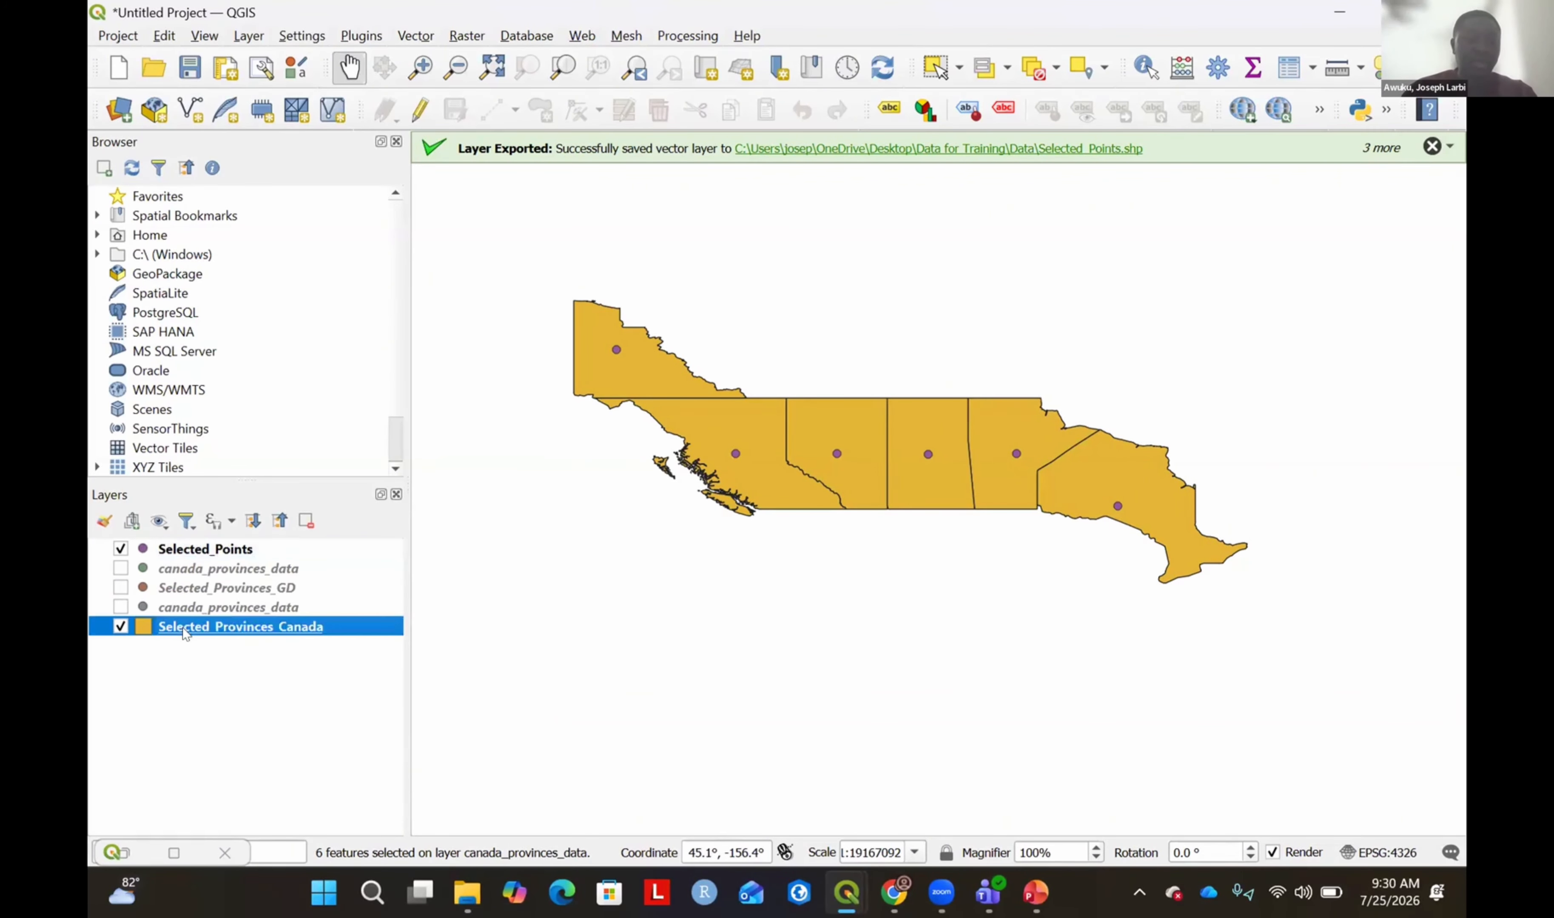
{"action": "right_click", "coordinate": [228, 620]}
{"action": "left_click", "coordinate": [228, 620]}
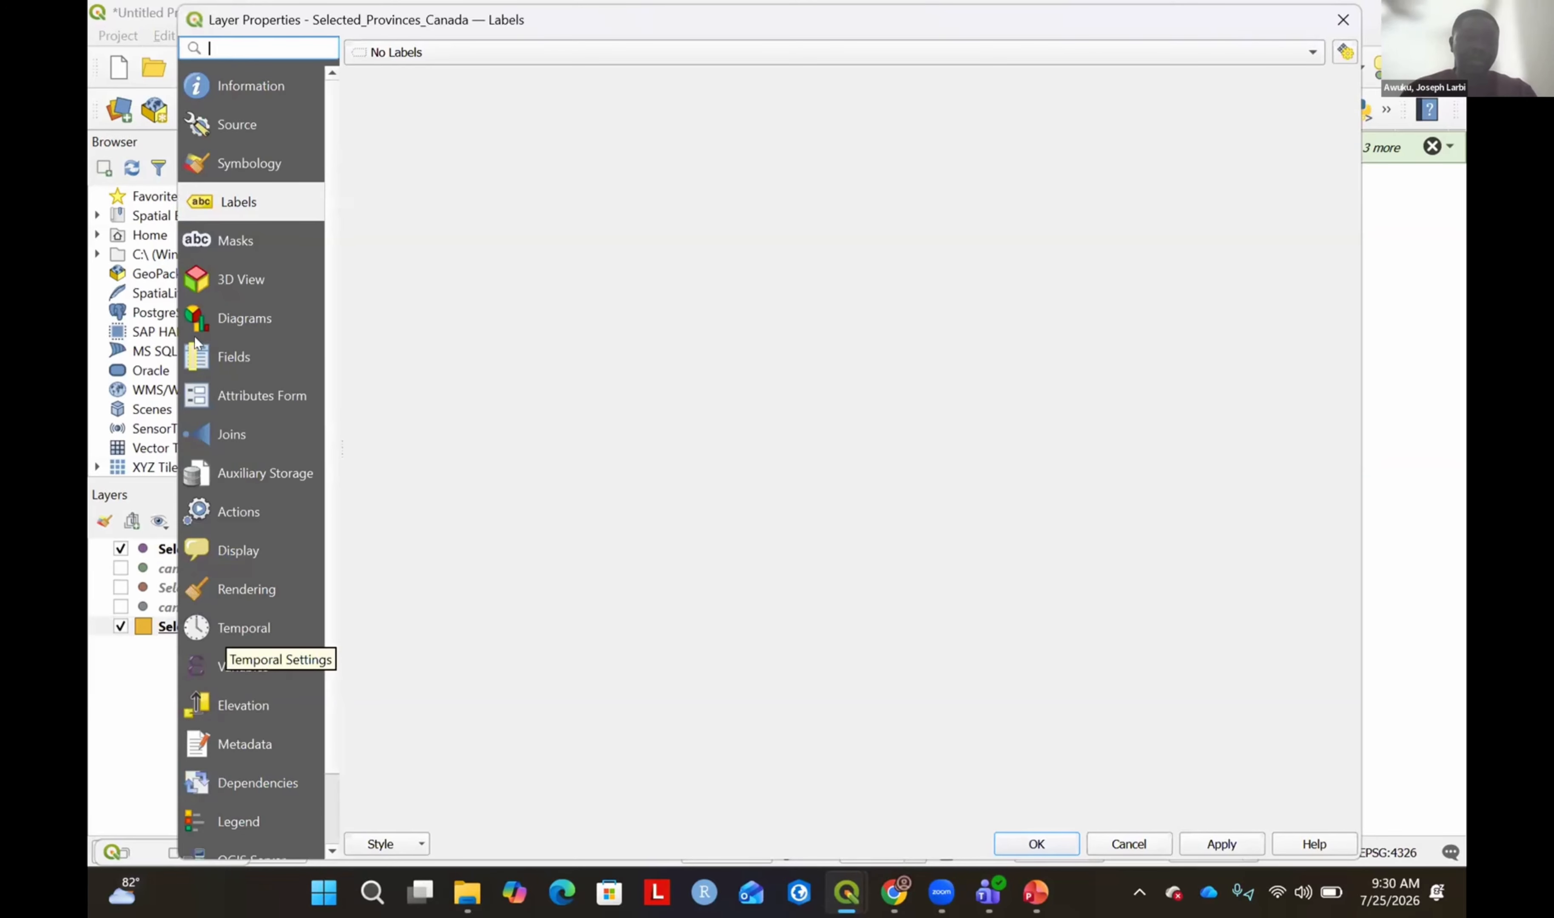
{"action": "left_click", "coordinate": [252, 86]}
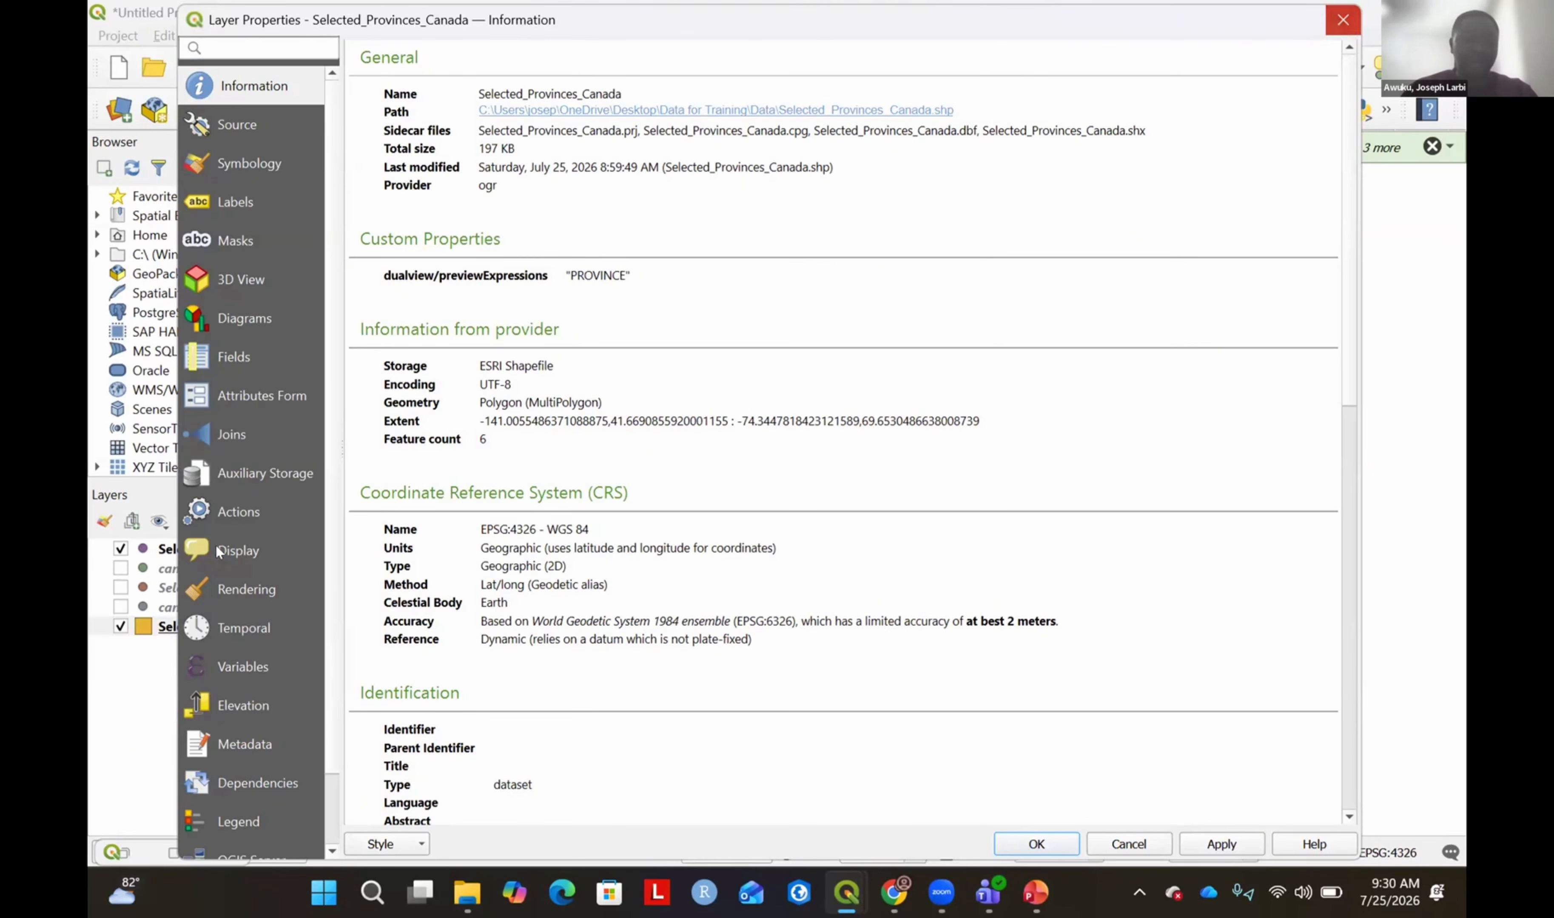
{"action": "key", "text": "Escape"}
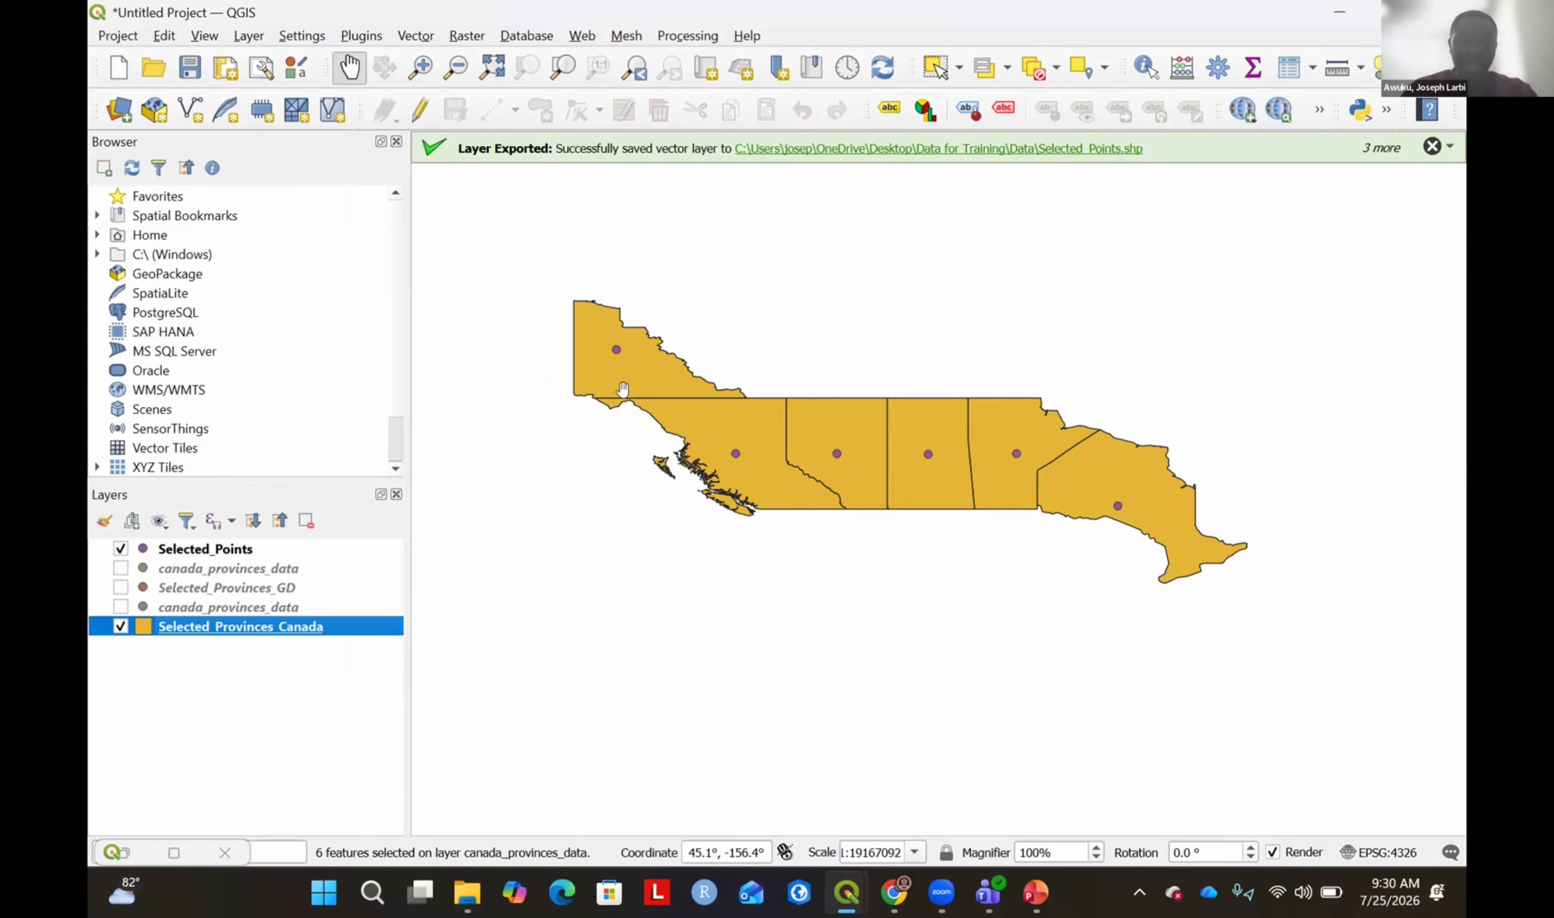
Open the layer properties of the Selected_Points layer.
{"action": "left_click_drag", "start_coordinate": [736, 458], "coordinate": [1058, 584]}
{"action": "left_click_drag", "start_coordinate": [954, 581], "coordinate": [531, 468]}
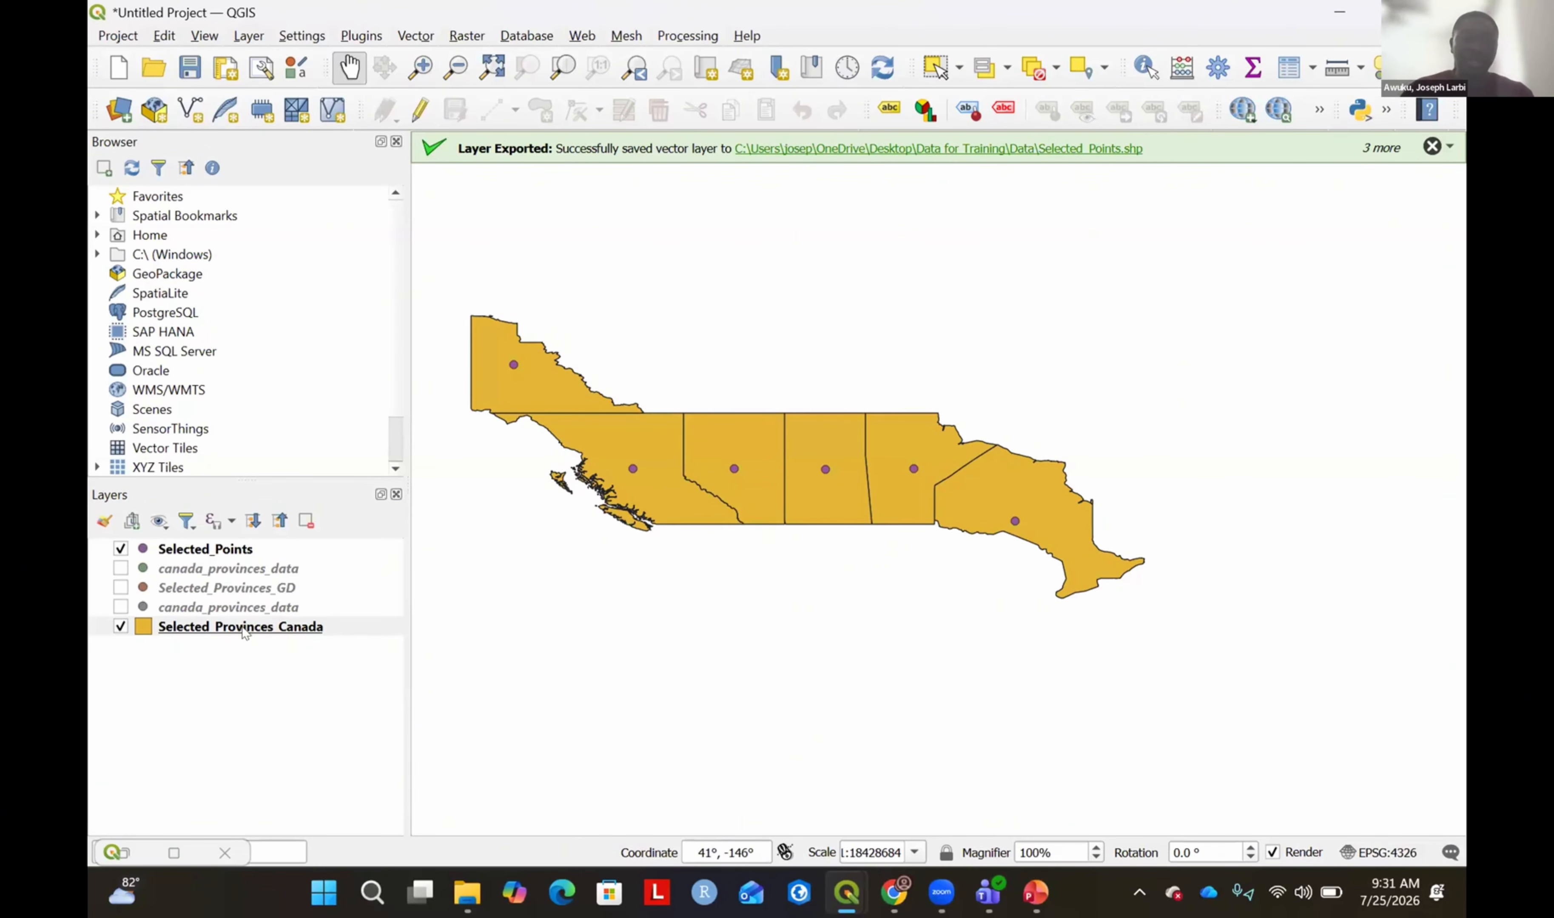
{"action": "right_click", "coordinate": [184, 549]}
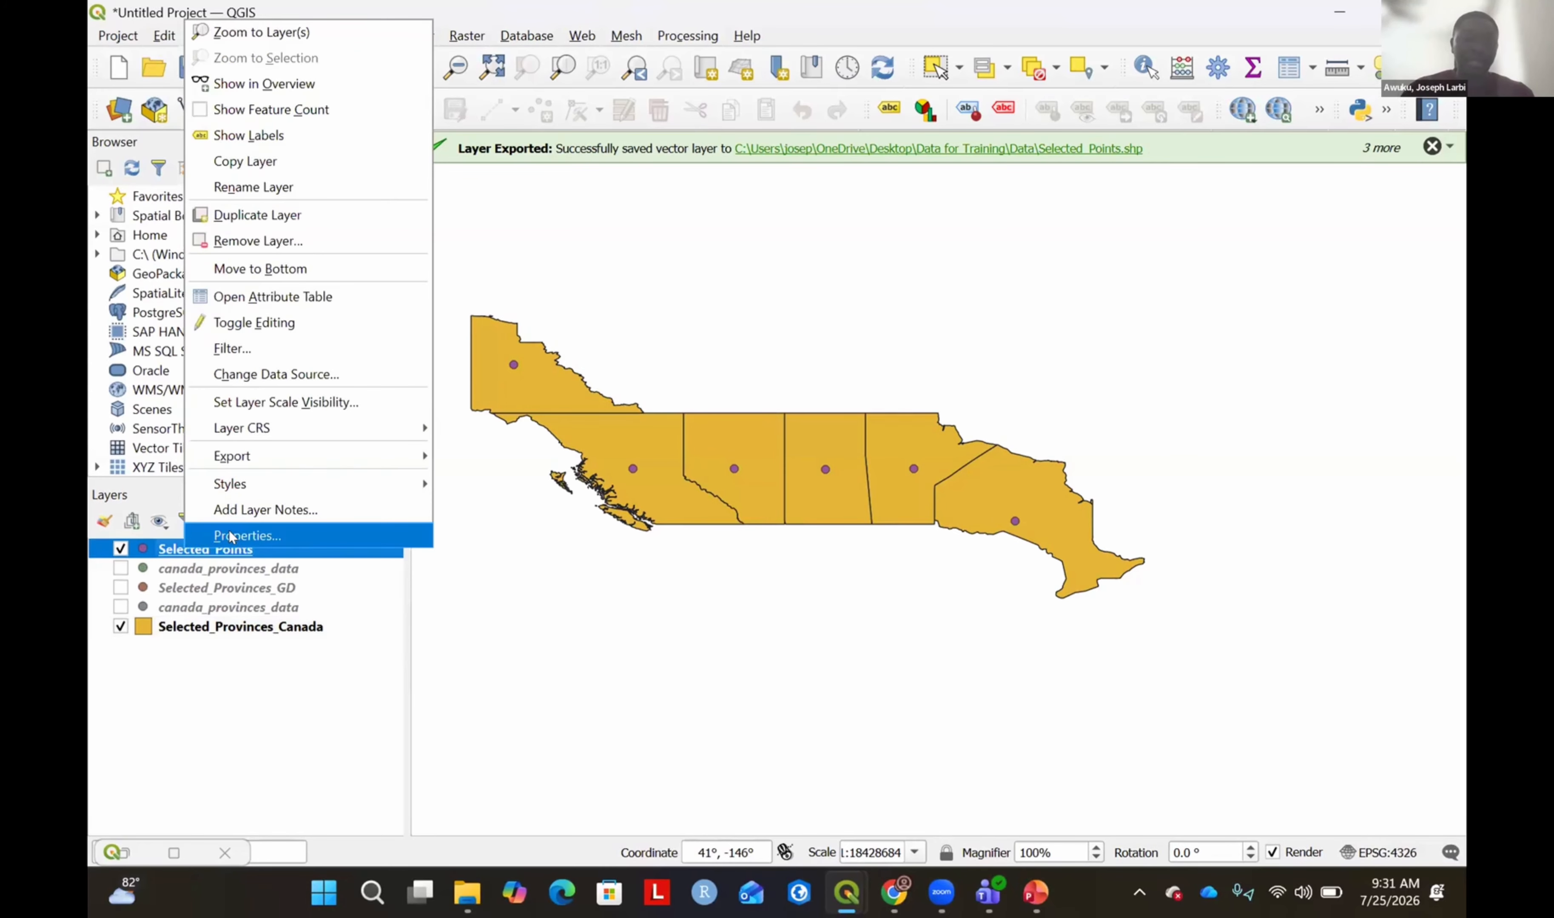
{"action": "left_click", "coordinate": [231, 536]}
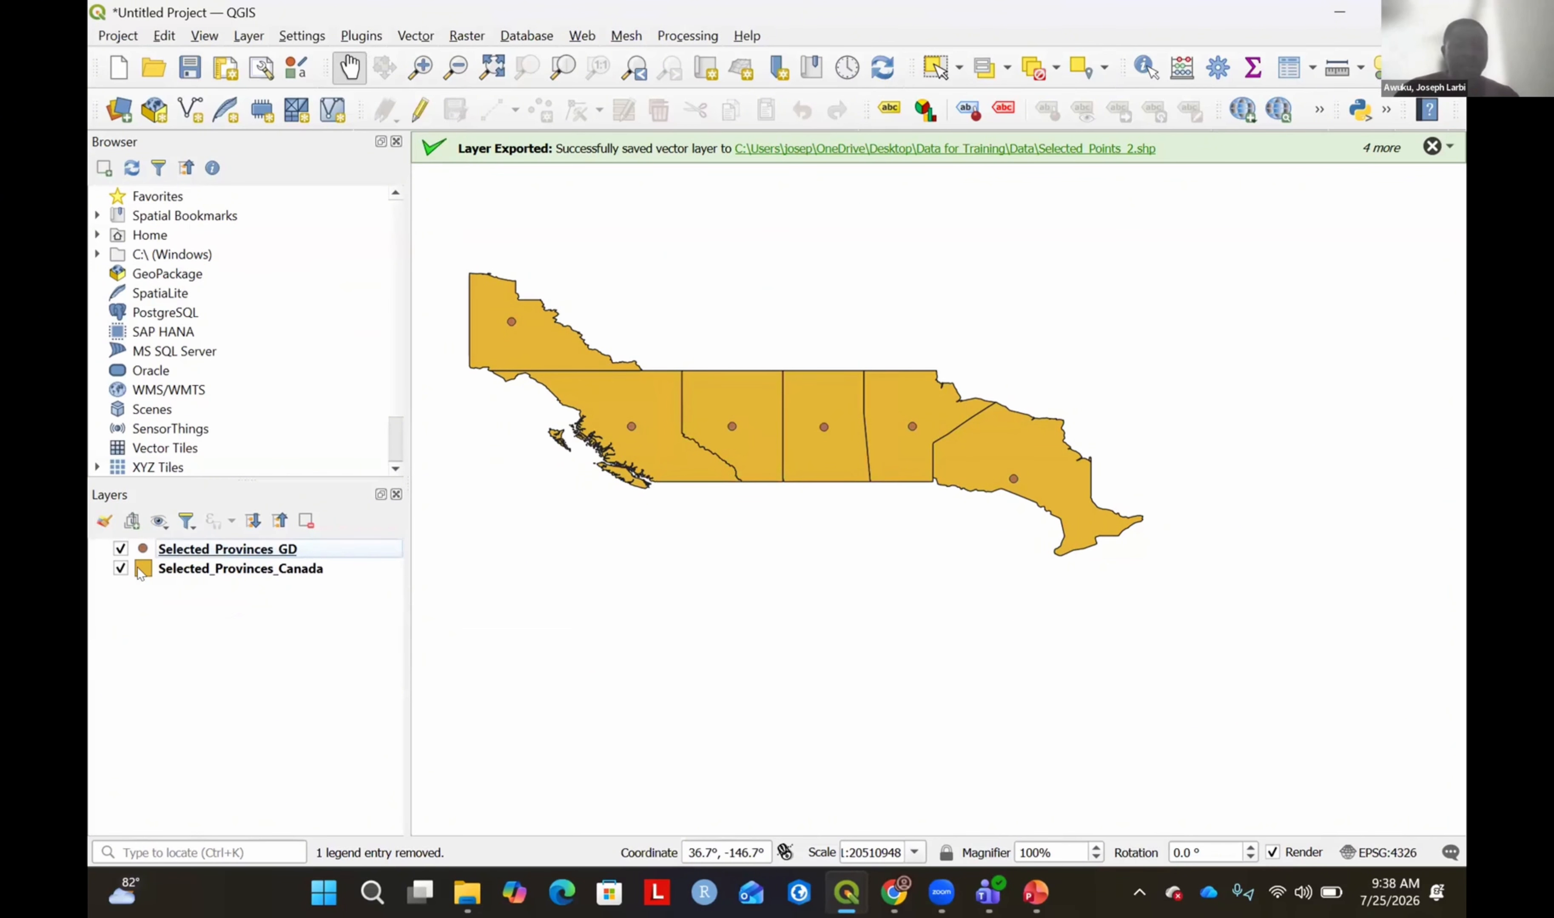
Hide and show the Selected_Provinces_GD points again, and zoom the map to the Selected_Provinces_Canada layer.
{"action": "left_click", "coordinate": [121, 549]}
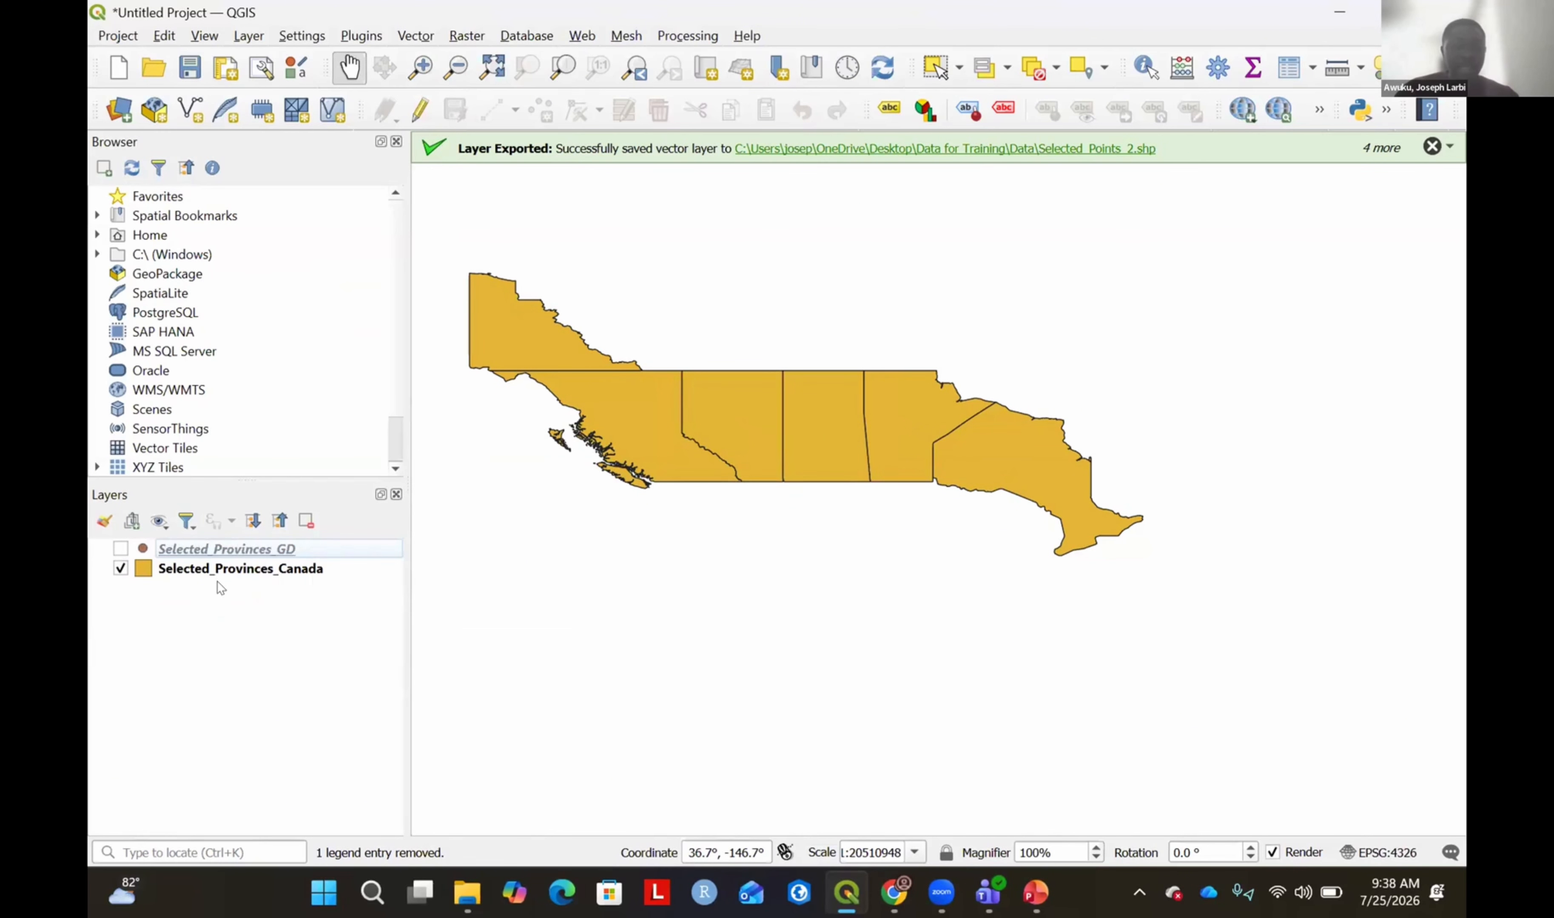
{"action": "left_click", "coordinate": [120, 549]}
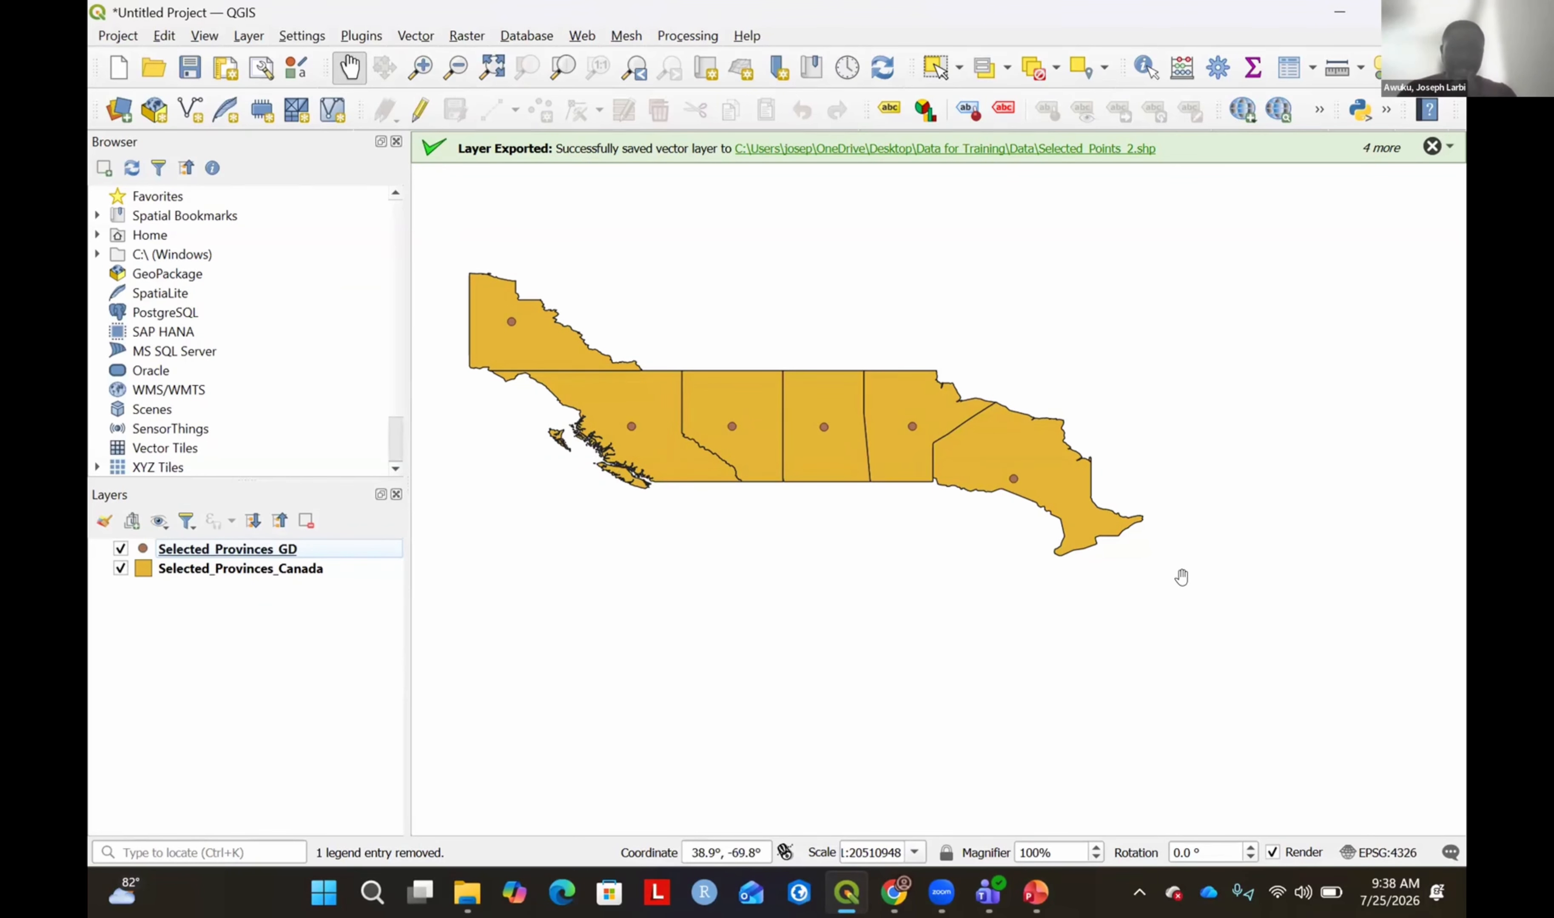
{"action": "right_click", "coordinate": [217, 572]}
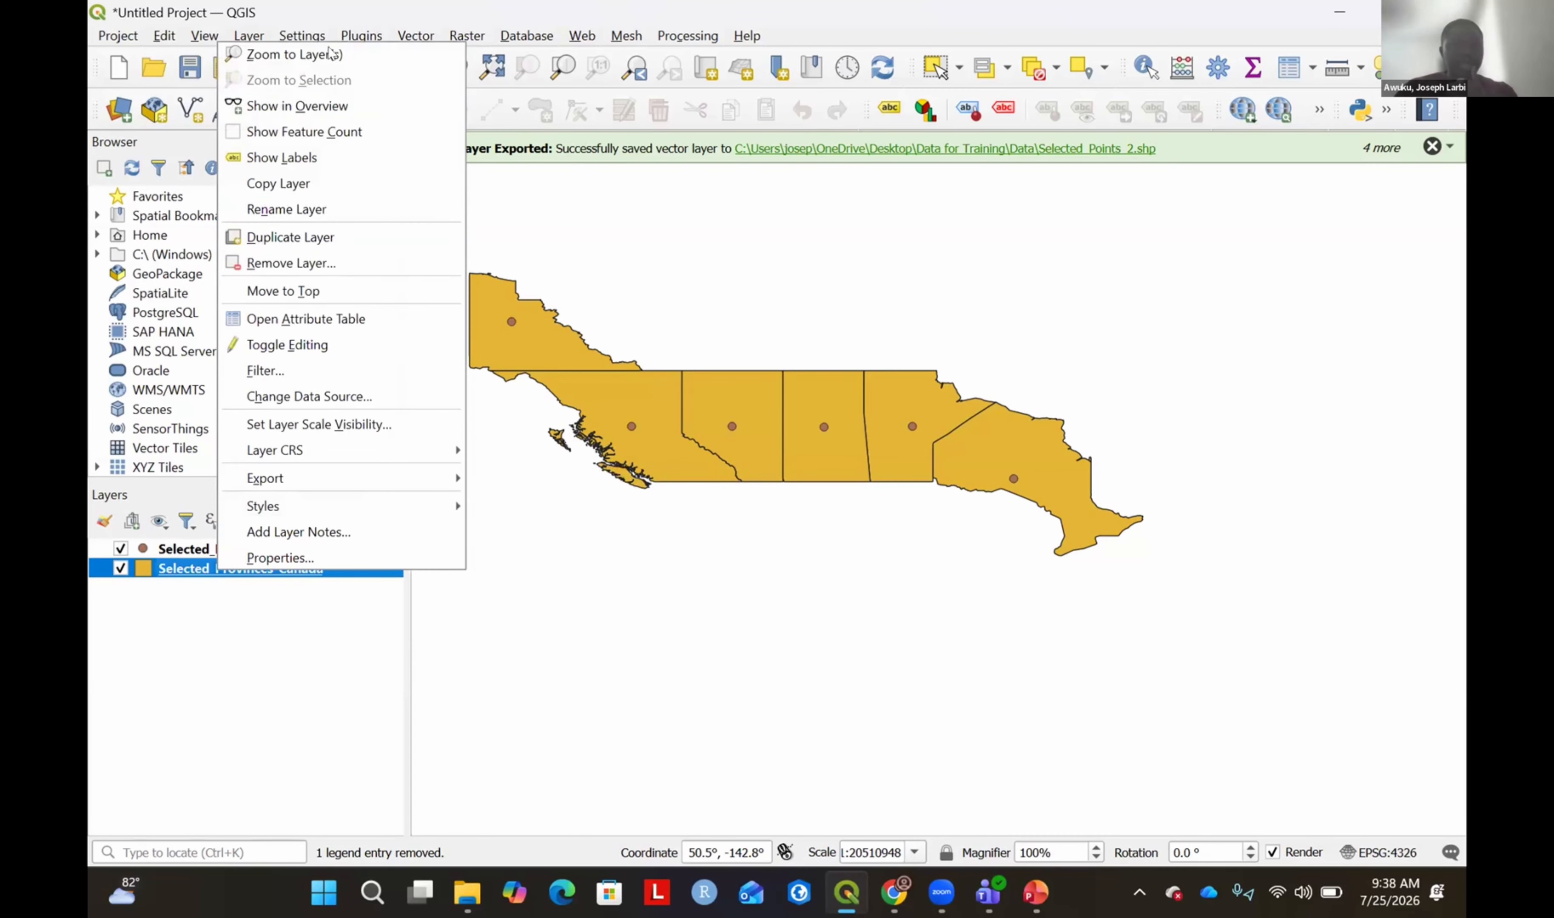
{"action": "left_click", "coordinate": [293, 54]}
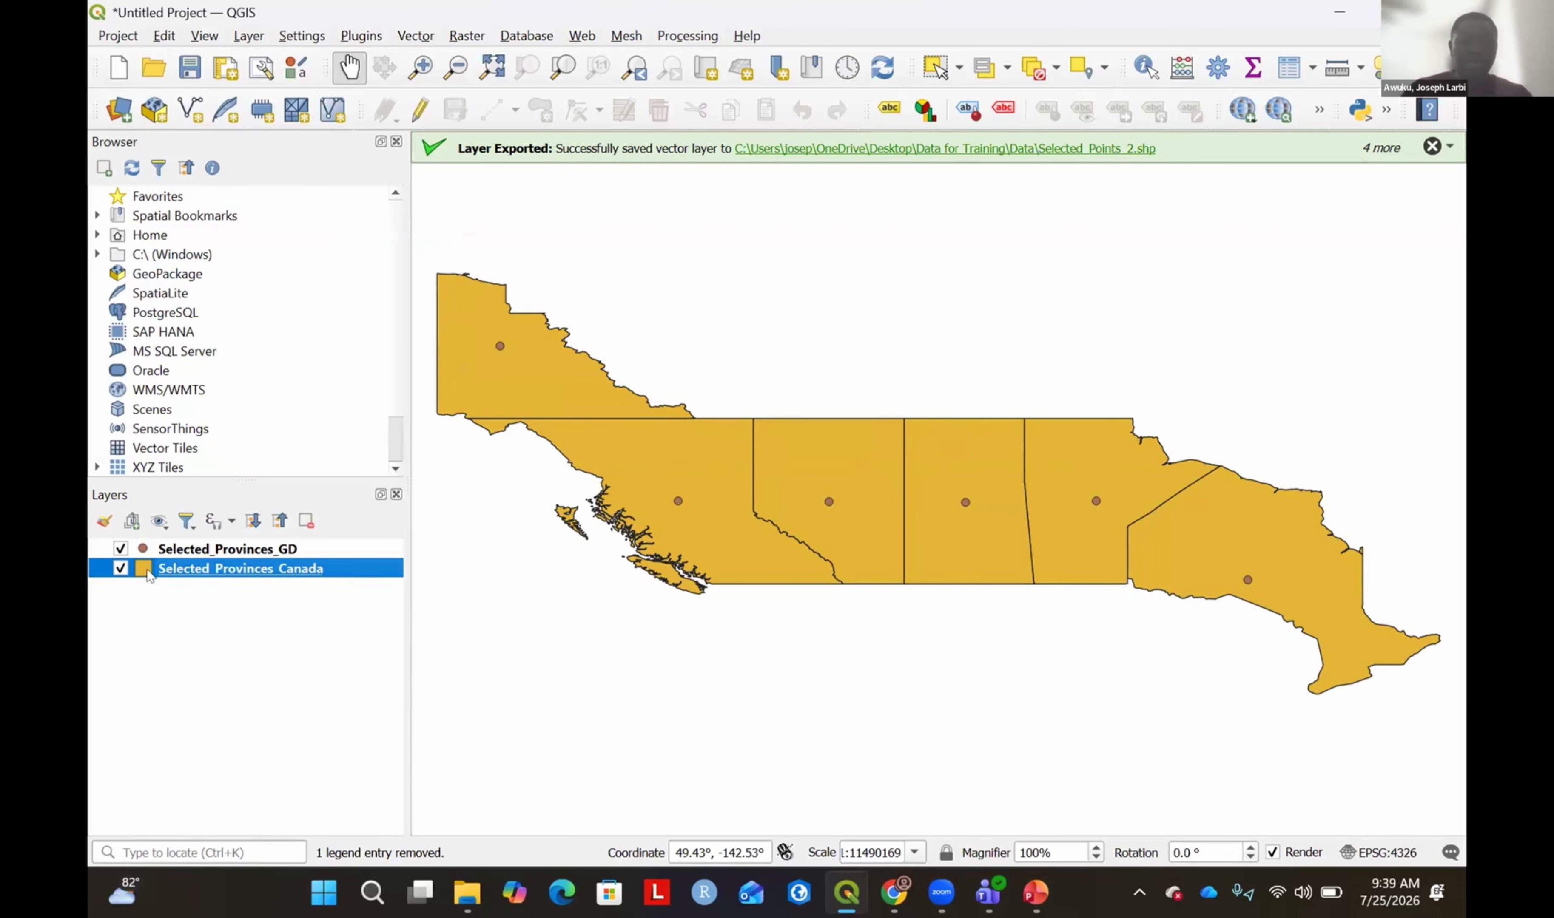
Open the symbology settings in the Selected_Provinces_Canada layer's properties.
{"action": "right_click", "coordinate": [184, 568]}
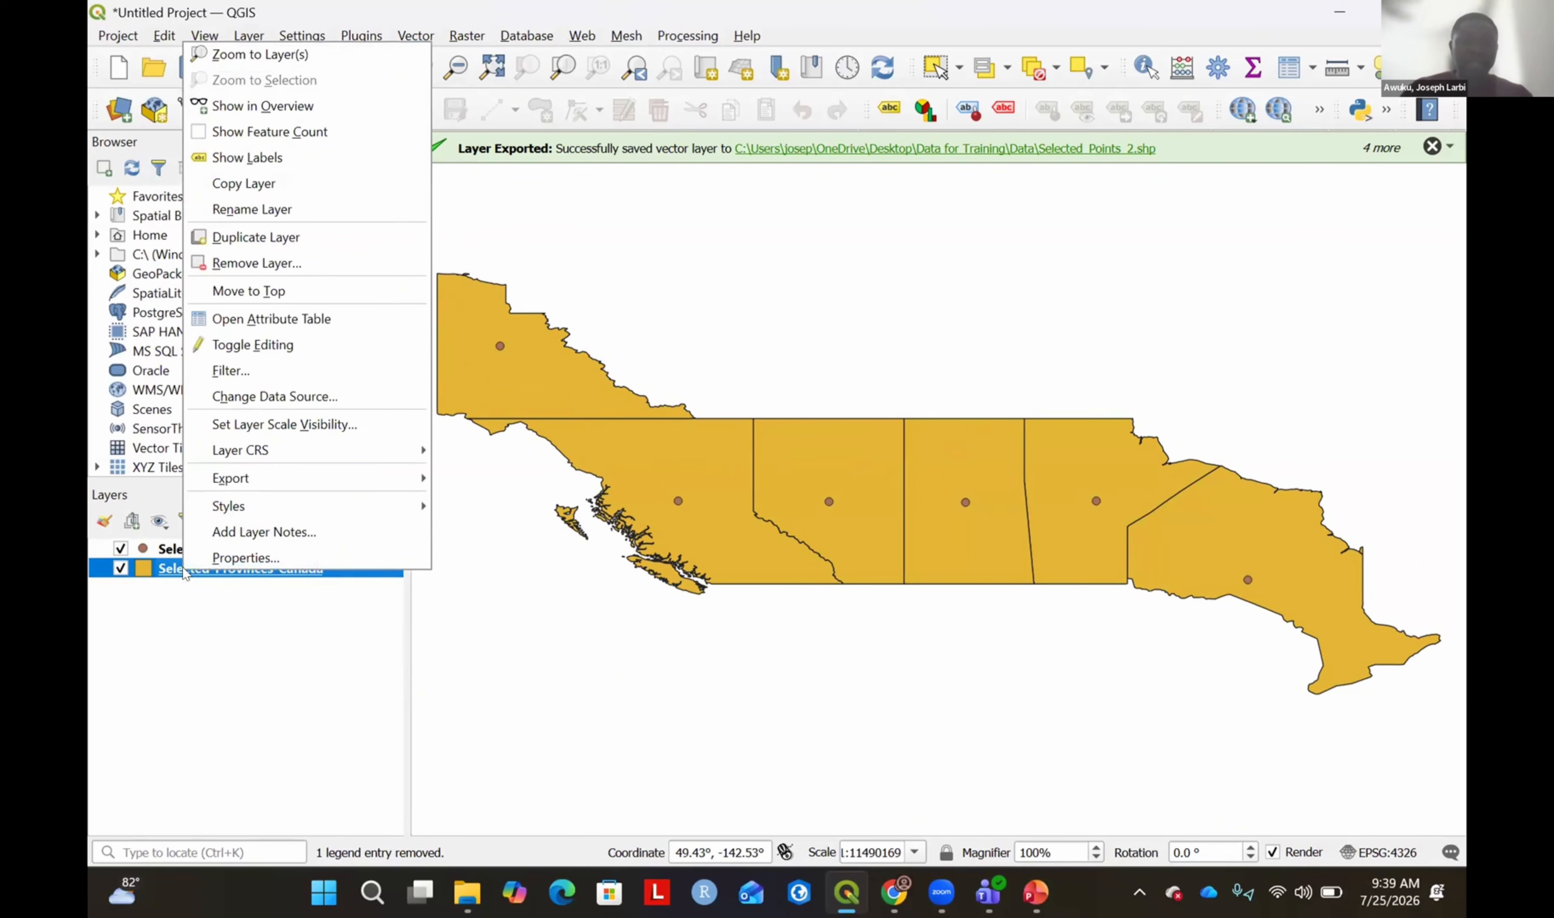
{"action": "left_click", "coordinate": [267, 556]}
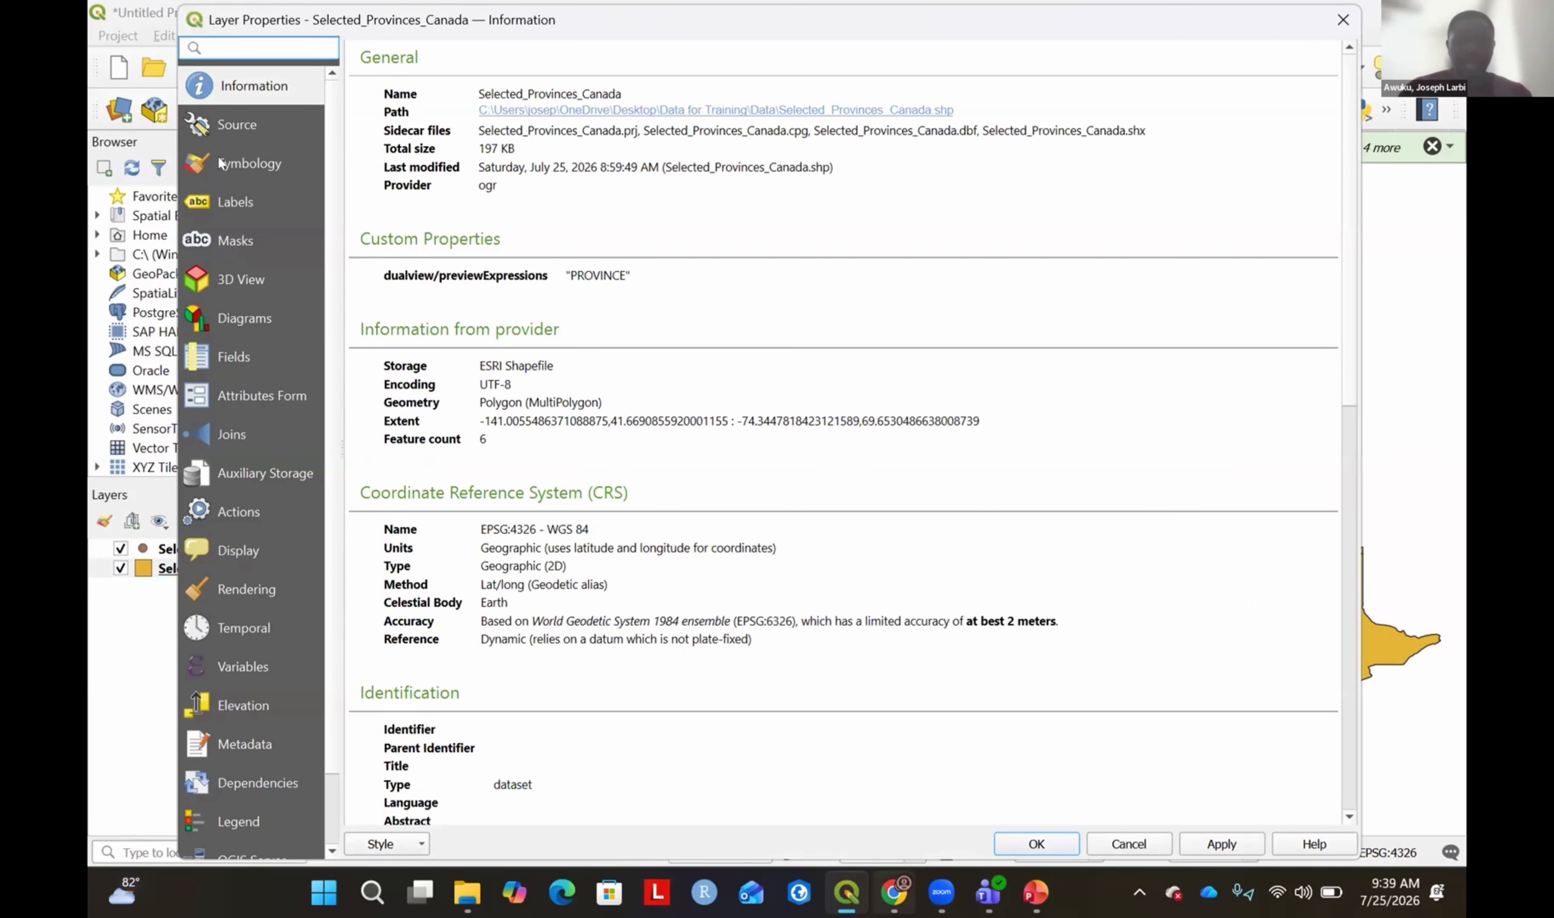
{"action": "left_click", "coordinate": [252, 166]}
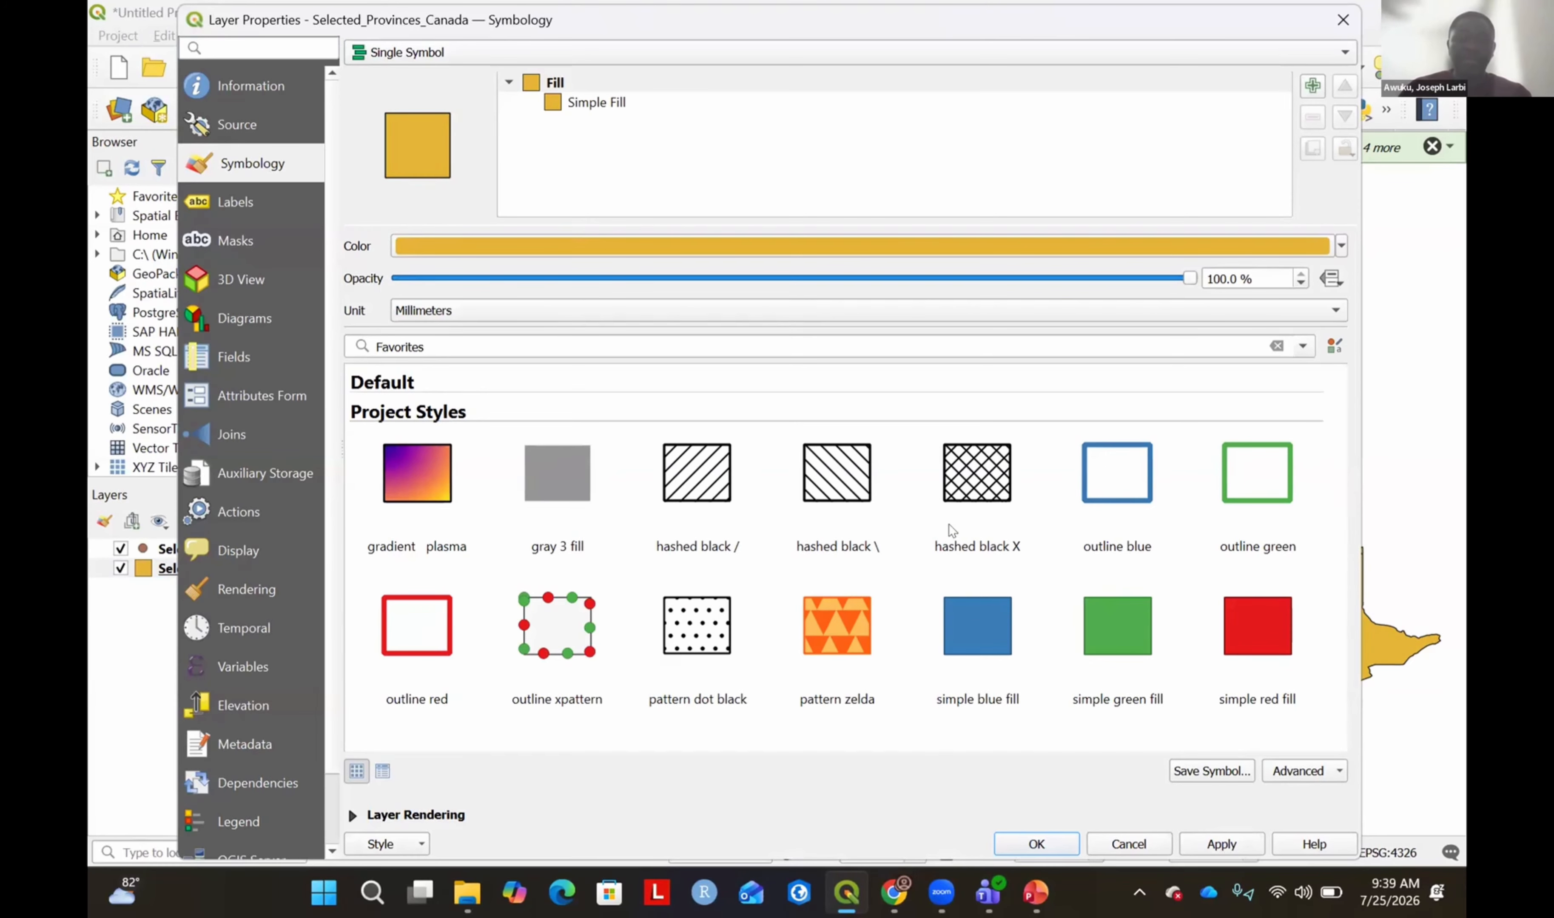
Style the Selected_Provinces_Canada layer with the outline red preset recoloured to black.
{"action": "left_click", "coordinate": [424, 624]}
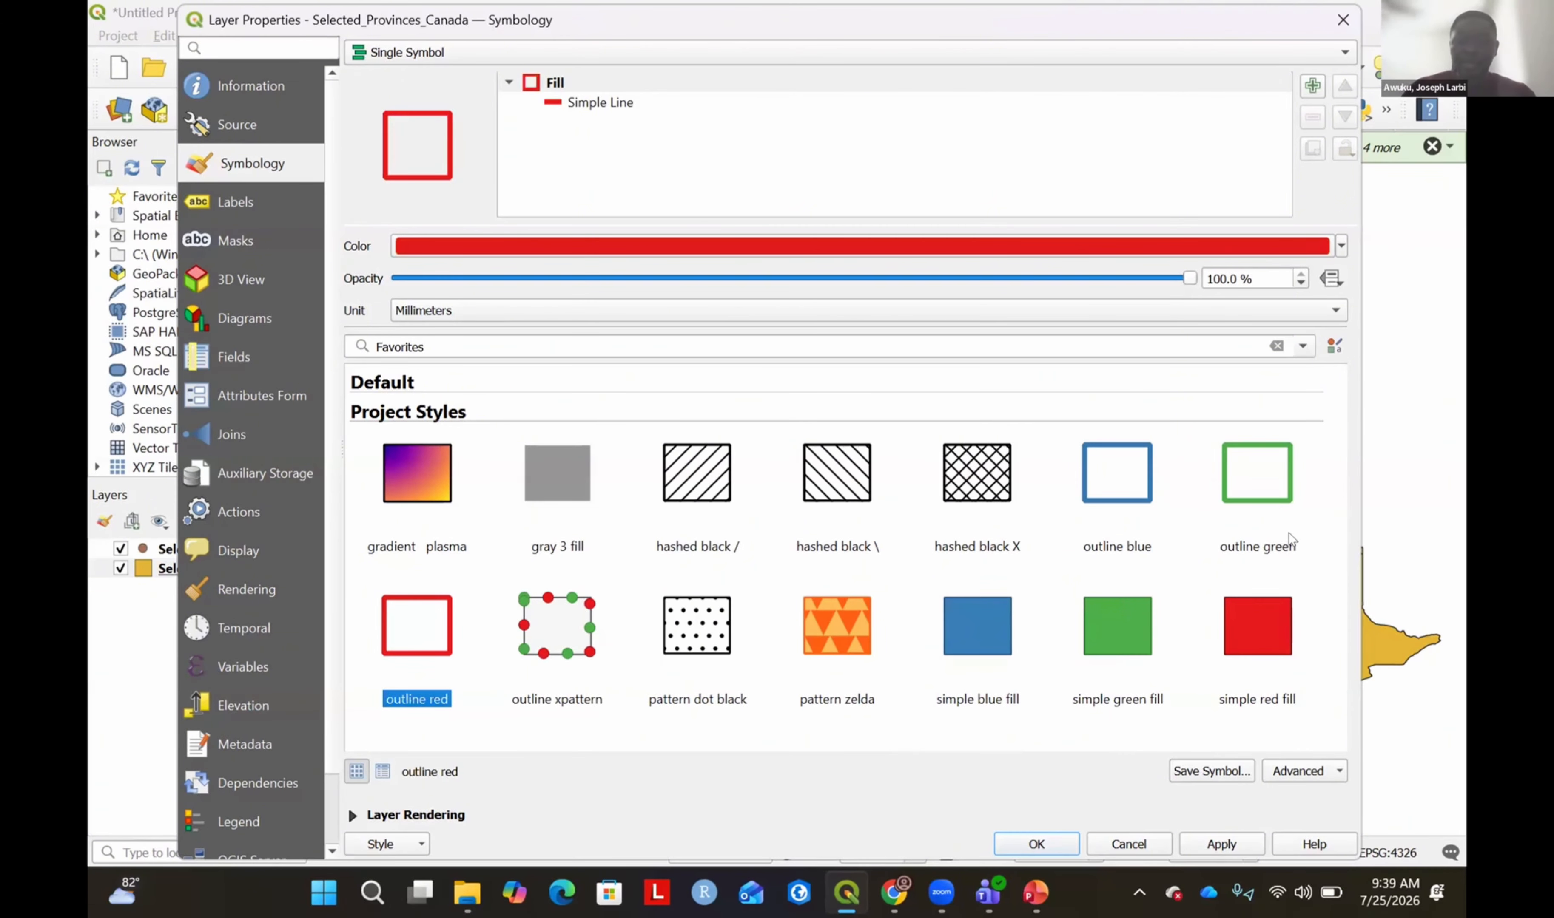
{"action": "left_click", "coordinate": [1341, 247]}
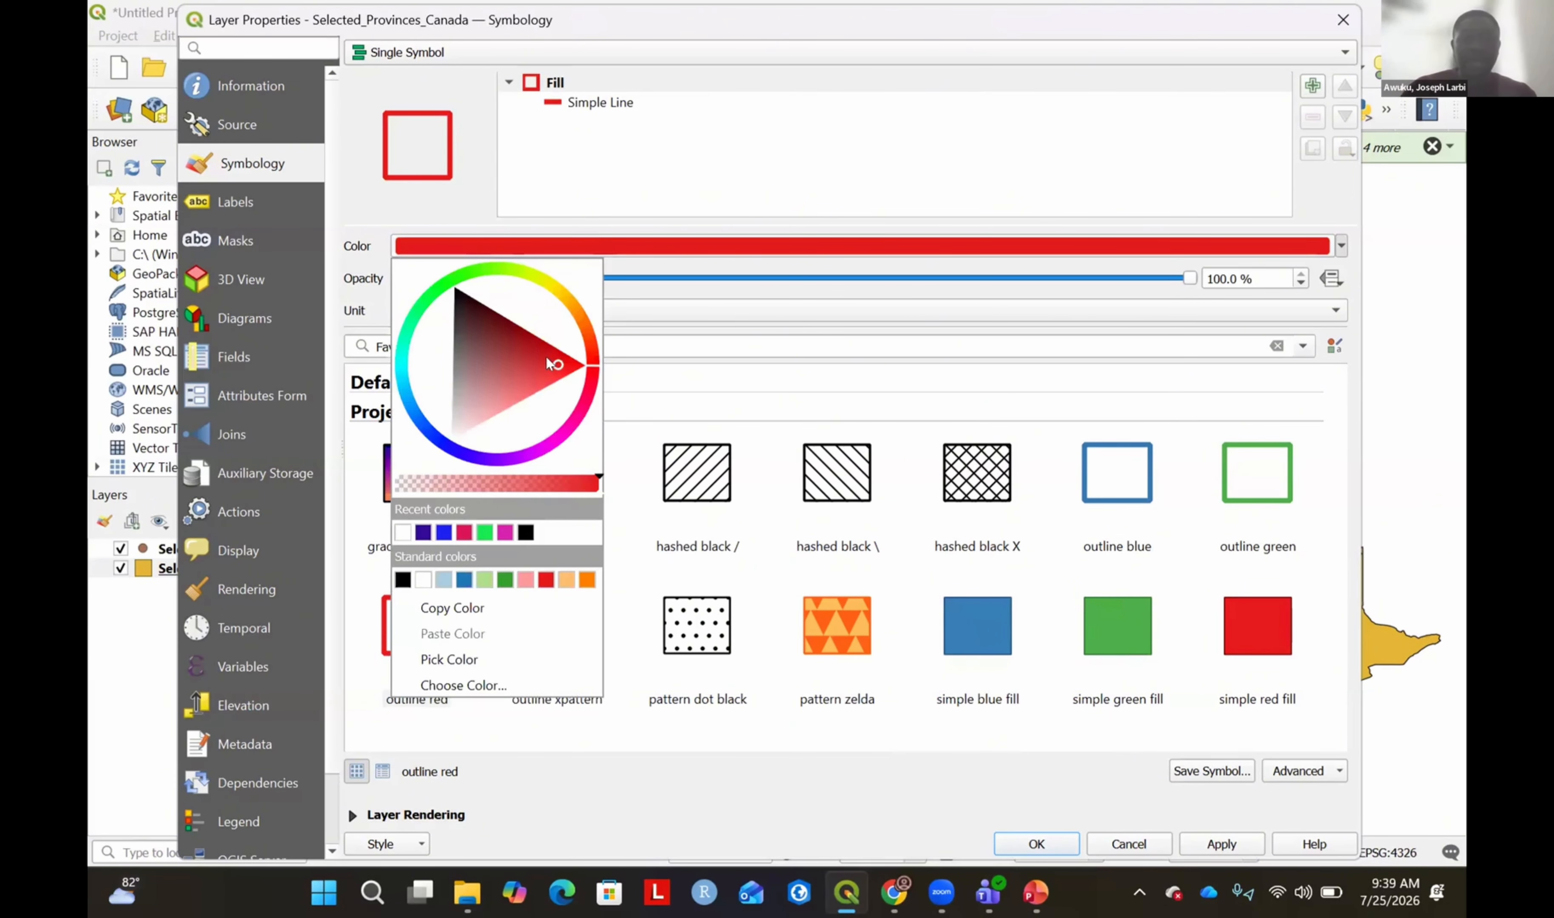
{"action": "left_click", "coordinate": [403, 581]}
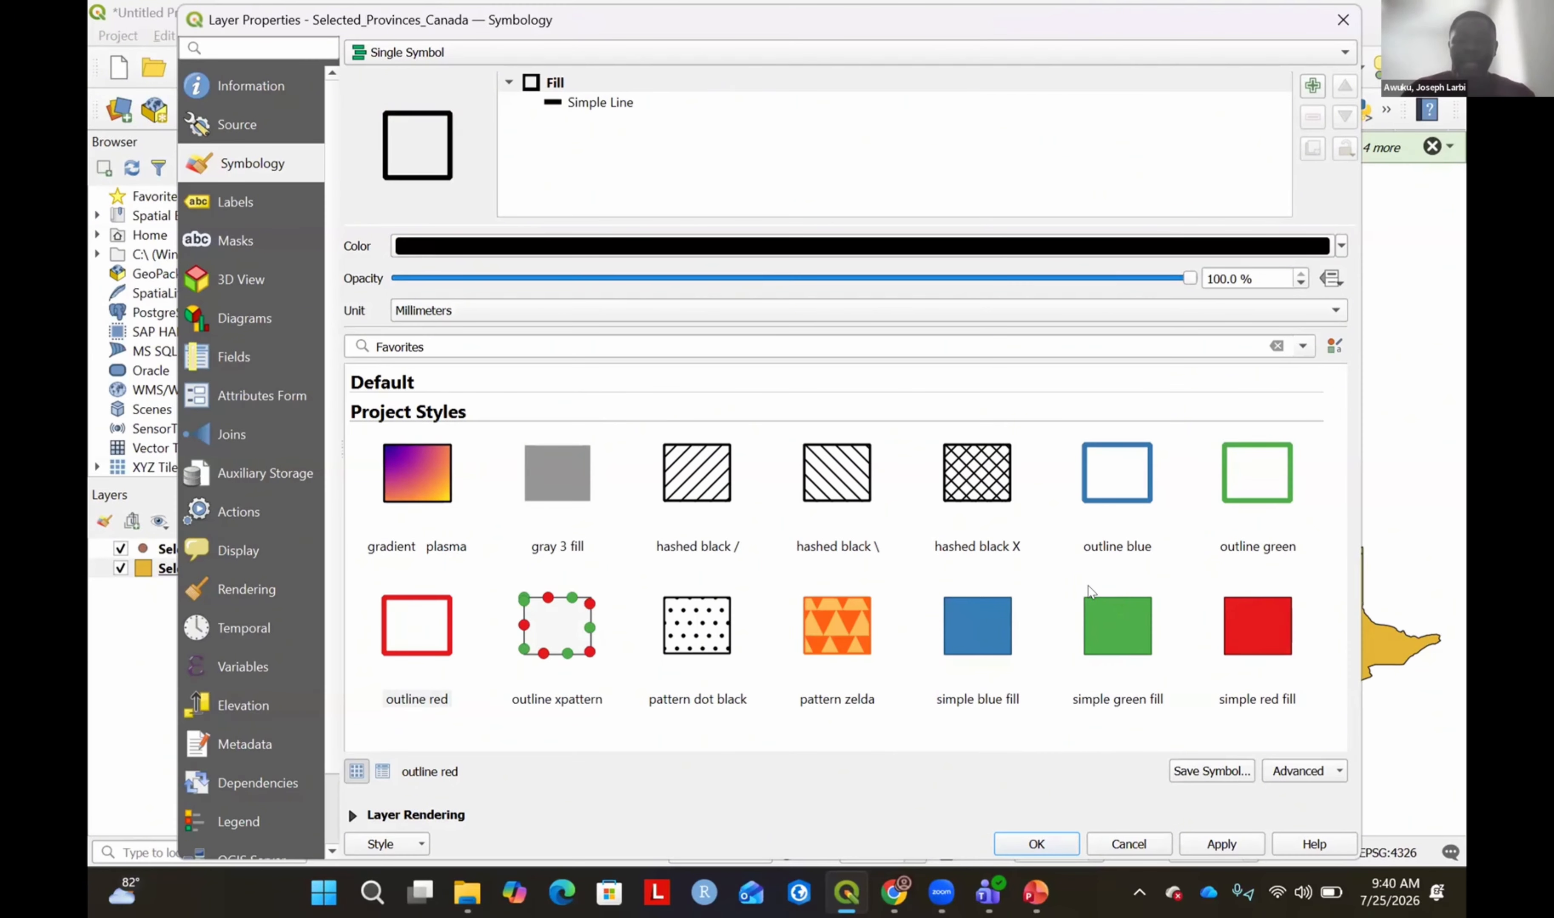
{"action": "left_click", "coordinate": [1019, 844]}
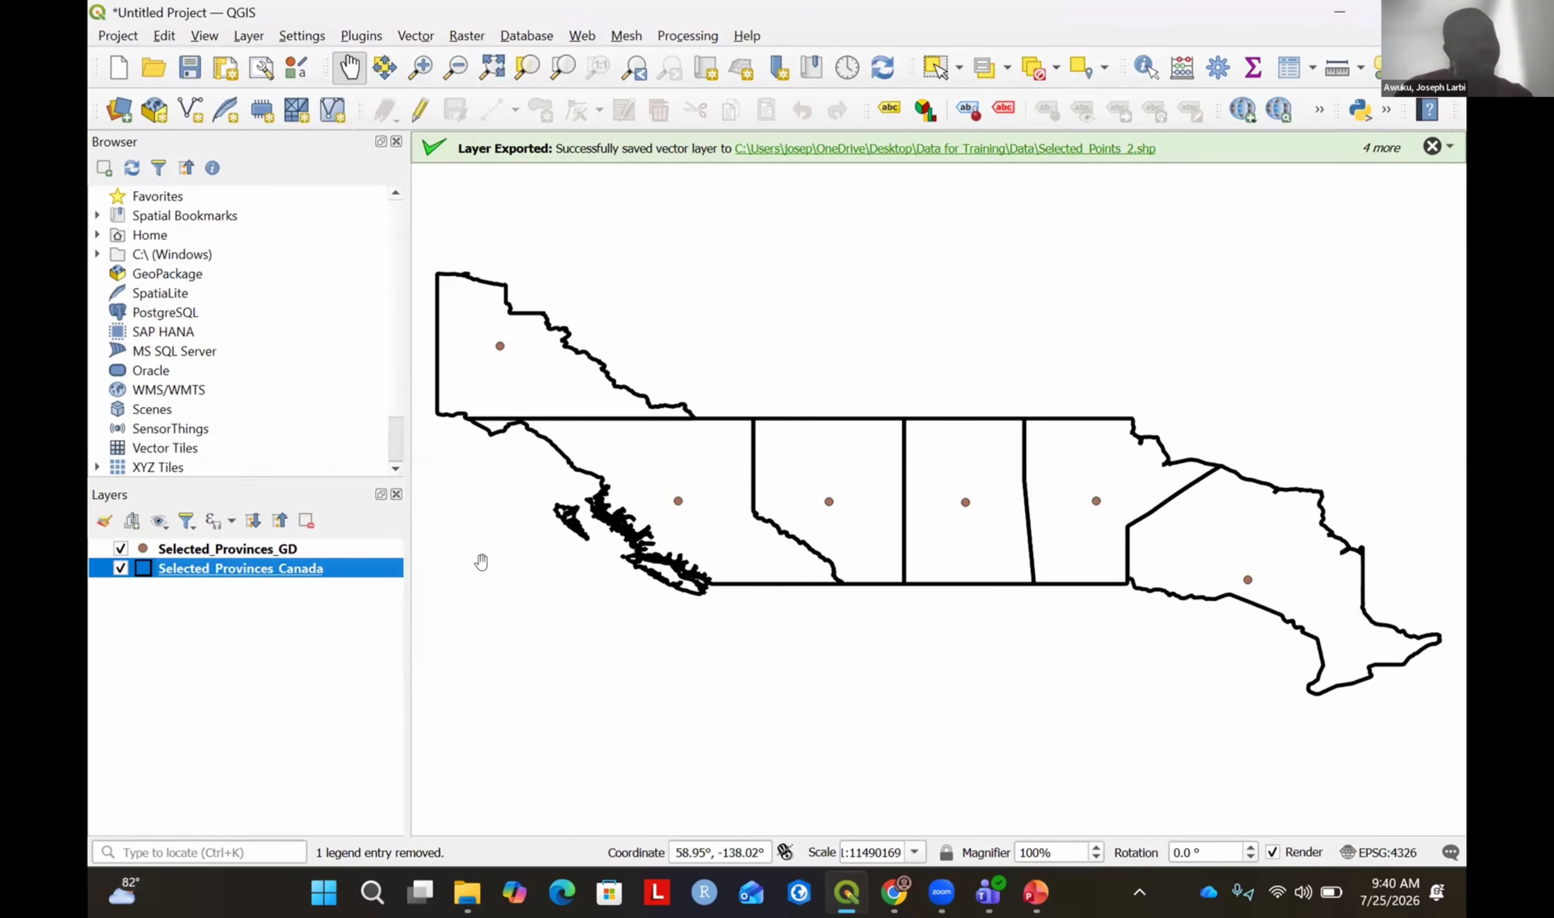
Change the Selected_Provinces_Canada layer's symbology to the outline blue preset.
{"action": "right_click", "coordinate": [250, 570]}
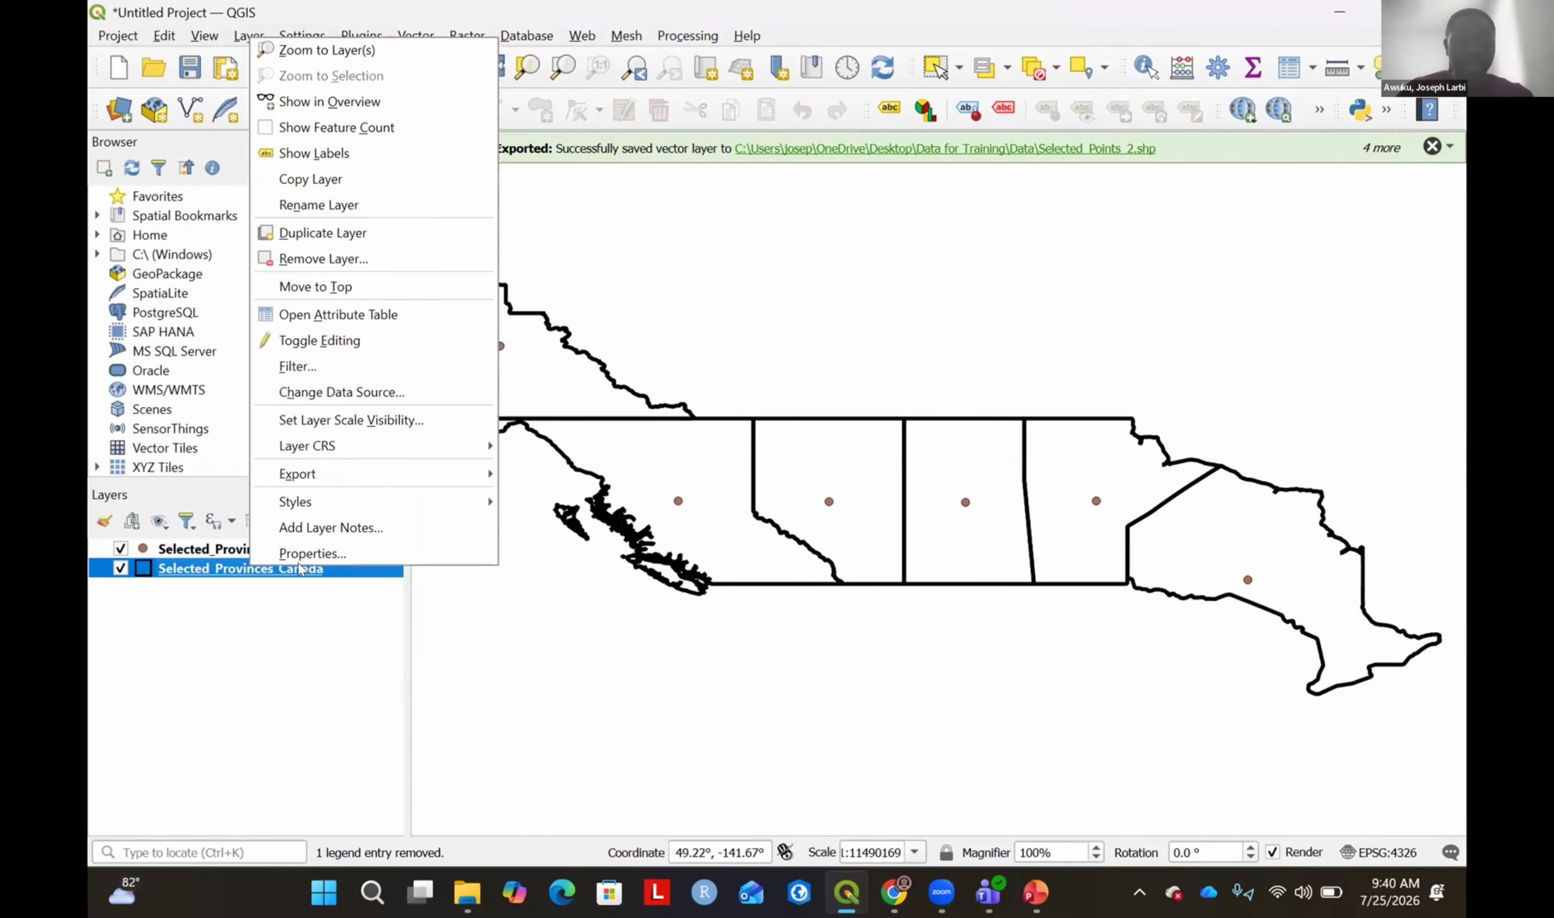
{"action": "left_click", "coordinate": [352, 555]}
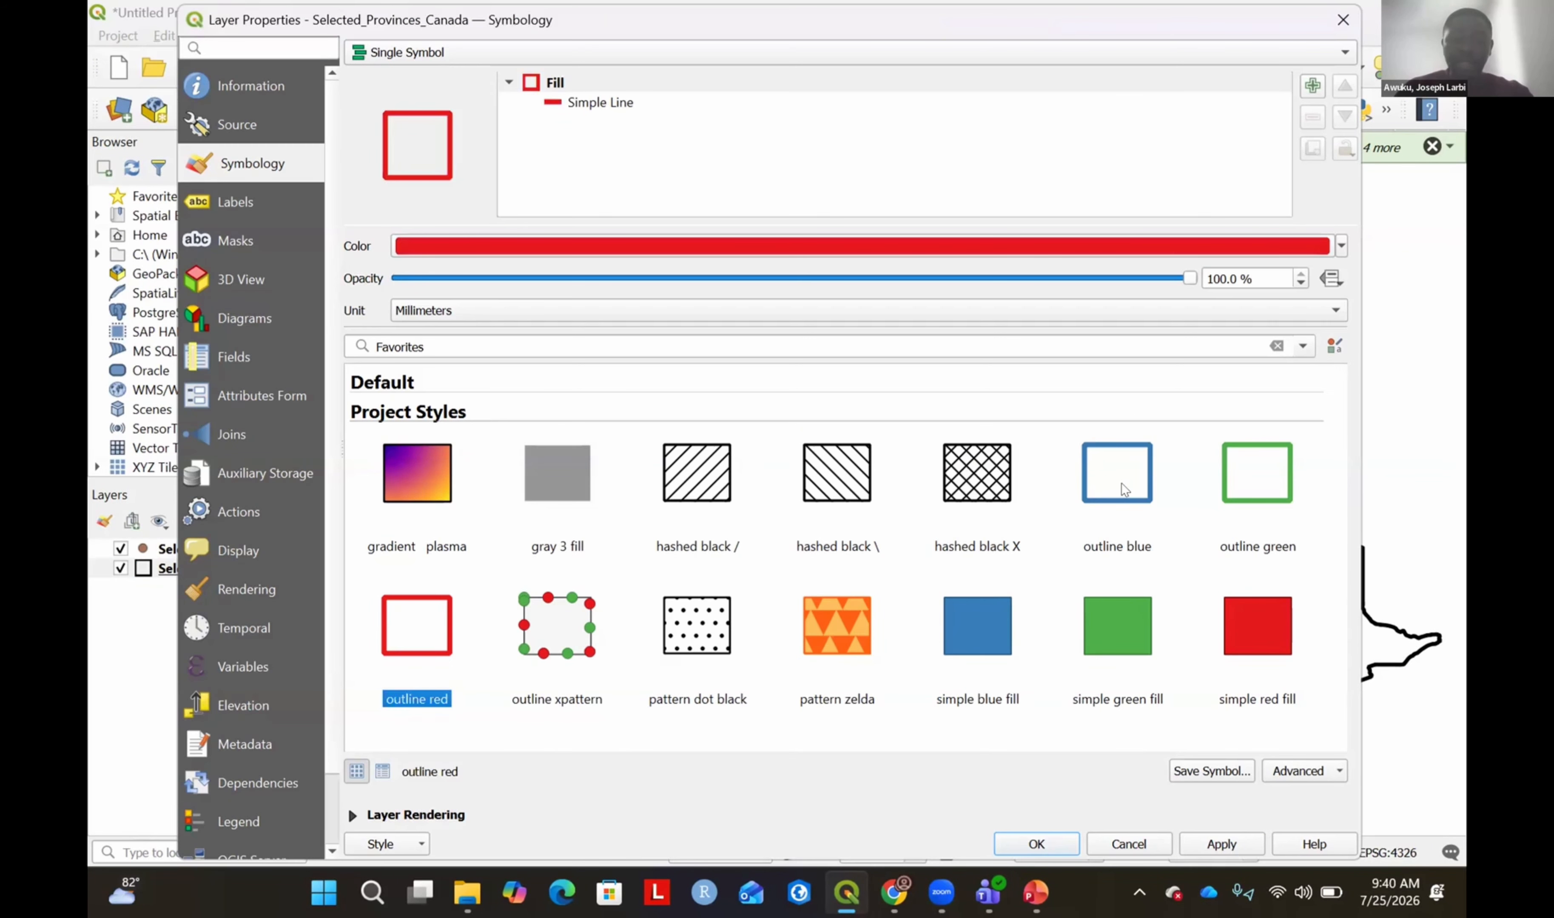
{"action": "left_click", "coordinate": [1121, 484]}
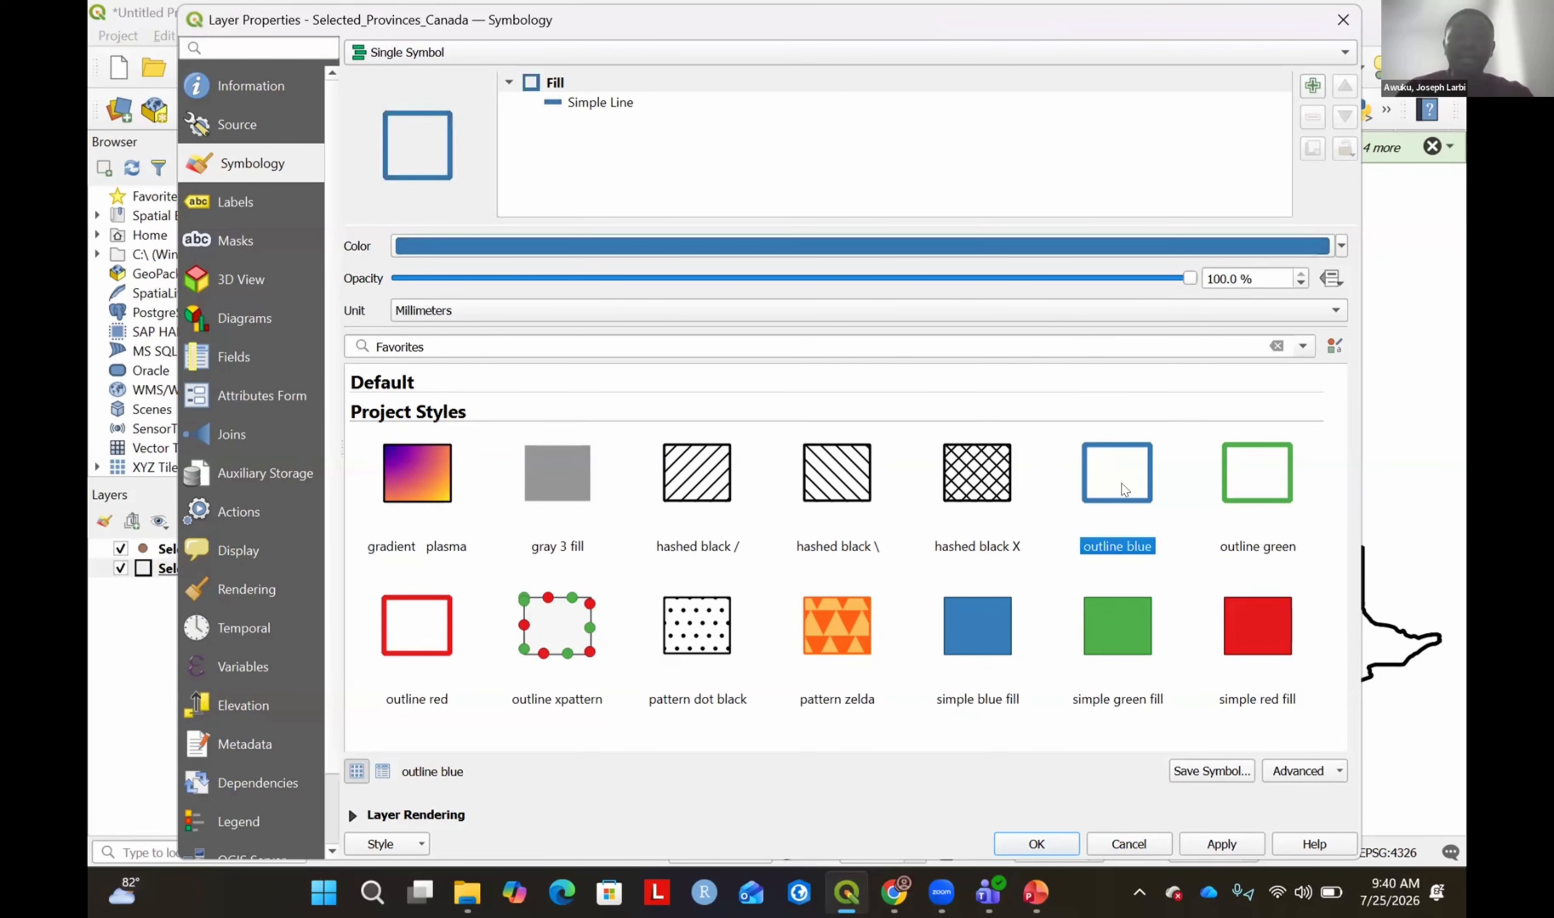
{"action": "left_click", "coordinate": [1037, 844]}
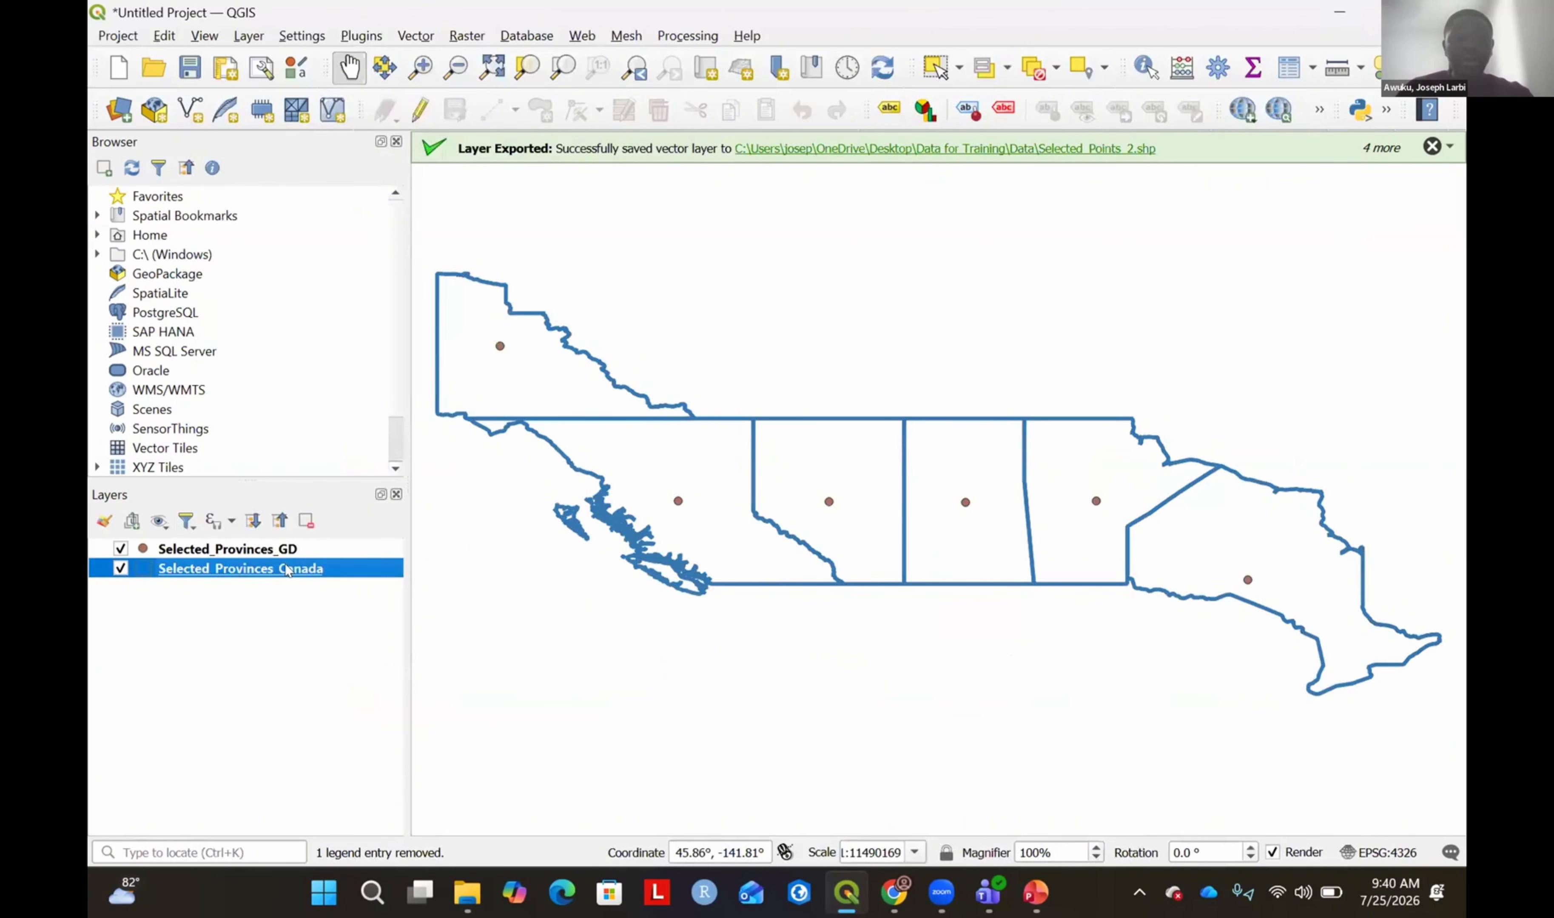
Recolour the blue province outlines of the Selected_Provinces_Canada layer to black.
{"action": "right_click", "coordinate": [241, 569]}
{"action": "left_click", "coordinate": [286, 565]}
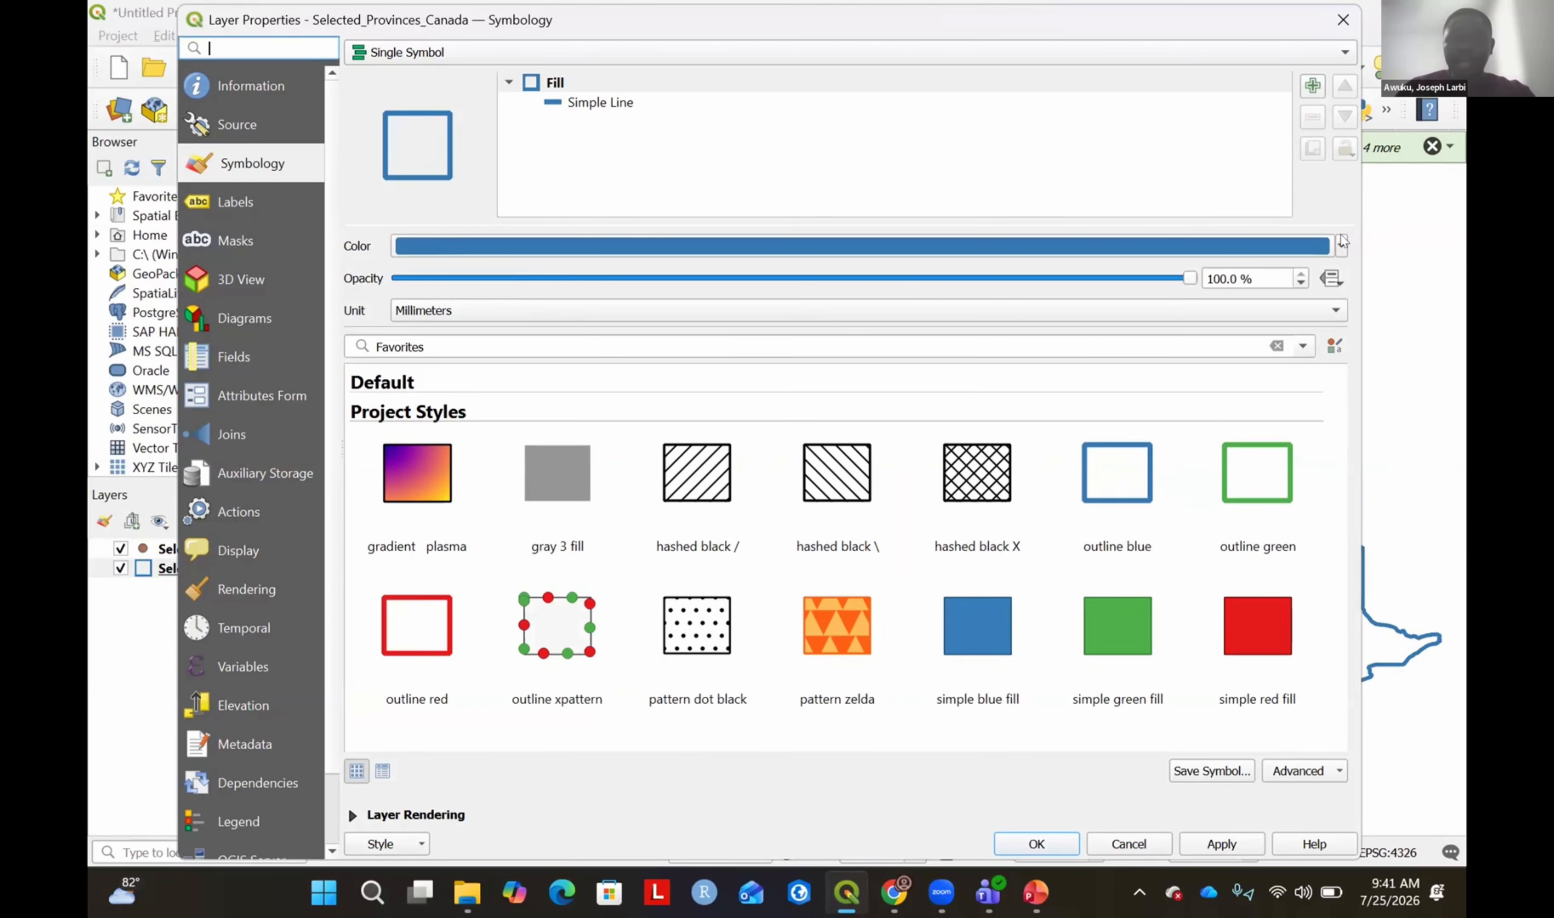
{"action": "left_click", "coordinate": [1341, 246]}
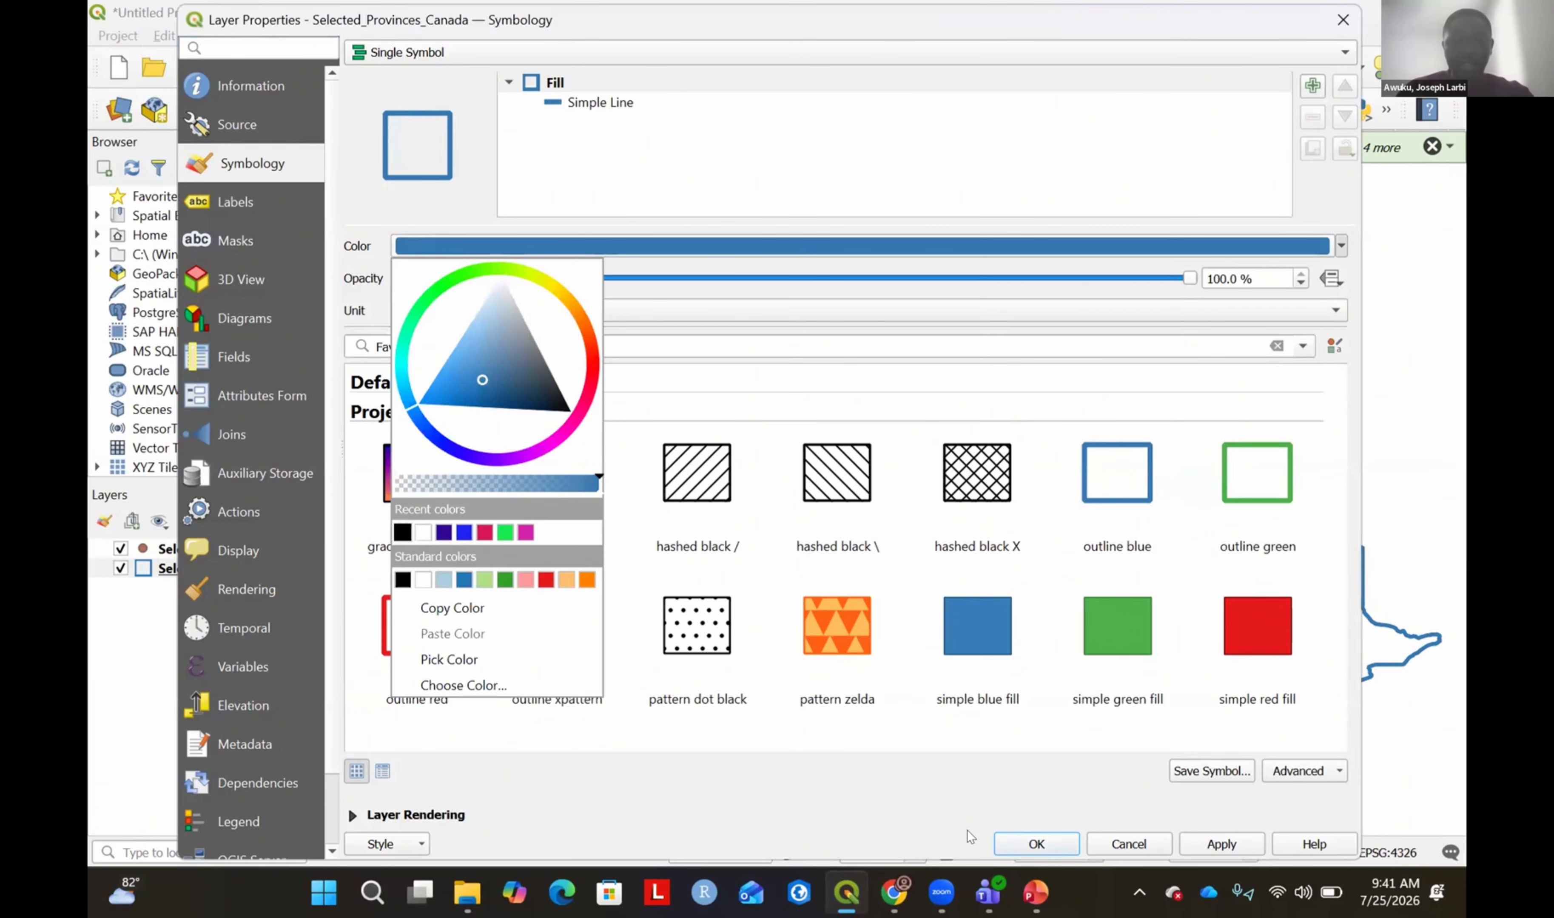
{"action": "left_click", "coordinate": [1054, 840]}
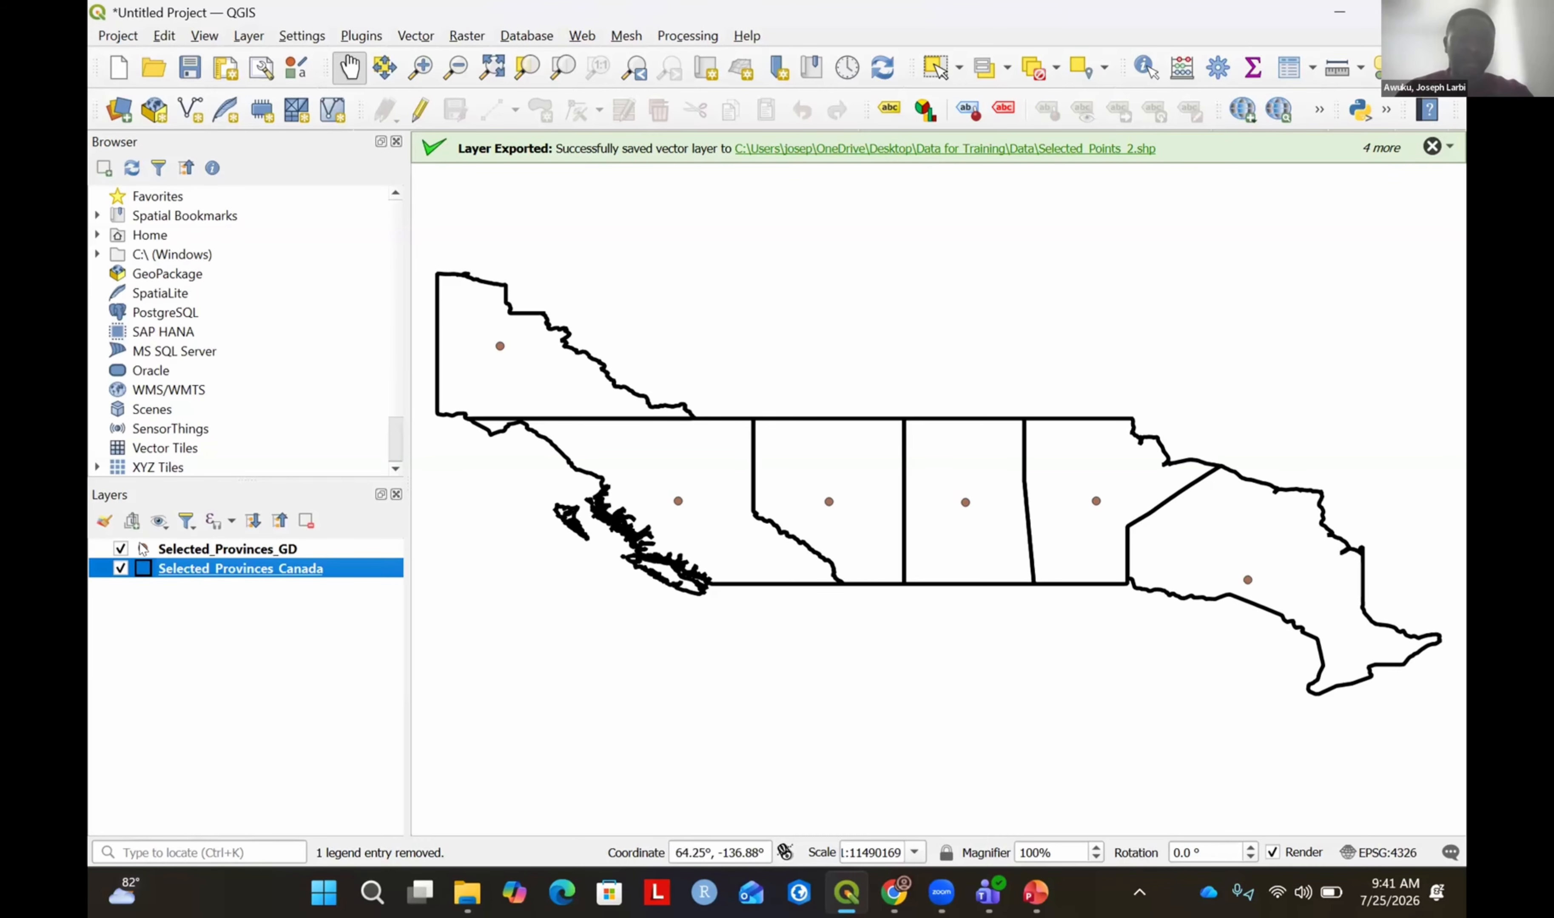
Style the Selected_Provinces_GD points with the dot red marker at a size of 4.8 millimetres.
{"action": "left_click", "coordinate": [144, 551]}
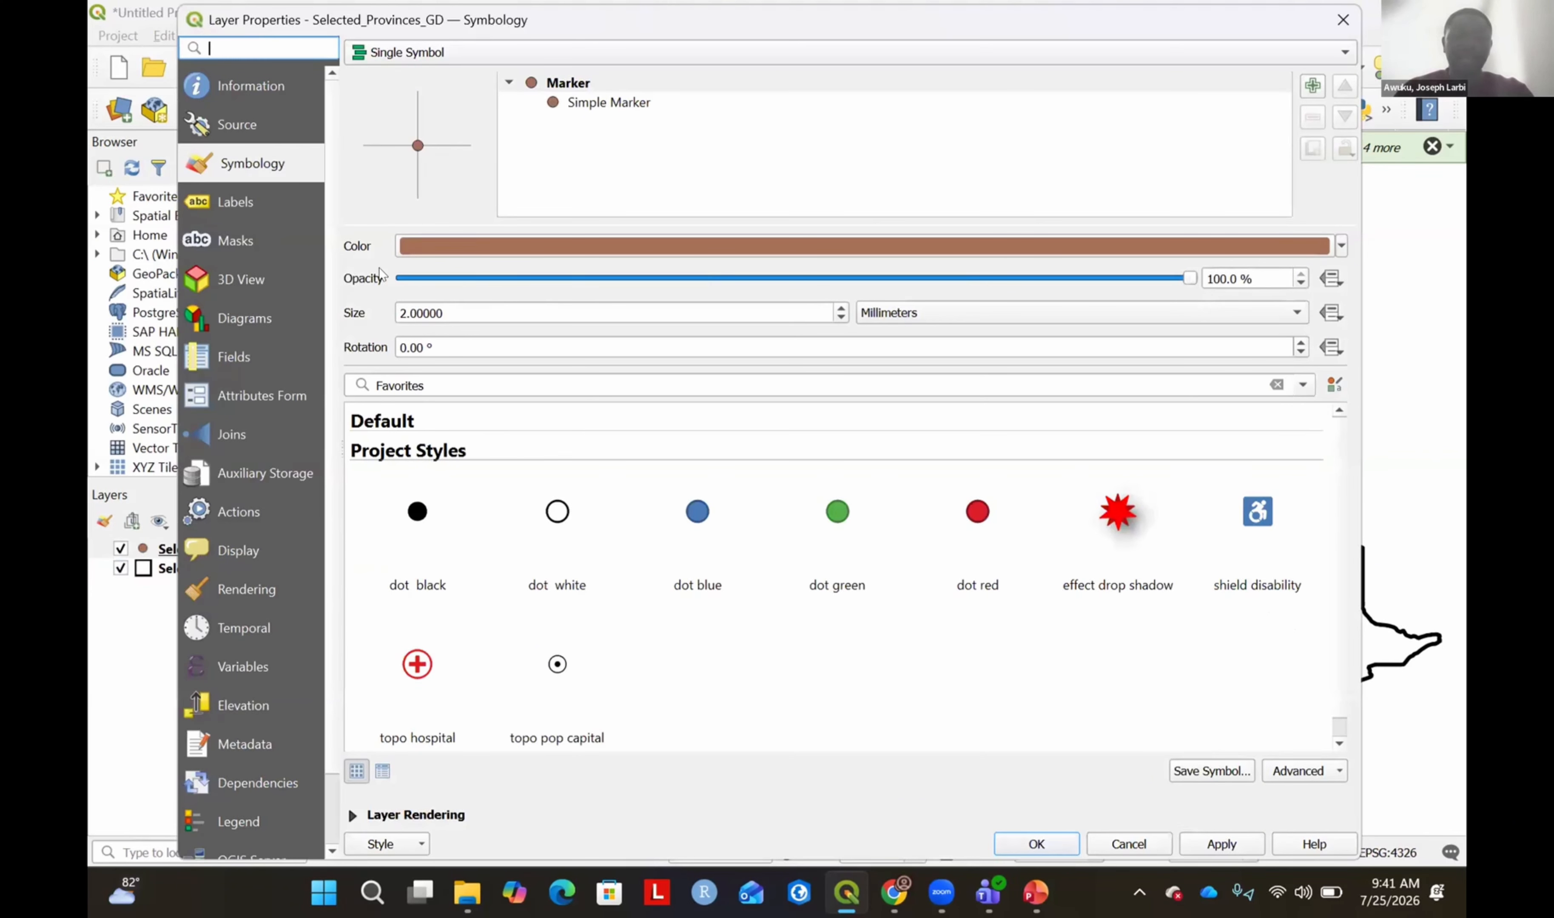
{"action": "left_click", "coordinate": [964, 514]}
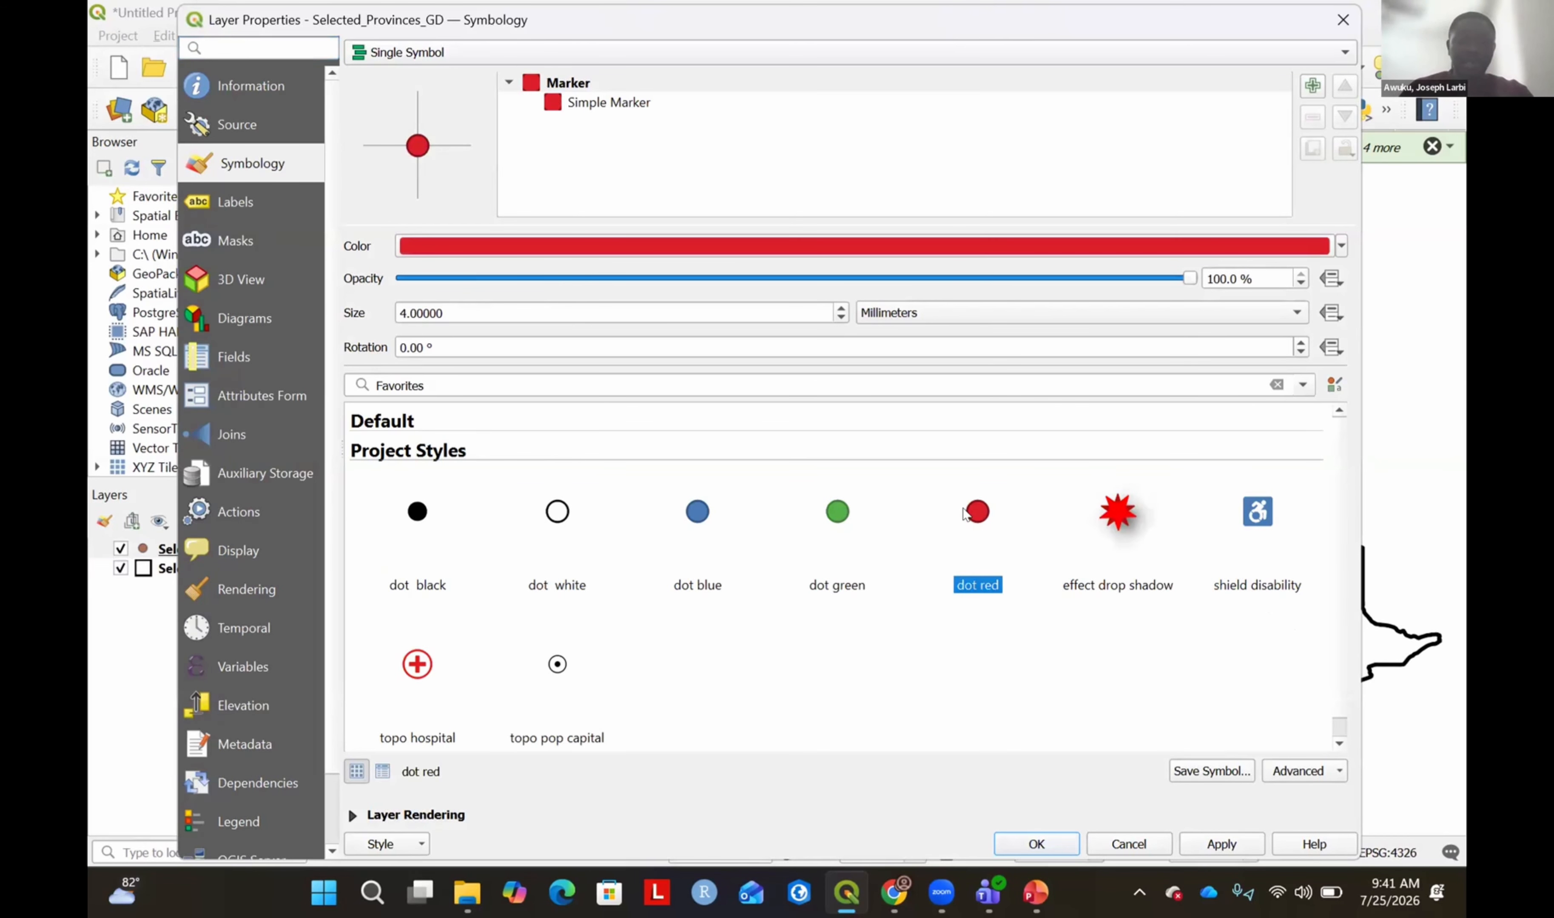
{"action": "left_click", "coordinate": [841, 309]}
{"action": "left_click", "coordinate": [840, 308]}
{"action": "left_click", "coordinate": [840, 308]}
{"action": "left_click", "coordinate": [840, 308]}
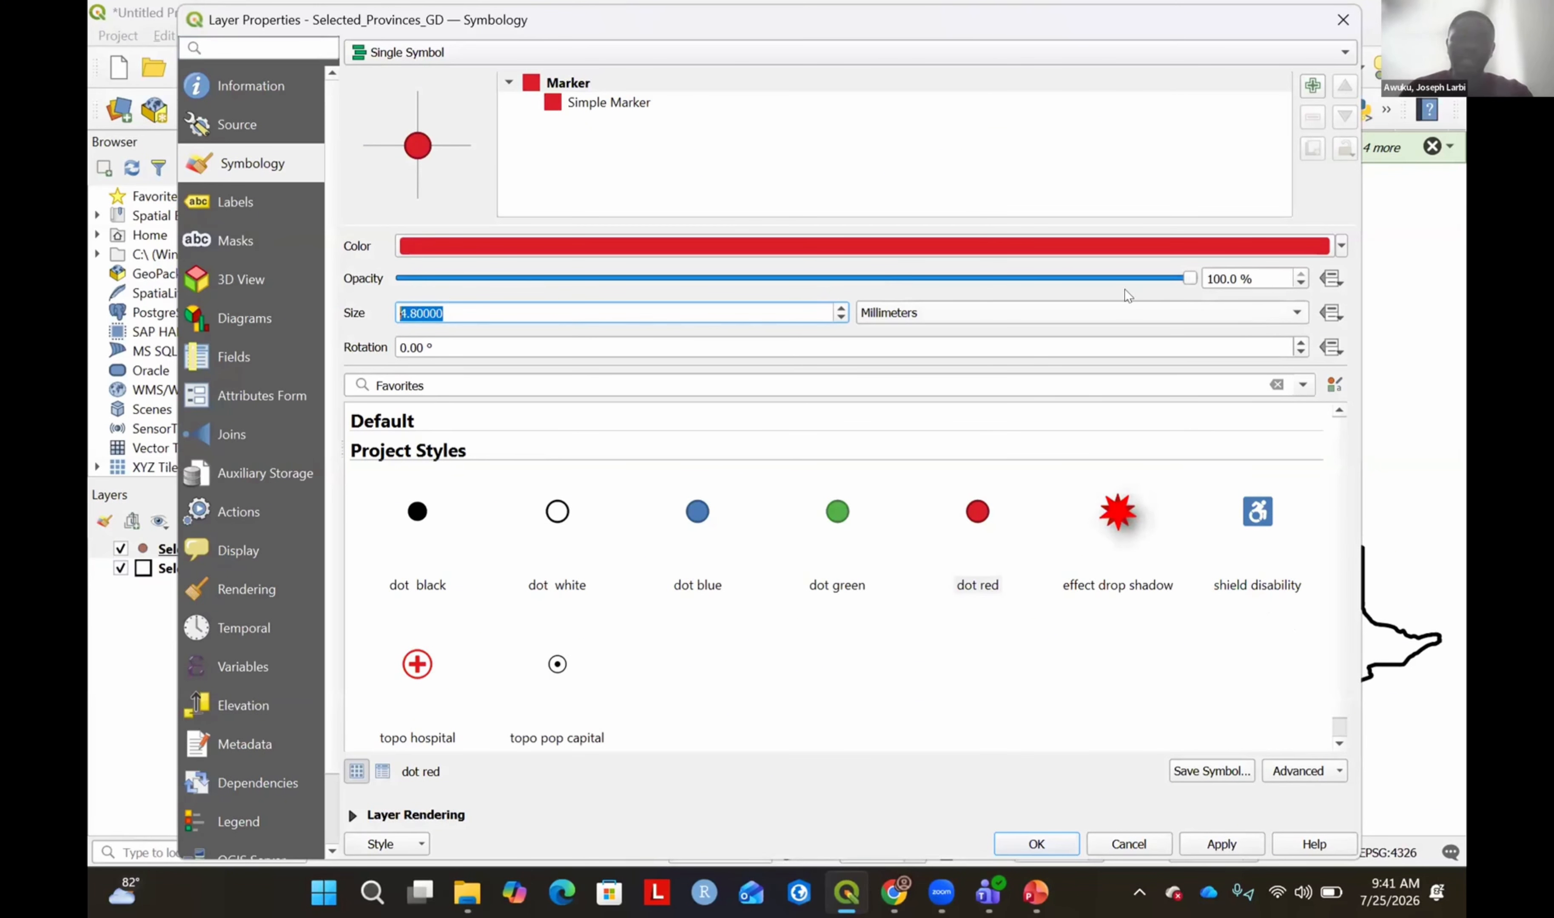
{"action": "left_click", "coordinate": [1339, 246]}
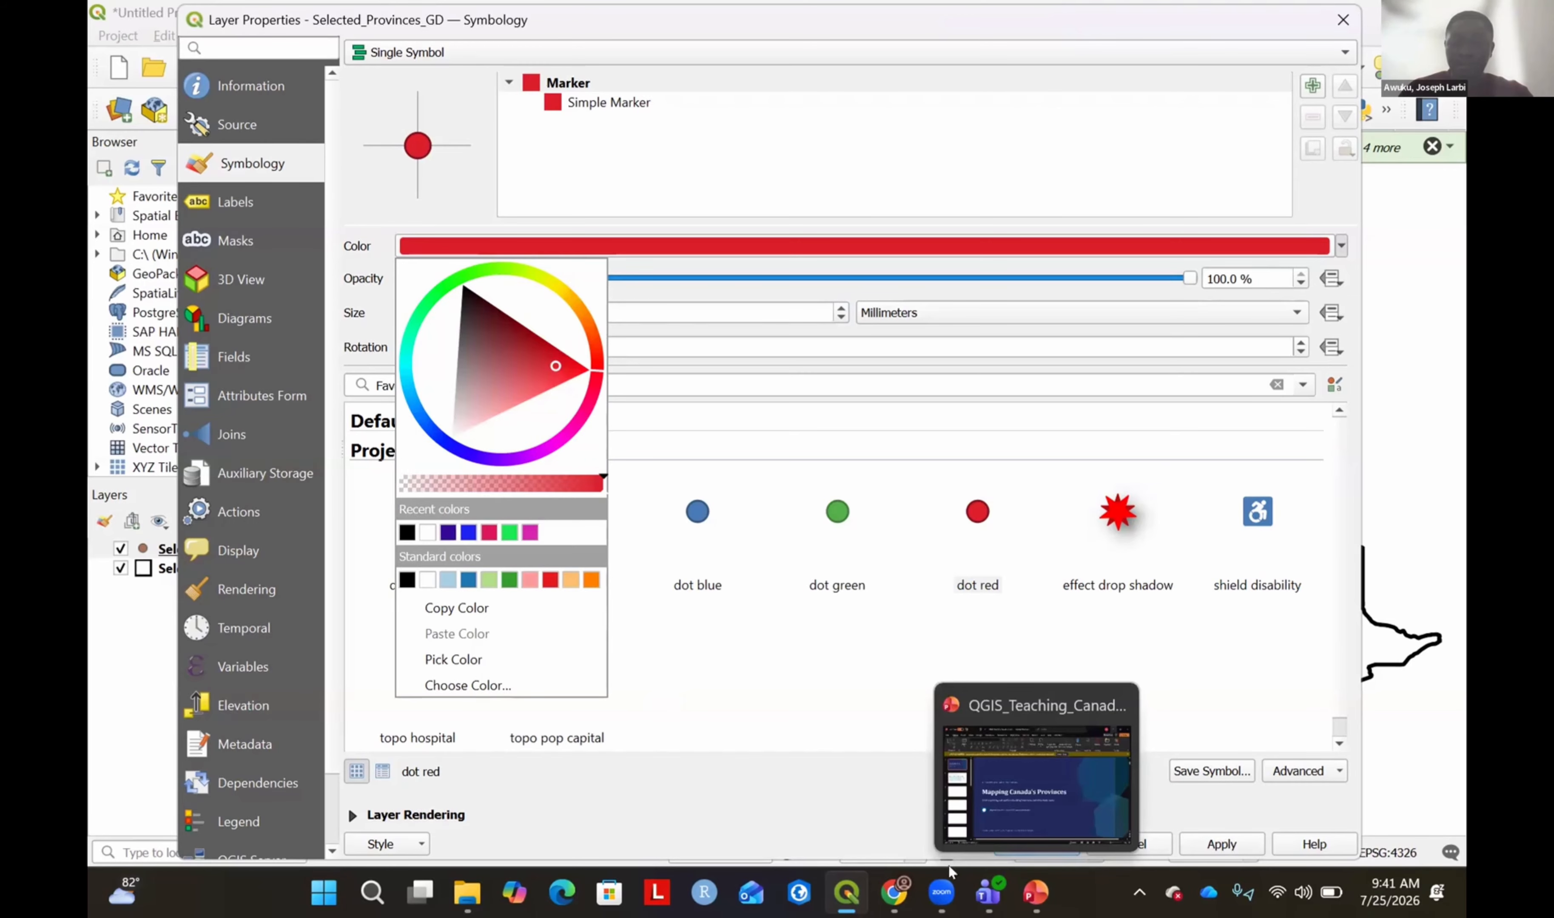
{"action": "left_click", "coordinate": [1231, 845]}
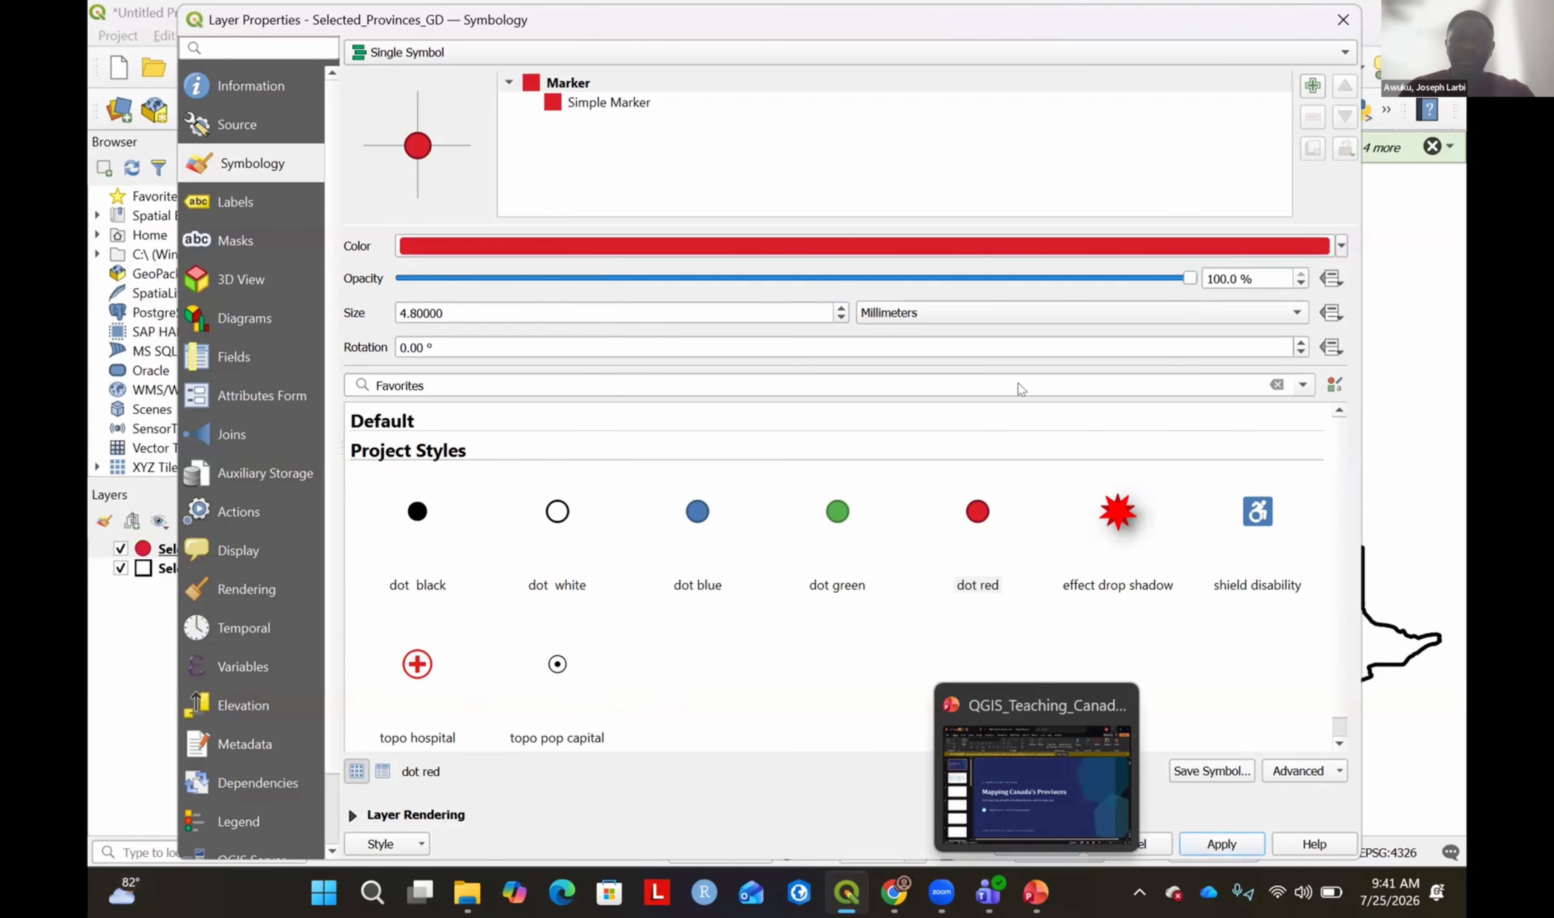
{"action": "left_click", "coordinate": [1035, 845]}
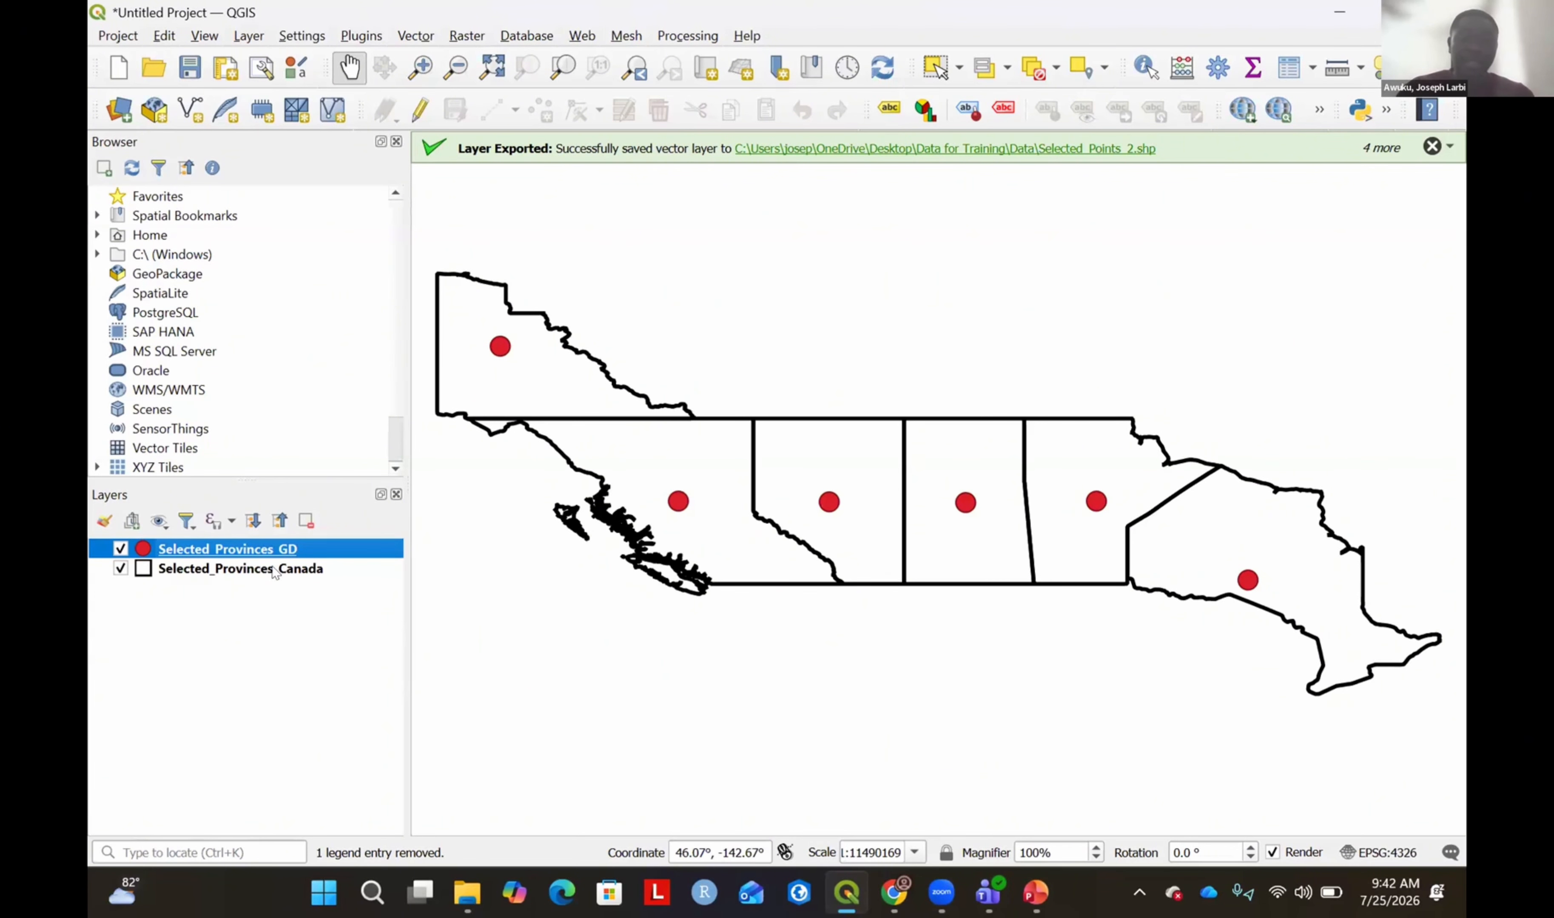
Turn on the labels of the Selected_Provinces_Canada layer.
{"action": "left_click", "coordinate": [251, 571]}
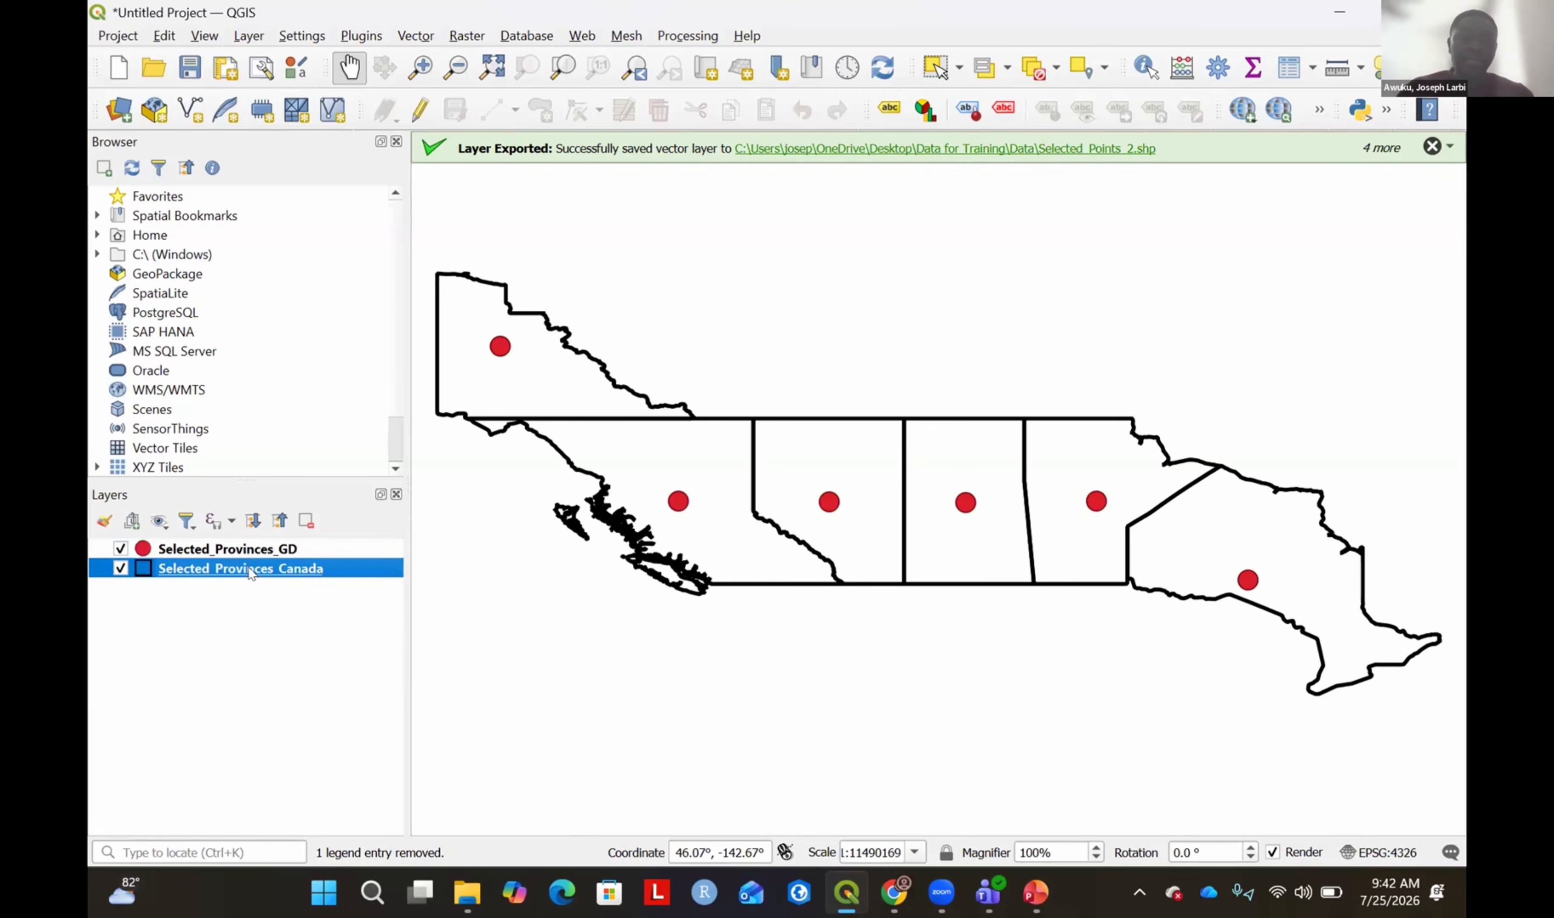
{"action": "right_click", "coordinate": [251, 571]}
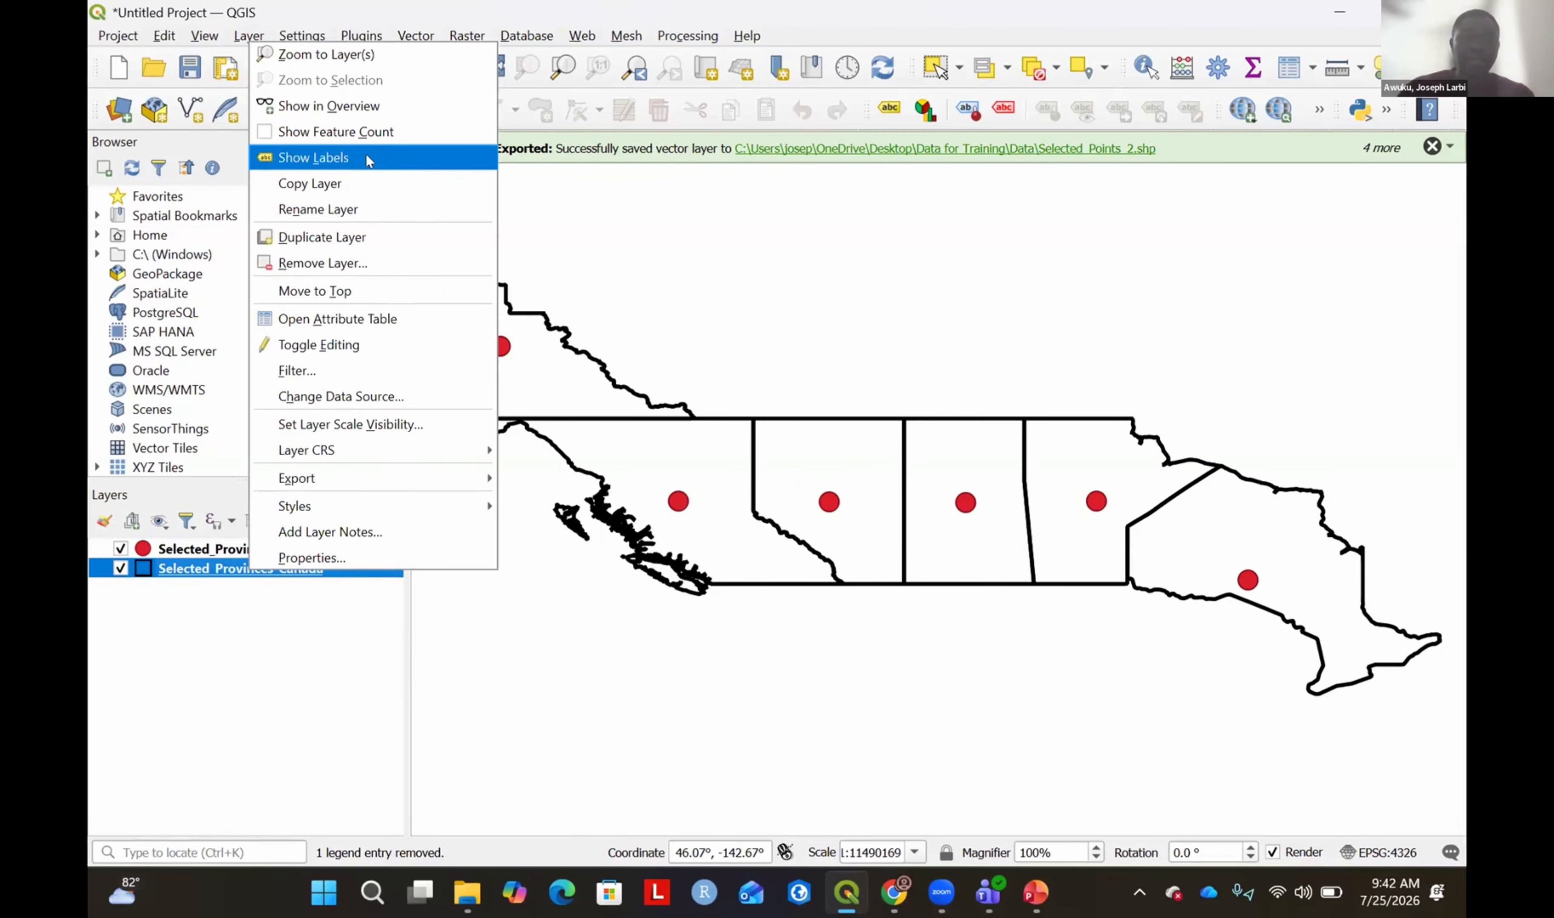
{"action": "left_click", "coordinate": [358, 166]}
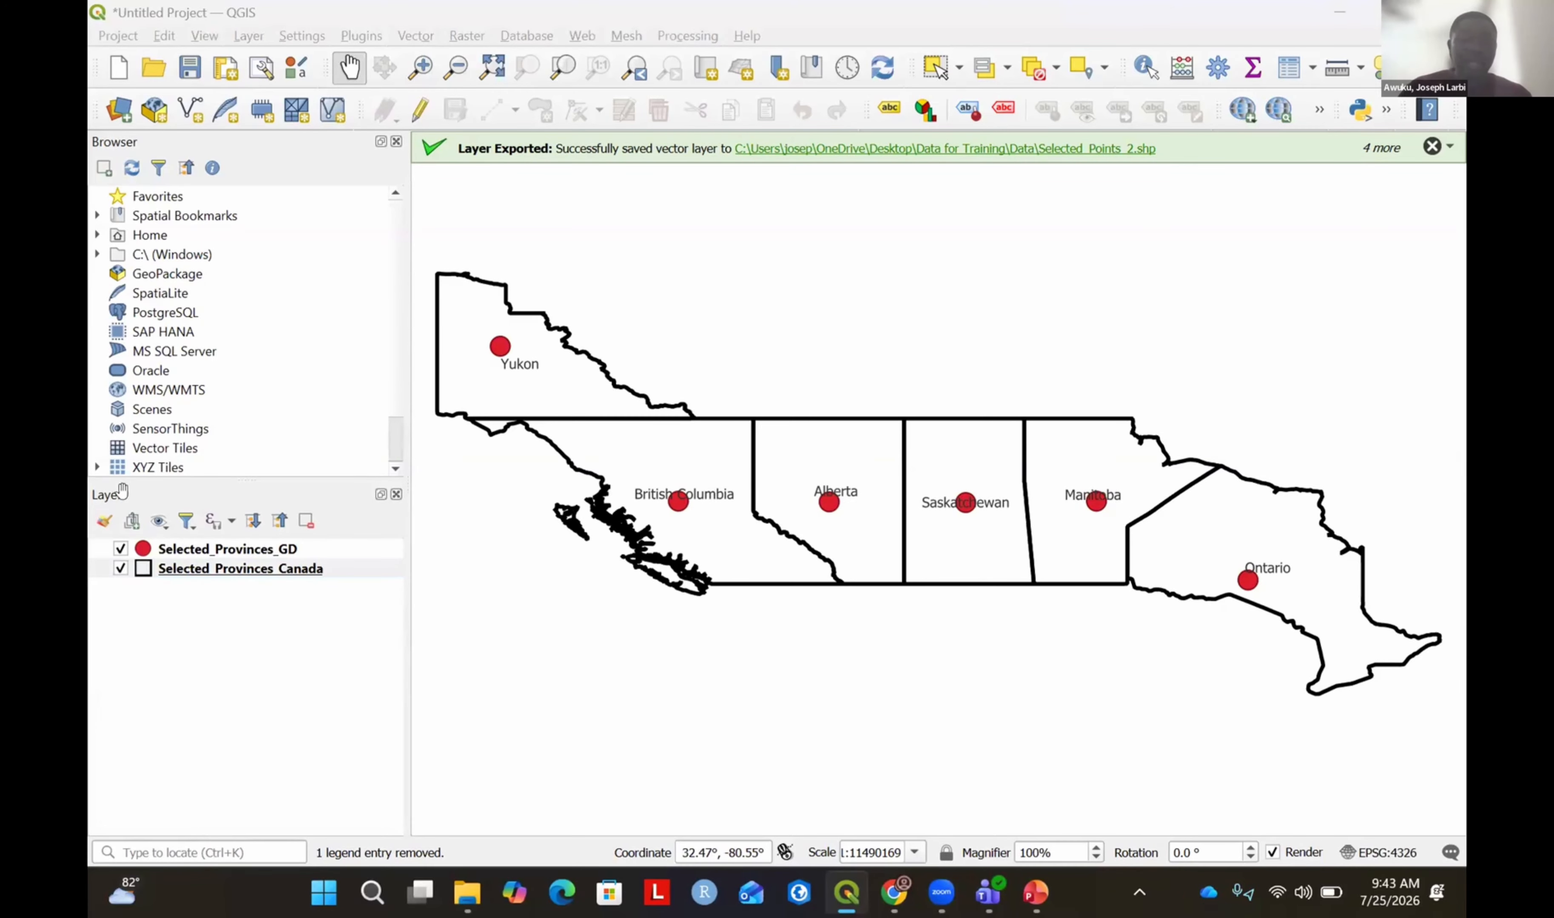
Examine the fields in the attribute table of the Selected_Provinces_Canada layer.
{"action": "left_click", "coordinate": [189, 569]}
{"action": "right_click", "coordinate": [214, 568]}
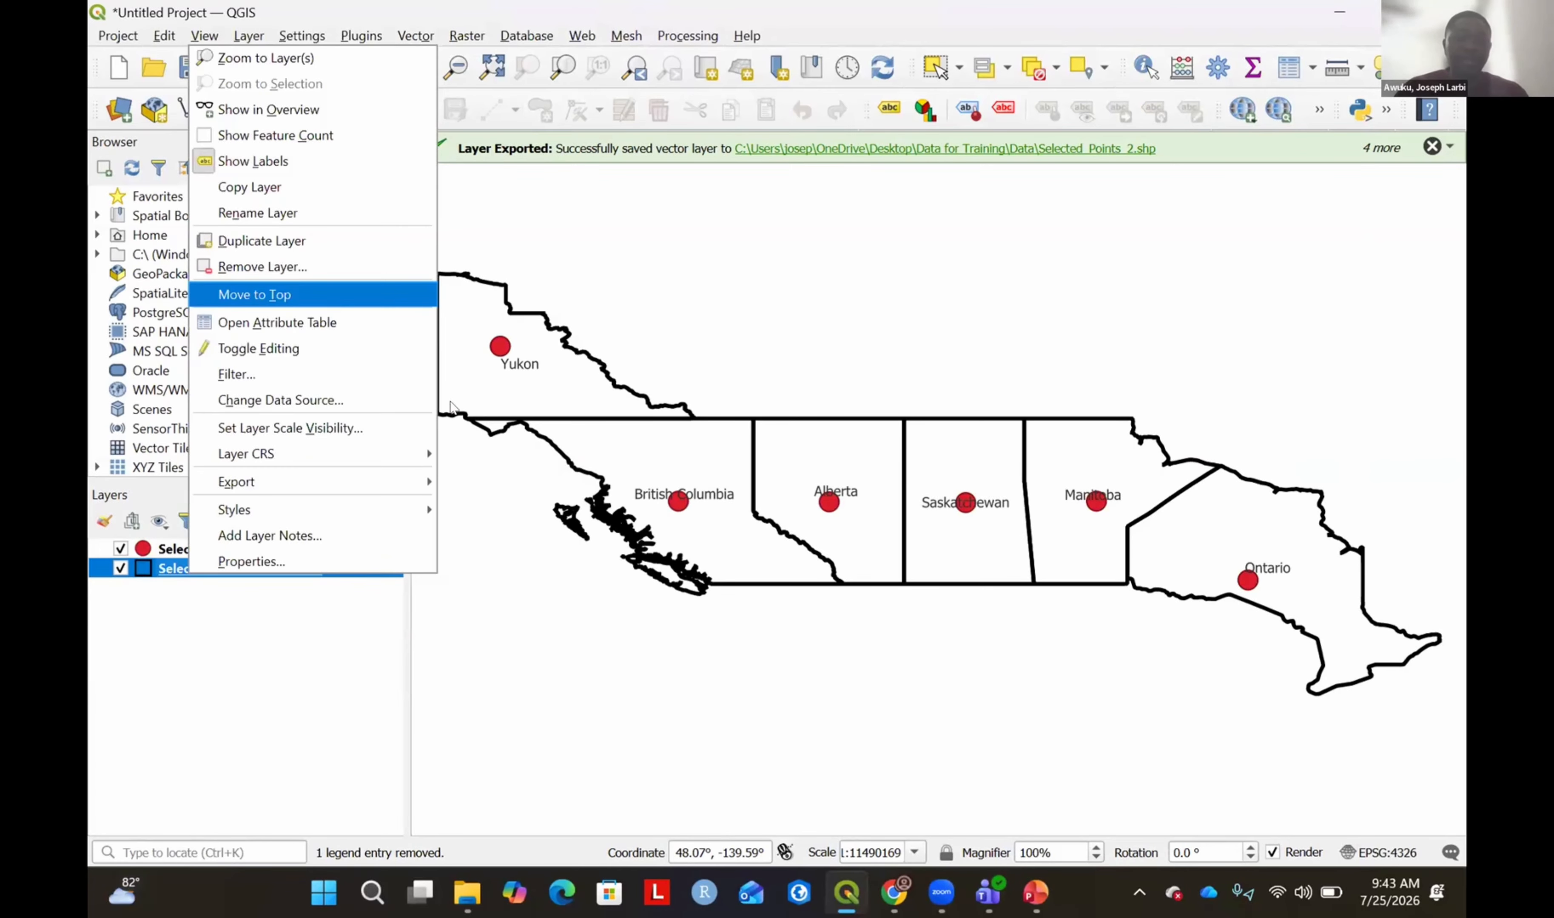
{"action": "left_click", "coordinate": [296, 317]}
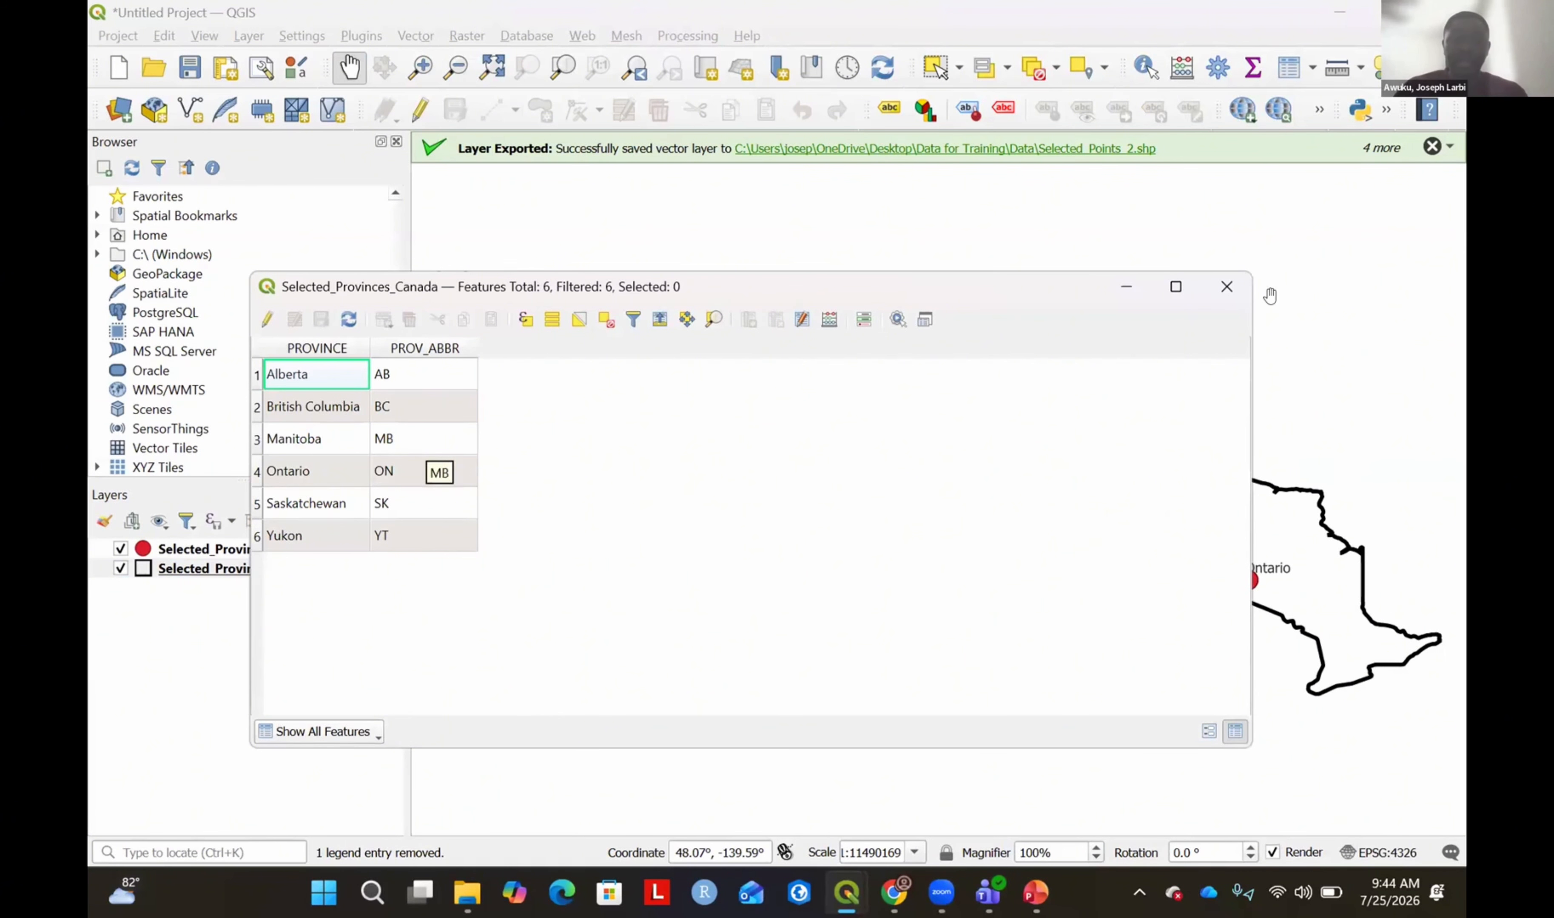
Examine the attribute table of the Selected_Provinces_GD point layer, then put the table away.
{"action": "left_click", "coordinate": [245, 550]}
{"action": "right_click", "coordinate": [244, 549]}
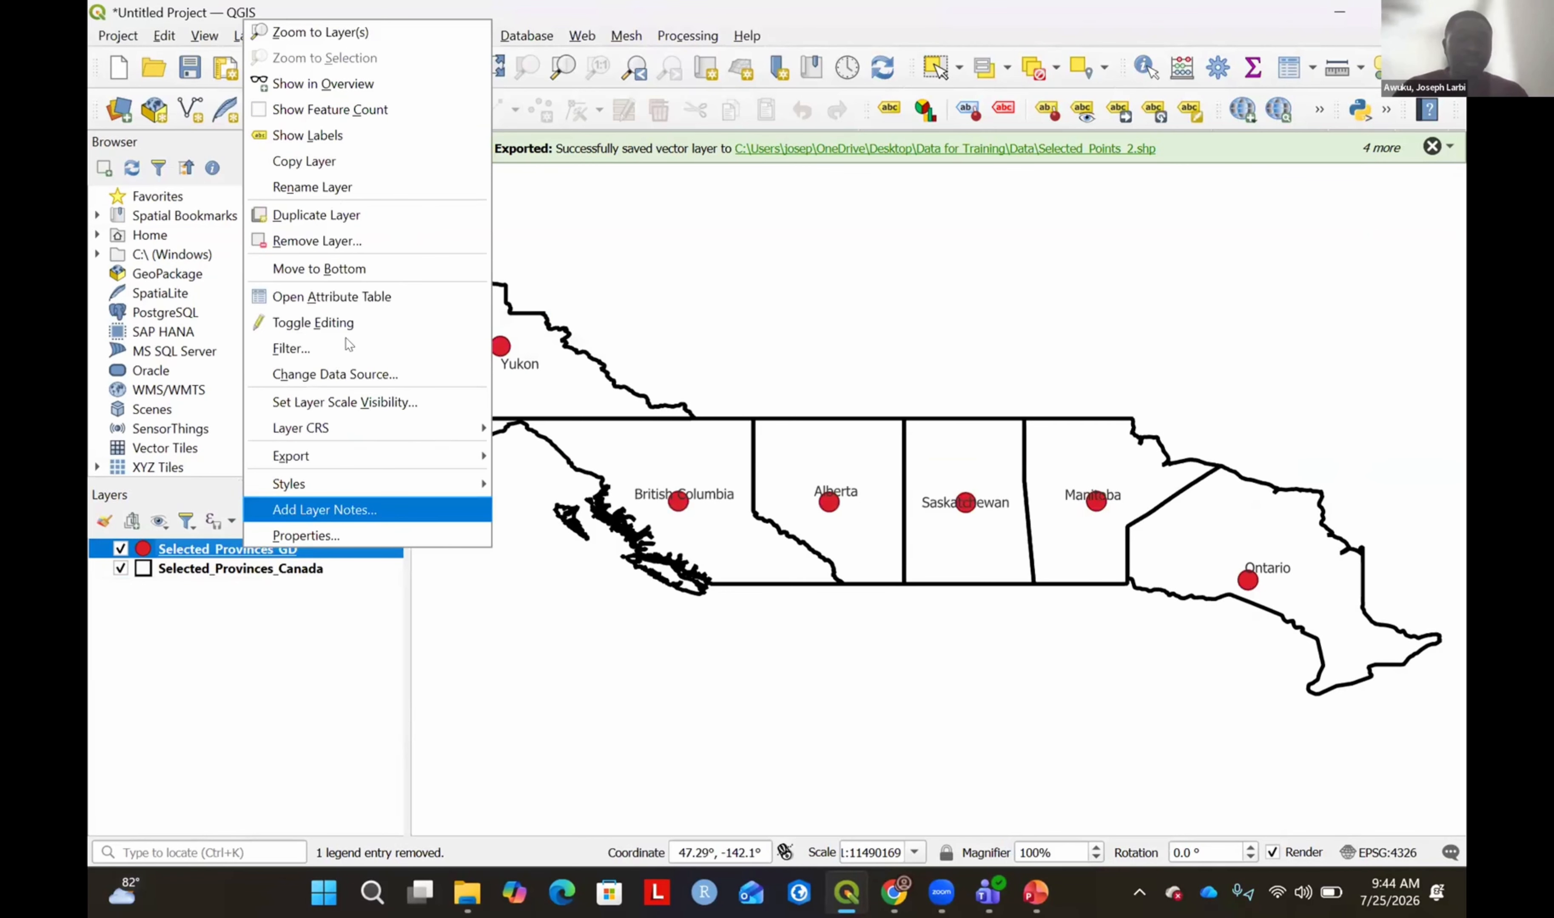
{"action": "left_click", "coordinate": [299, 297]}
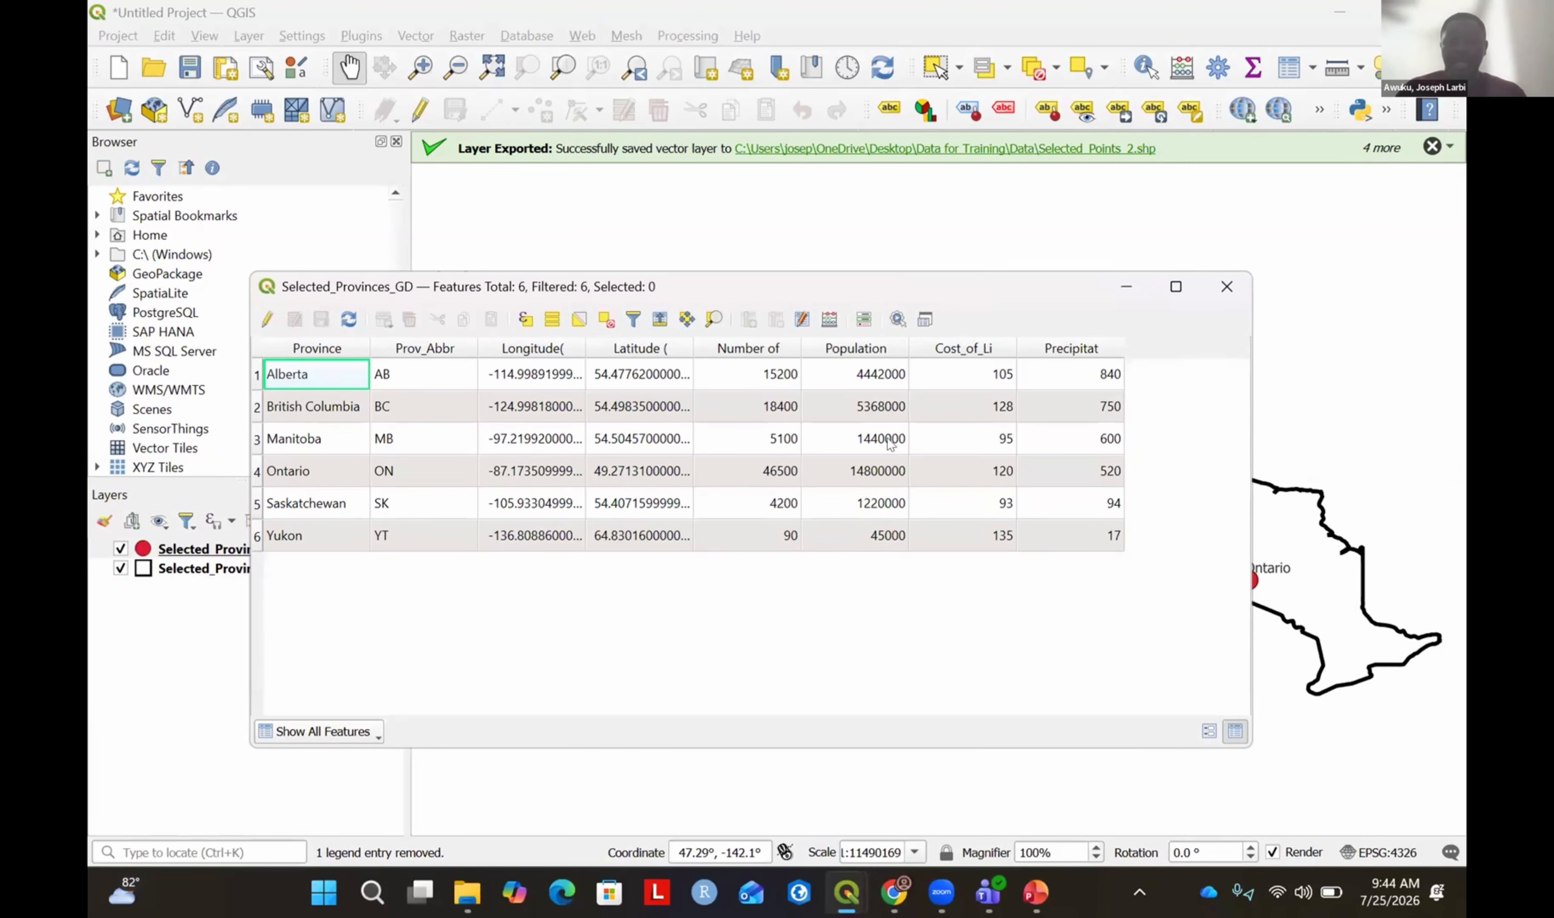
{"action": "left_click", "coordinate": [1126, 286]}
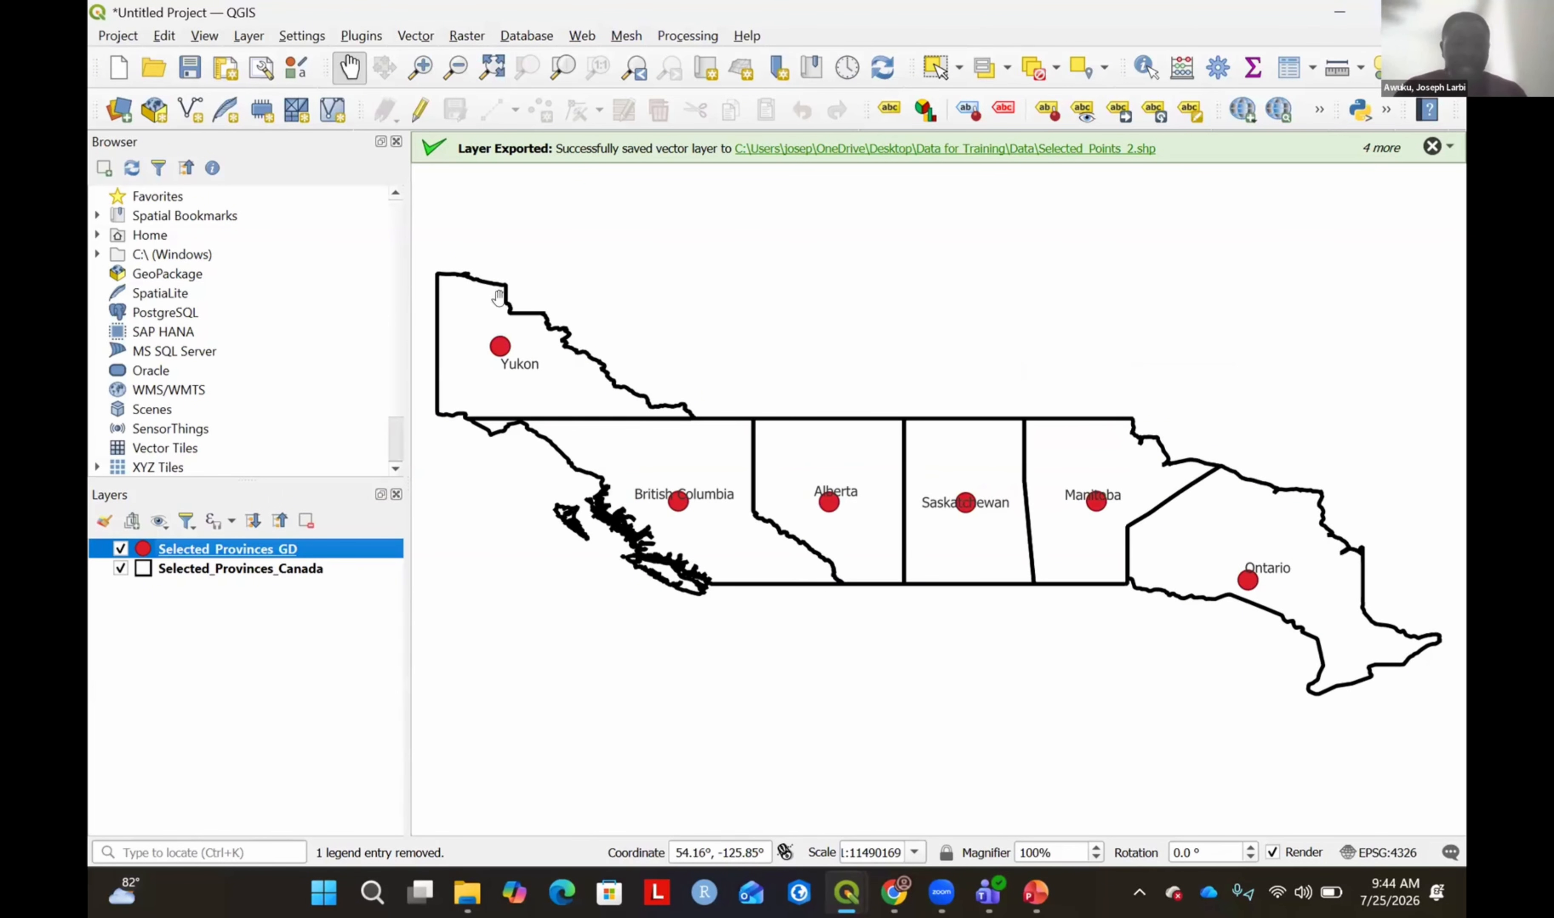
{"action": "left_click", "coordinate": [270, 571]}
{"action": "right_click", "coordinate": [270, 571]}
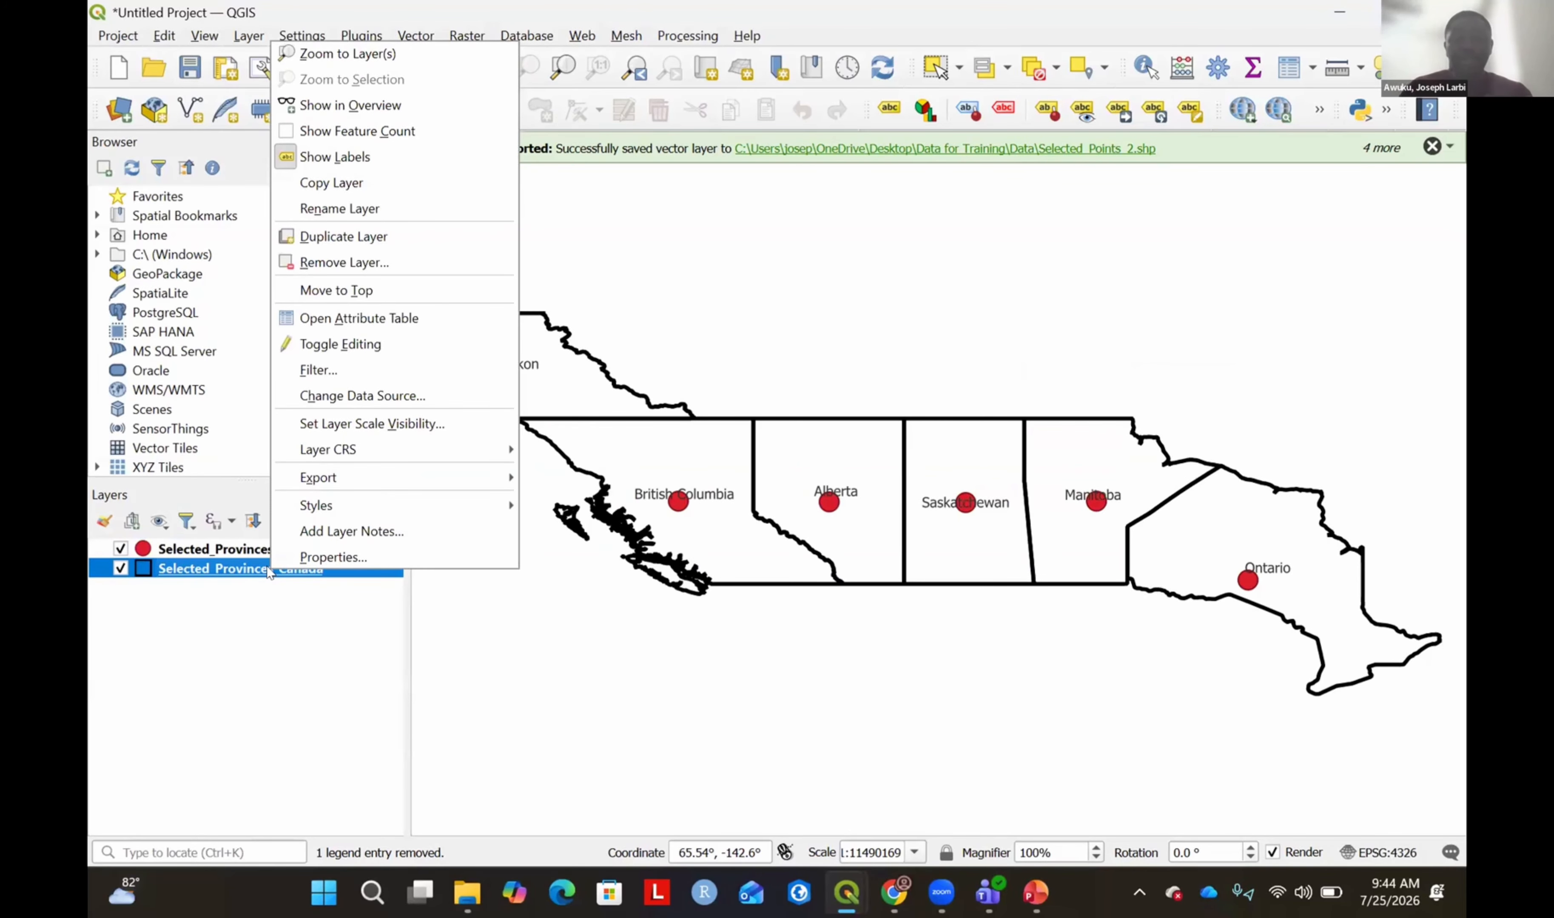
{"action": "left_click", "coordinate": [254, 644]}
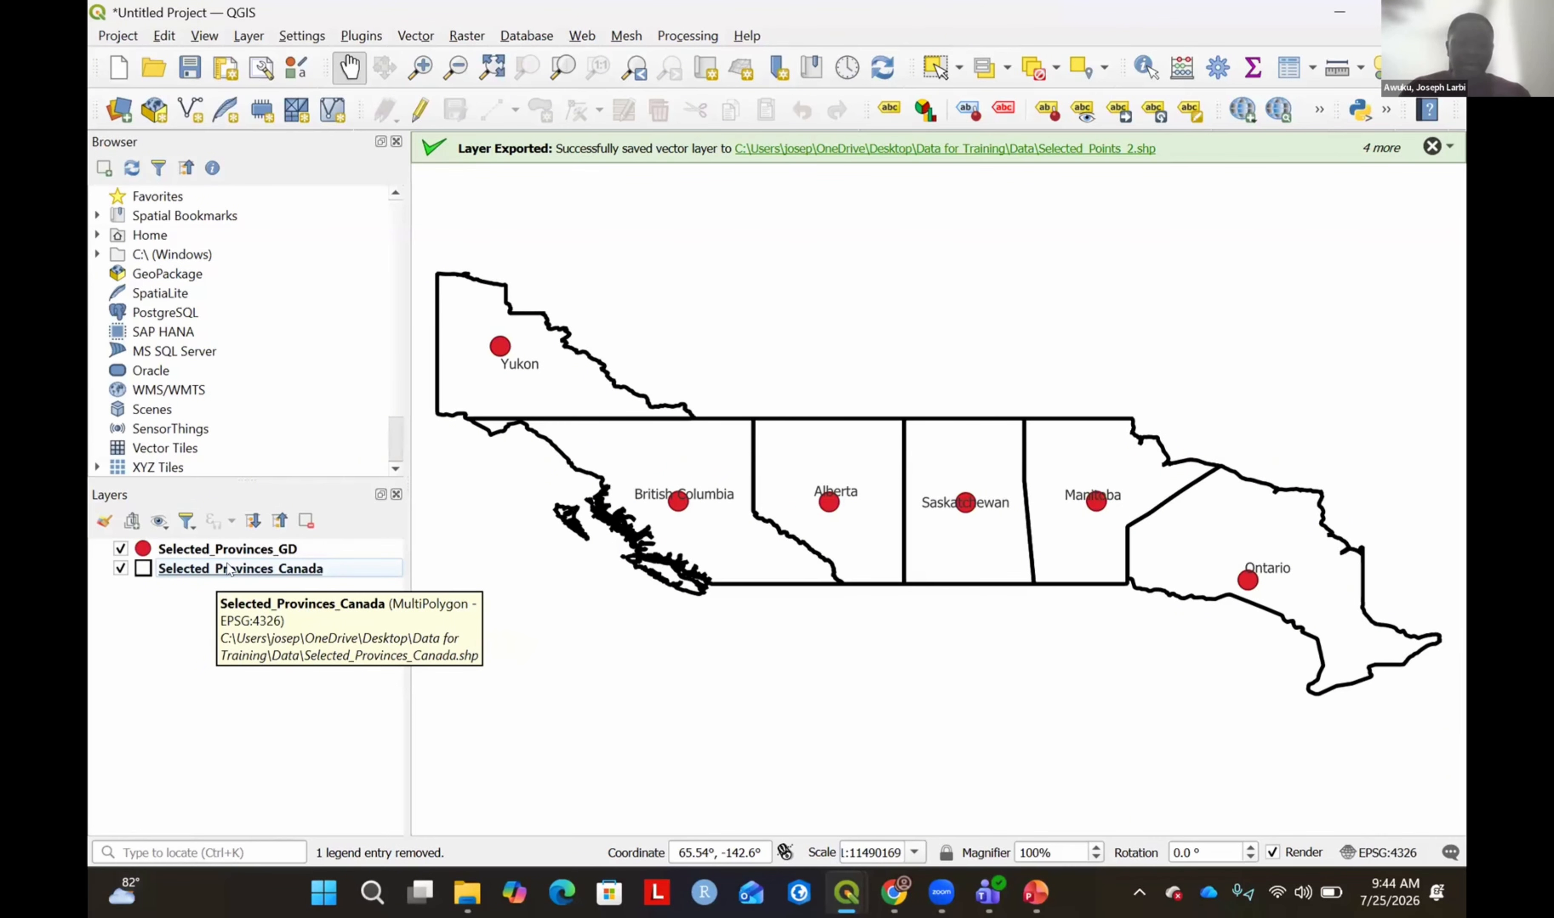
Join the Selected_Provinces_GD layer to the Selected_Provinces_Canada layer, with Province as join field and PROVINCE as target field.
{"action": "right_click", "coordinate": [228, 570]}
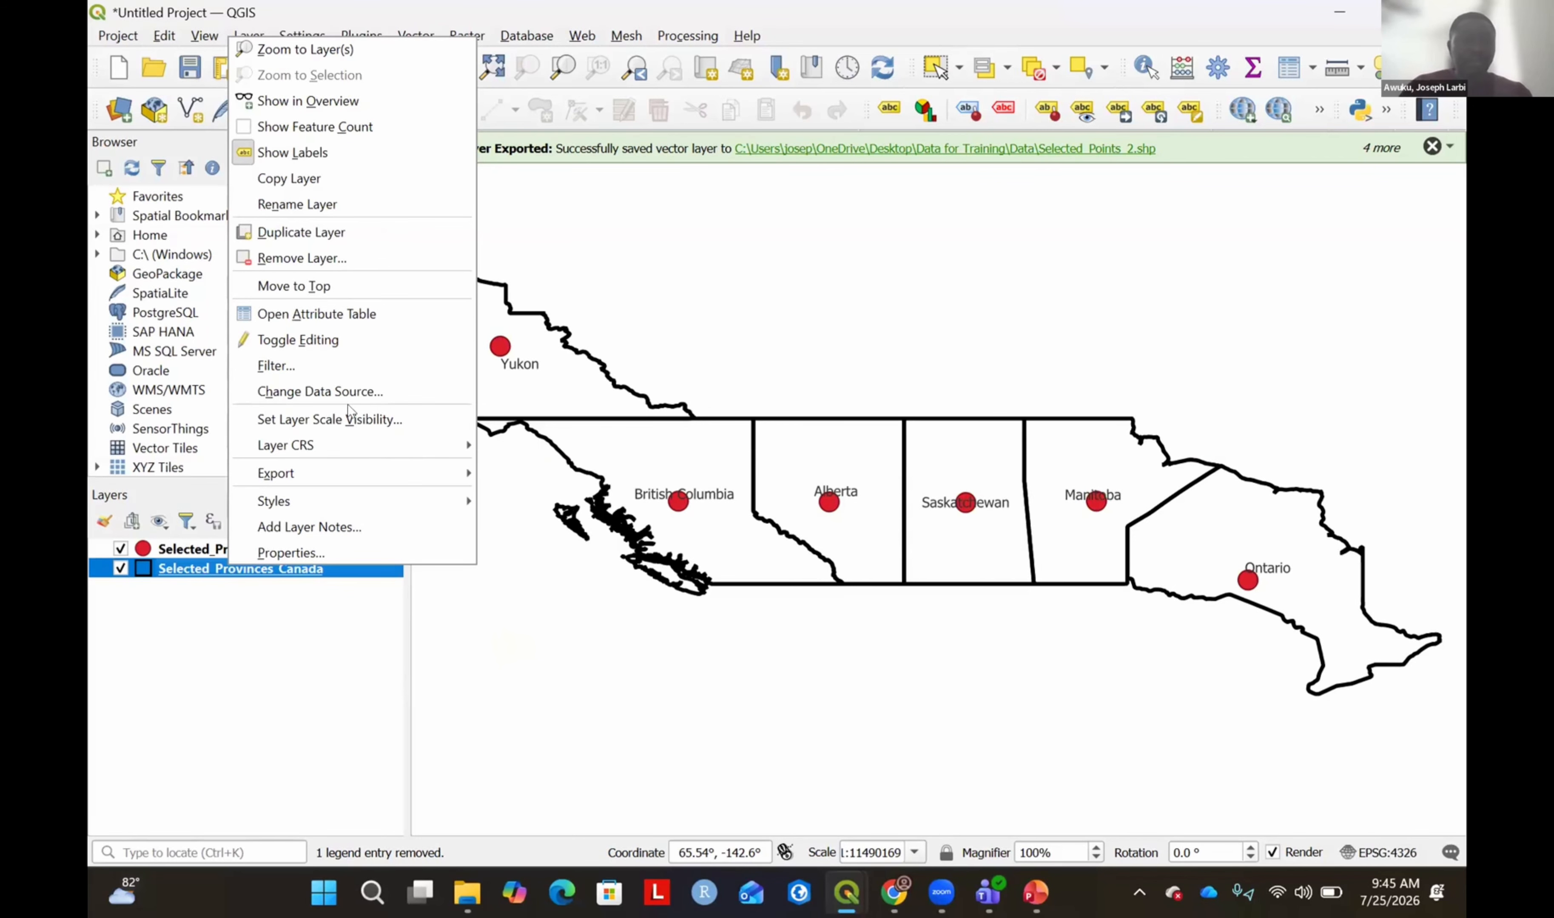
{"action": "left_click", "coordinate": [333, 547]}
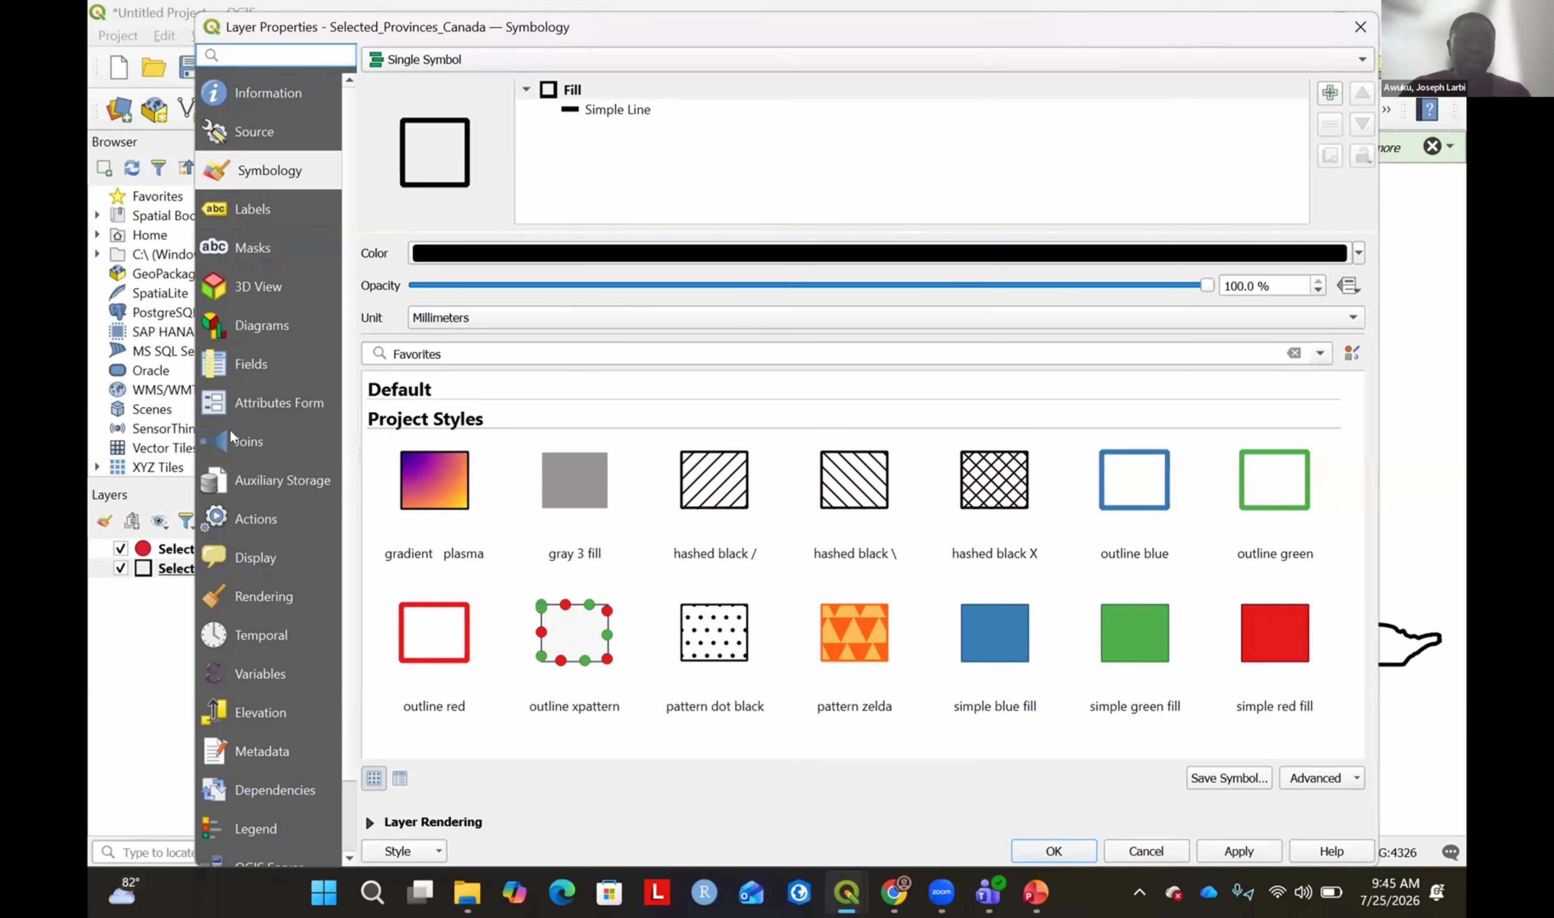
{"action": "left_click", "coordinate": [237, 440]}
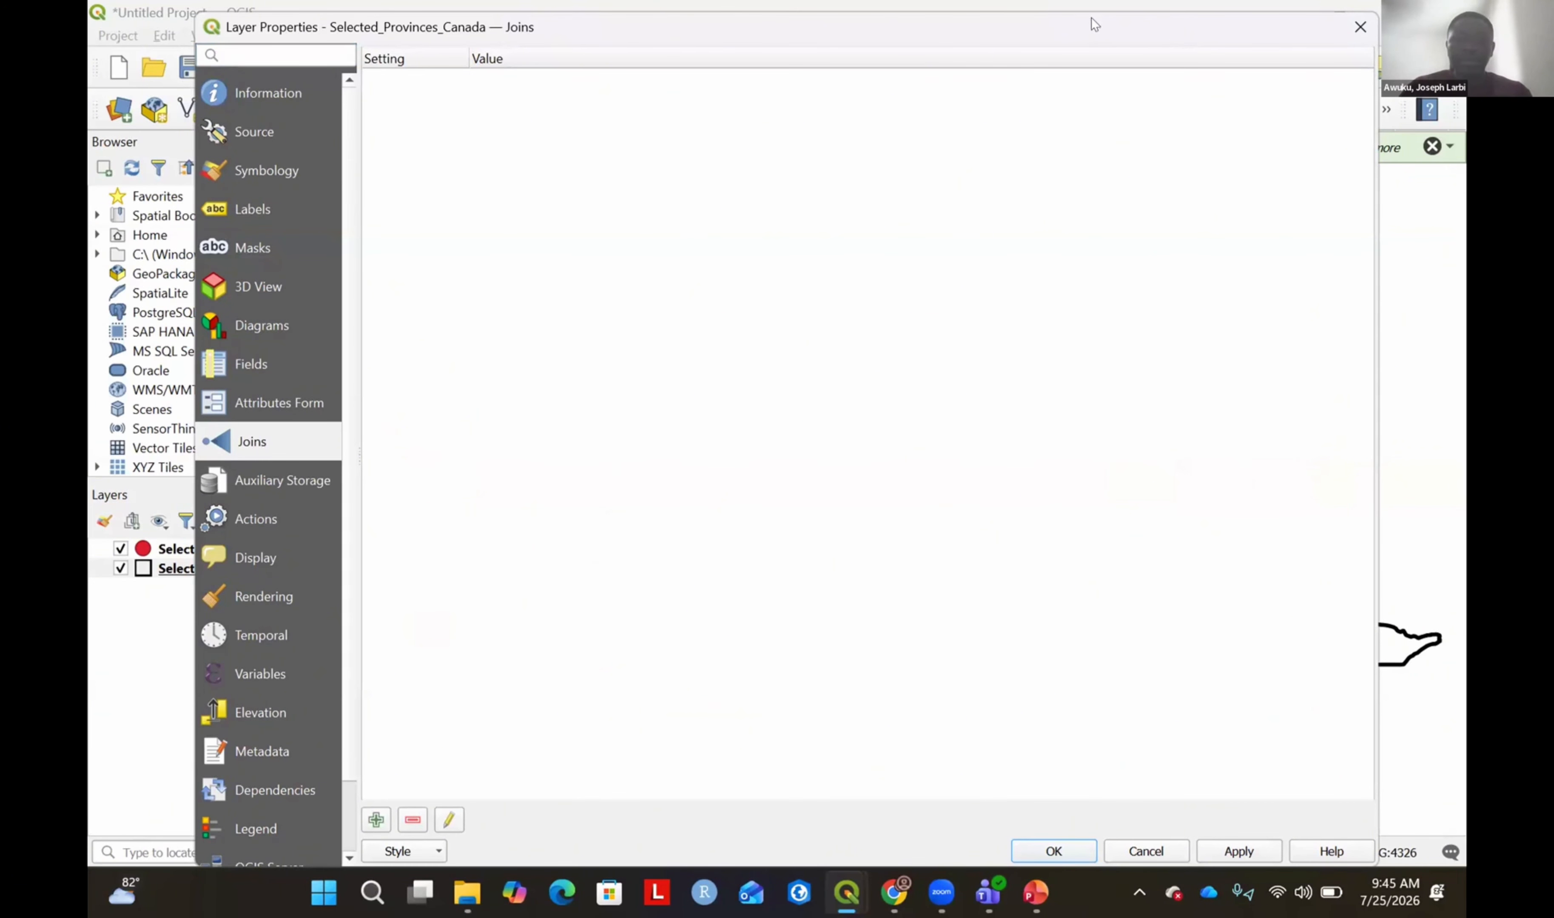
{"action": "left_click_drag", "start_coordinate": [1084, 32], "coordinate": [1049, 21]}
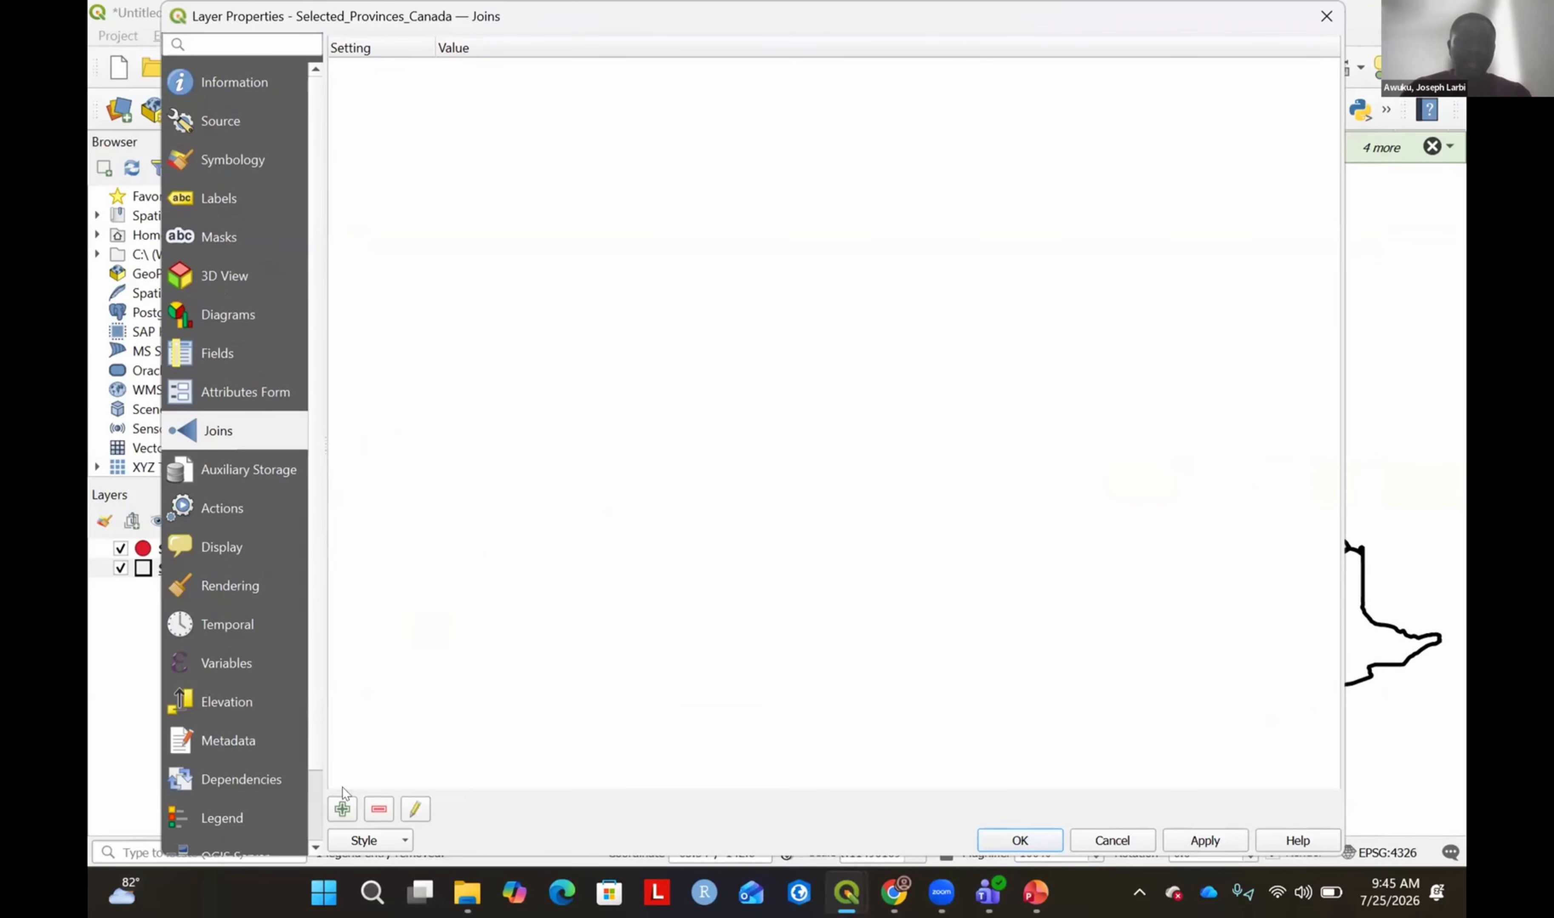
{"action": "left_click", "coordinate": [343, 810]}
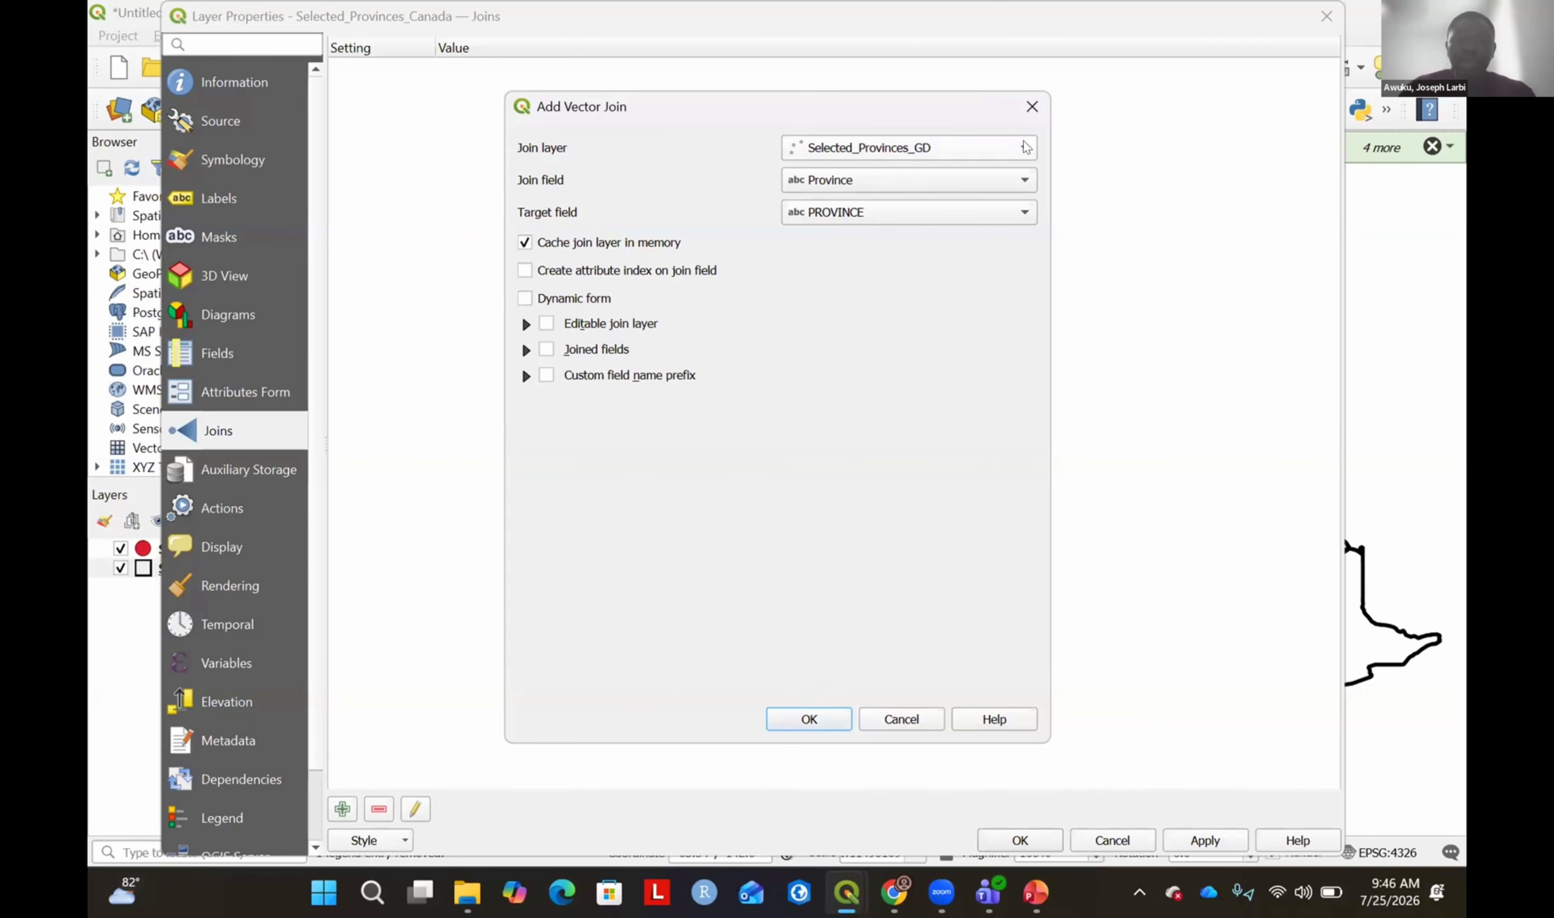
{"action": "left_click", "coordinate": [934, 147]}
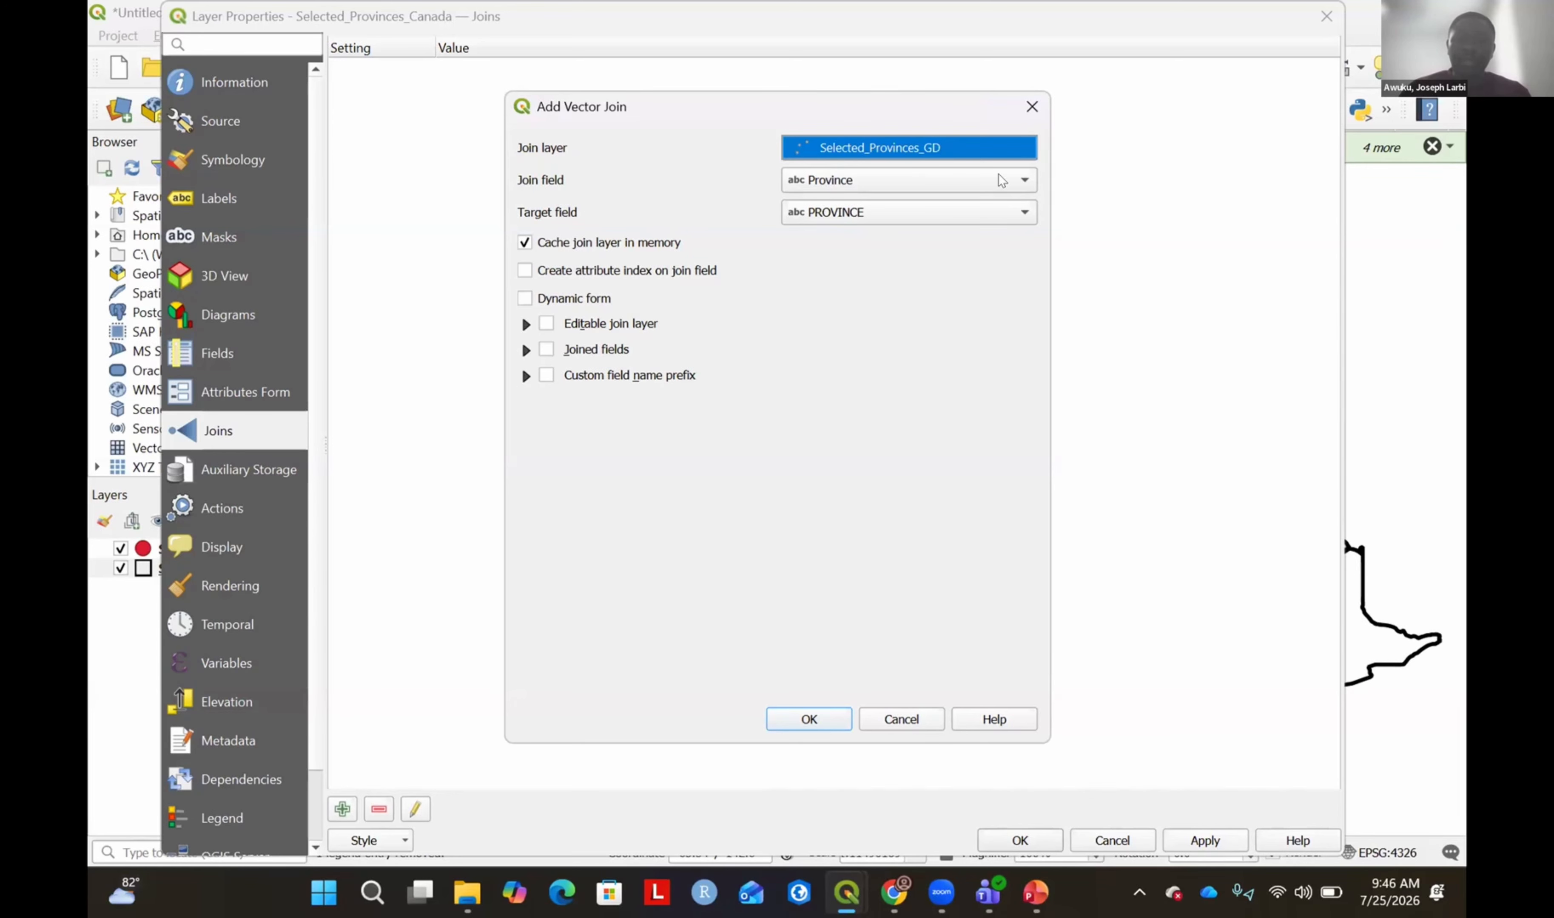
{"action": "left_click", "coordinate": [1022, 182]}
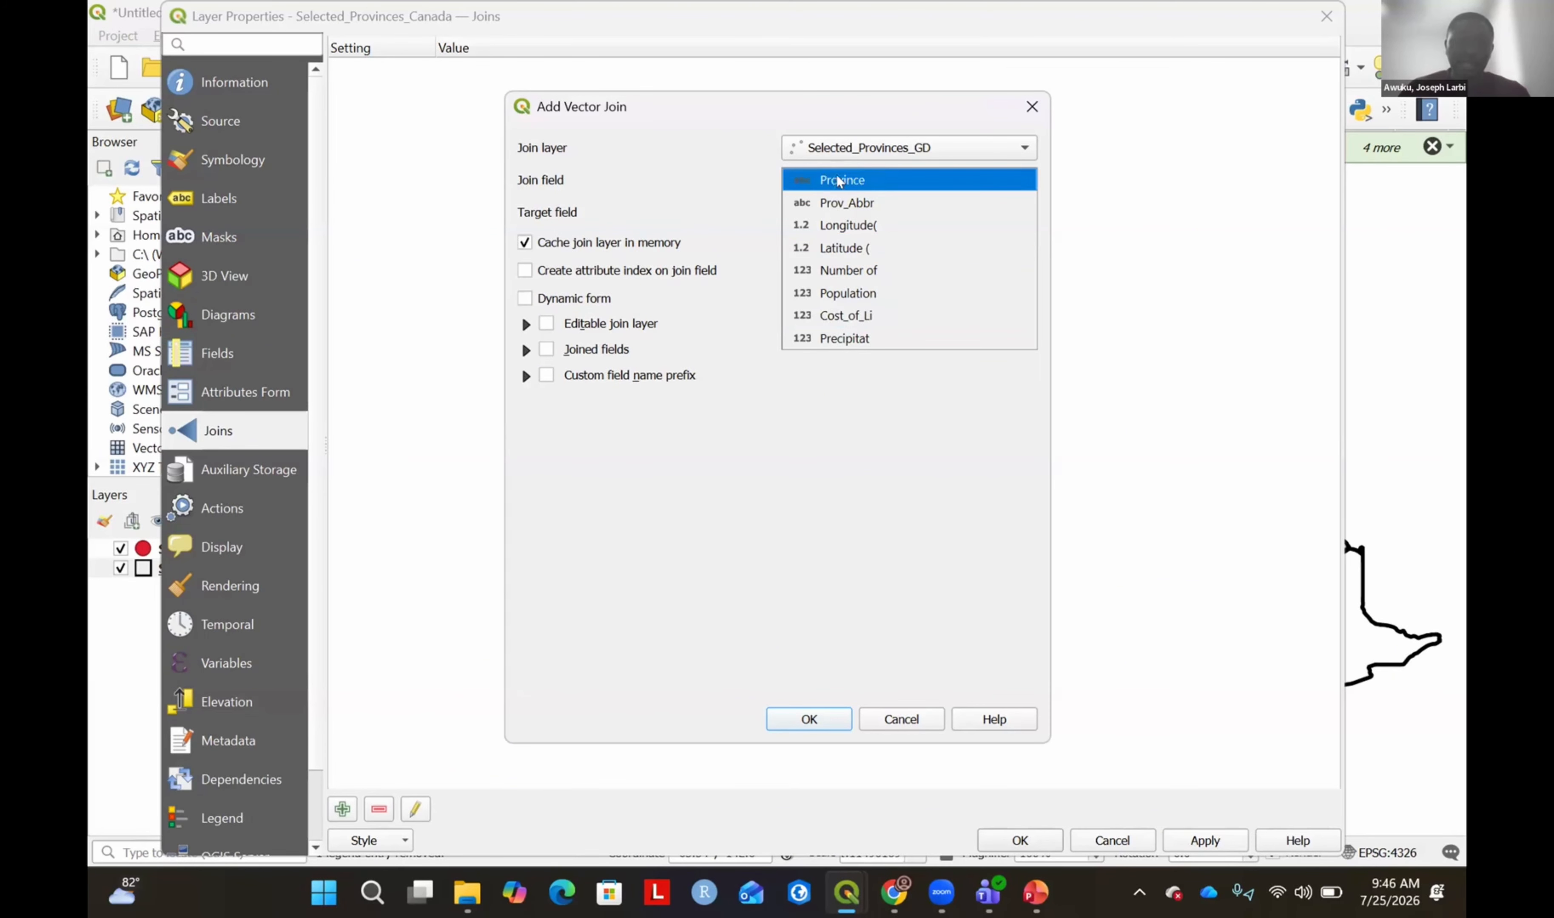
{"action": "left_click", "coordinate": [881, 475]}
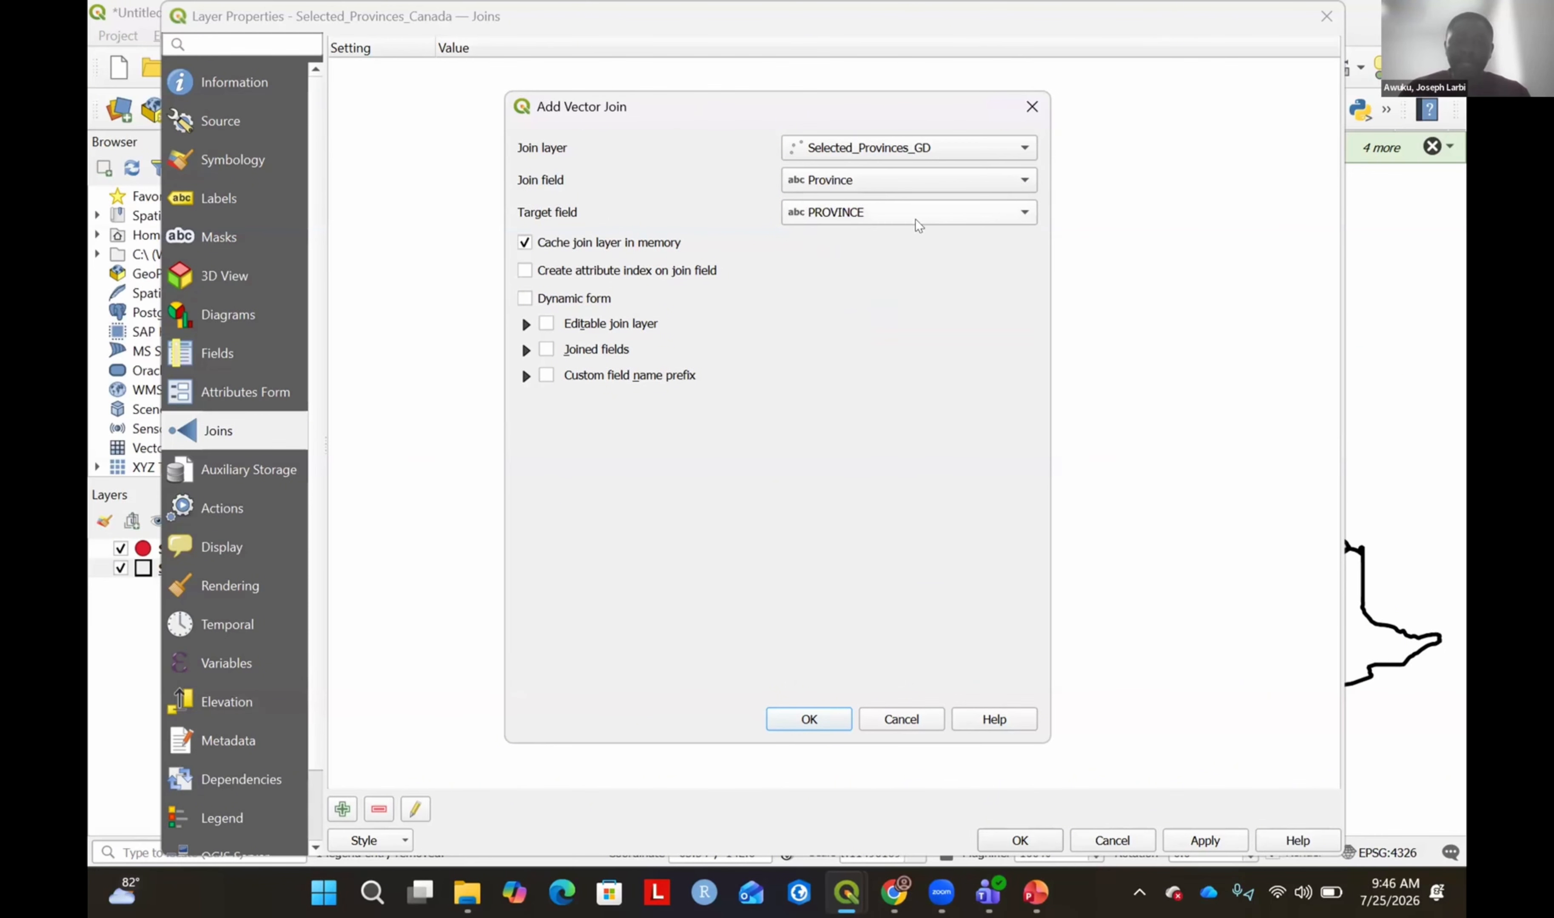
{"action": "left_click", "coordinate": [896, 217]}
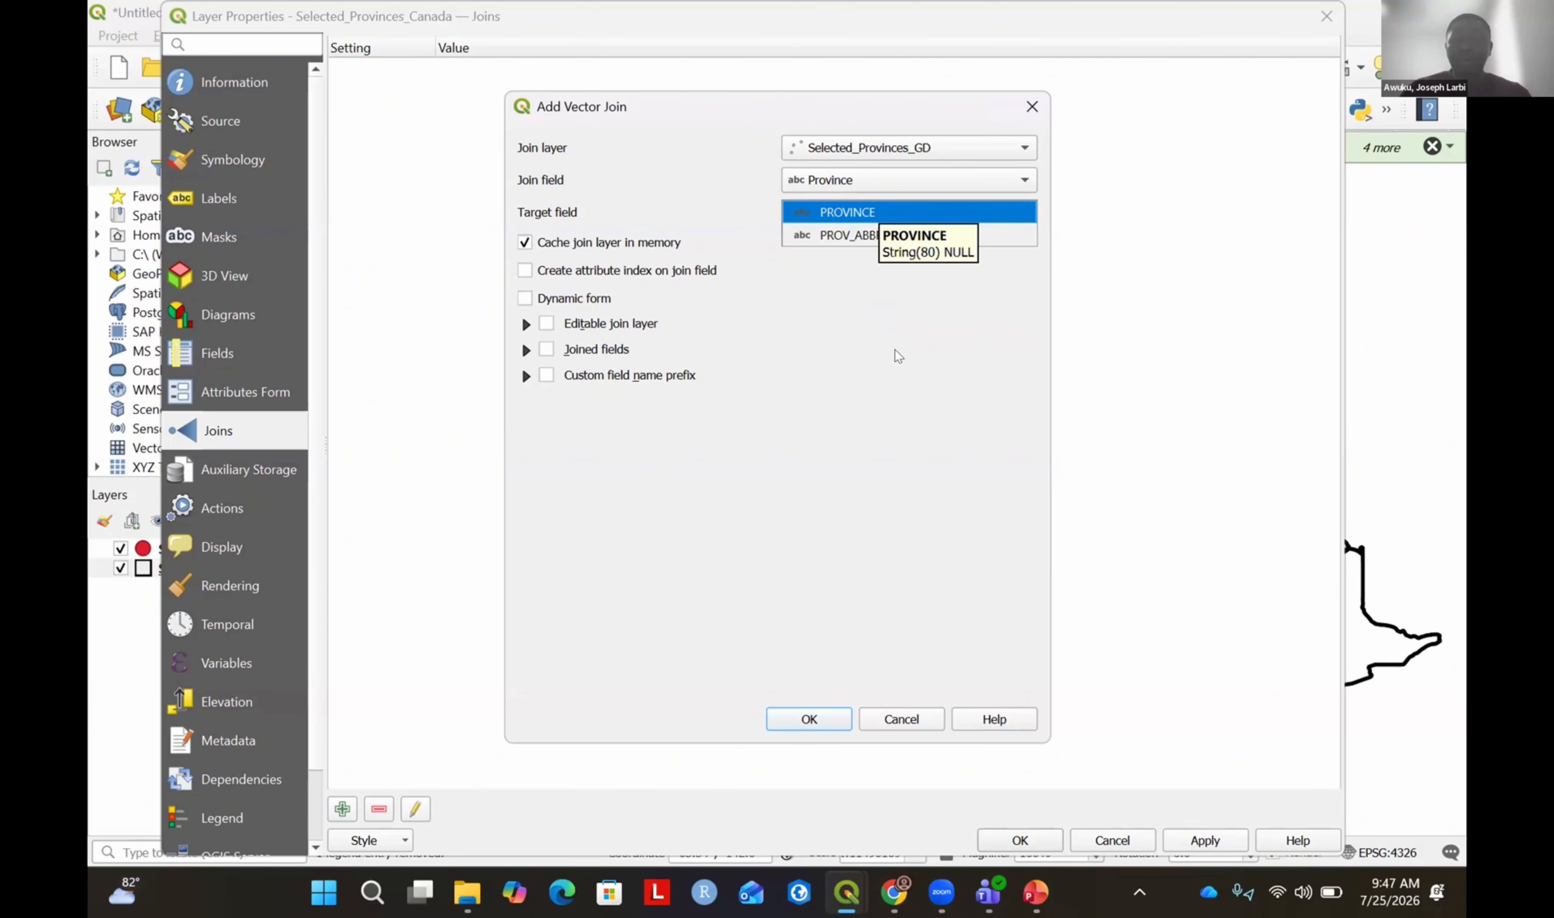
{"action": "left_click", "coordinate": [908, 204]}
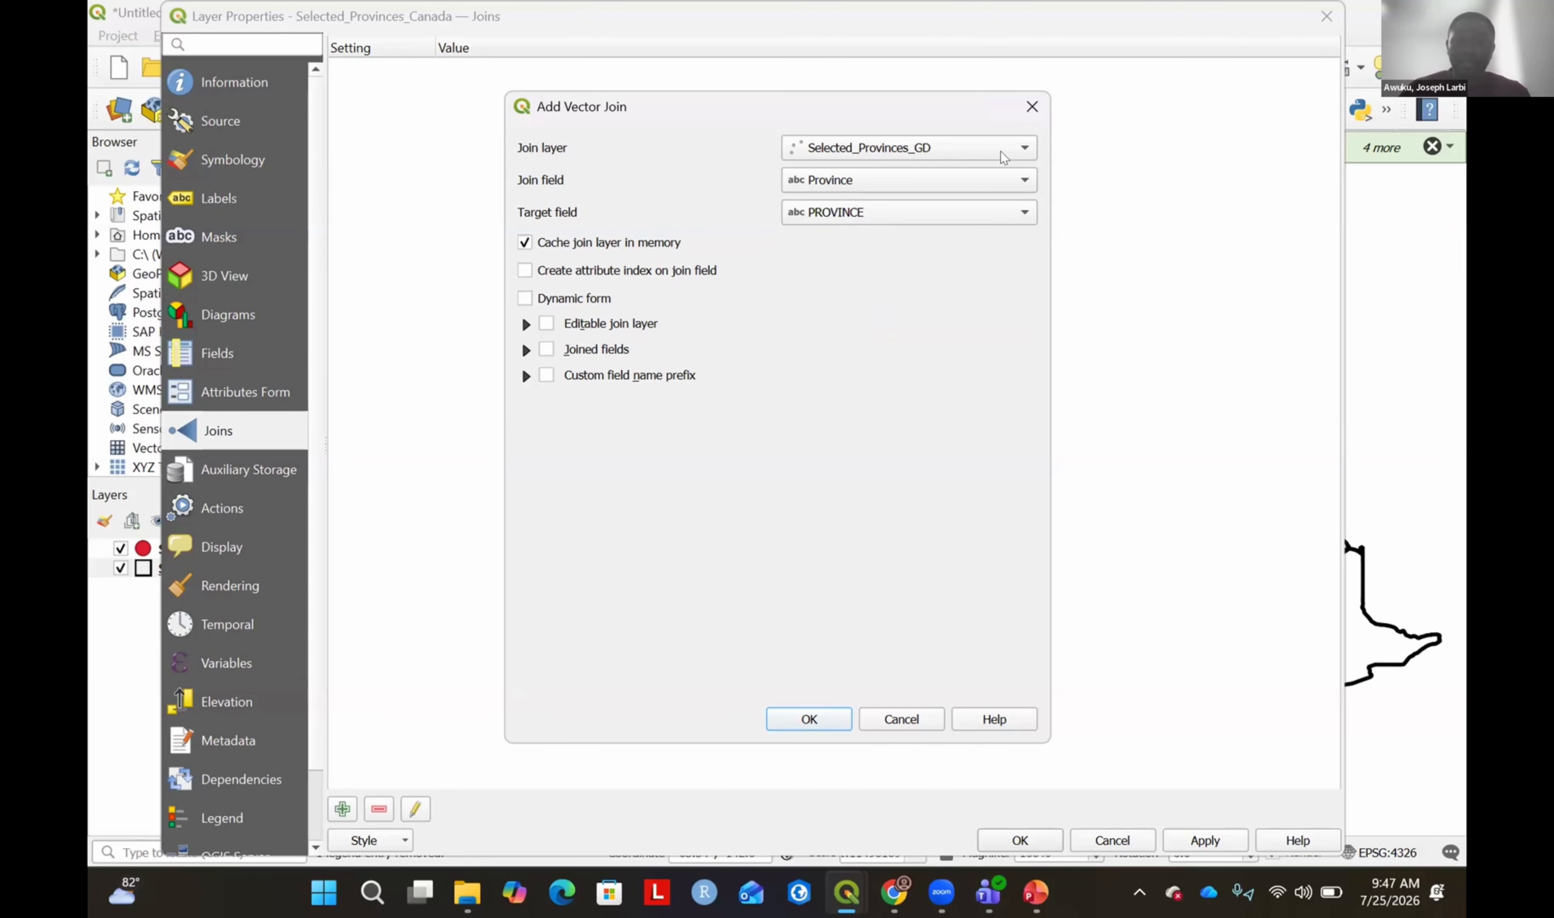
{"action": "left_click", "coordinate": [713, 69]}
{"action": "left_click", "coordinate": [920, 294]}
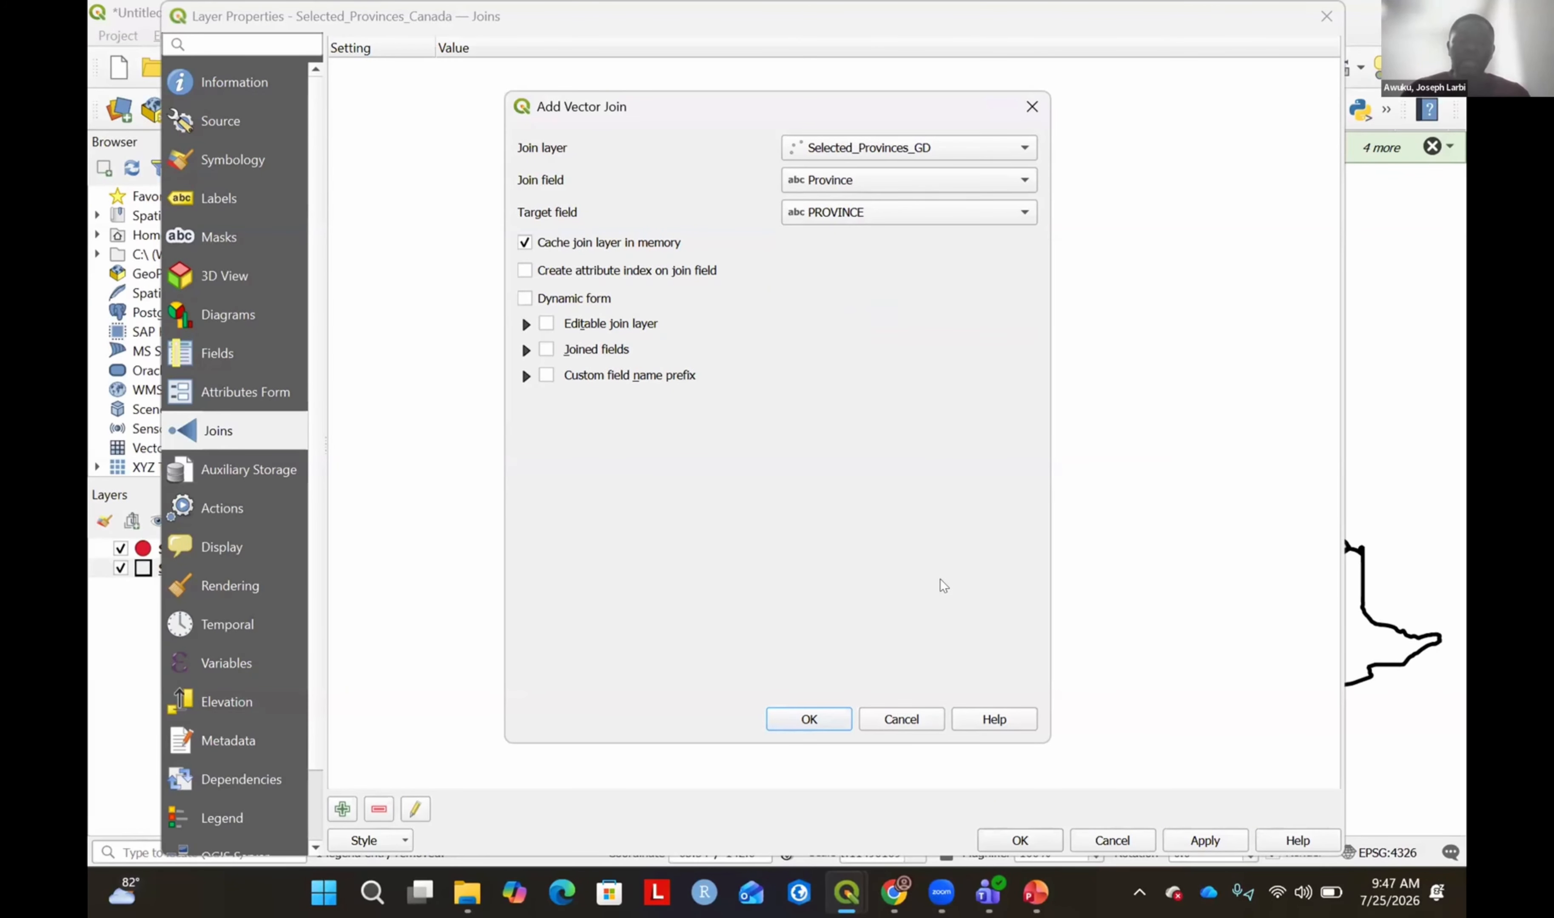
{"action": "left_click", "coordinate": [802, 714]}
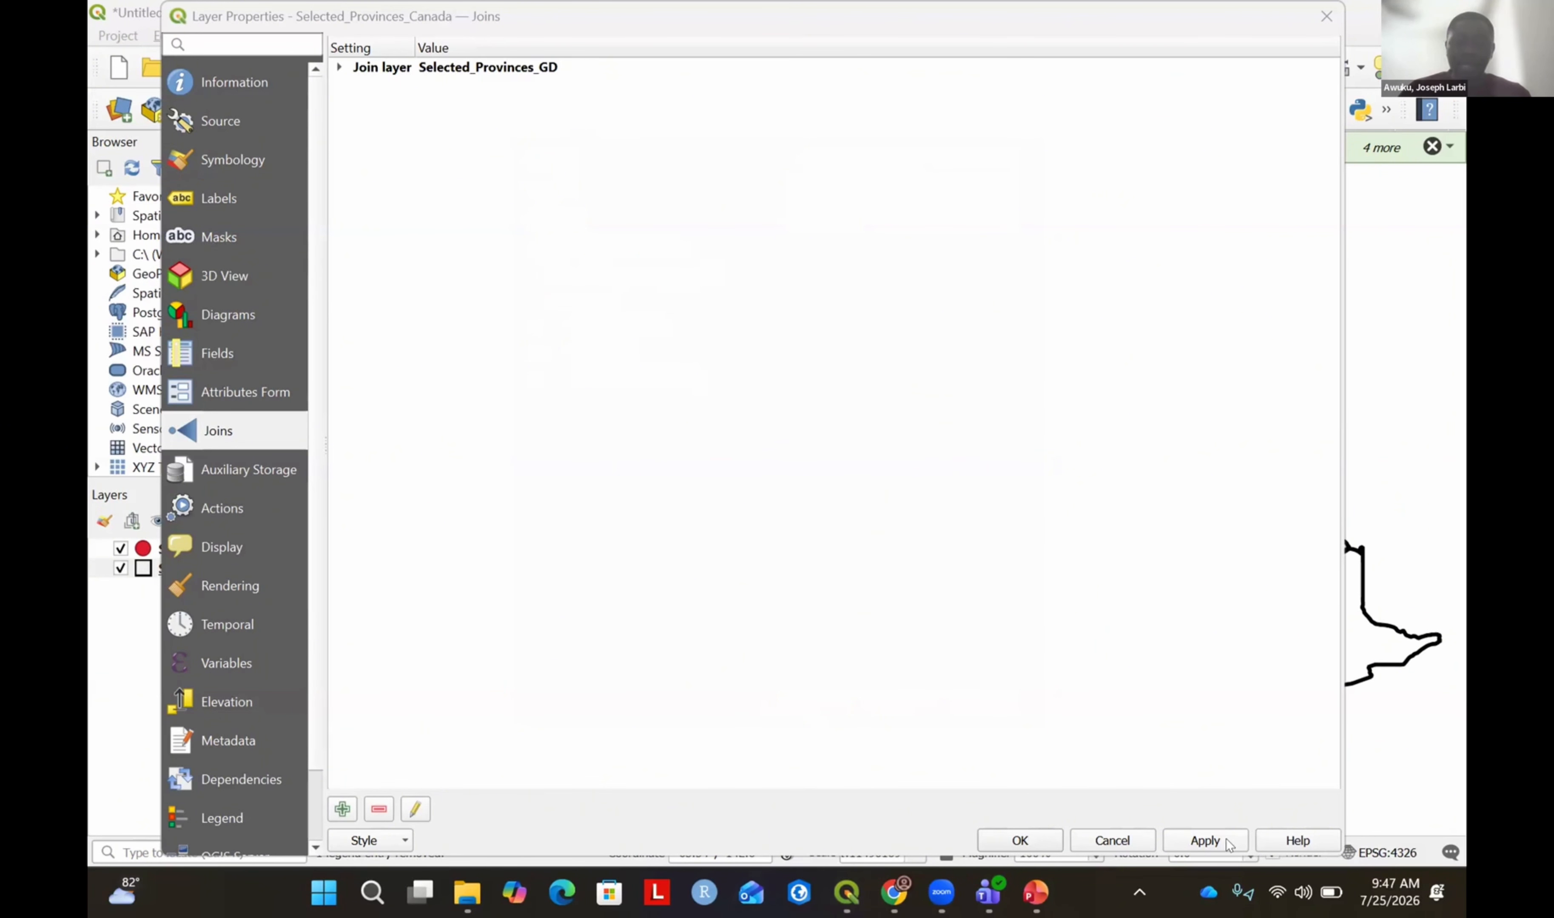
{"action": "left_click", "coordinate": [1204, 841]}
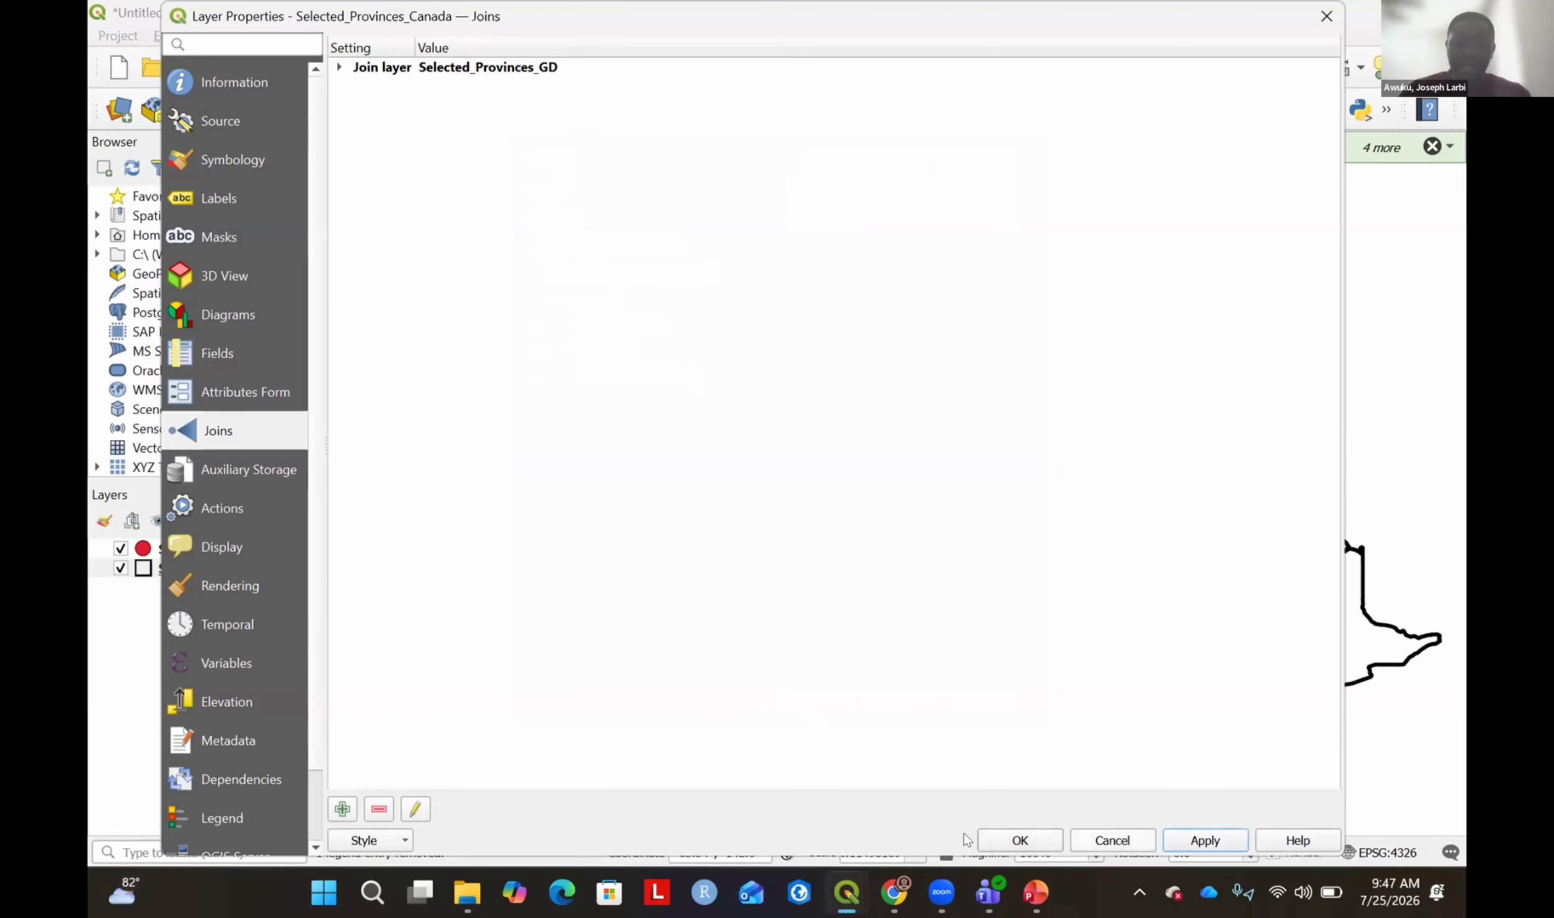
{"action": "left_click", "coordinate": [1019, 841]}
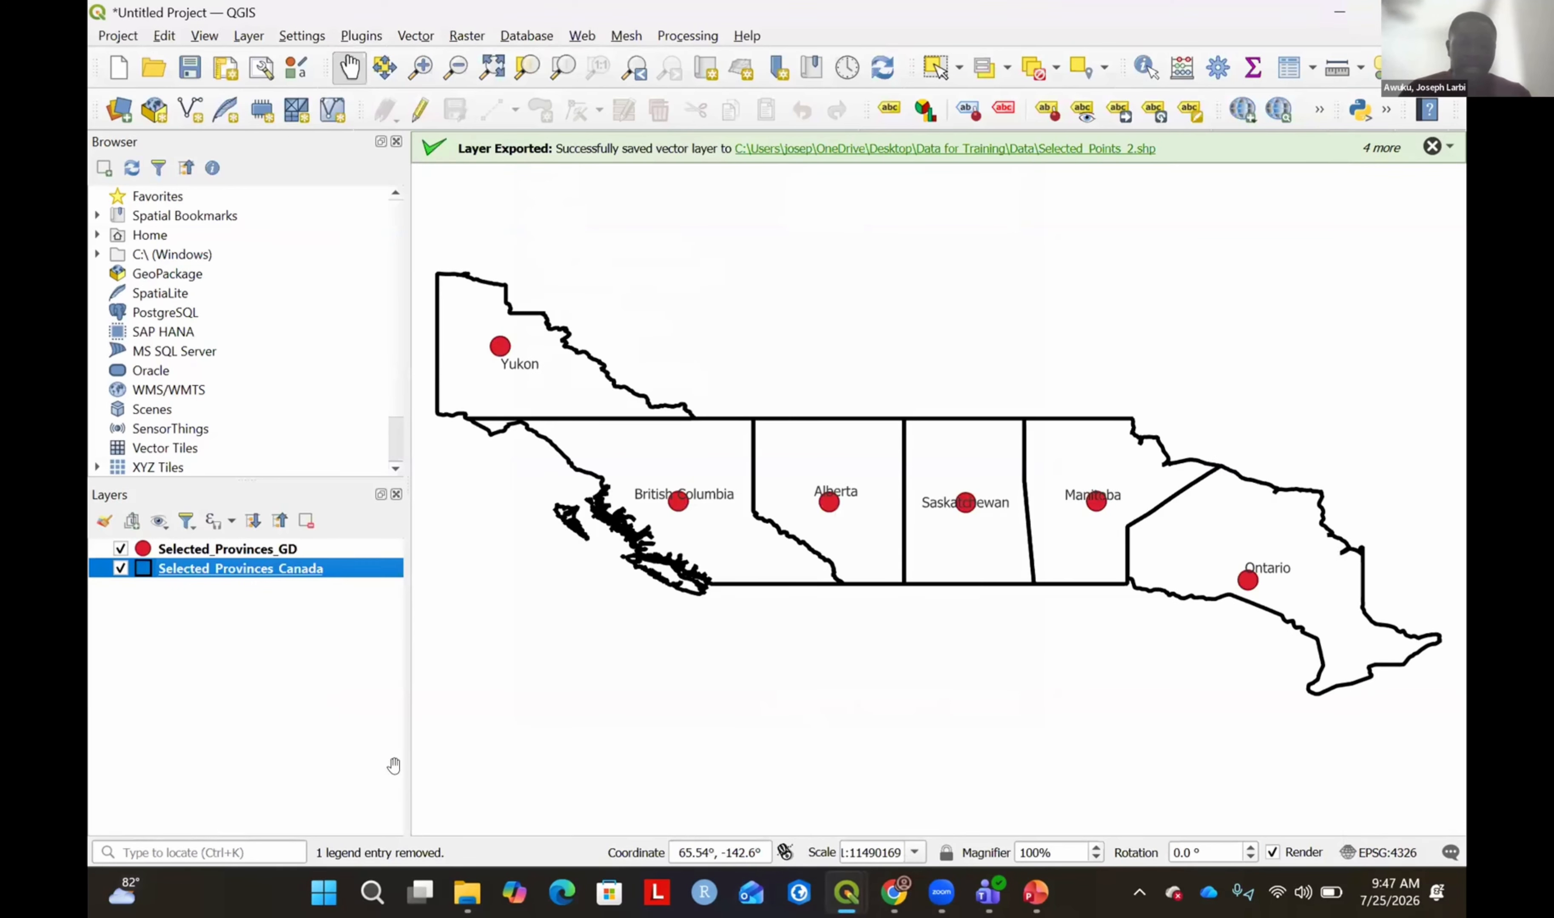
Check the joined fields in the attribute table of the Selected_Provinces_Canada layer.
{"action": "right_click", "coordinate": [216, 568]}
{"action": "left_click", "coordinate": [357, 315]}
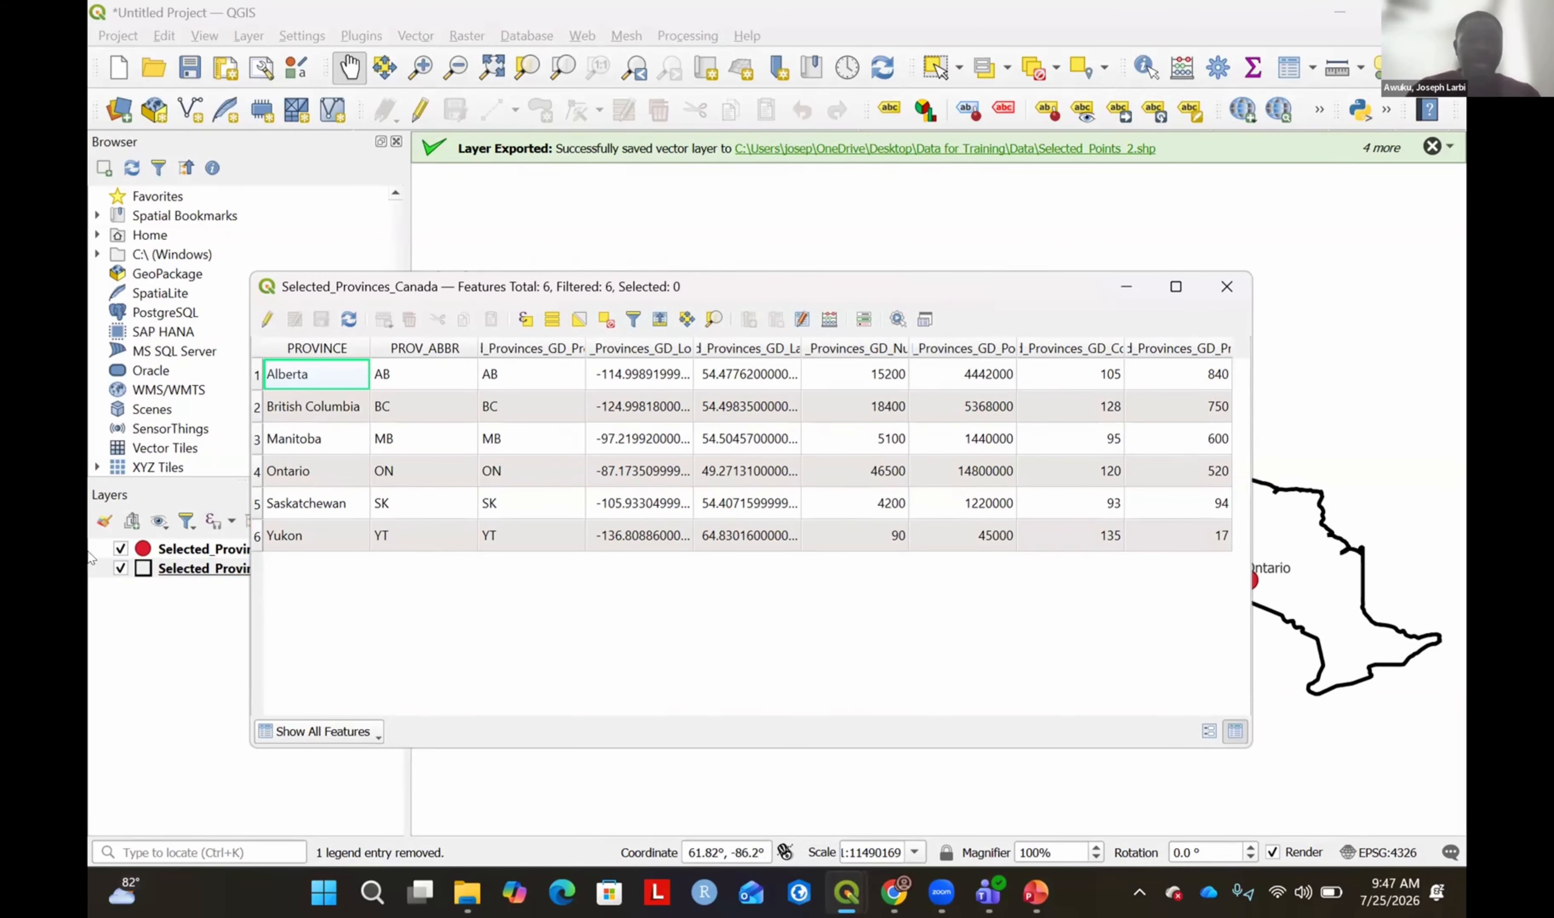
Hide the Selected_Provinces_GD point layer on the map.
{"action": "left_click", "coordinate": [119, 549]}
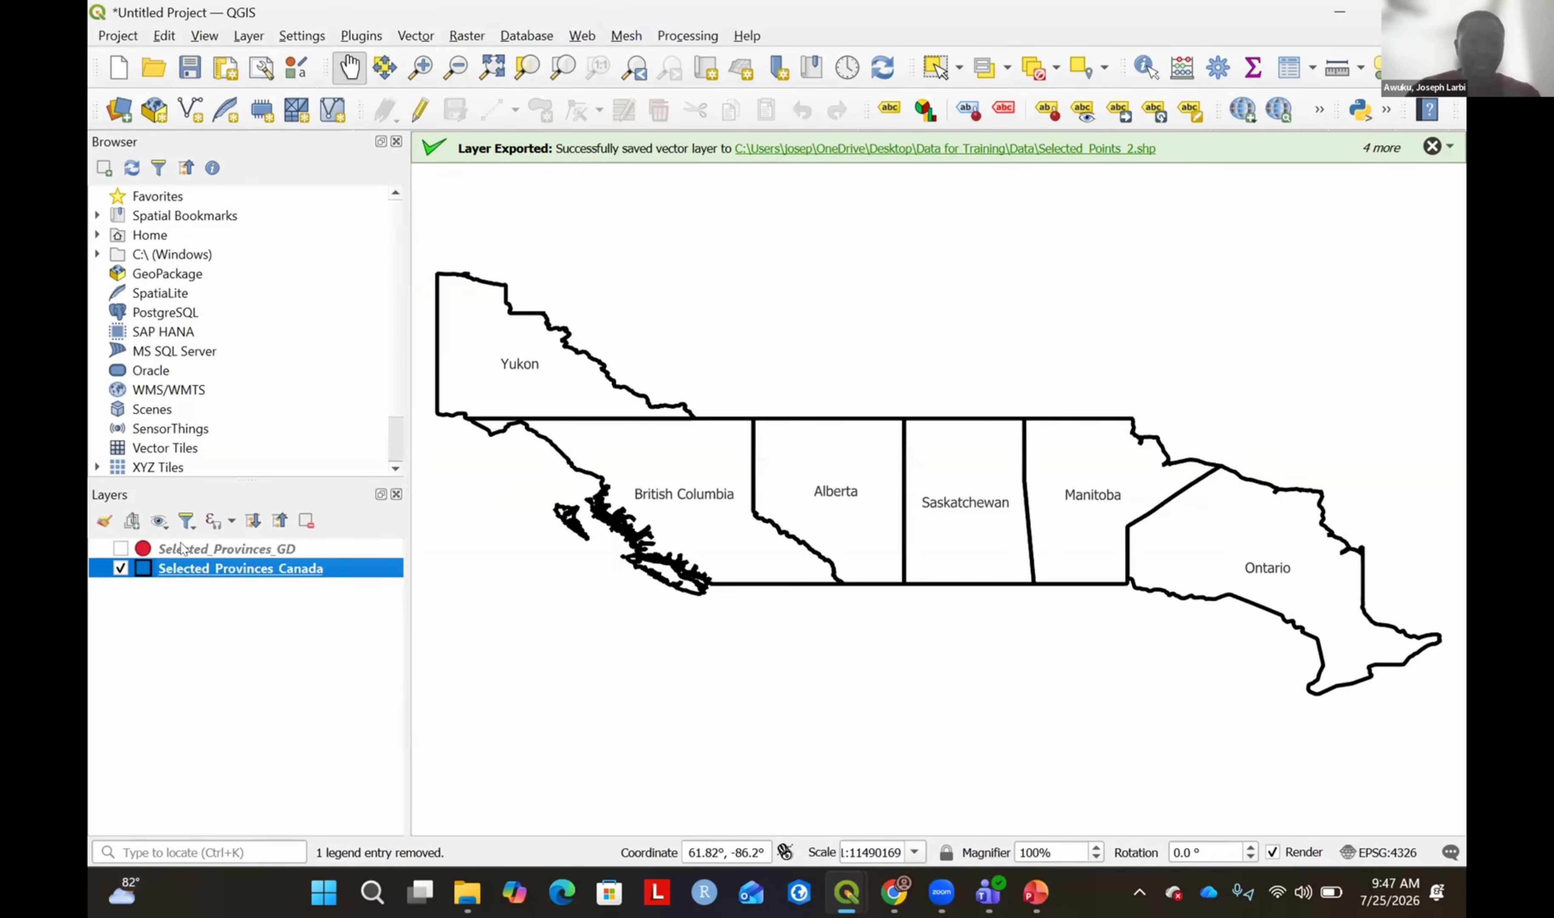
{"action": "right_click", "coordinate": [302, 568]}
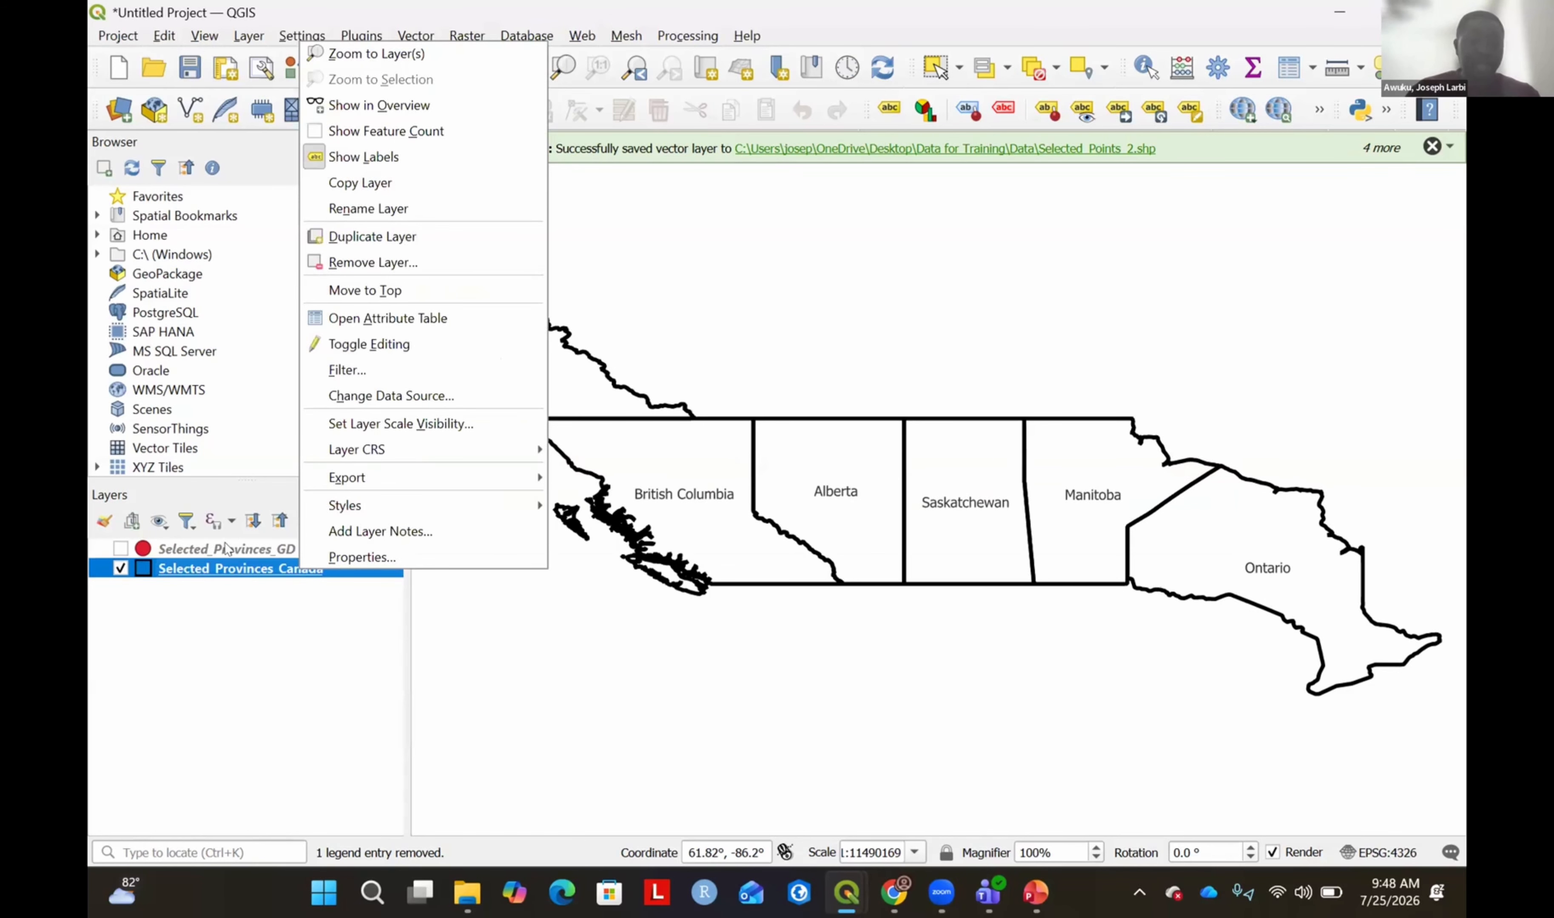
{"action": "left_click", "coordinate": [873, 495]}
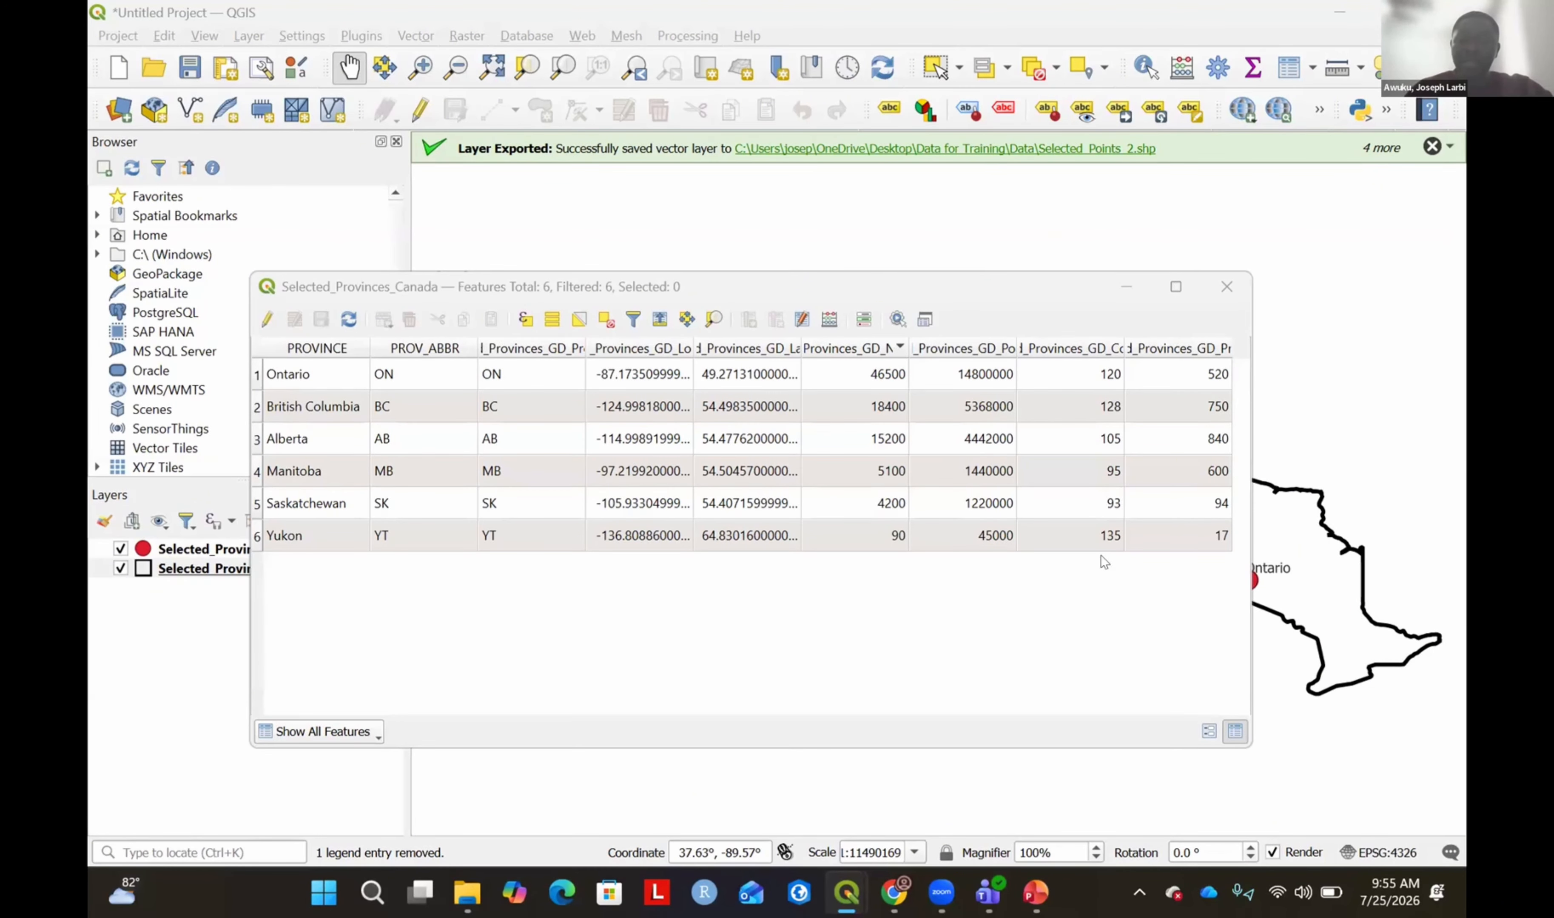
Sort the attribute table by Cost_of_Li, widen the Precipitat, Cost_of_Li, Population and Number of columns to read them, then minimize the table.
{"action": "left_click_drag", "start_coordinate": [1252, 443], "coordinate": [1432, 442]}
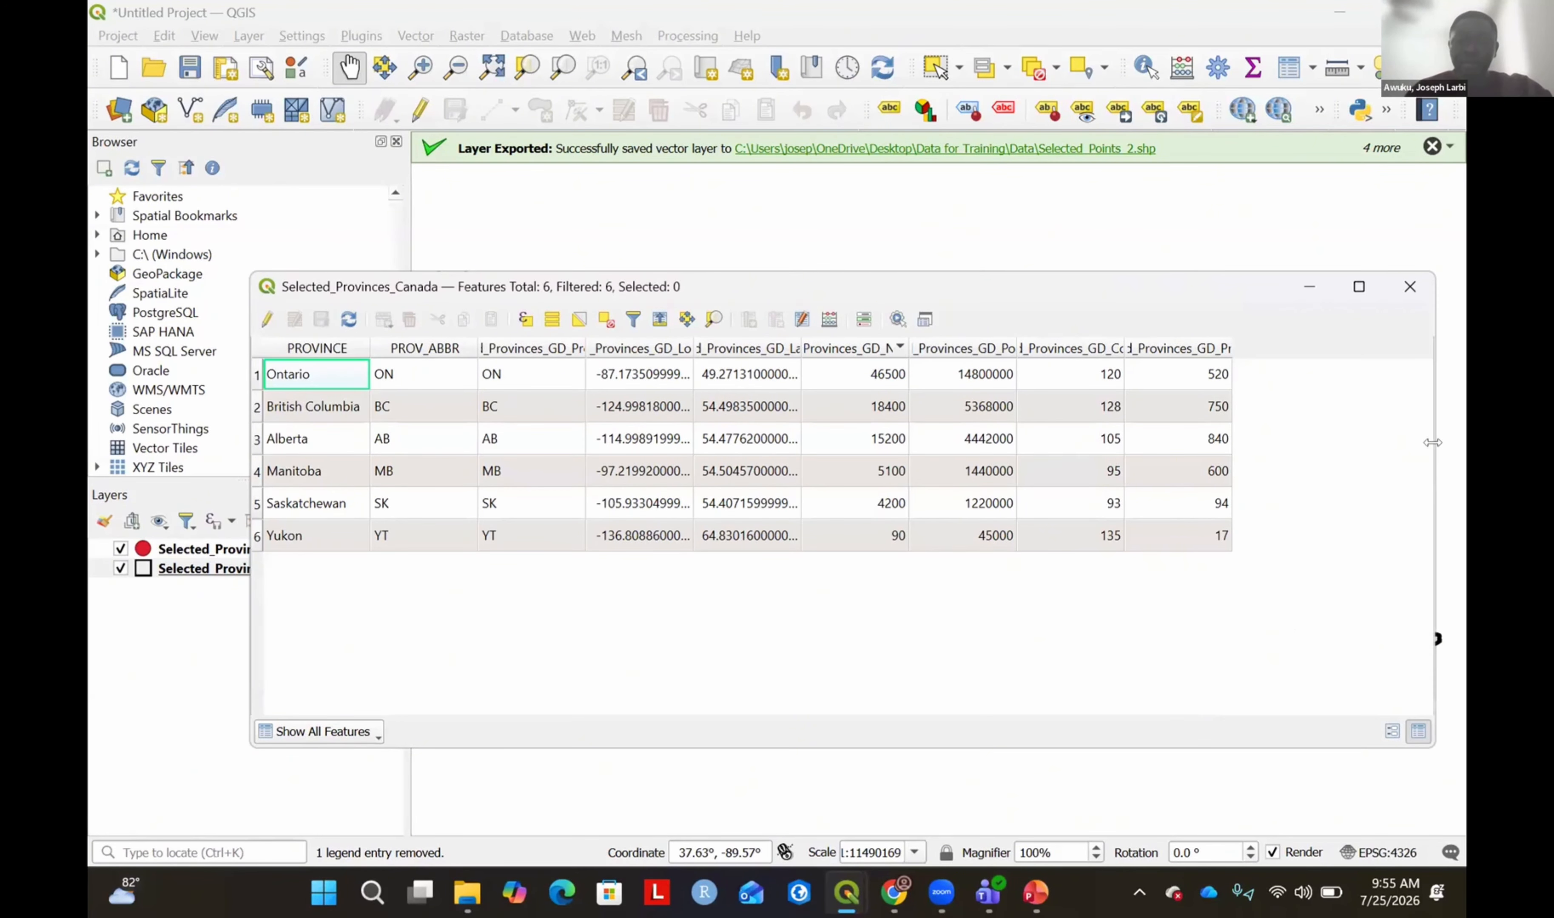
{"action": "left_click", "coordinate": [1078, 351]}
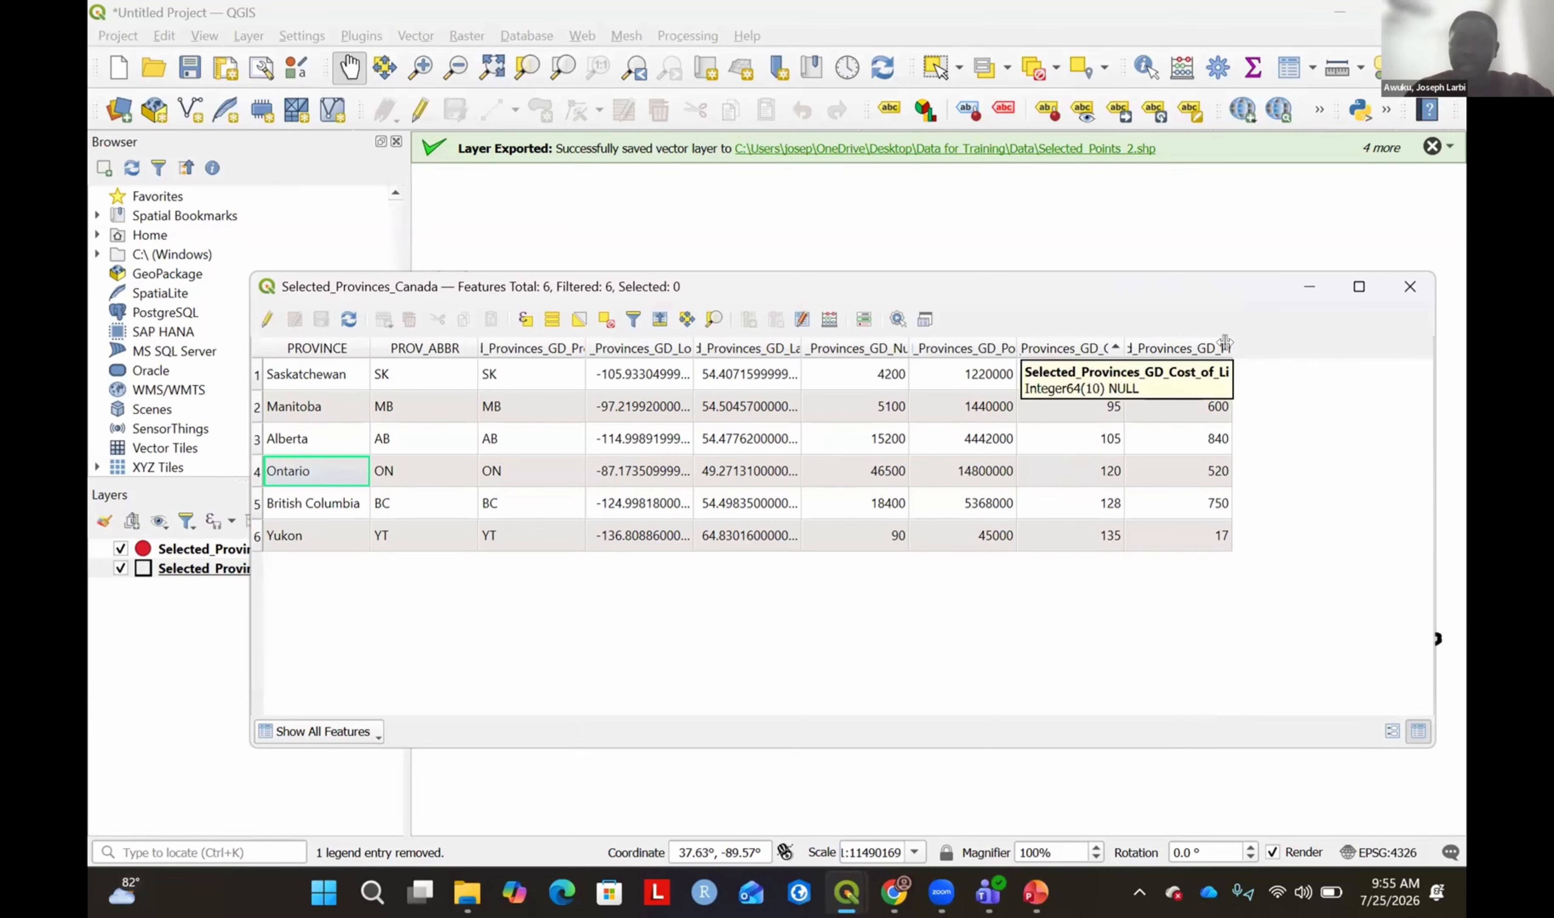
{"action": "left_click_drag", "start_coordinate": [1364, 381], "coordinate": [1367, 381]}
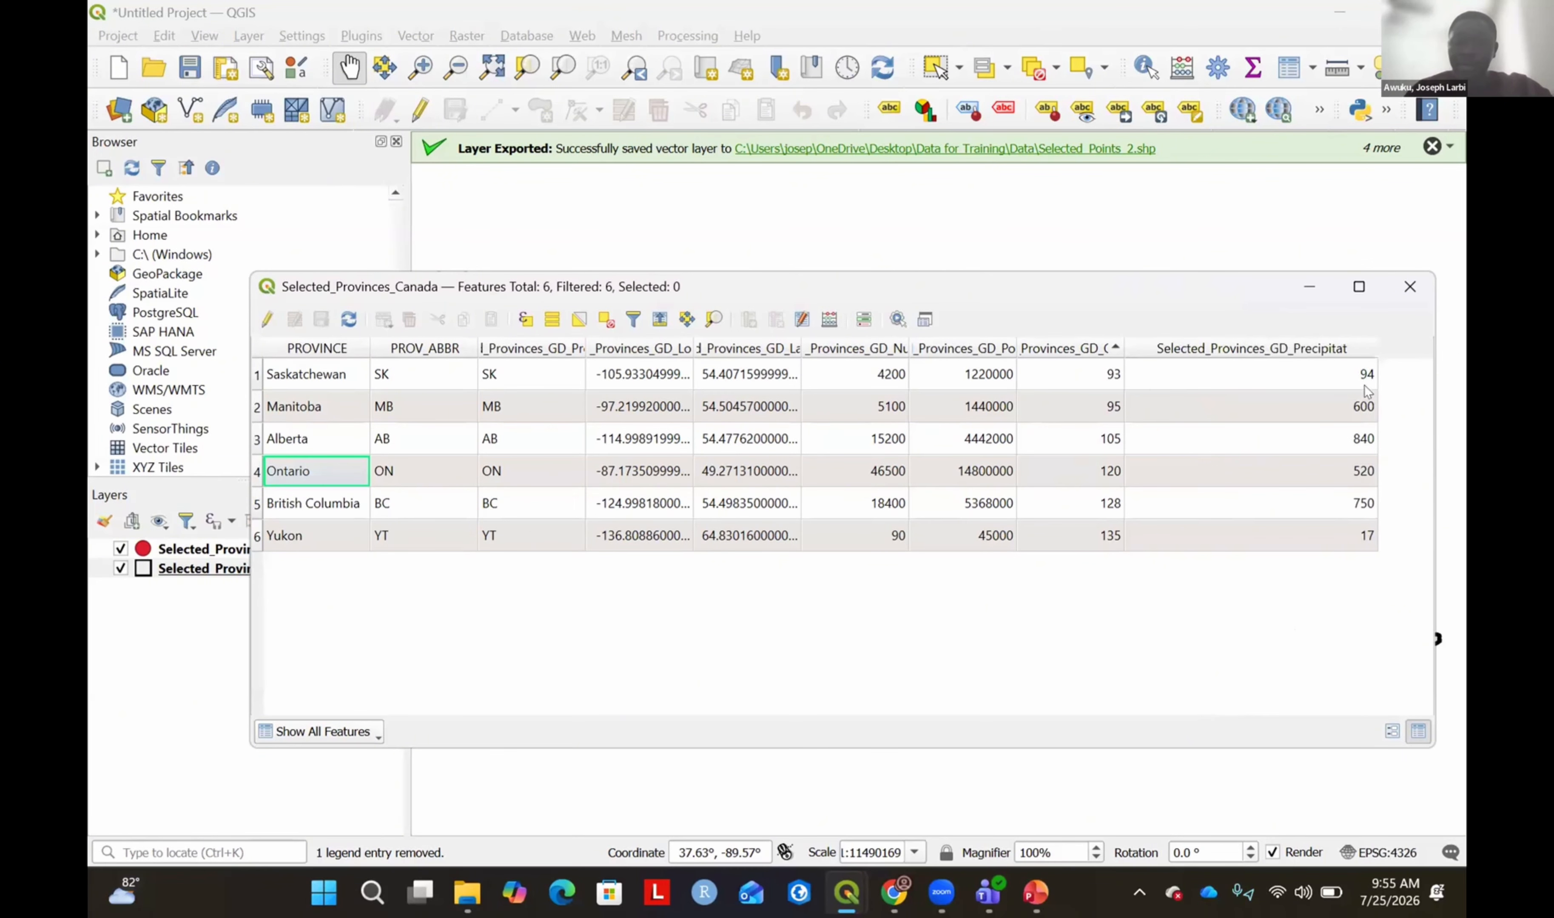
{"action": "left_click_drag", "start_coordinate": [1122, 346], "coordinate": [1277, 440]}
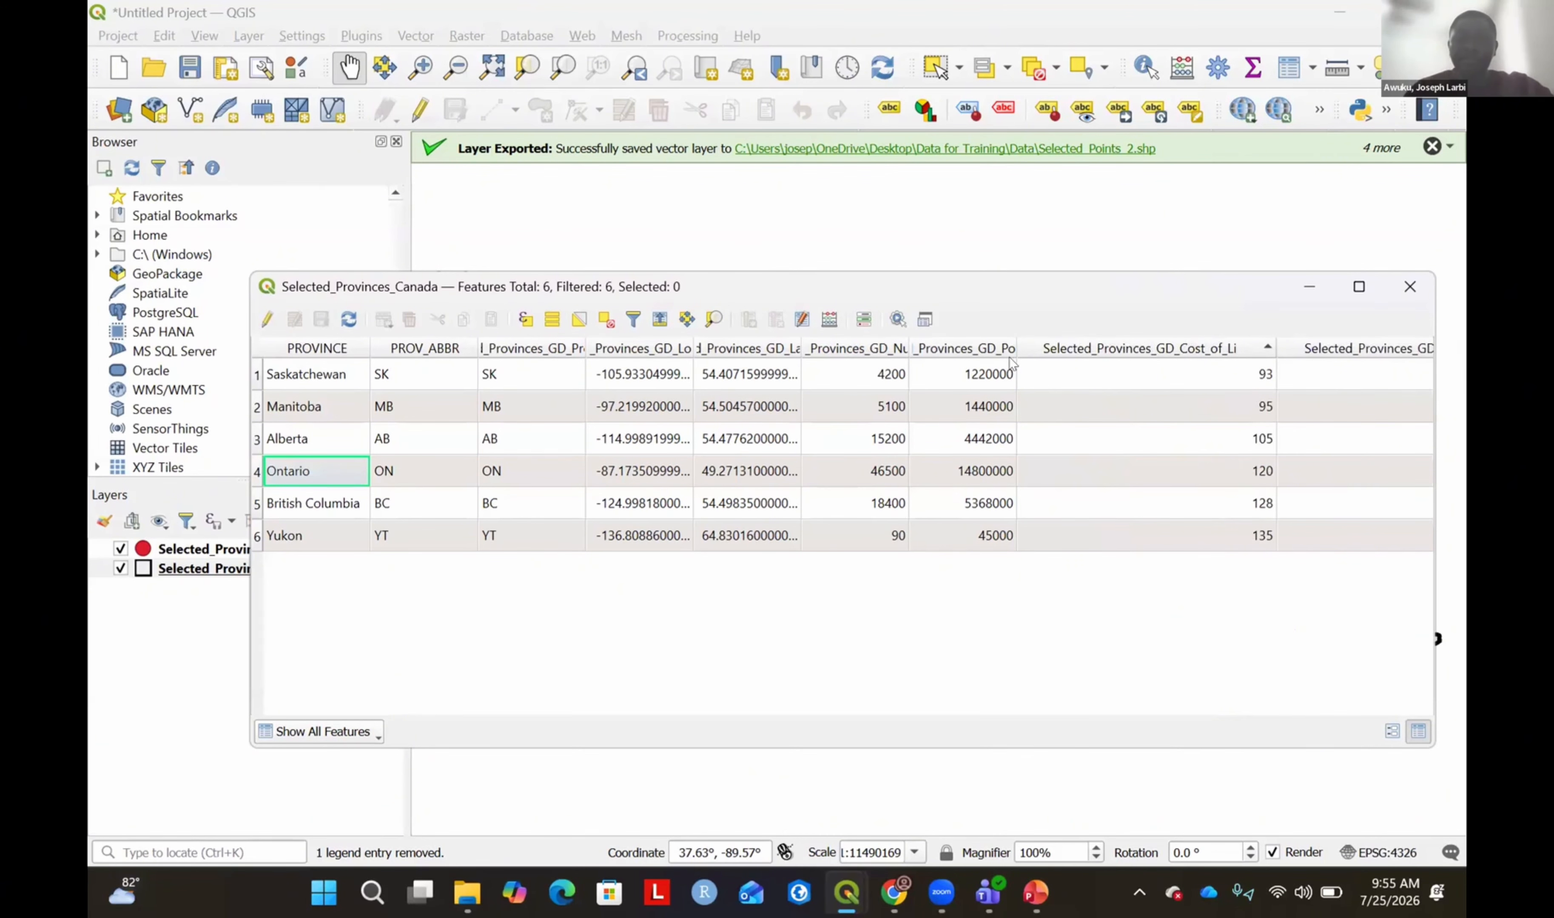
{"action": "left_click_drag", "start_coordinate": [1017, 348], "coordinate": [1152, 386]}
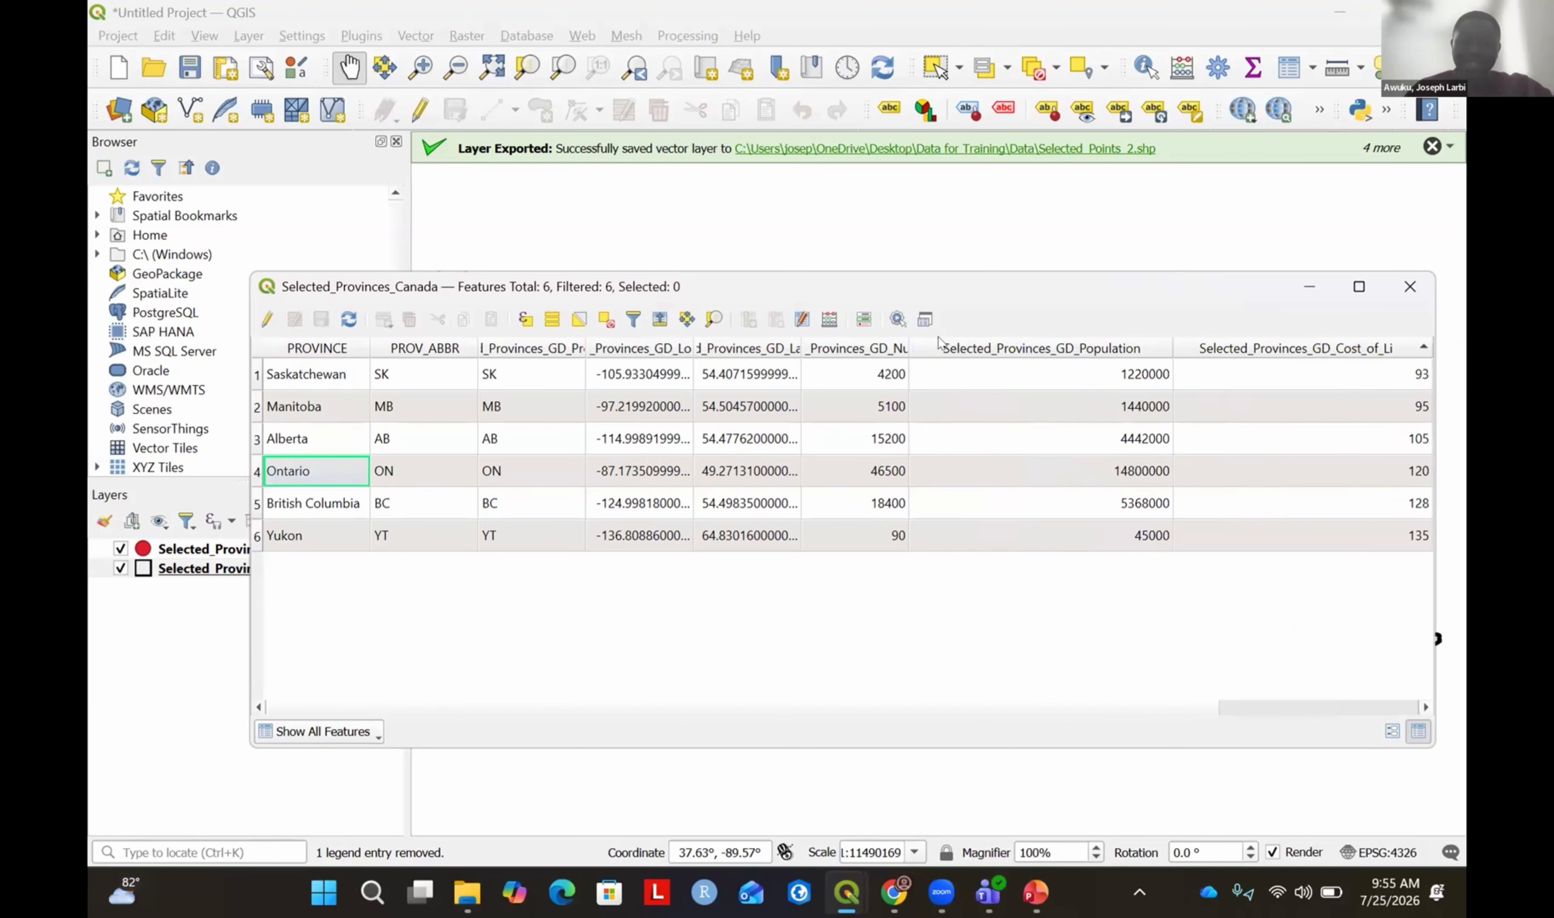
{"action": "left_click_drag", "start_coordinate": [906, 351], "coordinate": [1051, 440]}
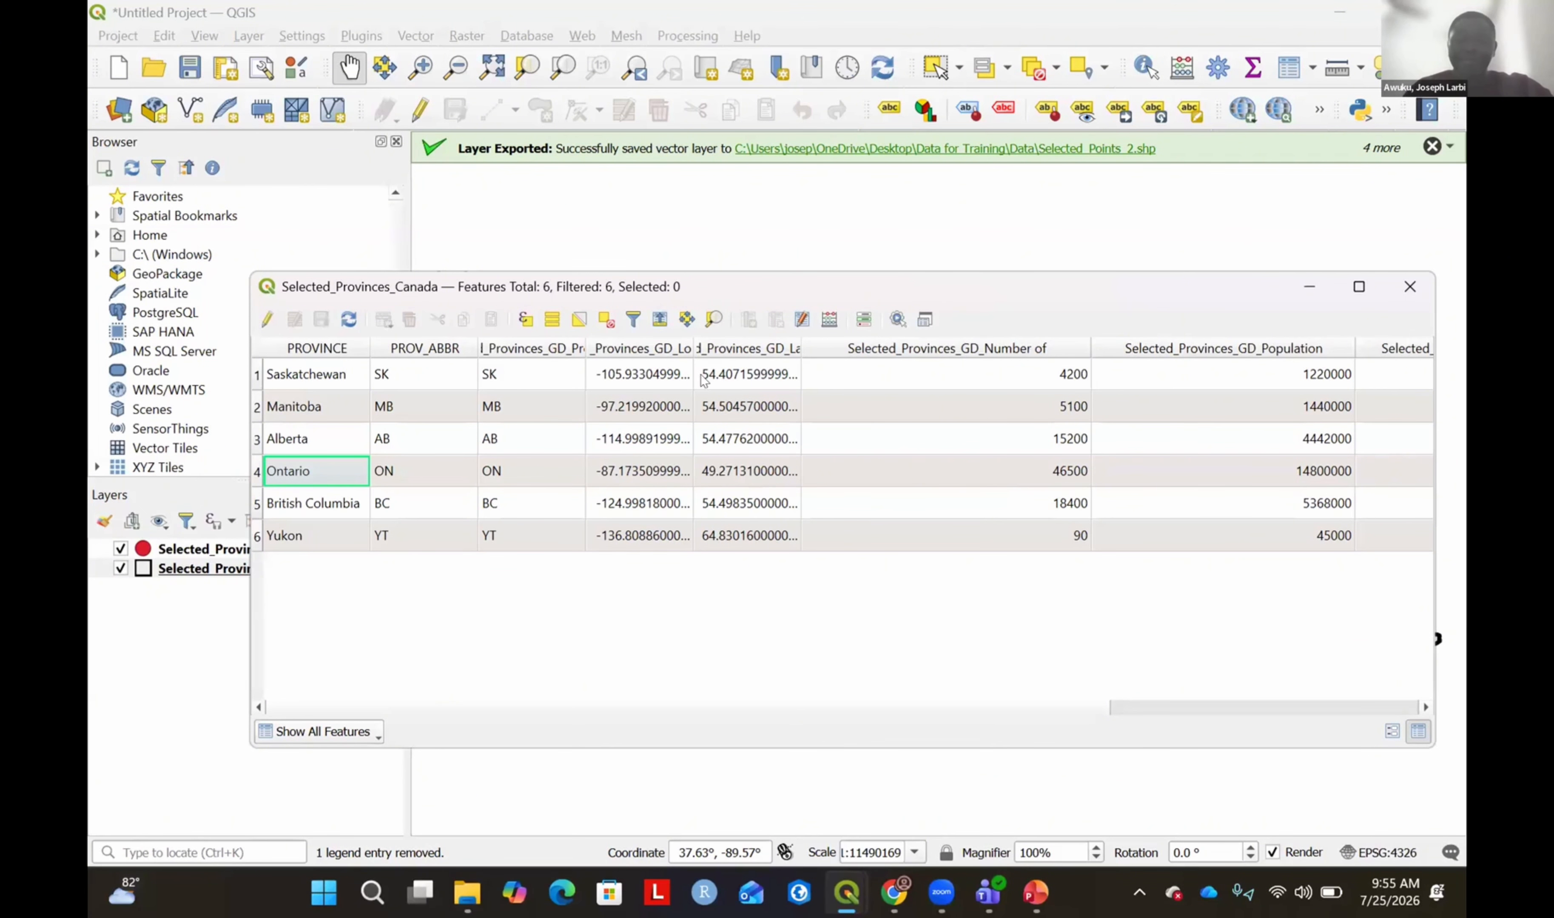
{"action": "left_click", "coordinate": [1308, 284]}
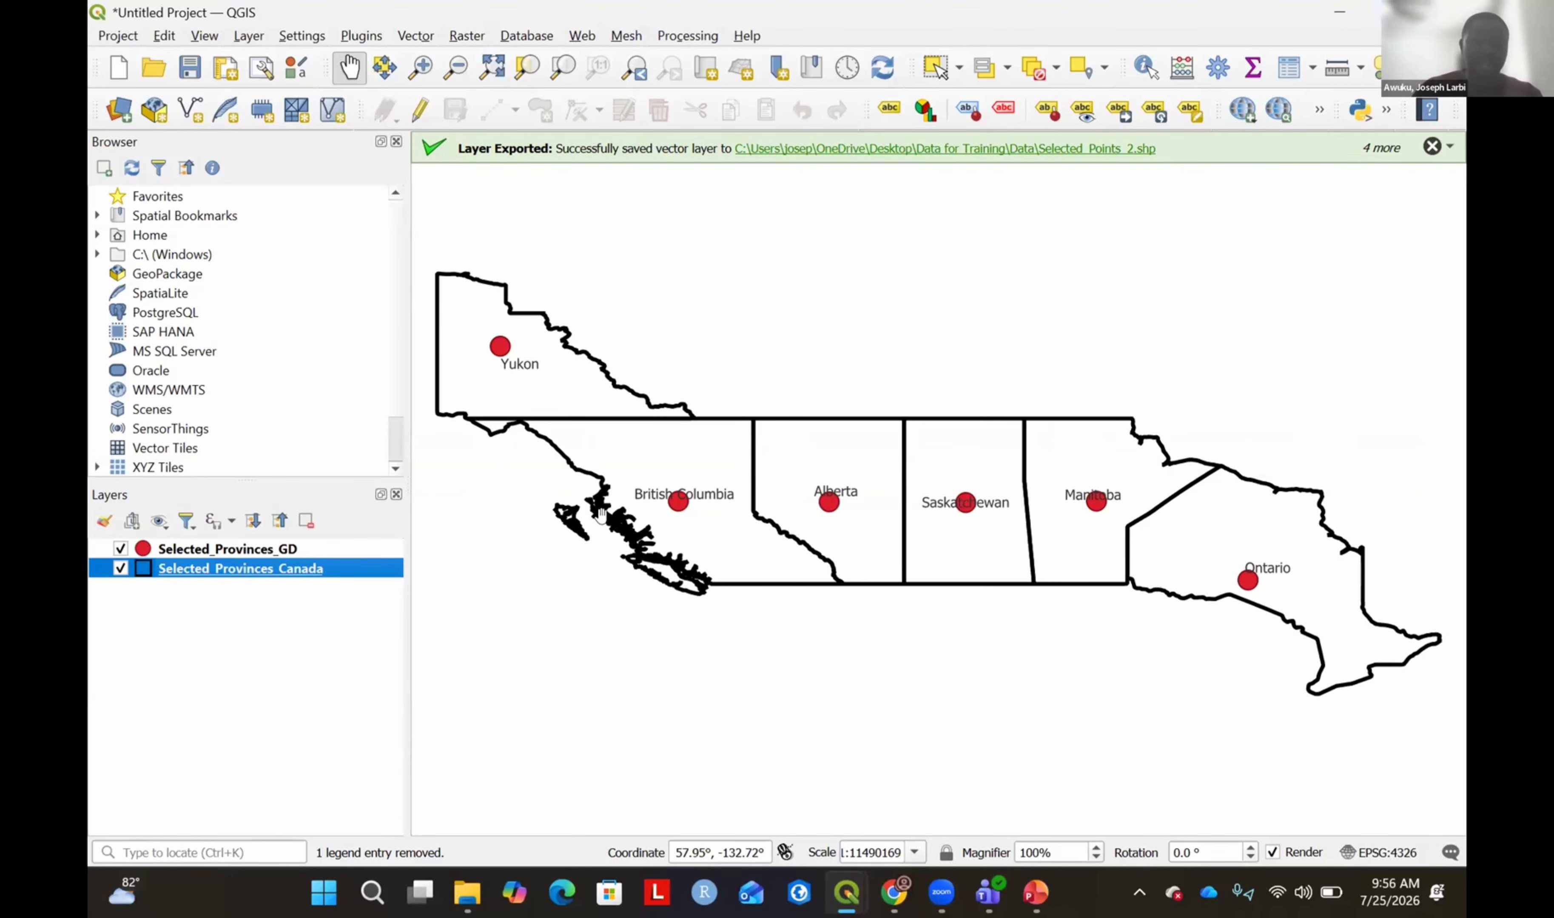
Turn off the Selected_Provinces_GD points so only the province polygons are drawn.
{"action": "right_click", "coordinate": [228, 572]}
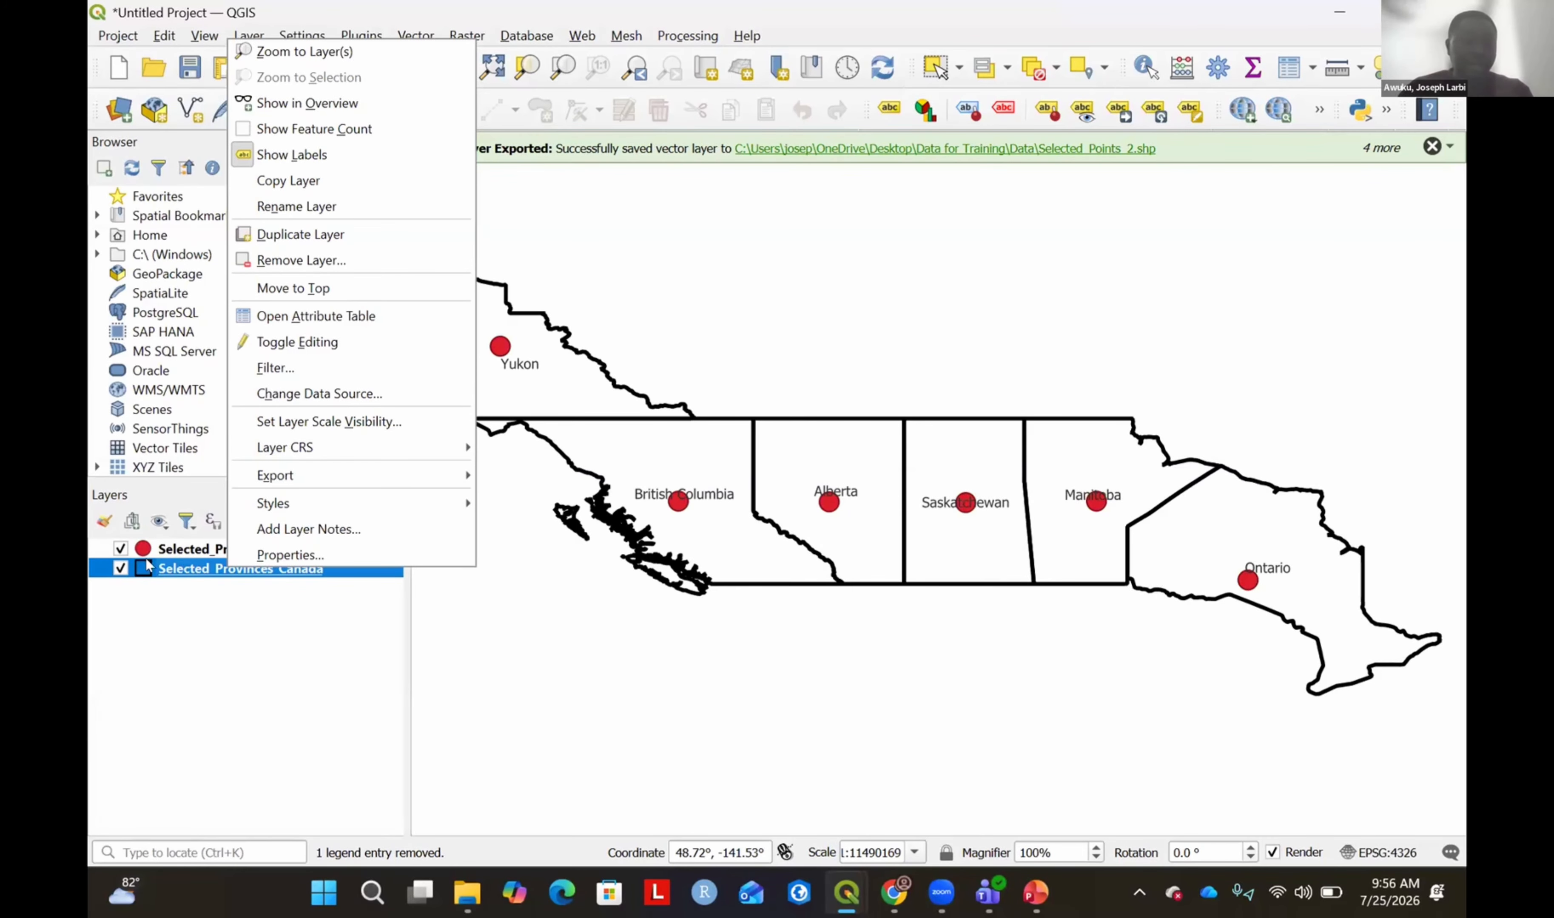
{"action": "left_click", "coordinate": [125, 559]}
{"action": "left_click", "coordinate": [120, 549]}
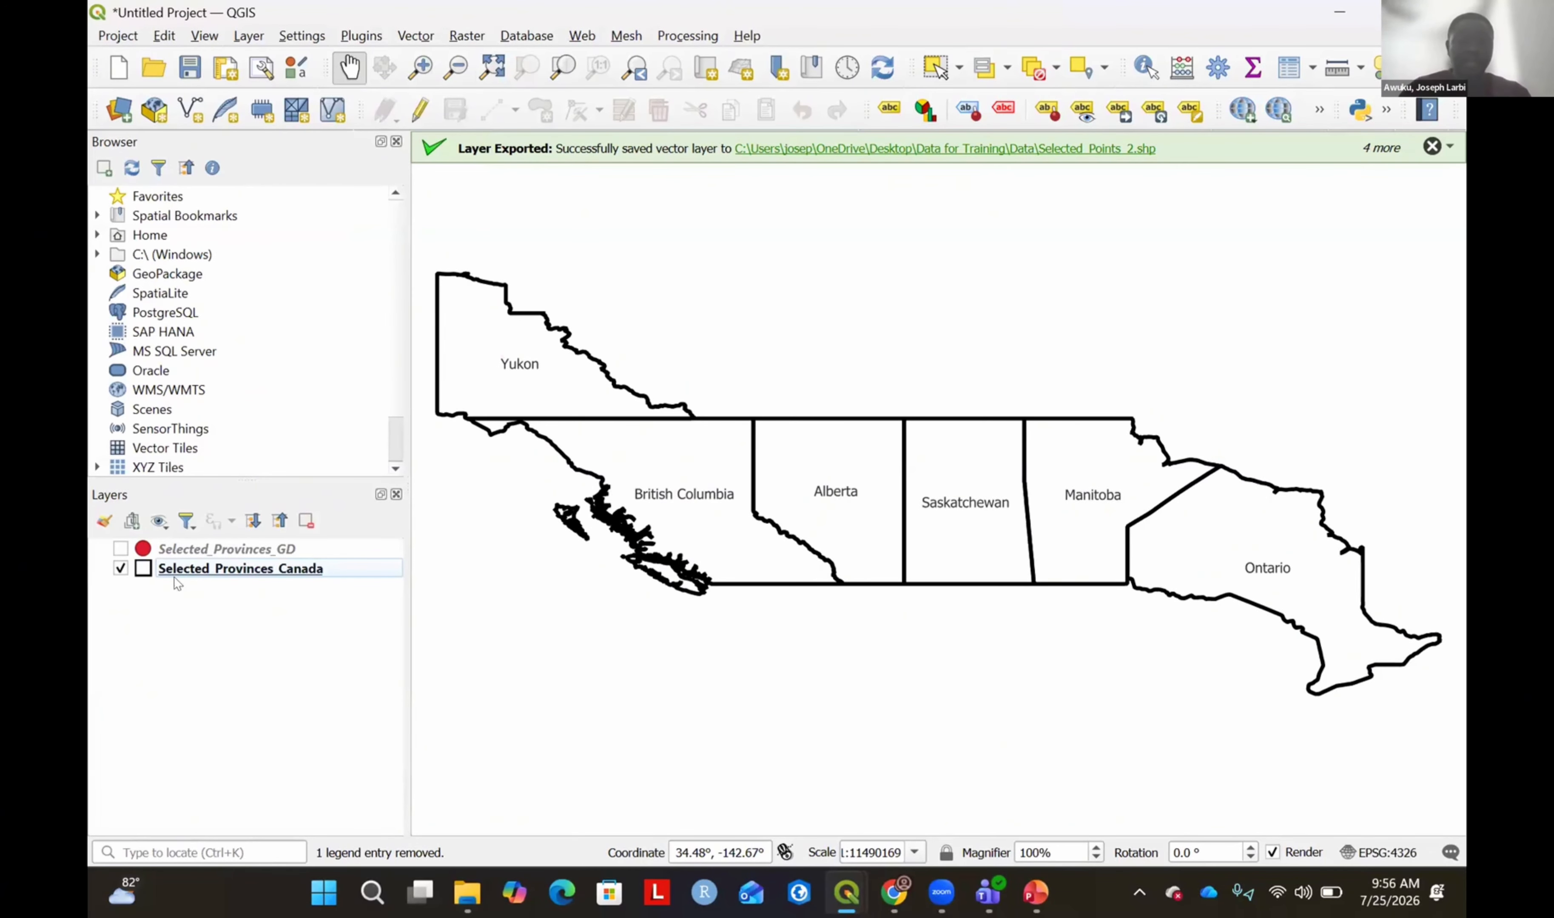
Switch the Selected_Provinces_Canada symbology to Graduated, using Selected_Provinces_GD_Number of as the value field.
{"action": "right_click", "coordinate": [208, 571]}
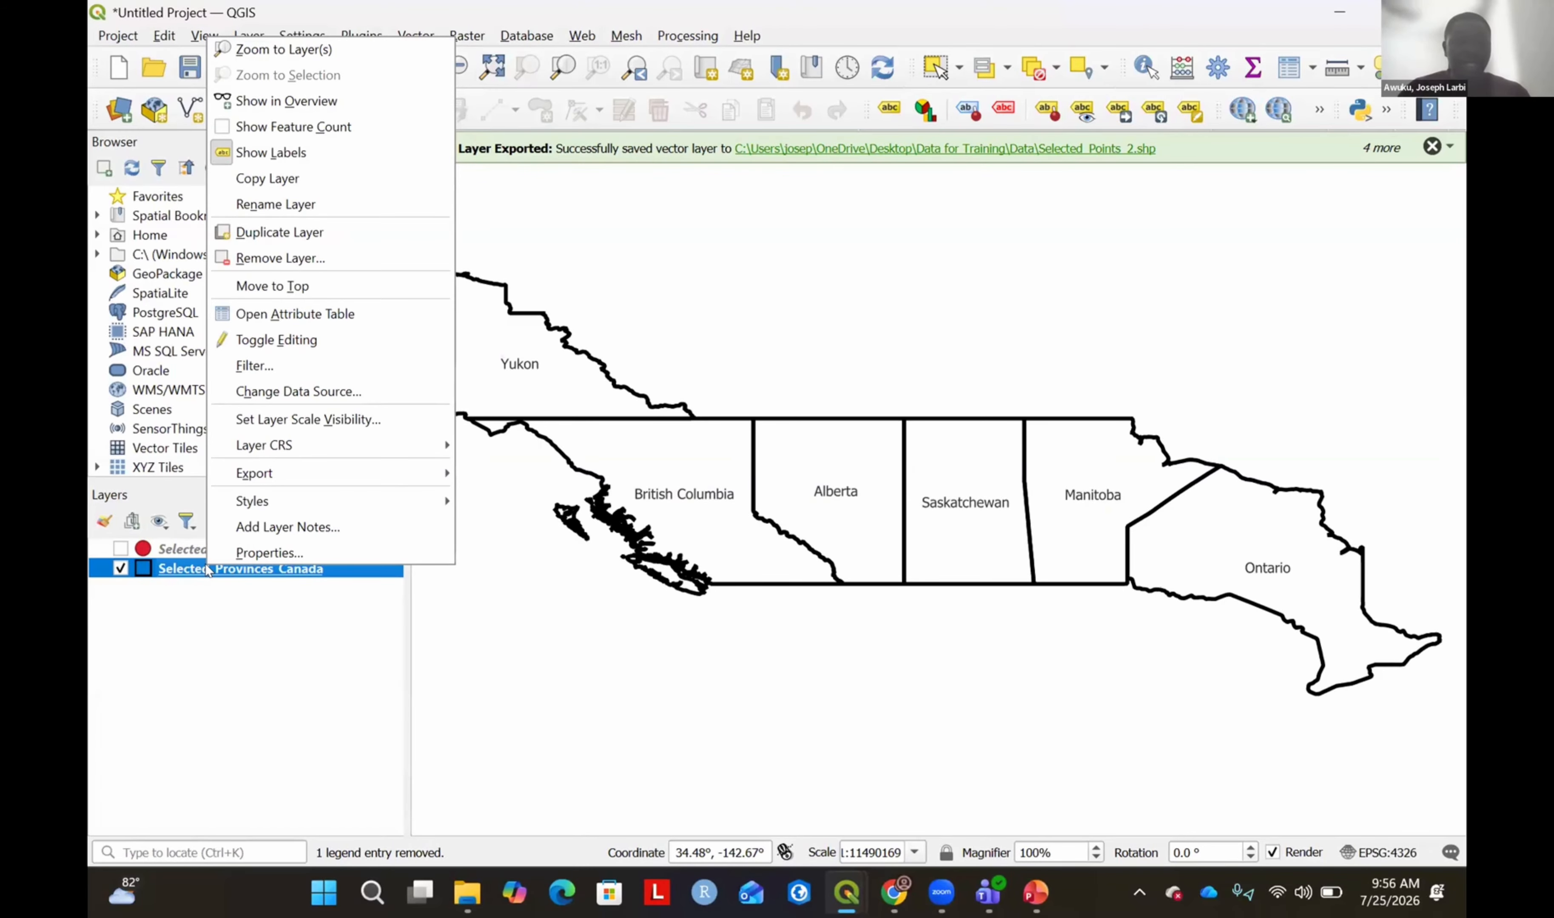
{"action": "left_click", "coordinate": [285, 555]}
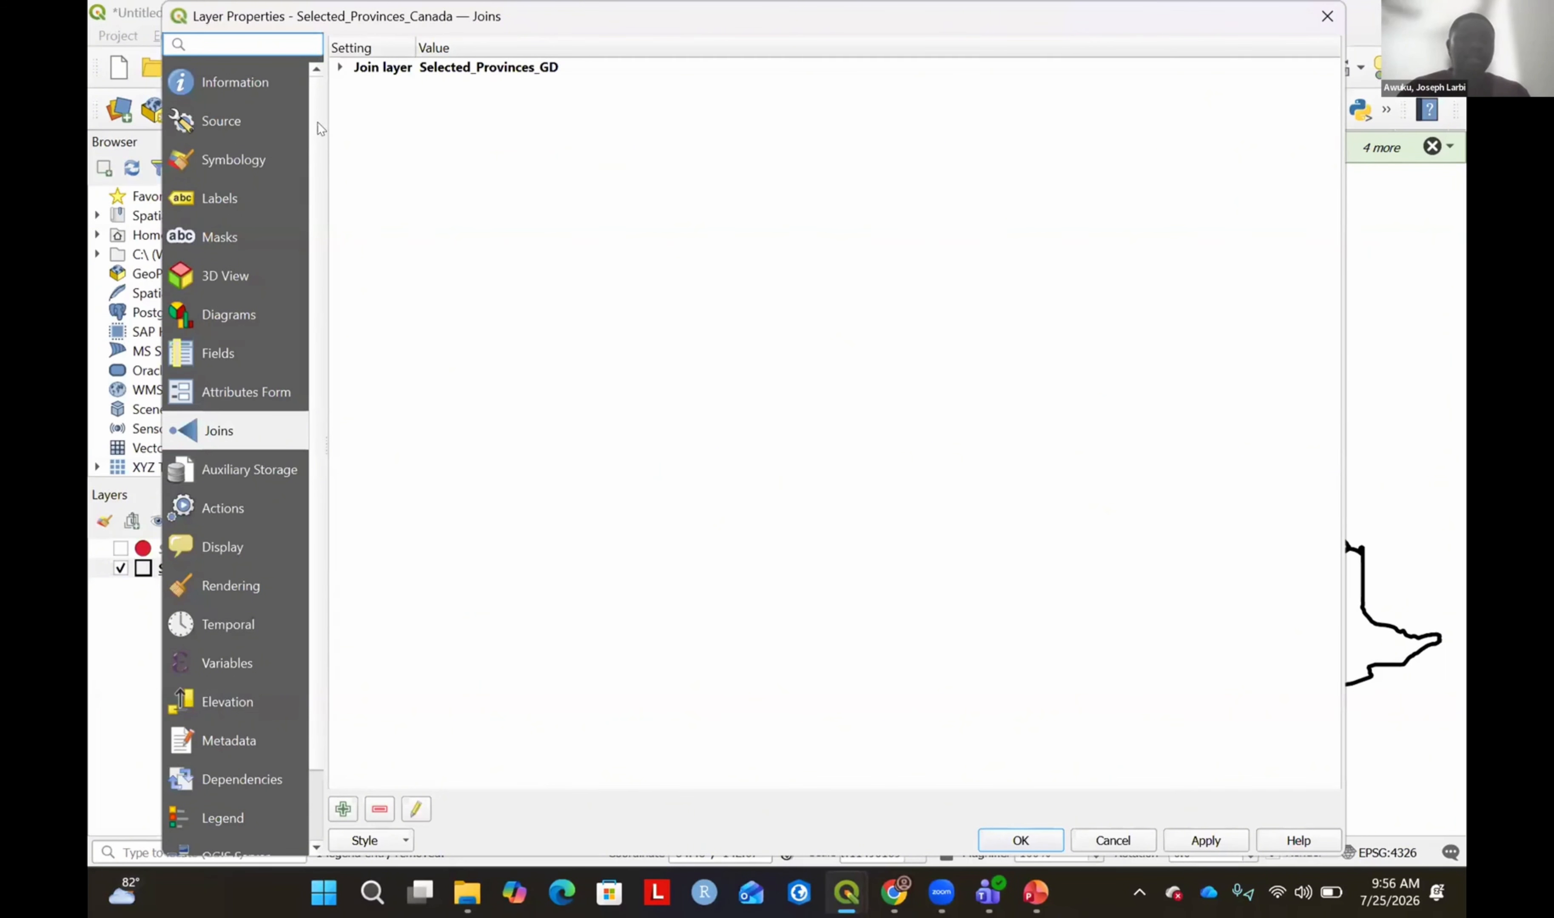
{"action": "left_click", "coordinate": [220, 155]}
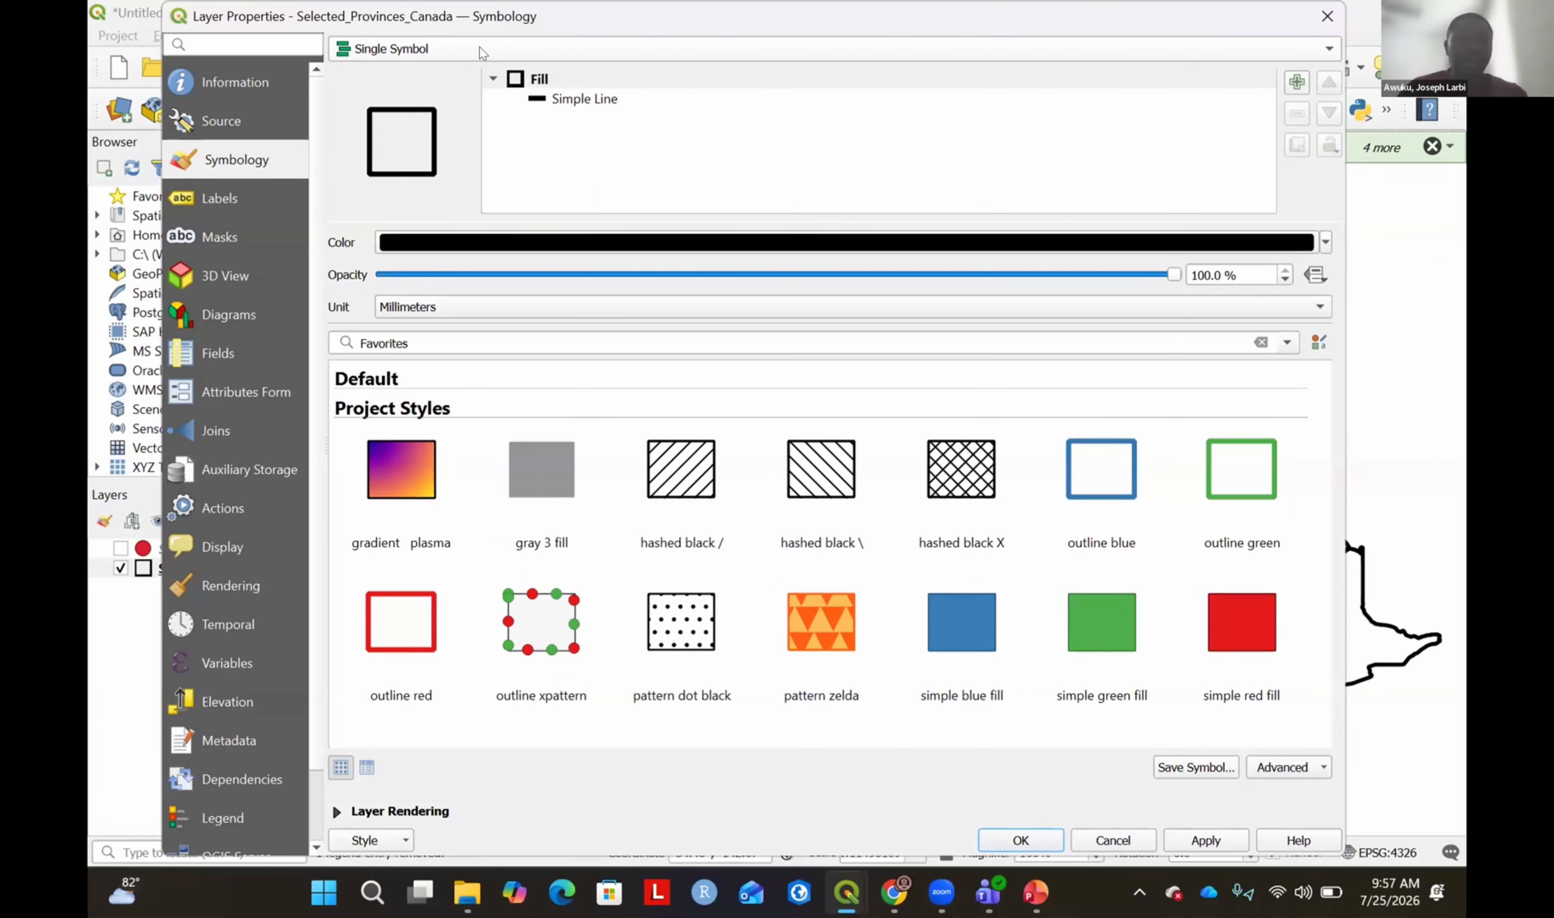
{"action": "left_click", "coordinate": [1197, 48]}
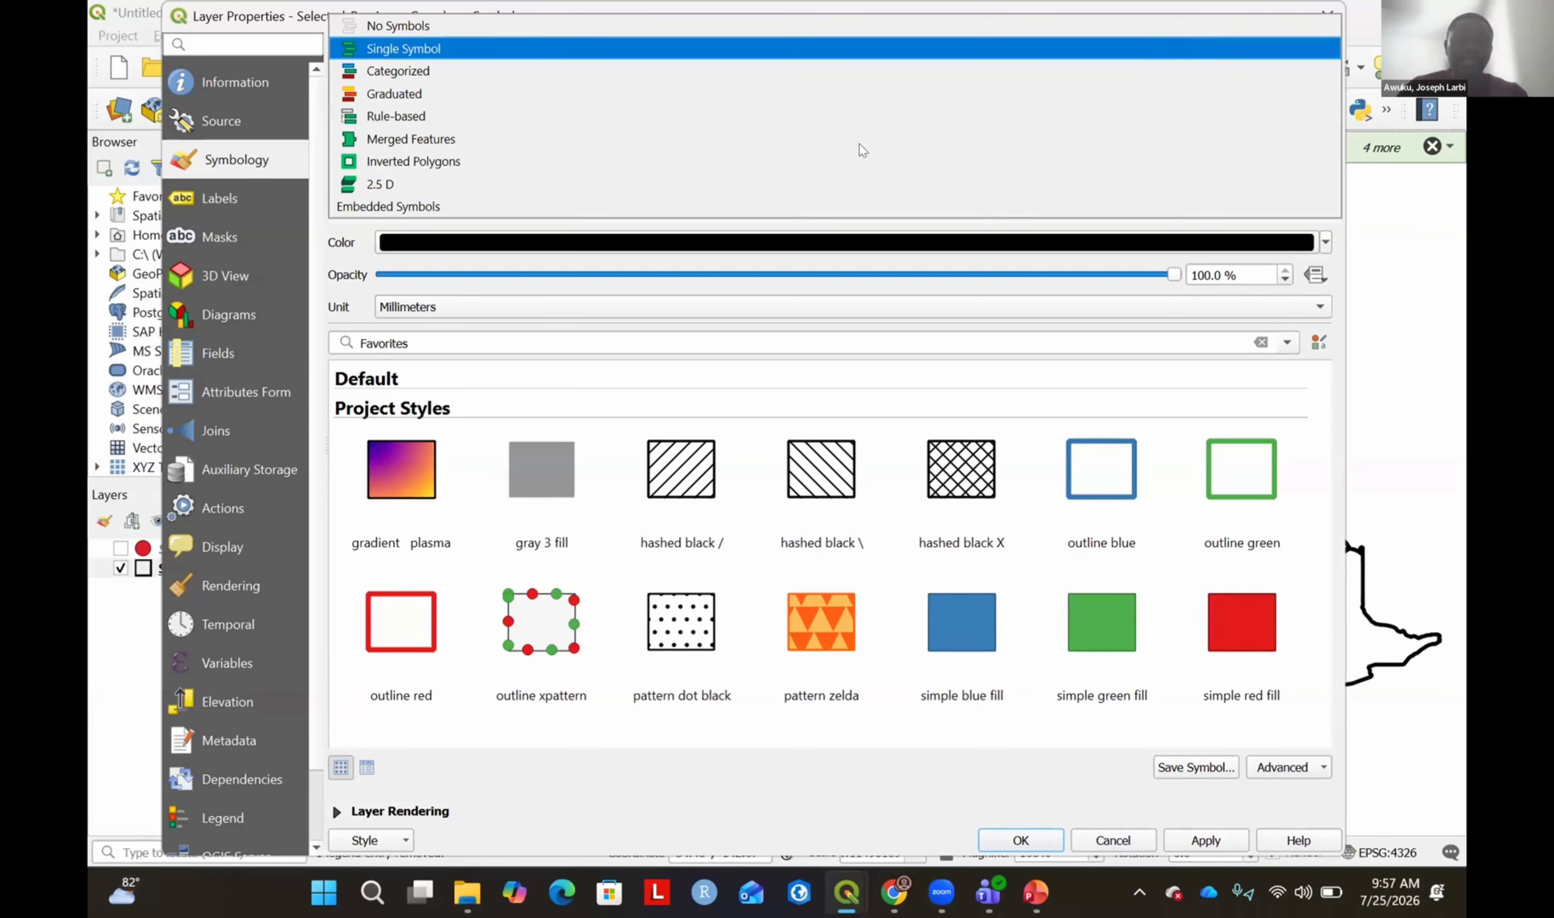
{"action": "left_click", "coordinate": [515, 92]}
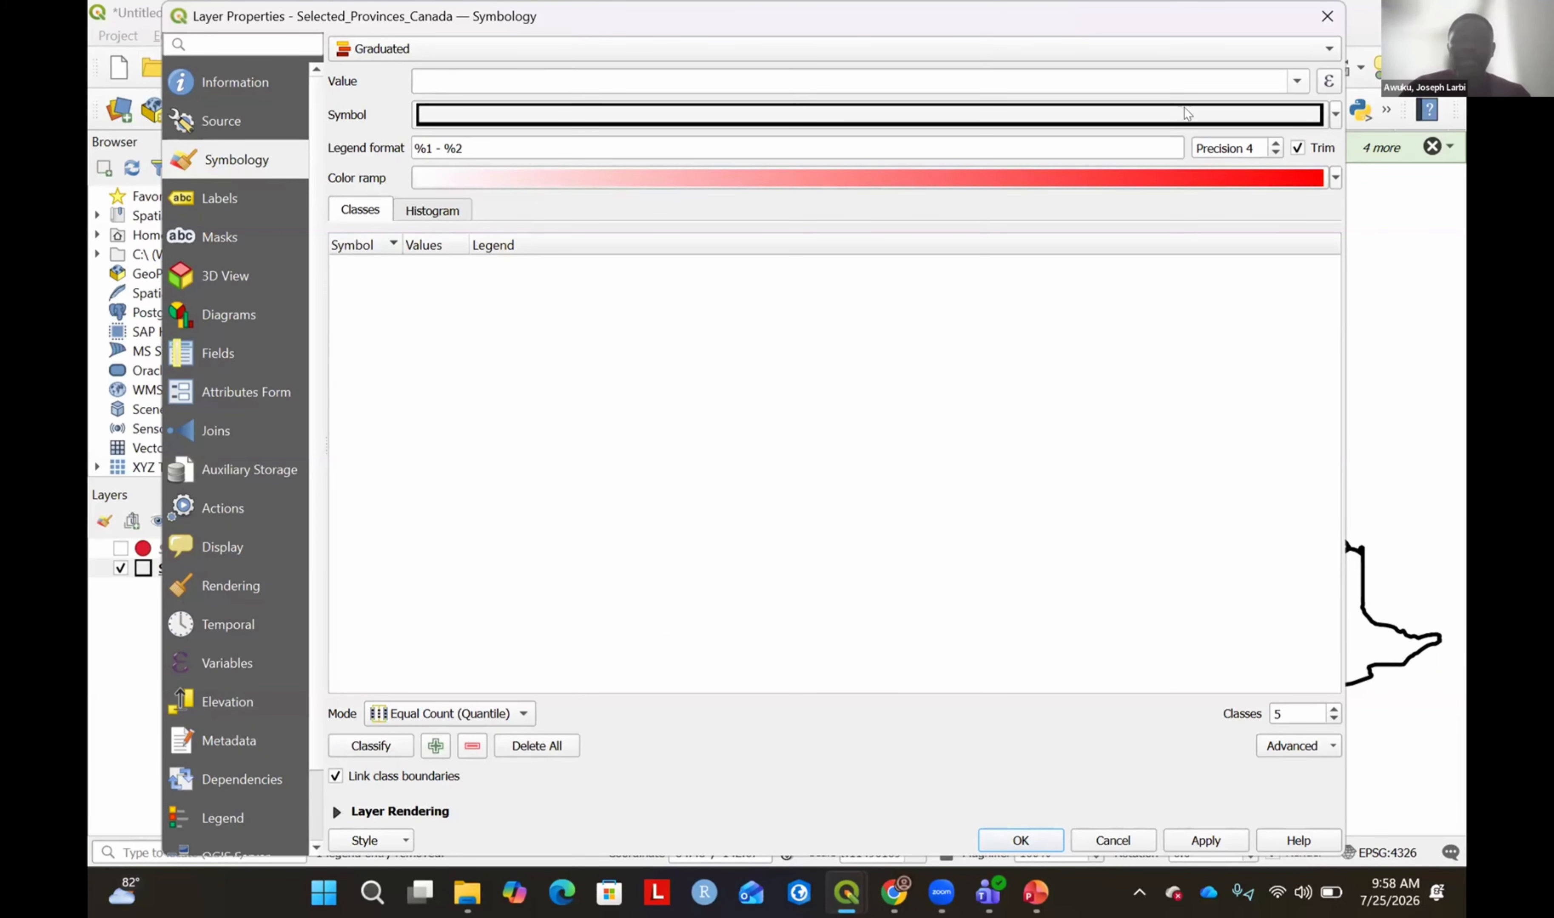
{"action": "left_click", "coordinate": [1298, 81]}
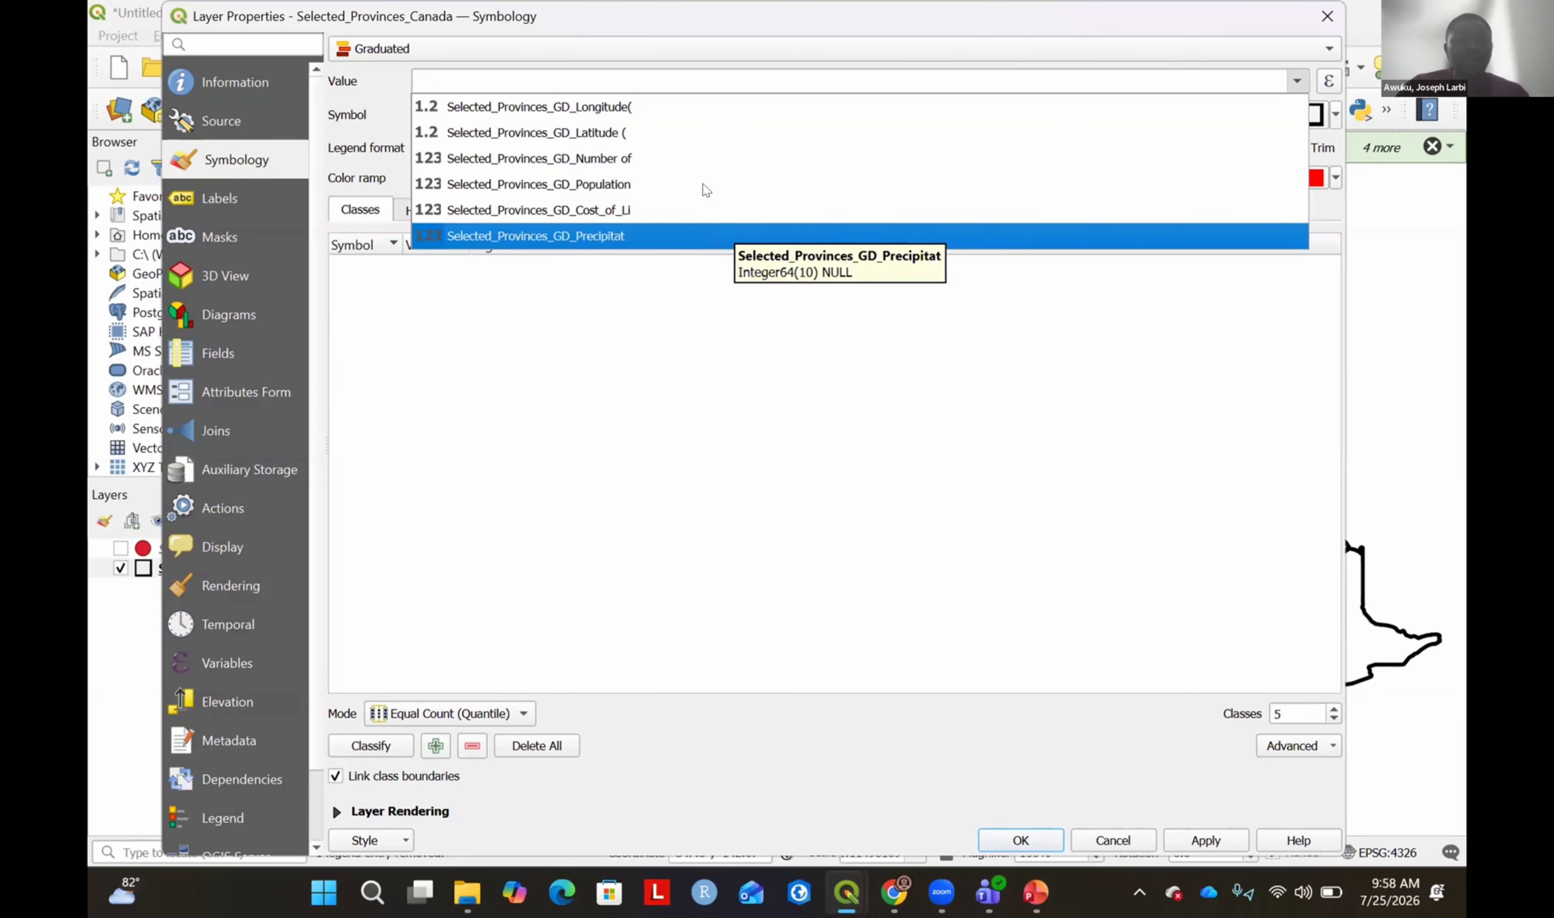
{"action": "left_click", "coordinate": [697, 154]}
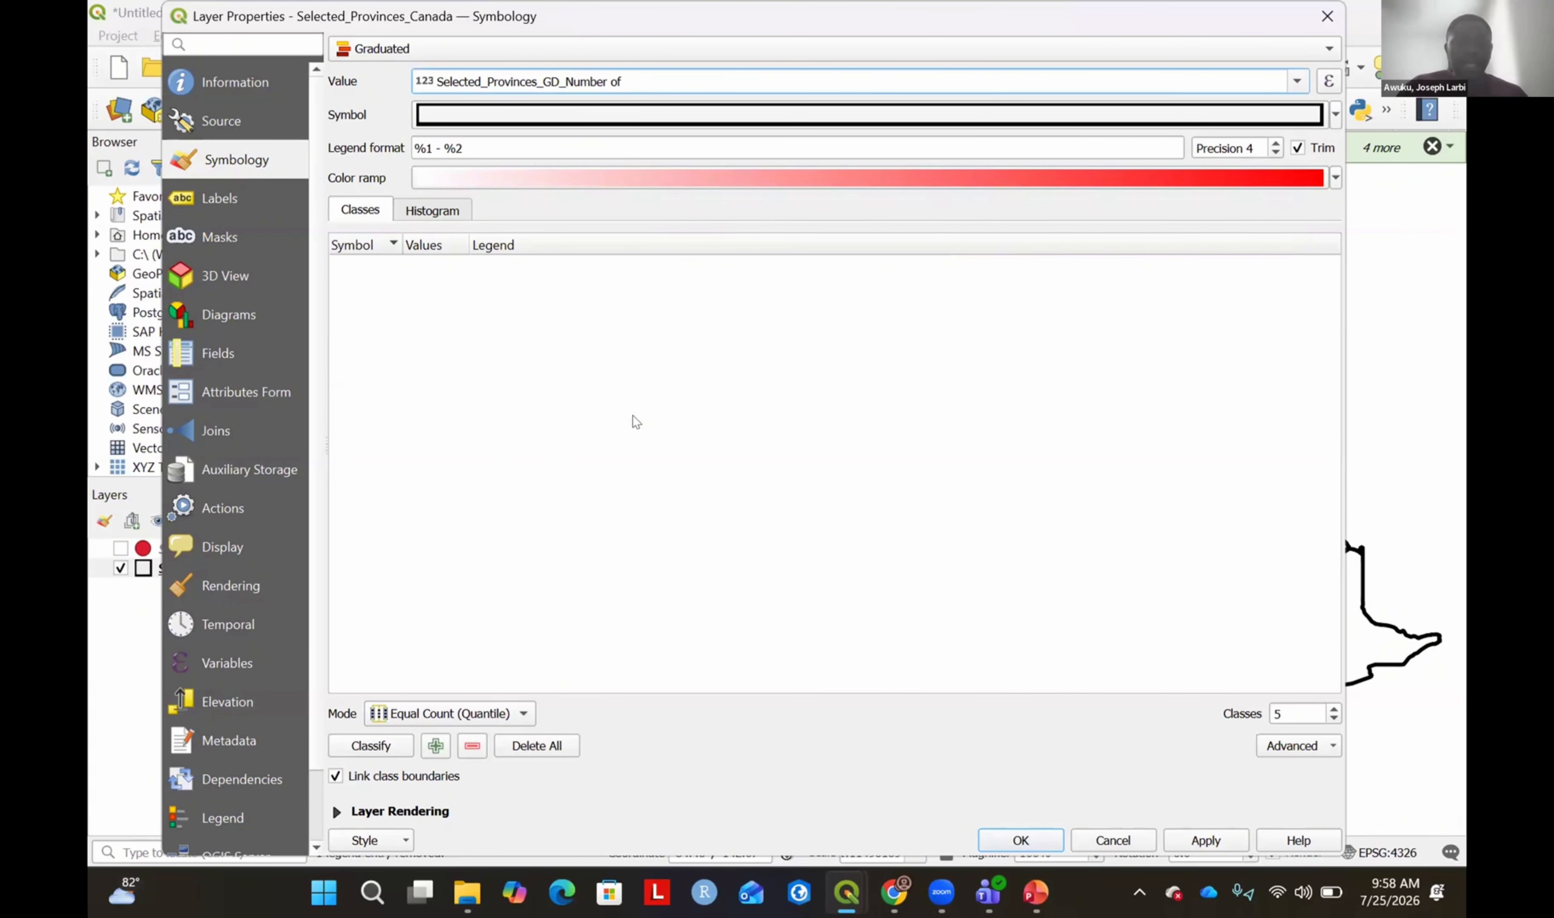
Apply the Spectral color ramp to the graduated symbology and generate 5 classes from the value field.
{"action": "left_click", "coordinate": [1333, 115]}
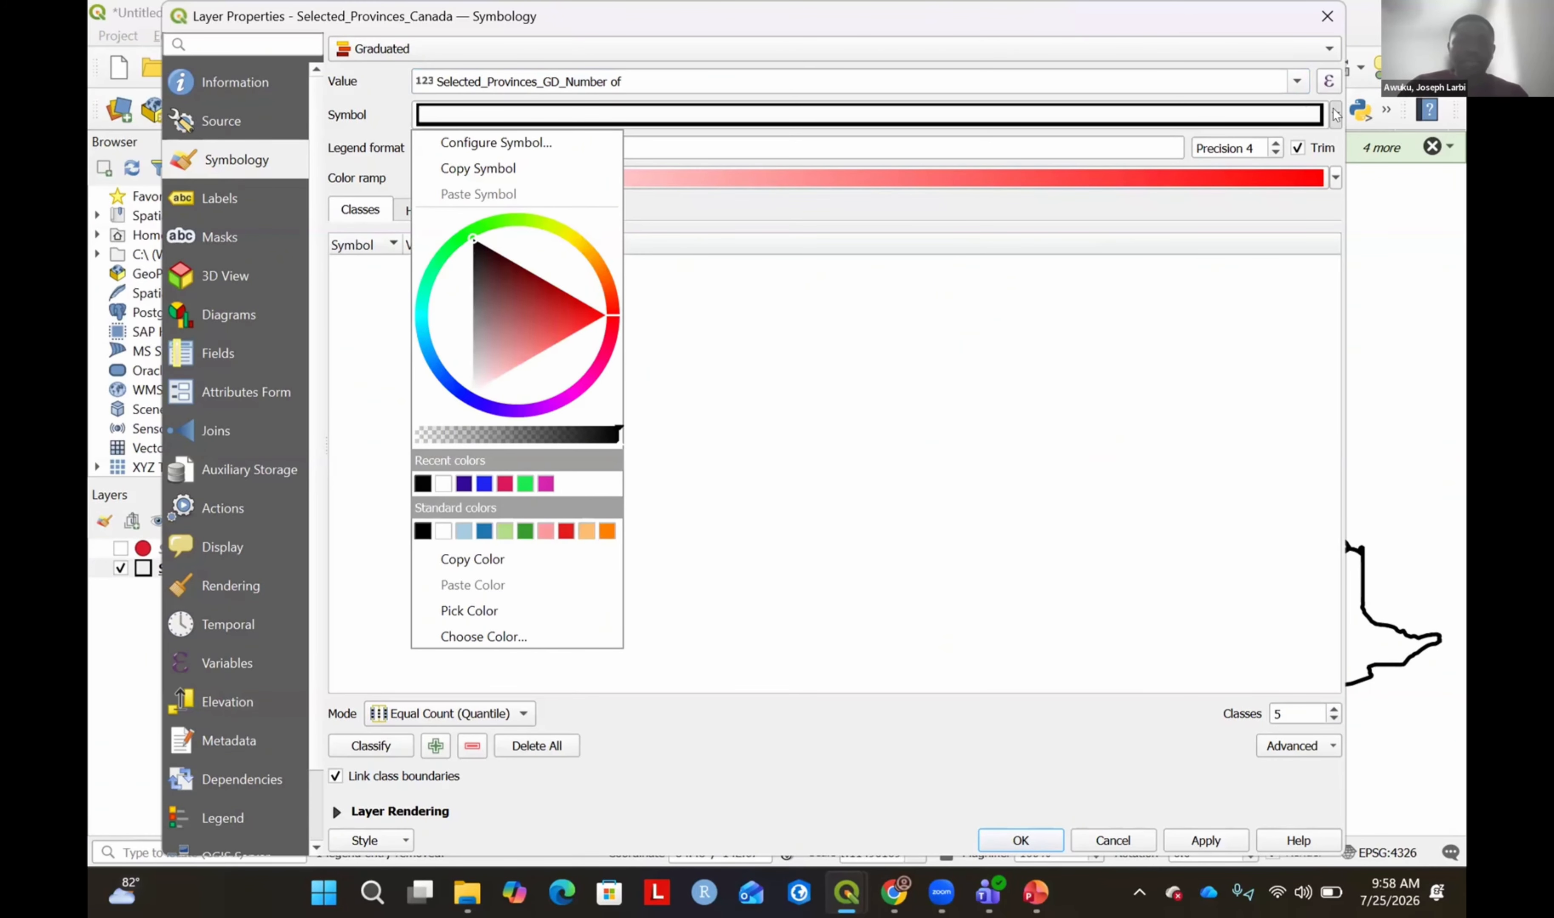
{"action": "left_click", "coordinate": [1328, 202]}
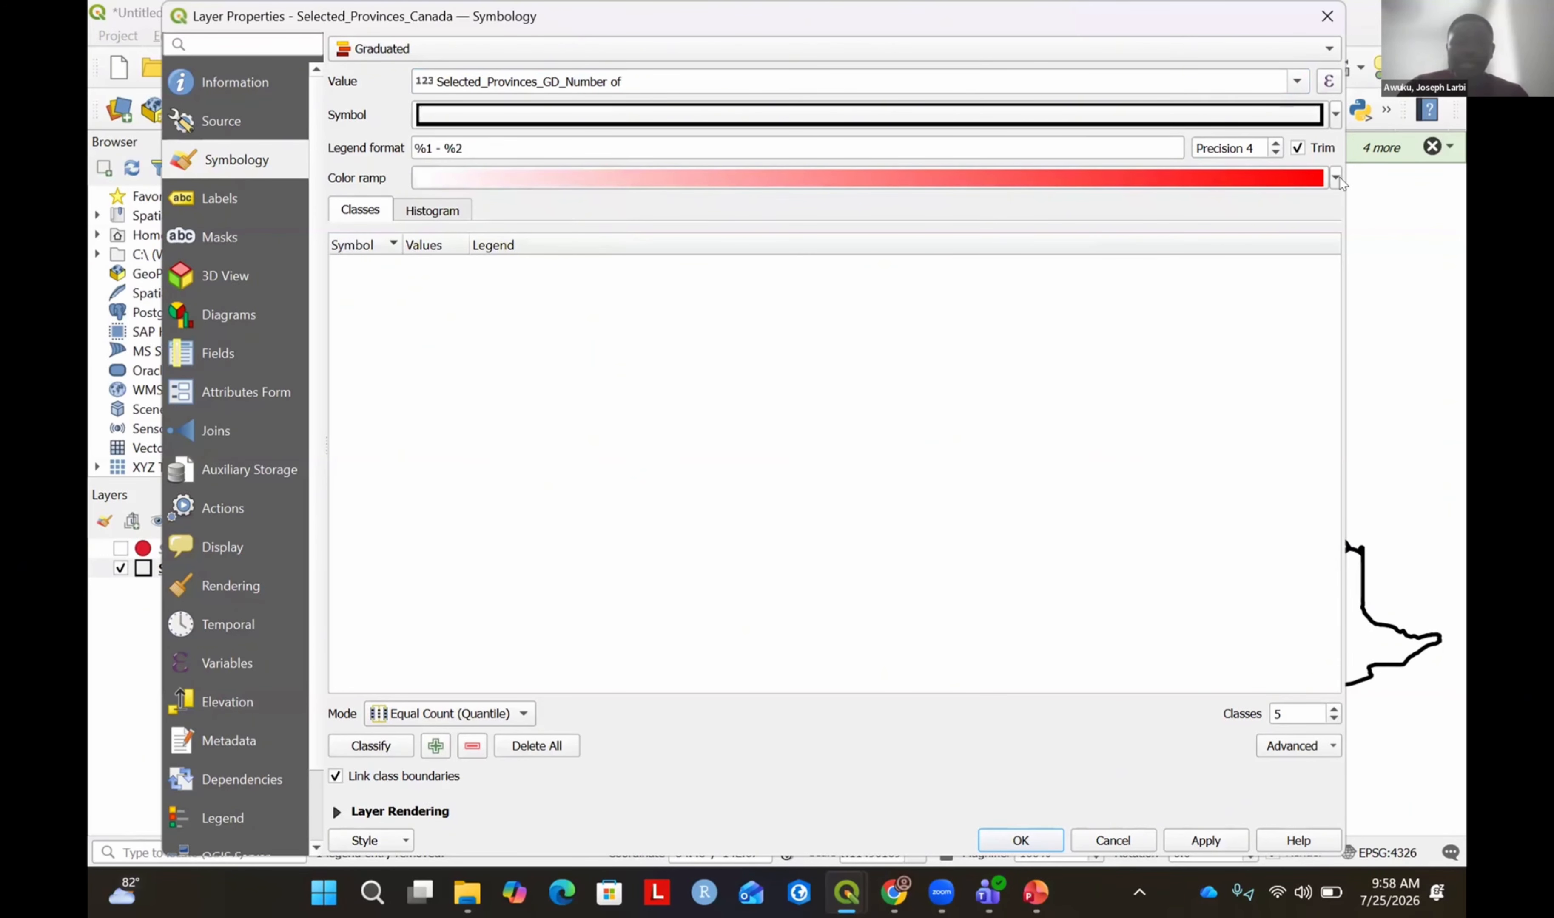
{"action": "left_click", "coordinate": [1335, 177]}
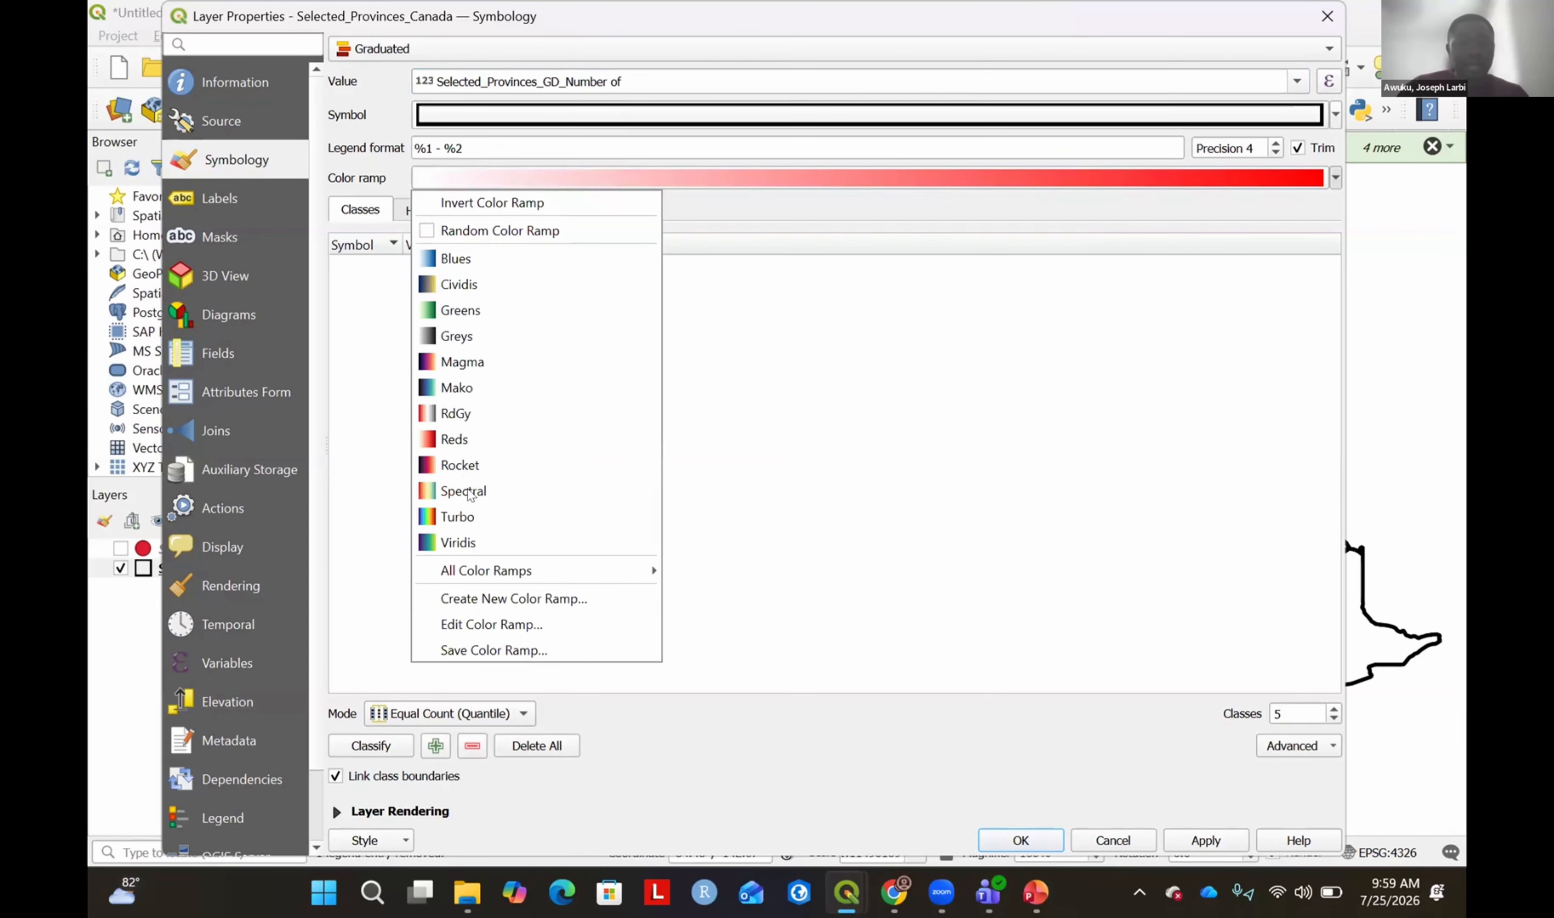
{"action": "left_click", "coordinate": [468, 490]}
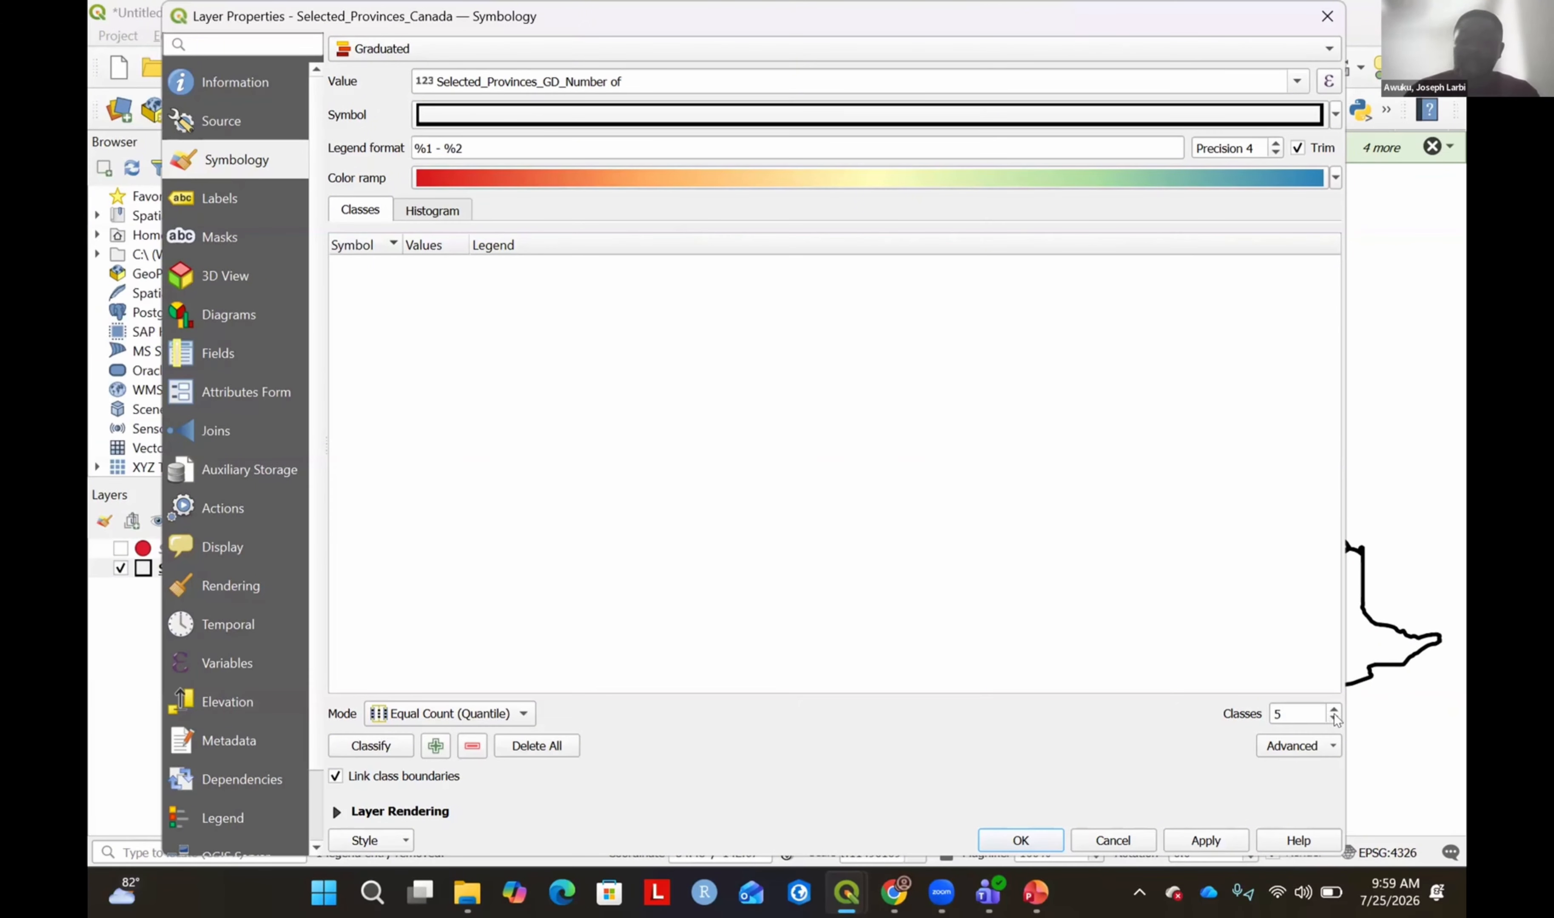
{"action": "left_click", "coordinate": [1334, 711]}
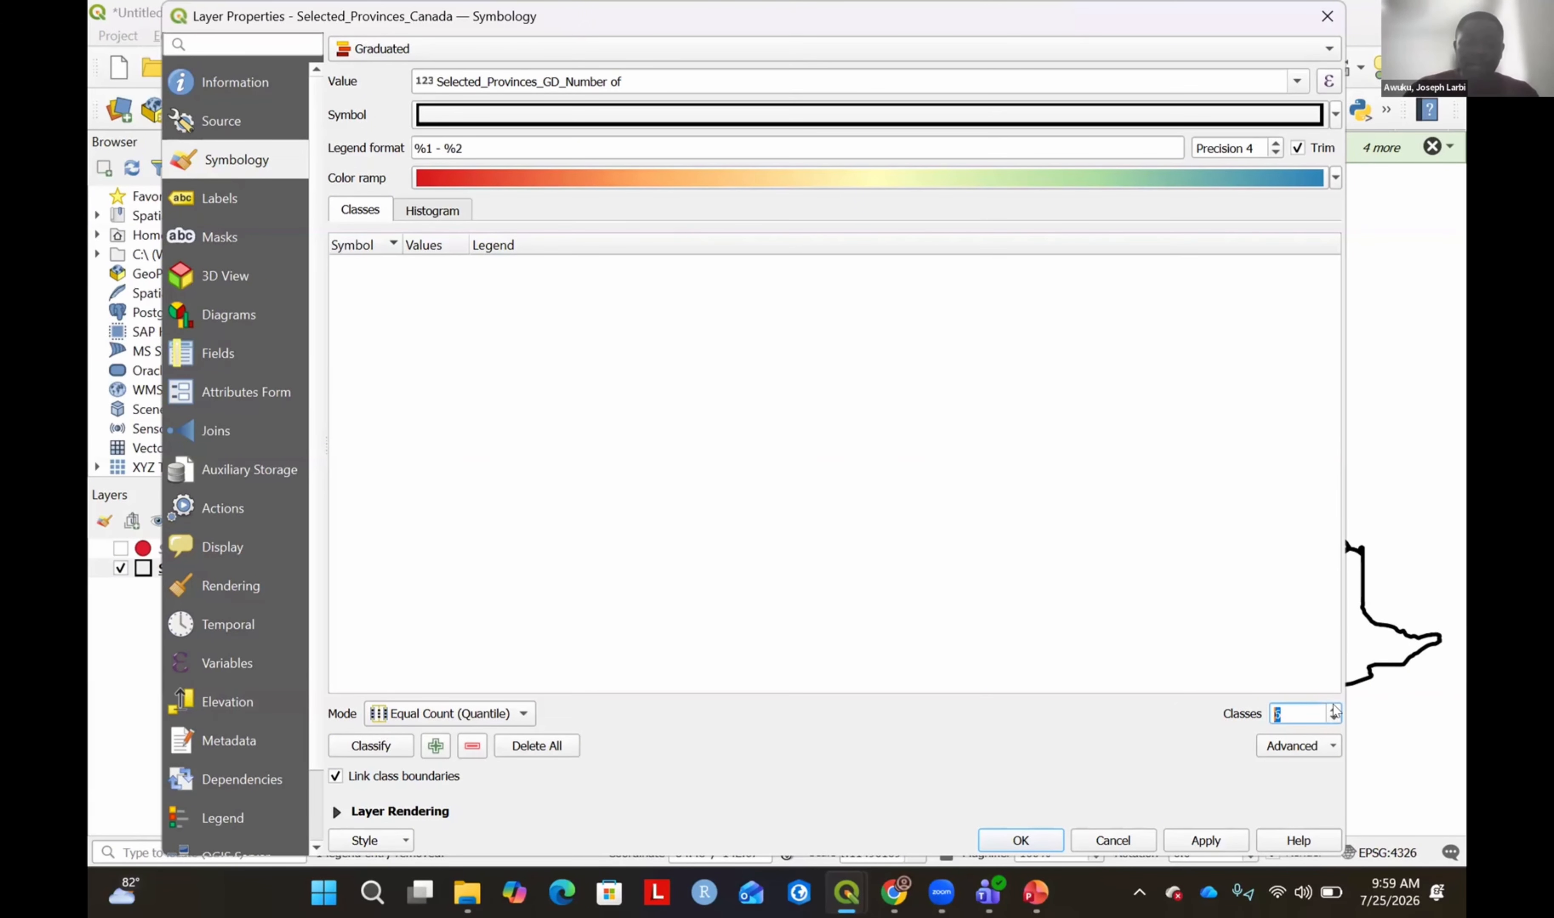
{"action": "left_click", "coordinate": [1333, 711]}
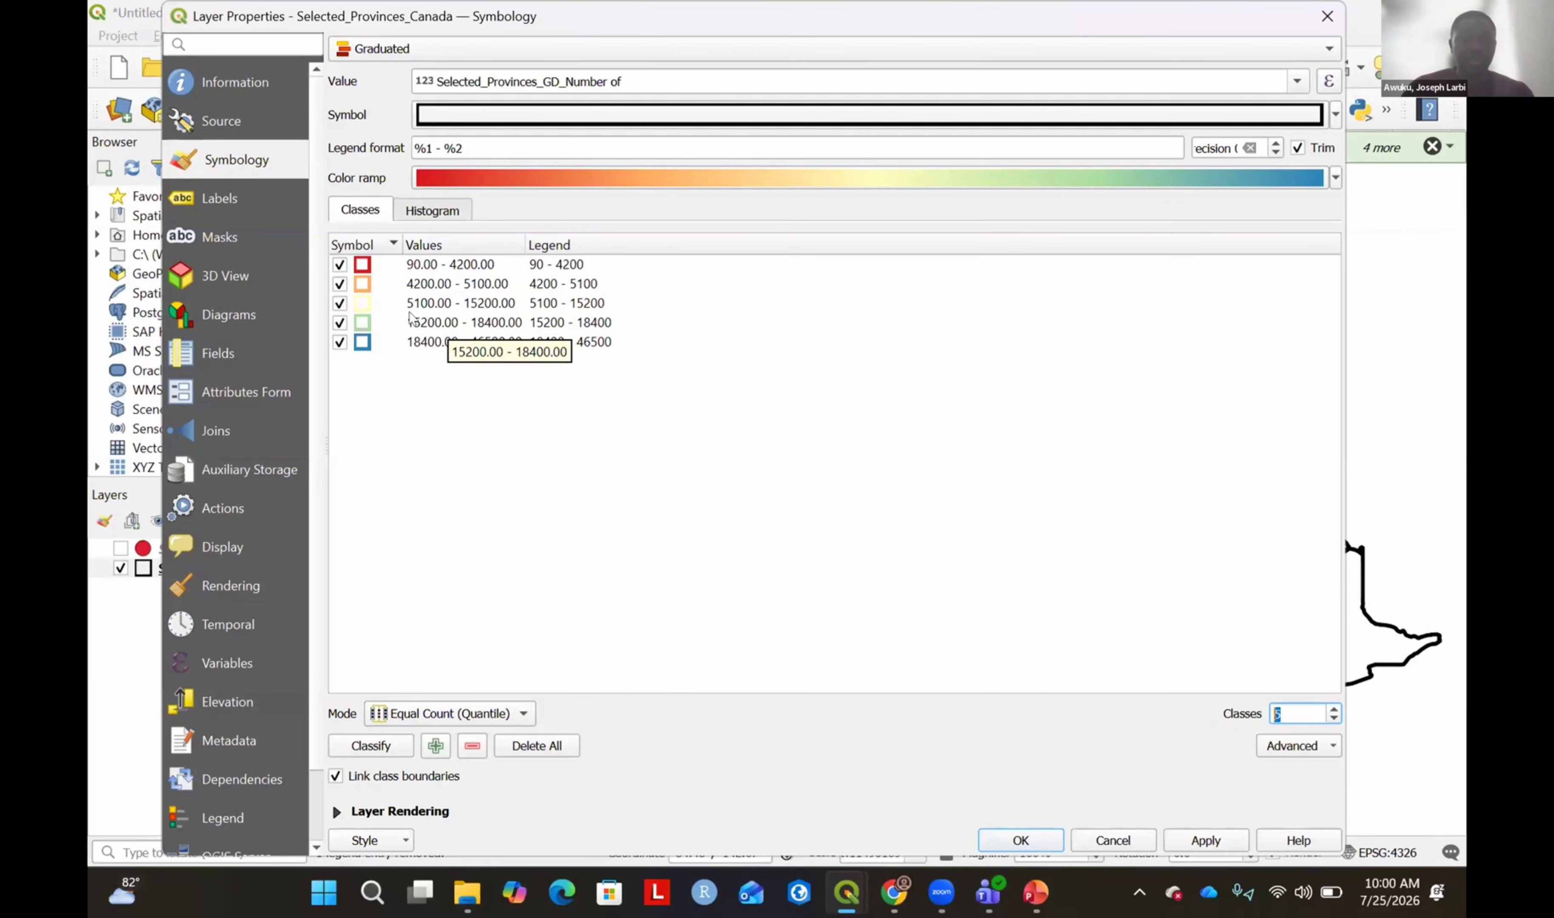
Change the symbol of the 90 - 4200 class to the simple blue fill preset.
{"action": "left_click", "coordinate": [356, 263]}
{"action": "double_click", "coordinate": [356, 263]}
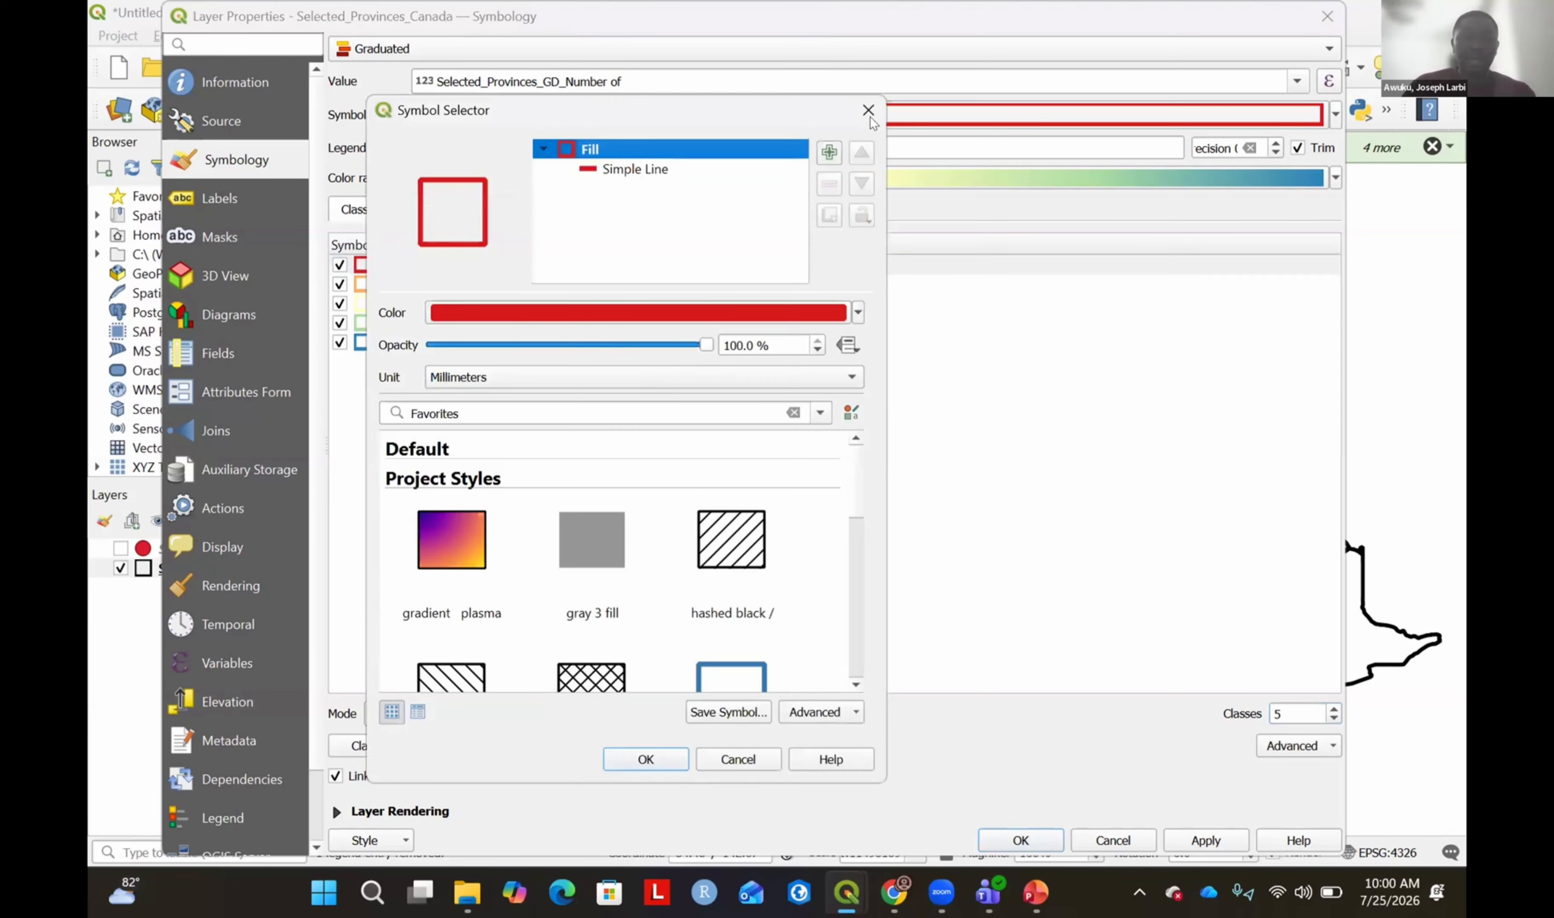
{"action": "left_click", "coordinate": [868, 112]}
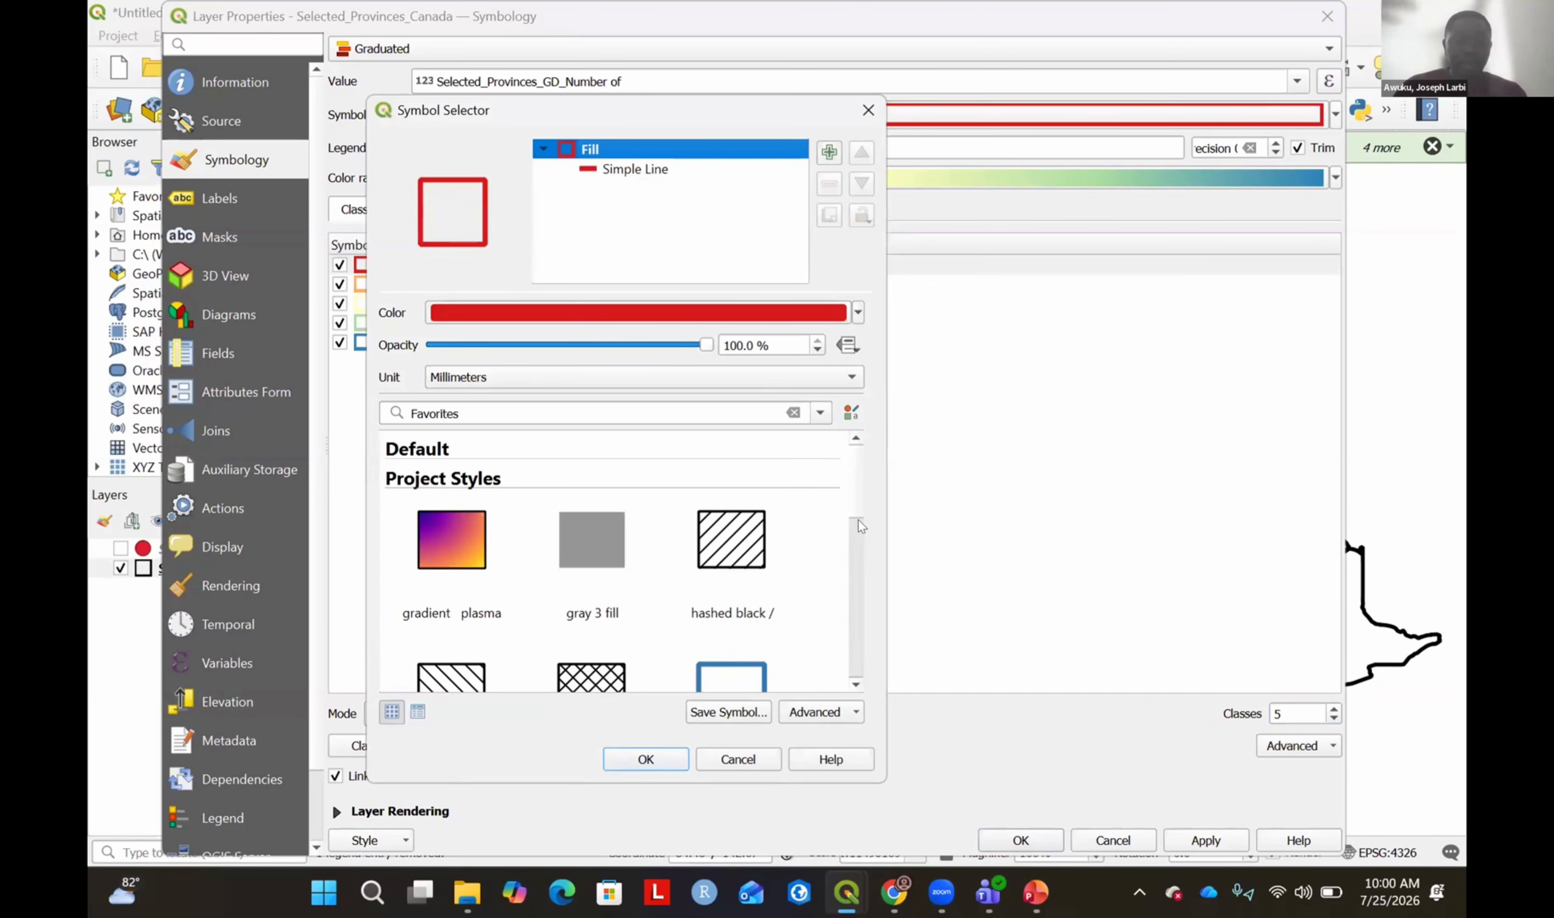
{"action": "scroll", "coordinate": [874, 588], "scroll_direction": "down", "scroll_amount": 5}
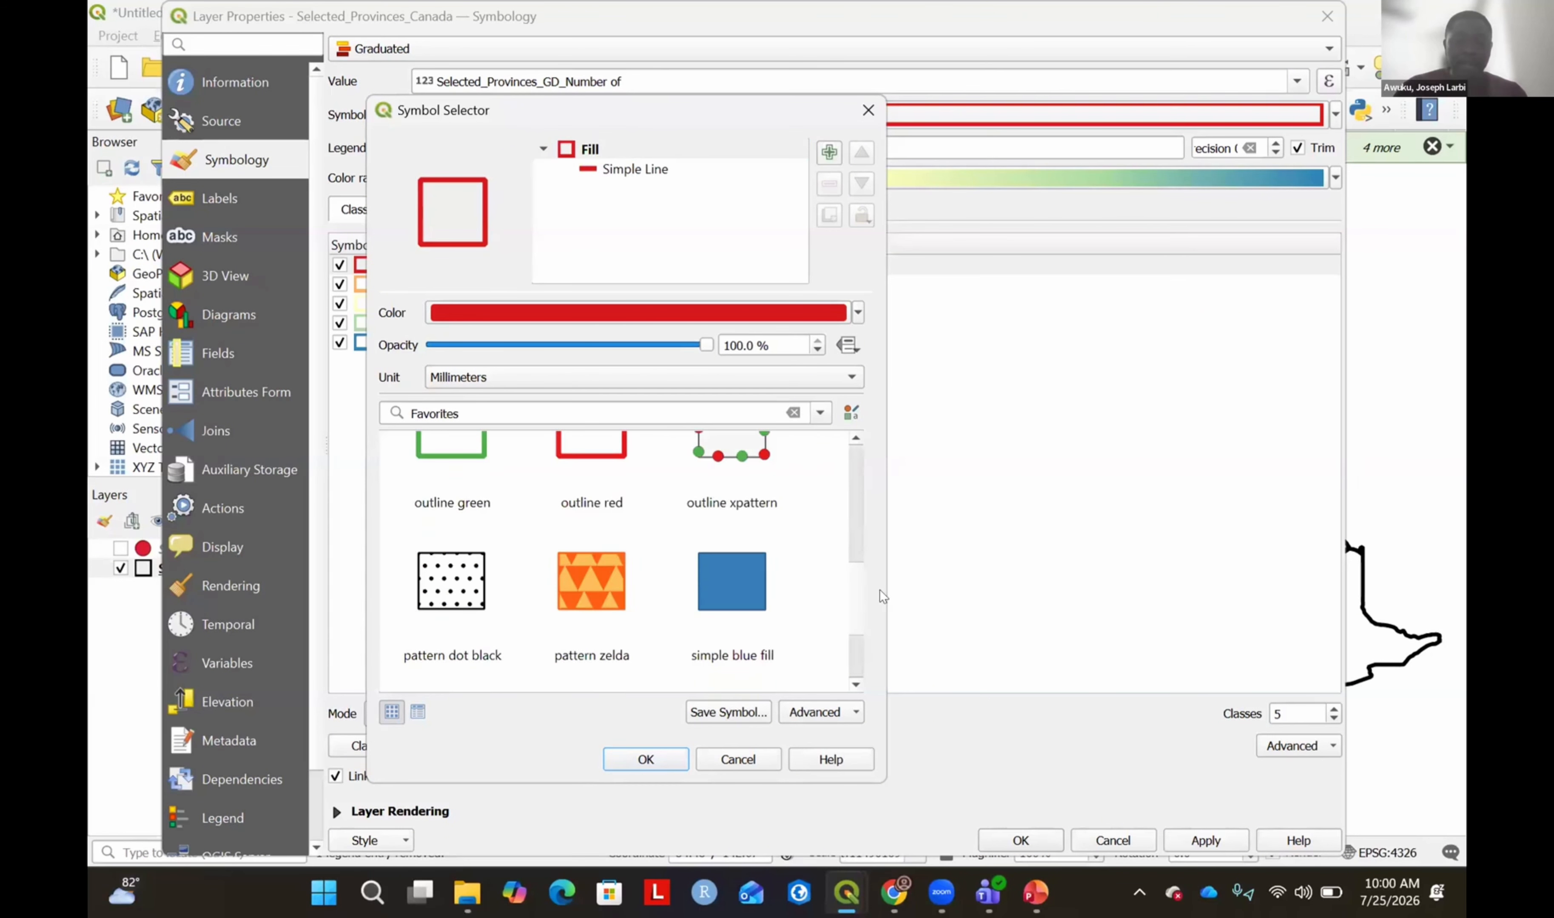
{"action": "left_click", "coordinate": [722, 553]}
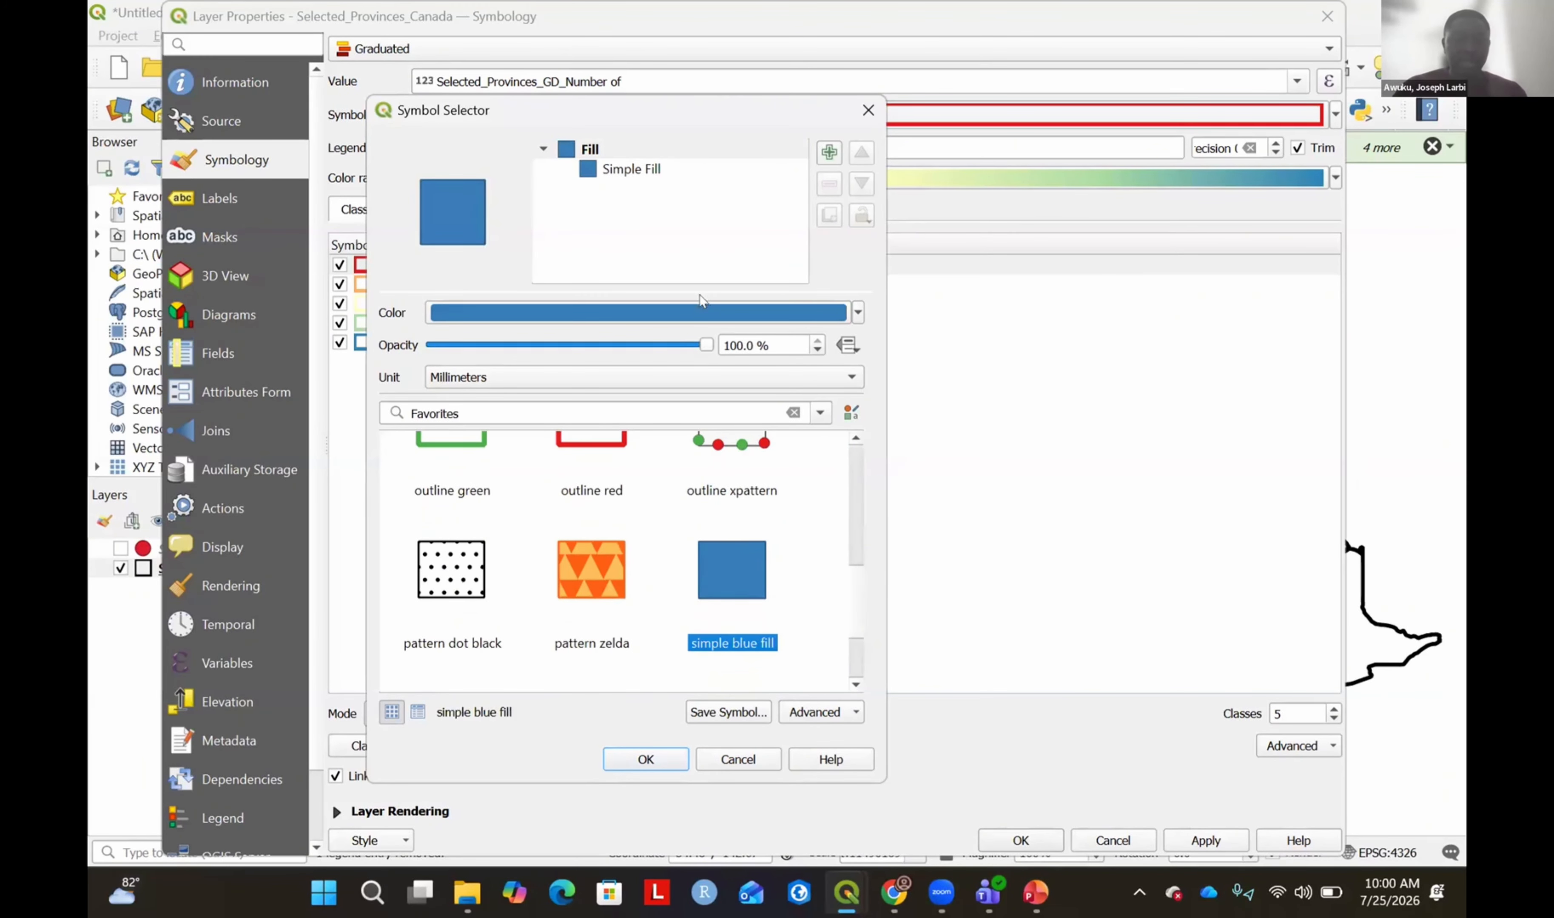
Set the opacity of the 90 - 4200 class symbol to 30% and accept the symbol.
{"action": "left_click_drag", "start_coordinate": [704, 345], "coordinate": [612, 419]}
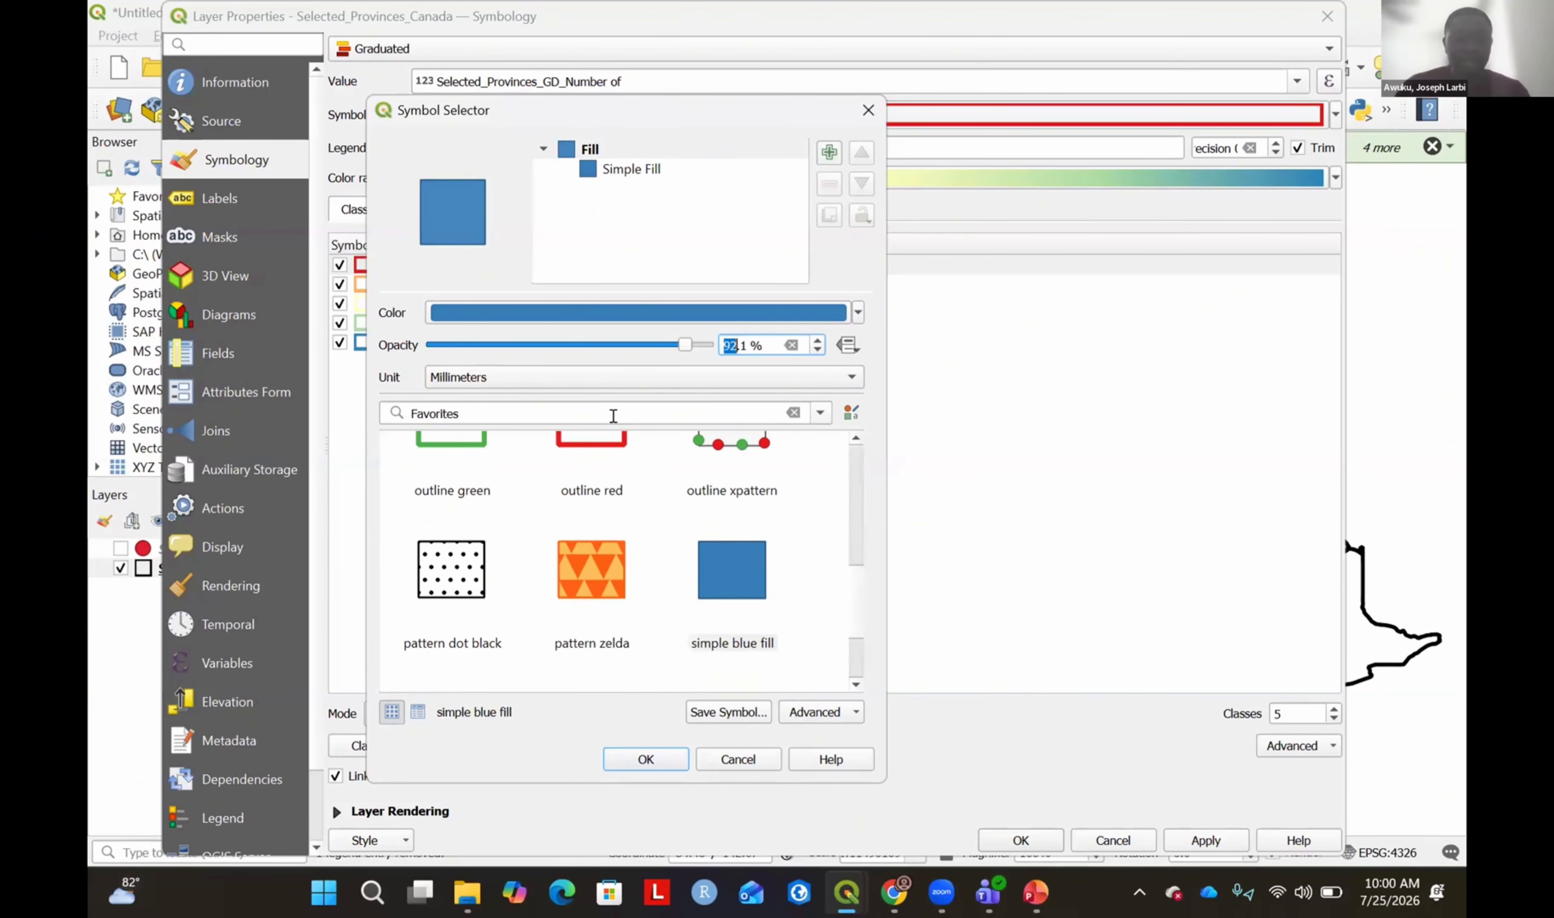
{"action": "type", "text": "50"}
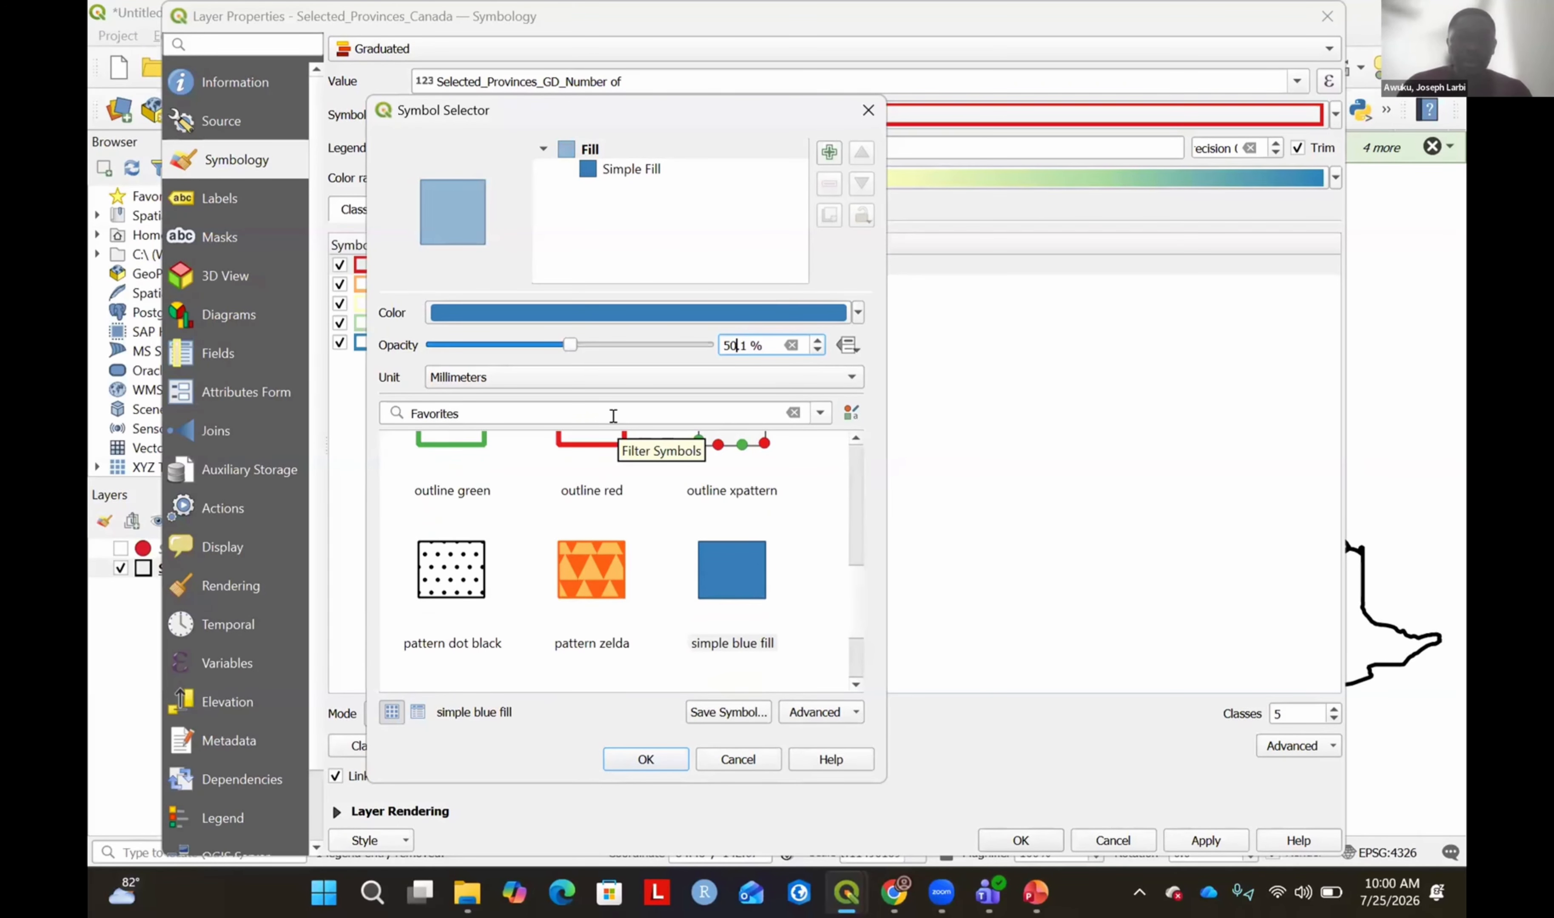
{"action": "key", "text": "BackSpace"}
{"action": "key", "text": "BackSpace"}
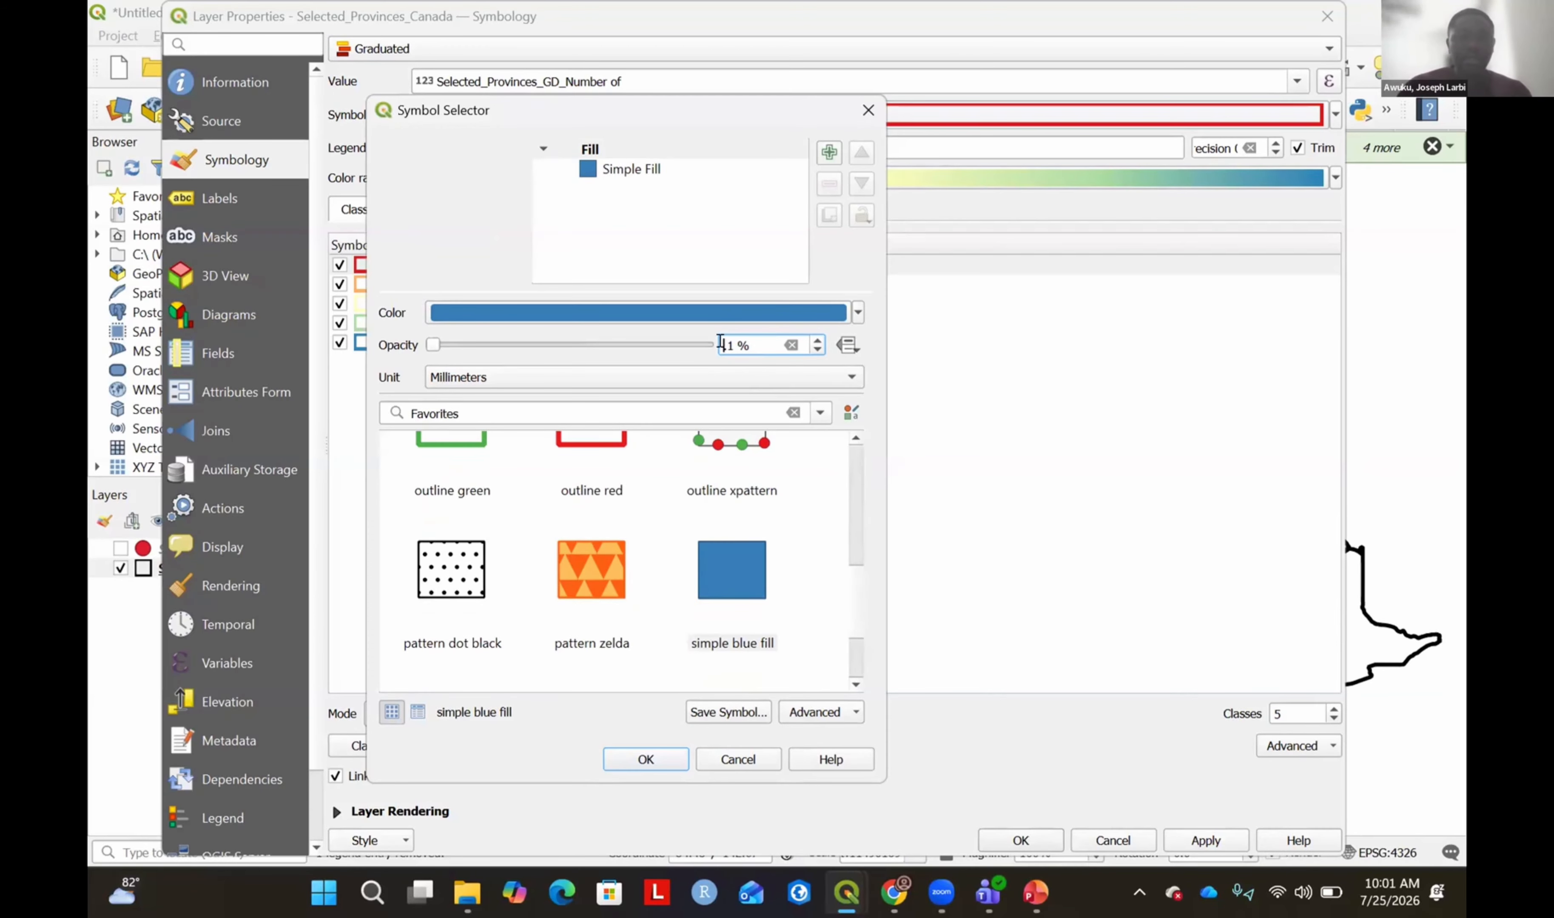
{"action": "type", "text": "0."}
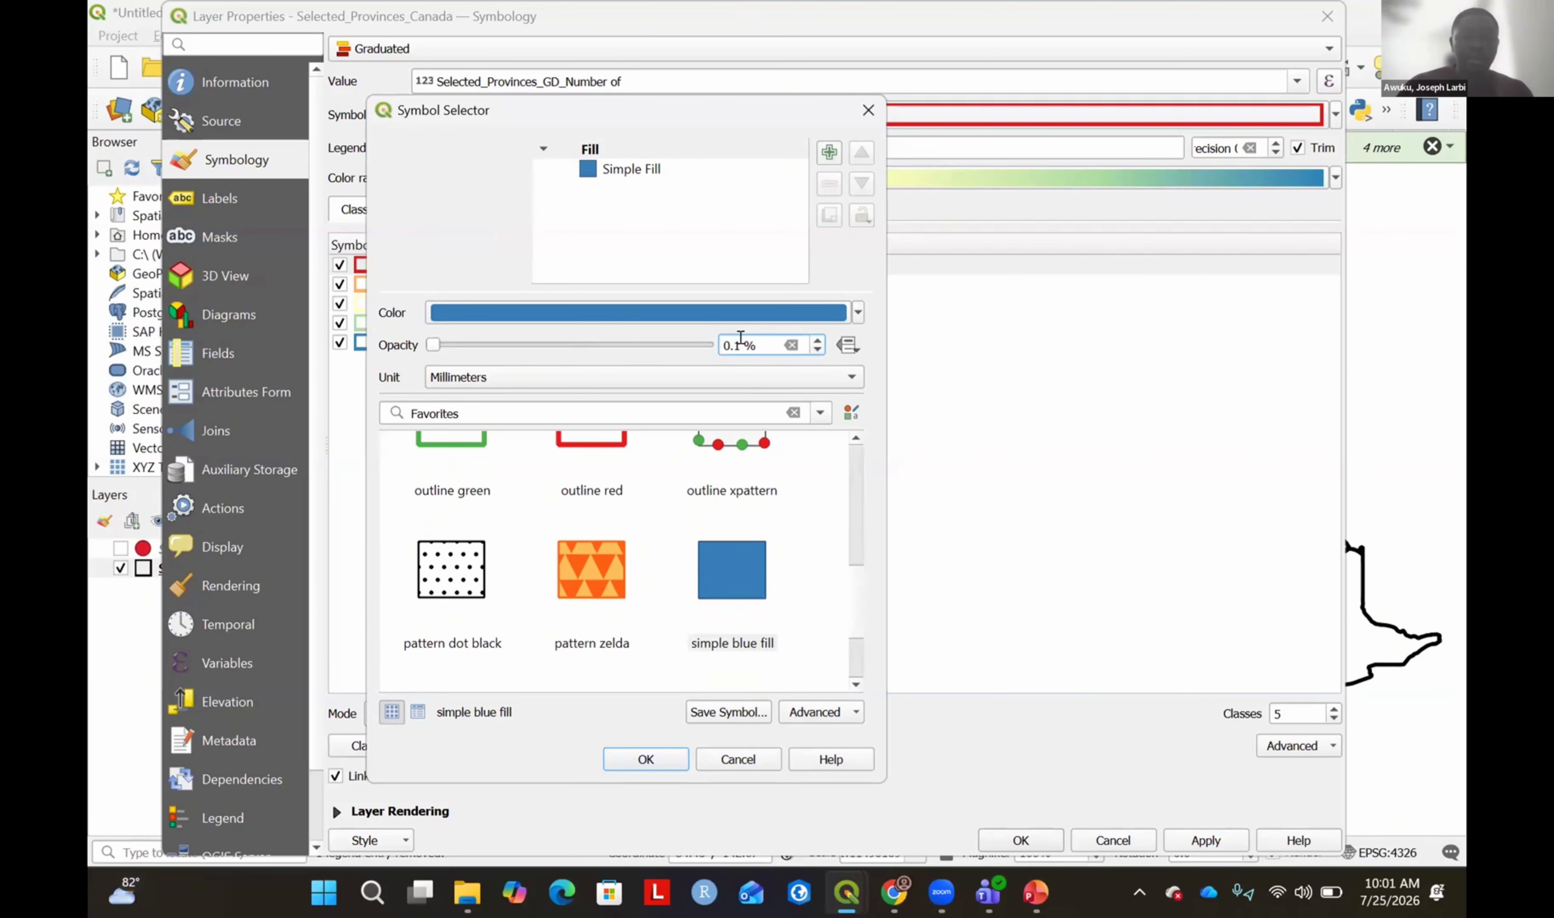
{"action": "left_click_drag", "start_coordinate": [758, 344], "coordinate": [708, 338]}
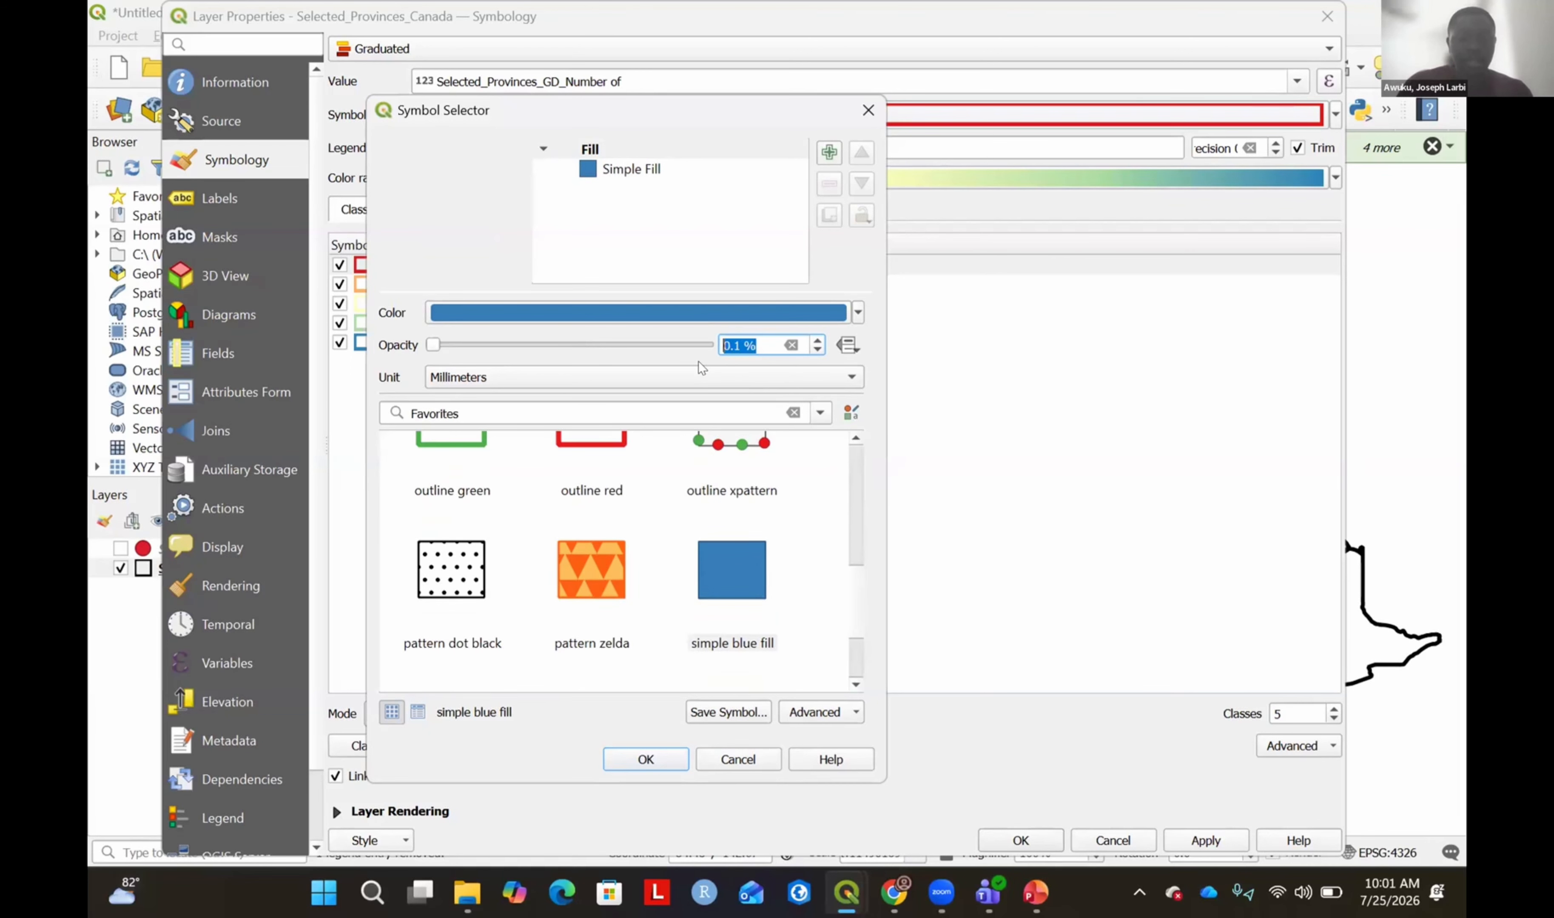
{"action": "type", "text": "30"}
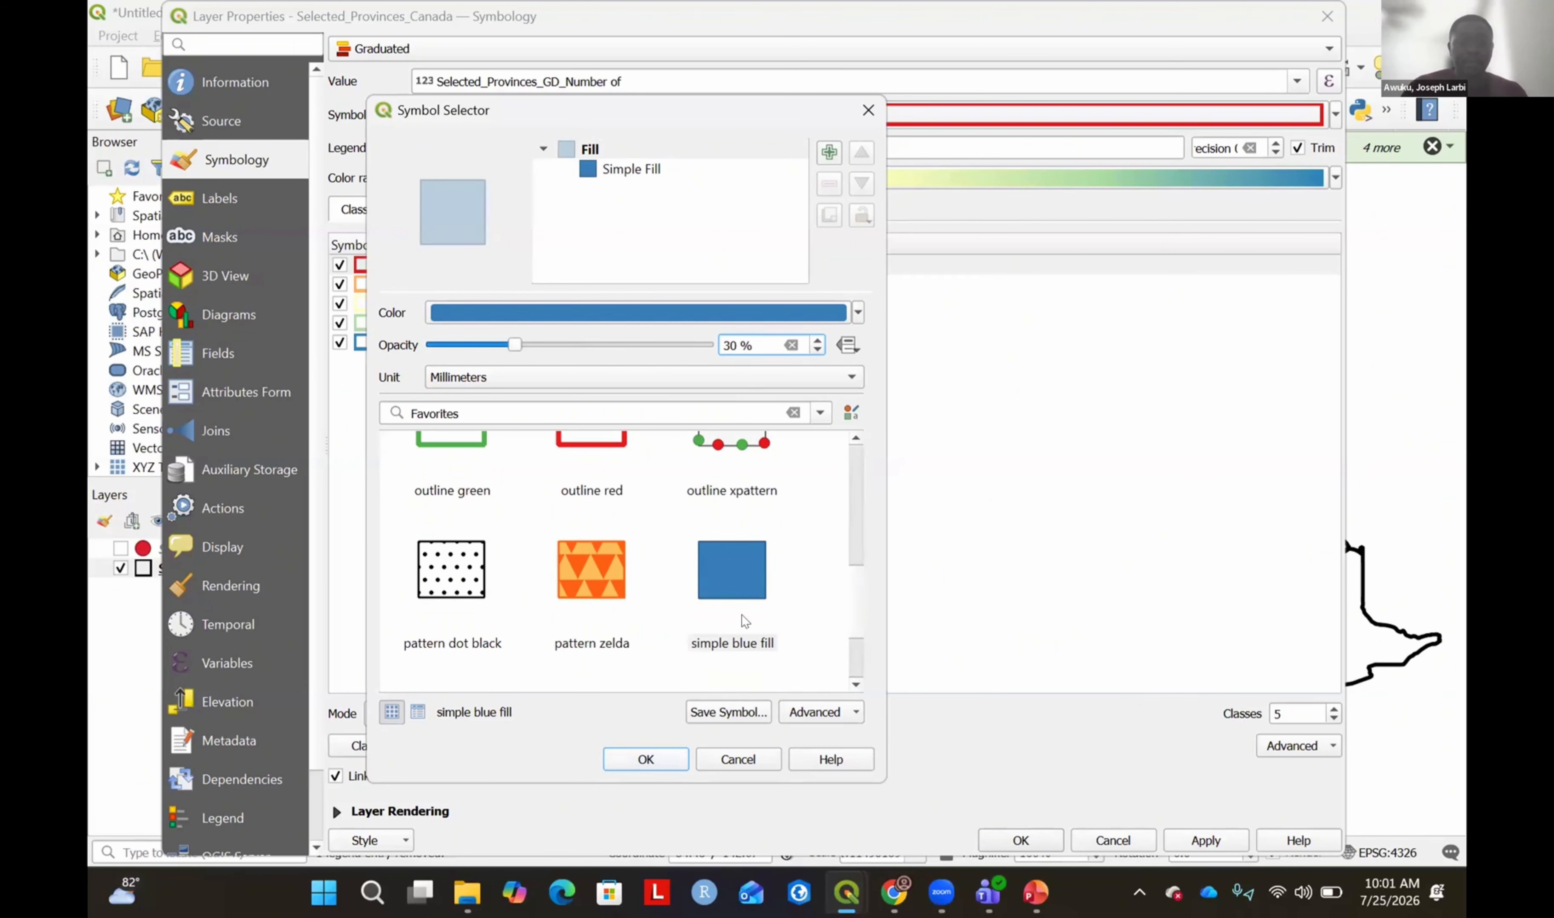
{"action": "key", "text": "Return"}
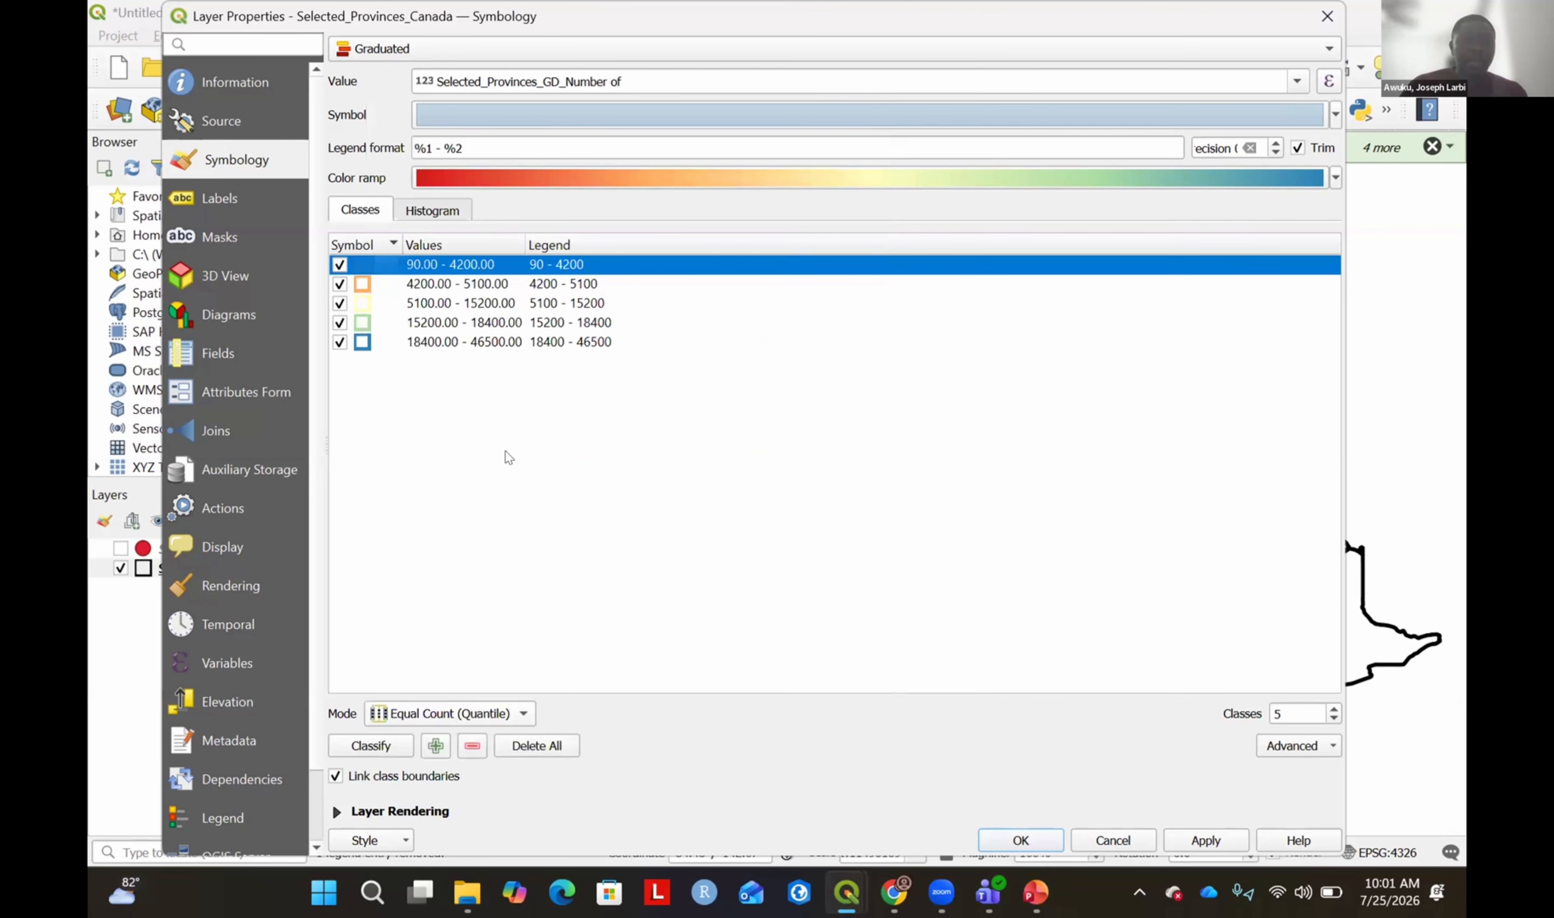
Reopen the blue symbol of the 90 - 4200 class and set its opacity to 80%.
{"action": "left_click", "coordinate": [364, 261]}
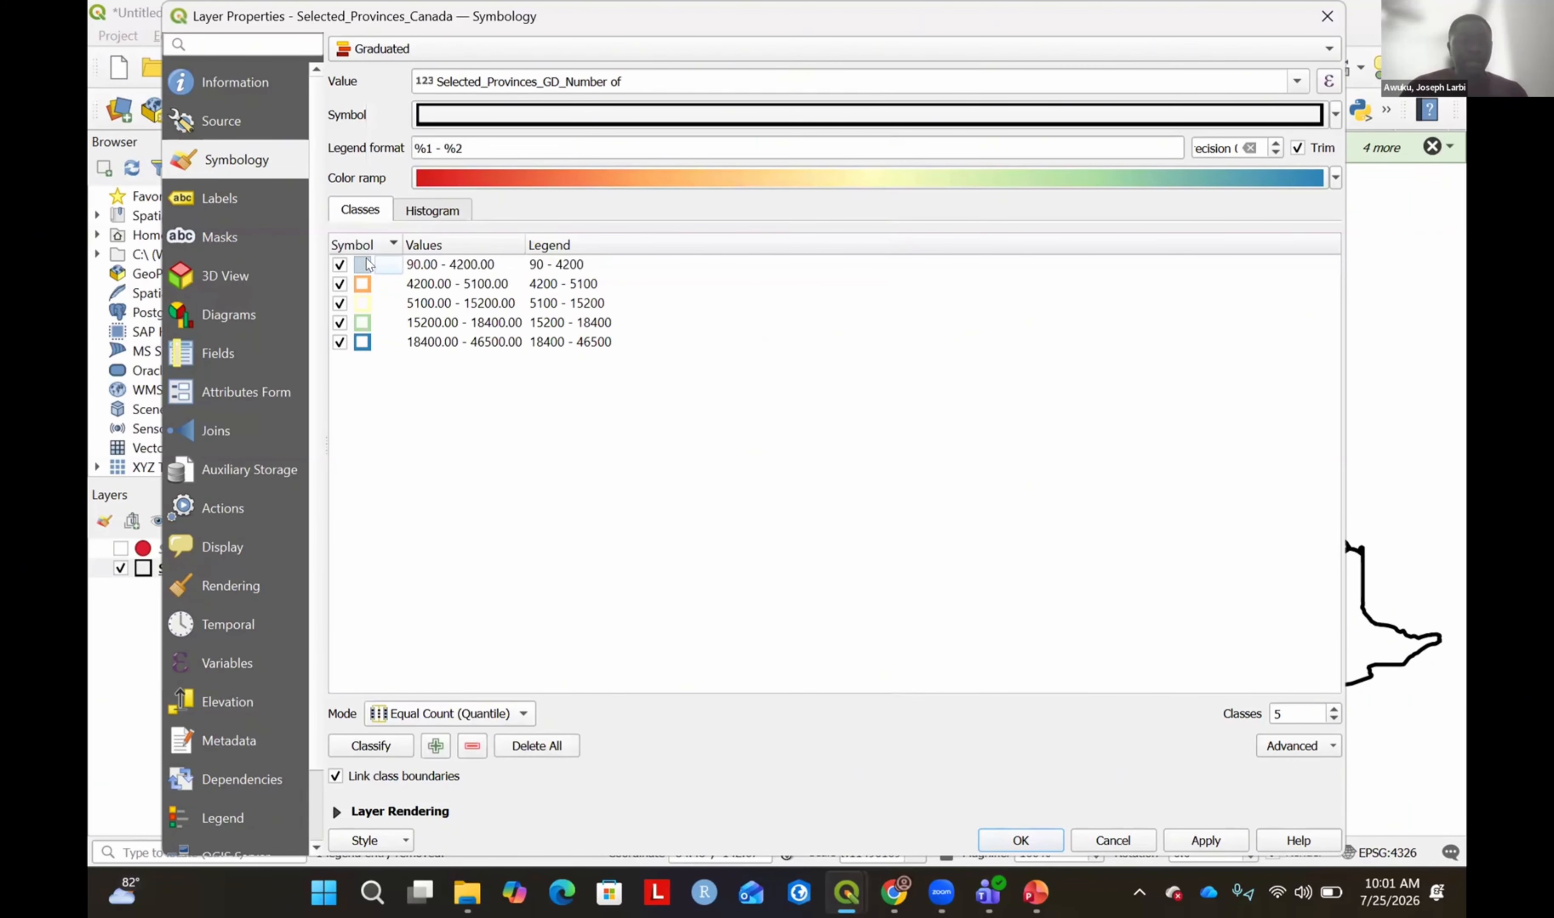
{"action": "double_click", "coordinate": [363, 265]}
{"action": "left_click_drag", "start_coordinate": [514, 338], "coordinate": [652, 372]}
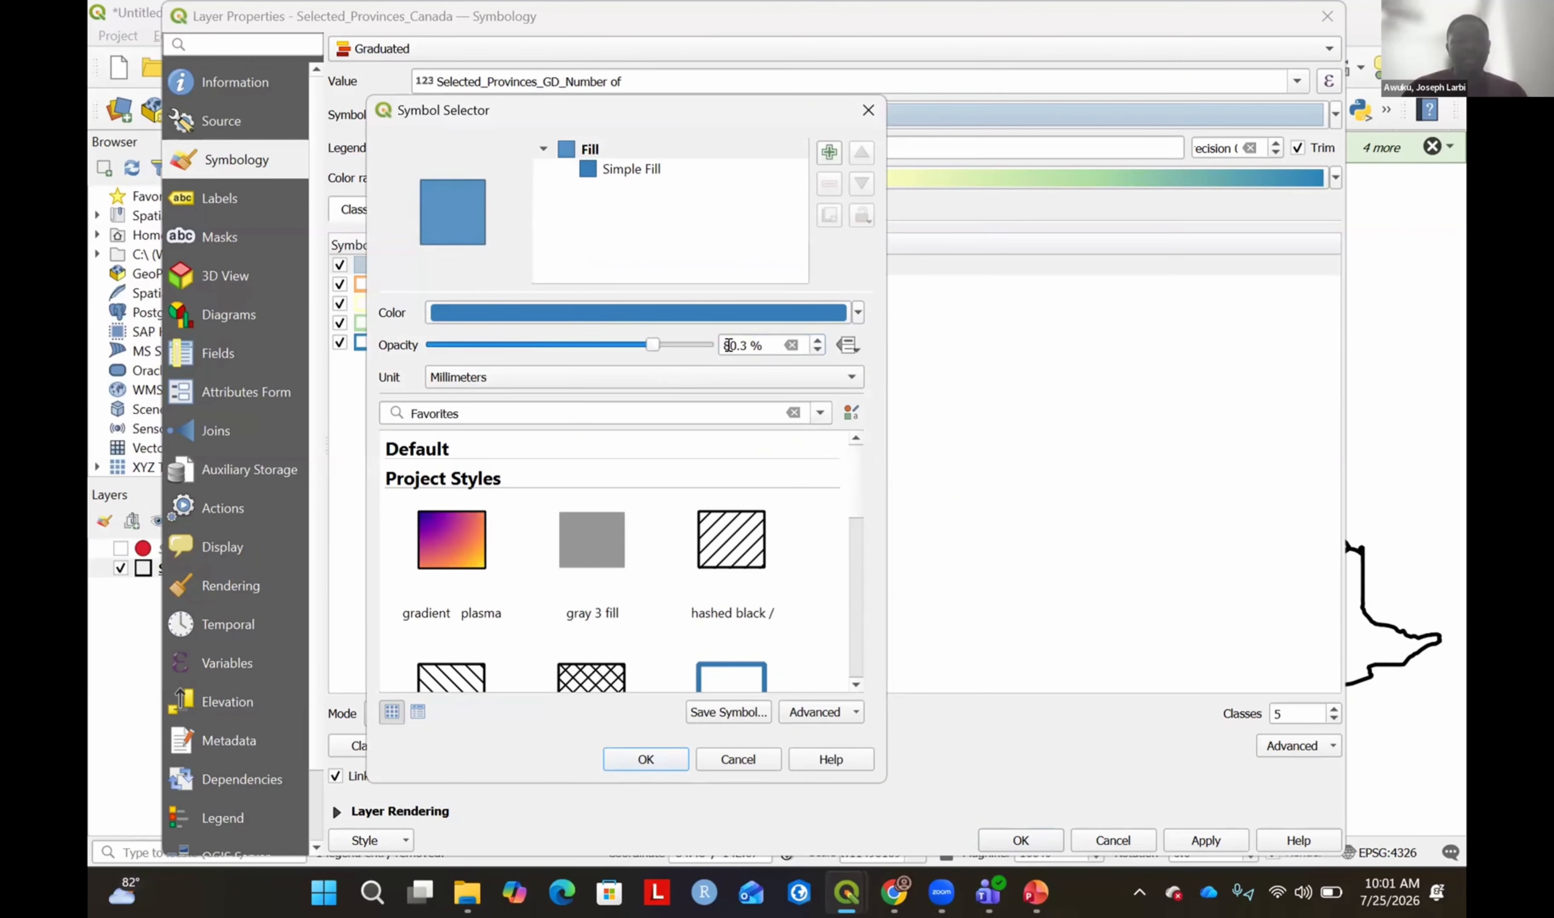
{"action": "left_click_drag", "start_coordinate": [736, 349], "coordinate": [717, 350]}
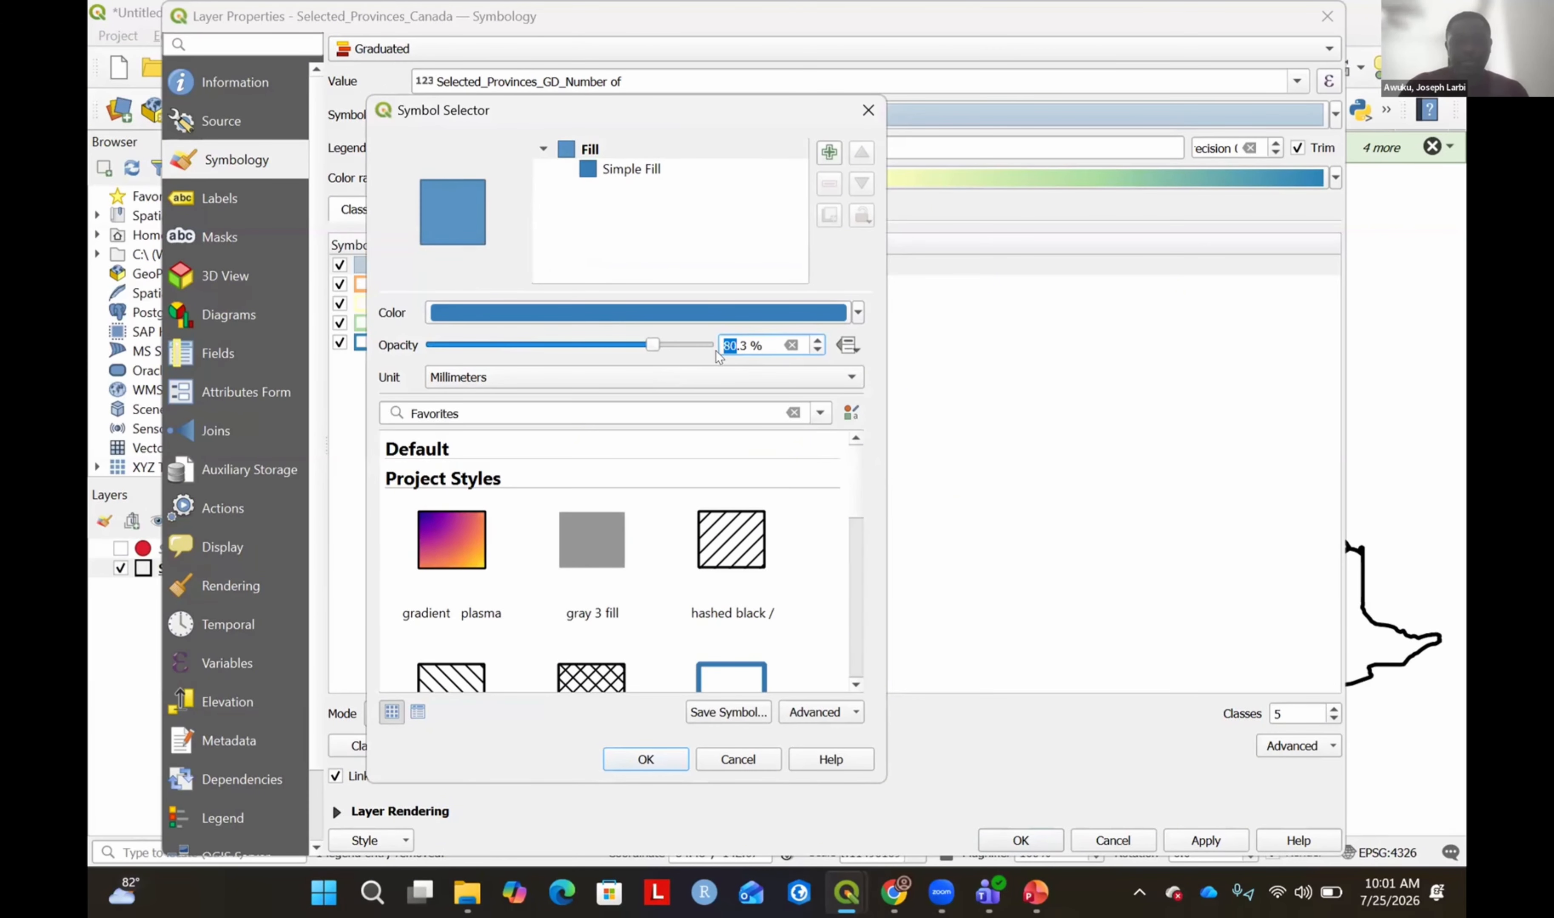
{"action": "key", "text": "Delete"}
{"action": "key", "text": "Delete"}
{"action": "key", "text": "Delete"}
{"action": "key", "text": "Delete"}
{"action": "type", "text": "8"}
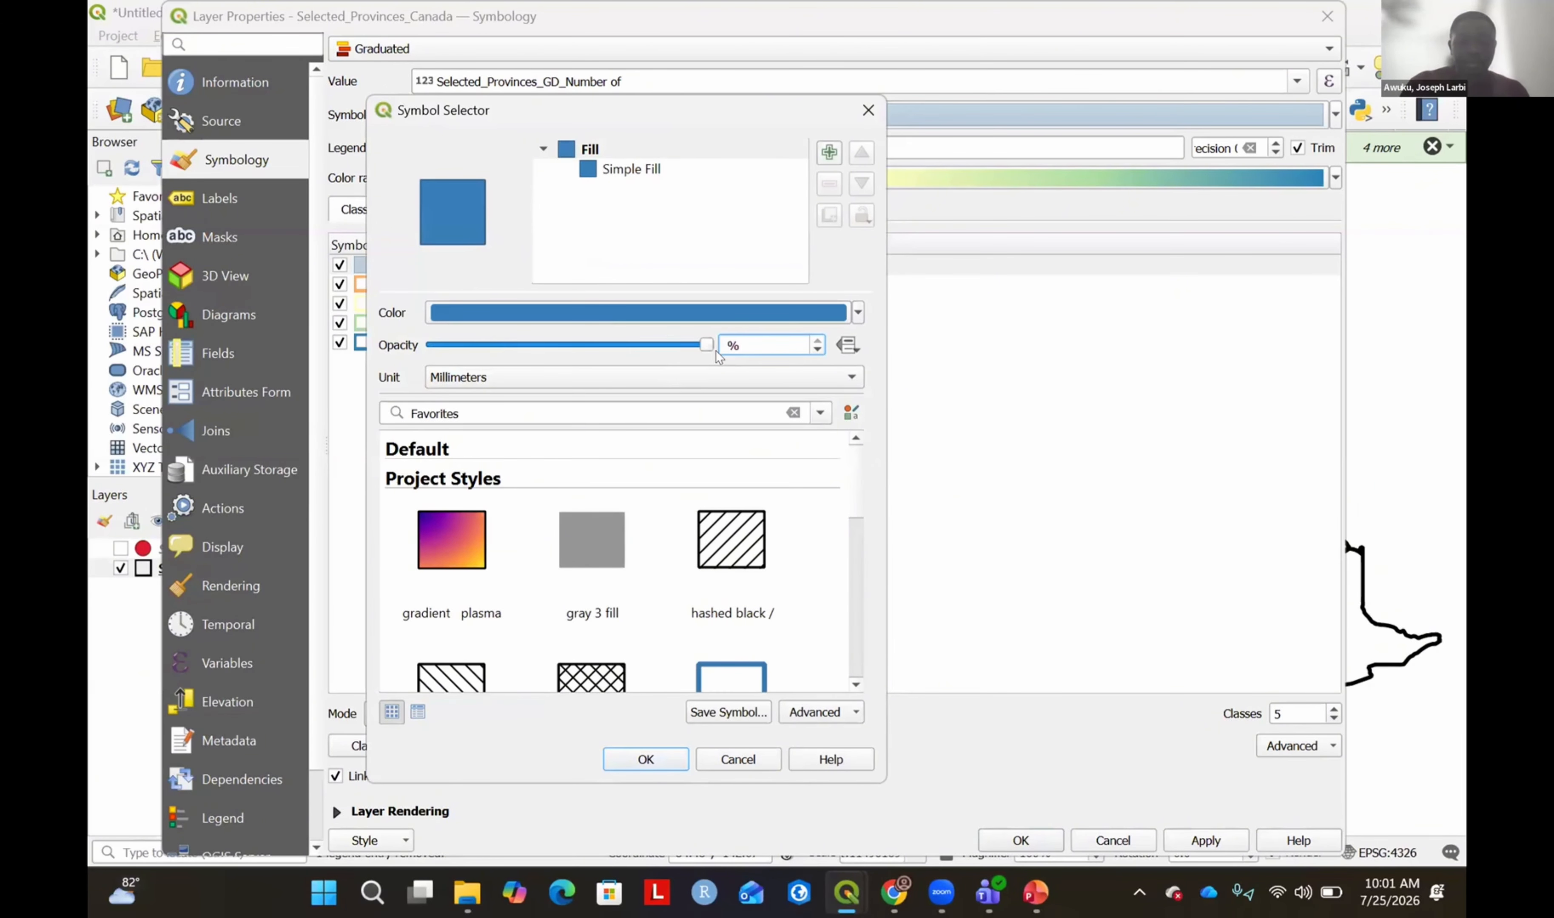
{"action": "type", "text": "0"}
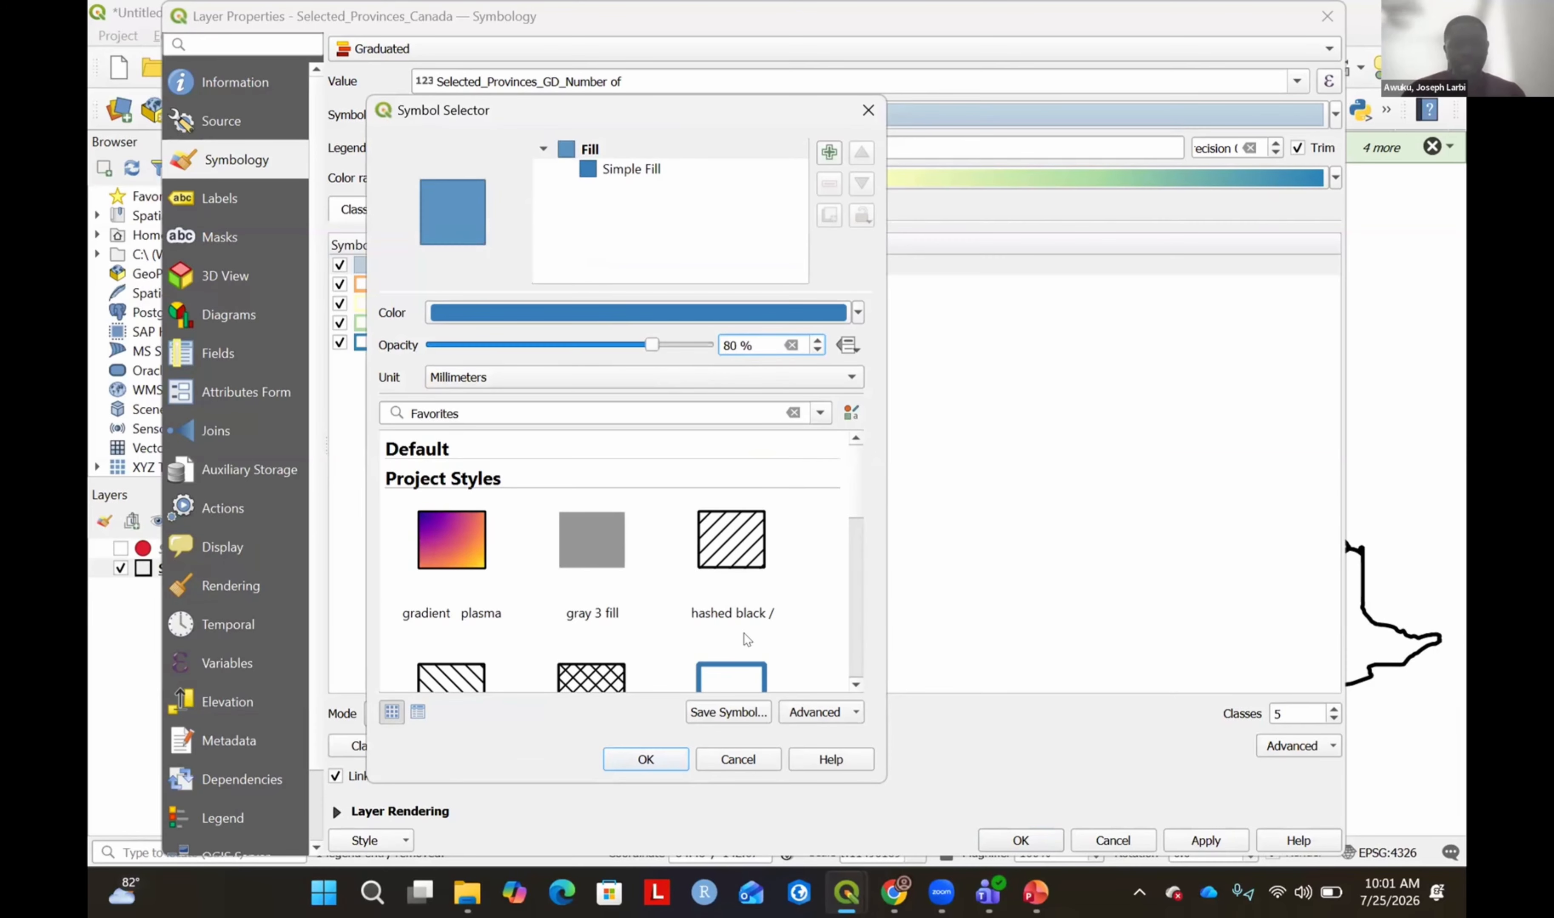
{"action": "key", "text": "Return"}
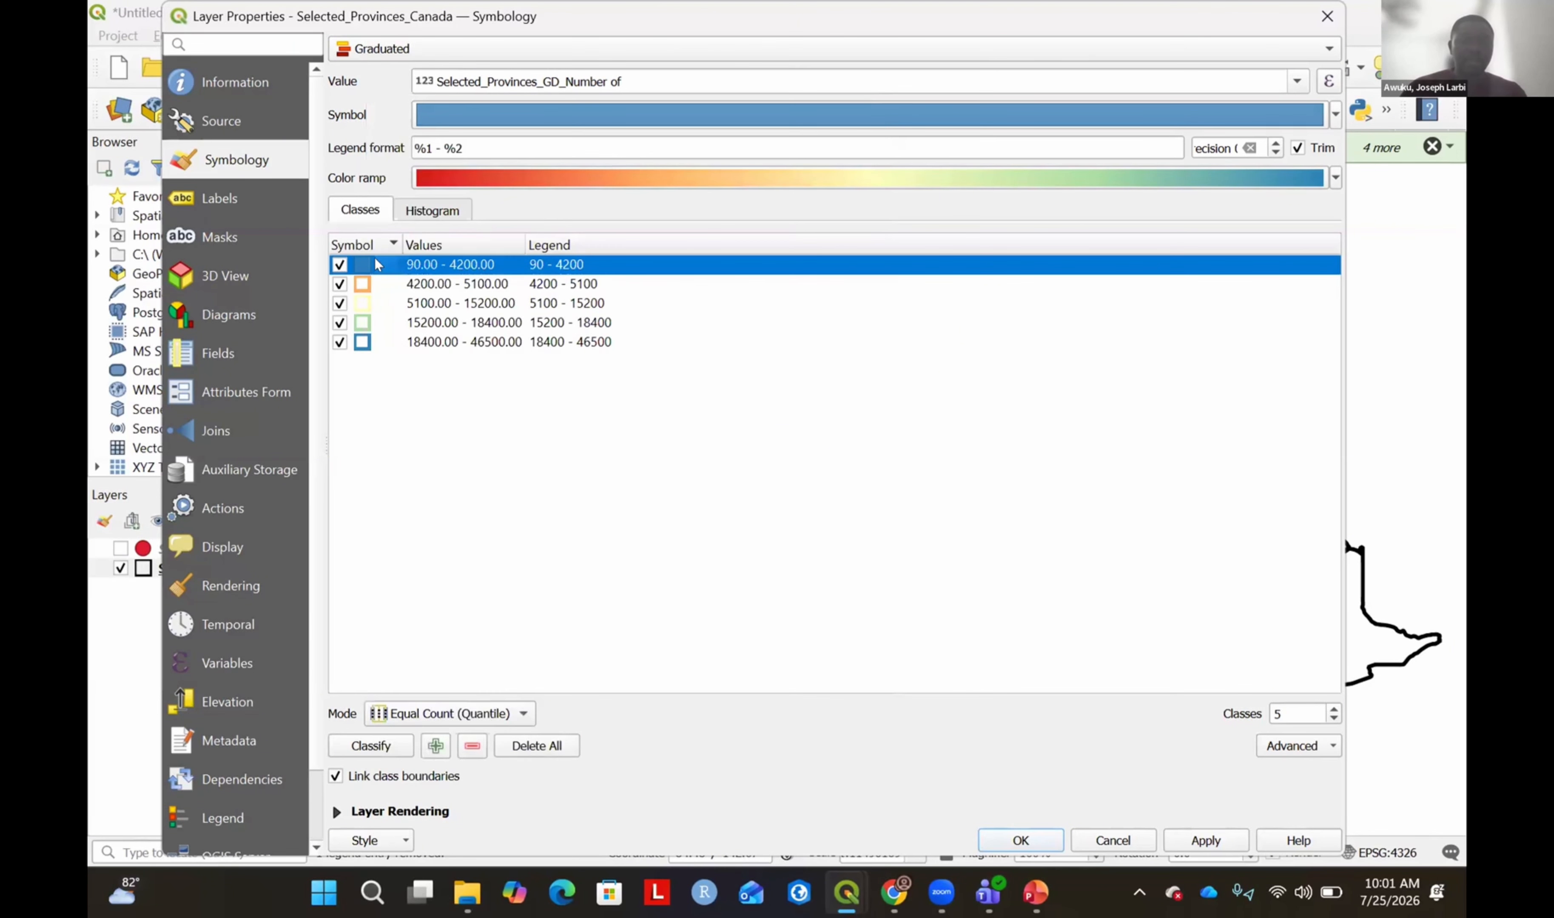
{"action": "left_click", "coordinate": [421, 265]}
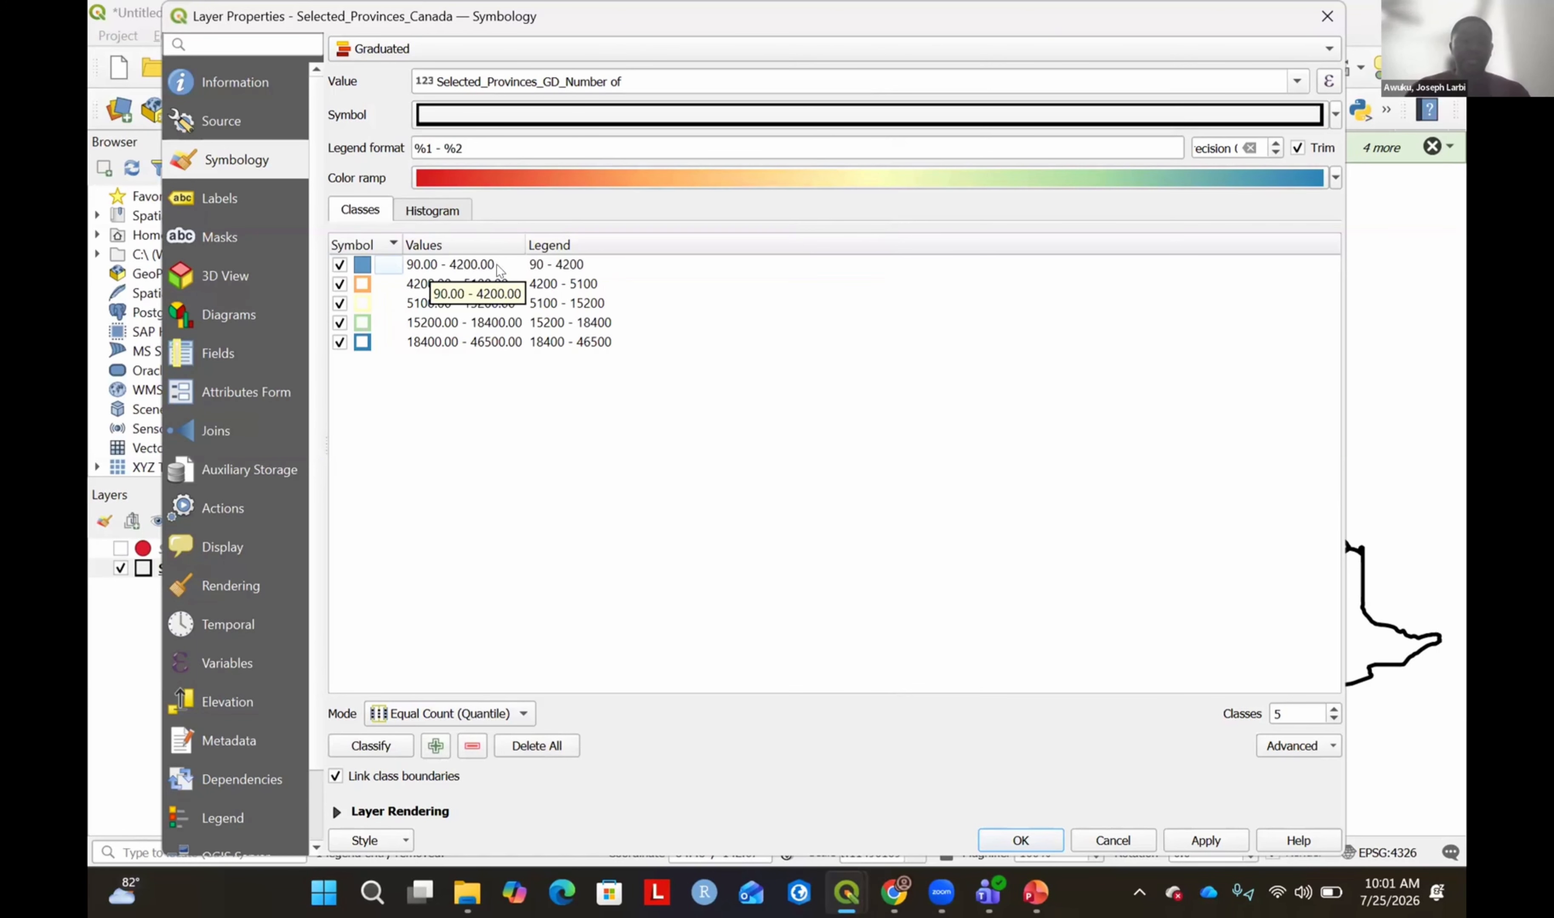
Give the 4200 - 5100 class the simple blue fill preset, recolored bright green with 80% opacity.
{"action": "double_click", "coordinate": [361, 287]}
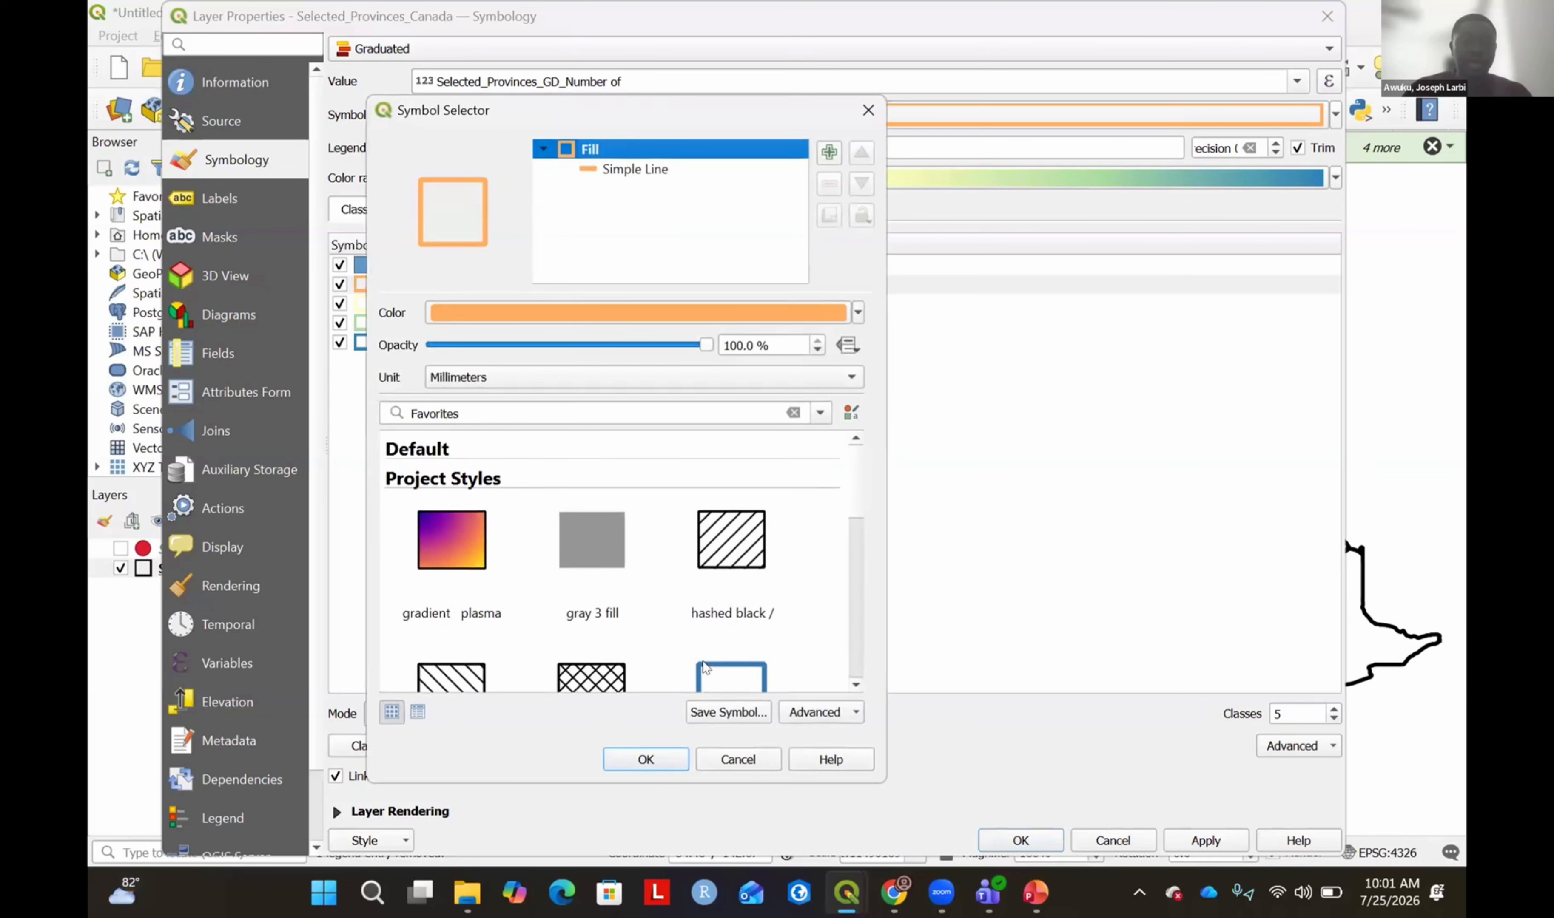
{"action": "scroll", "coordinate": [719, 653], "scroll_direction": "down", "scroll_amount": 3}
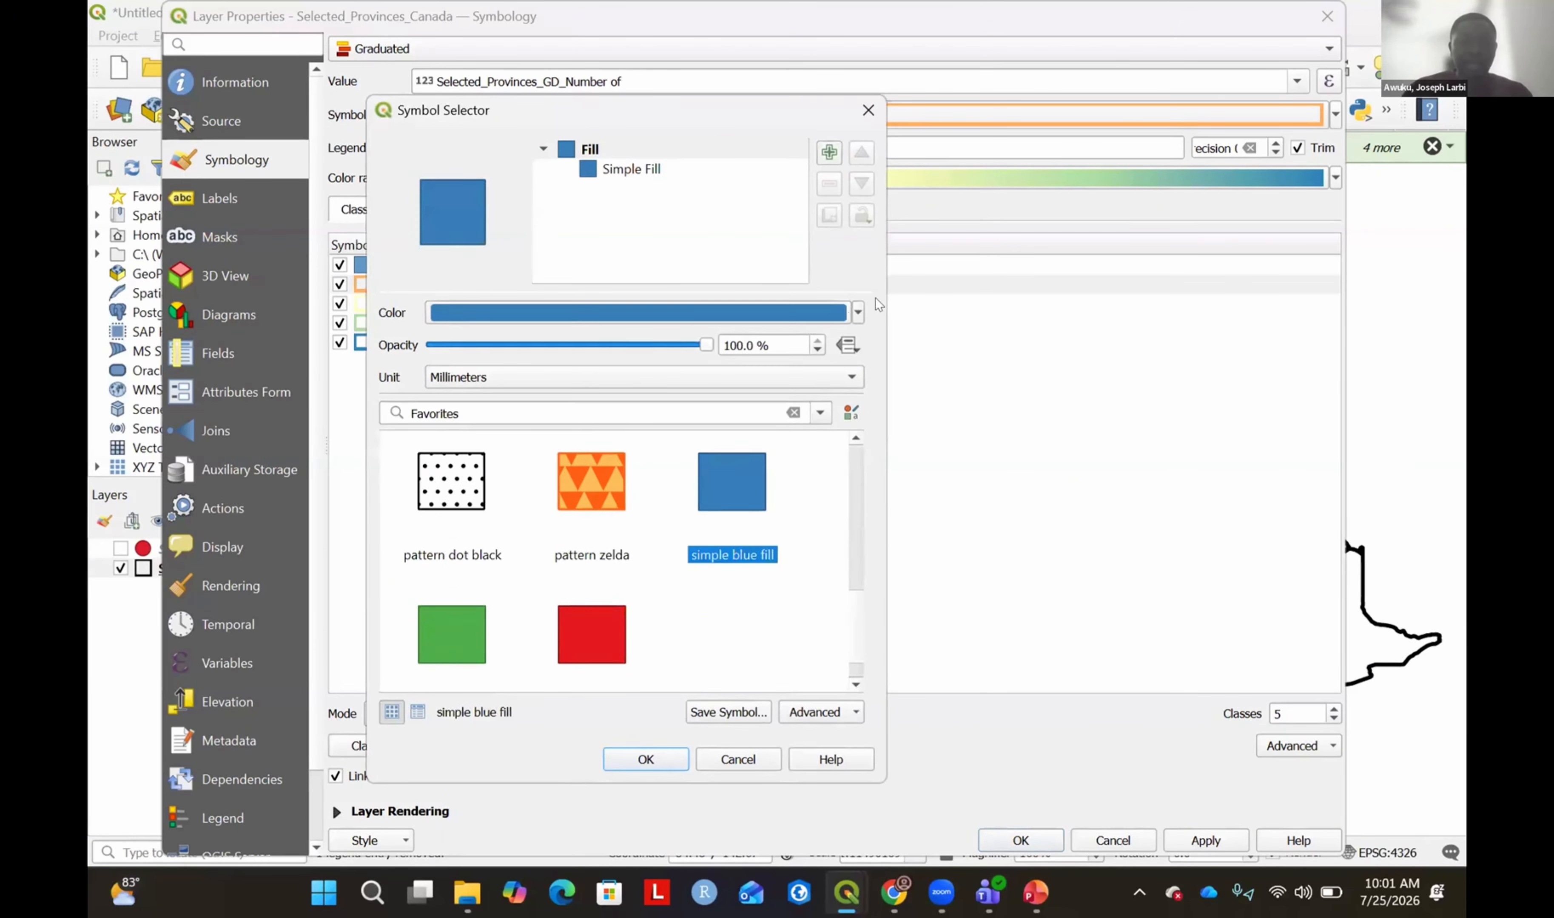
{"action": "left_click", "coordinate": [859, 312]}
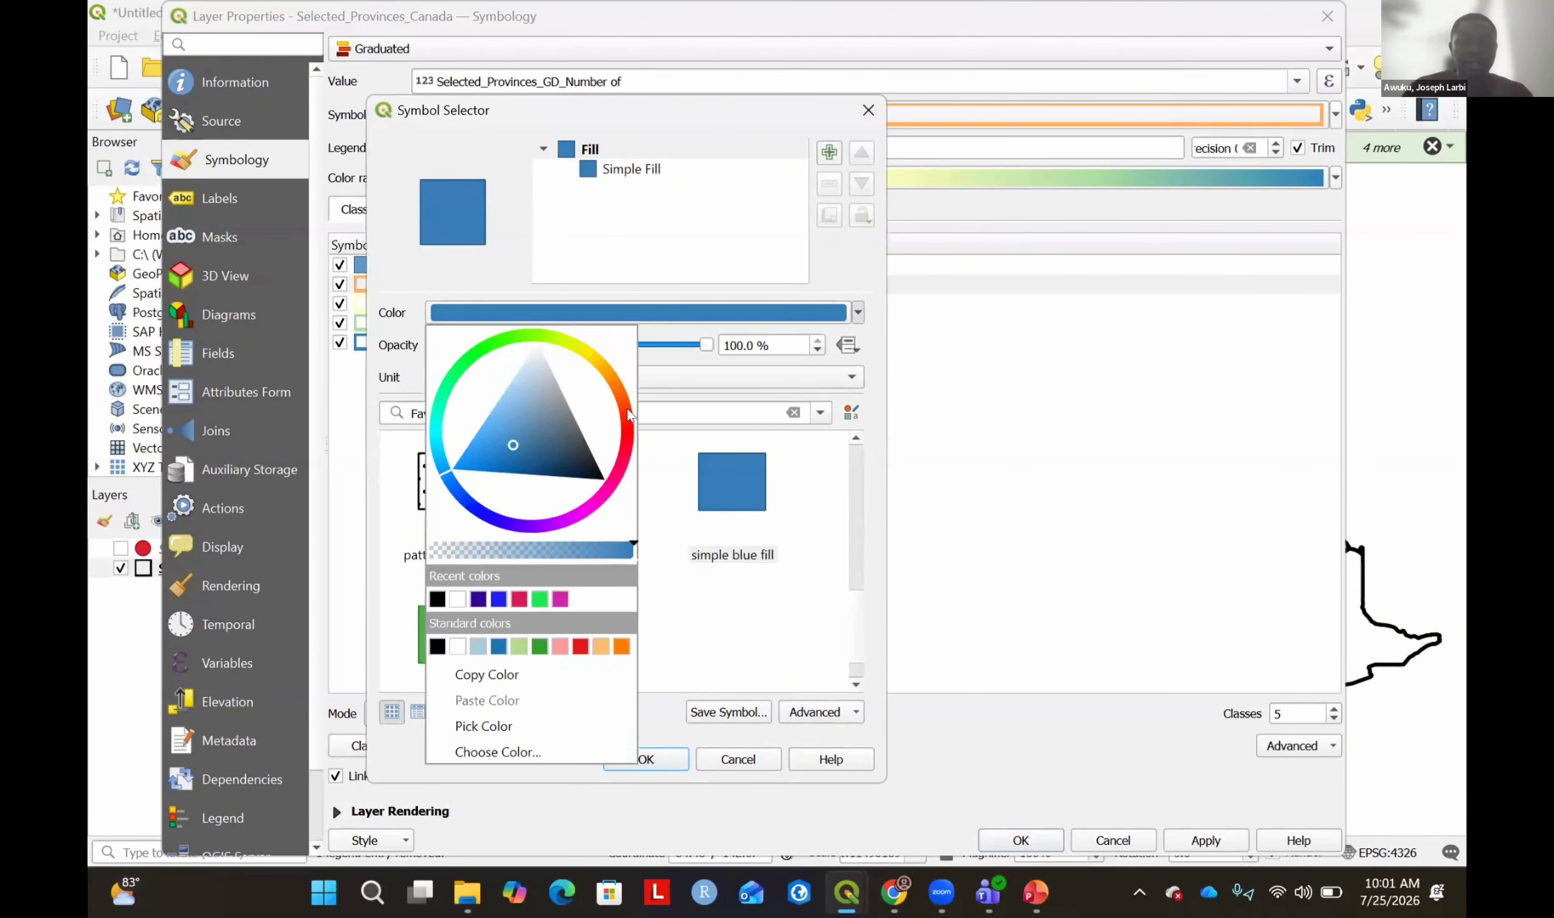
{"action": "left_click", "coordinate": [476, 451]}
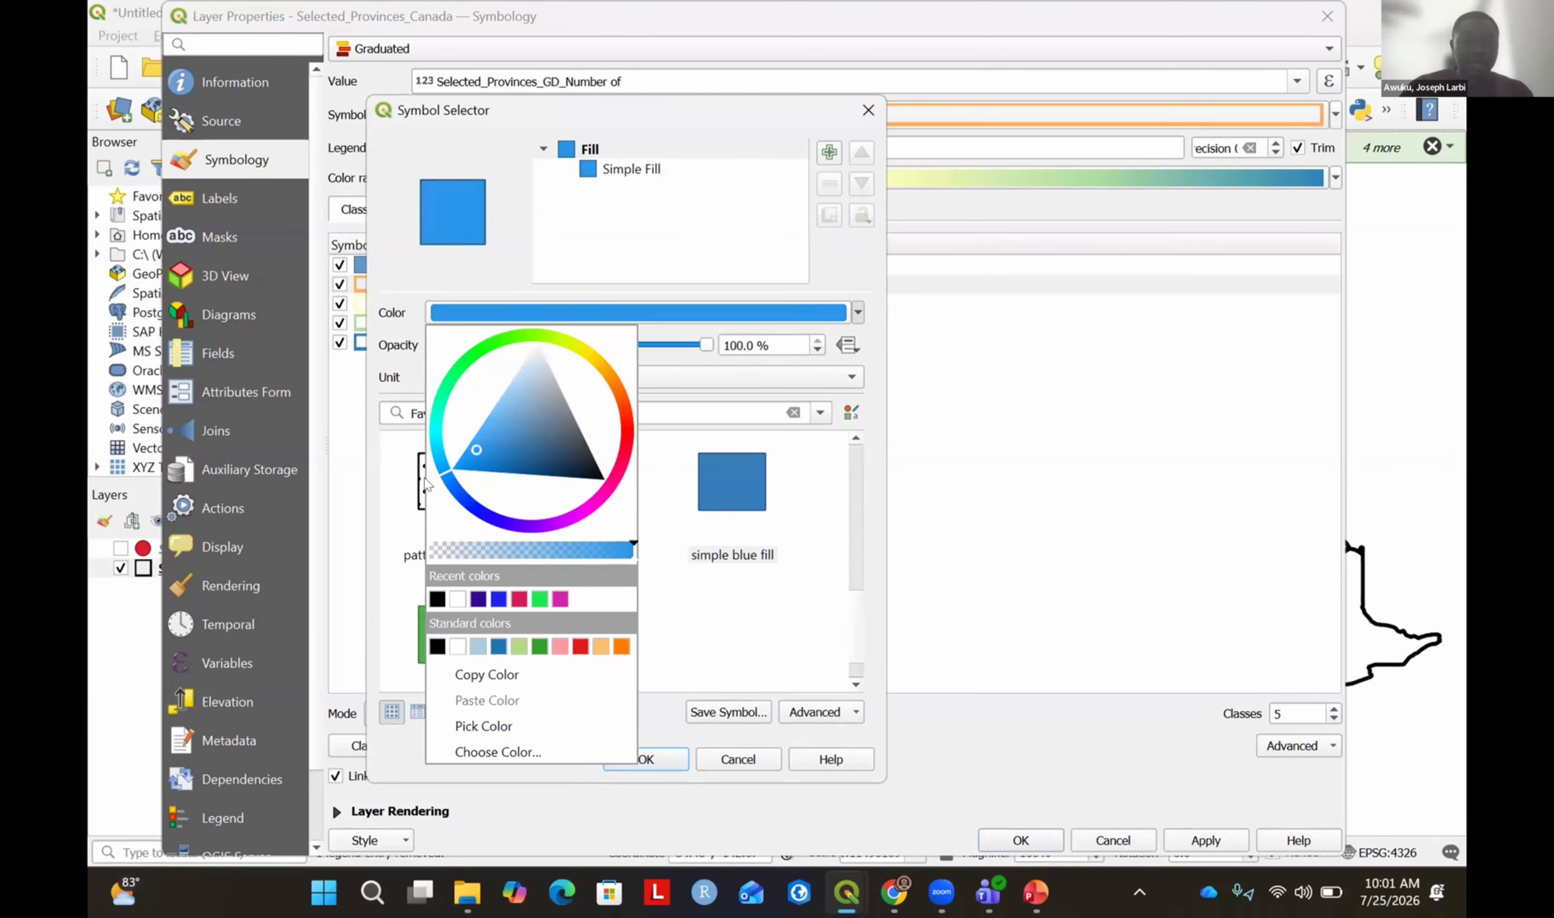
{"action": "mouse_move", "coordinate": [440, 377]}
{"action": "left_mouse_down"}
{"action": "mouse_move", "coordinate": [465, 362]}
{"action": "mouse_move", "coordinate": [456, 379]}
{"action": "left_mouse_up"}
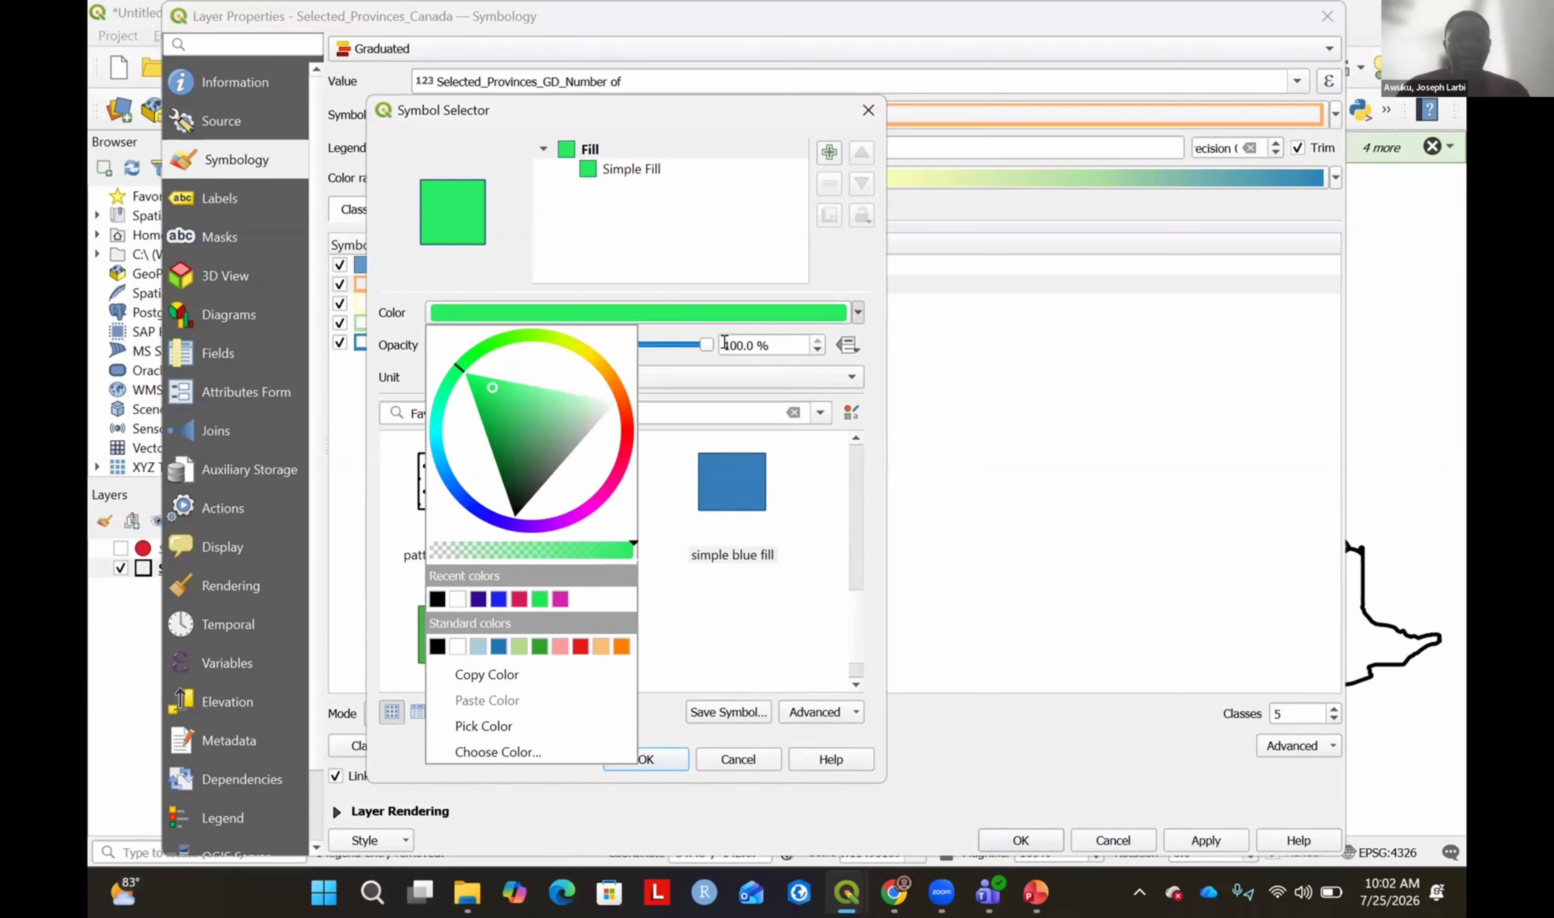
{"action": "double_click", "coordinate": [738, 347]}
{"action": "type", "text": "80"}
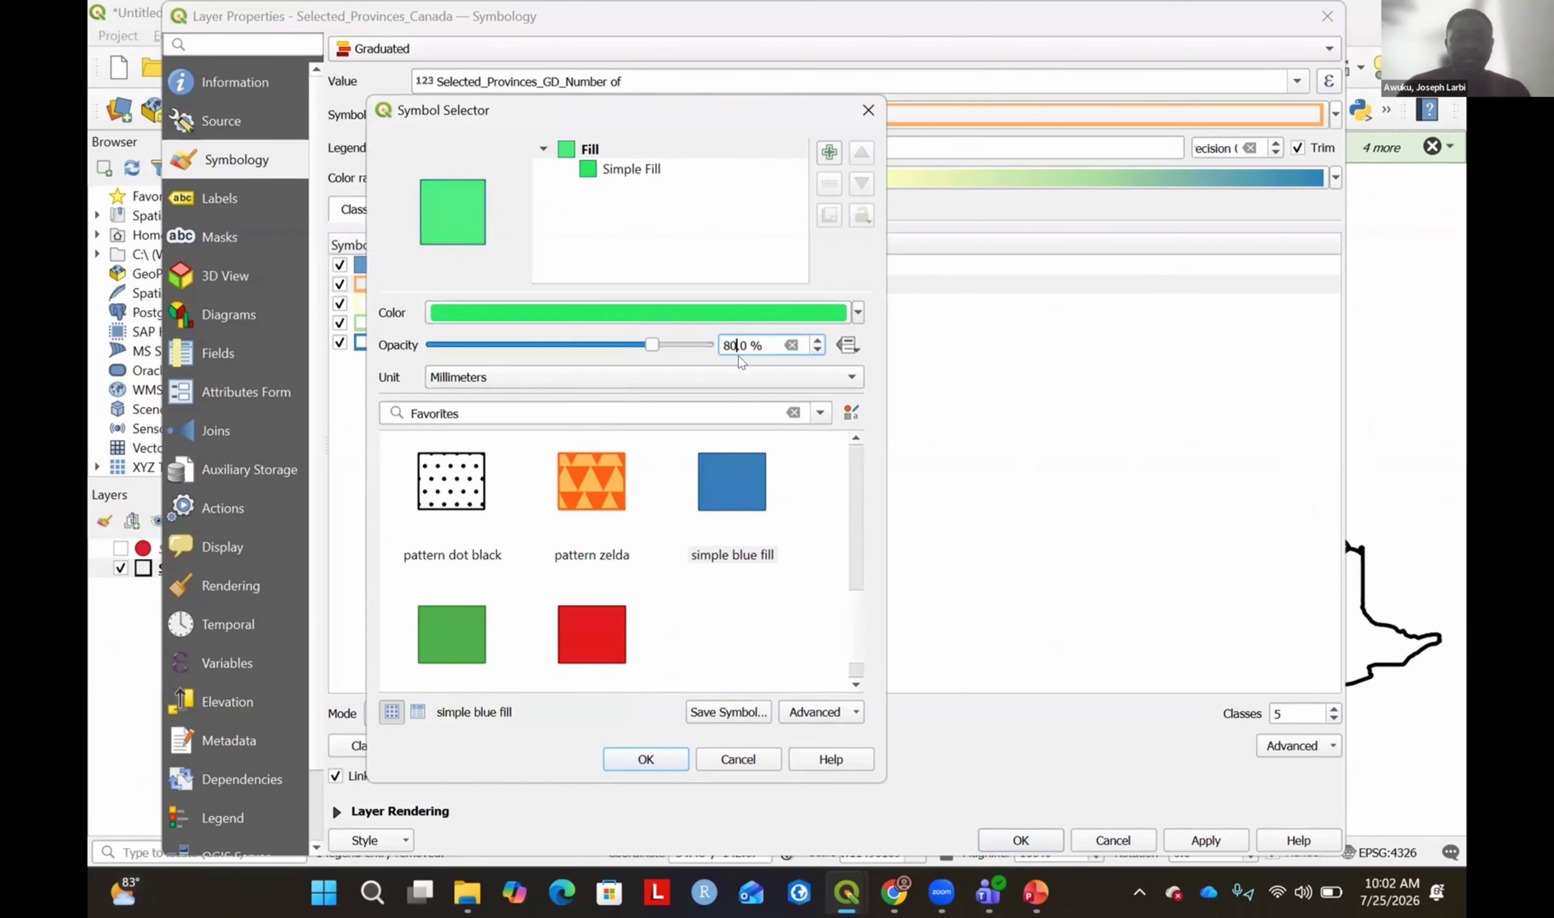
{"action": "left_click", "coordinate": [645, 759]}
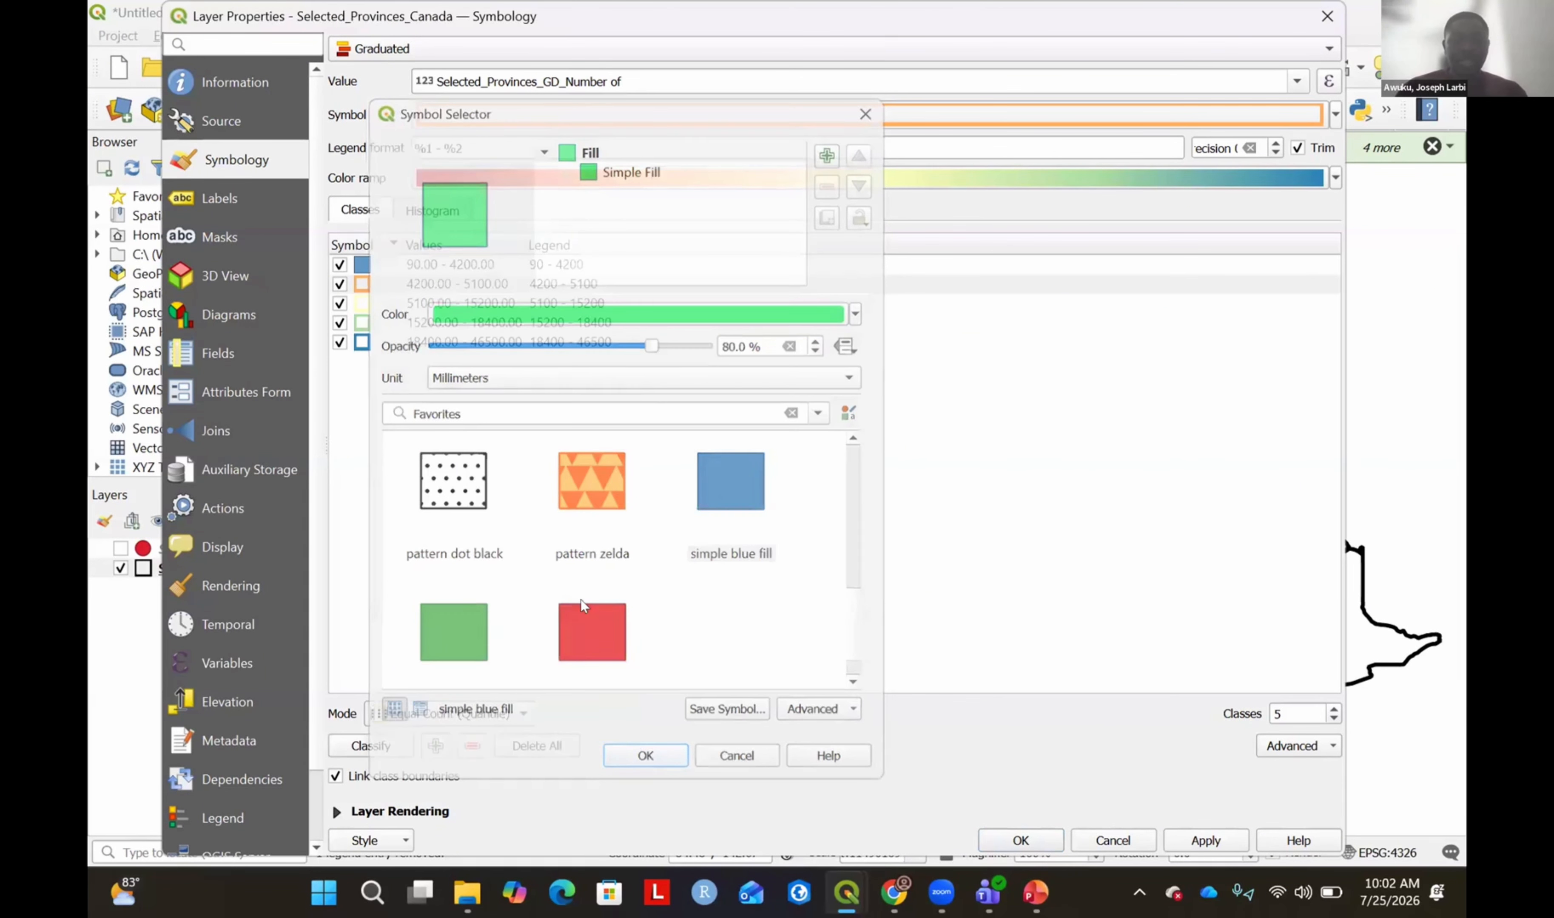
Give the 5100 - 15200 class the gray 3 fill preset, recolored muted red, and accept the symbol.
{"action": "double_click", "coordinate": [363, 305]}
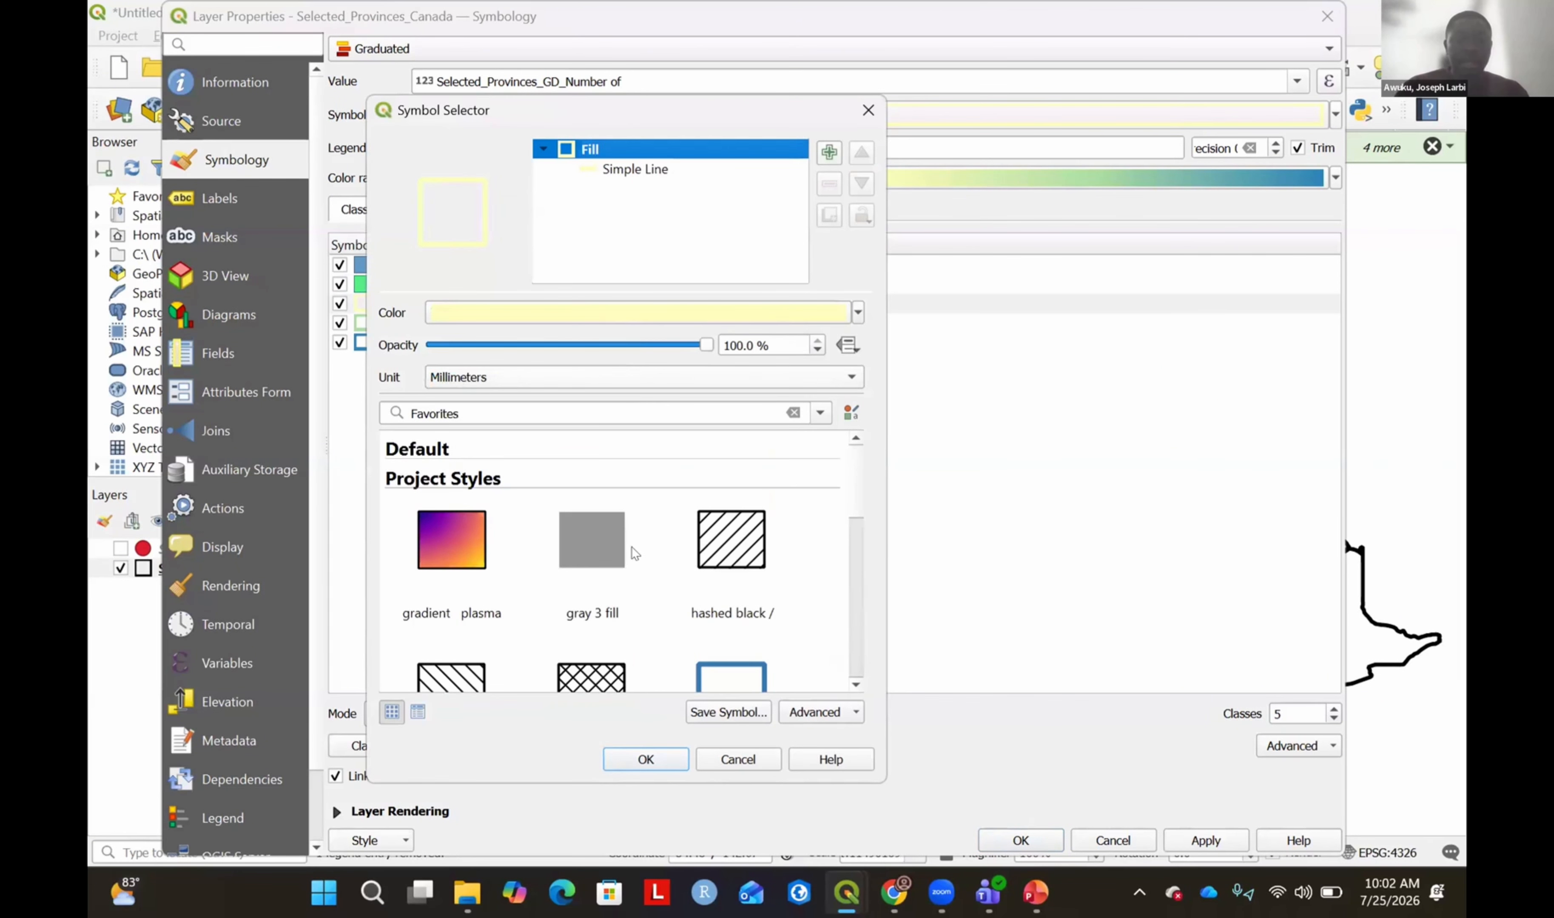
{"action": "scroll", "coordinate": [692, 584], "scroll_direction": "down", "scroll_amount": 1}
{"action": "scroll", "coordinate": [599, 650], "scroll_direction": "down", "scroll_amount": 1}
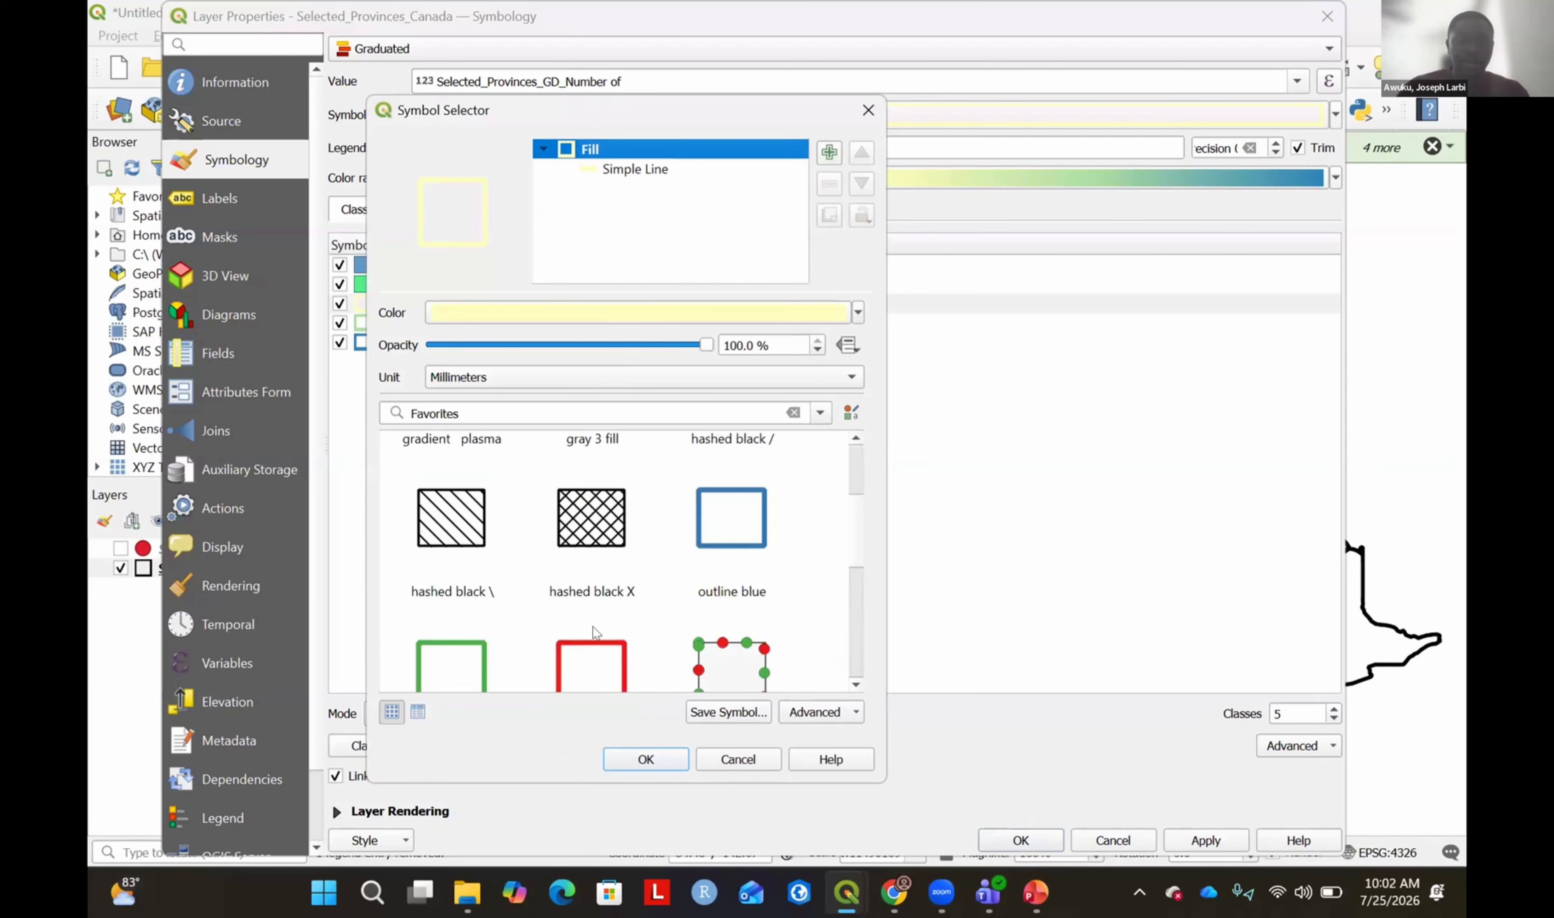
{"action": "scroll", "coordinate": [575, 478], "scroll_direction": "up", "scroll_amount": 1}
{"action": "left_click", "coordinate": [591, 457]}
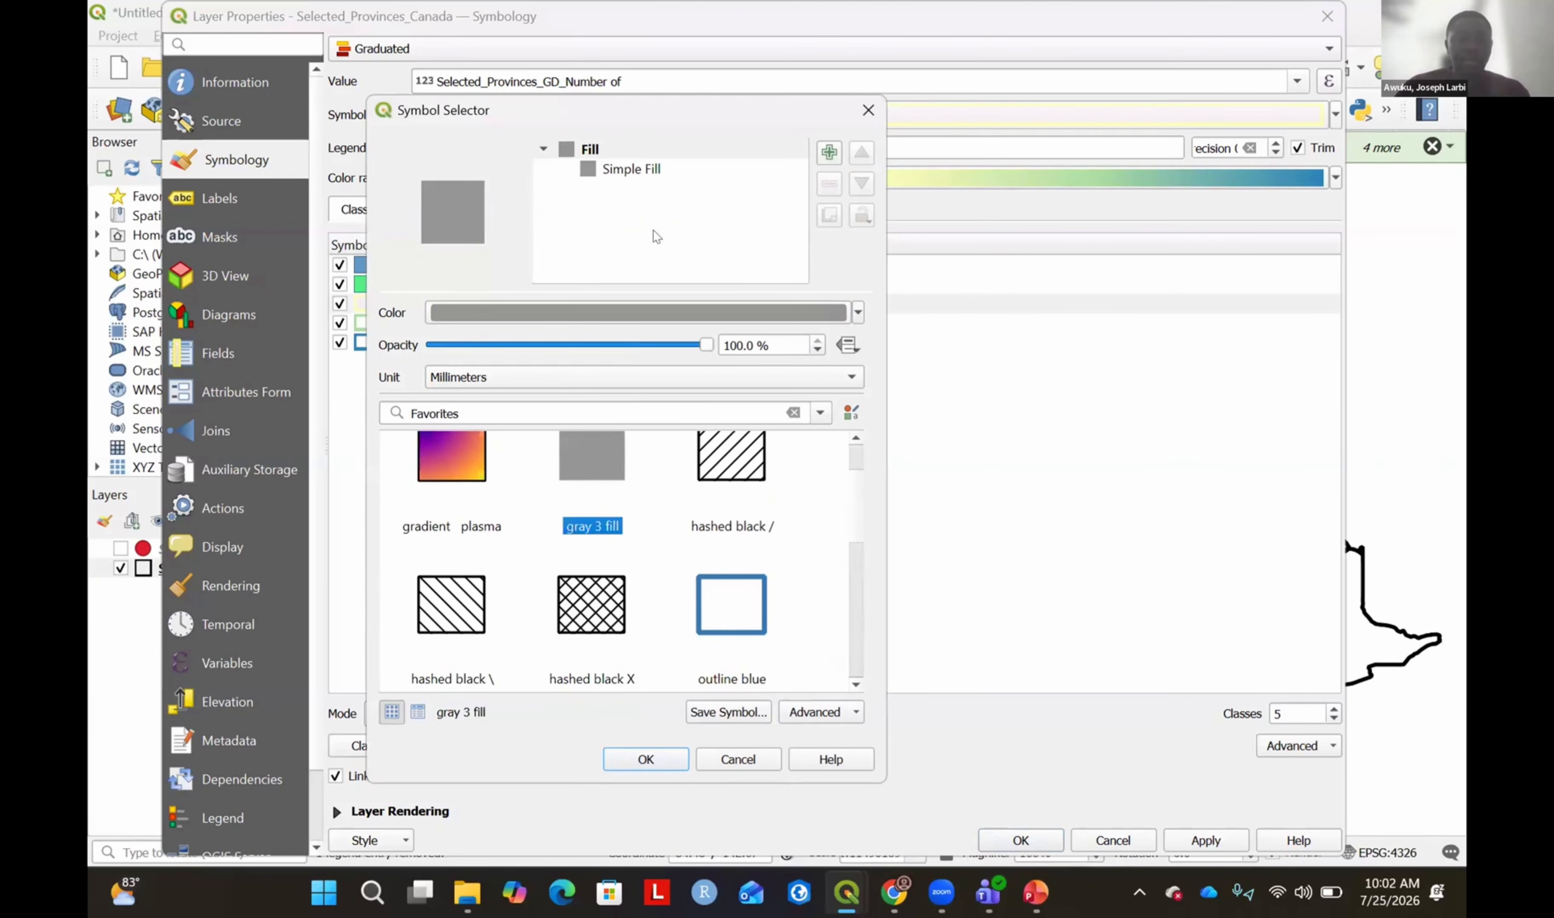
{"action": "scroll", "coordinate": [503, 444], "scroll_direction": "up", "scroll_amount": 1}
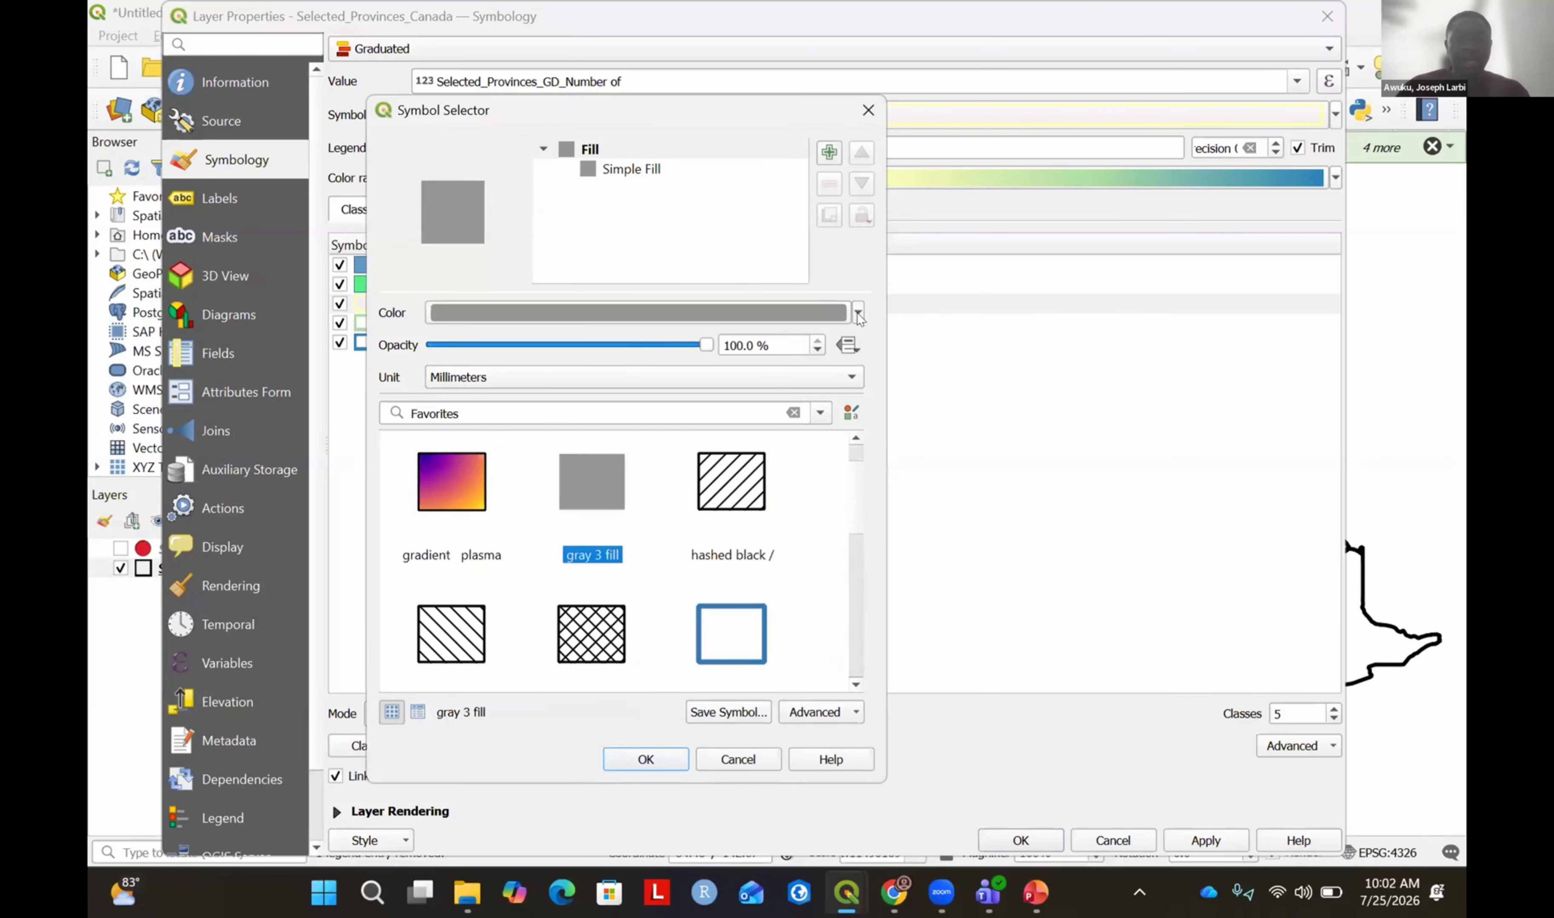
{"action": "left_click", "coordinate": [508, 397]}
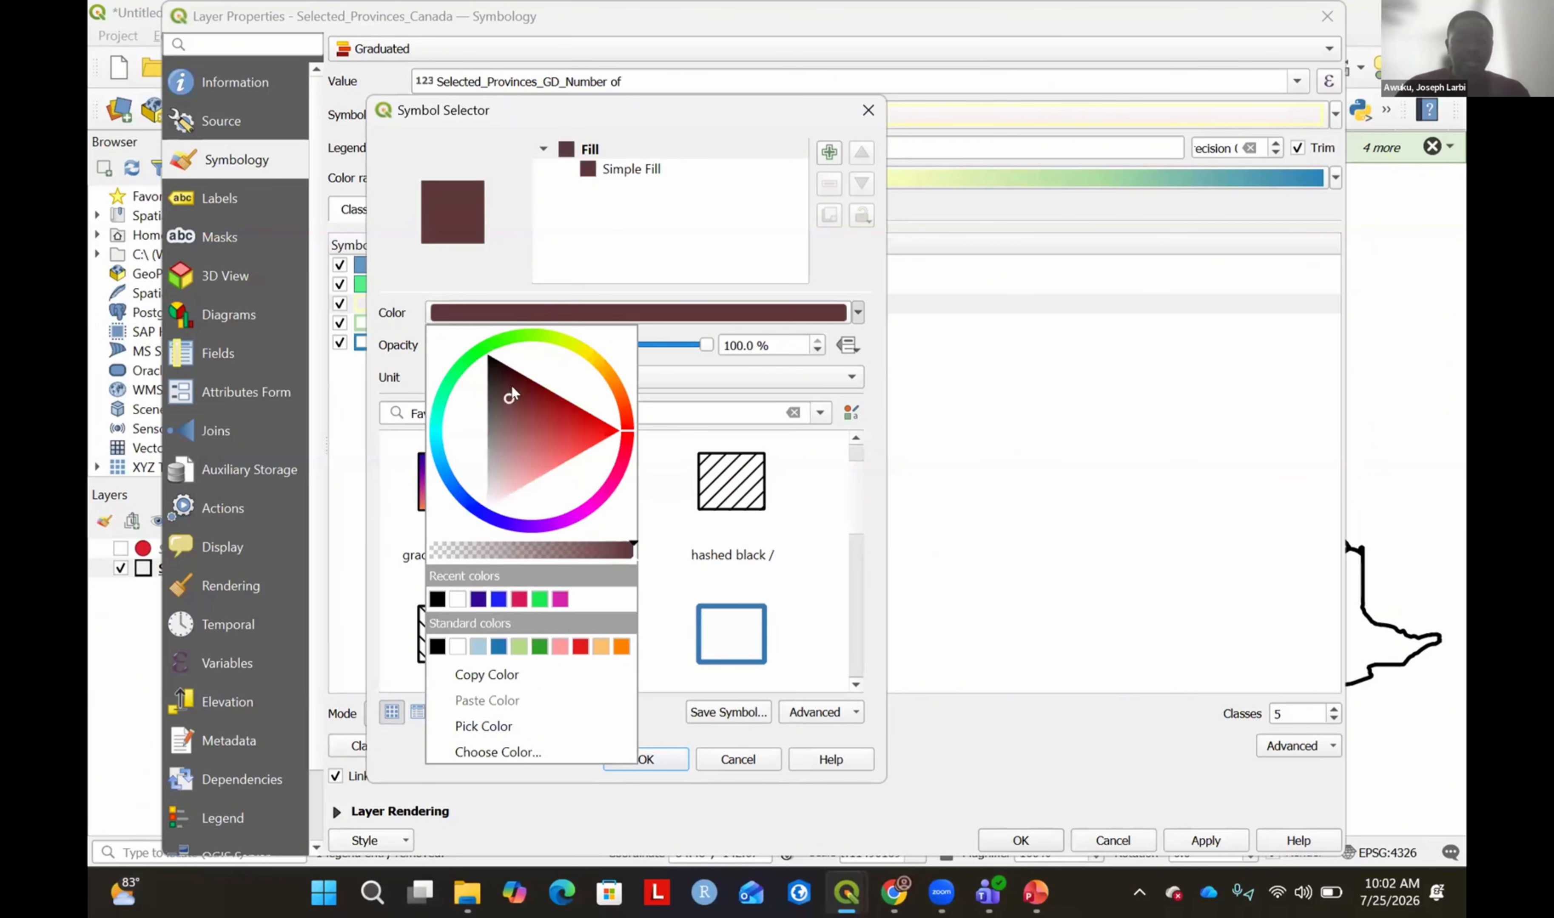
{"action": "left_click_drag", "start_coordinate": [508, 401], "coordinate": [504, 430]}
{"action": "left_click", "coordinate": [529, 453]}
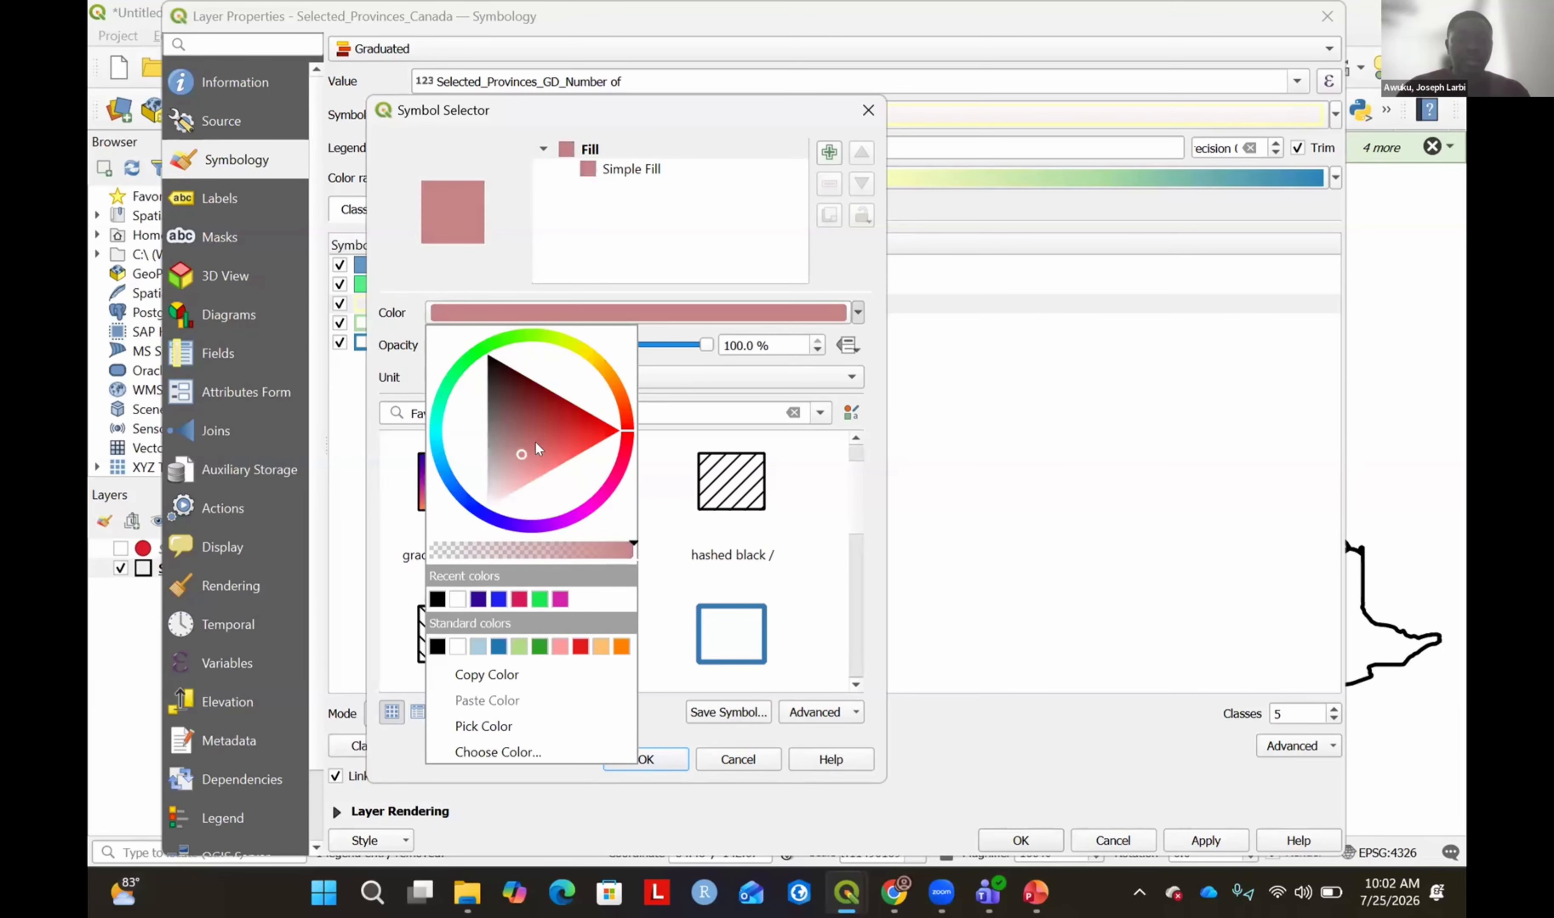
{"action": "left_click", "coordinate": [534, 445]}
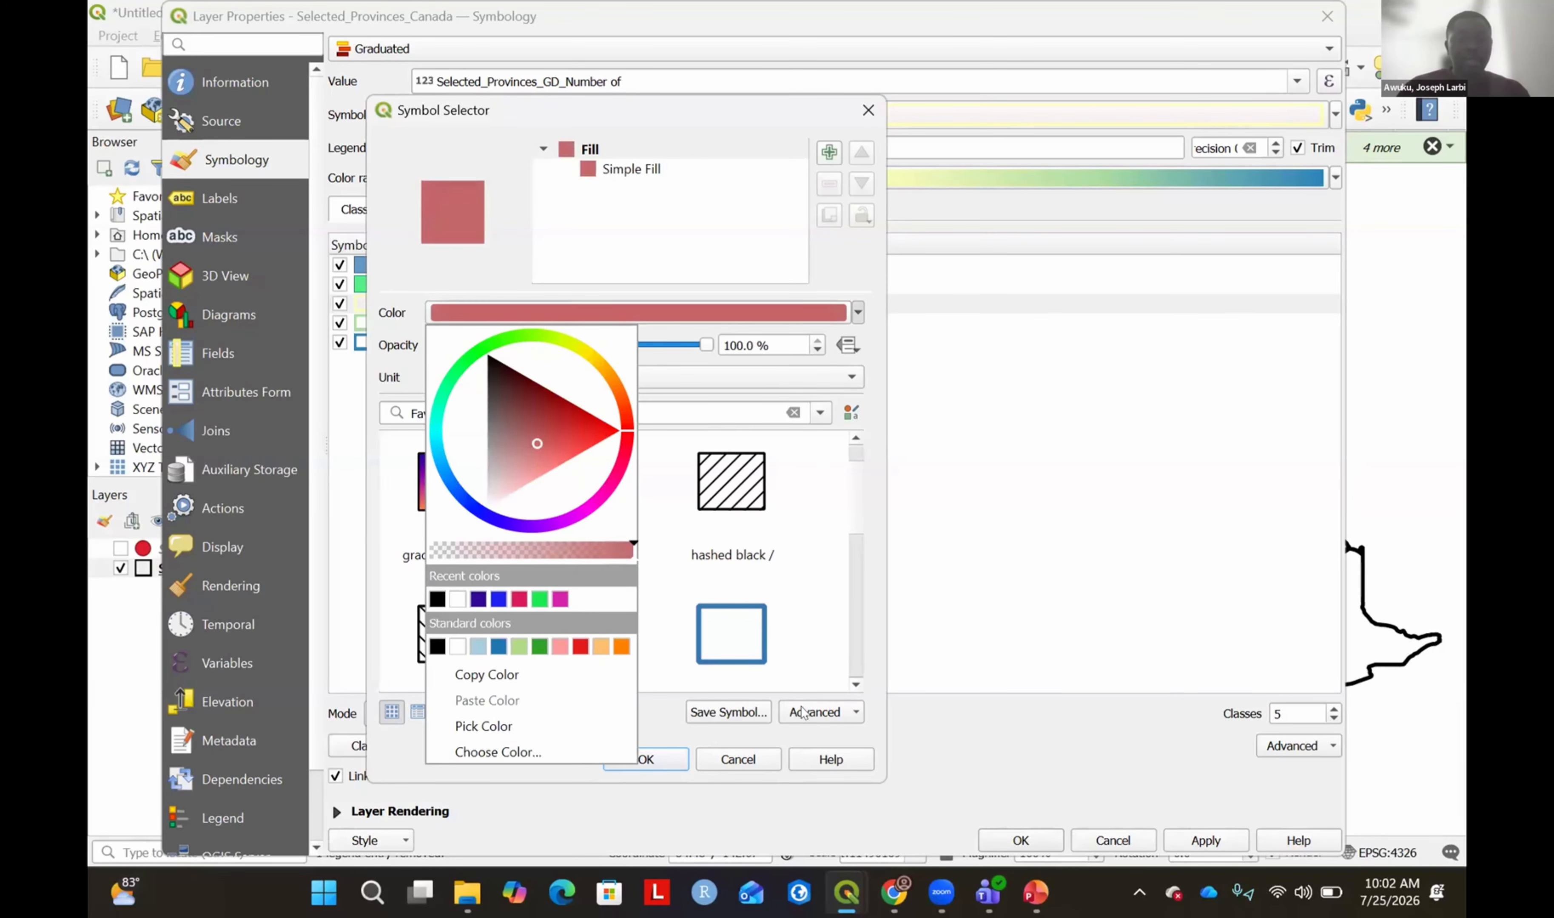
{"action": "left_click", "coordinate": [657, 759]}
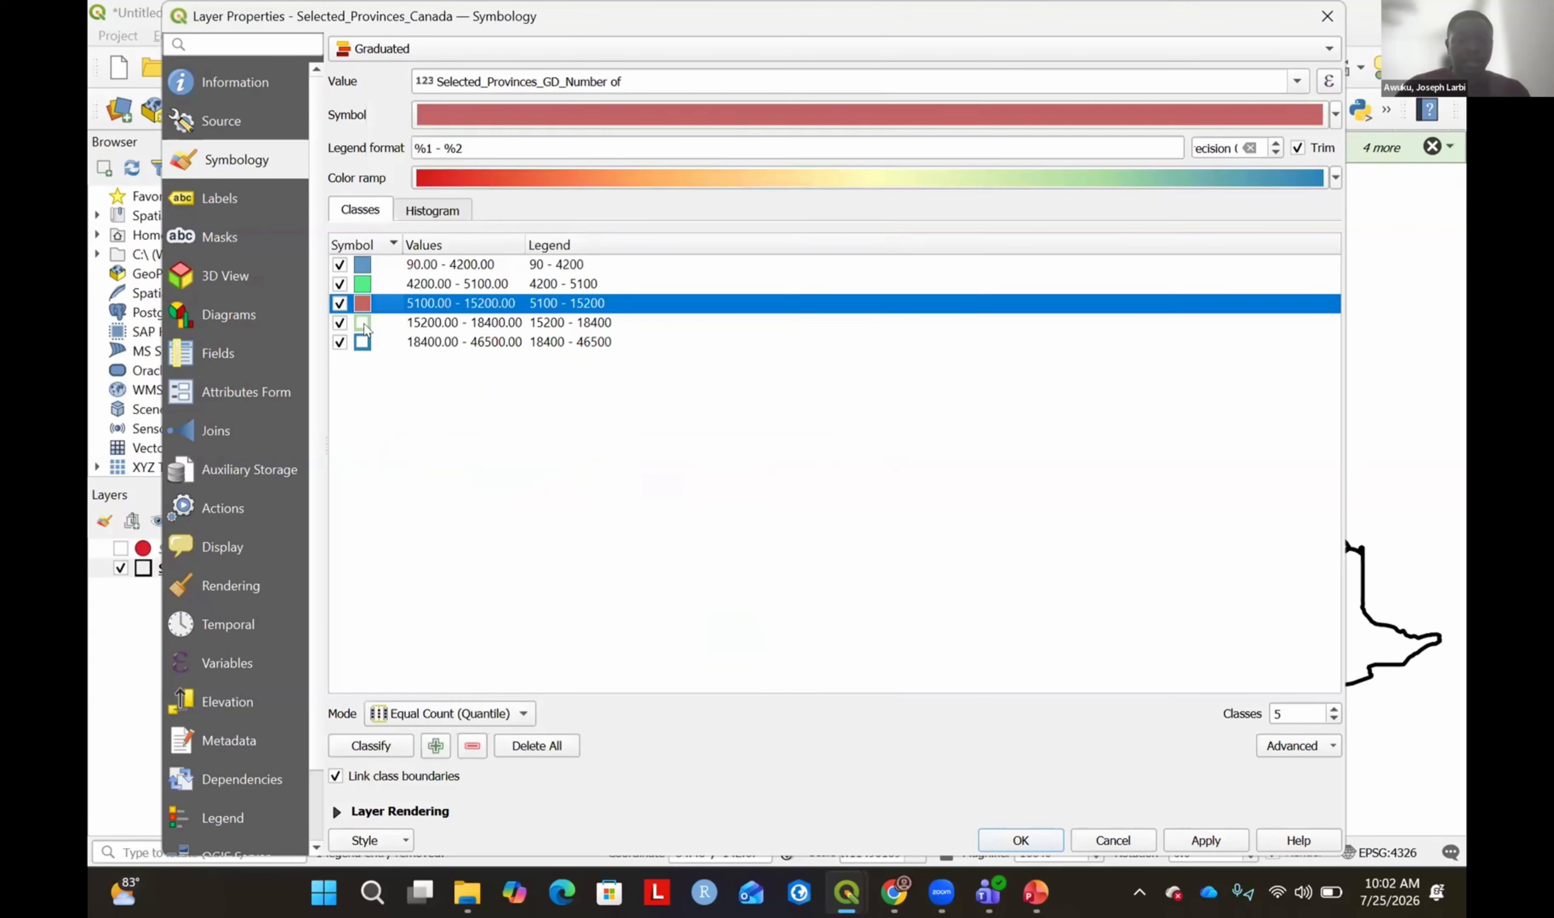
Give the 15200 - 18400 class the simple blue fill preset, recolored crimson pink from the recent colors, with 80% opacity.
{"action": "double_click", "coordinate": [357, 321]}
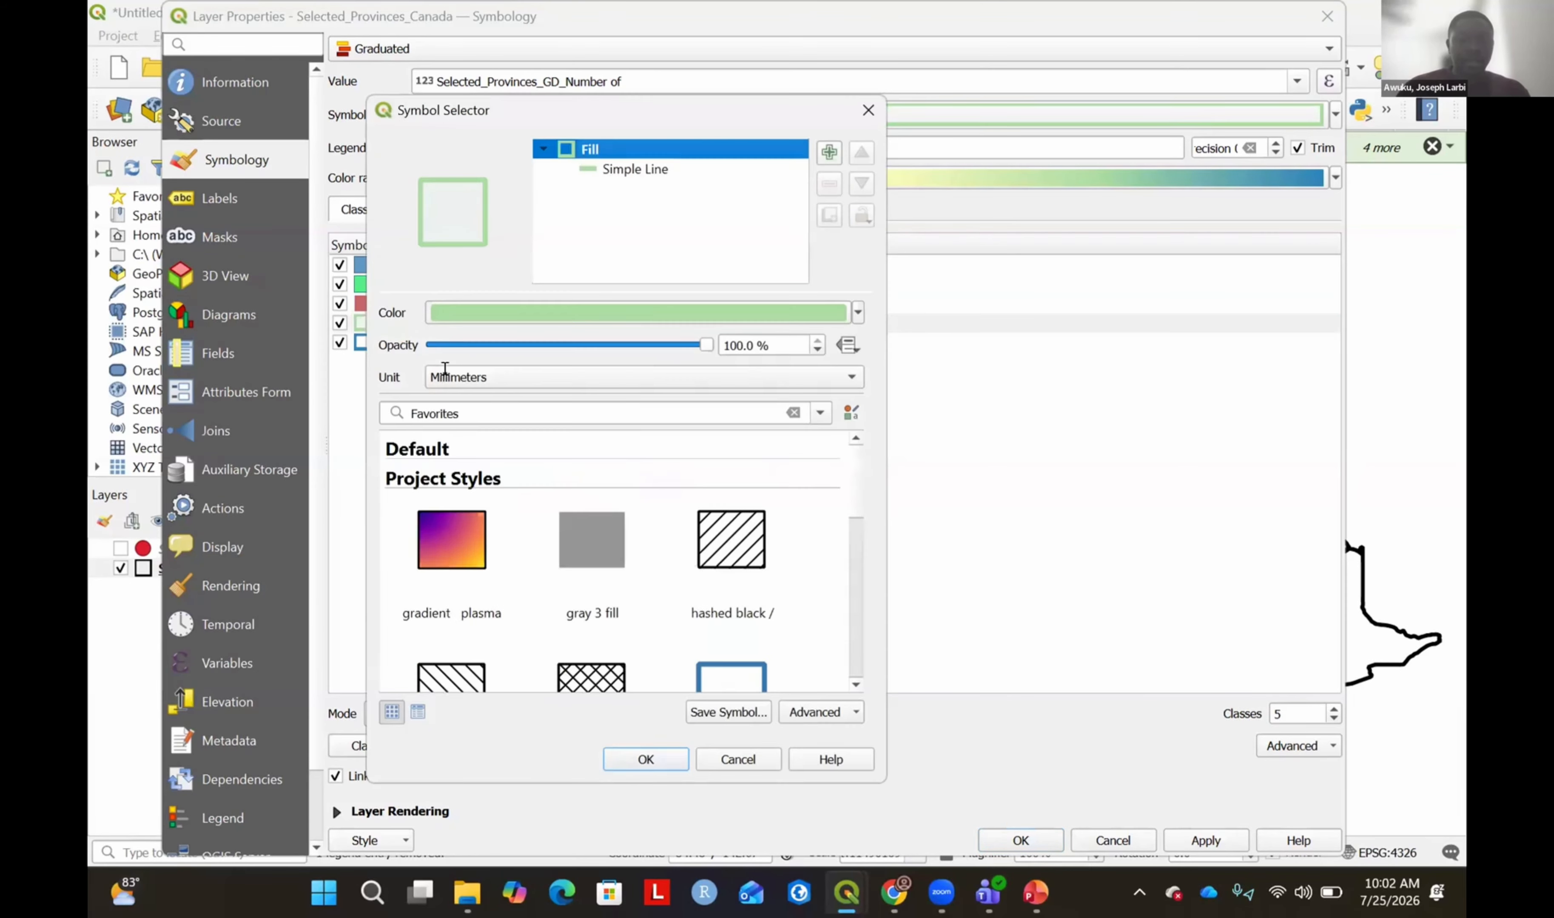
{"action": "scroll", "coordinate": [734, 674], "scroll_direction": "down", "scroll_amount": 5}
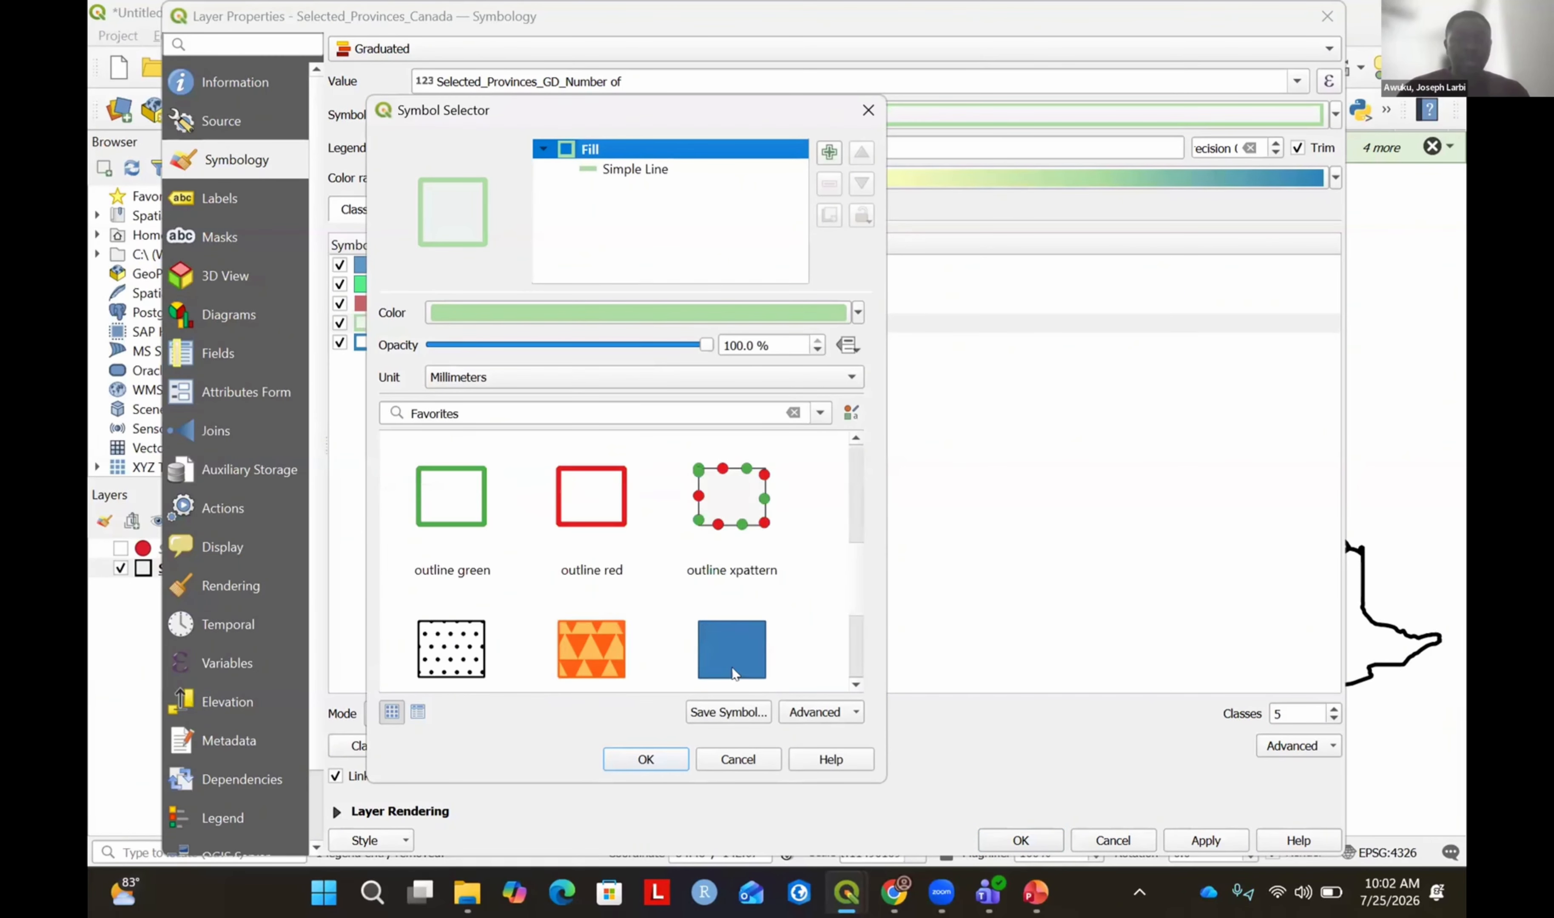
{"action": "left_click", "coordinate": [737, 664]}
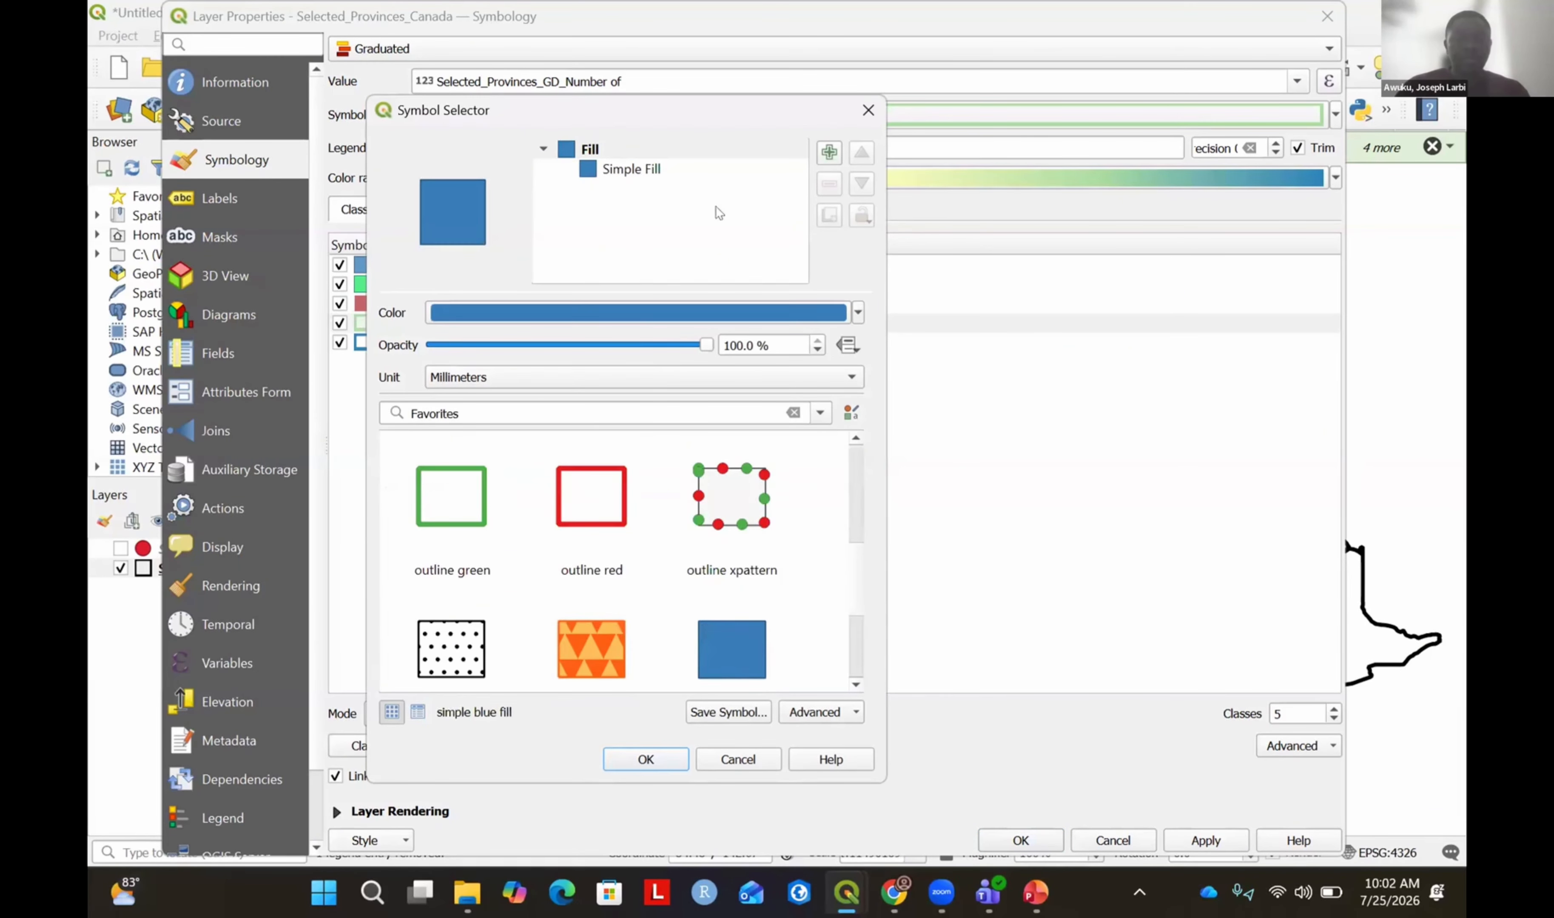
{"action": "left_click", "coordinate": [856, 313]}
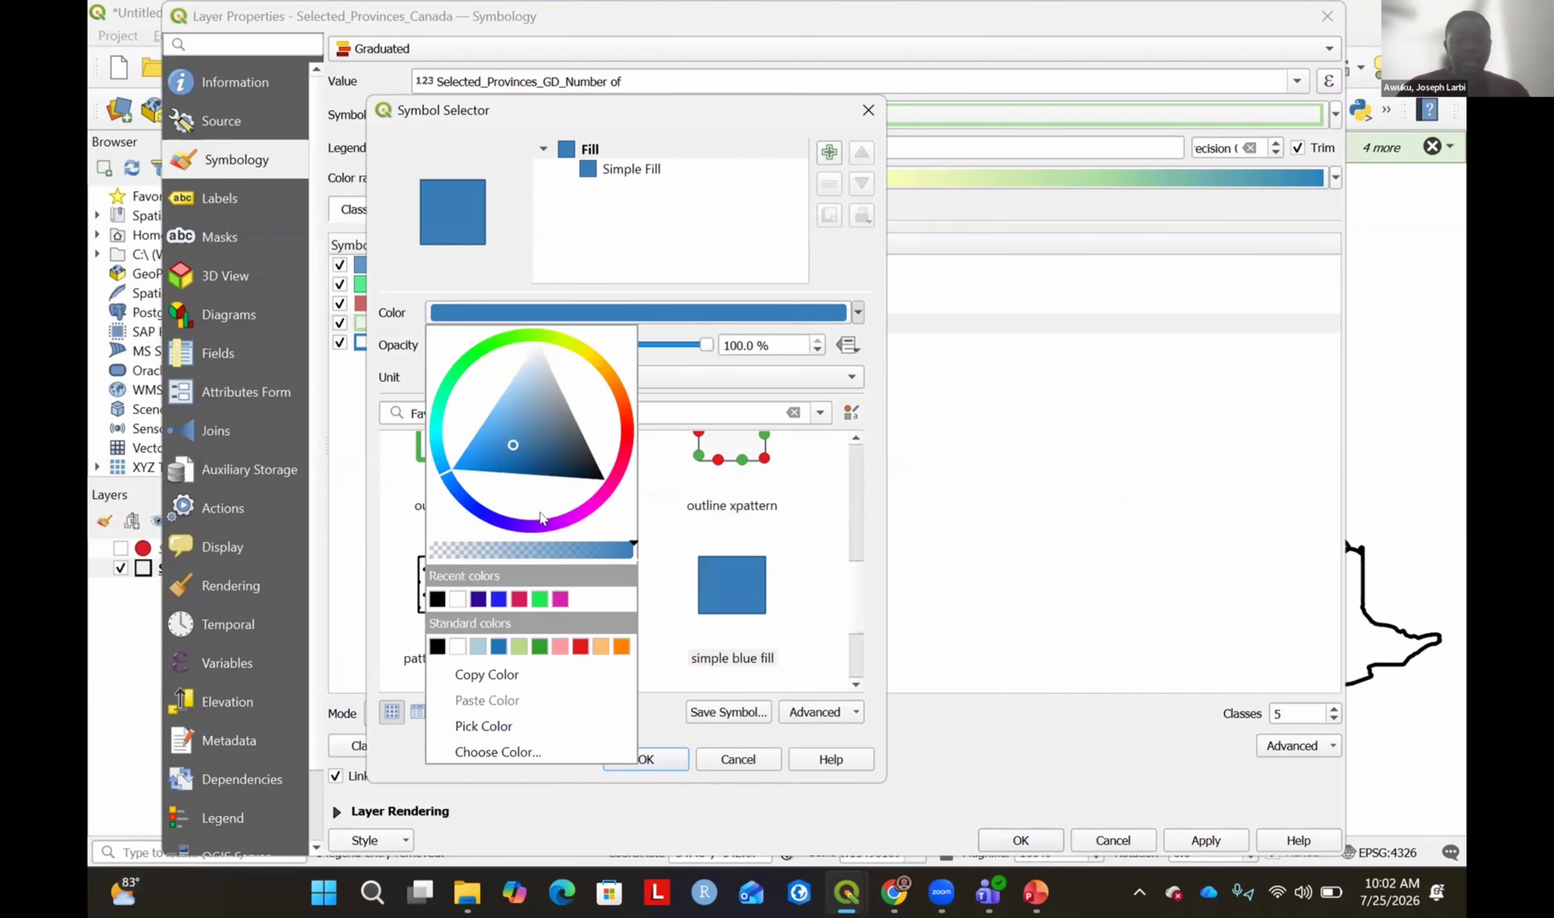
{"action": "mouse_move", "coordinate": [439, 478]}
{"action": "left_mouse_down"}
{"action": "mouse_move", "coordinate": [618, 481]}
{"action": "mouse_move", "coordinate": [645, 396]}
{"action": "left_mouse_up"}
{"action": "left_click", "coordinate": [519, 598]}
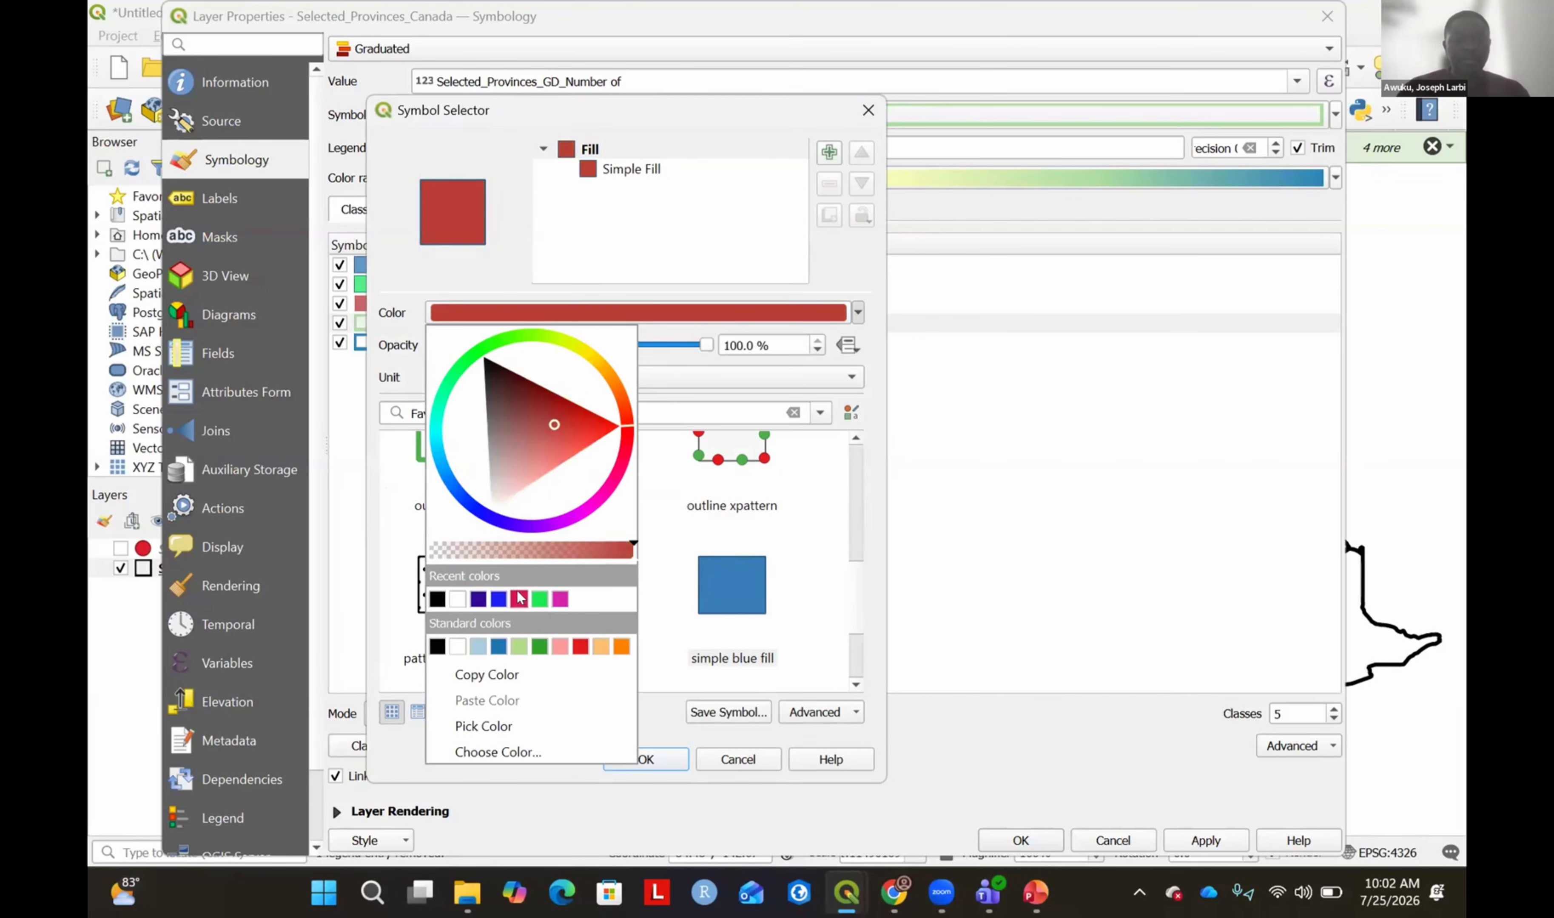
{"action": "left_click", "coordinate": [519, 600]}
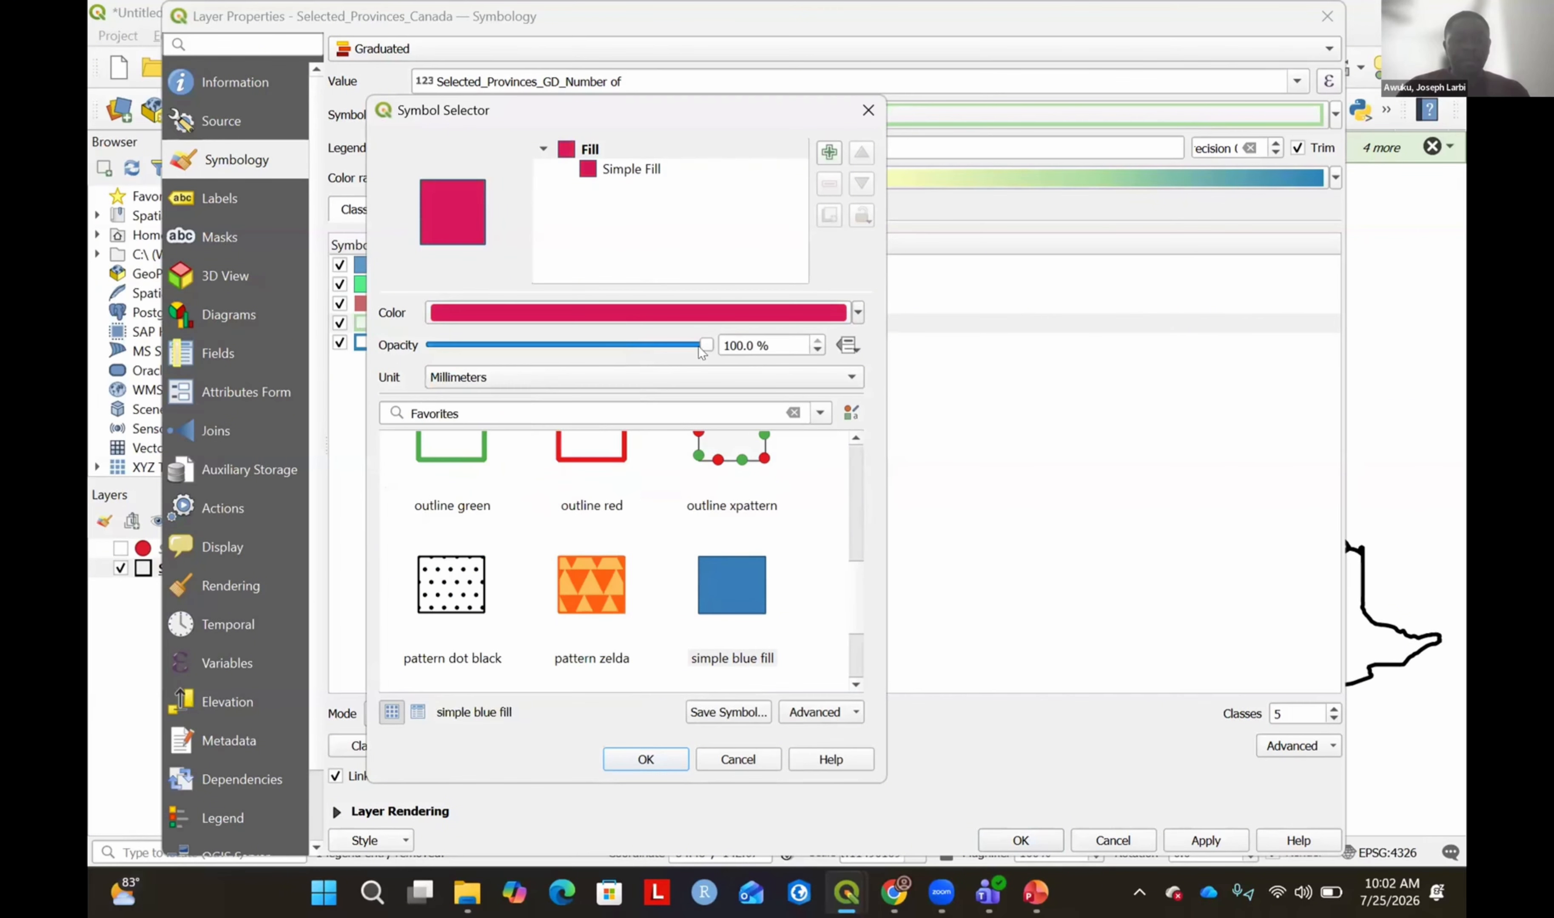
{"action": "double_click", "coordinate": [730, 345]}
{"action": "type", "text": "80"}
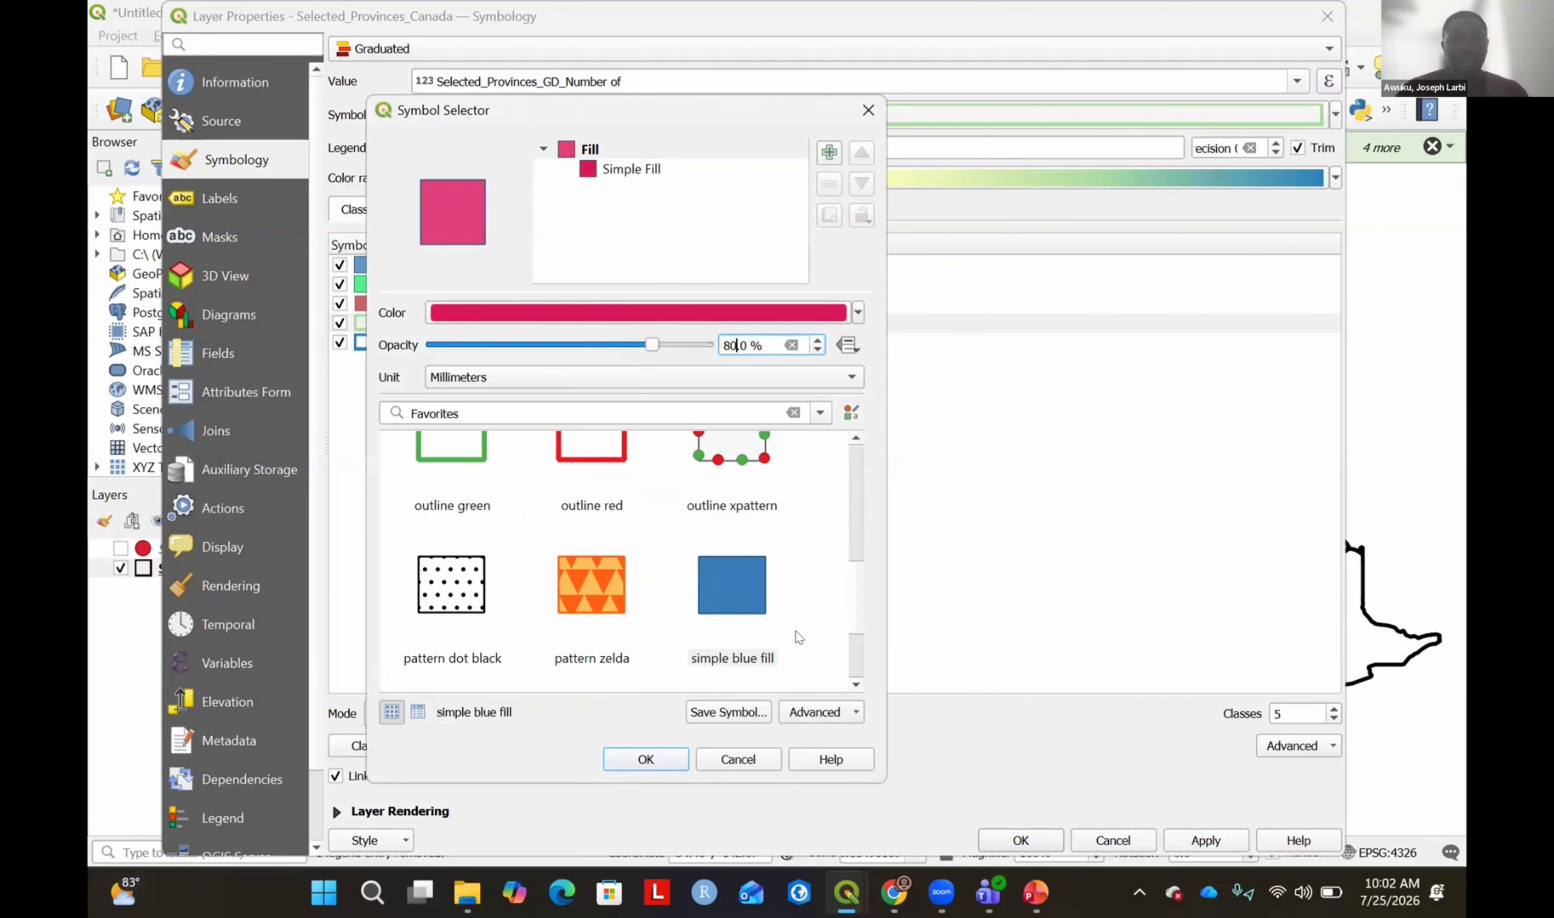
{"action": "left_click", "coordinate": [646, 759]}
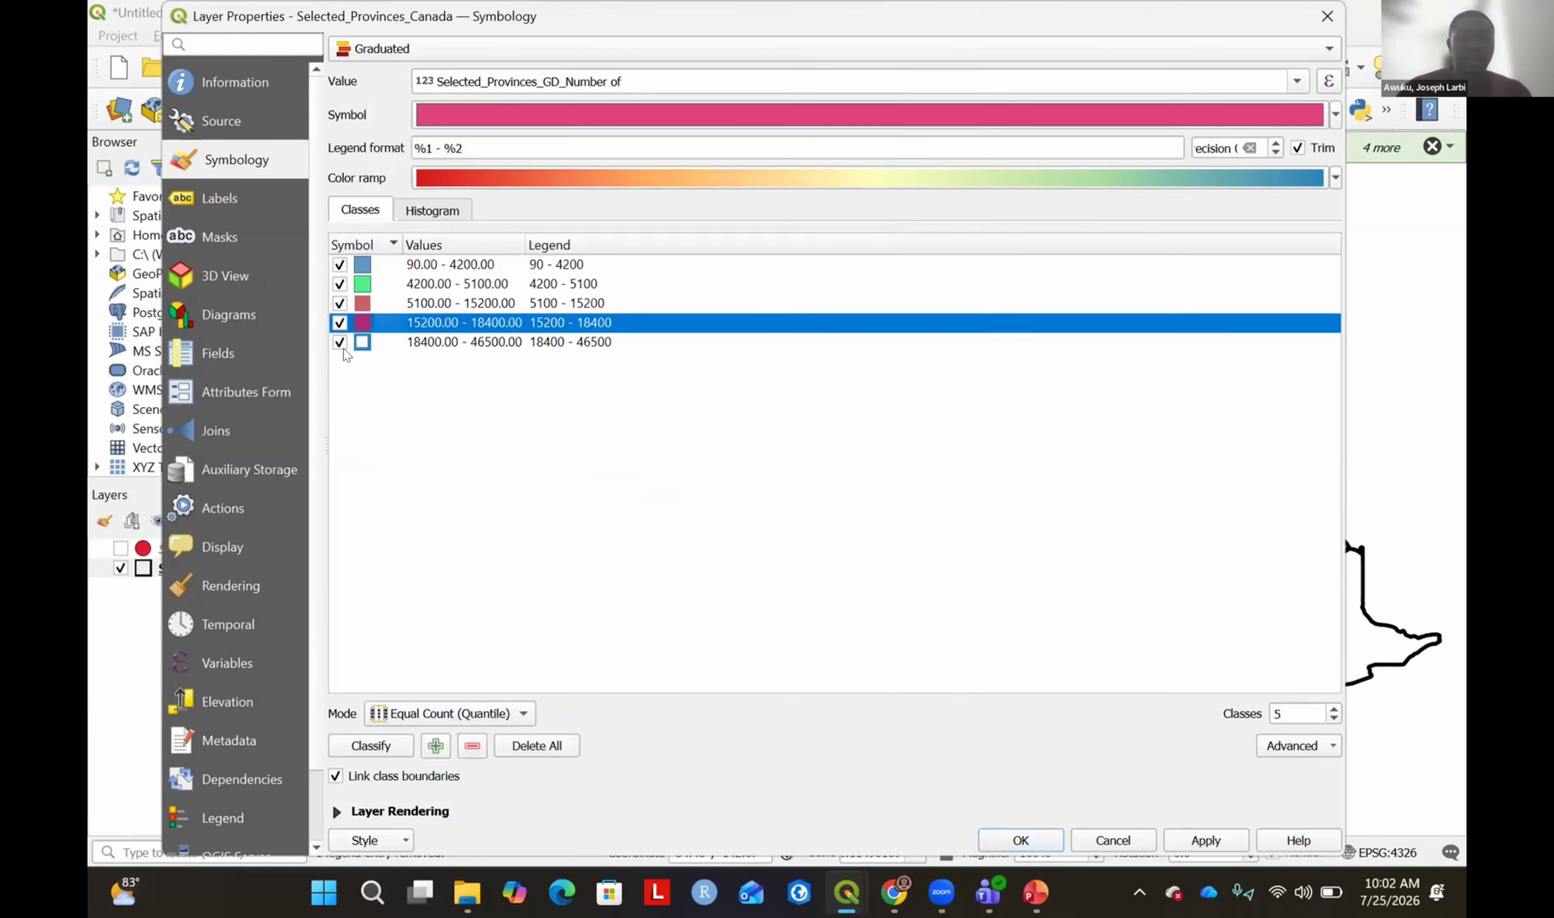
Give the 18400 - 46500 class the simple red fill preset and accept the layer's graduated symbology.
{"action": "double_click", "coordinate": [360, 343]}
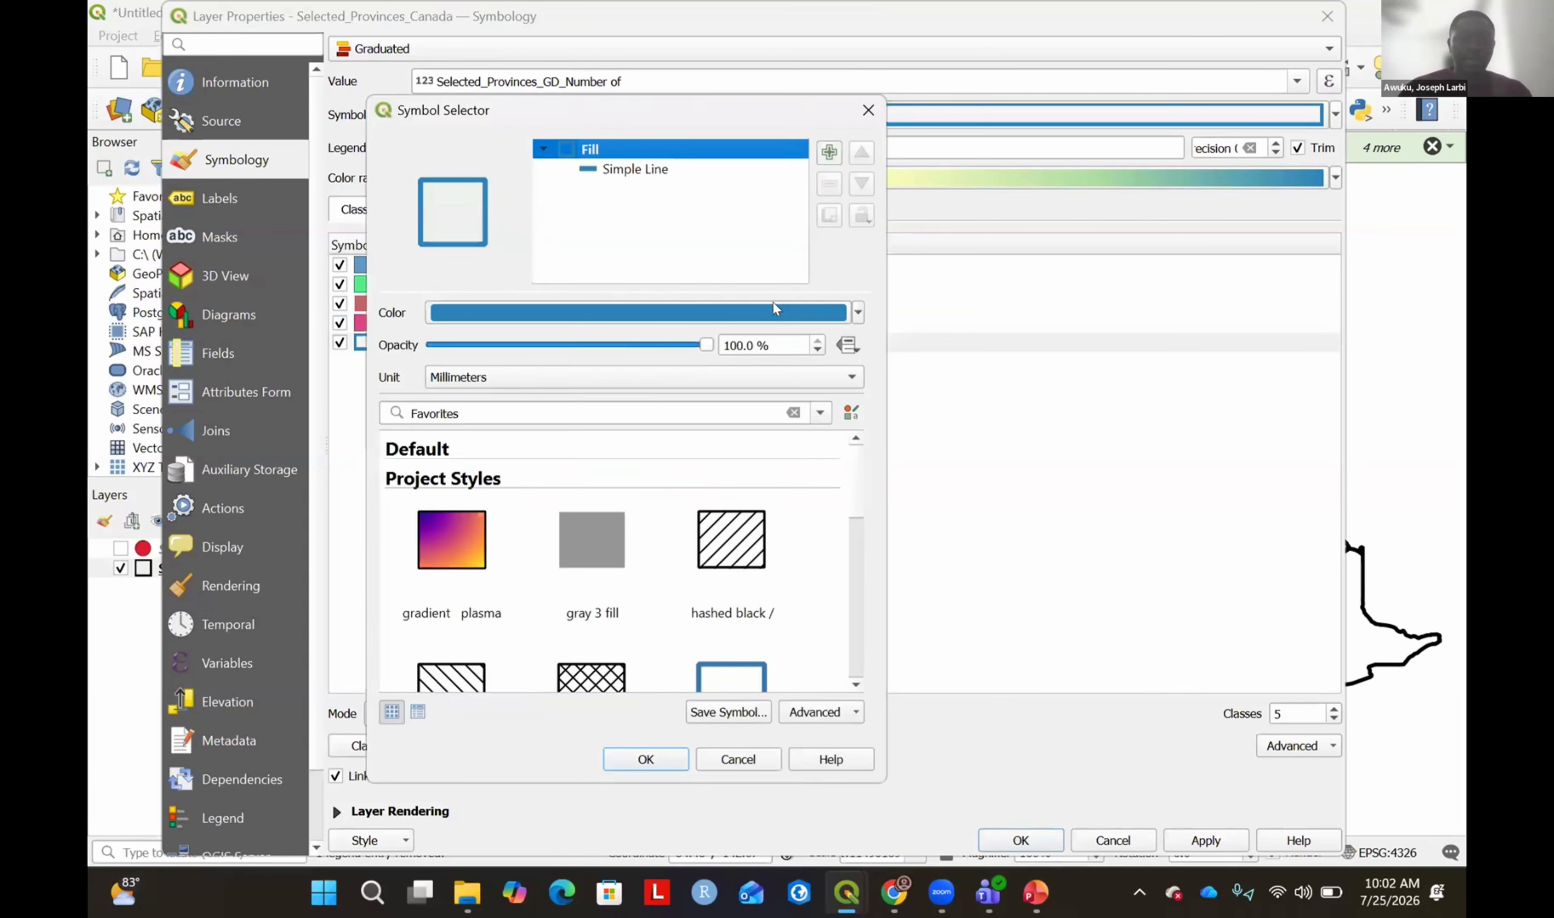
{"action": "left_click", "coordinate": [855, 320]}
{"action": "left_click", "coordinate": [853, 616]}
{"action": "scroll", "coordinate": [552, 578], "scroll_direction": "down", "scroll_amount": 5}
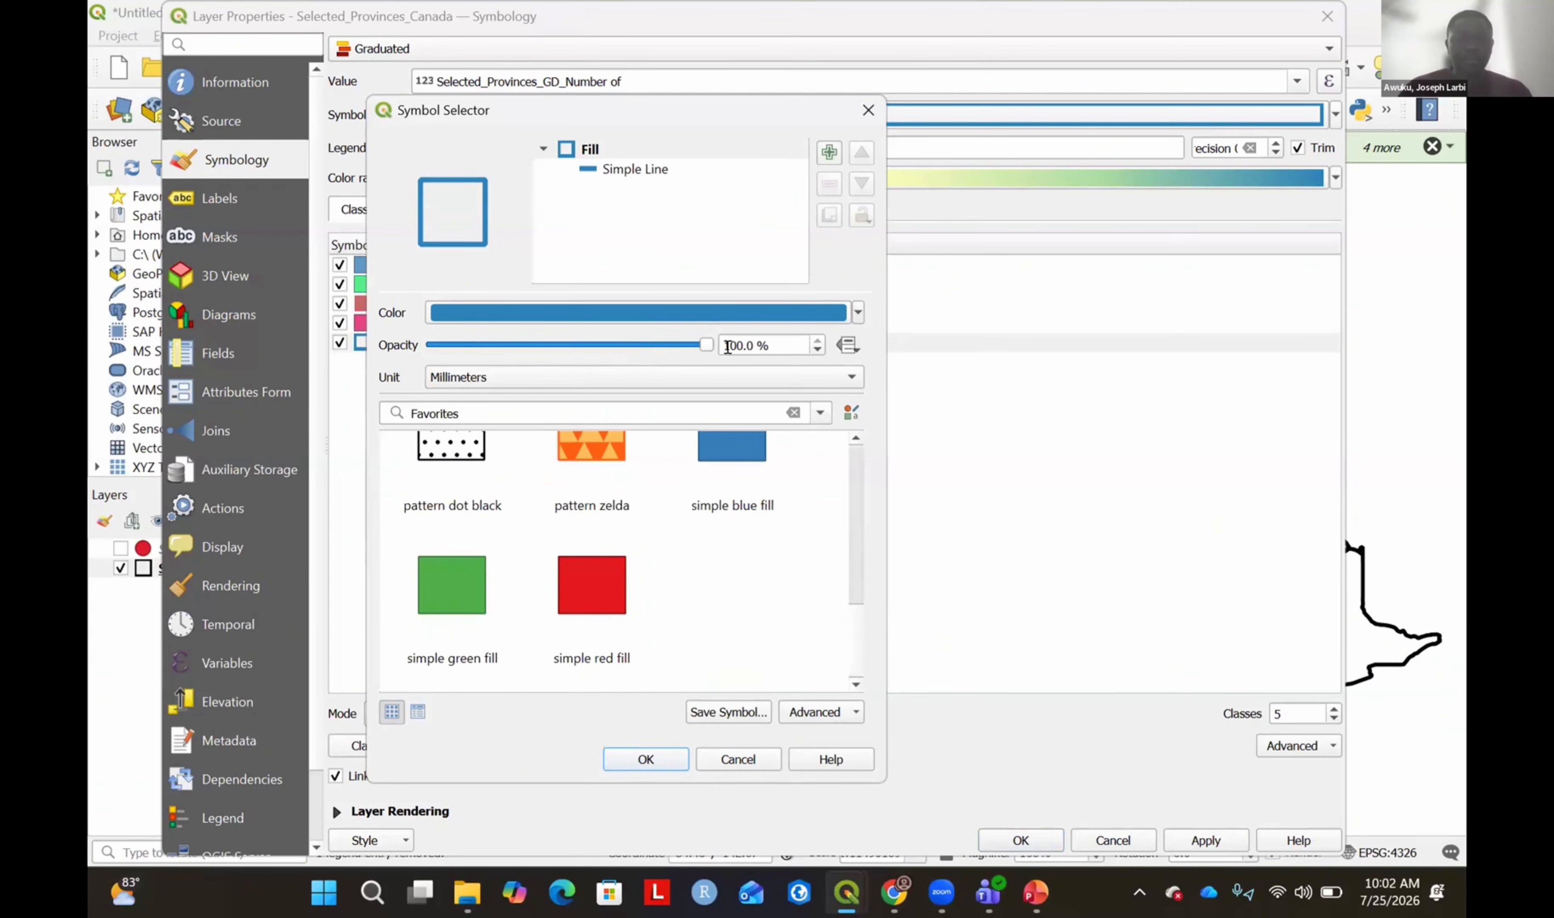
{"action": "left_click", "coordinate": [592, 585]}
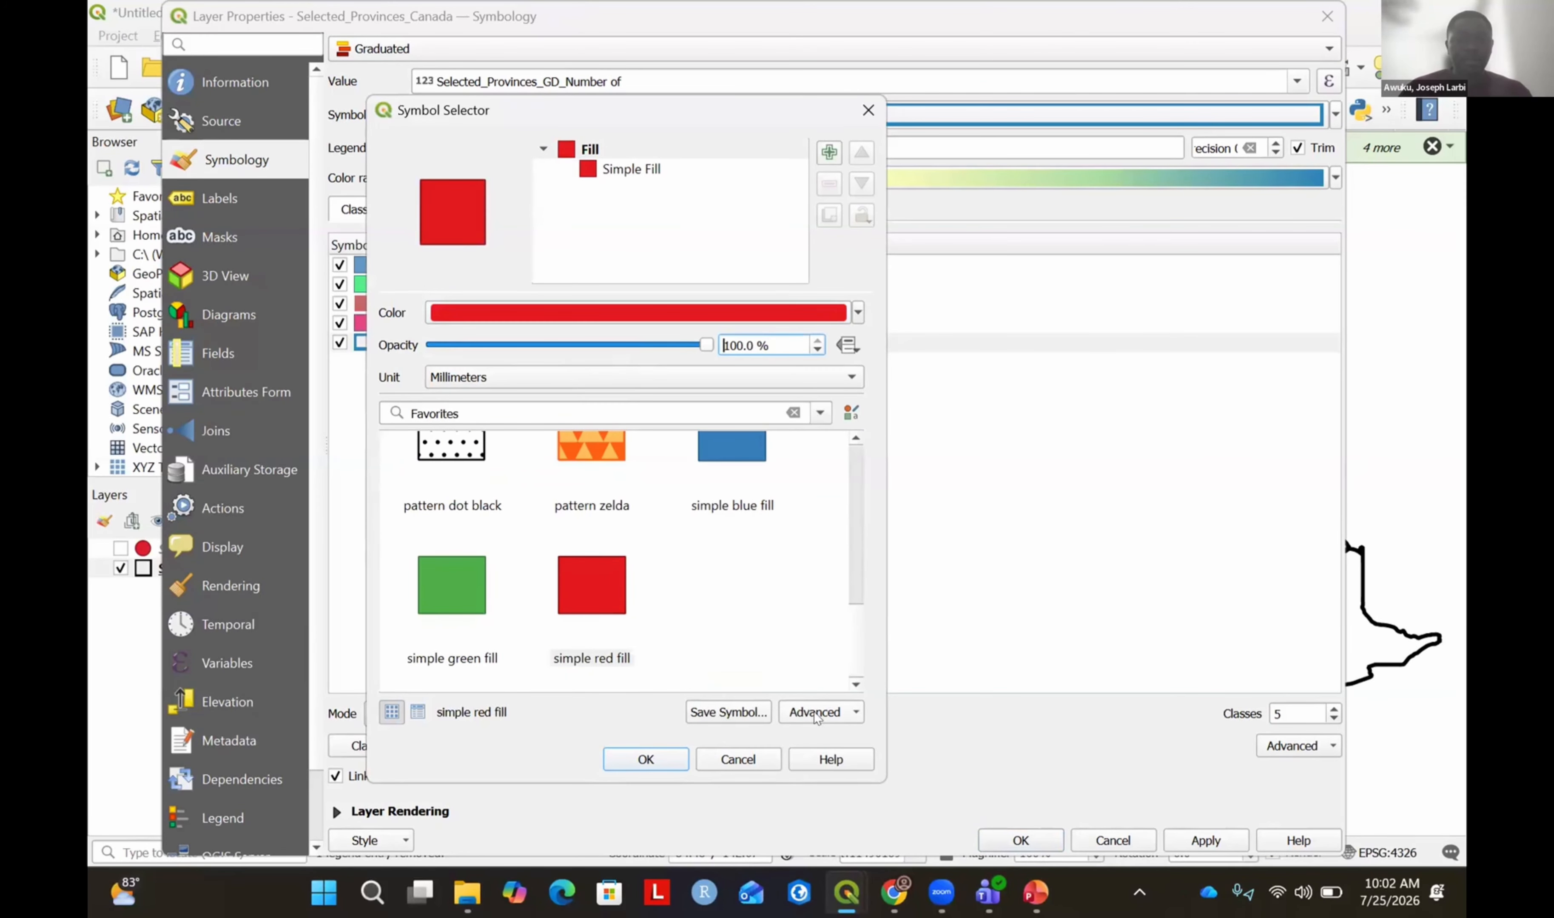
{"action": "key", "text": "Return"}
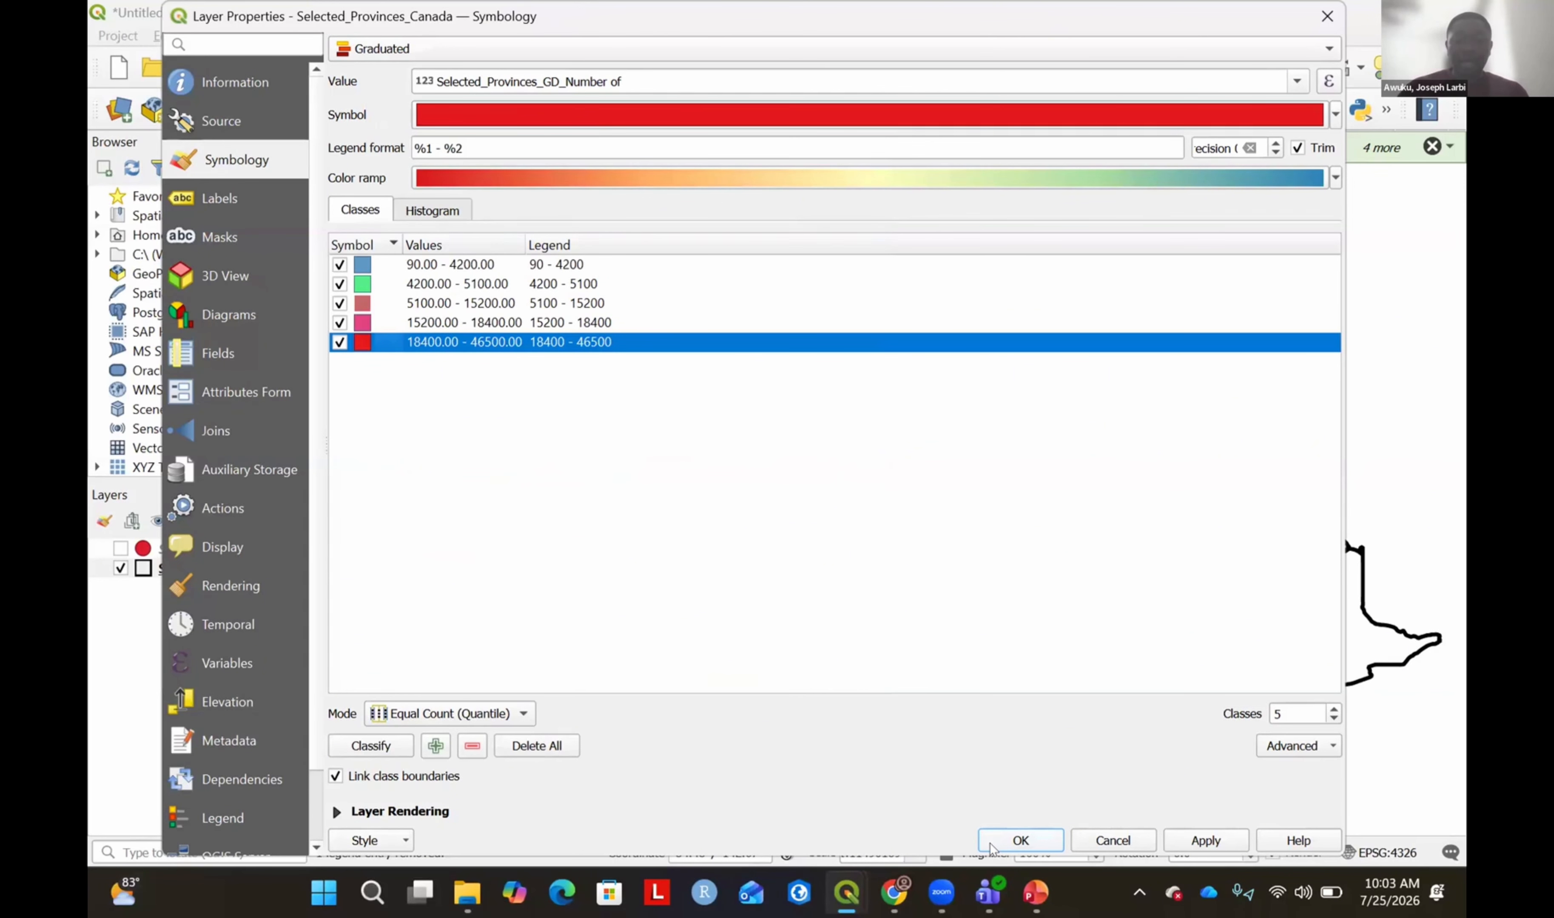
{"action": "left_click", "coordinate": [1020, 840]}
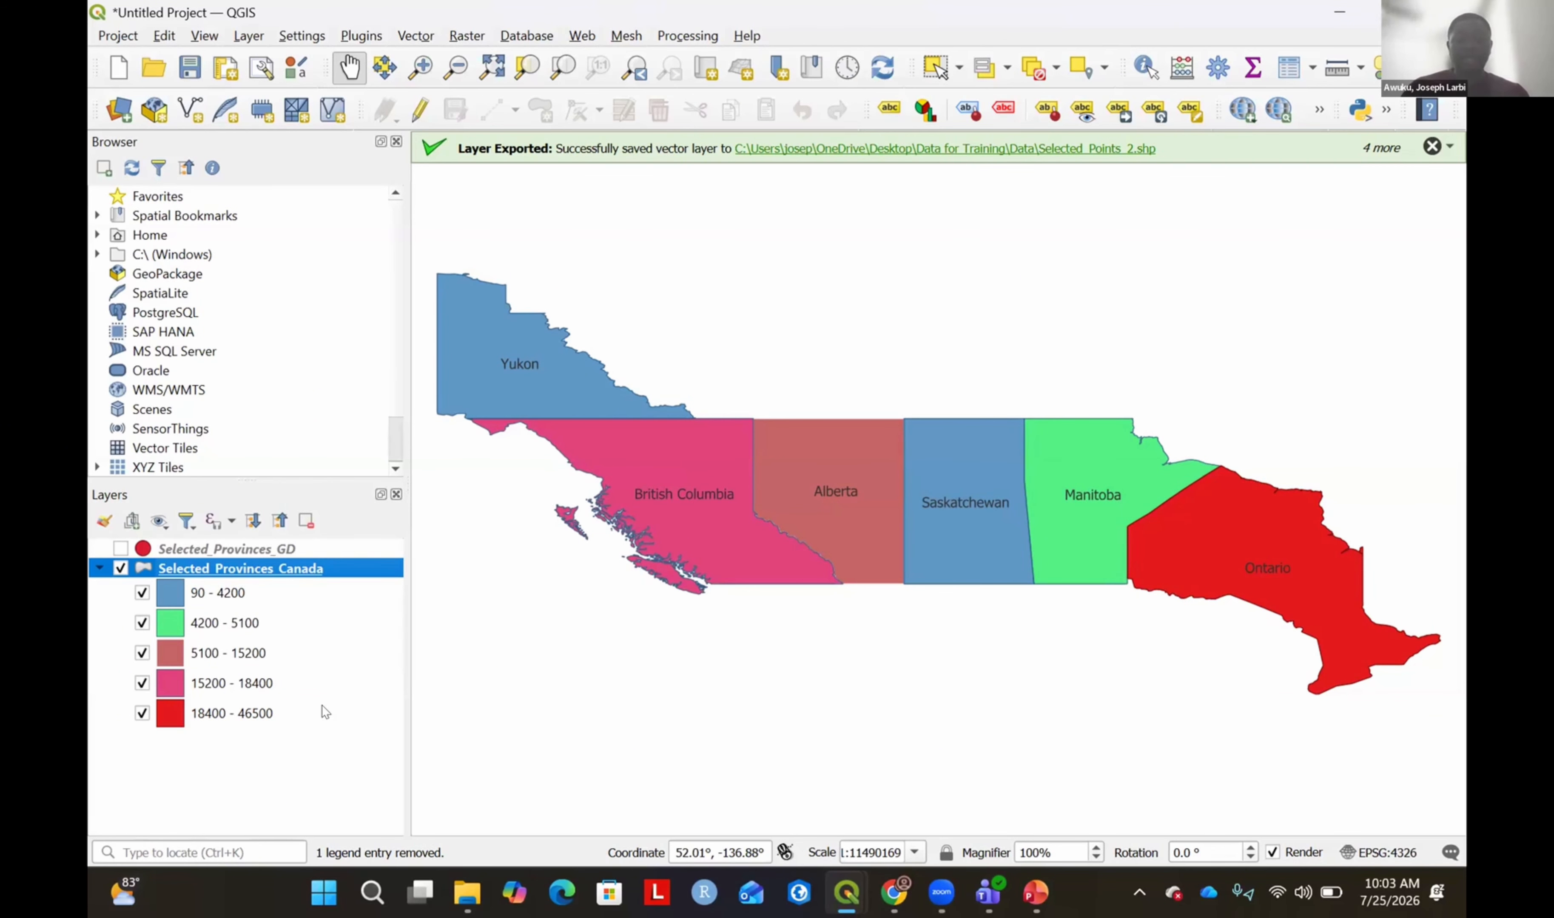
Turn the labels of the Selected_Provinces_Canada layer off and on again.
{"action": "right_click", "coordinate": [195, 569]}
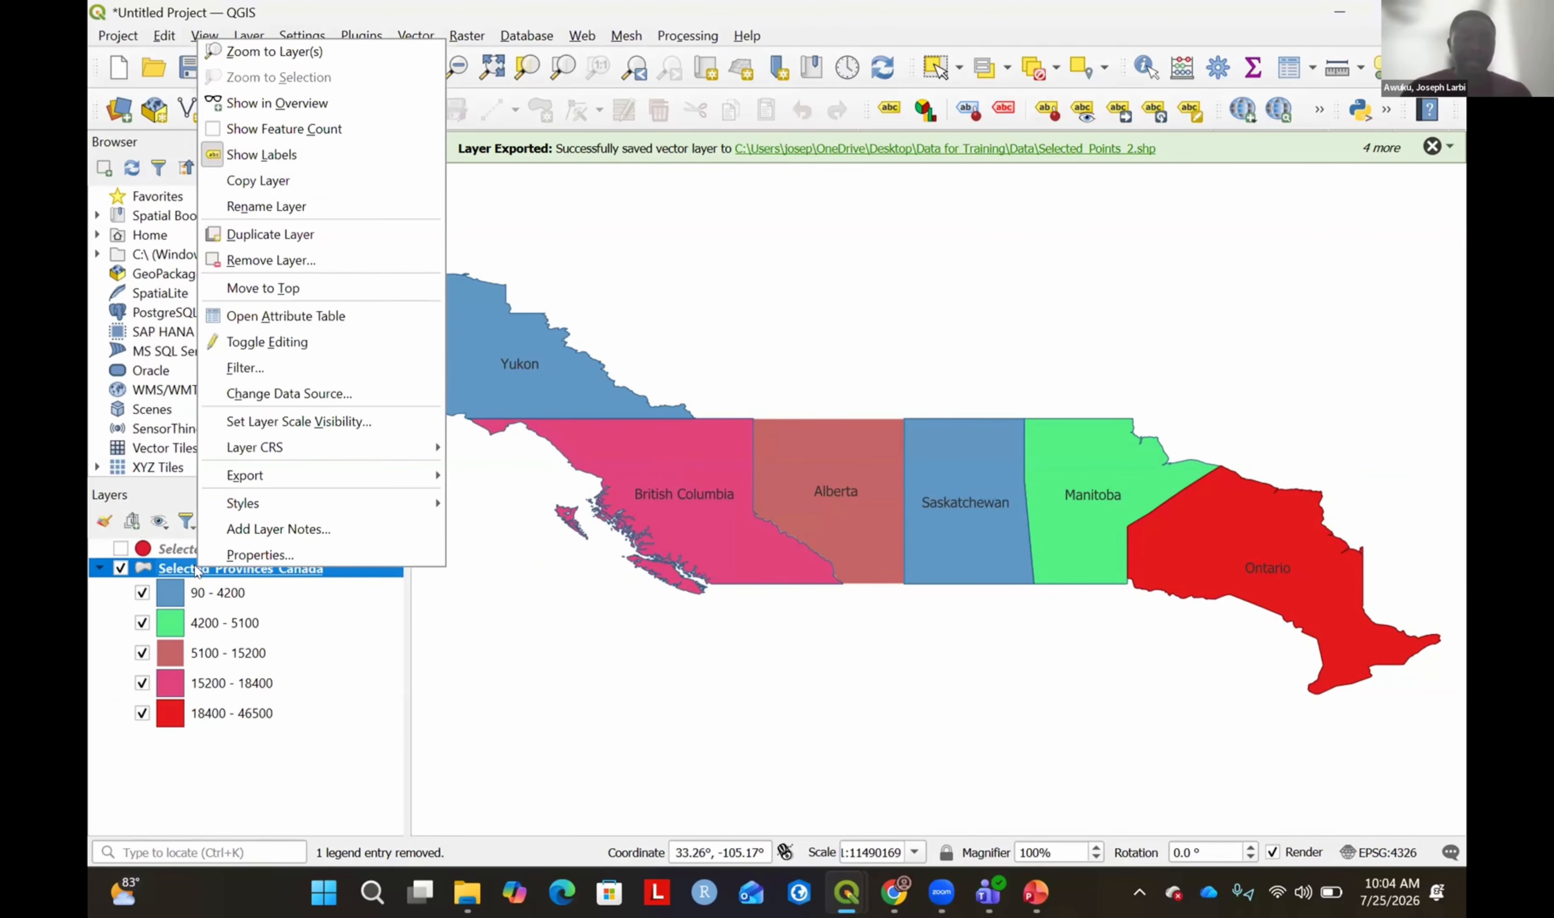
{"action": "left_click", "coordinate": [255, 154]}
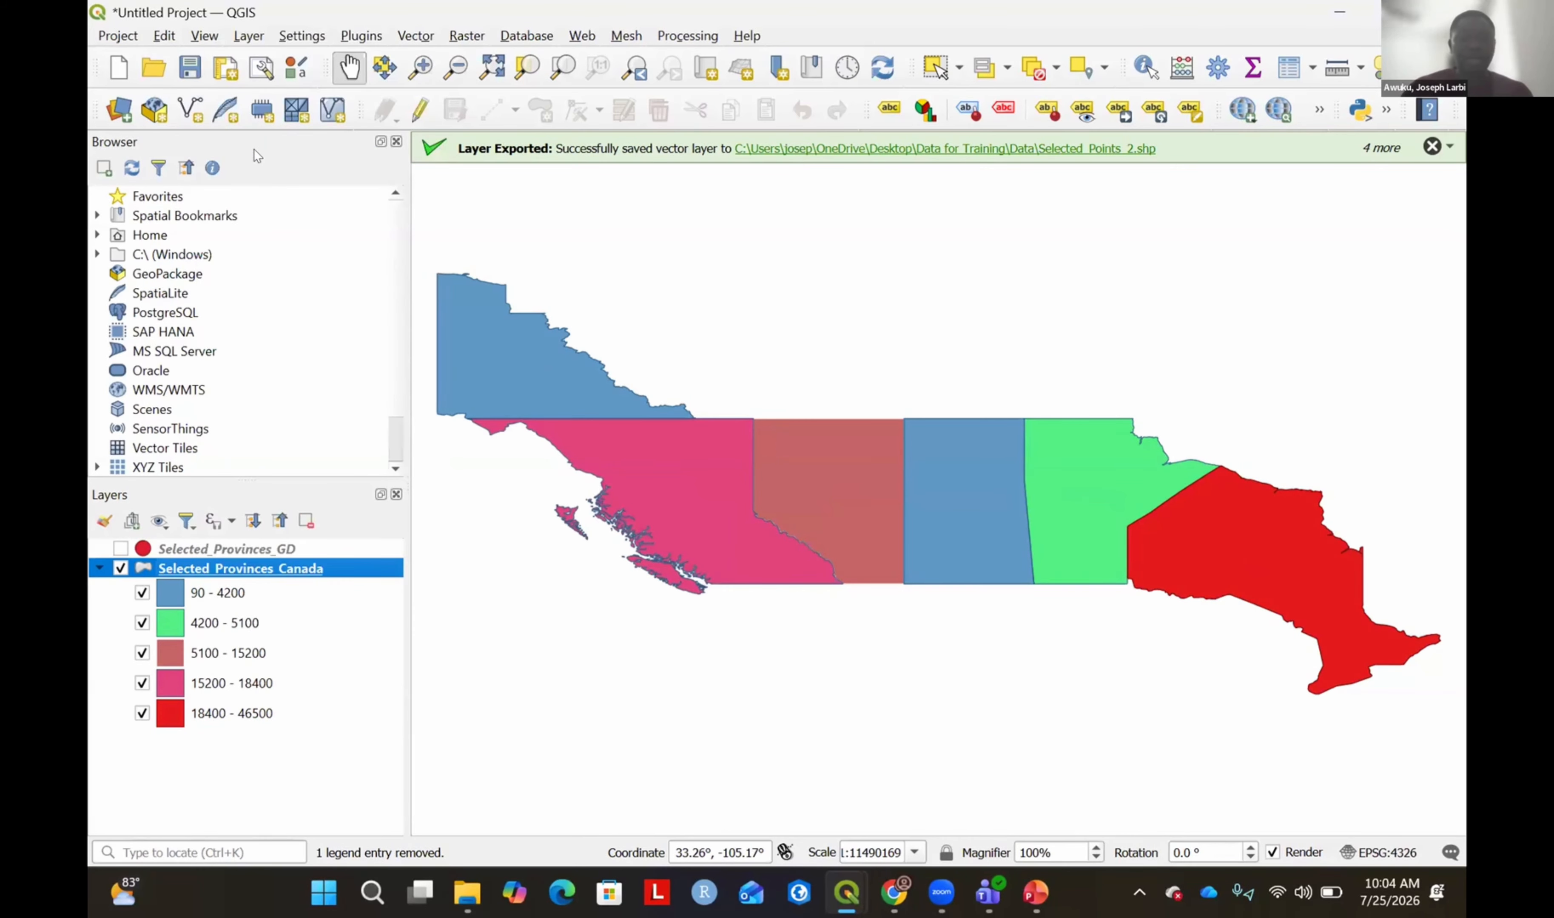
{"action": "right_click", "coordinate": [258, 570]}
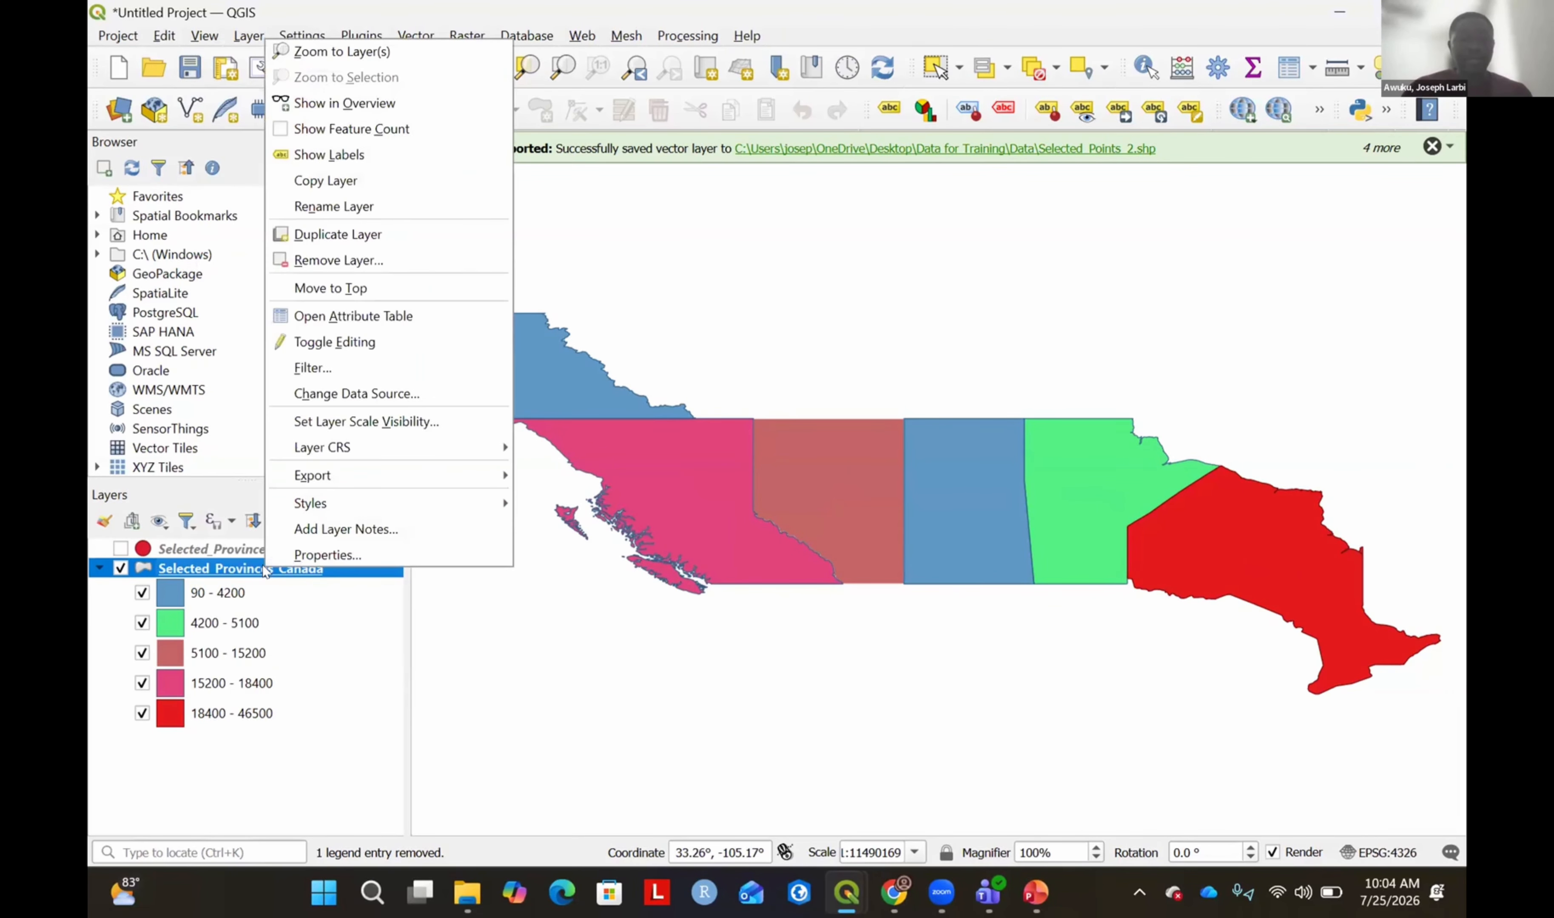
{"action": "left_click", "coordinate": [366, 156]}
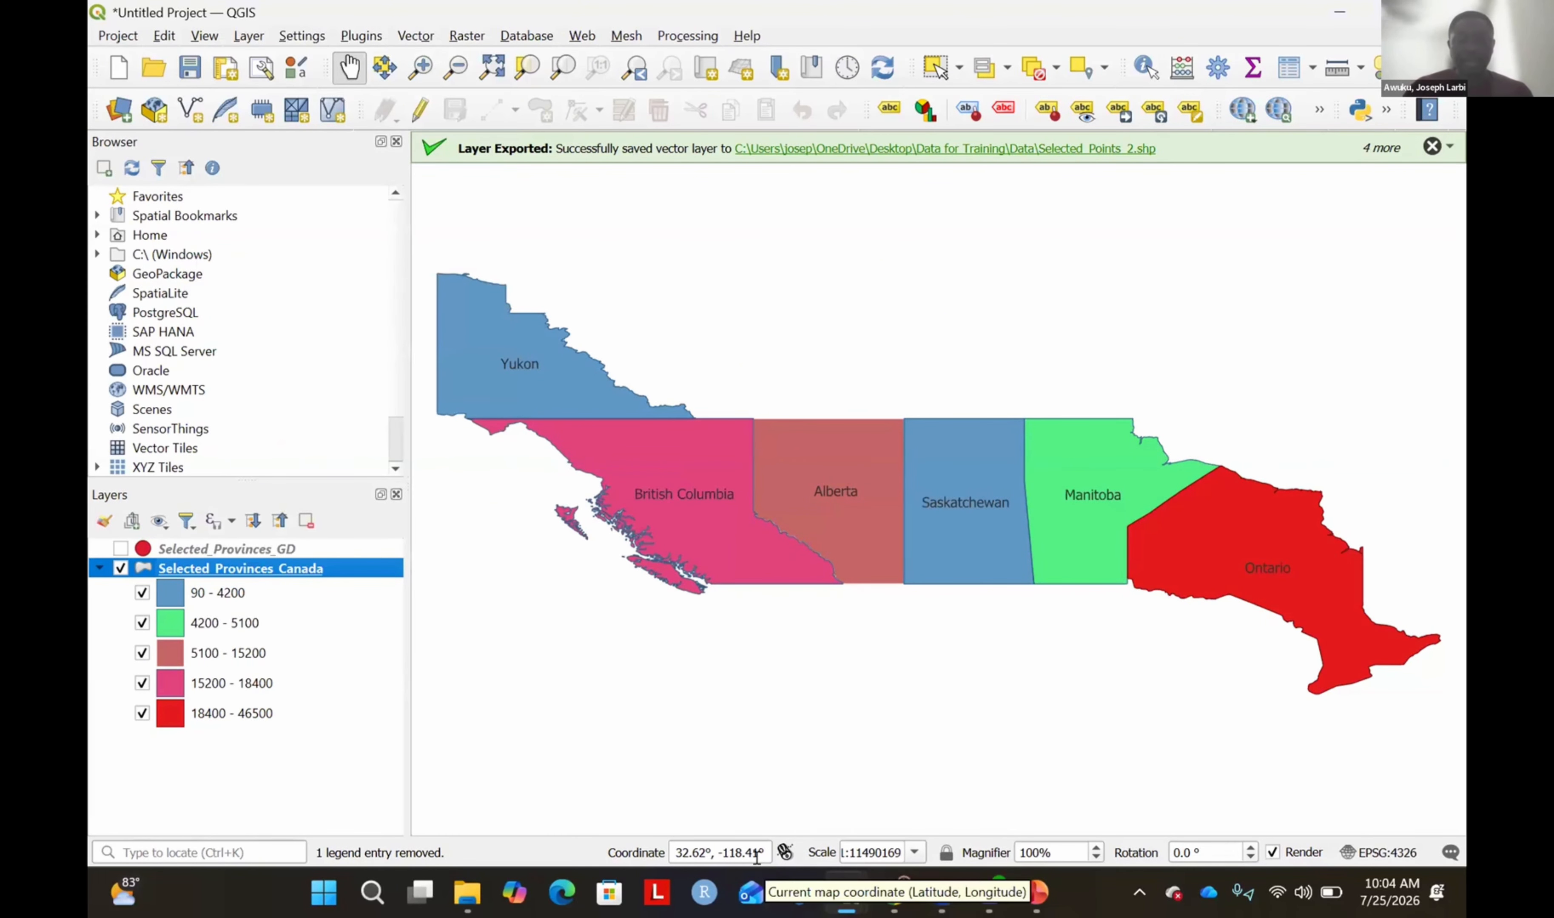
Set PROVINCE as the label field in the Selected_Provinces_Canada layer properties and accept the settings.
{"action": "right_click", "coordinate": [265, 571]}
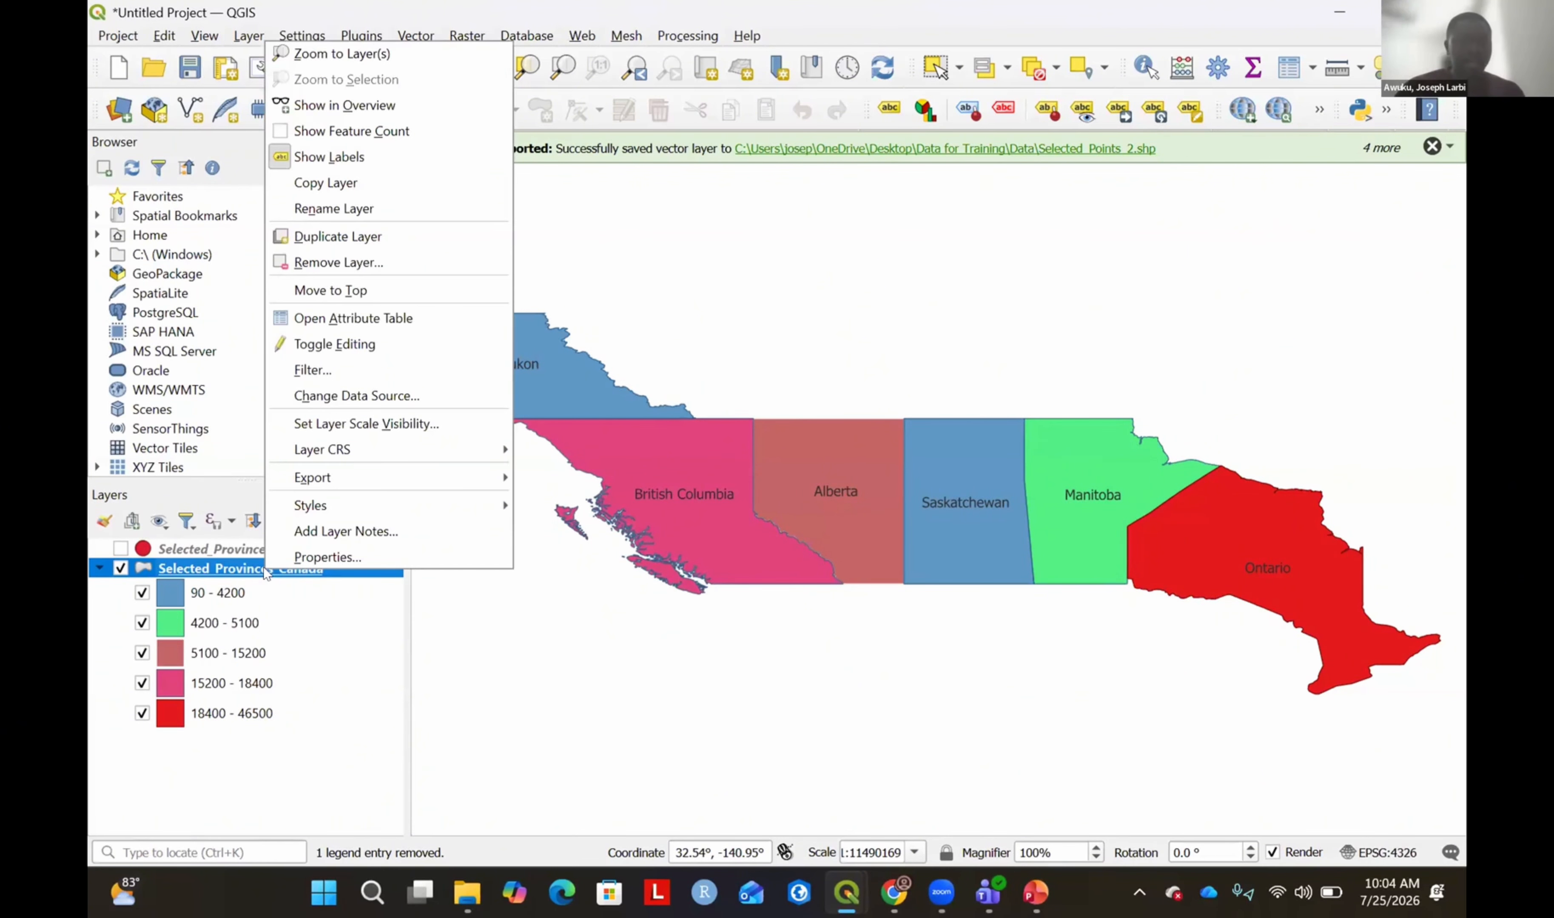
{"action": "left_click", "coordinate": [354, 557]}
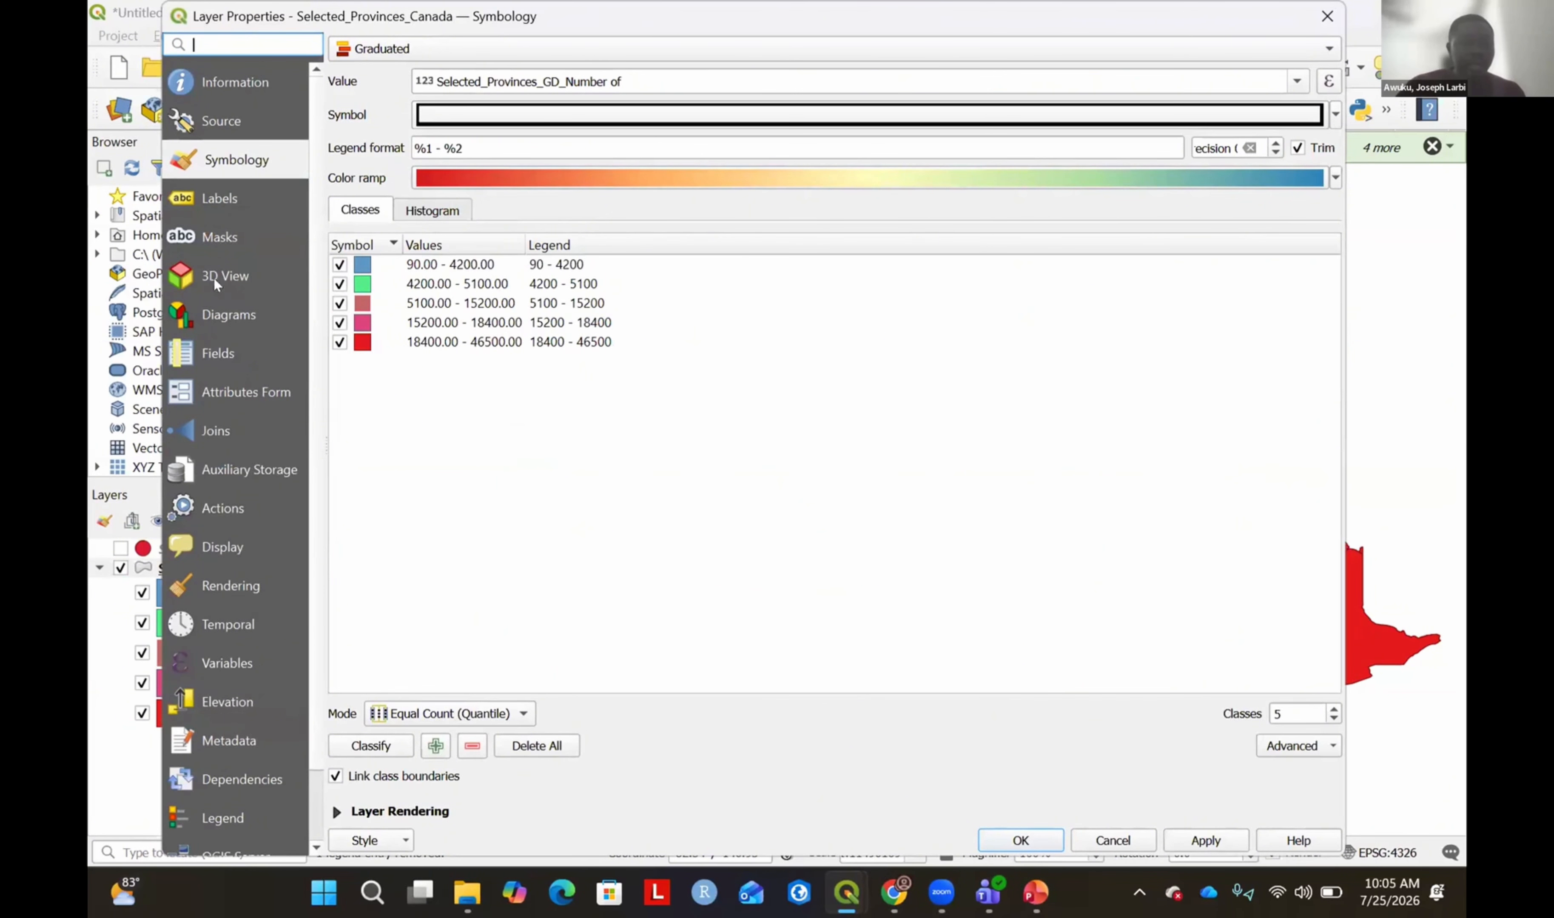
{"action": "left_click", "coordinate": [227, 205]}
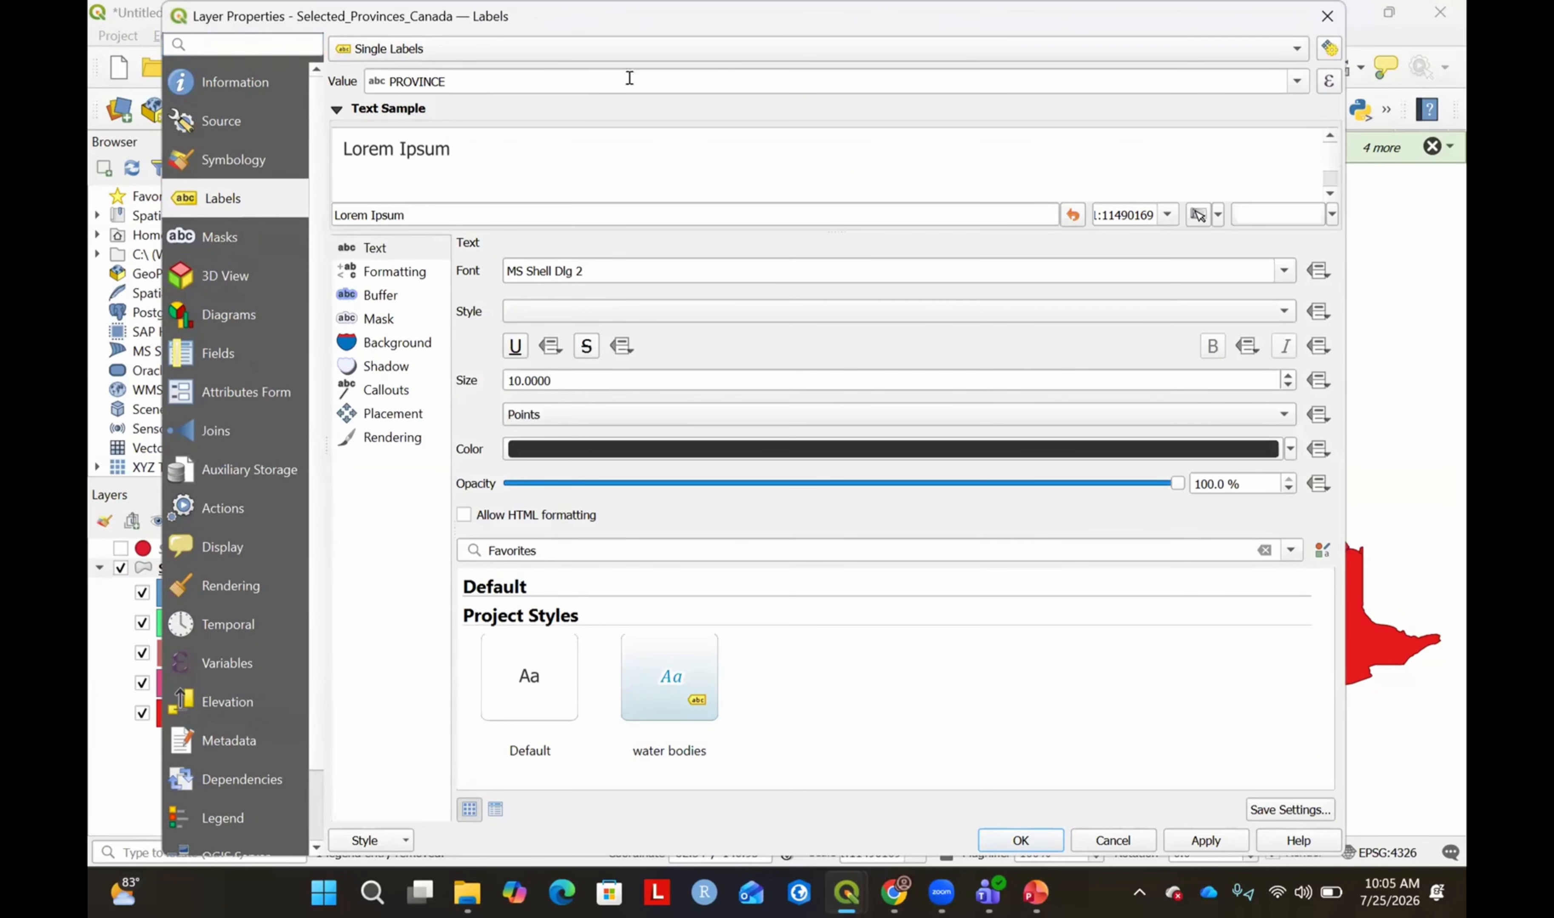
{"action": "left_click", "coordinate": [1297, 82]}
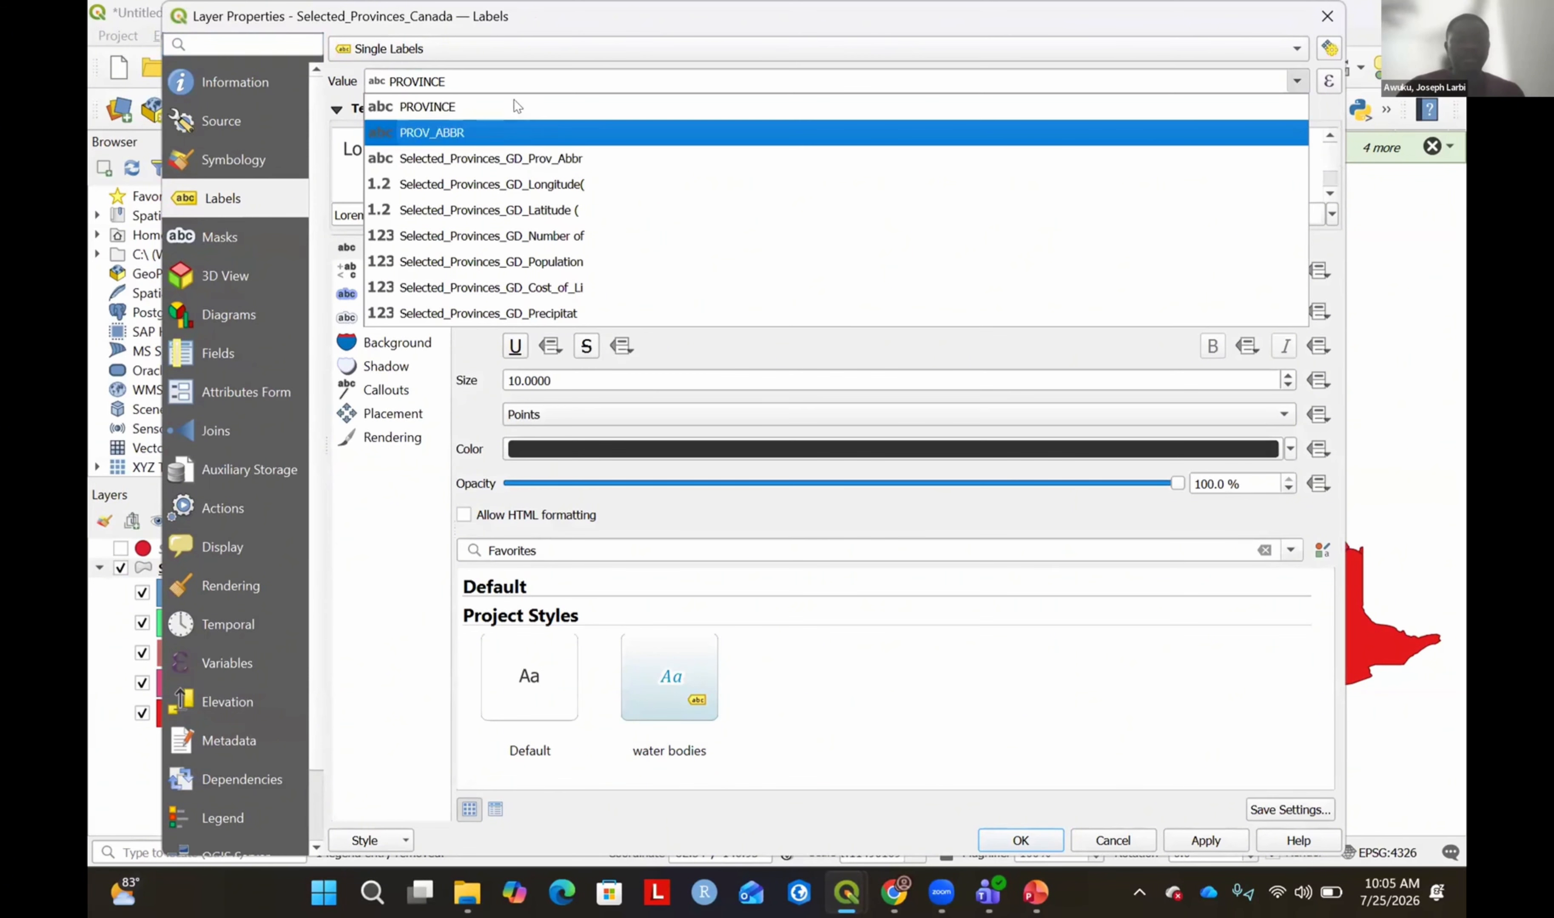
{"action": "left_click", "coordinate": [503, 103]}
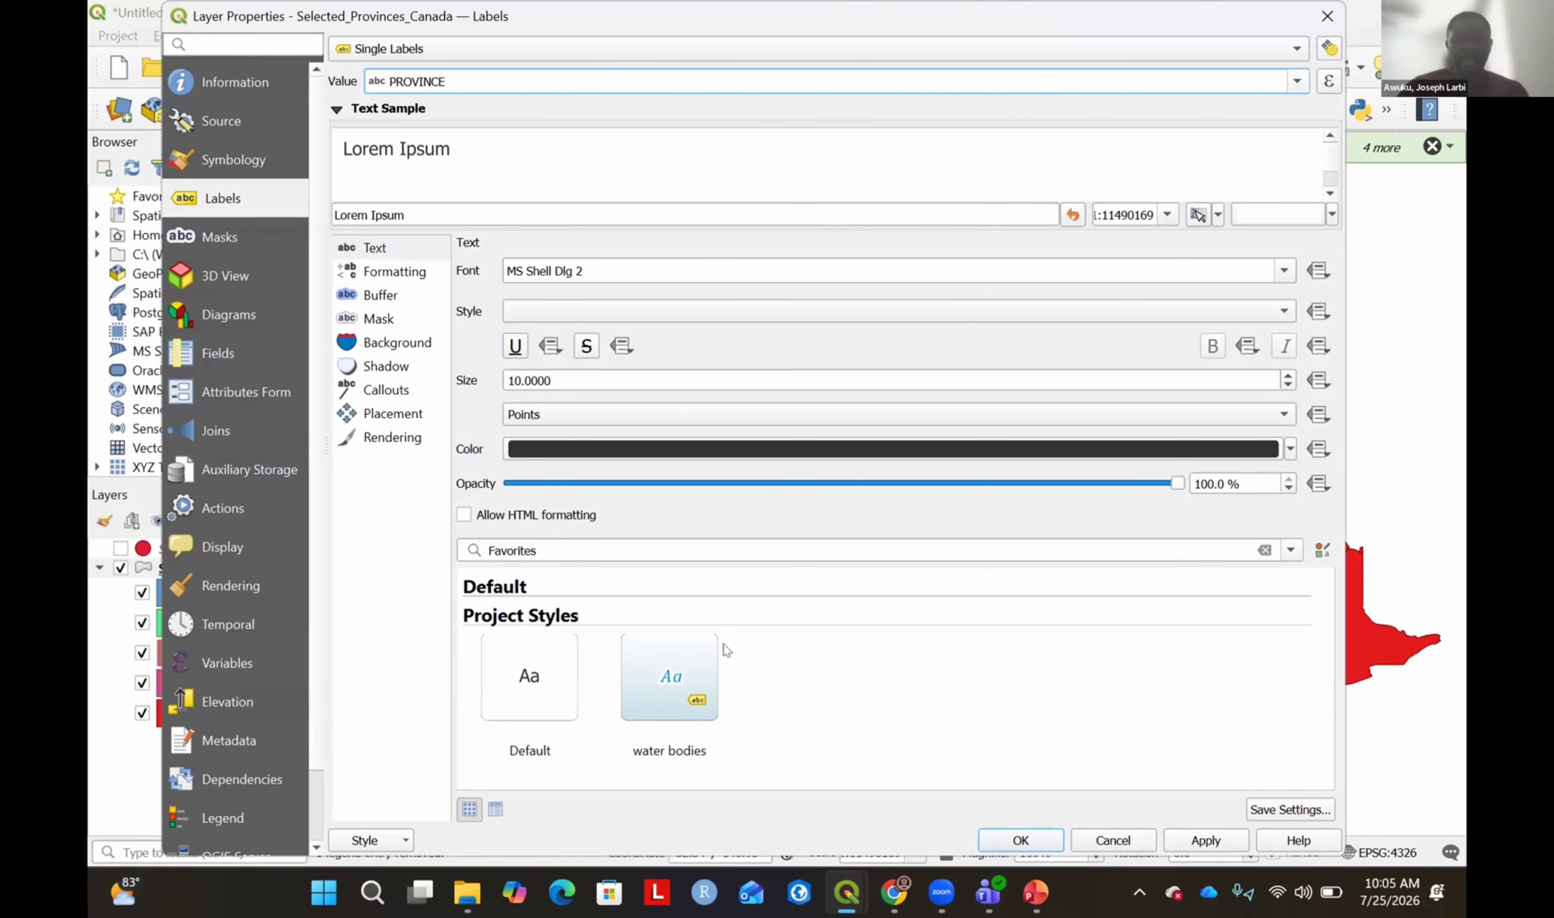
{"action": "left_click", "coordinate": [1025, 844]}
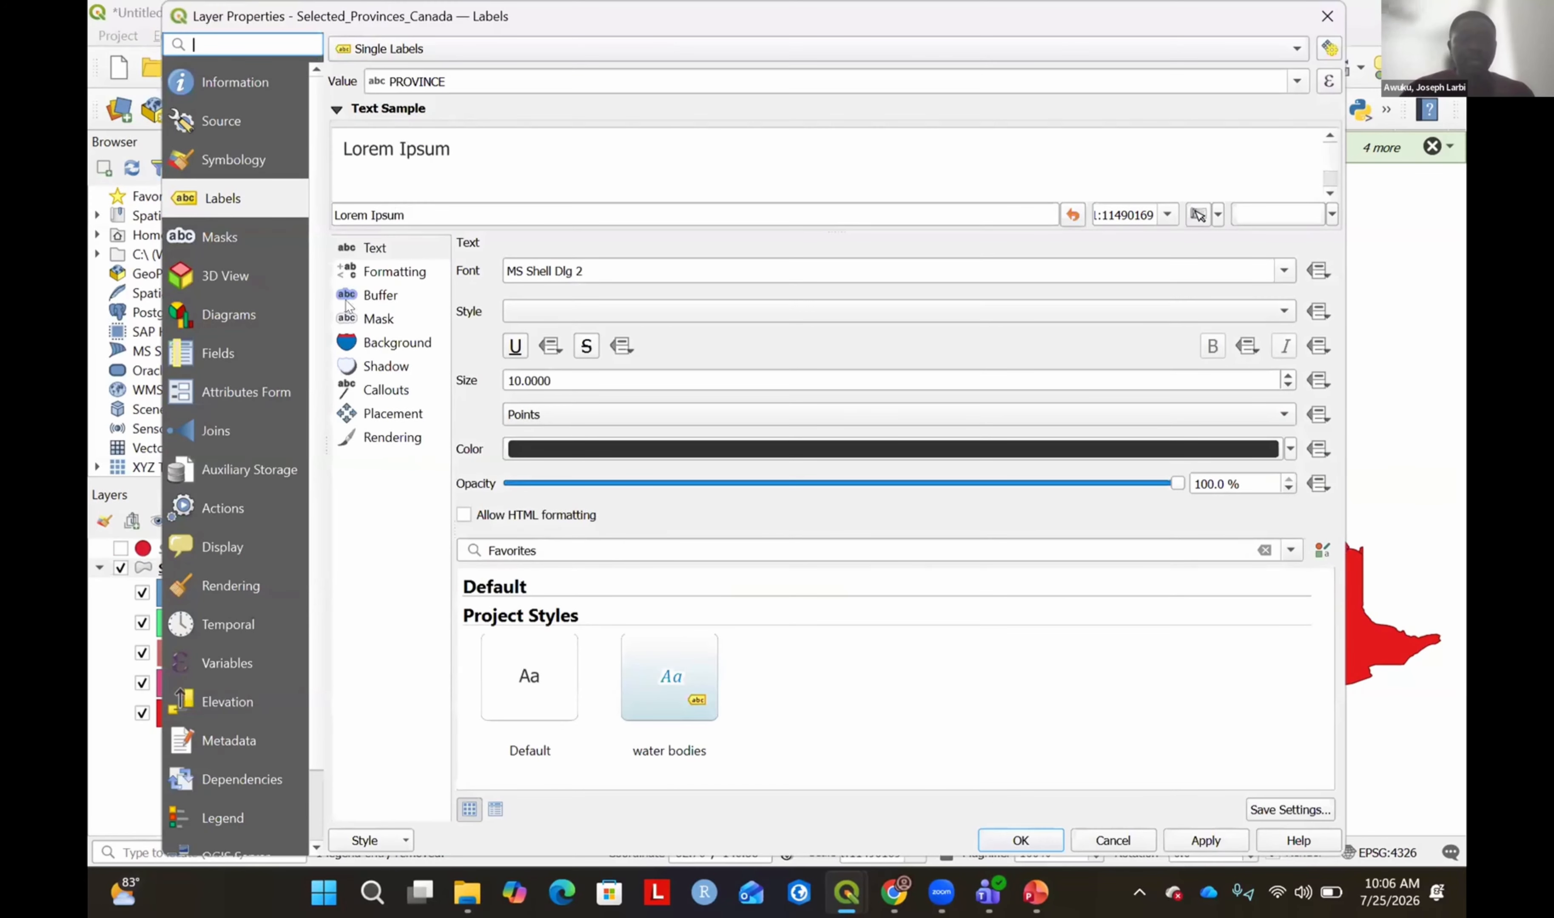
Try the Rotation-based text orientation in the province label formatting and return it to Horizontal.
{"action": "left_click", "coordinate": [391, 273]}
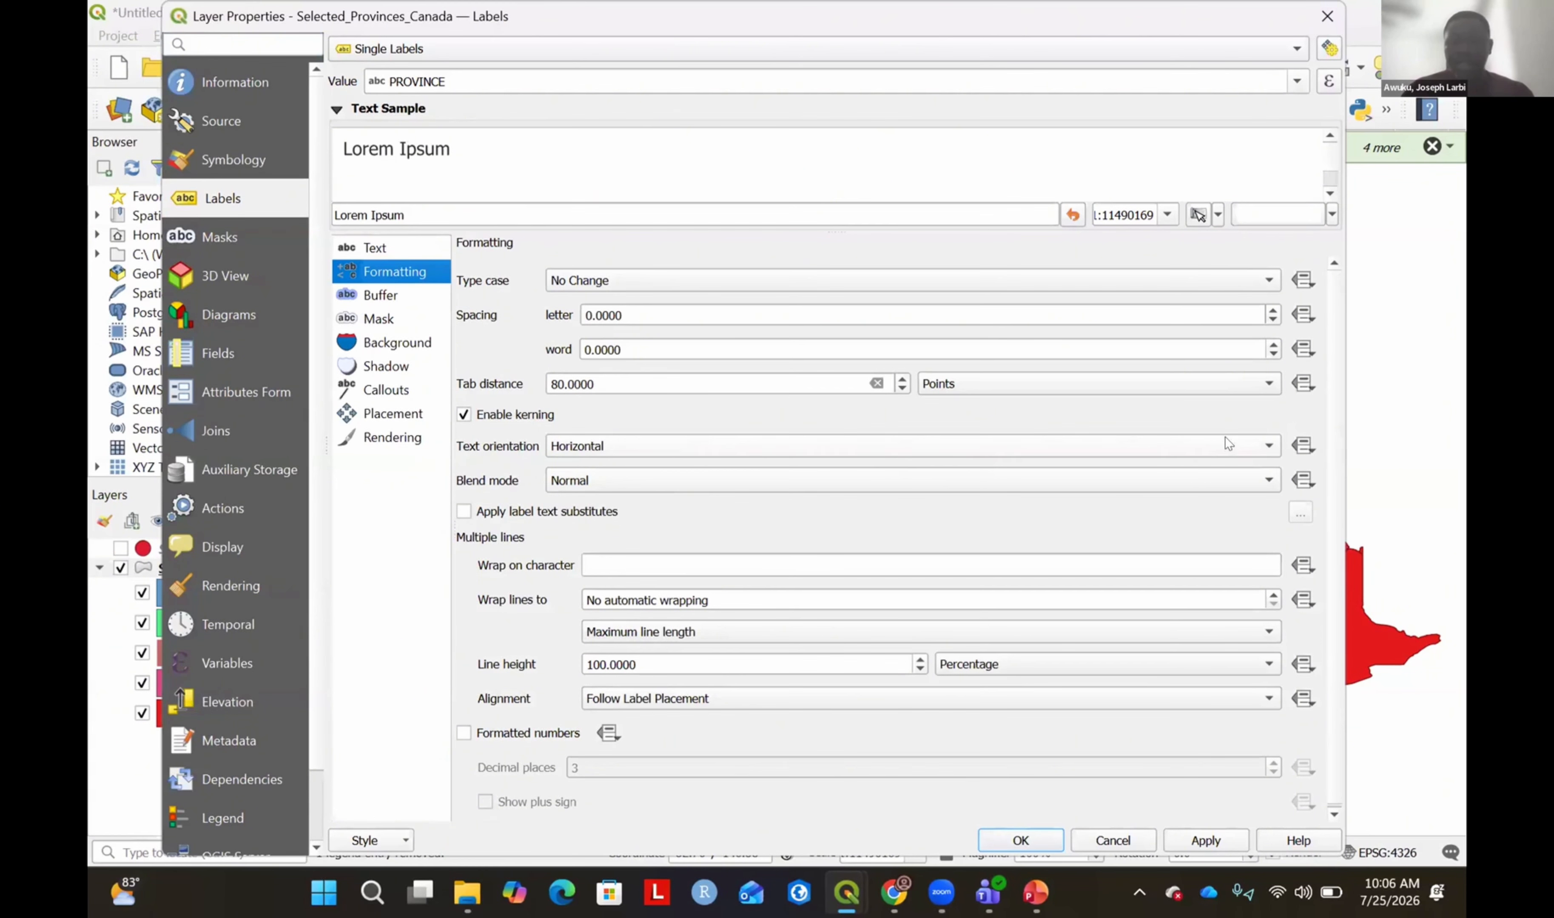
{"action": "left_click", "coordinate": [1270, 446]}
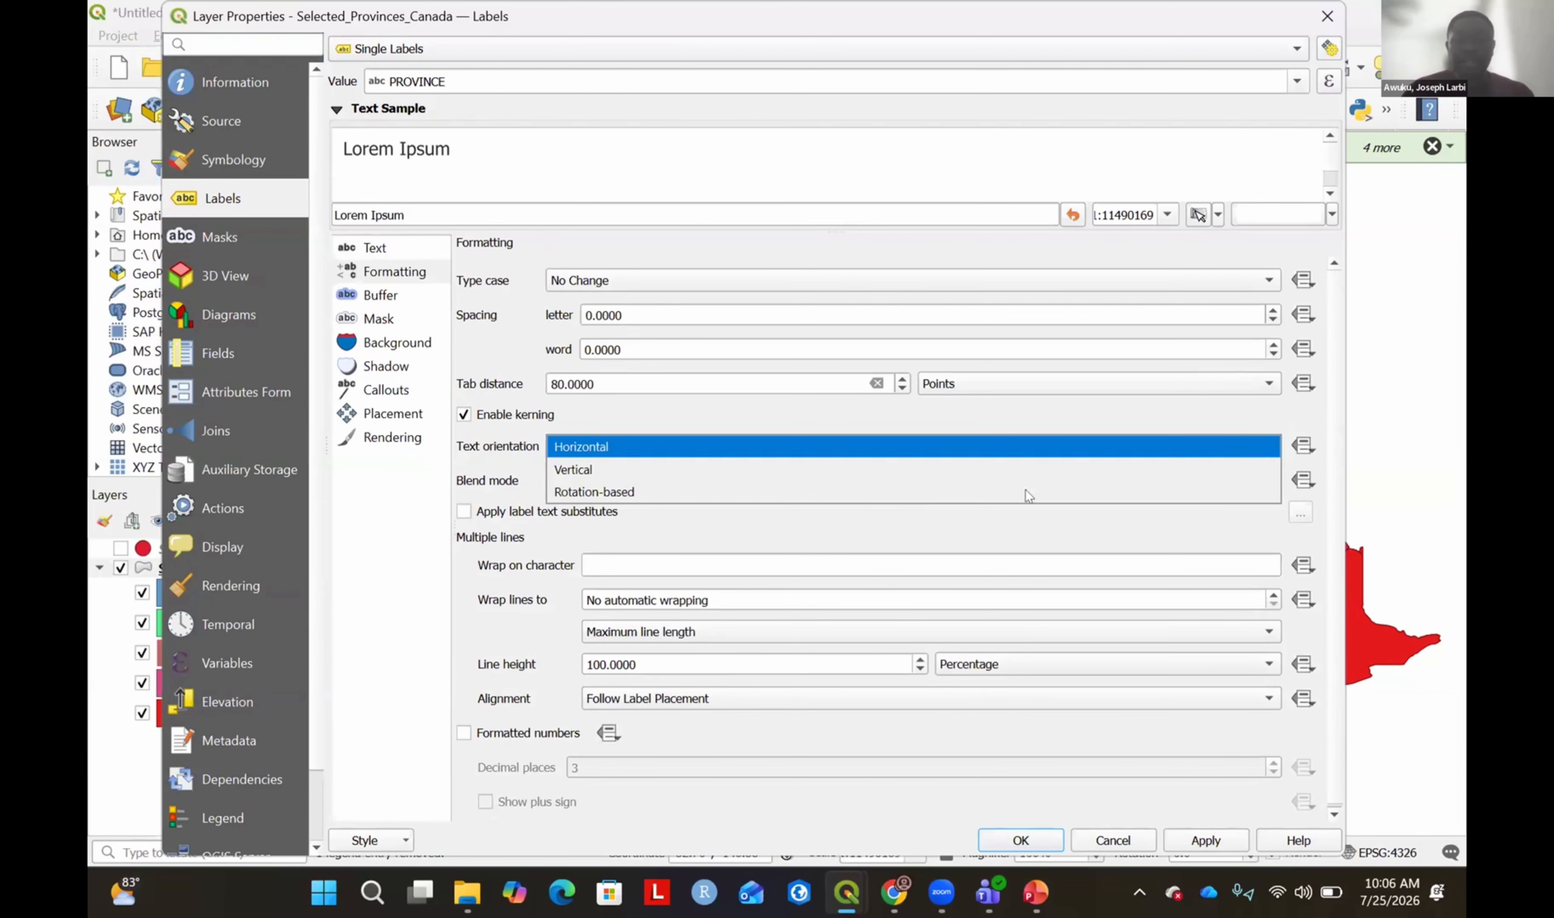
{"action": "left_click", "coordinate": [643, 492]}
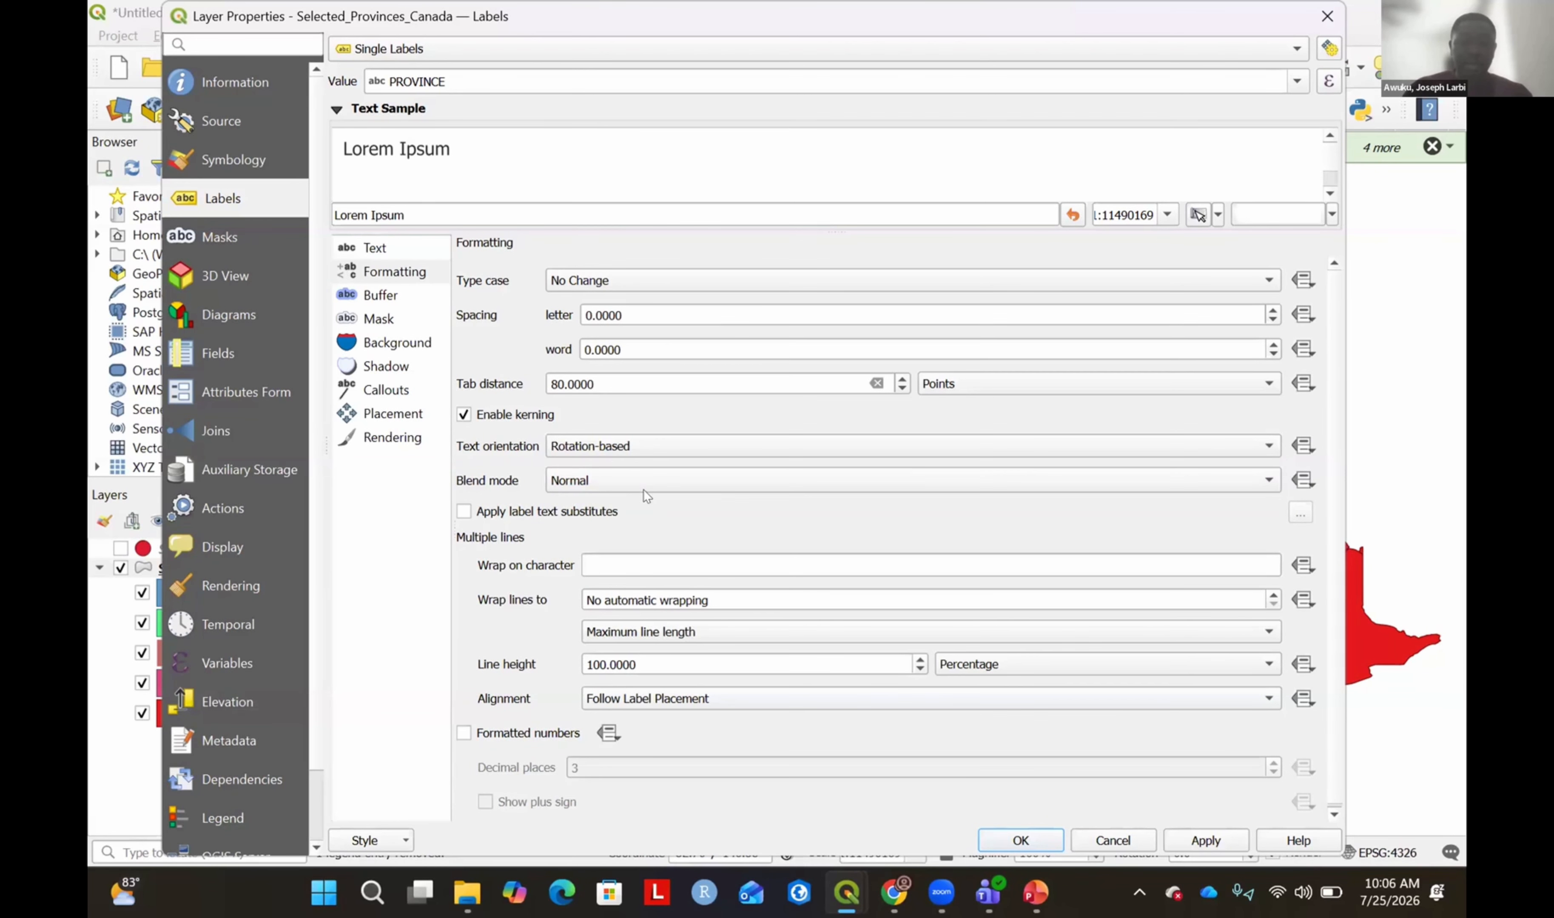
{"action": "left_click", "coordinate": [1269, 448]}
{"action": "left_click", "coordinate": [778, 403]}
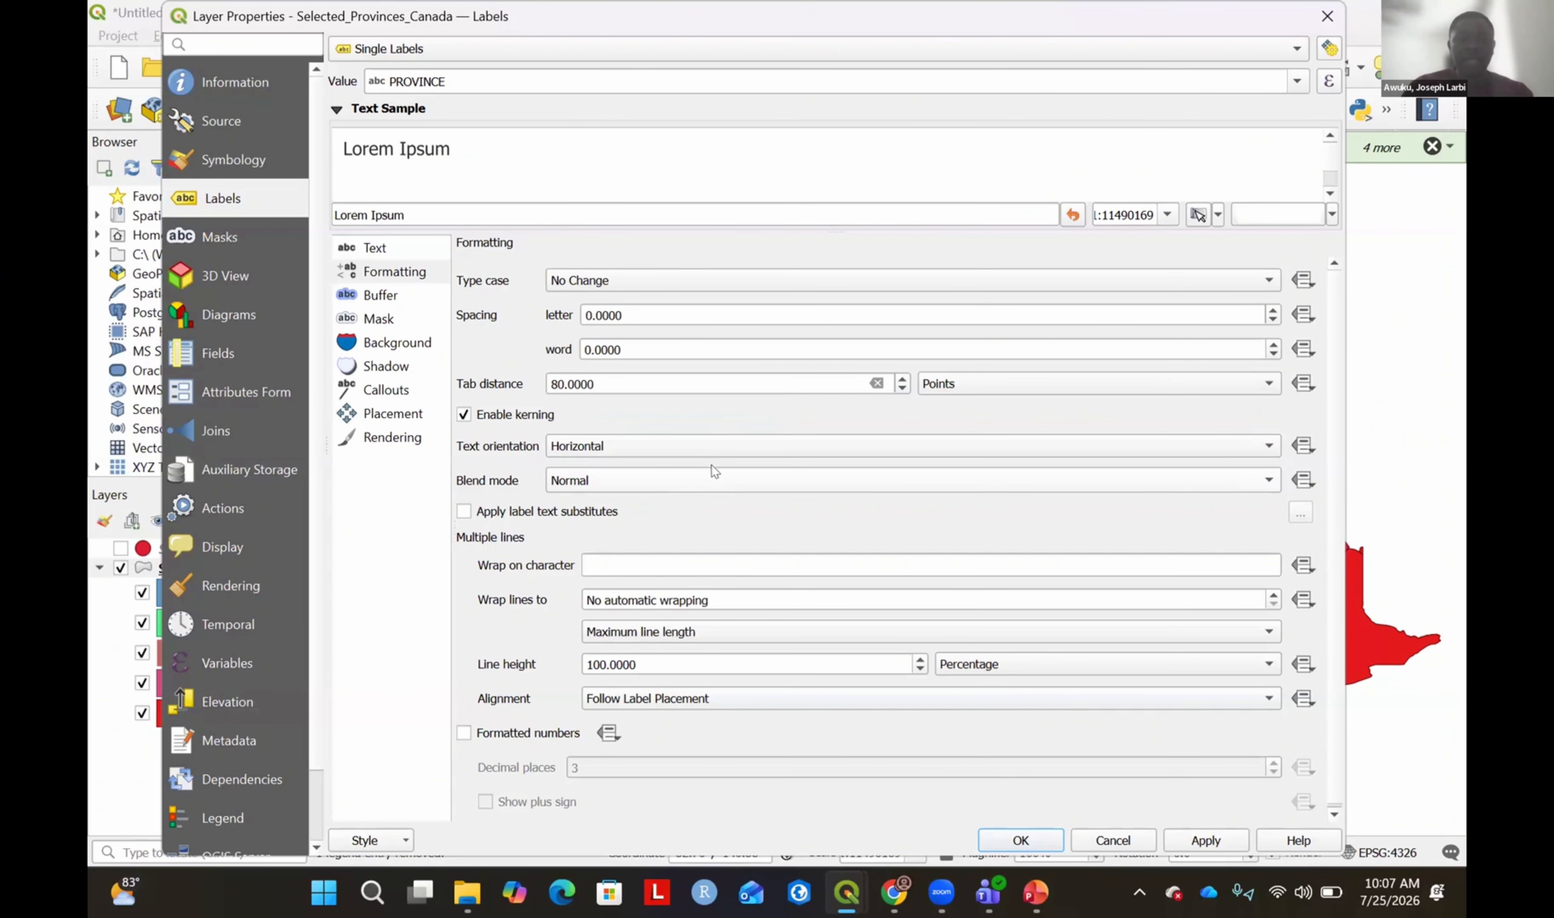
Review the text orientation options and placement settings of the province labels, and accept the layer properties.
{"action": "left_click", "coordinate": [731, 447]}
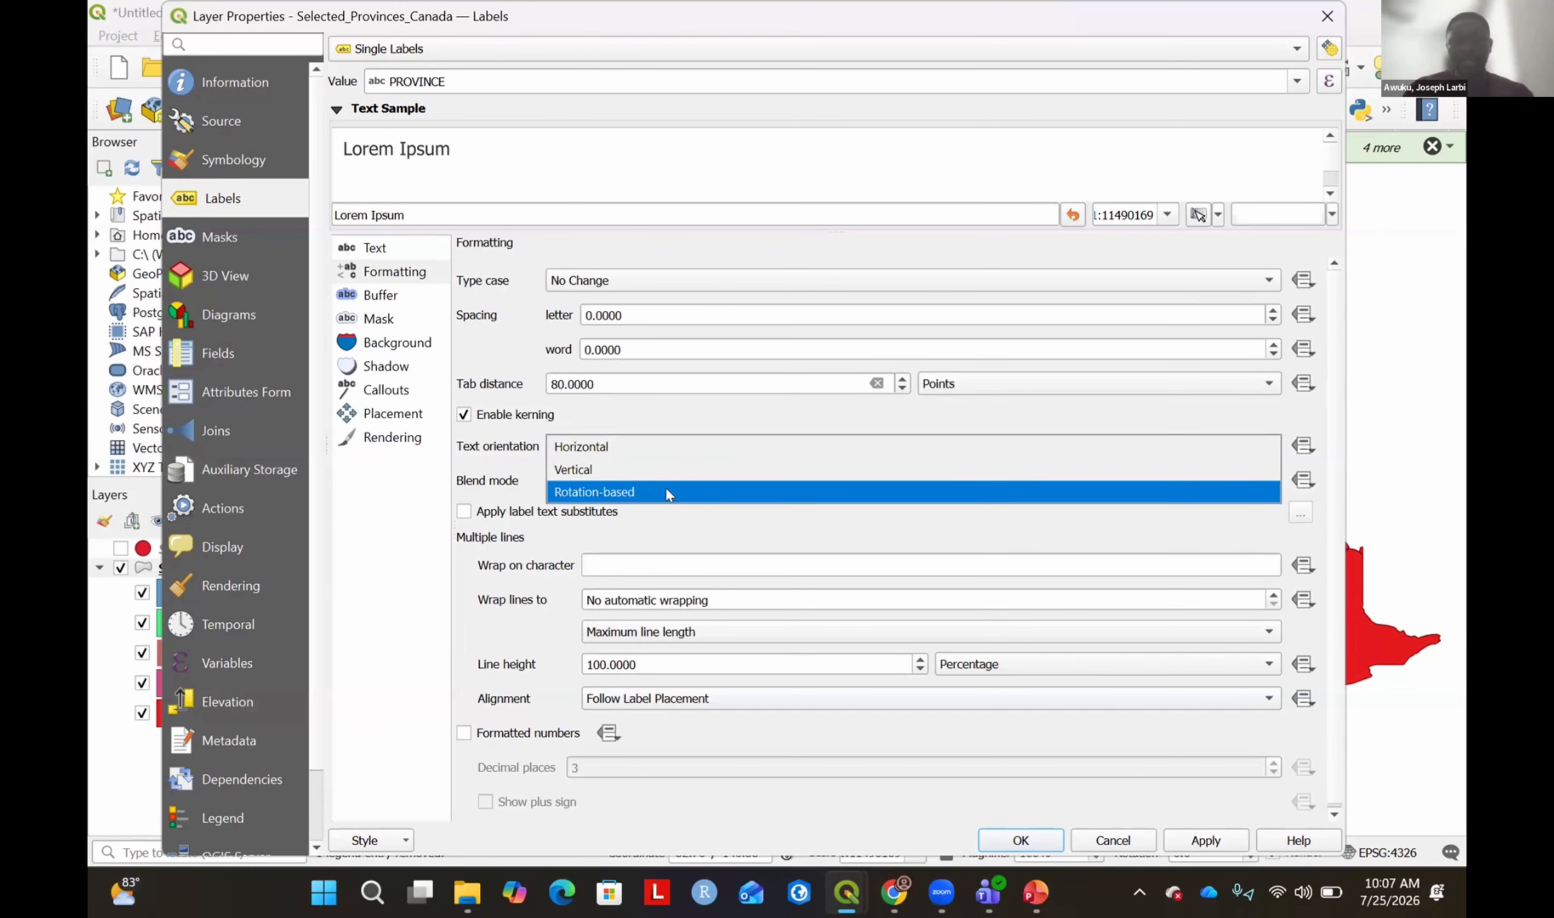
{"action": "left_click", "coordinate": [1217, 411]}
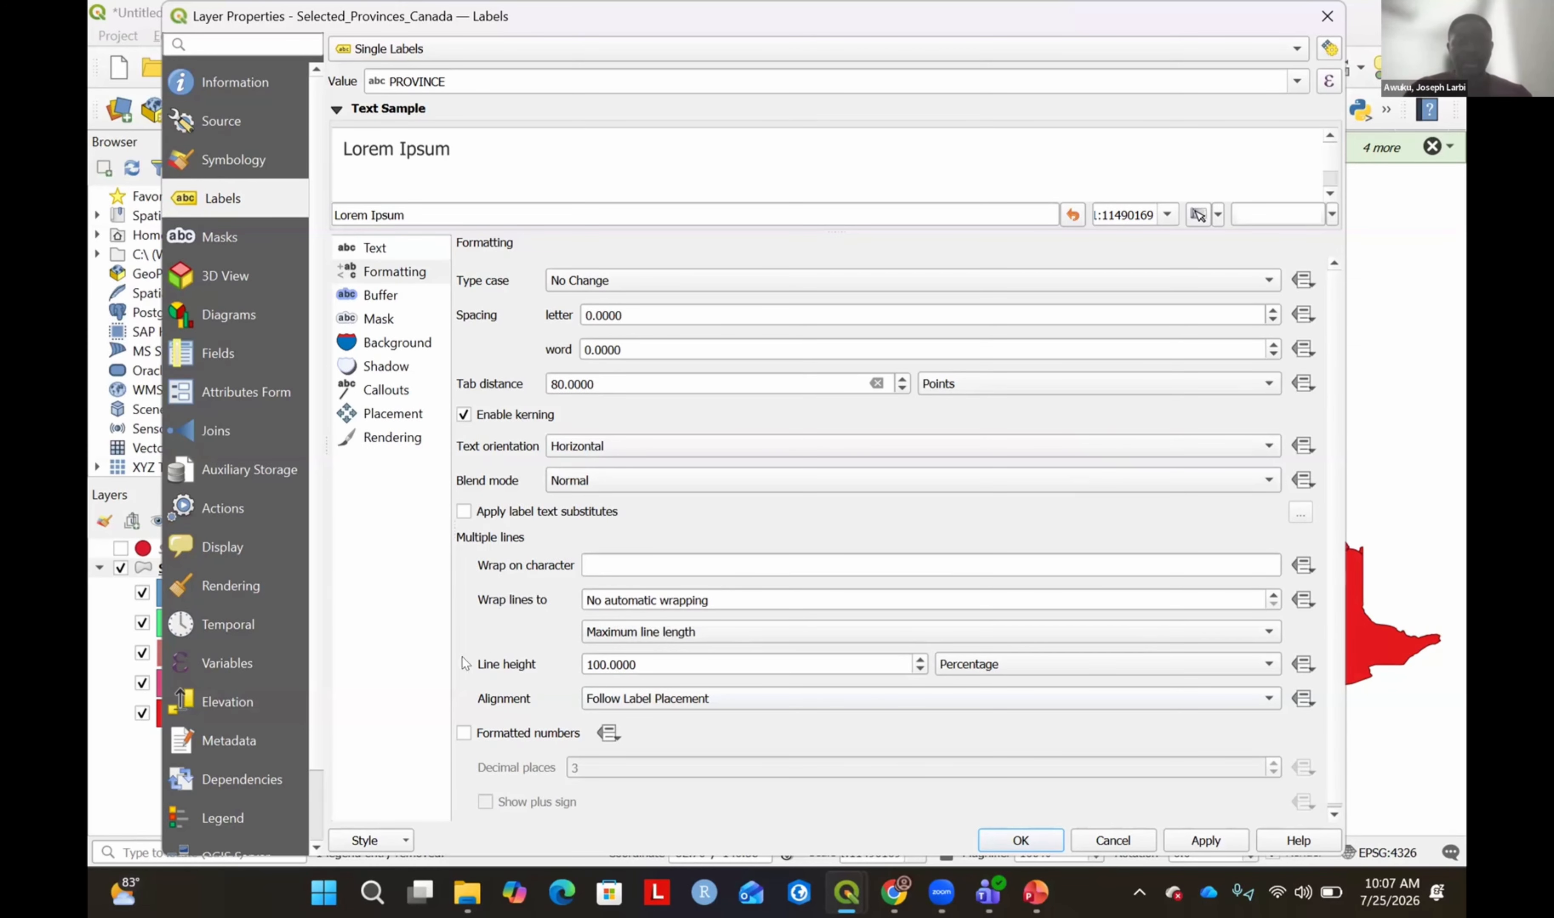
{"action": "left_click", "coordinate": [383, 415]}
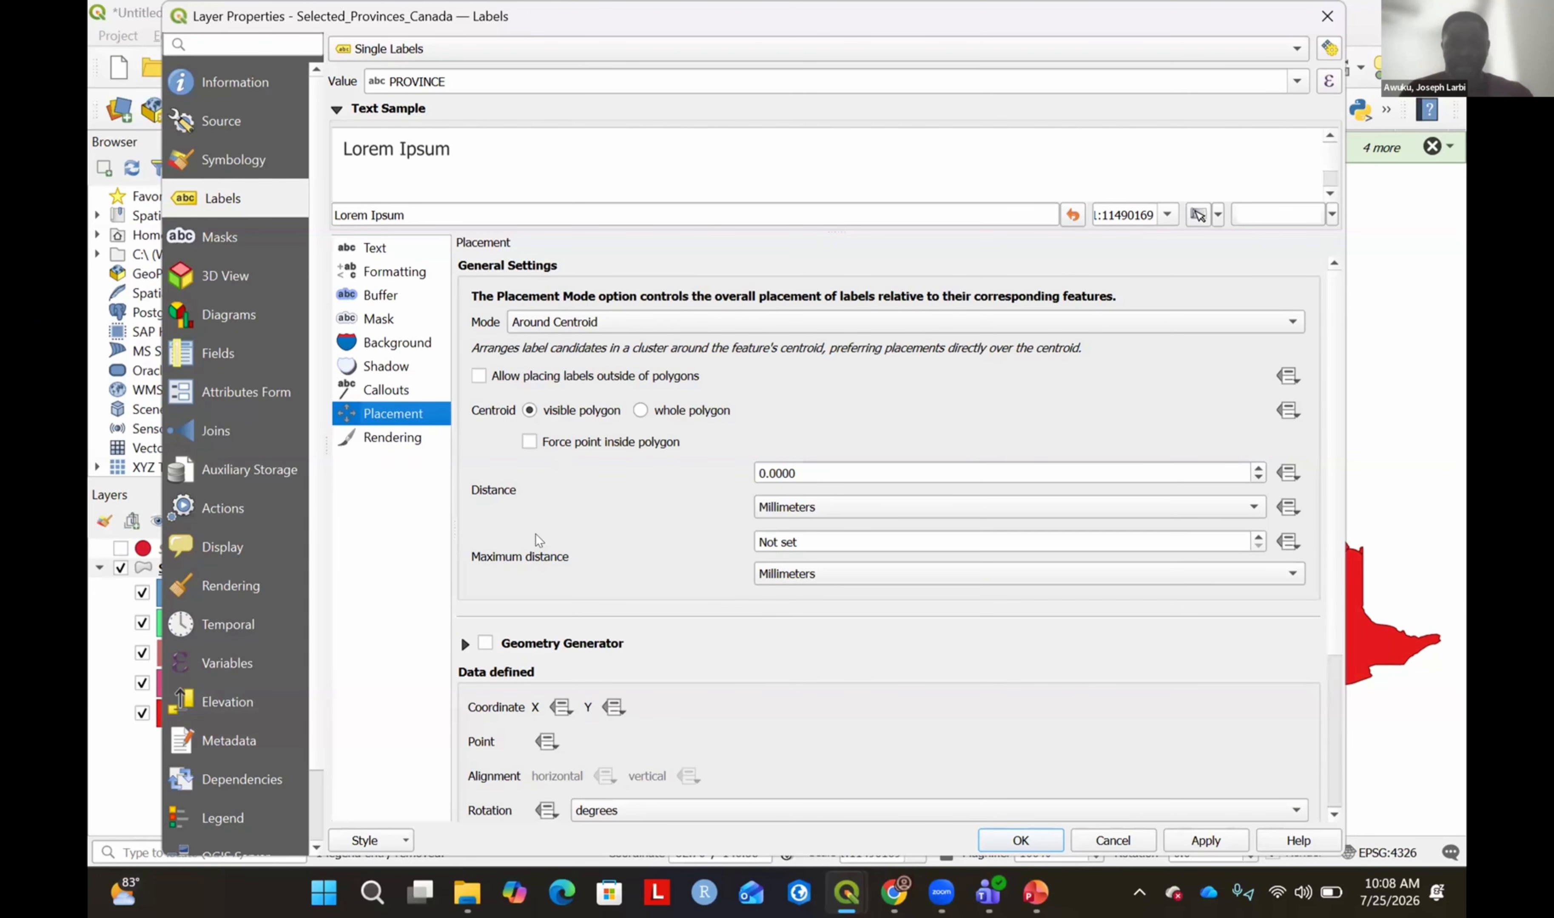
{"action": "left_click", "coordinate": [1020, 841]}
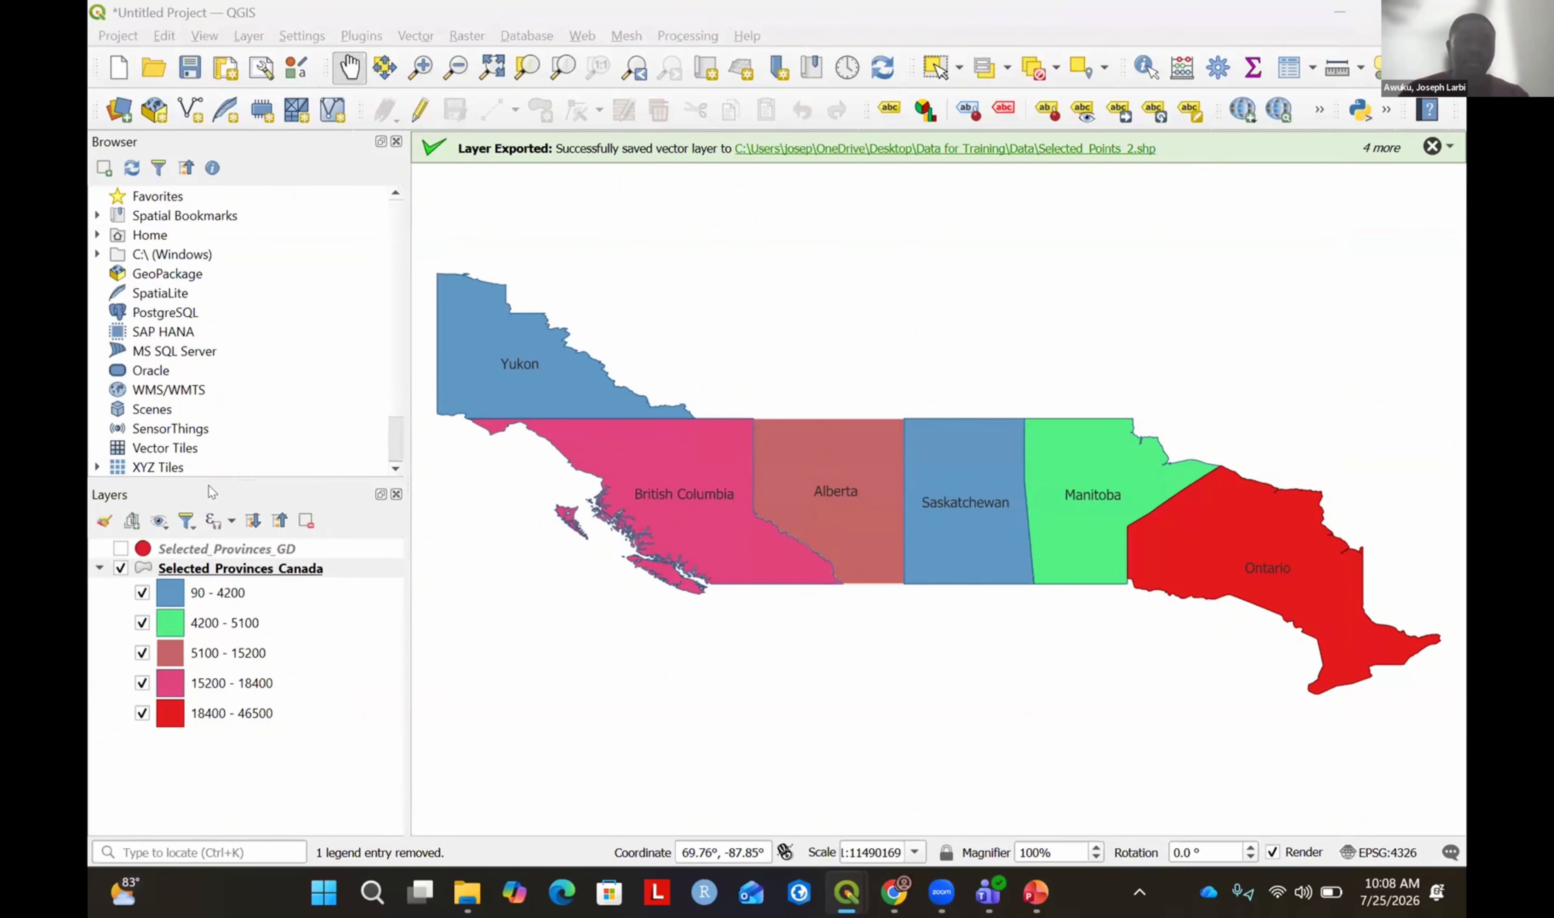
Apply the Spectral color ramp to the graduated classes of the Selected_Provinces_Canada layer and accept the symbology.
{"action": "right_click", "coordinate": [273, 571]}
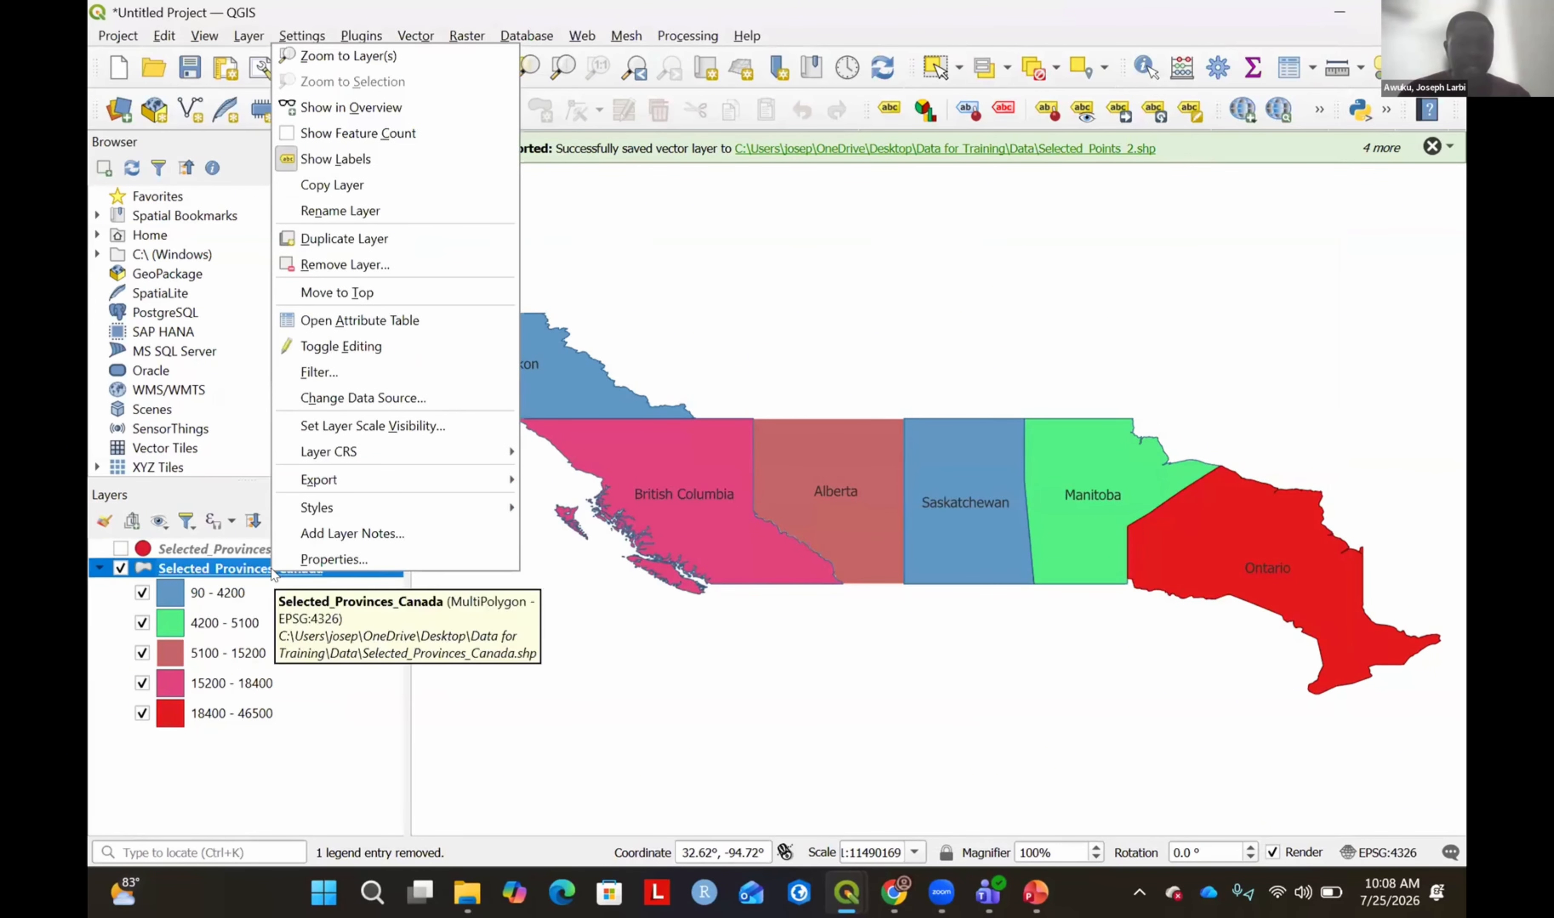
{"action": "left_click", "coordinate": [320, 560]}
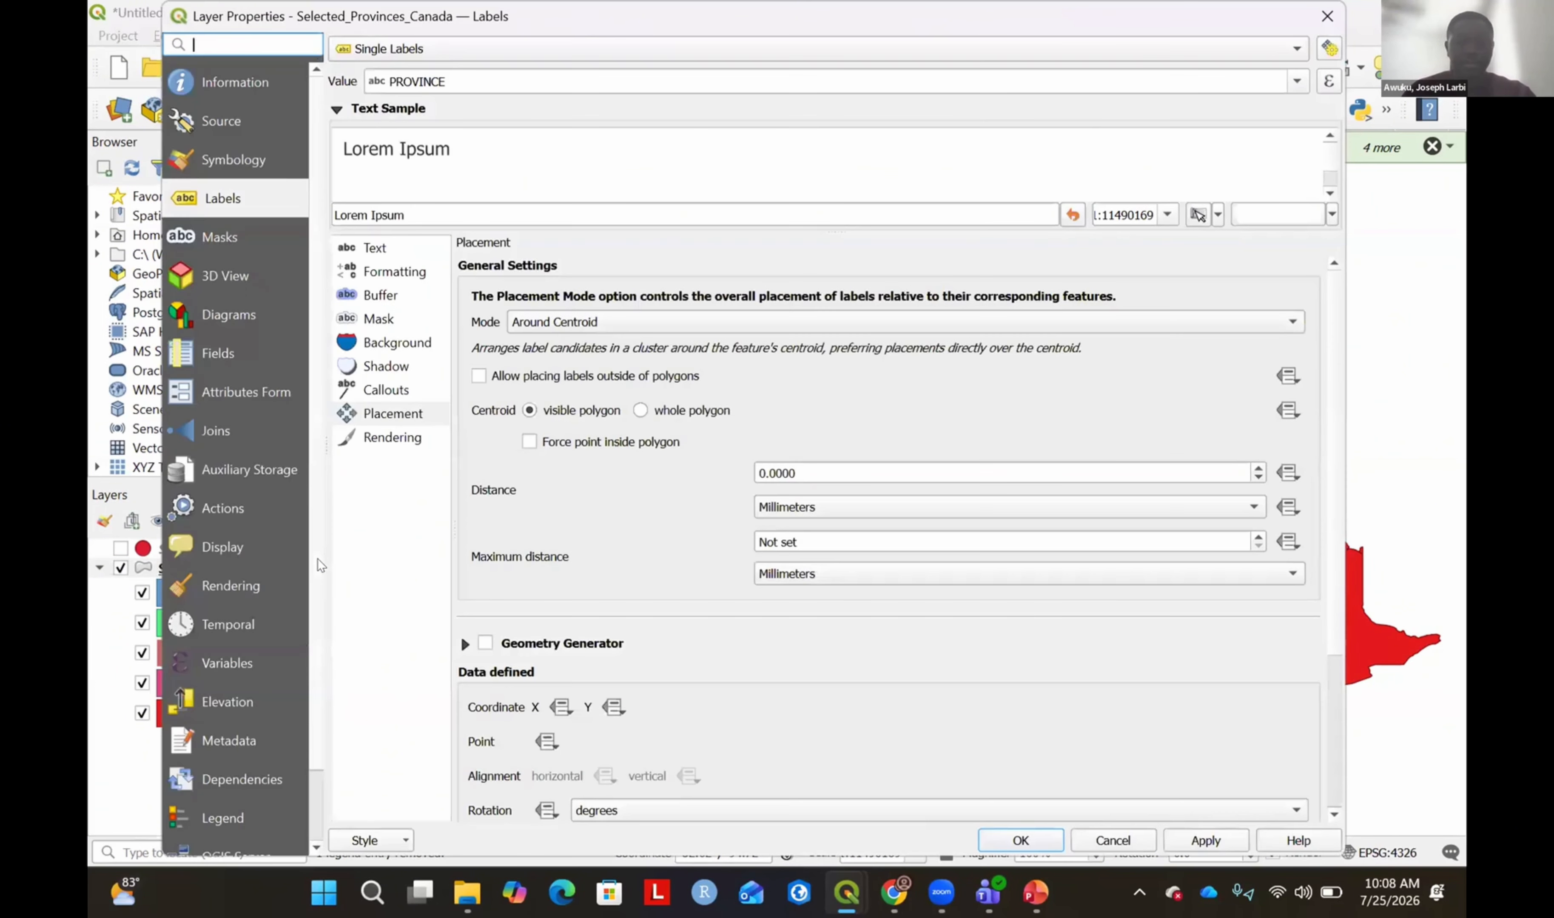
{"action": "left_click", "coordinate": [240, 156]}
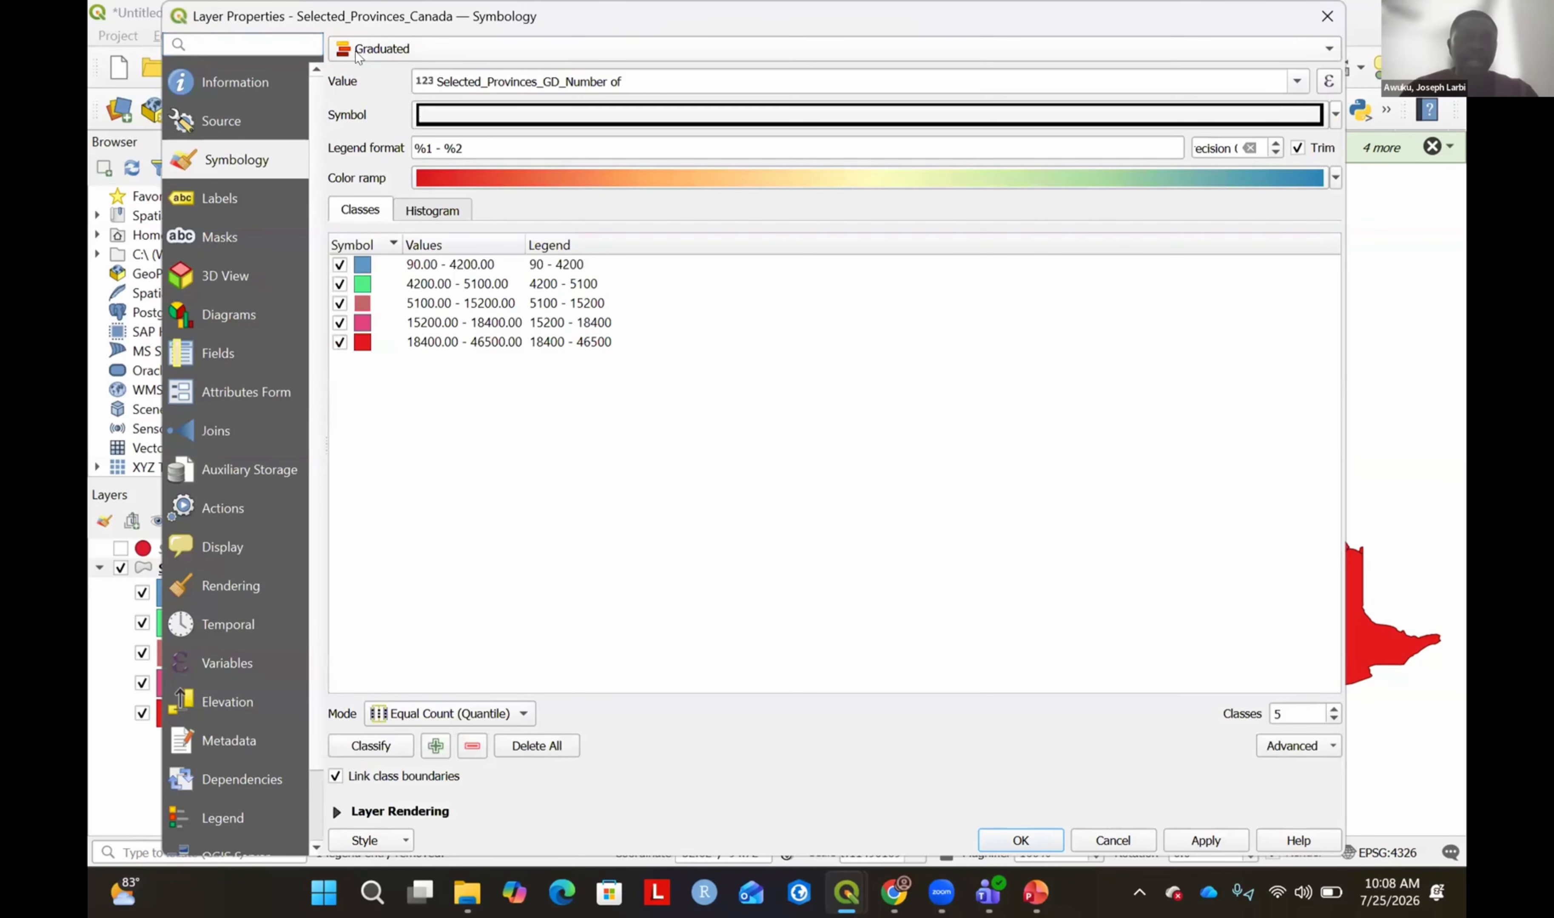
{"action": "left_click", "coordinate": [469, 50]}
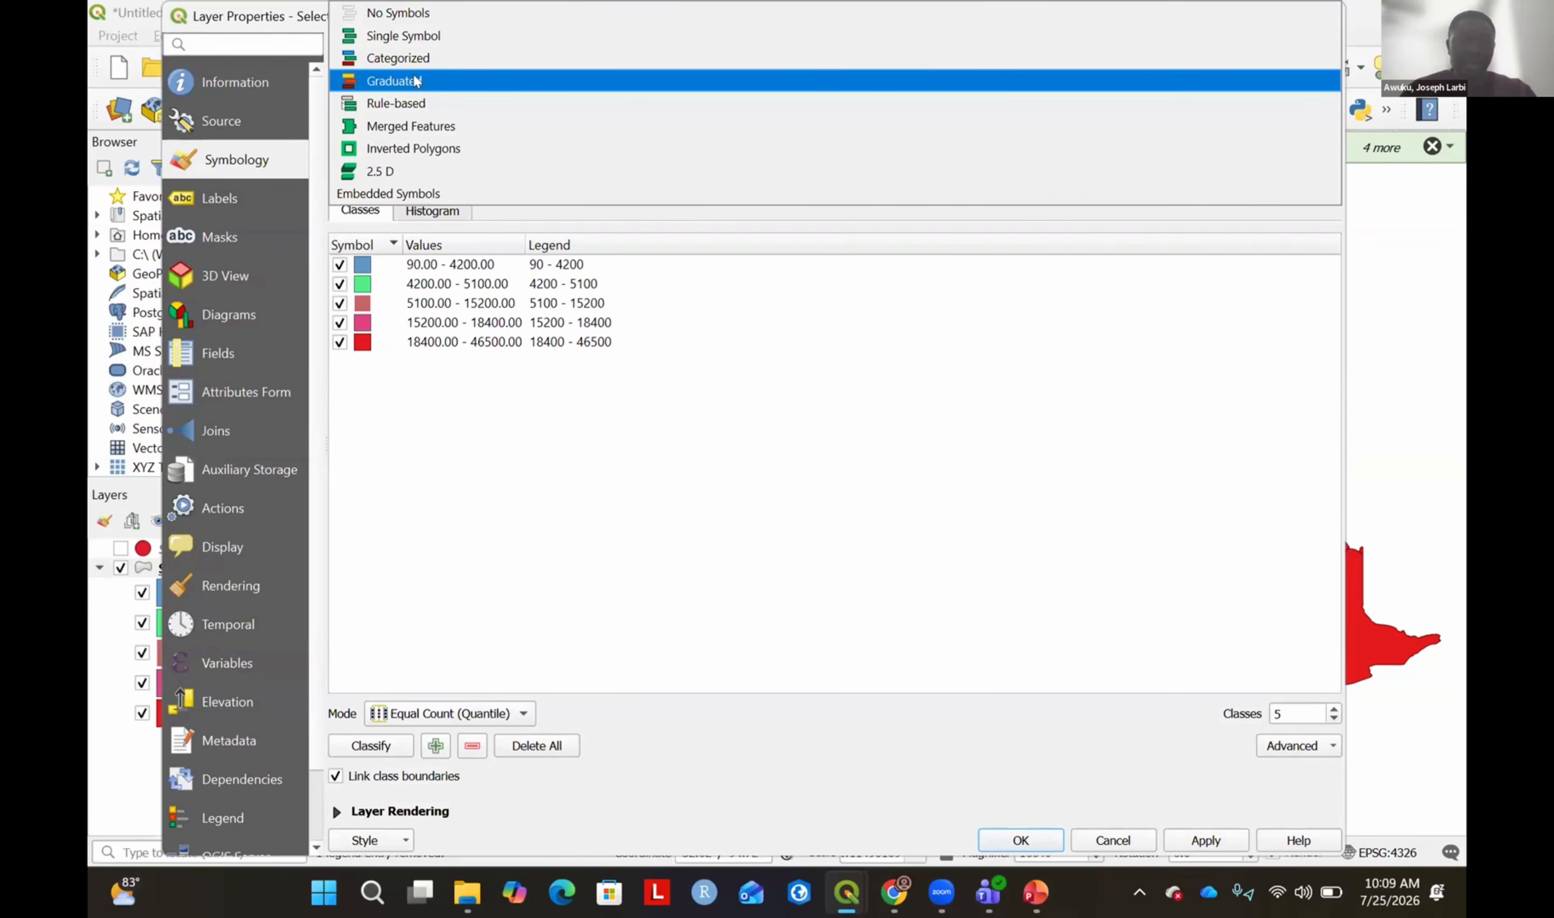
{"action": "left_click", "coordinate": [775, 441]}
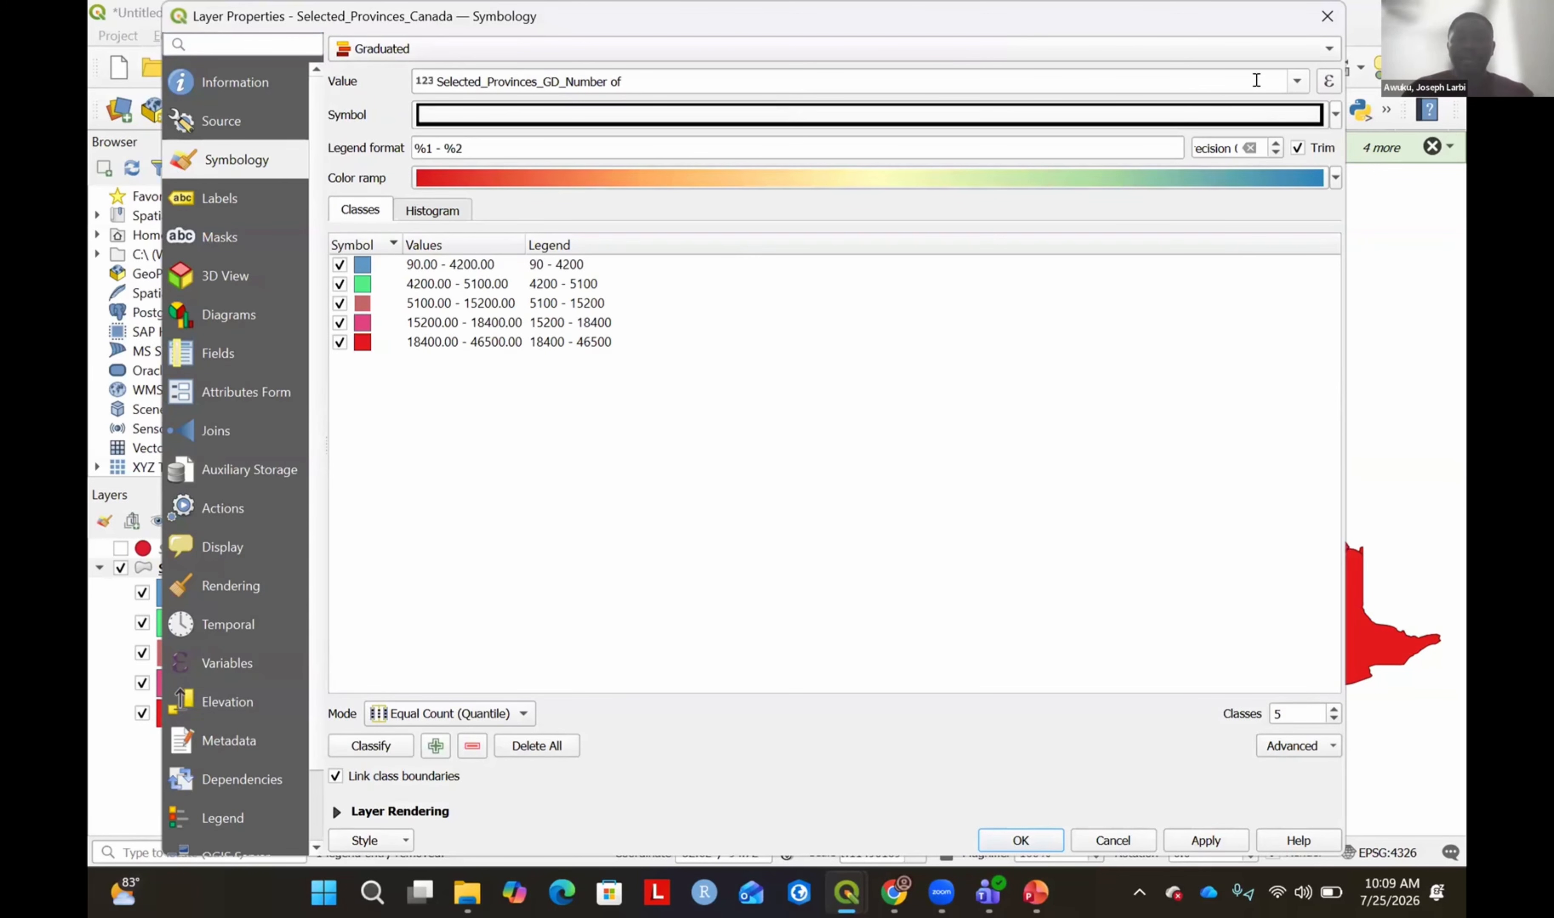
{"action": "left_click", "coordinate": [1295, 82]}
{"action": "left_click", "coordinate": [1295, 82]}
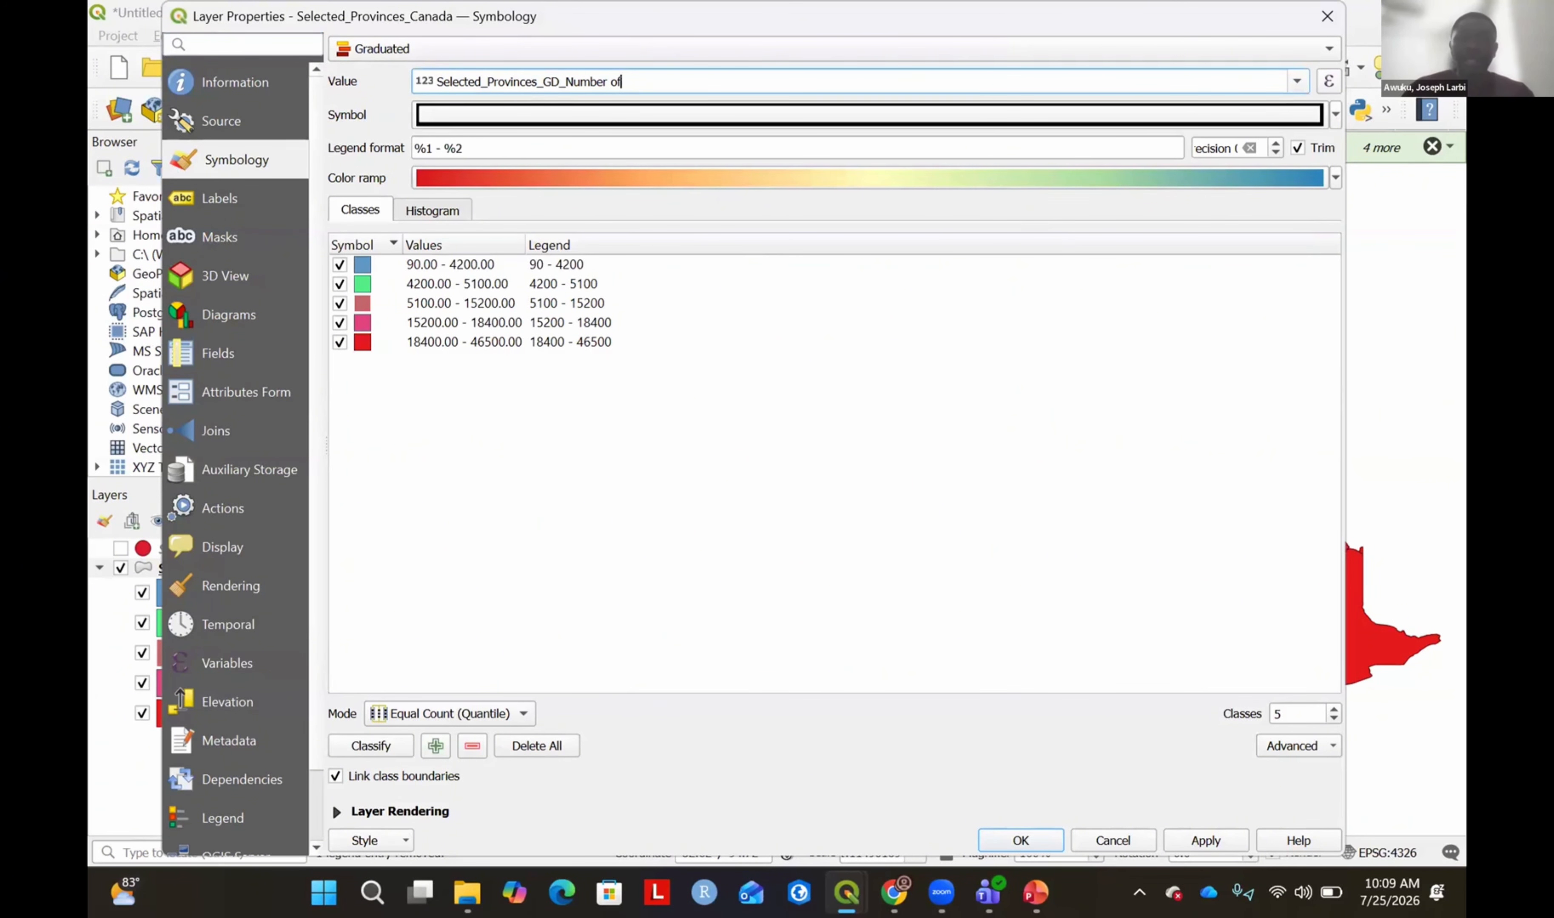
{"action": "left_click", "coordinate": [1336, 177]}
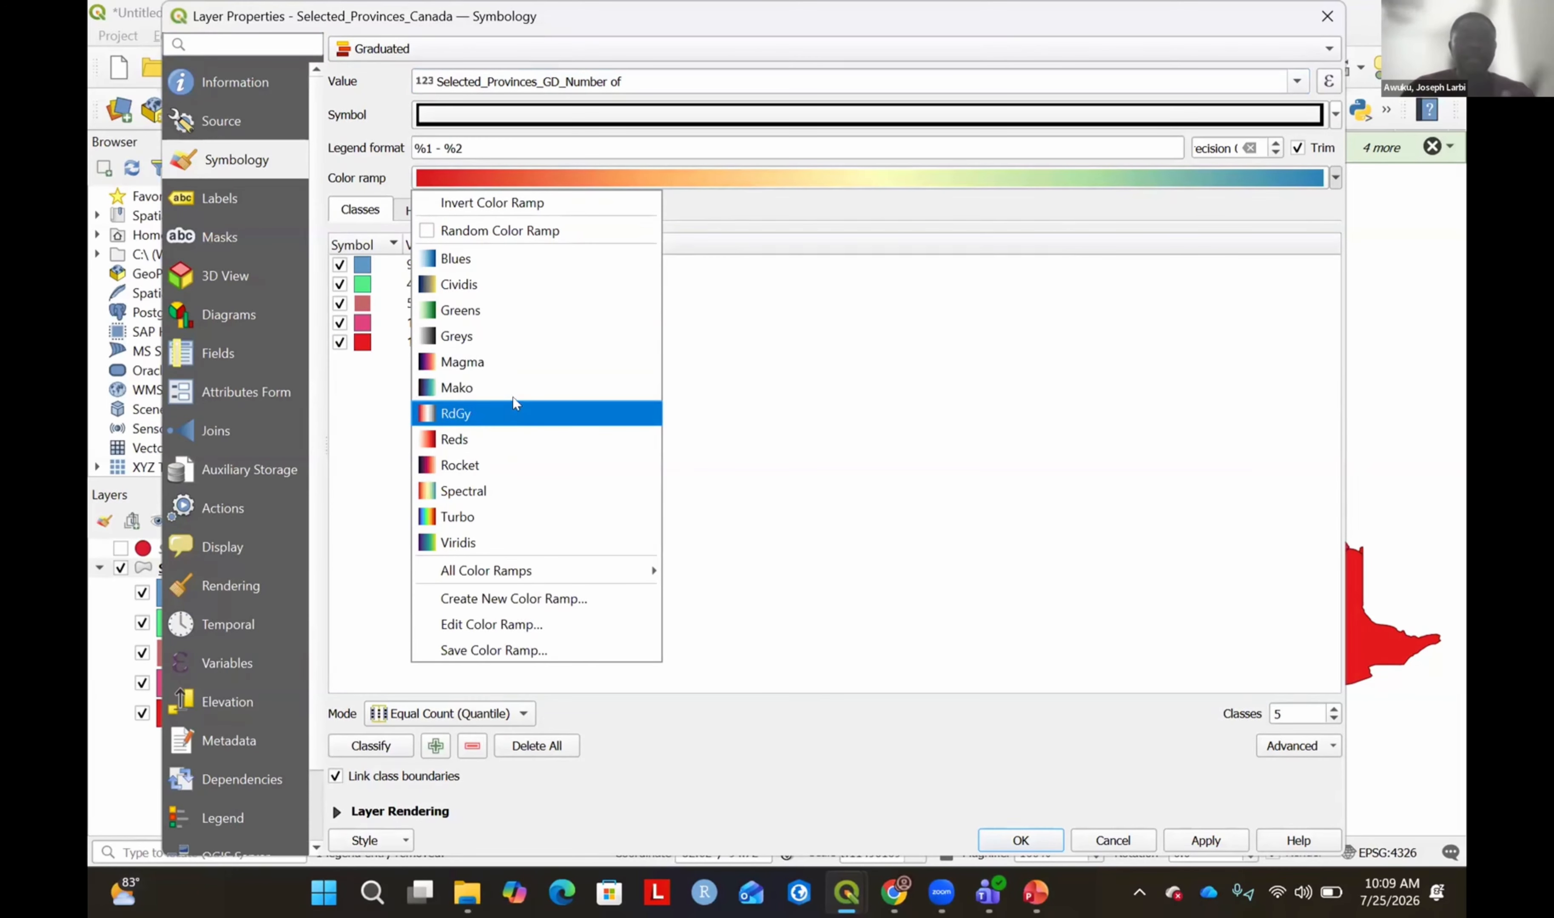
{"action": "left_click", "coordinate": [508, 478]}
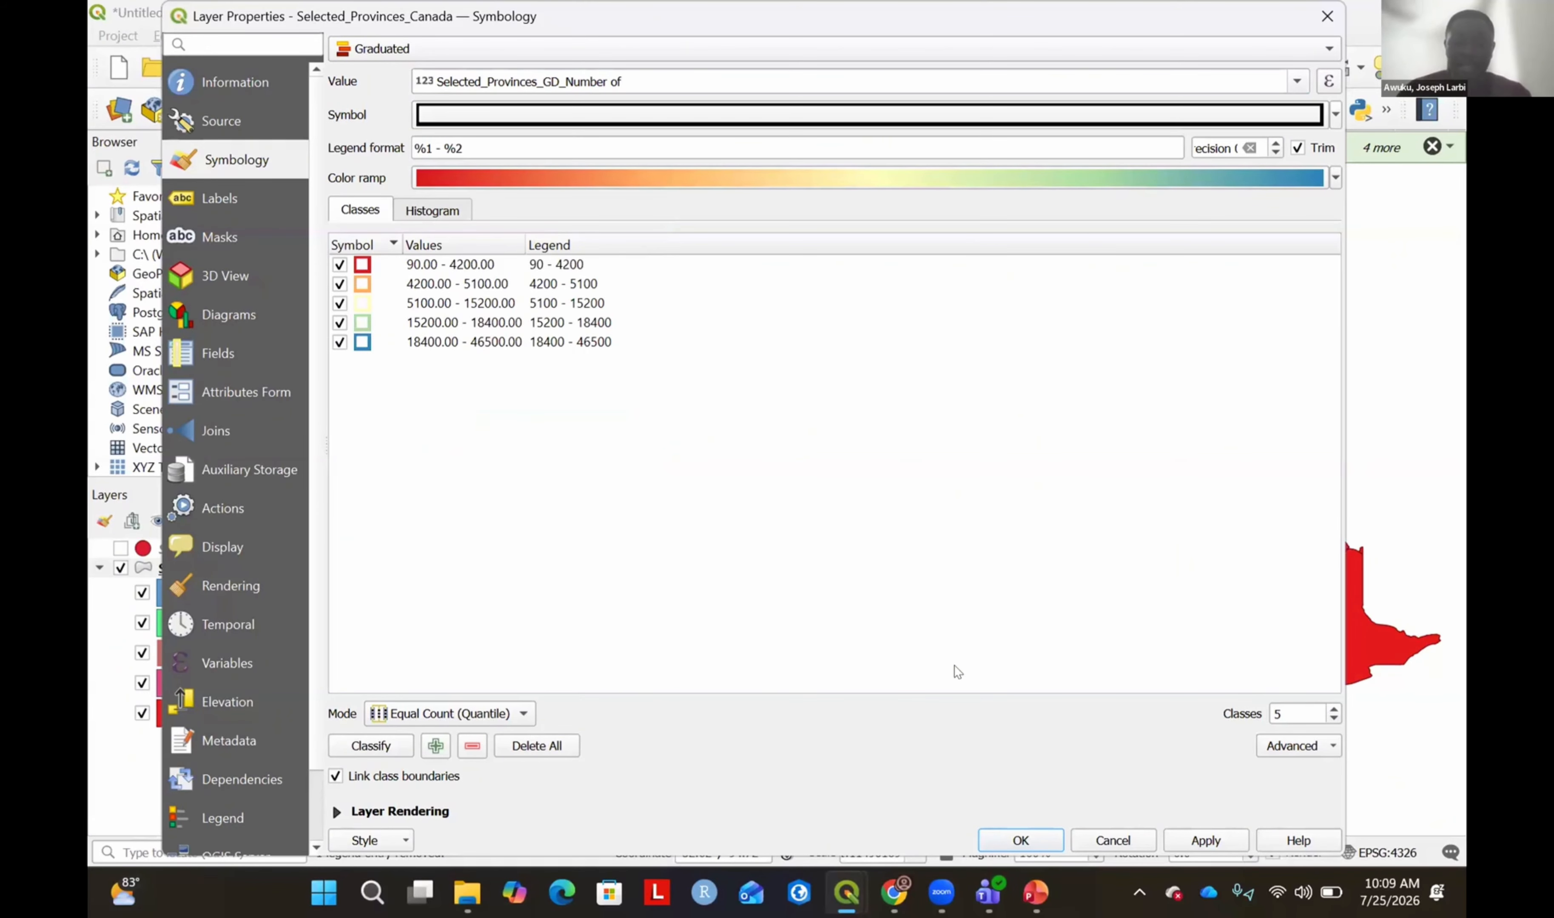
{"action": "left_click", "coordinate": [1033, 842]}
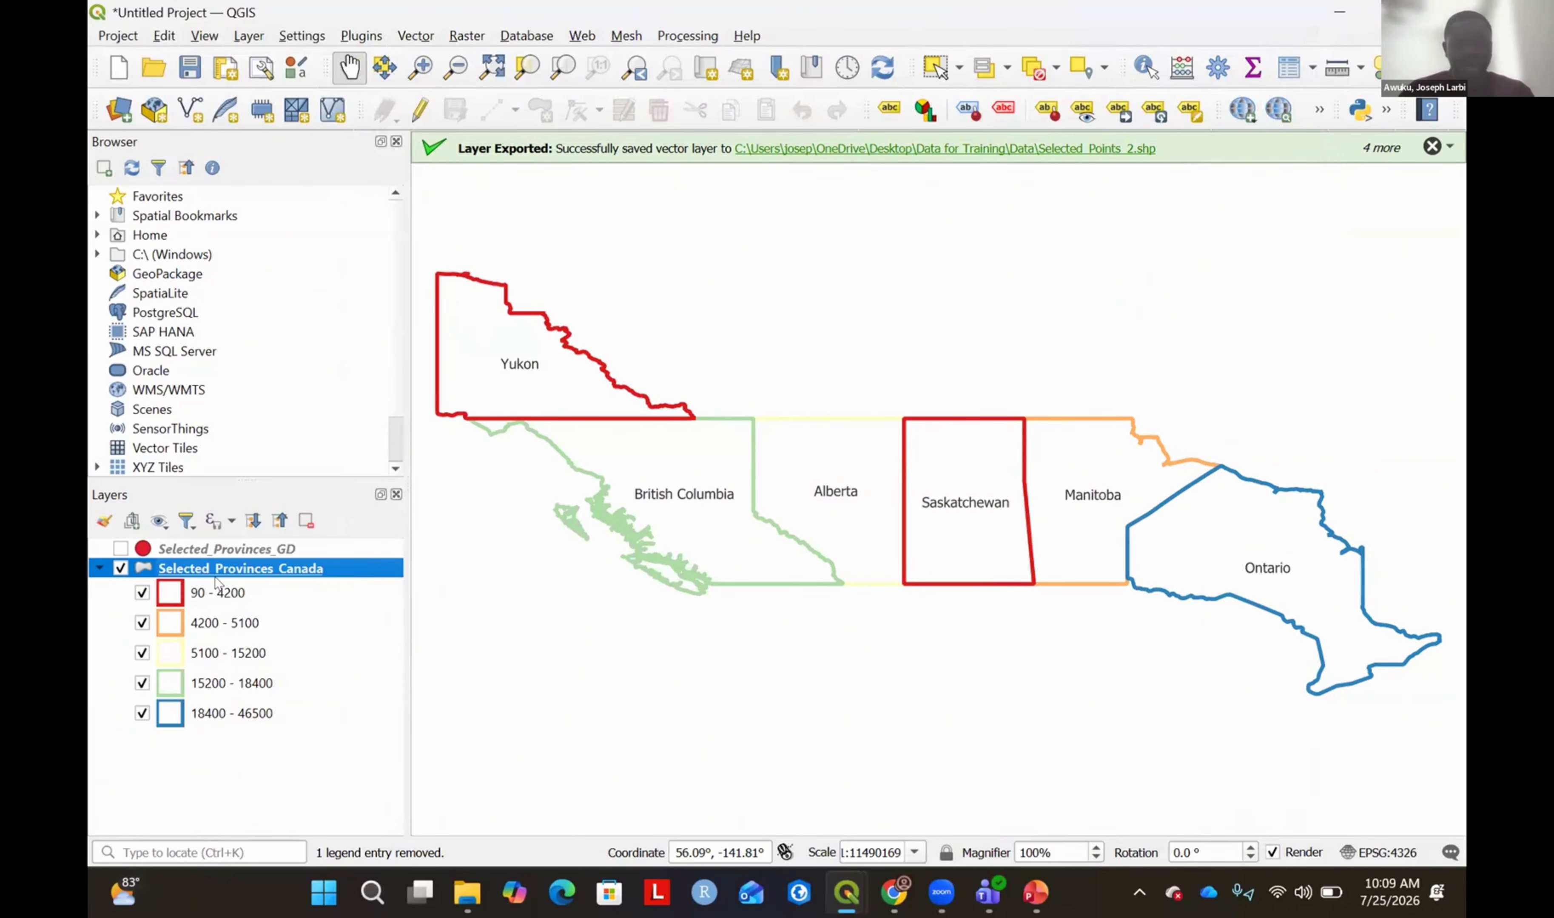
Reopen the Selected_Provinces_Canada symbology properties and move the dialog to check the map behind it.
{"action": "right_click", "coordinate": [244, 571]}
{"action": "left_click", "coordinate": [296, 553]}
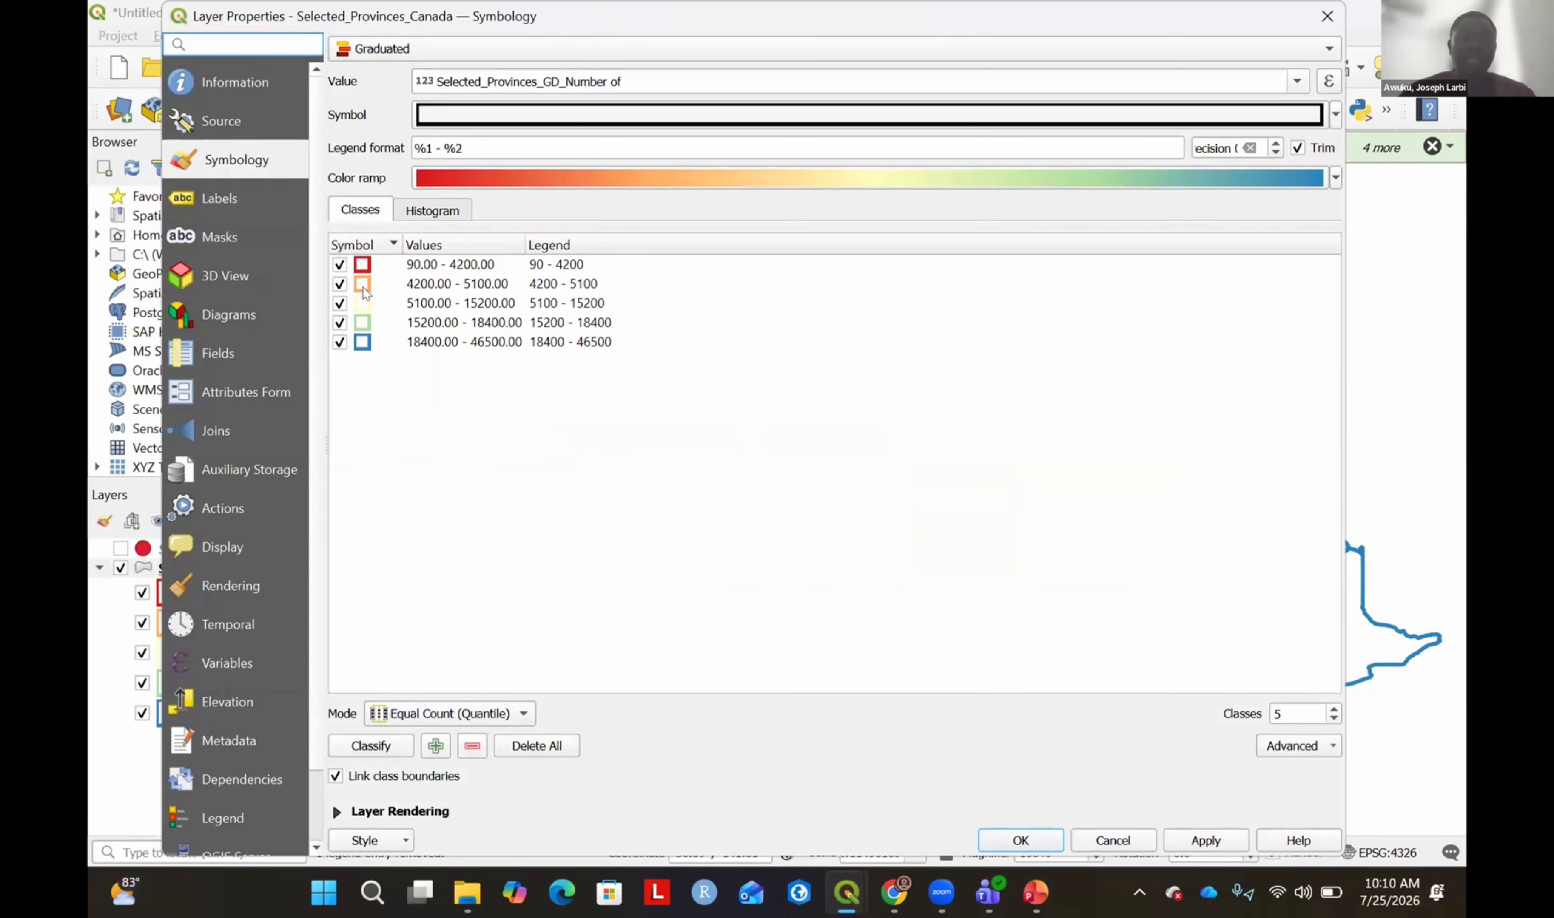
{"action": "left_click_drag", "start_coordinate": [653, 24], "coordinate": [655, 86]}
{"action": "left_click_drag", "start_coordinate": [651, 155], "coordinate": [639, 608]}
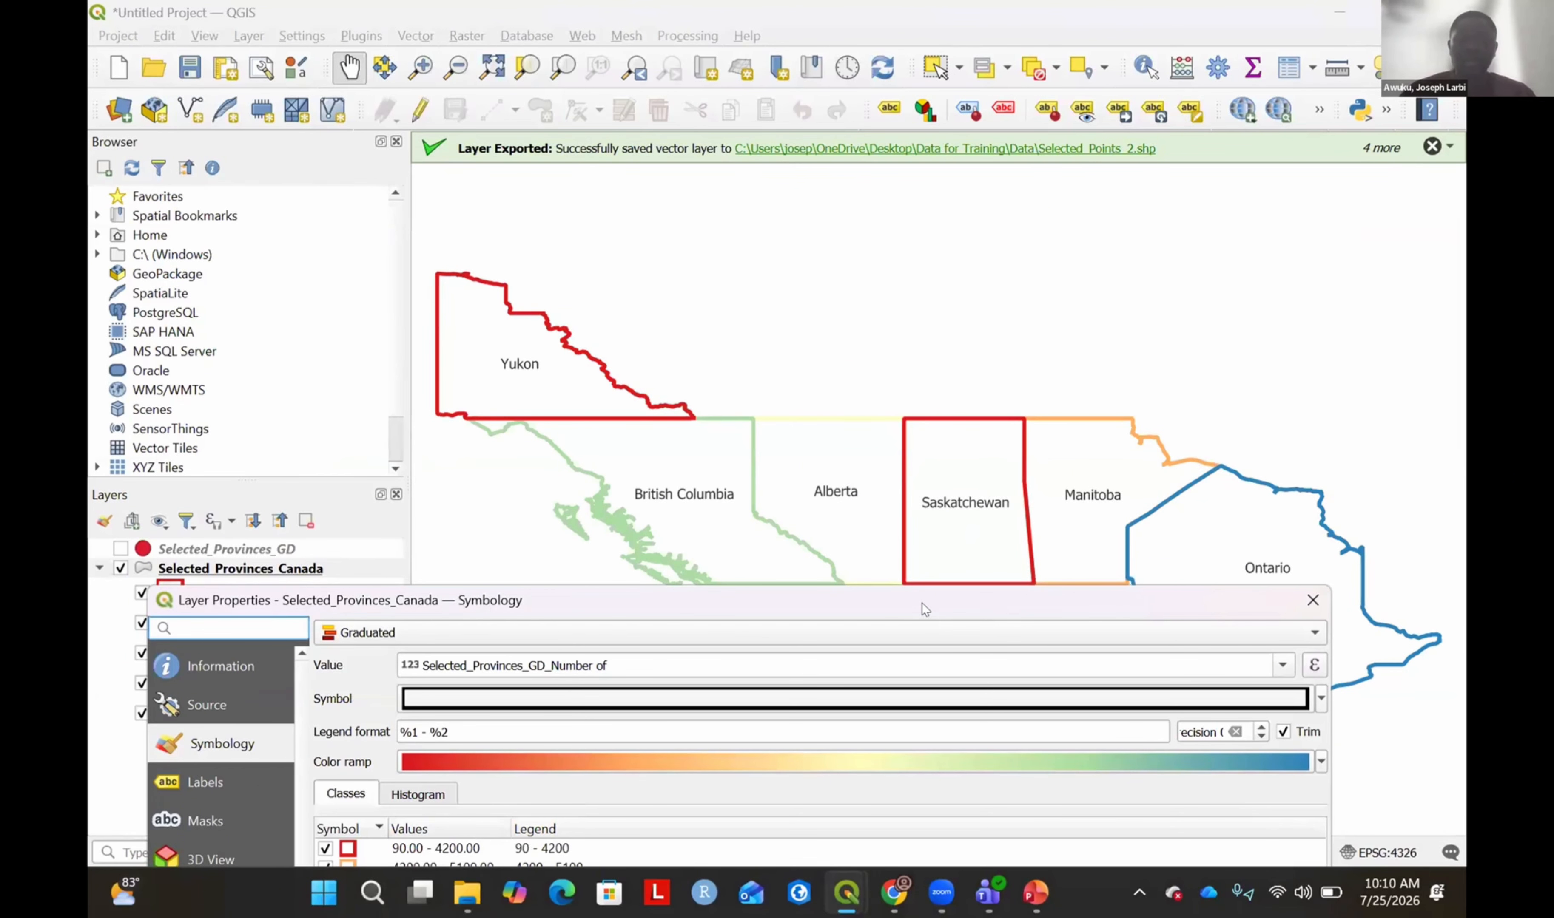
{"action": "left_click_drag", "start_coordinate": [921, 602], "coordinate": [965, 91]}
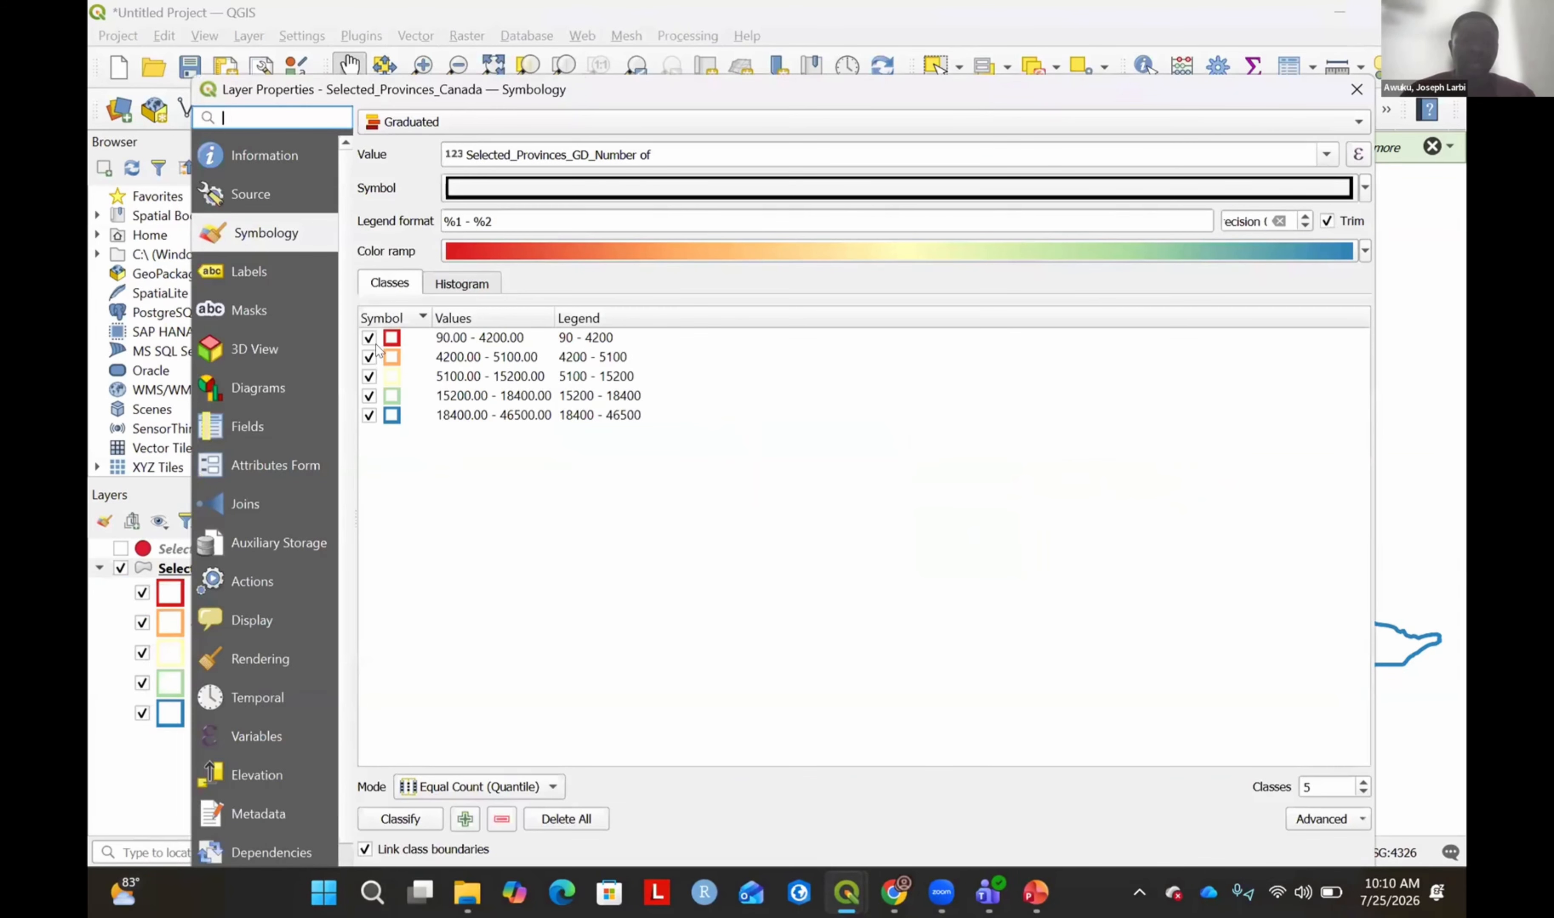
Give the 90 - 4200 class the simple blue fill preset with 80% opacity and accept the symbol.
{"action": "double_click", "coordinate": [390, 339]}
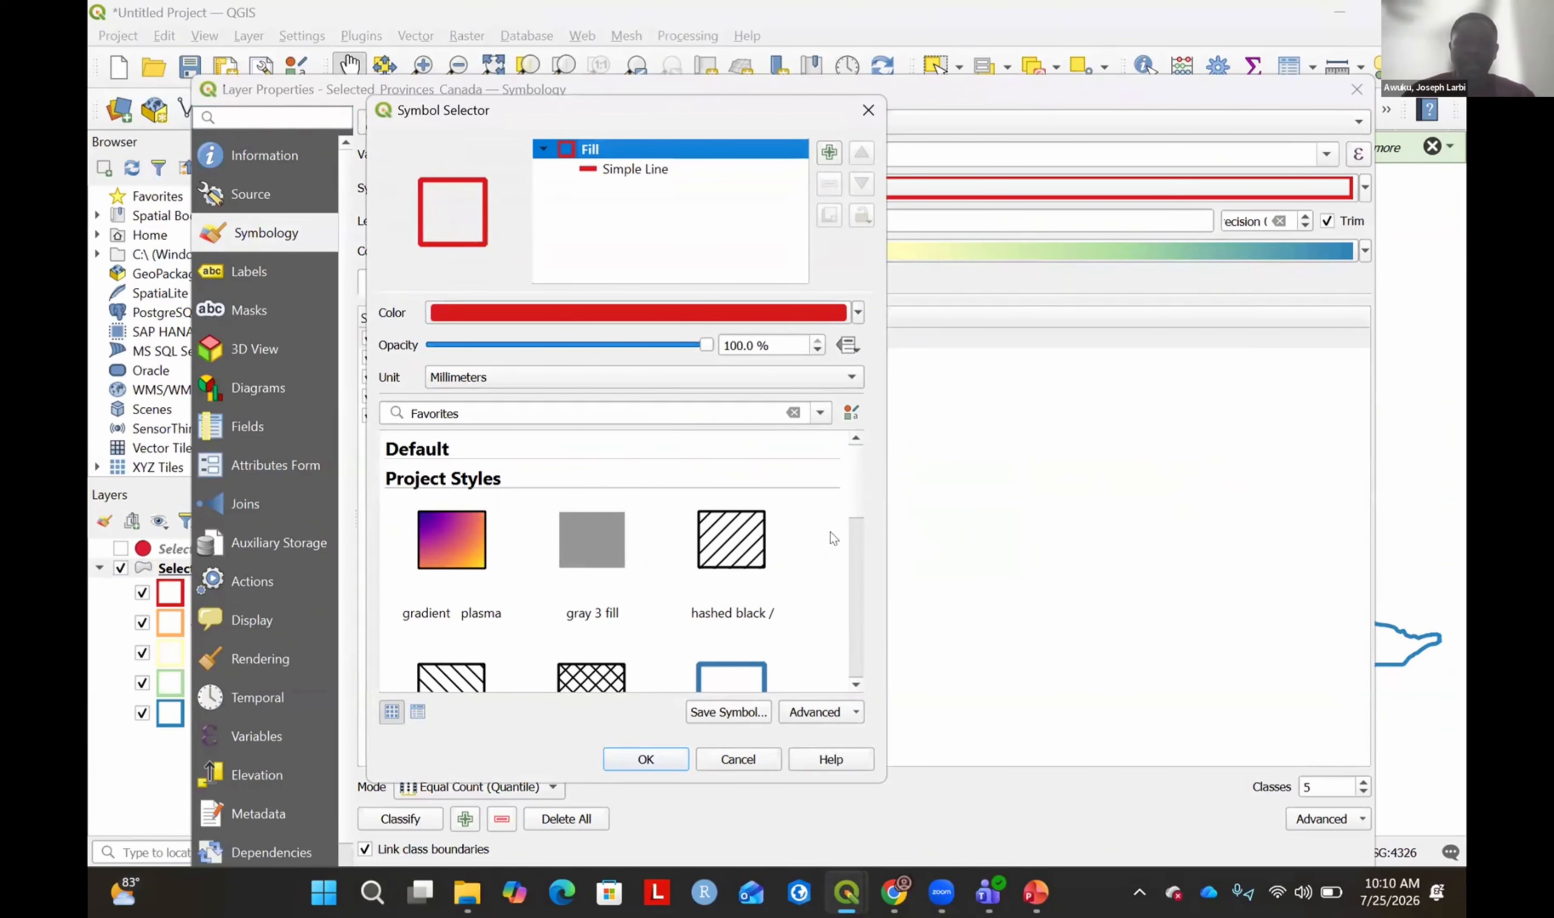
{"action": "scroll", "coordinate": [757, 539], "scroll_direction": "down", "scroll_amount": 5}
{"action": "left_click", "coordinate": [744, 531]}
{"action": "left_click", "coordinate": [739, 344]}
{"action": "key", "text": "BackSpace"}
{"action": "key", "text": "BackSpace"}
{"action": "key", "text": "BackSpace"}
{"action": "type", "text": "80"}
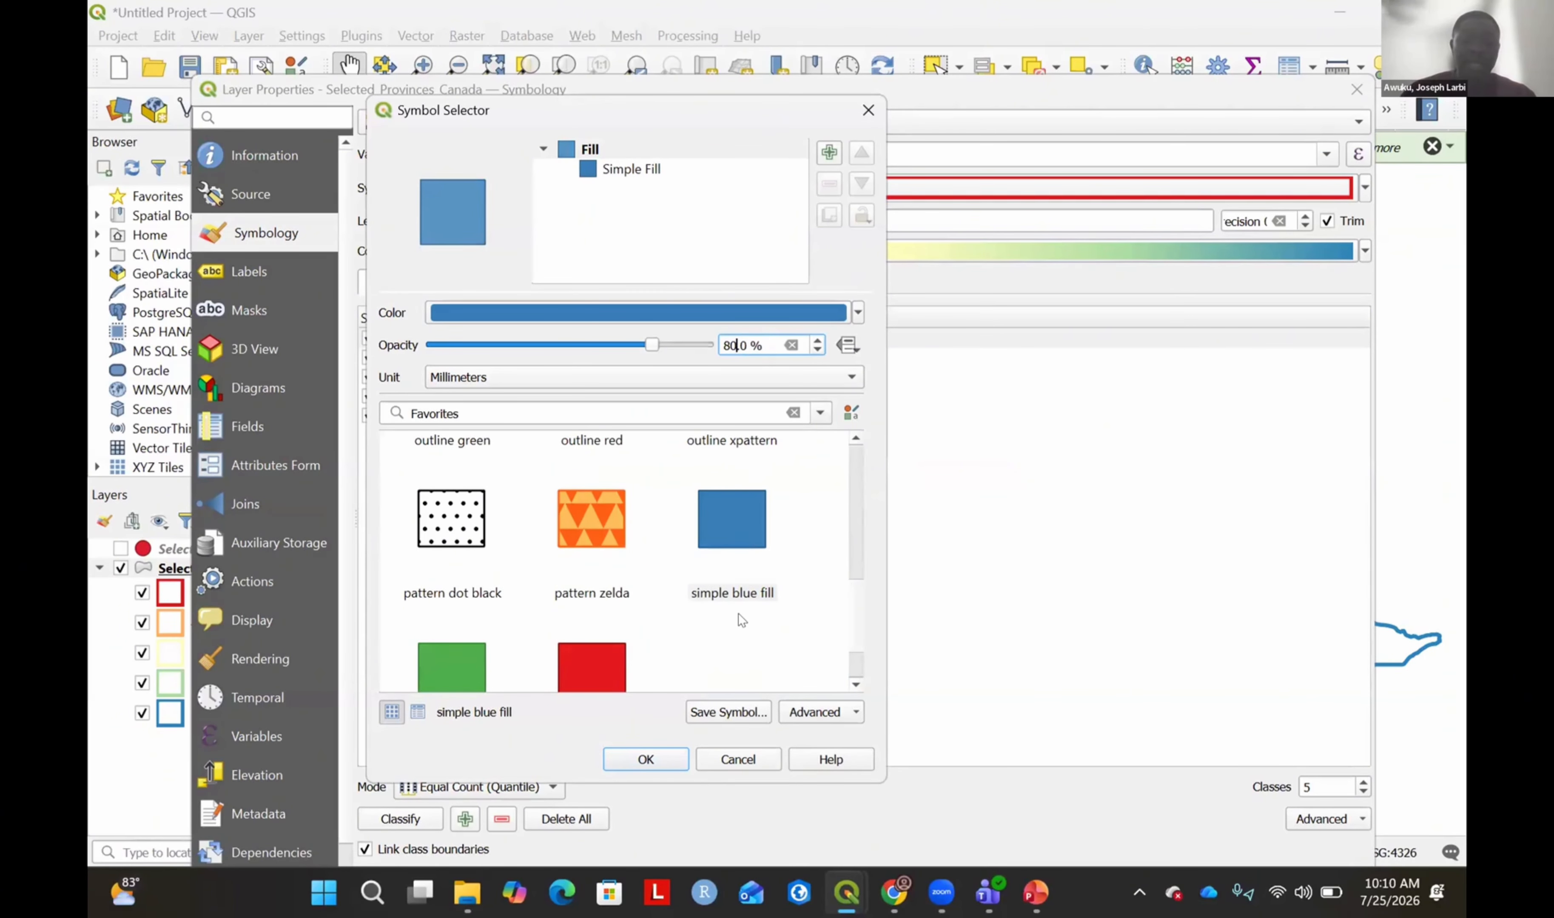
{"action": "key", "text": "Return"}
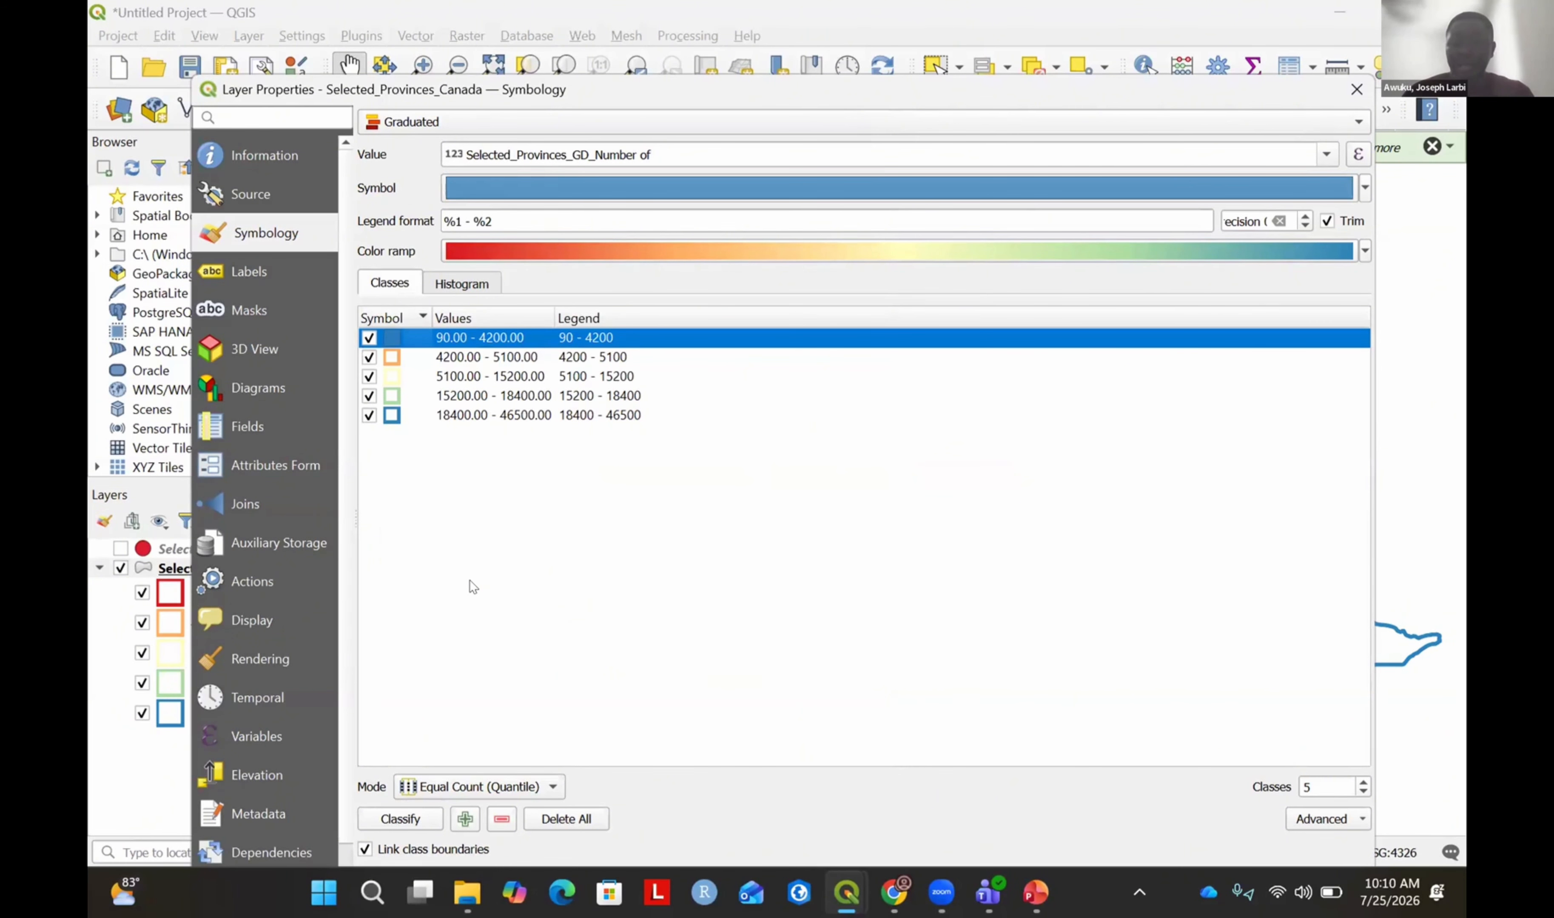
Raise the number of graduated classes to 10 and look through the available classification modes.
{"action": "key", "text": "Up"}
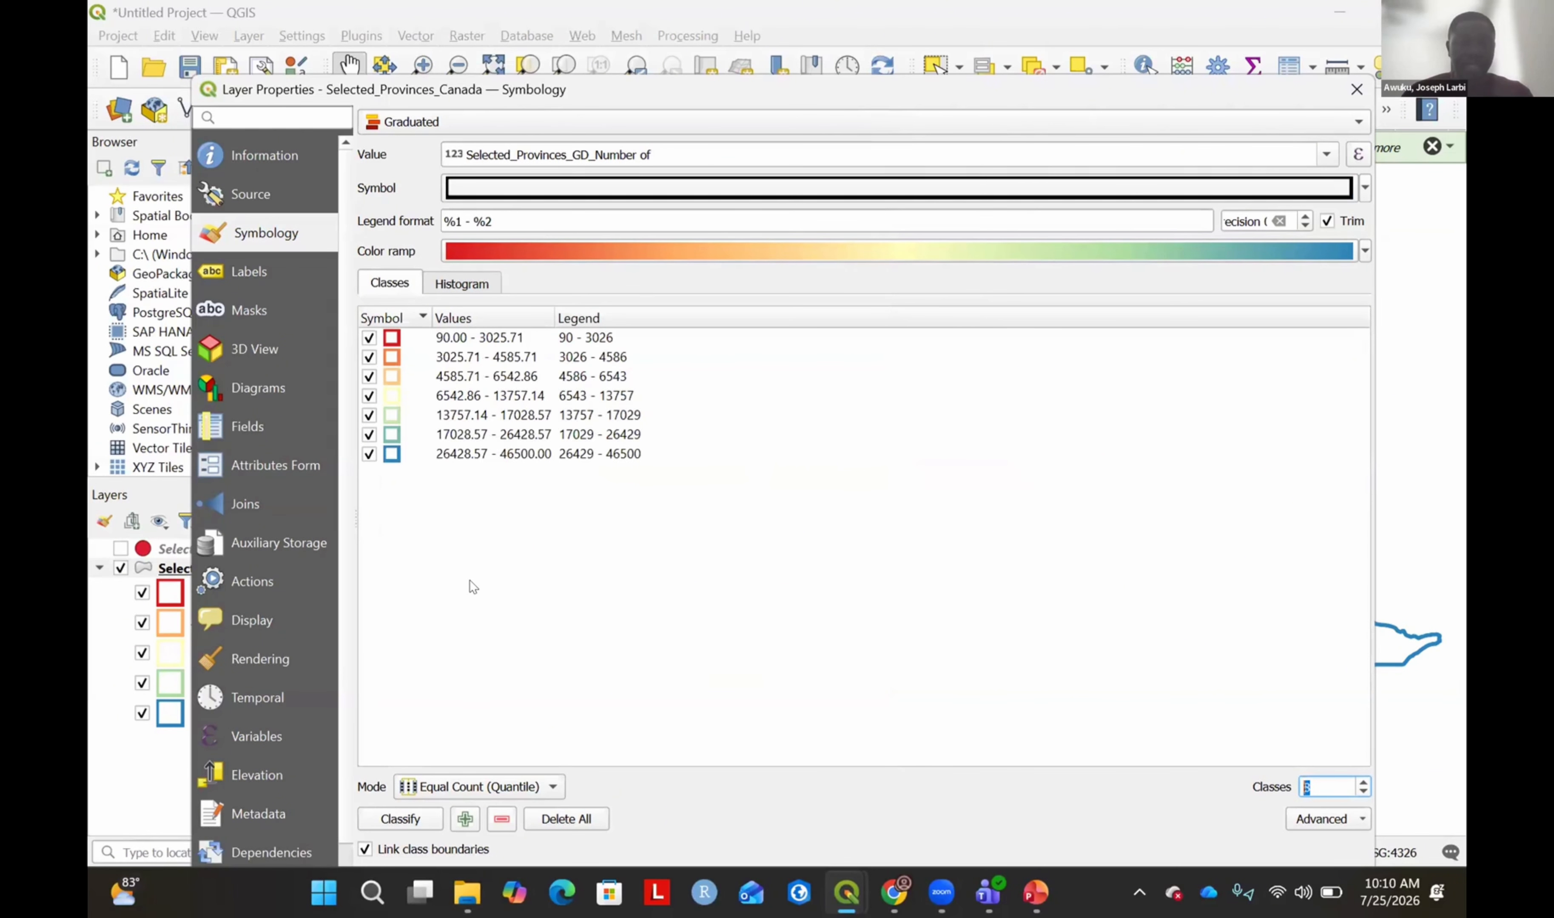
{"action": "key", "text": "Up"}
{"action": "key", "text": "Up"}
{"action": "key", "text": "Up"}
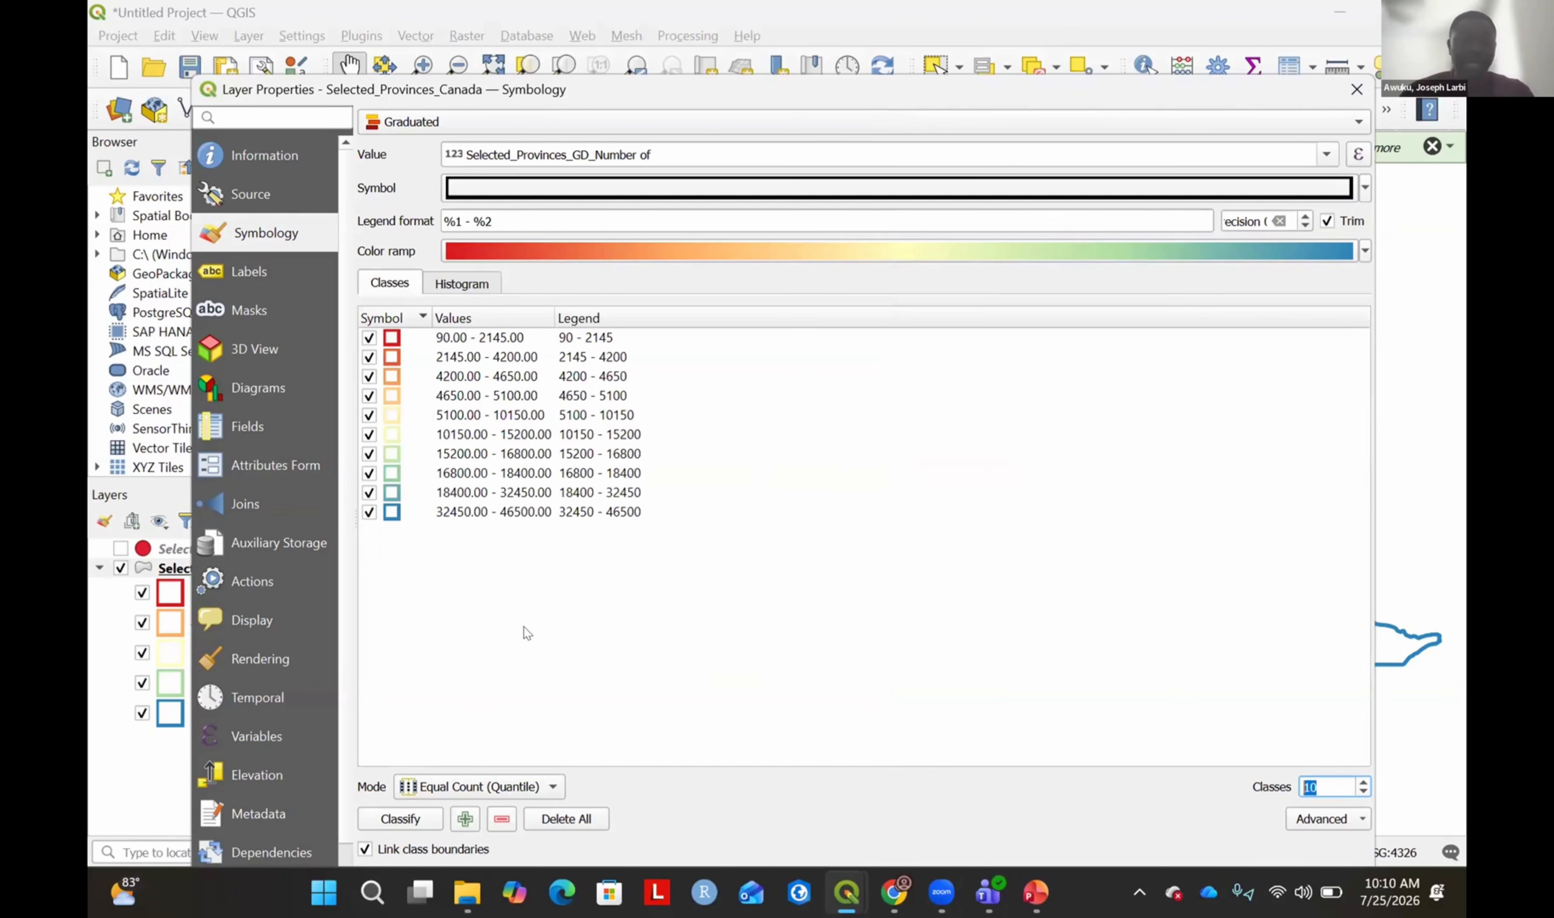
{"action": "left_click", "coordinate": [549, 788]}
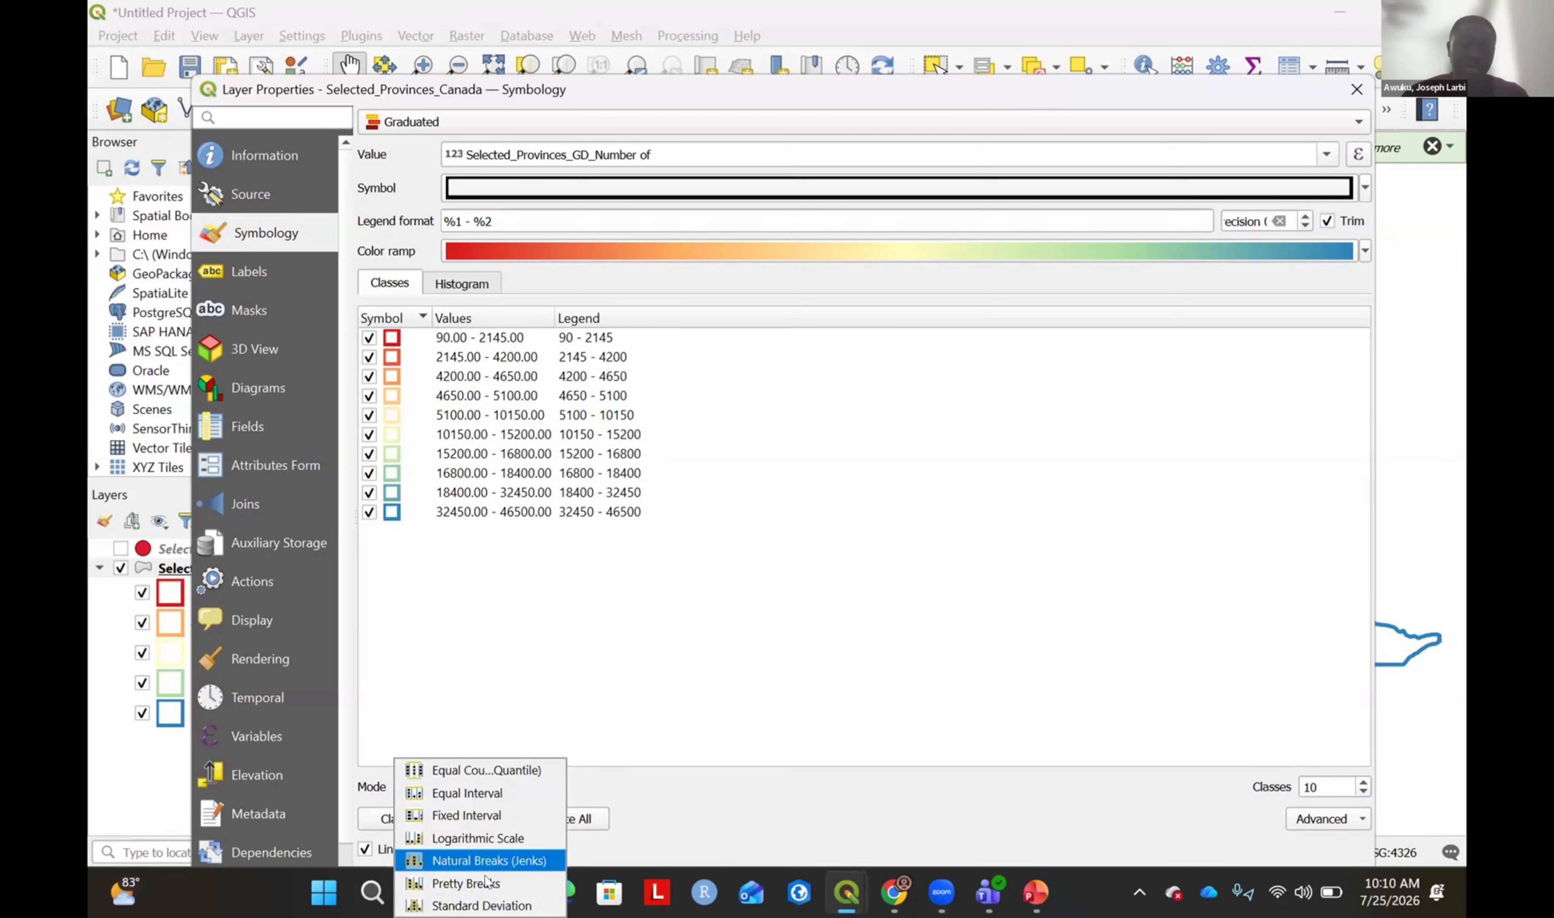
{"action": "left_click", "coordinate": [780, 664]}
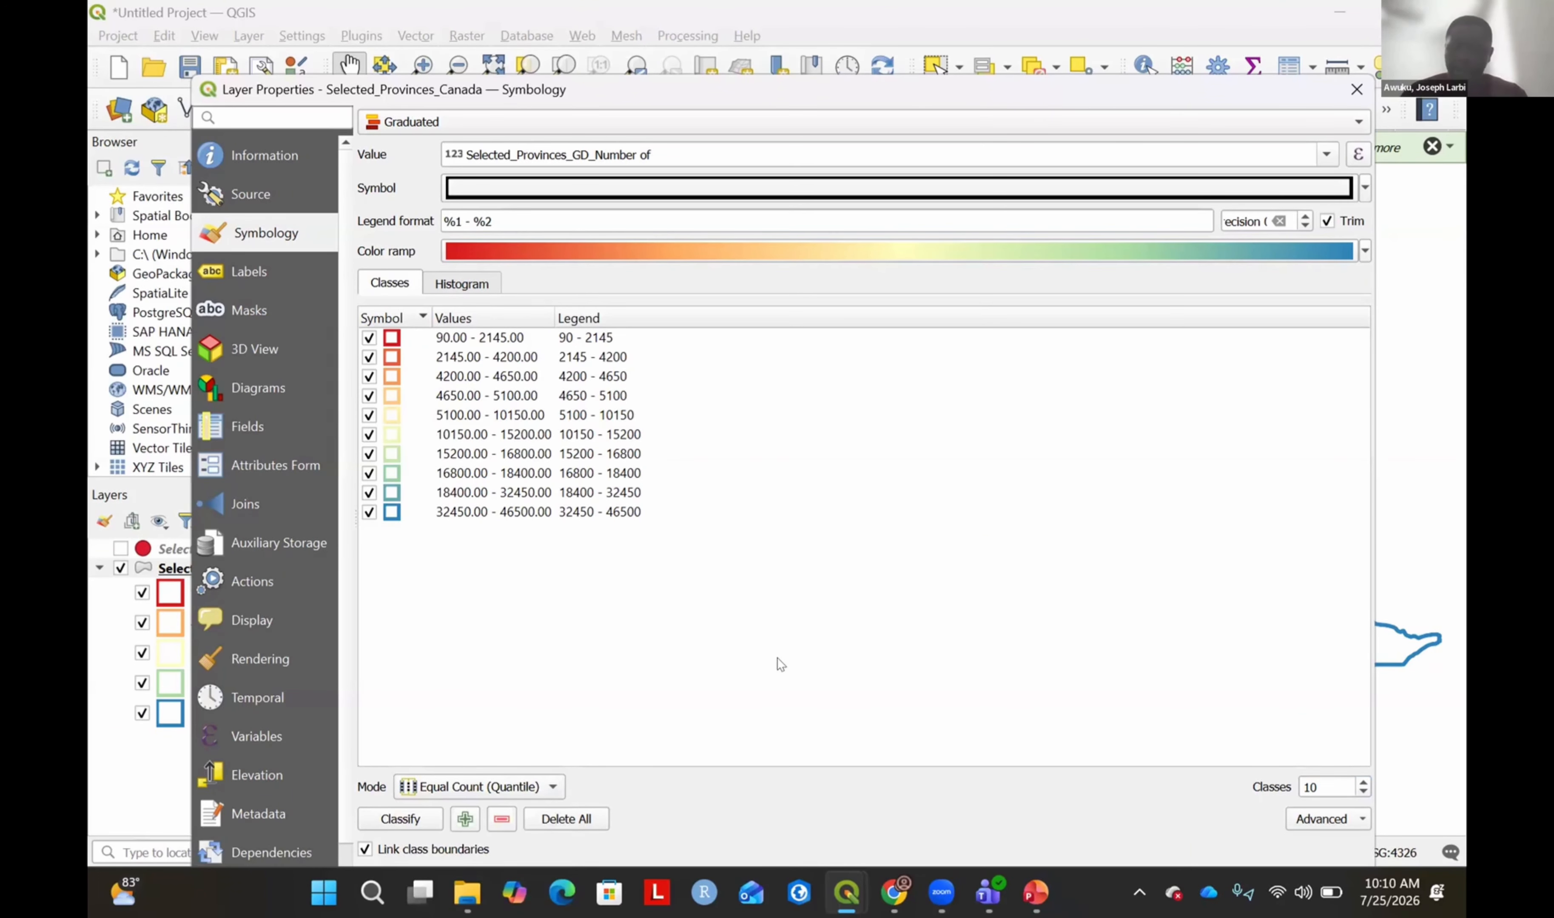
Reduce the number of graduated classes to 5.
{"action": "left_click", "coordinate": [1363, 792]}
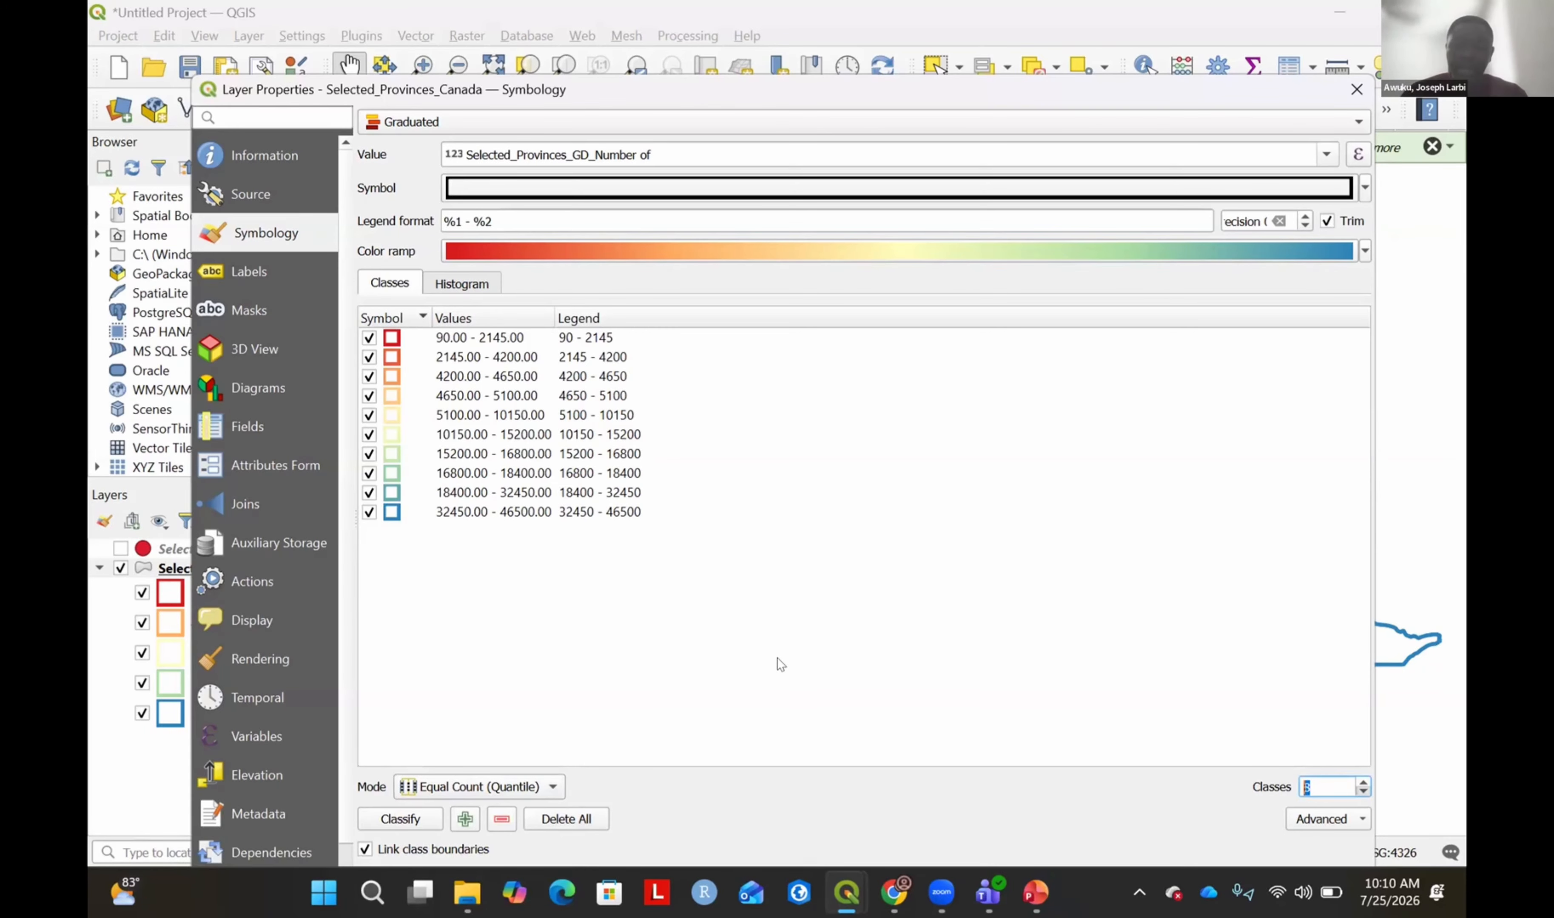
{"action": "key", "text": "Down"}
{"action": "key", "text": "Down"}
{"action": "key", "text": "Down"}
{"action": "key", "text": "Down"}
{"action": "key", "text": "Down"}
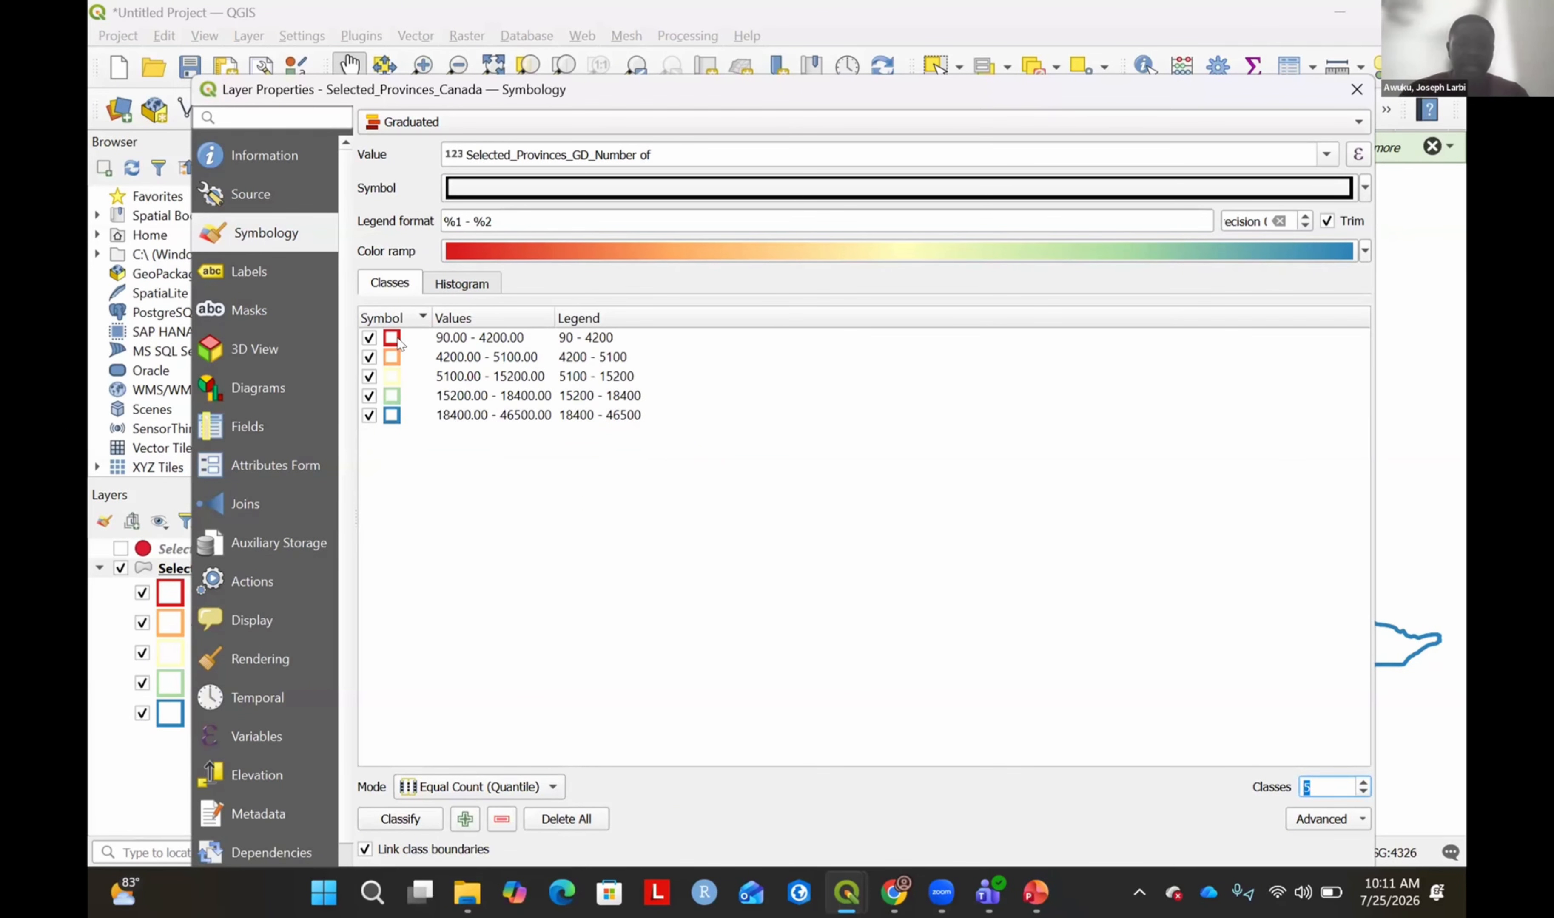
Apply the simple blue fill preset to the symbol of the 90 - 4200 class.
{"action": "double_click", "coordinate": [391, 339]}
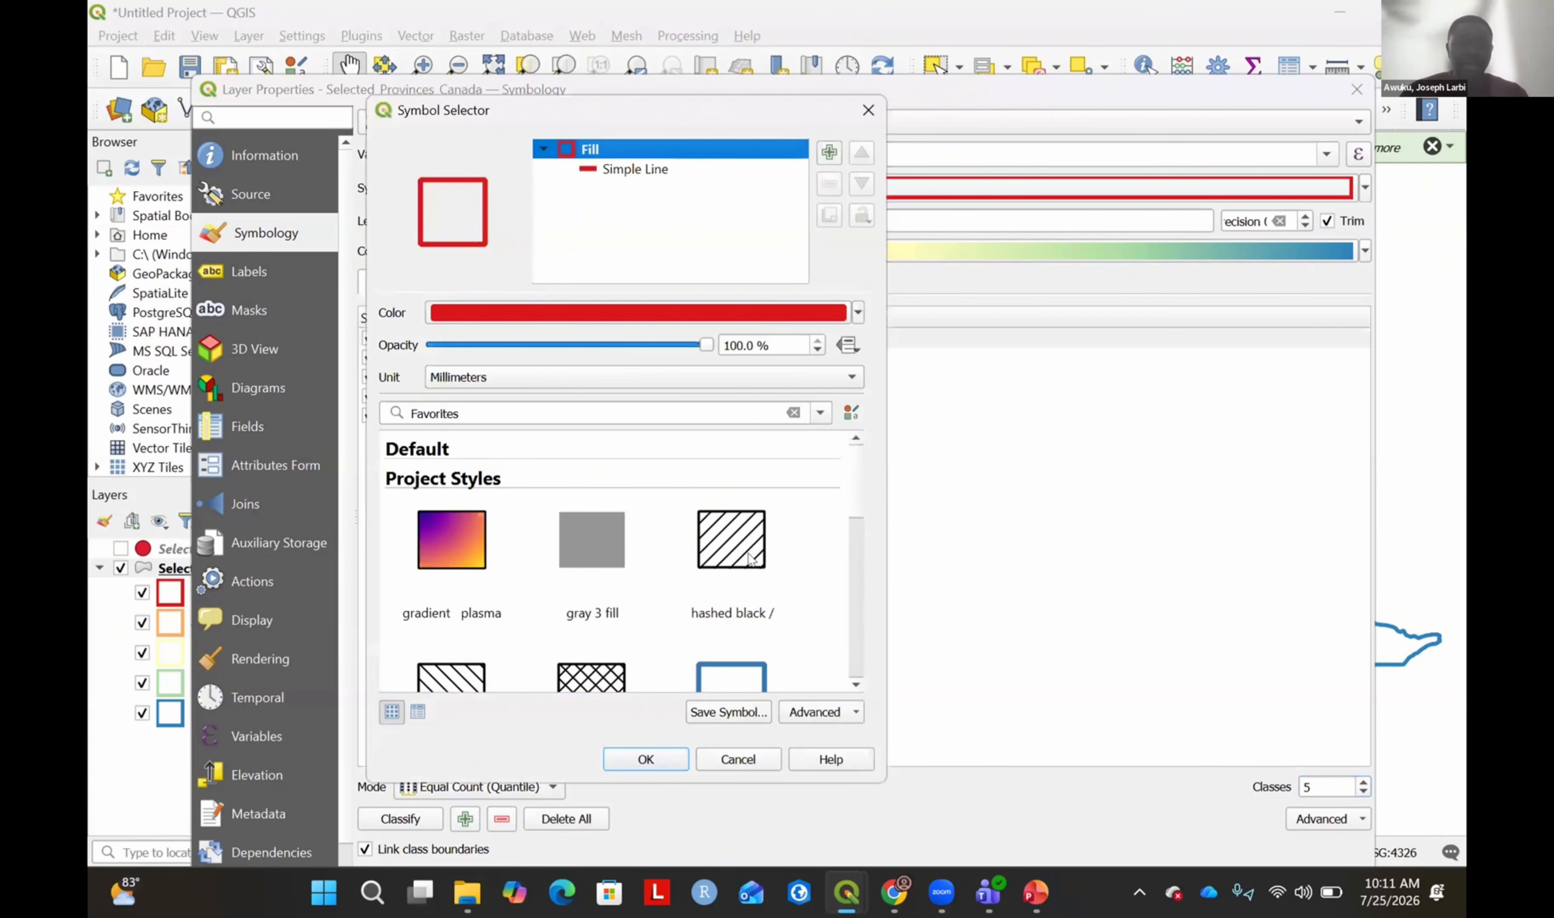
{"action": "scroll", "coordinate": [750, 555], "scroll_direction": "down", "scroll_amount": 1}
{"action": "scroll", "coordinate": [738, 582], "scroll_direction": "down", "scroll_amount": 3}
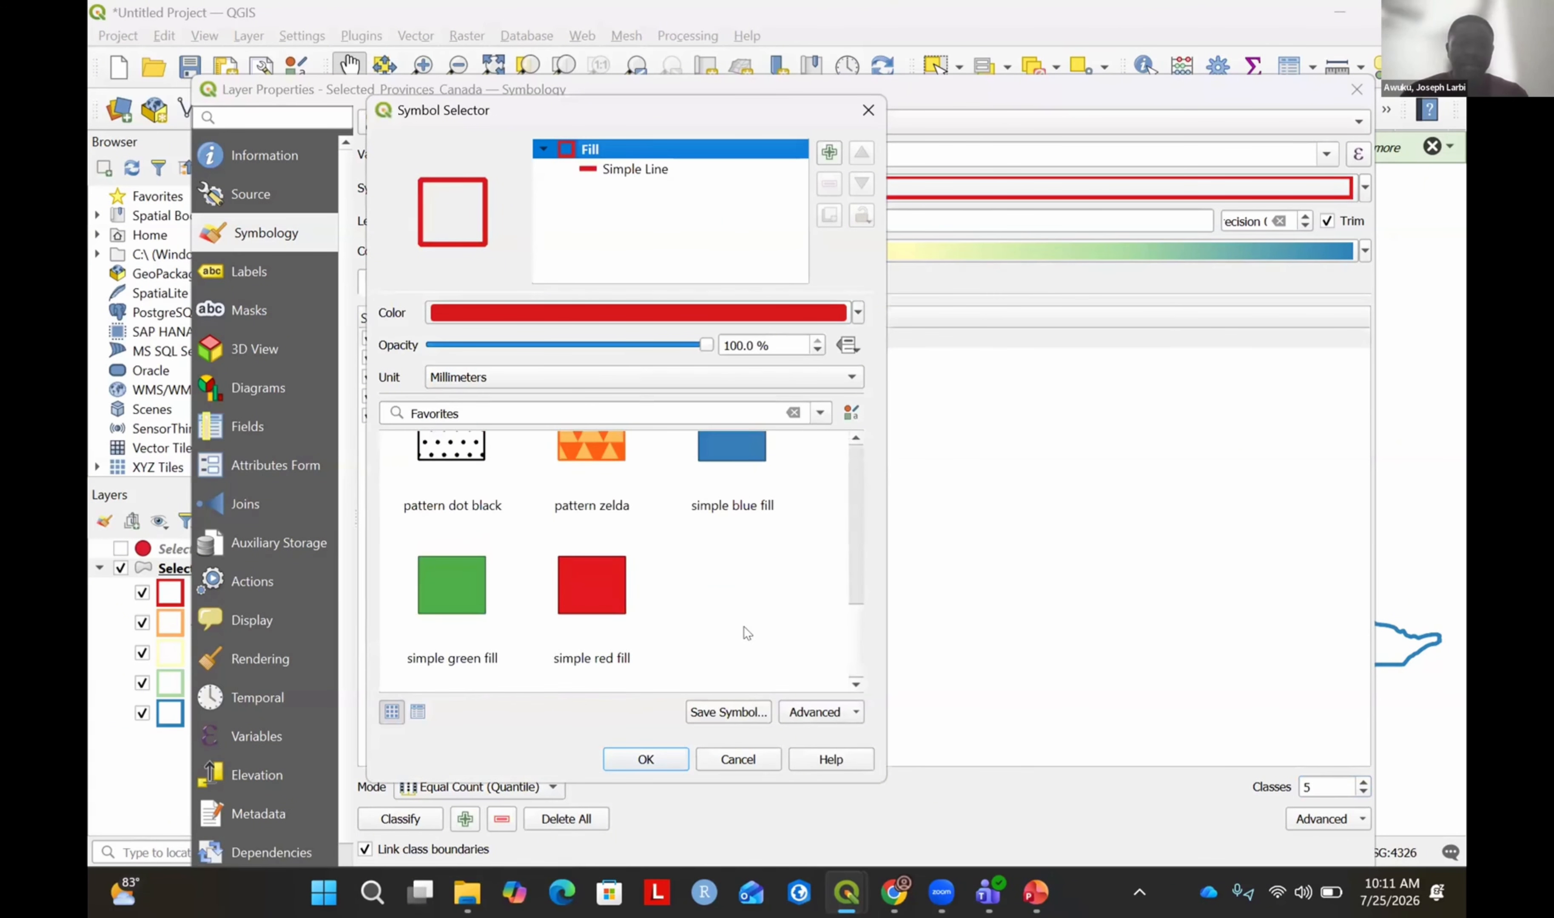
{"action": "scroll", "coordinate": [743, 615], "scroll_direction": "up", "scroll_amount": 1}
{"action": "left_click", "coordinate": [774, 605]}
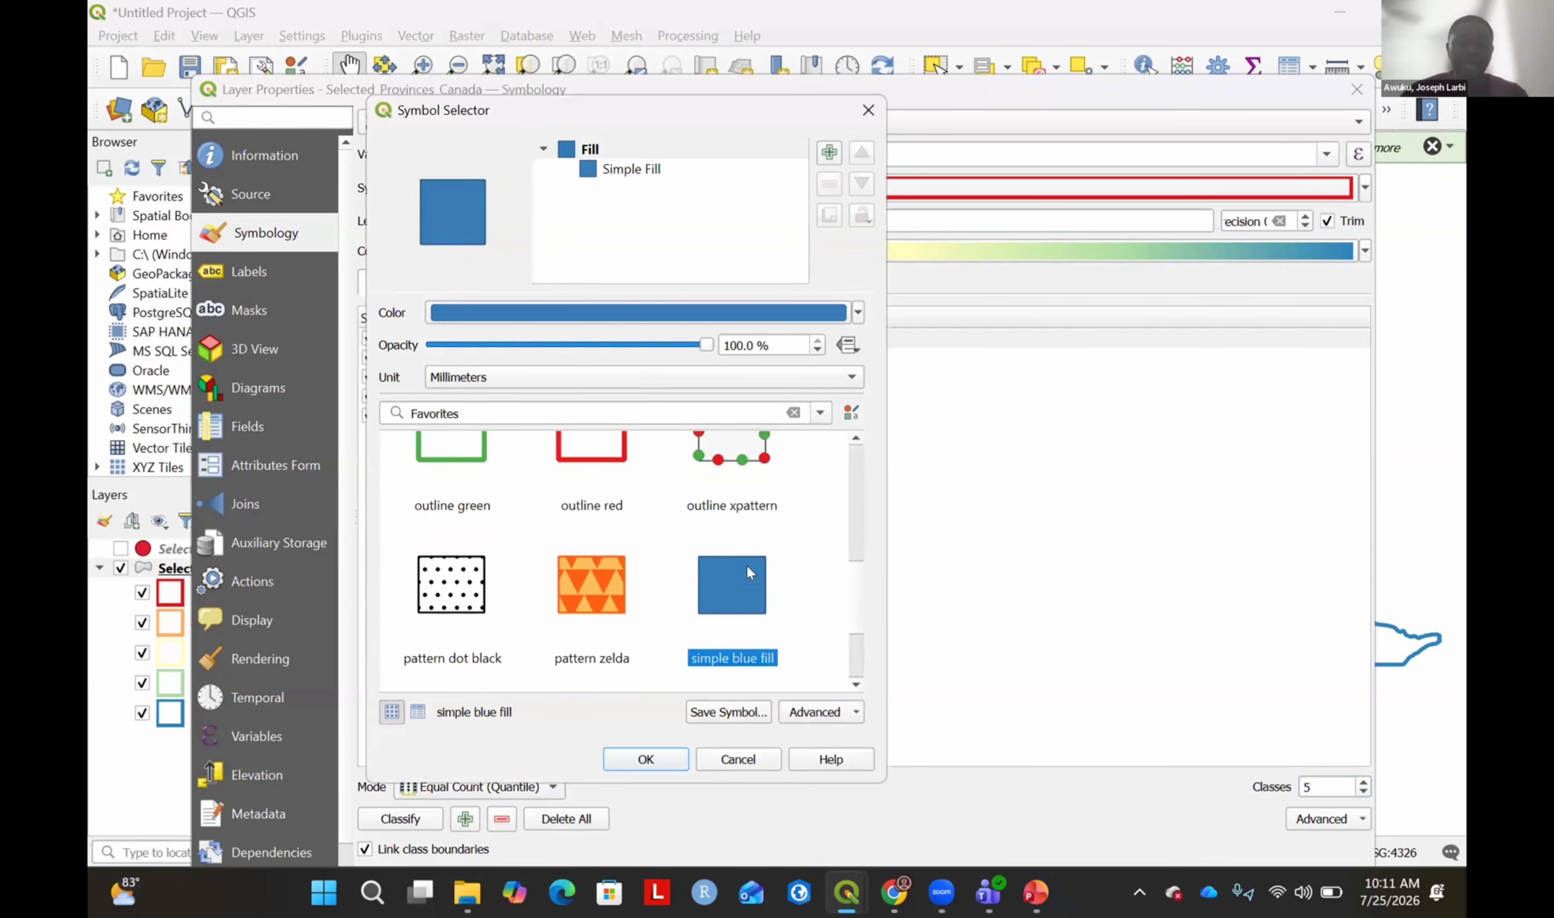
{"action": "scroll", "coordinate": [746, 566], "scroll_direction": "down", "scroll_amount": 3}
{"action": "scroll", "coordinate": [725, 543], "scroll_direction": "down", "scroll_amount": 1}
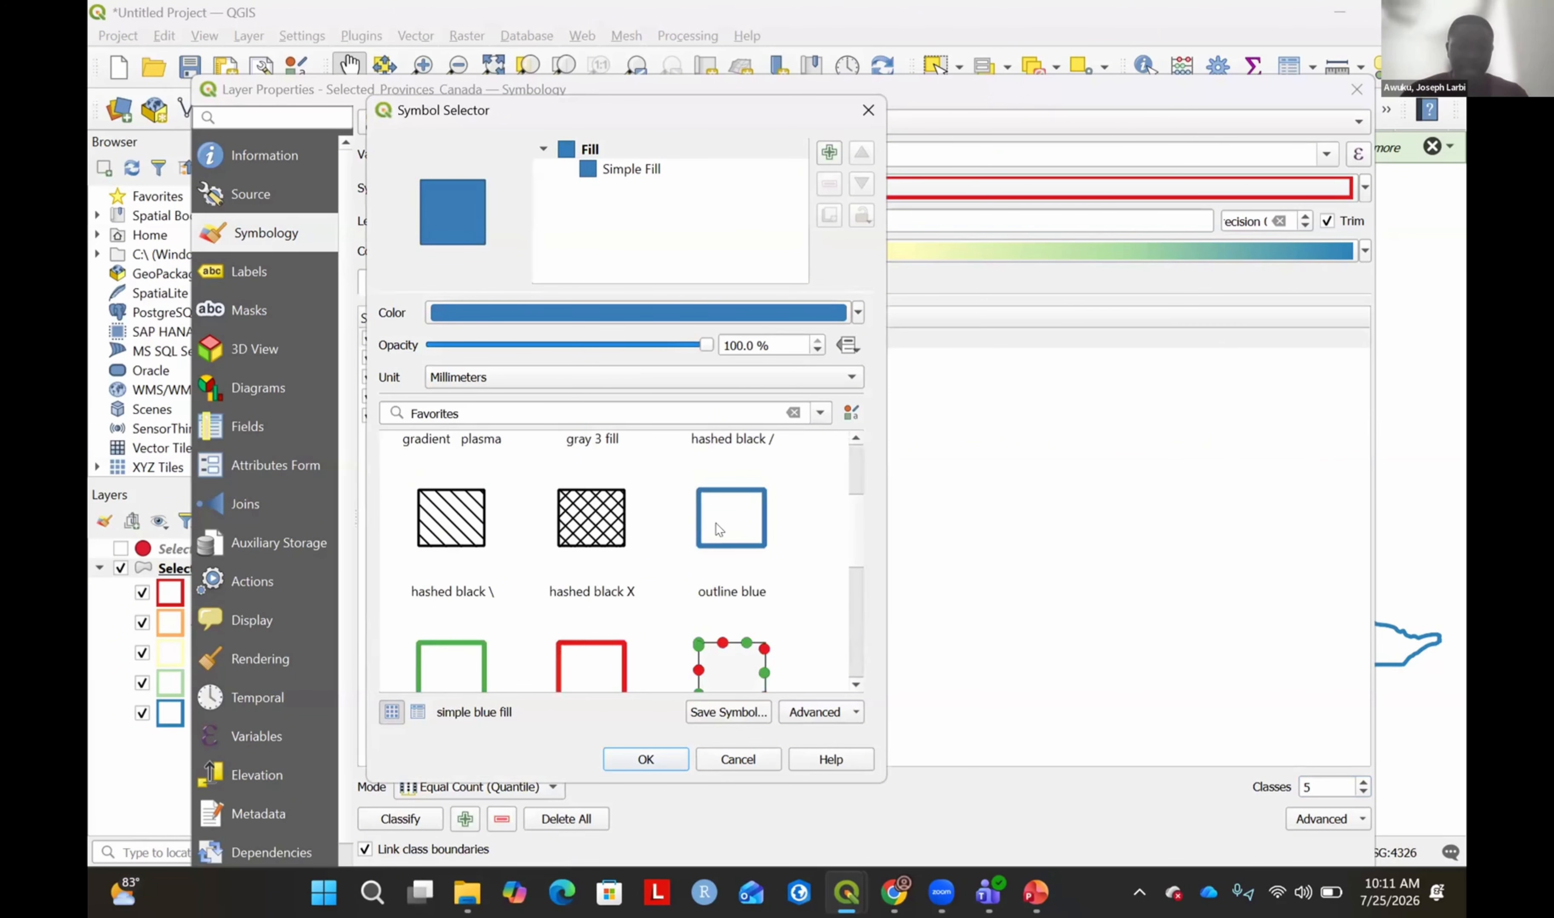
{"action": "scroll", "coordinate": [733, 522], "scroll_direction": "down", "scroll_amount": 2}
{"action": "scroll", "coordinate": [726, 489], "scroll_direction": "up", "scroll_amount": 1}
Set the opacity of the blue fill to 80% and accept the symbol.
{"action": "double_click", "coordinate": [735, 348]}
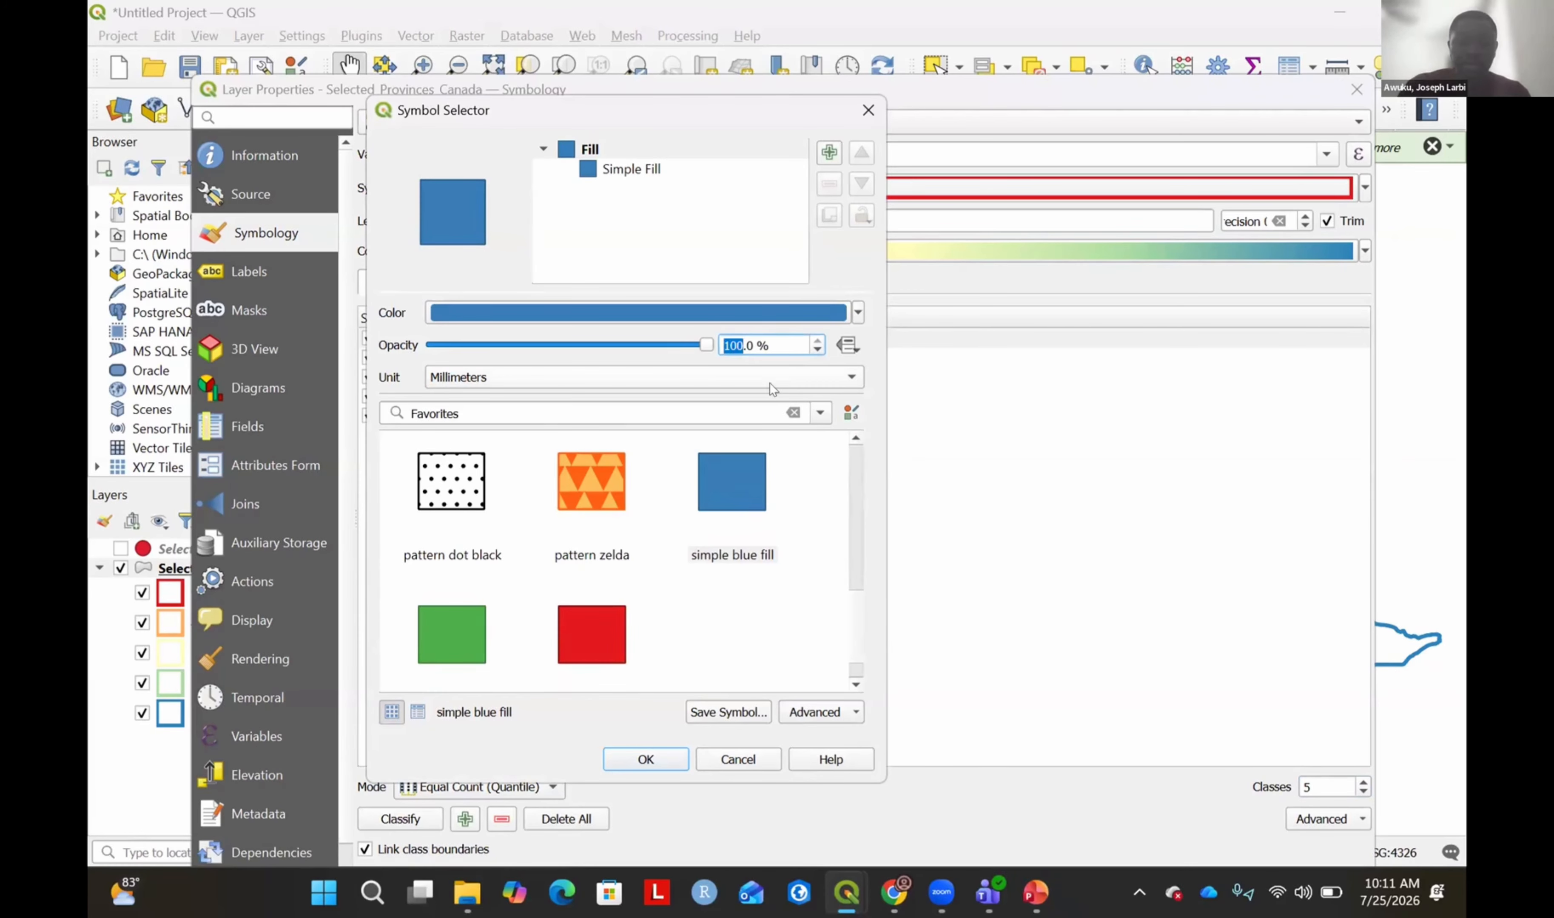
{"action": "key", "text": "BackSpace"}
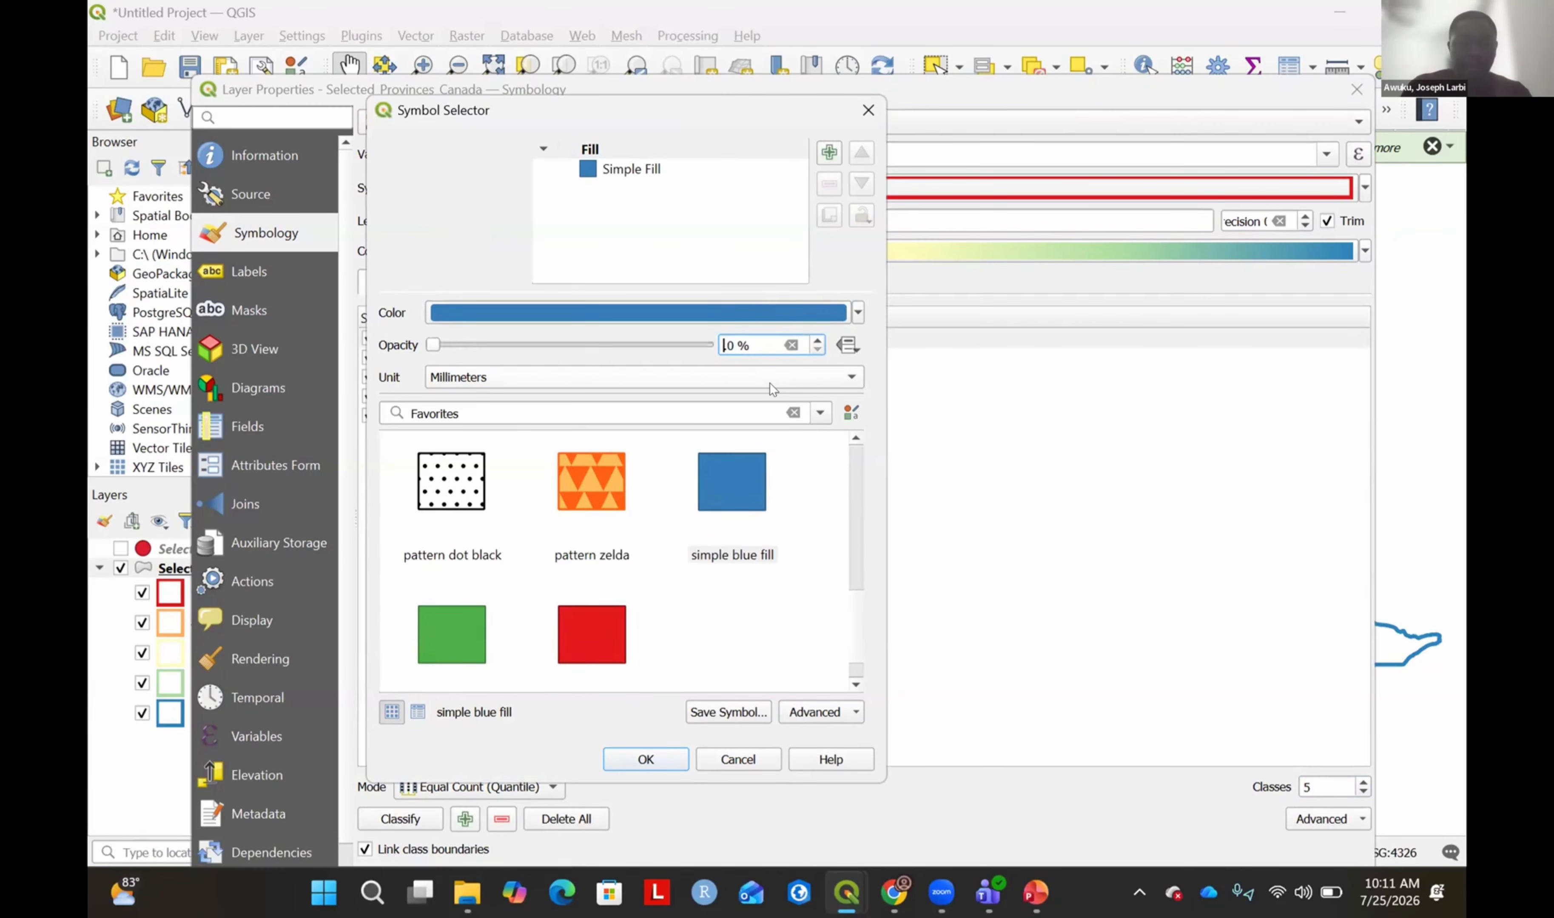
{"action": "type", "text": "80."}
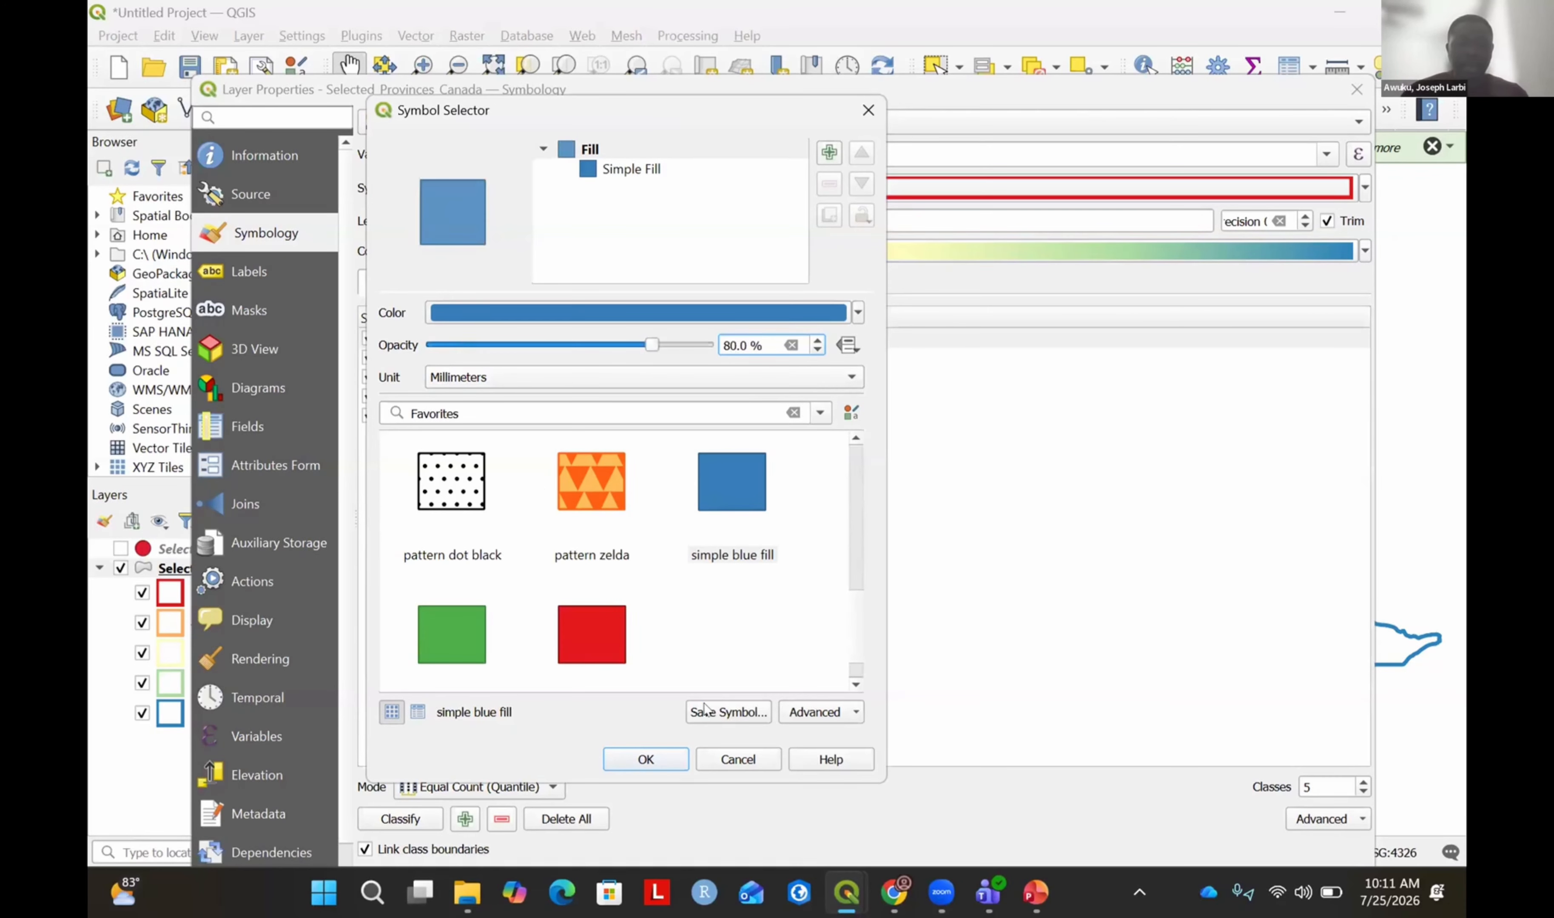
{"action": "key", "text": "Return"}
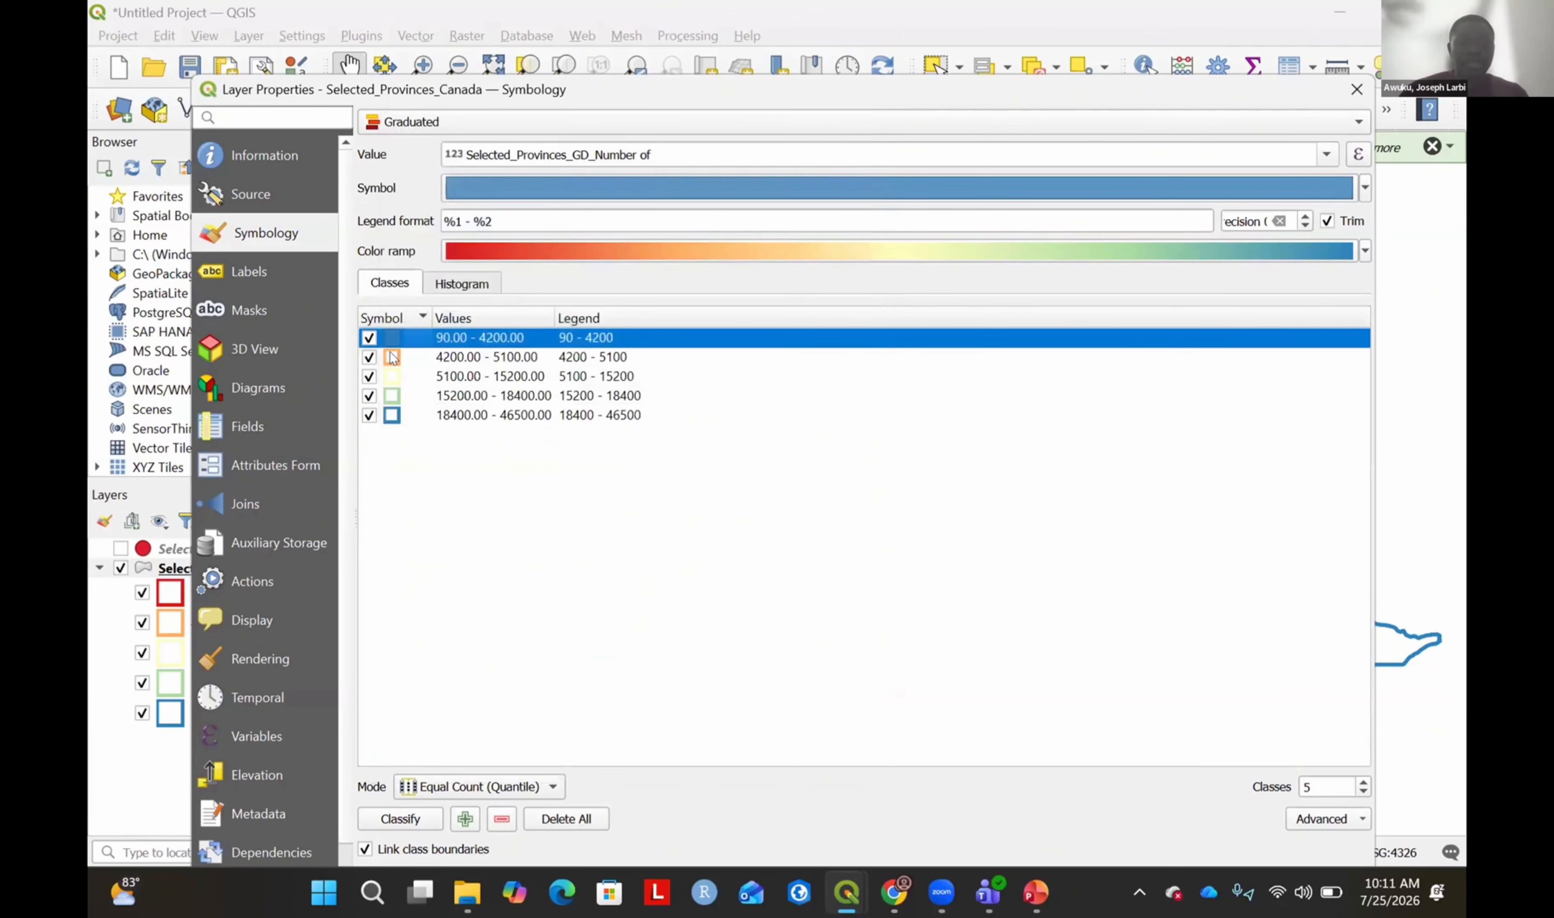
Apply the simple blue fill preset to the symbol of the 4200 - 5100 class.
{"action": "left_click", "coordinate": [392, 357]}
{"action": "double_click", "coordinate": [391, 357]}
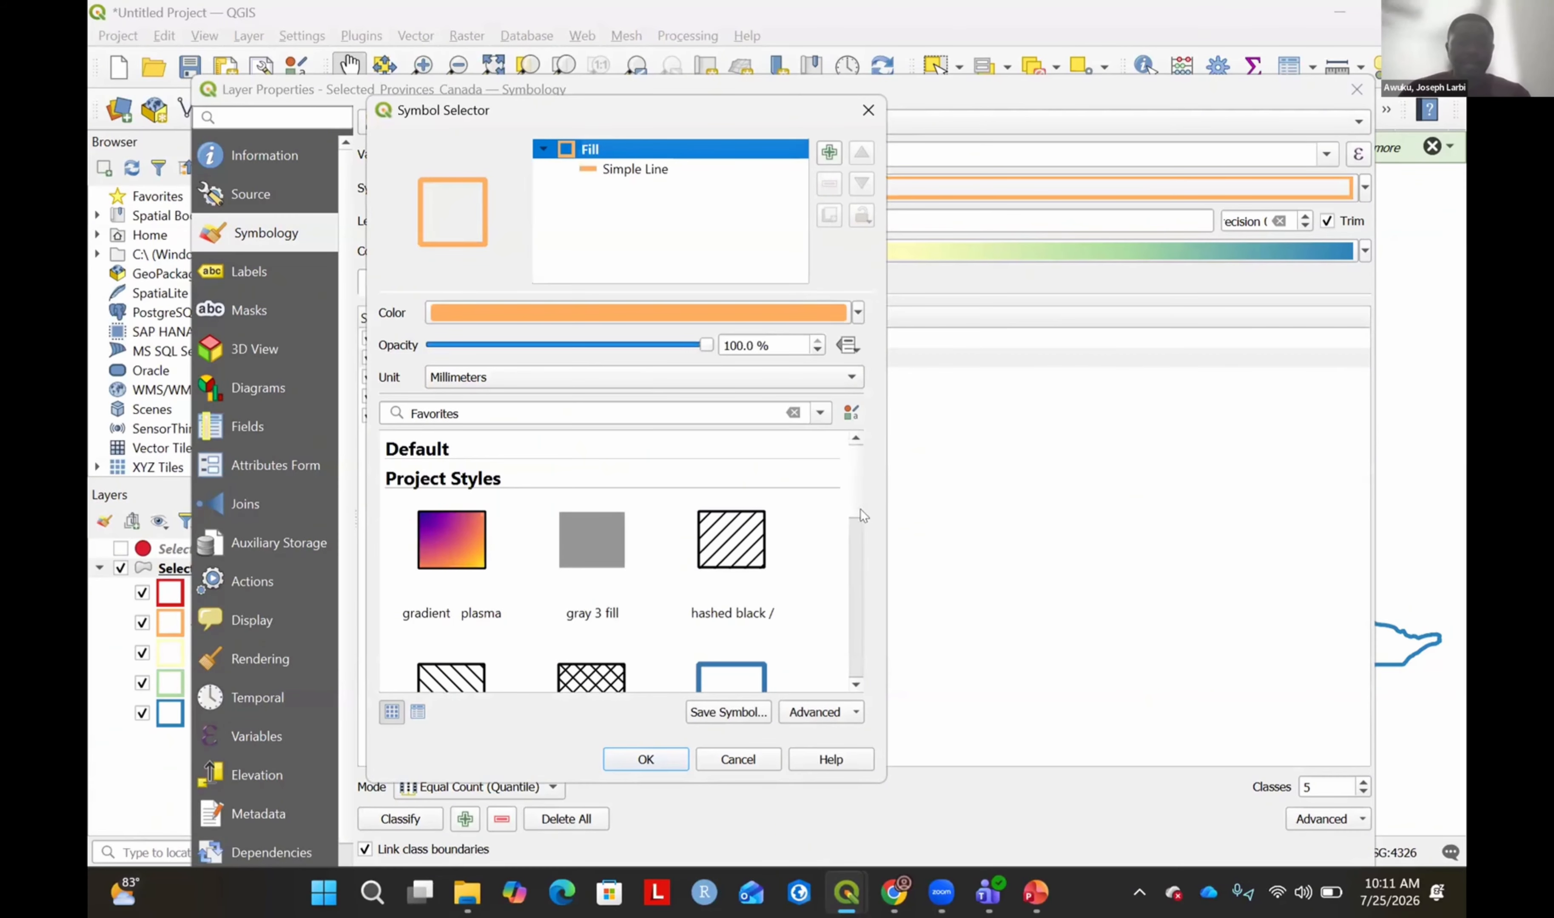
{"action": "left_click", "coordinate": [859, 607]}
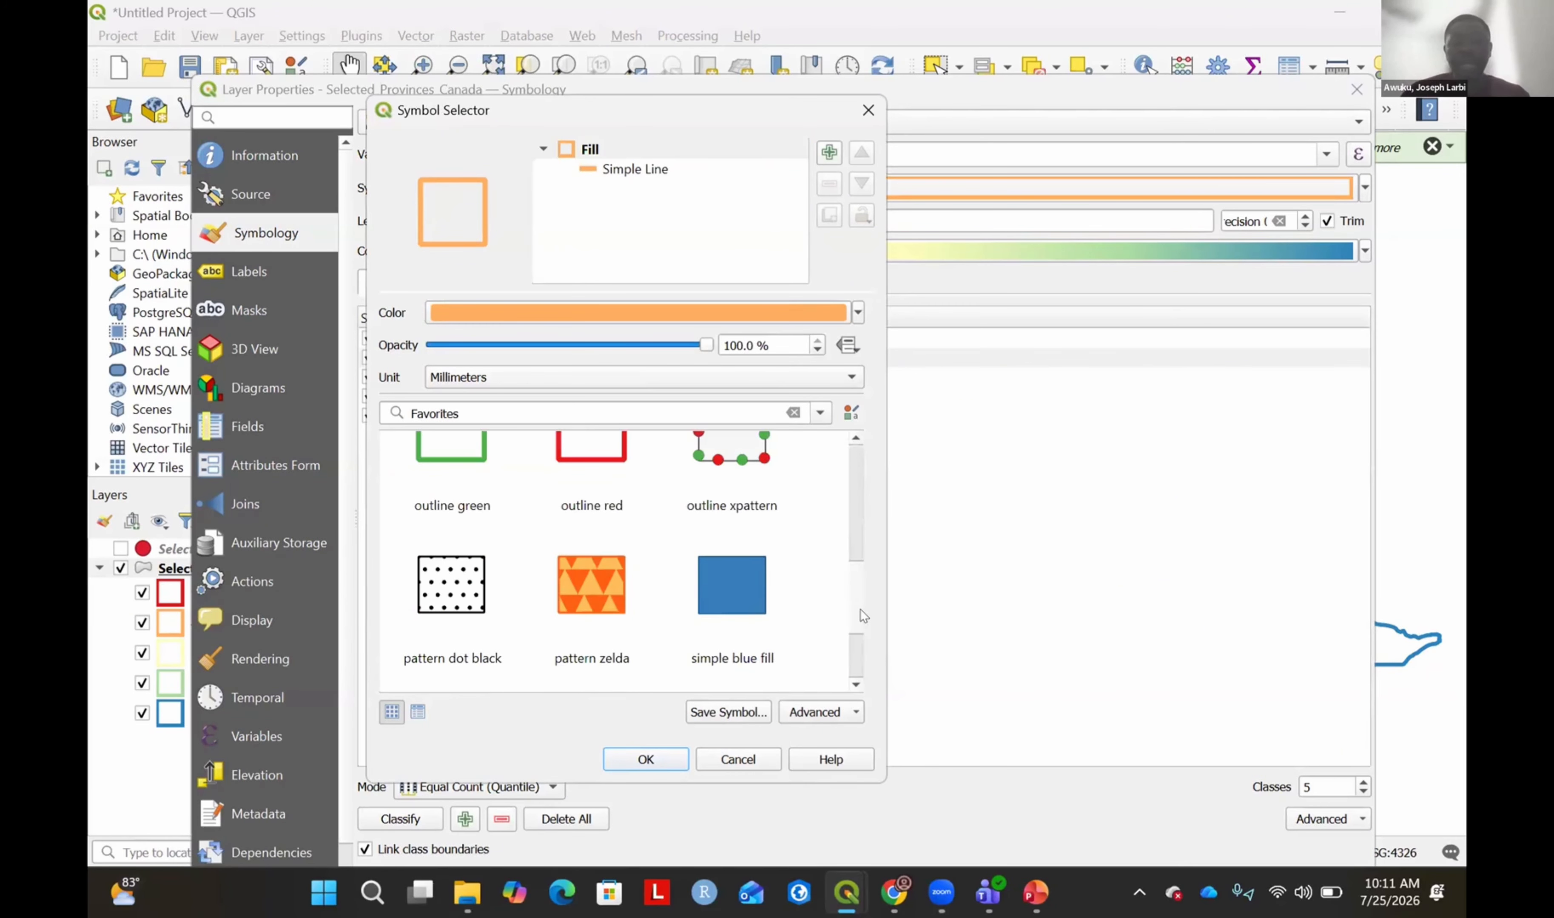
{"action": "left_click", "coordinate": [711, 574]}
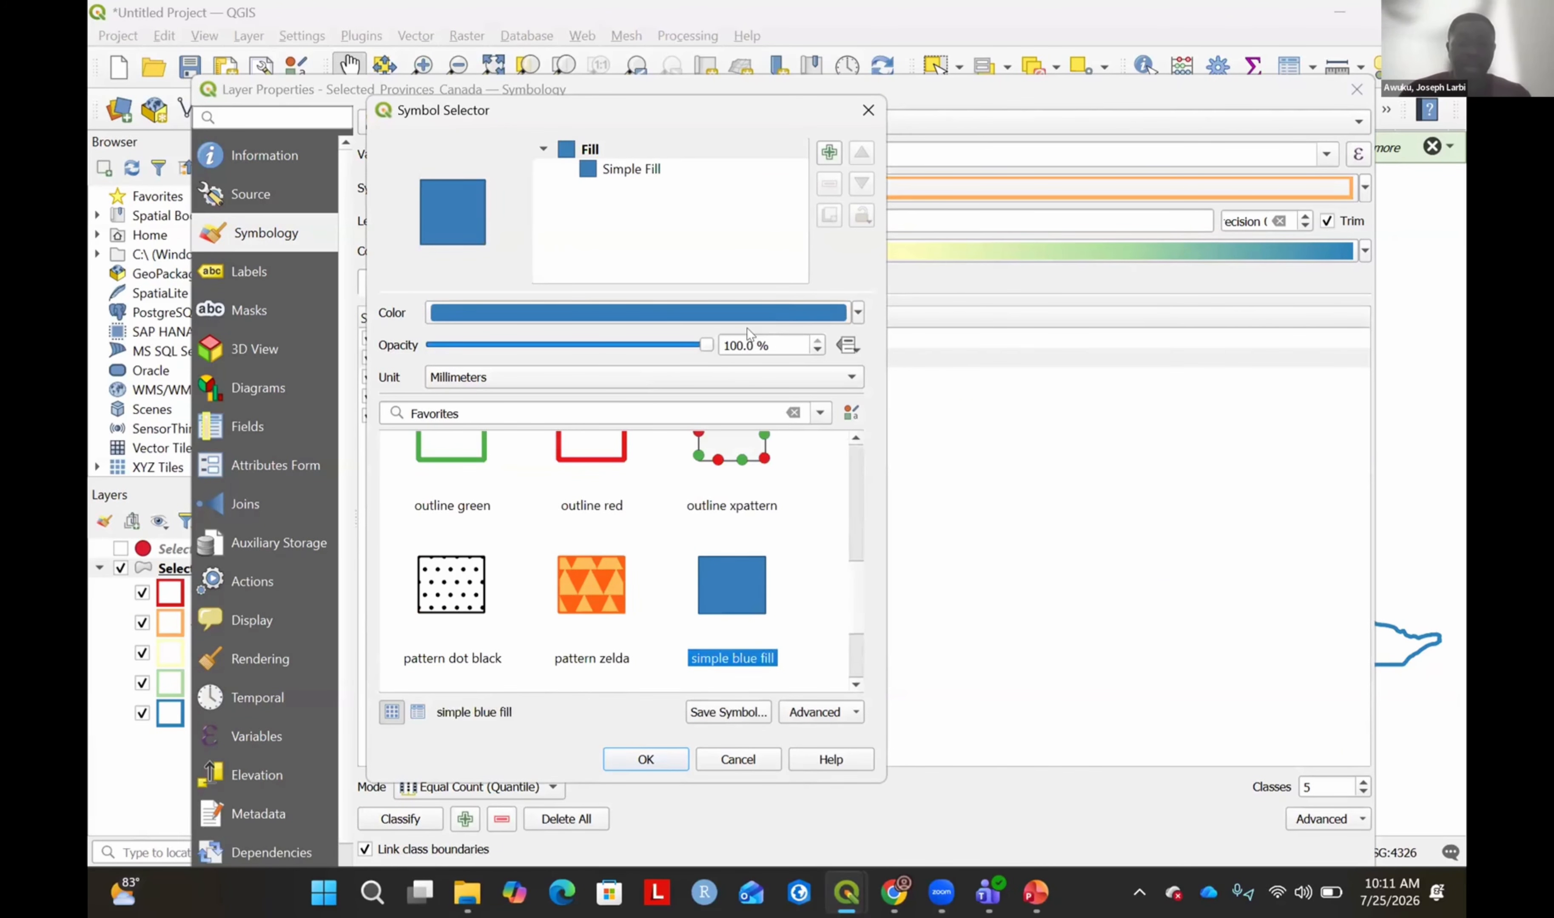
Try several shades for the fill of the 4200 - 5100 class and recolour it purple.
{"action": "left_click", "coordinate": [858, 312]}
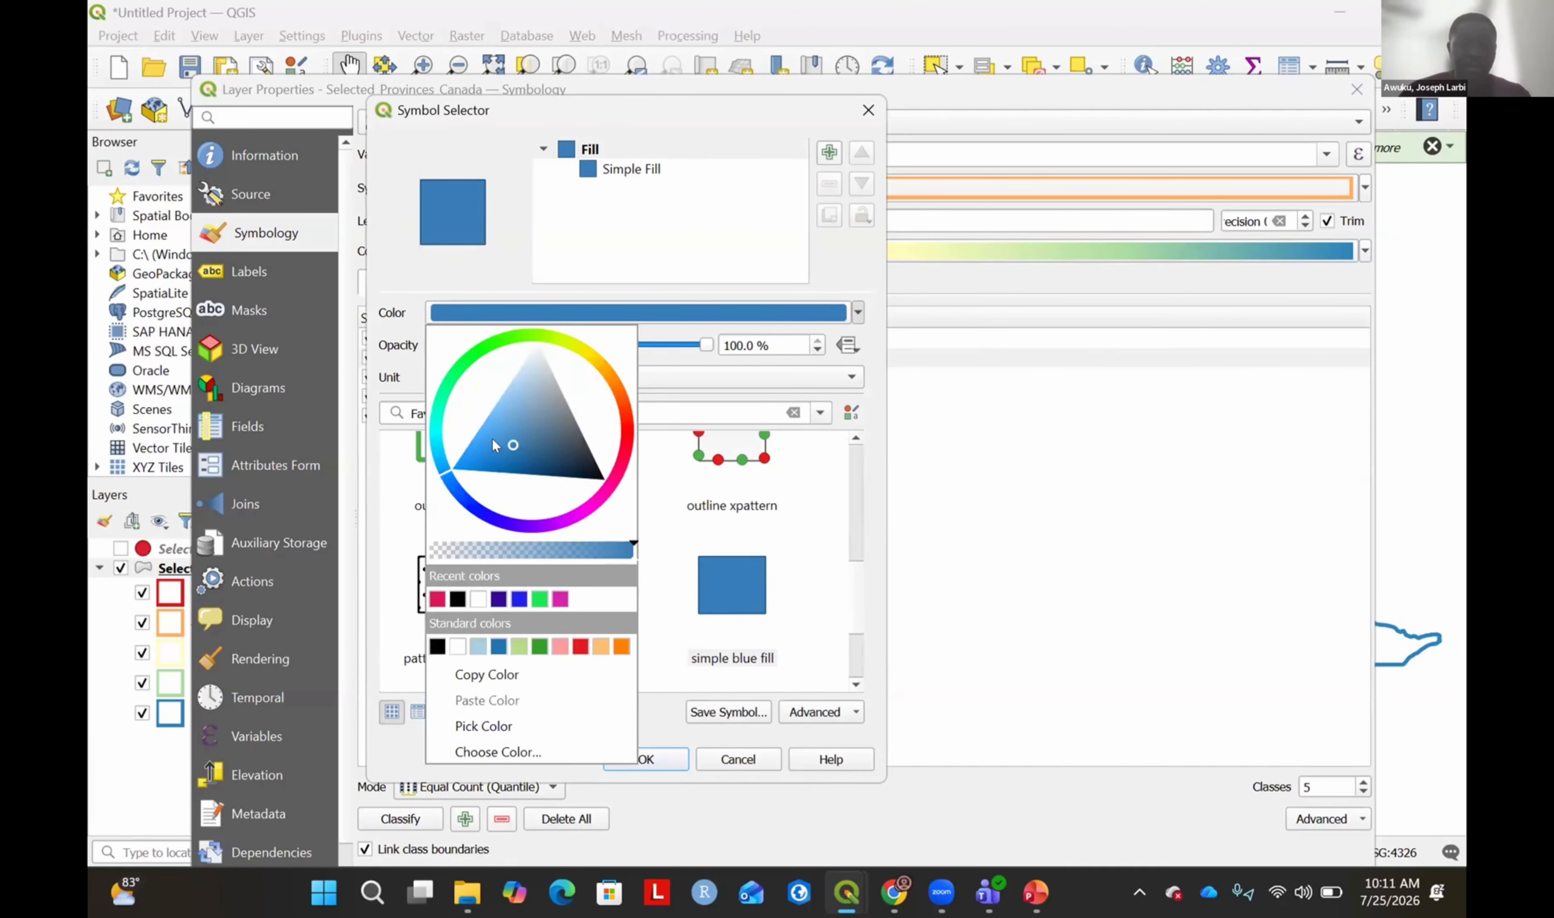
{"action": "left_click", "coordinate": [509, 422]}
{"action": "left_click", "coordinate": [519, 403]}
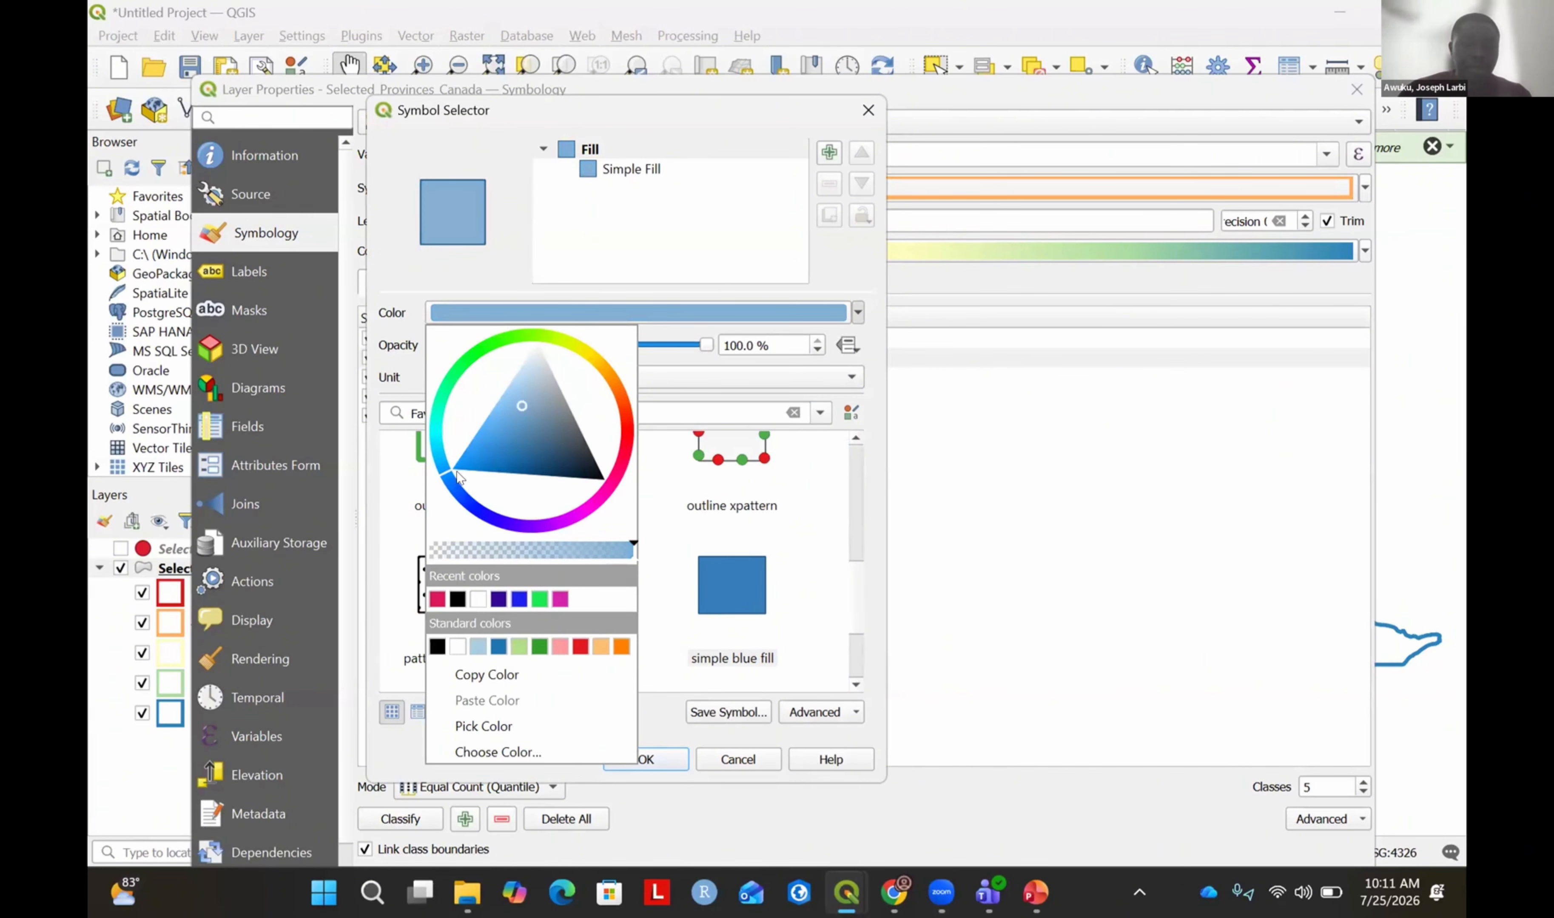
{"action": "left_click", "coordinate": [457, 468]}
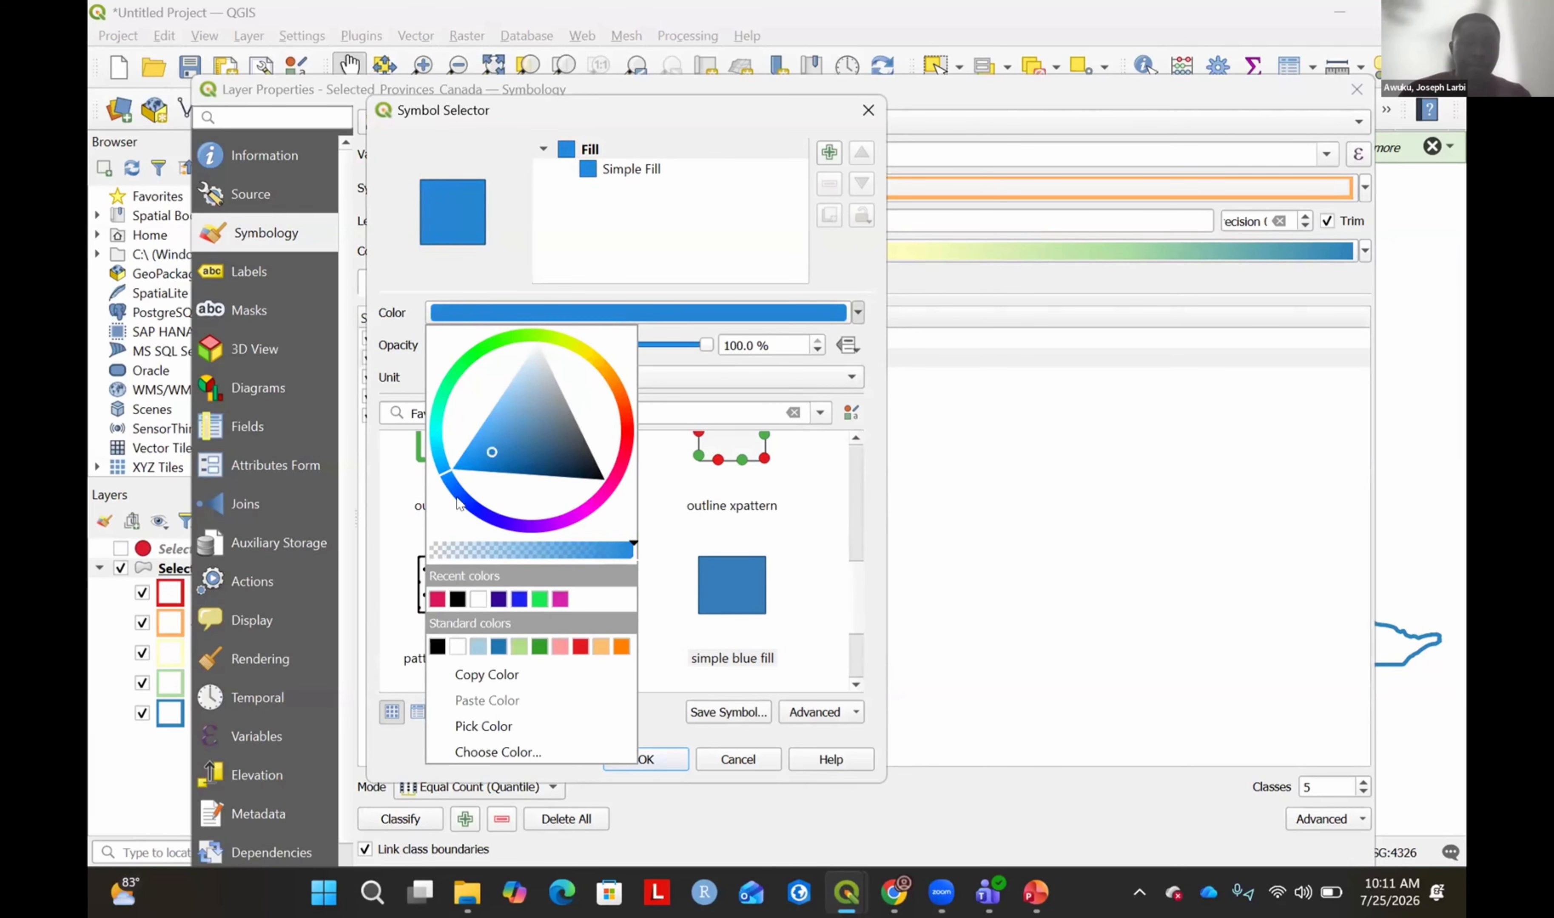
{"action": "left_click", "coordinate": [481, 512]}
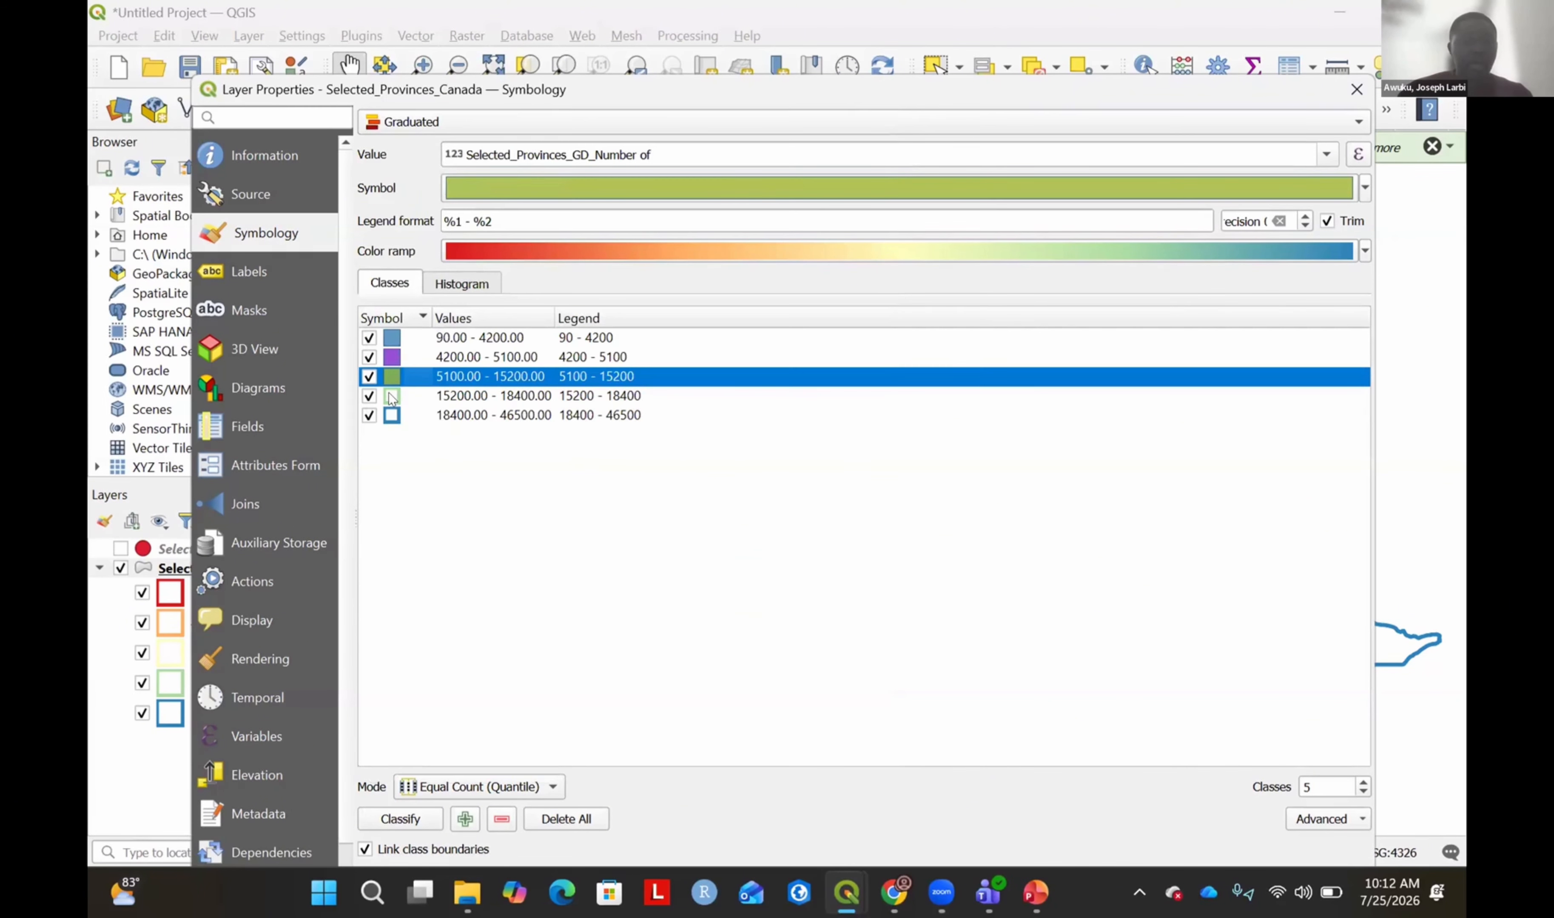
Apply the simple red fill preset to the symbol of the 15200 - 18400 class.
{"action": "double_click", "coordinate": [387, 393]}
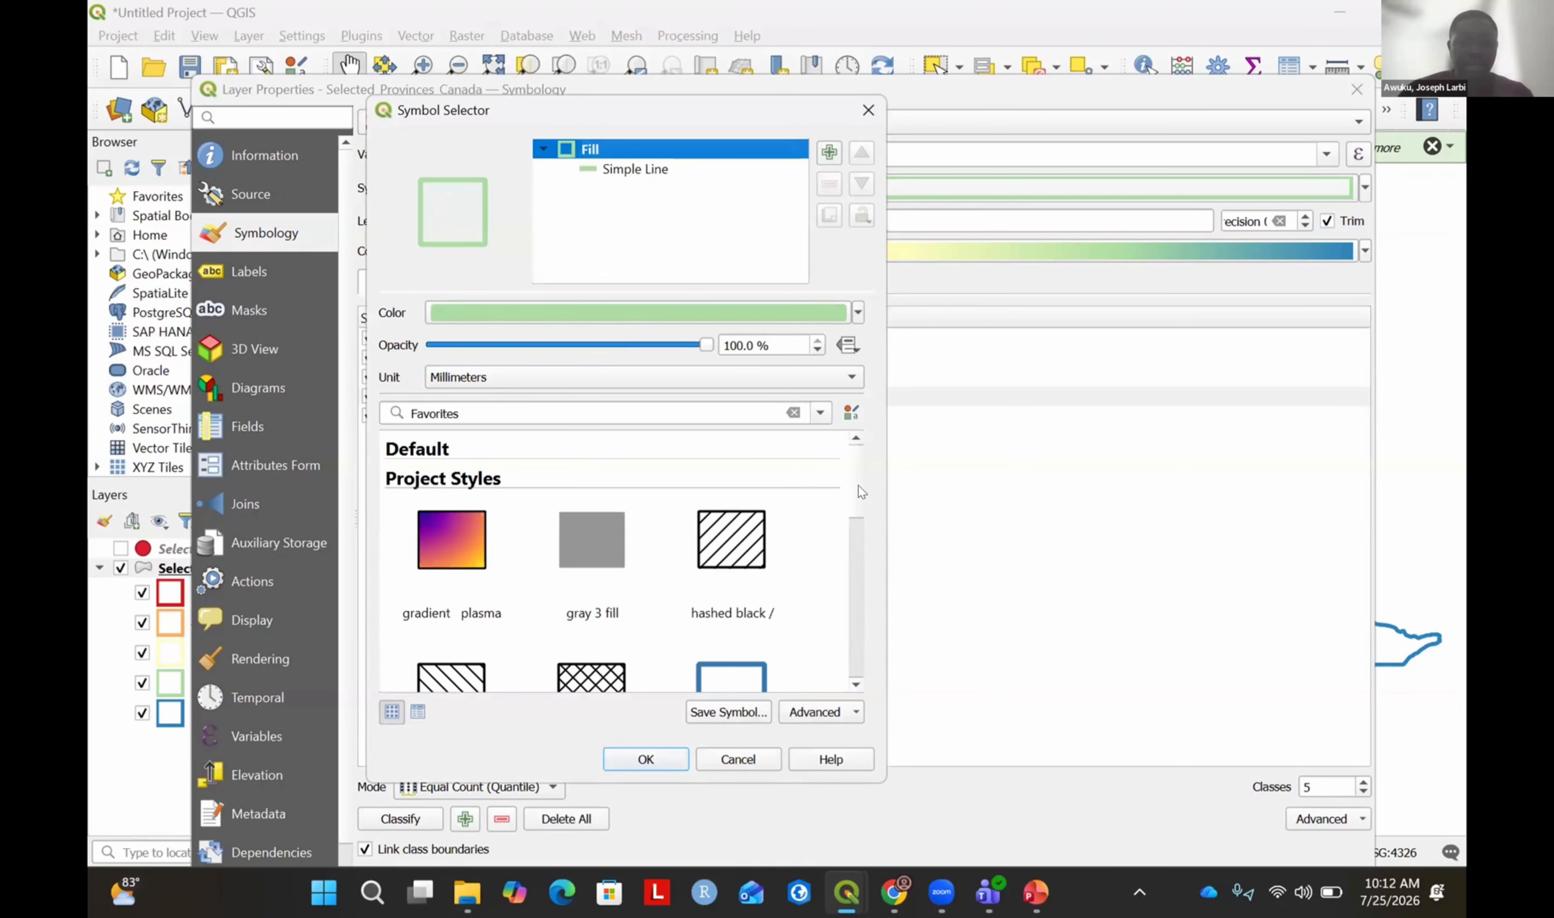
{"action": "left_click", "coordinate": [814, 576]}
{"action": "scroll", "coordinate": [605, 622], "scroll_direction": "down", "scroll_amount": 5}
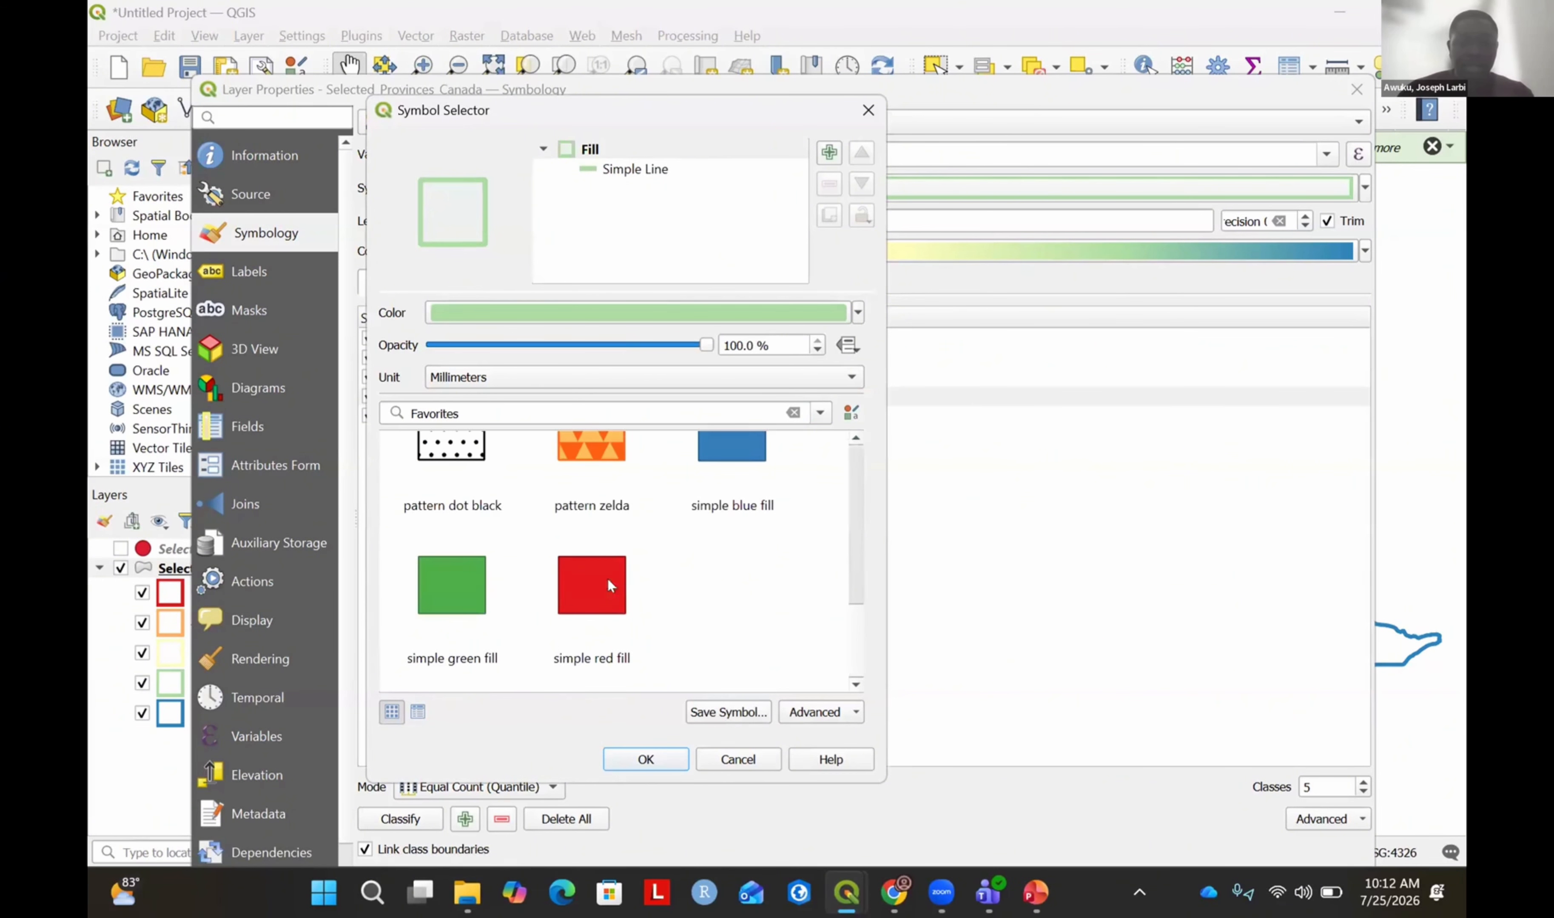
{"action": "left_click", "coordinate": [599, 650]}
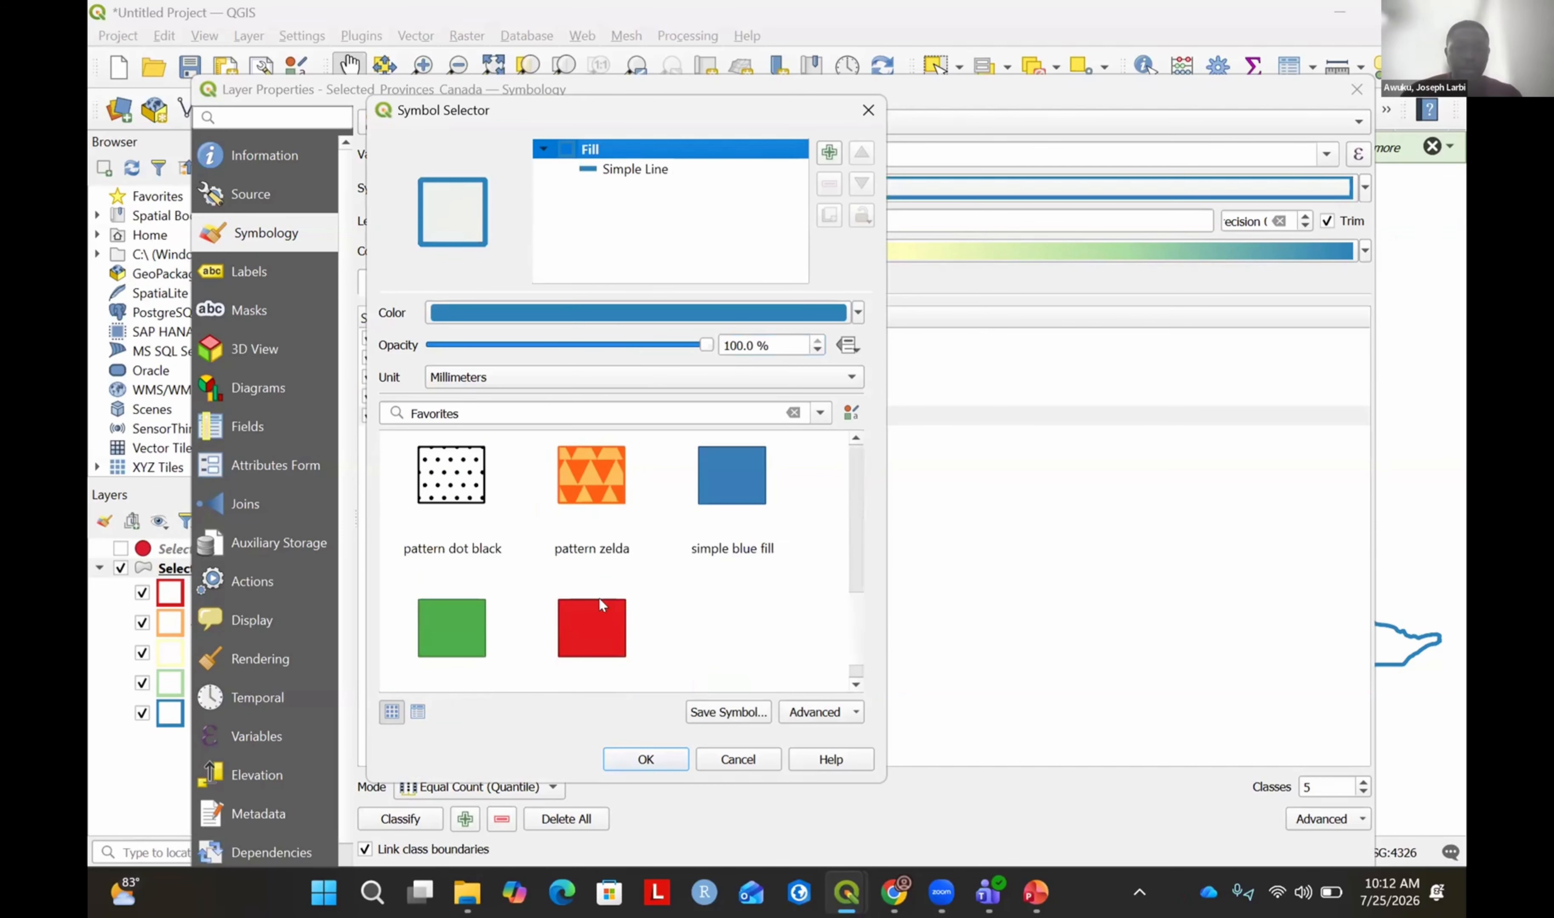
Give the 18400 - 46500 class the simple red fill preset at 80% opacity and accept the symbol.
{"action": "left_click", "coordinate": [598, 601]}
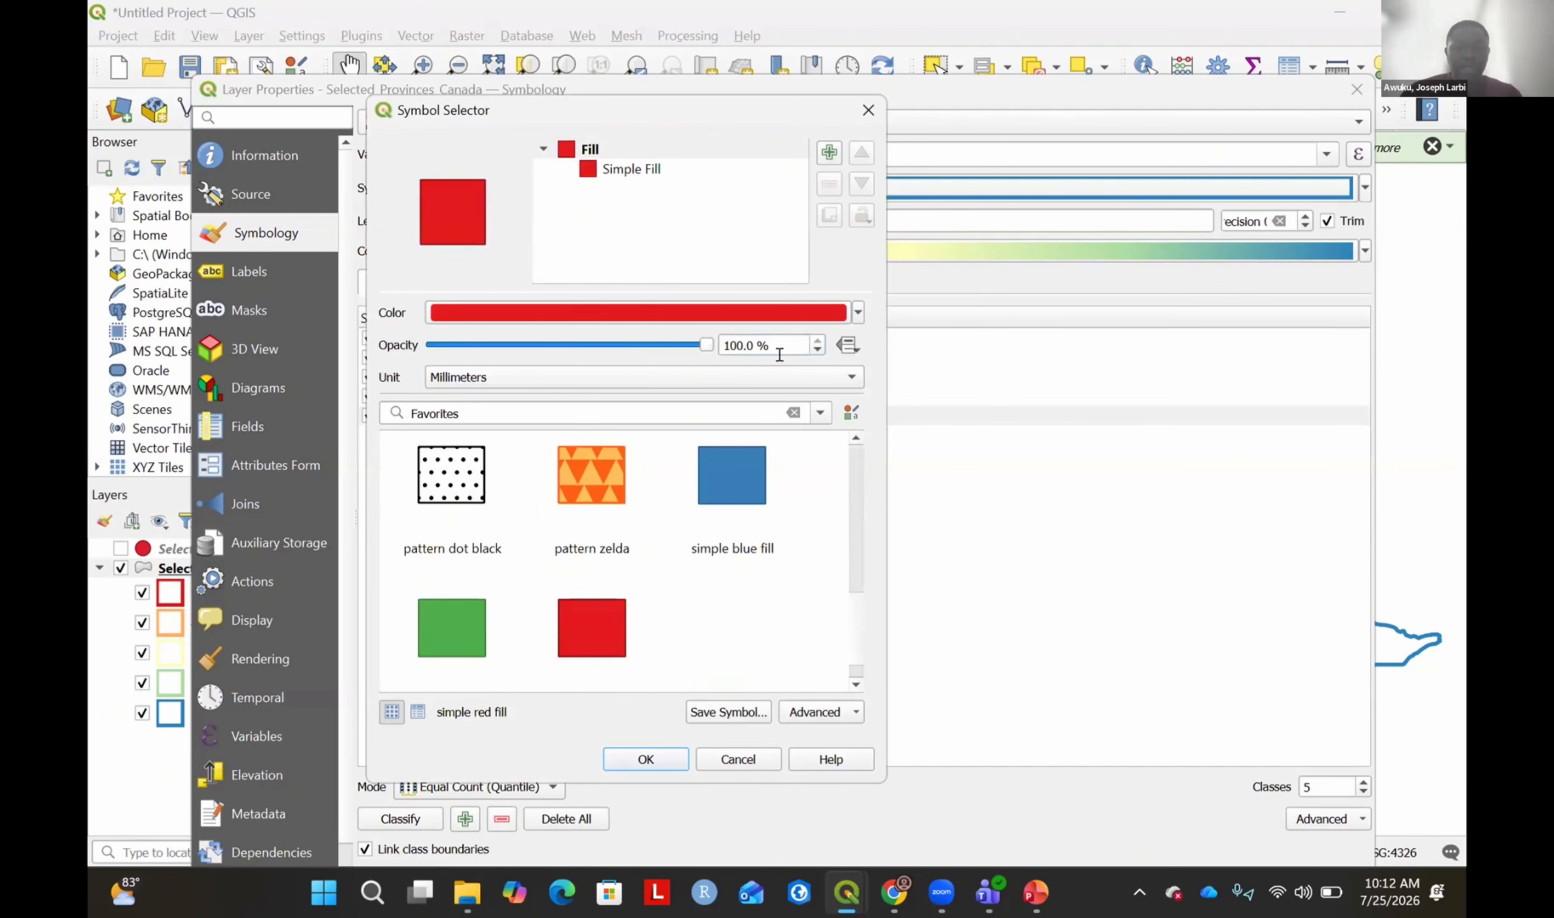
{"action": "double_click", "coordinate": [733, 339]}
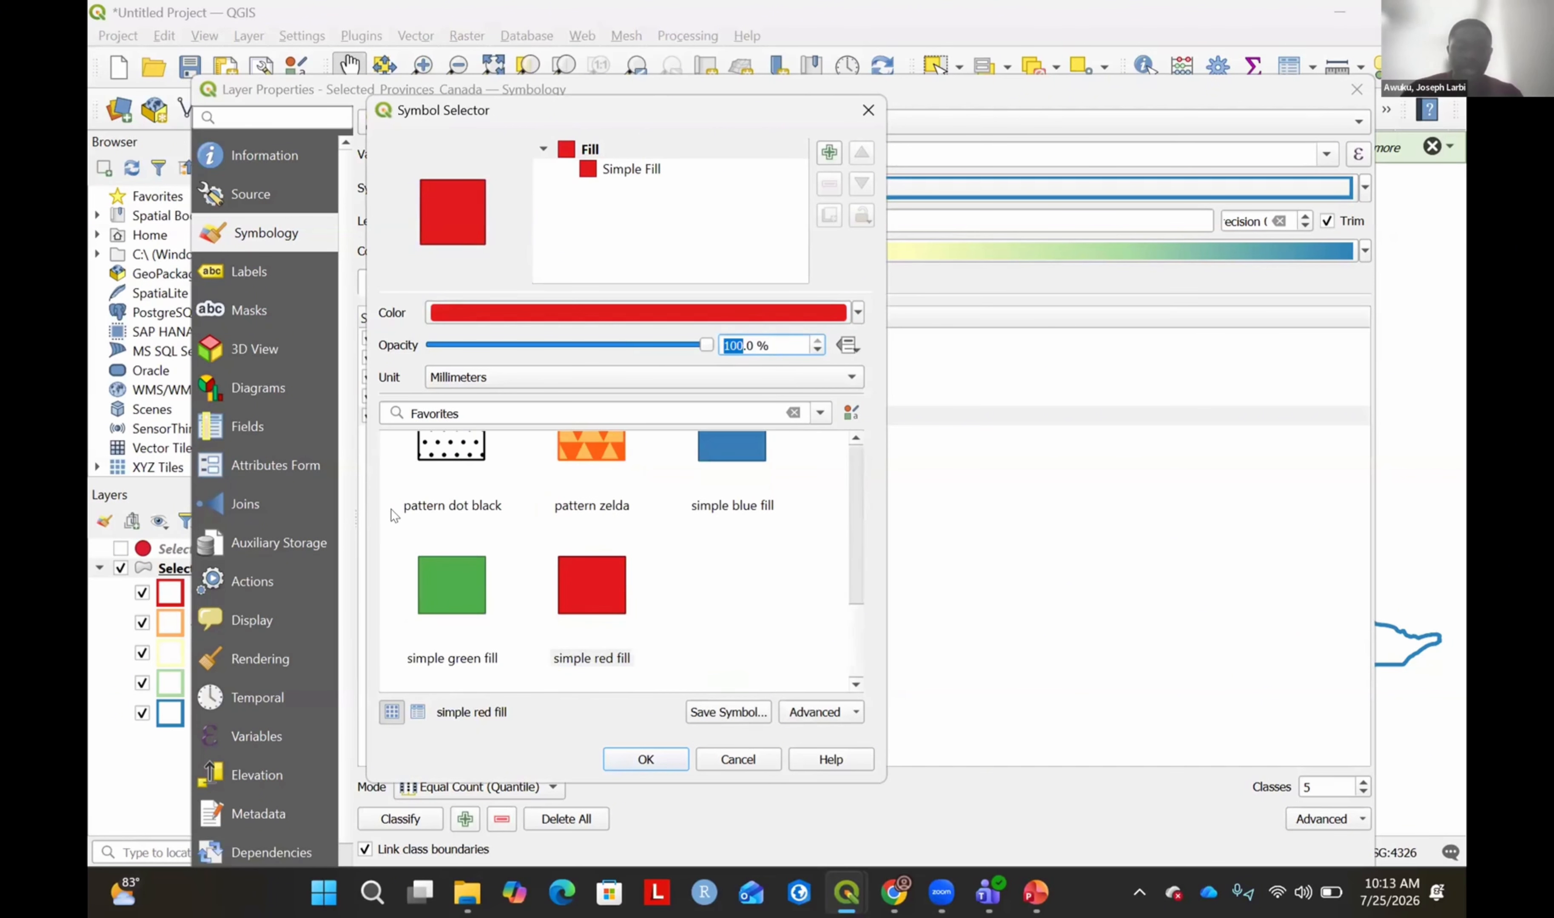
{"action": "type", "text": "80"}
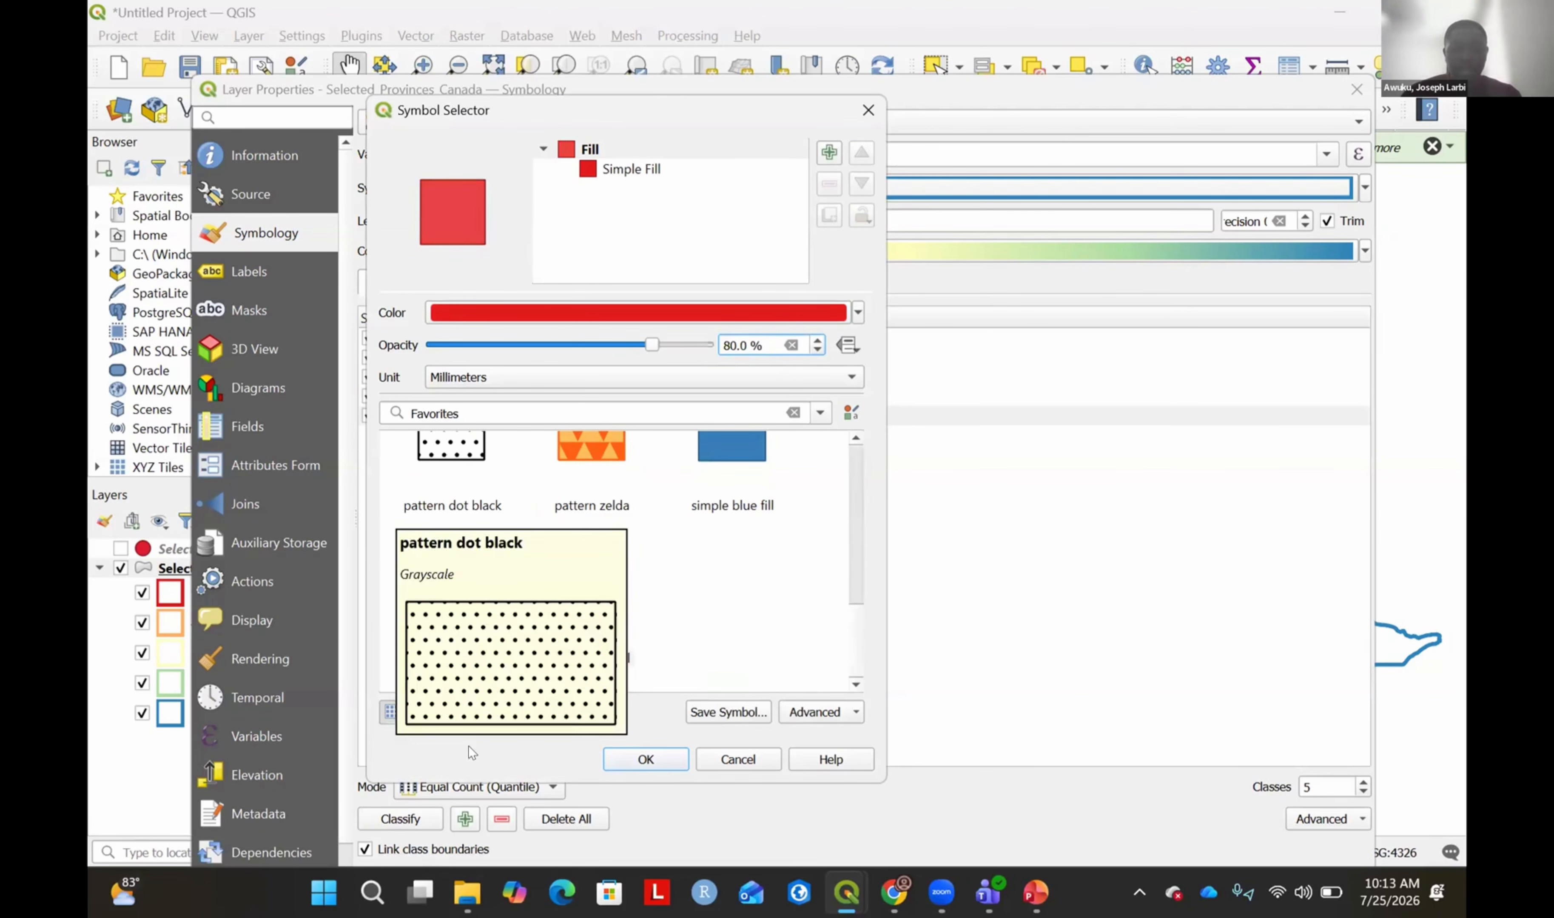
{"action": "left_click", "coordinate": [645, 759]}
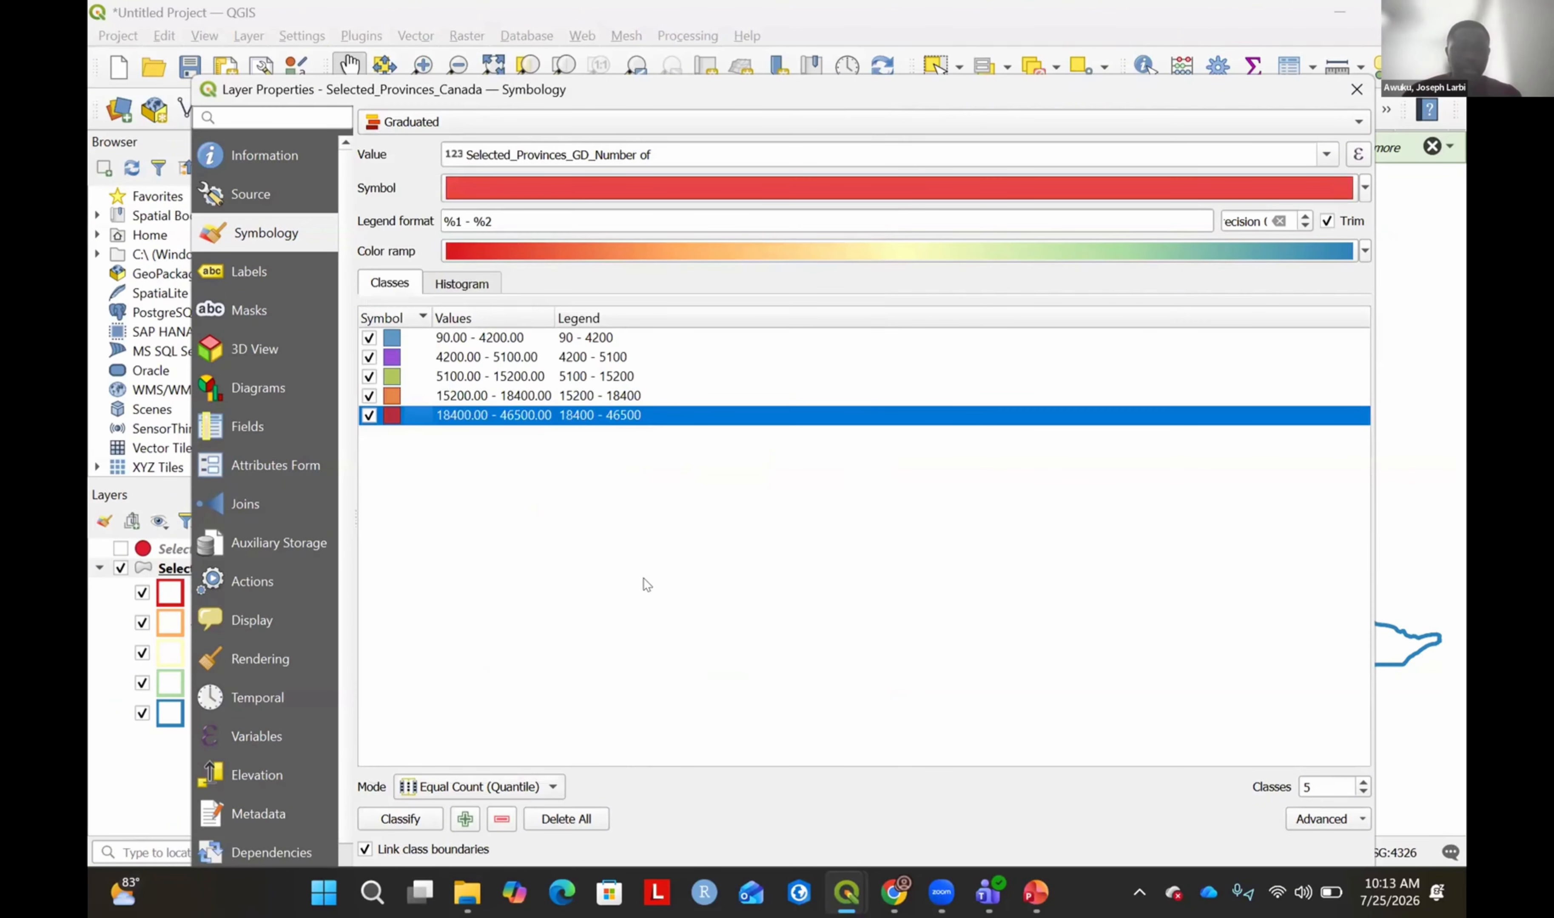
{"action": "left_click", "coordinate": [427, 499]}
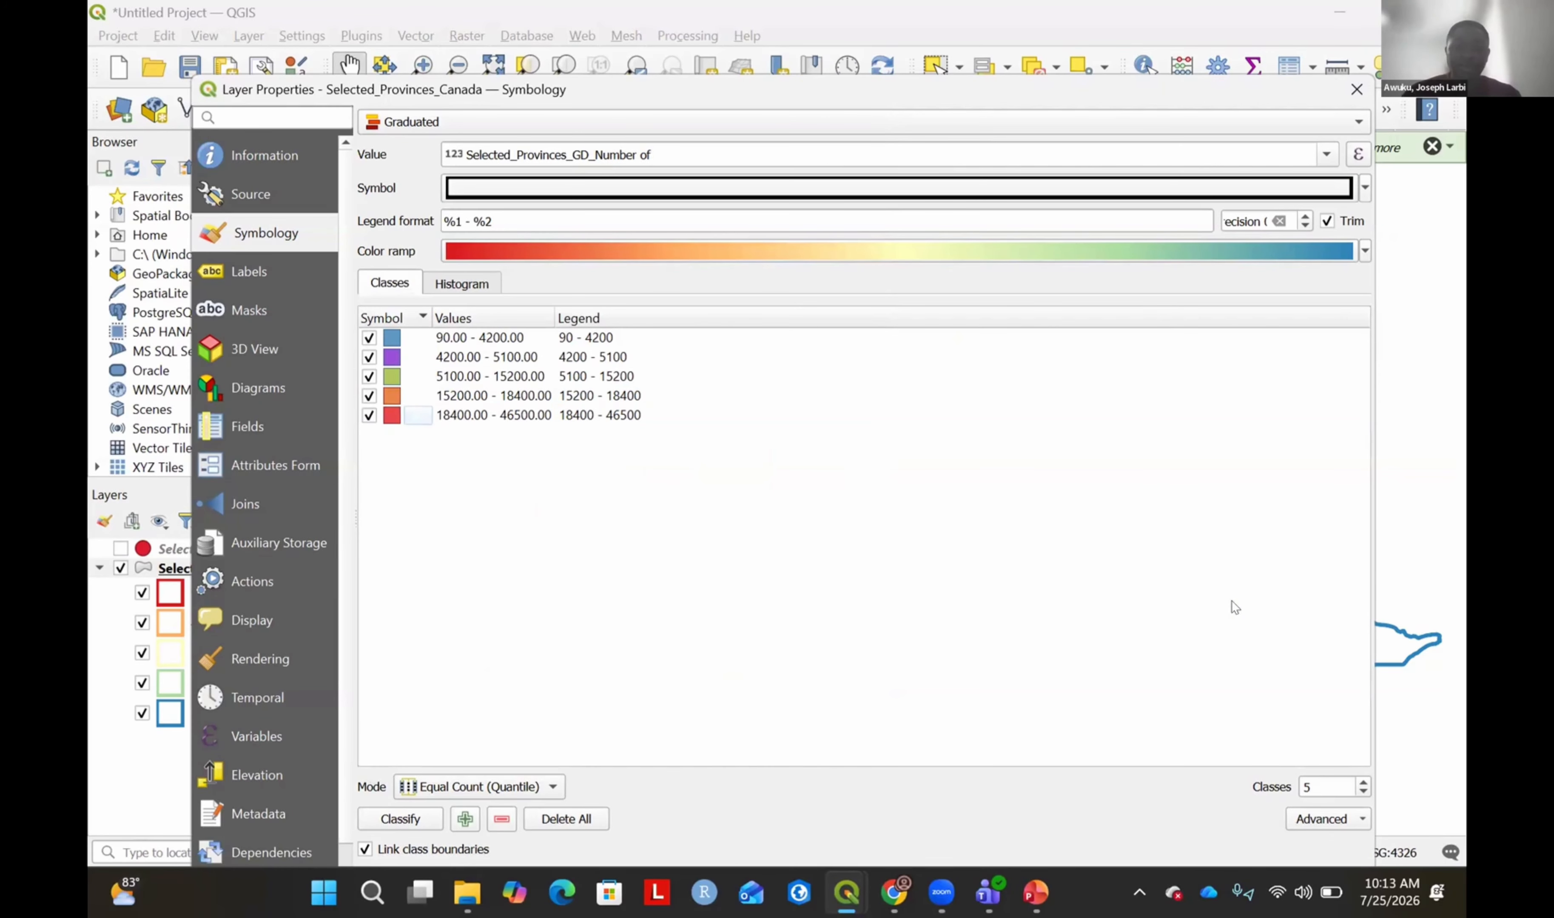
Apply the five-class graduated symbology to the Selected_Provinces_Canada layer and close its properties.
{"action": "left_click_drag", "start_coordinate": [793, 77], "coordinate": [796, 46]}
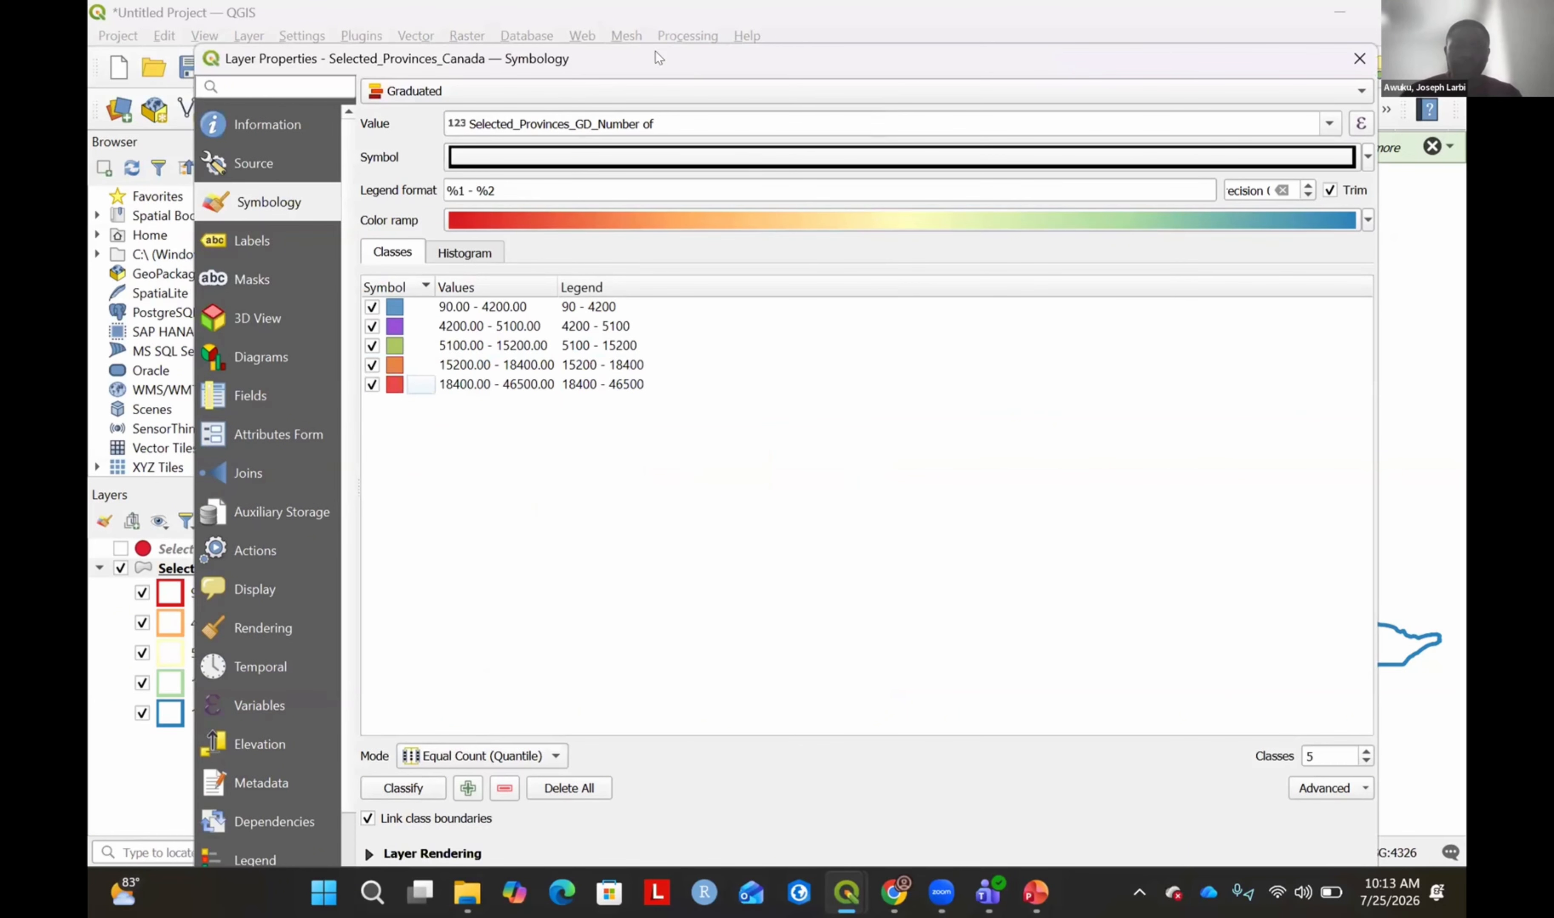
{"action": "left_click_drag", "start_coordinate": [719, 46], "coordinate": [721, 228]}
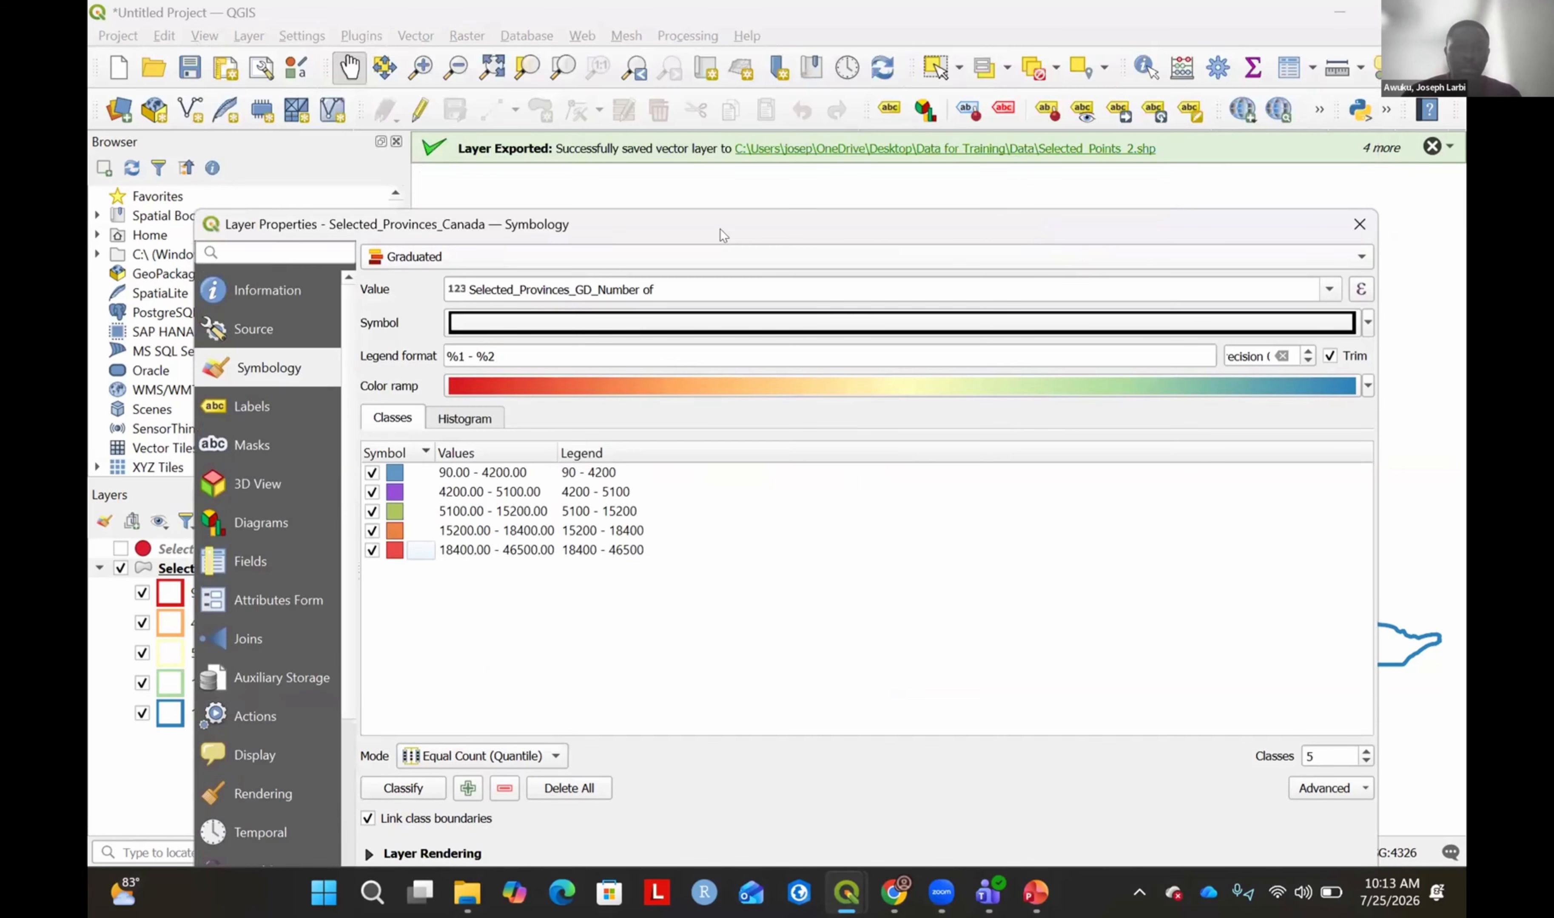
{"action": "left_click_drag", "start_coordinate": [946, 224], "coordinate": [941, 94]}
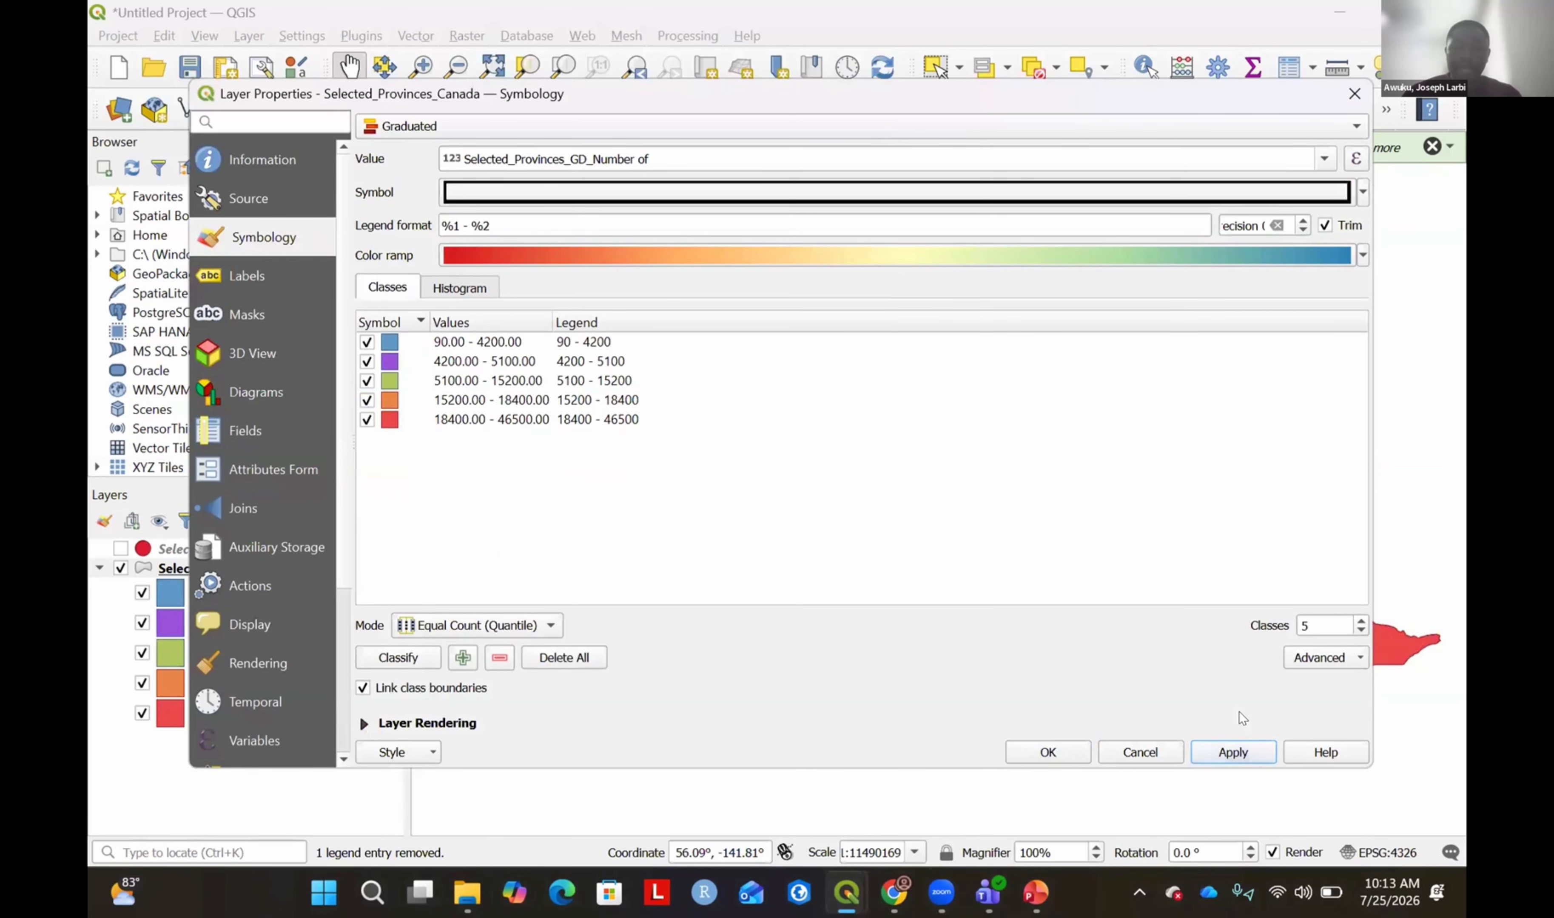
{"action": "left_click", "coordinate": [1047, 753]}
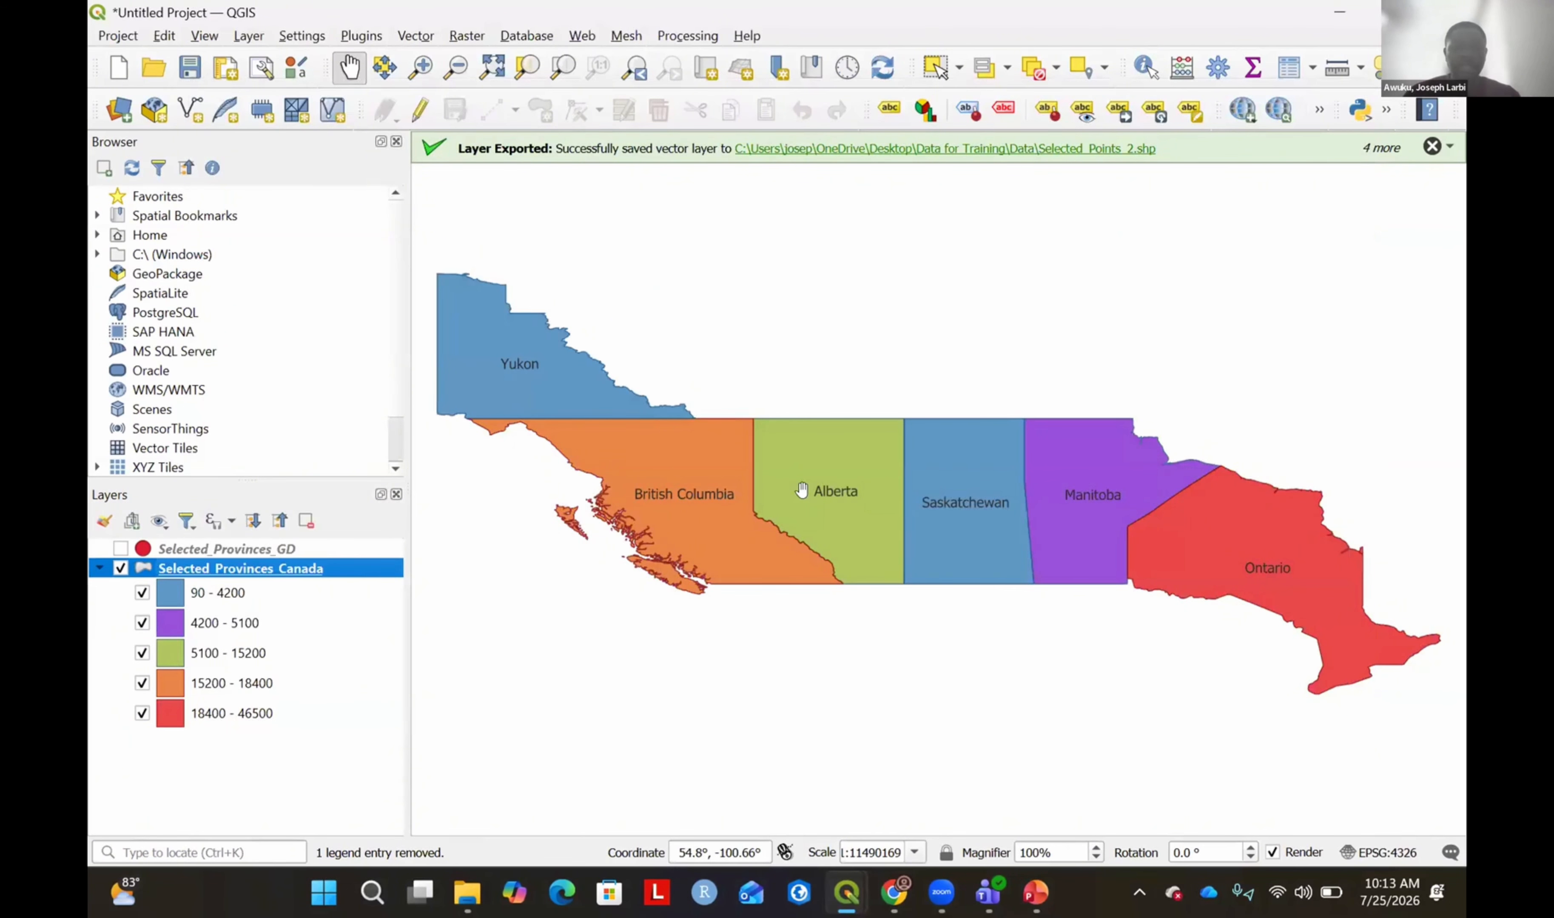
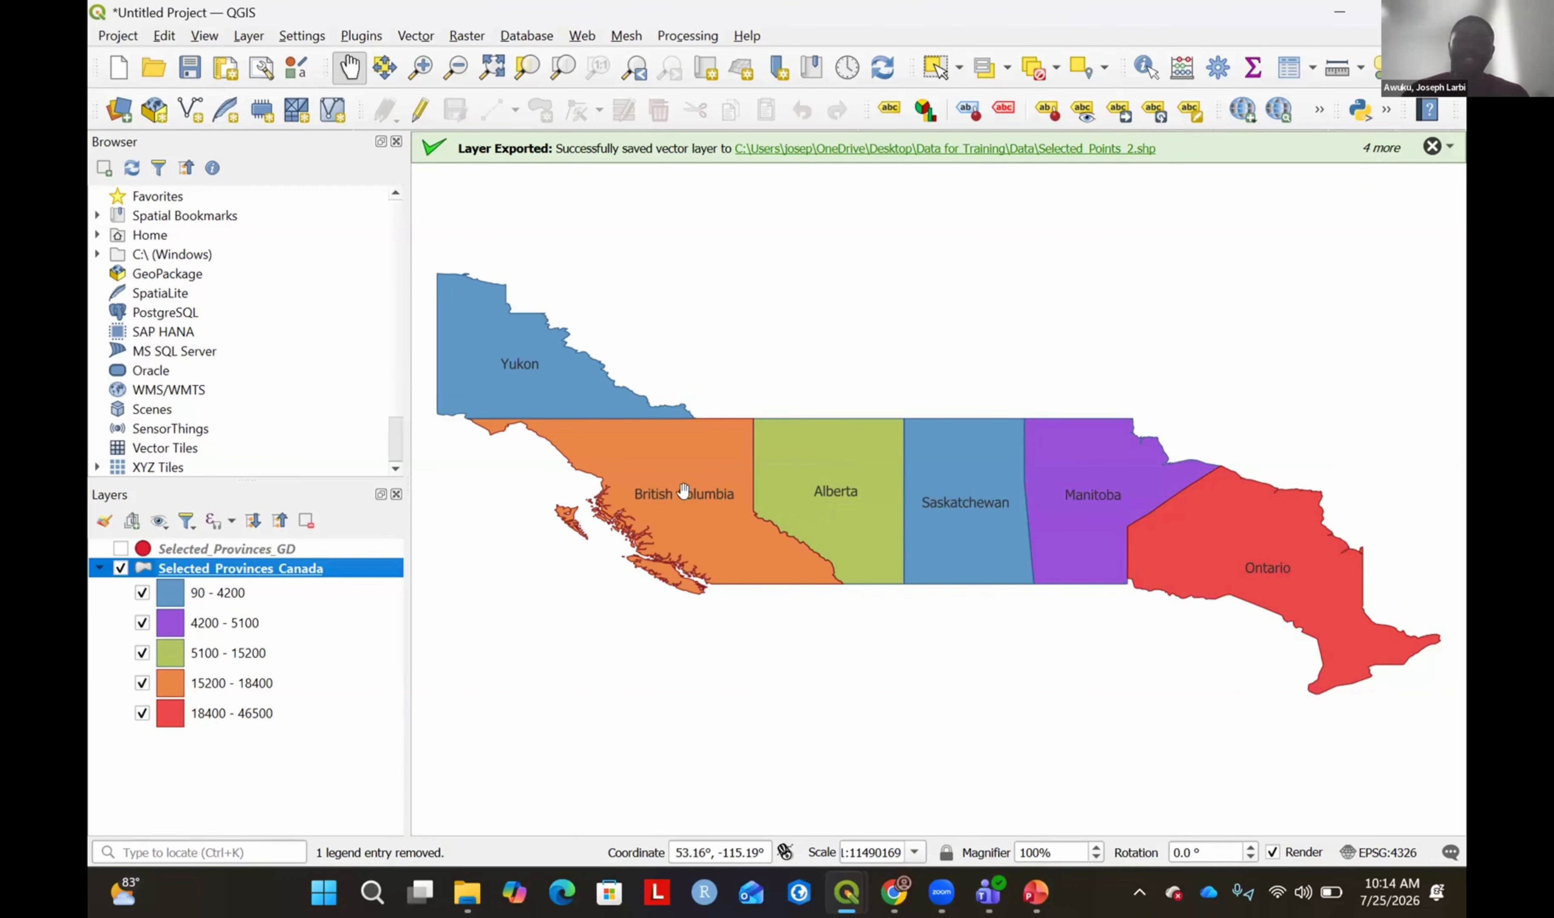
Save the project as Graduate_Students_Map in the Data for Training folder on the Desktop.
{"action": "left_click", "coordinate": [191, 71]}
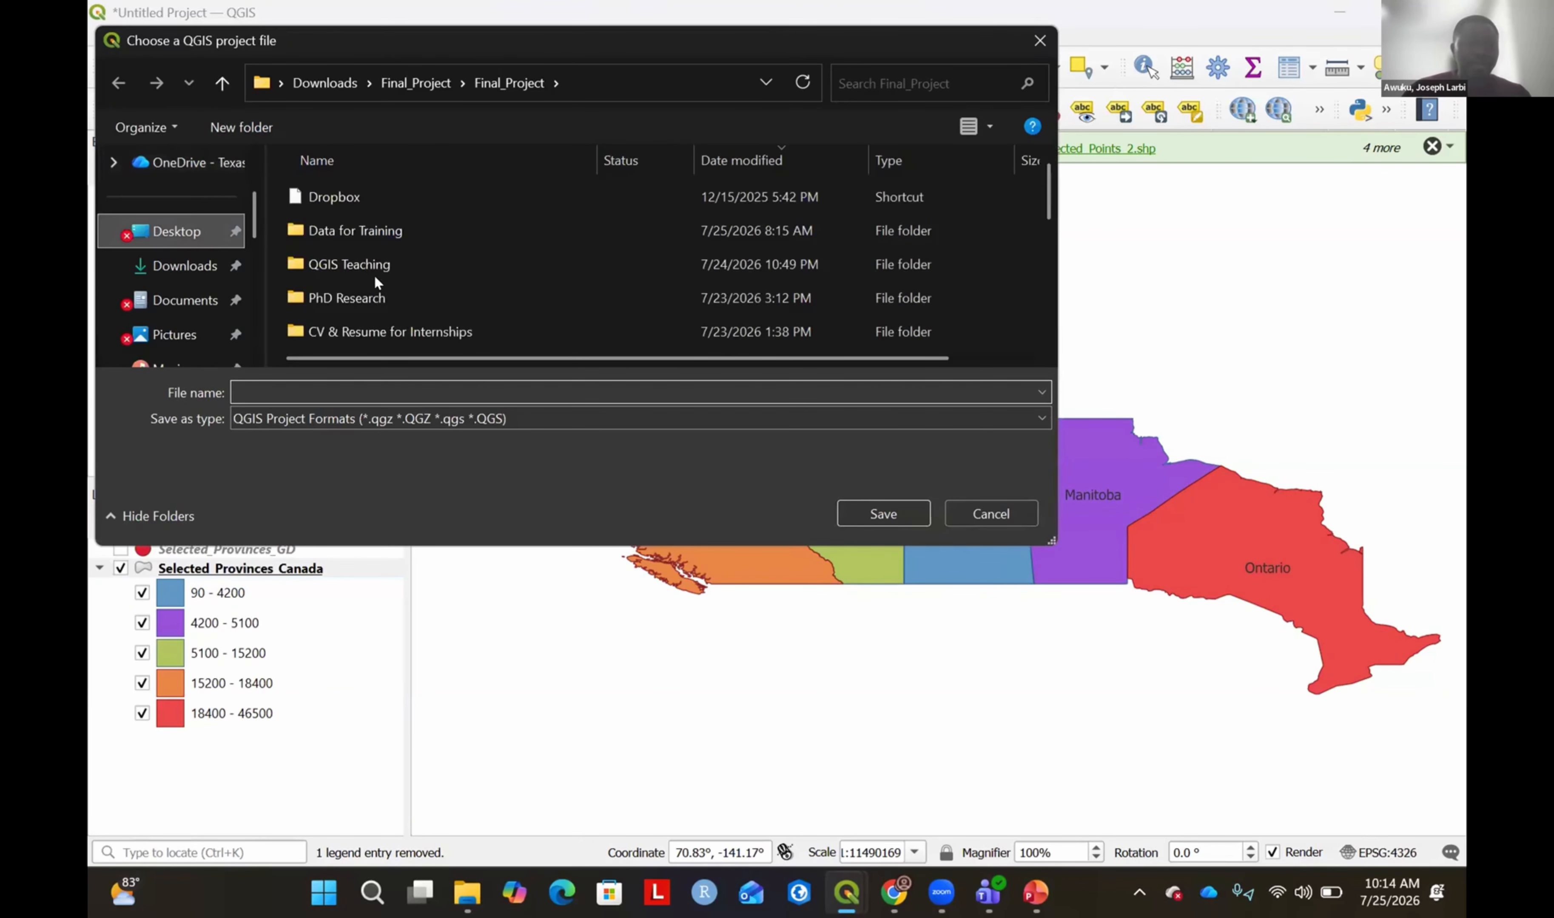
{"action": "double_click", "coordinate": [400, 231]}
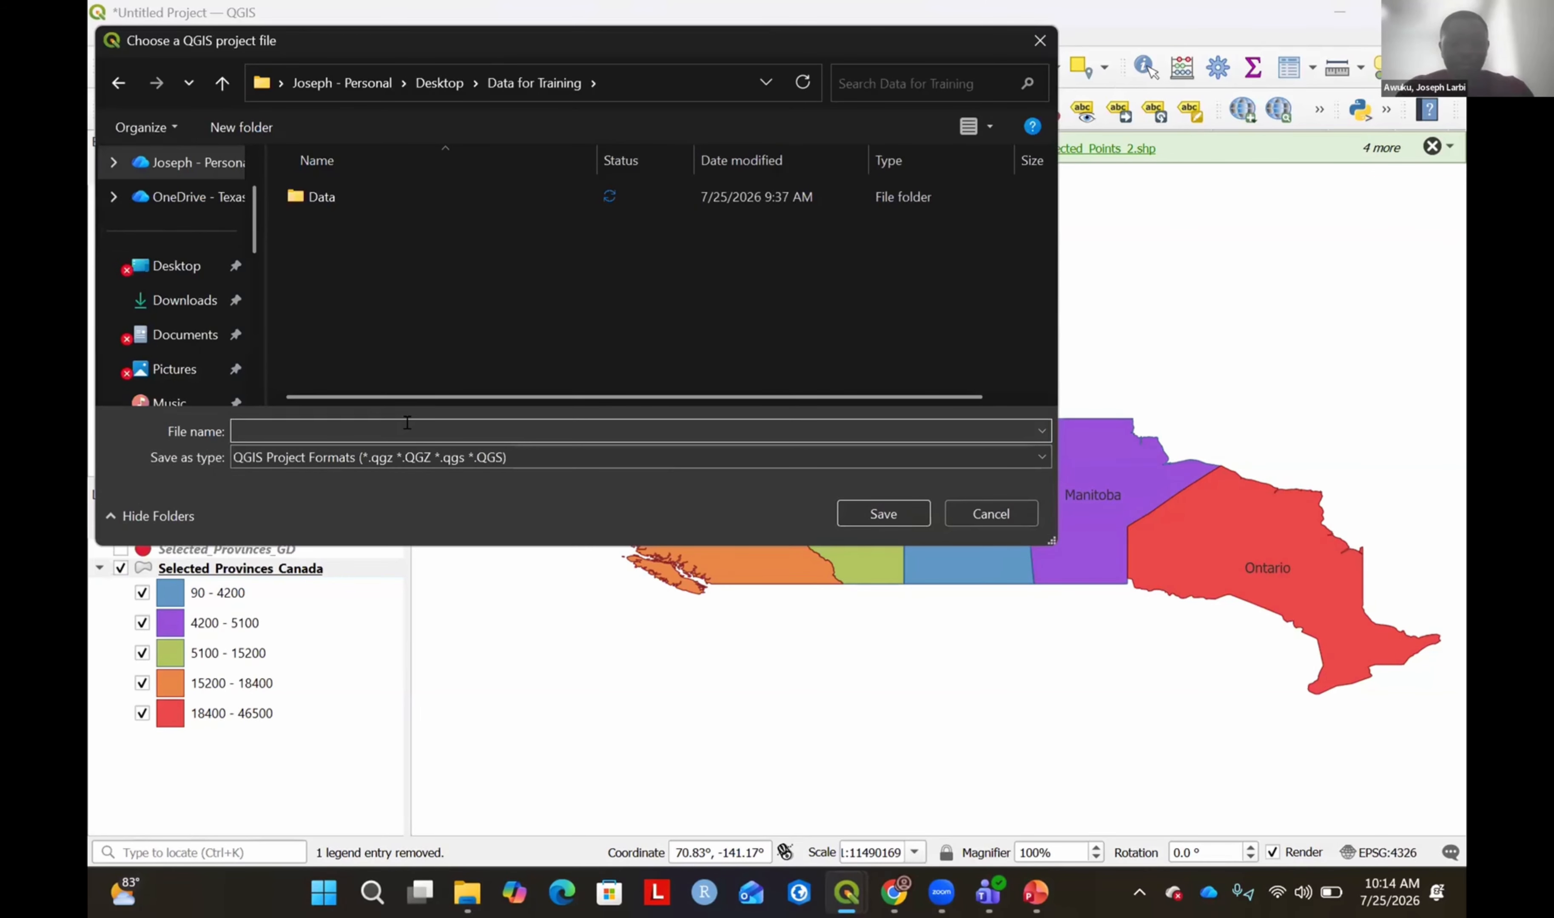
{"action": "type", "text": "Gr"}
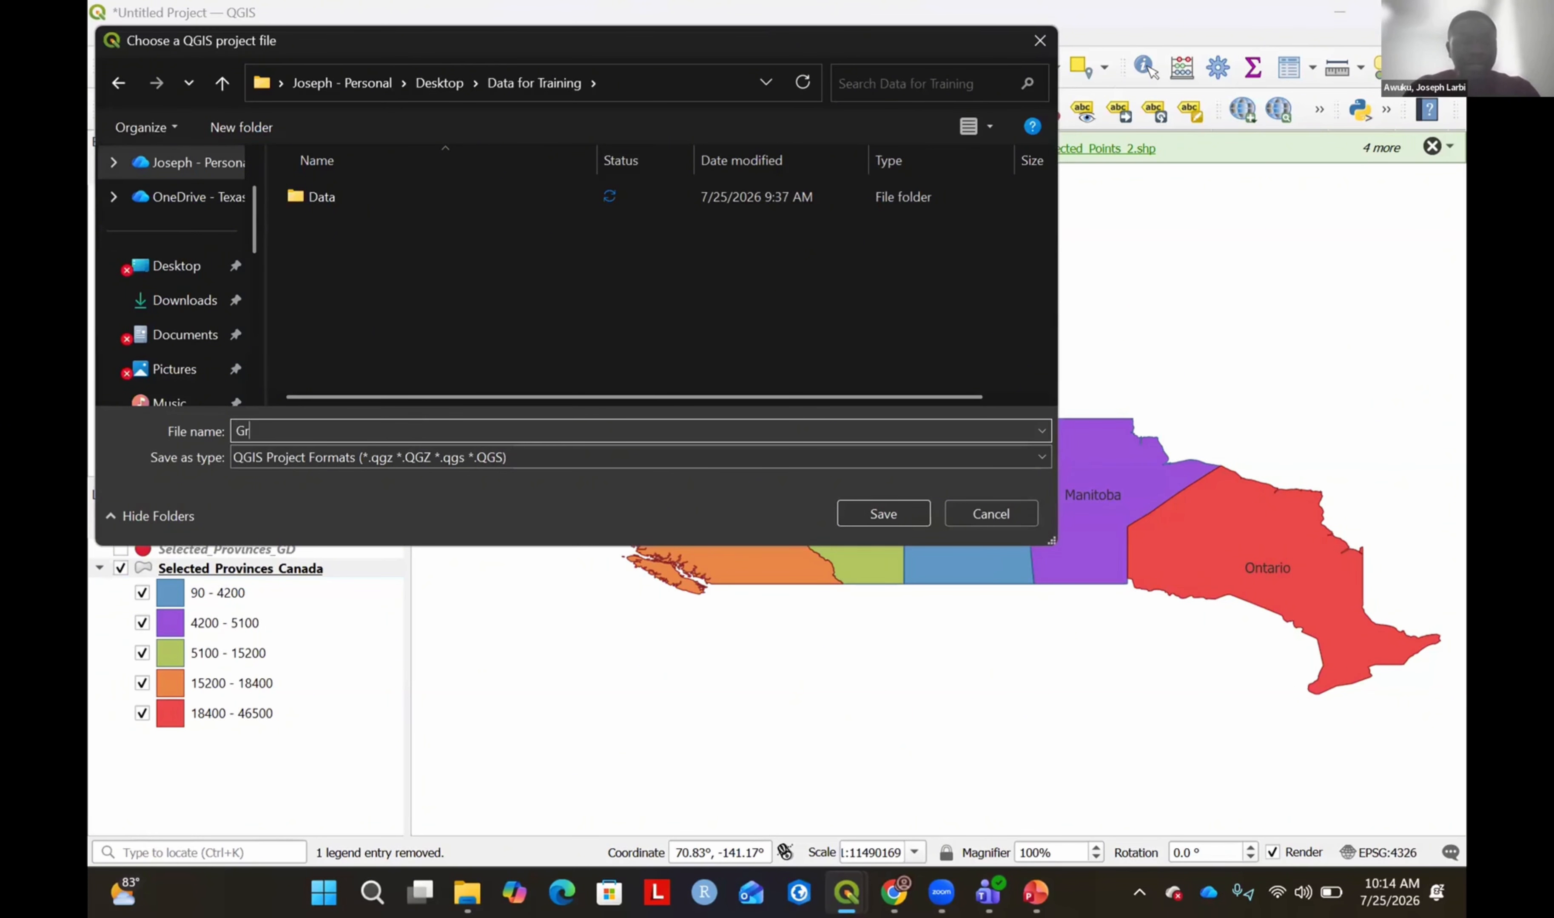
{"action": "type", "text": "aduate"}
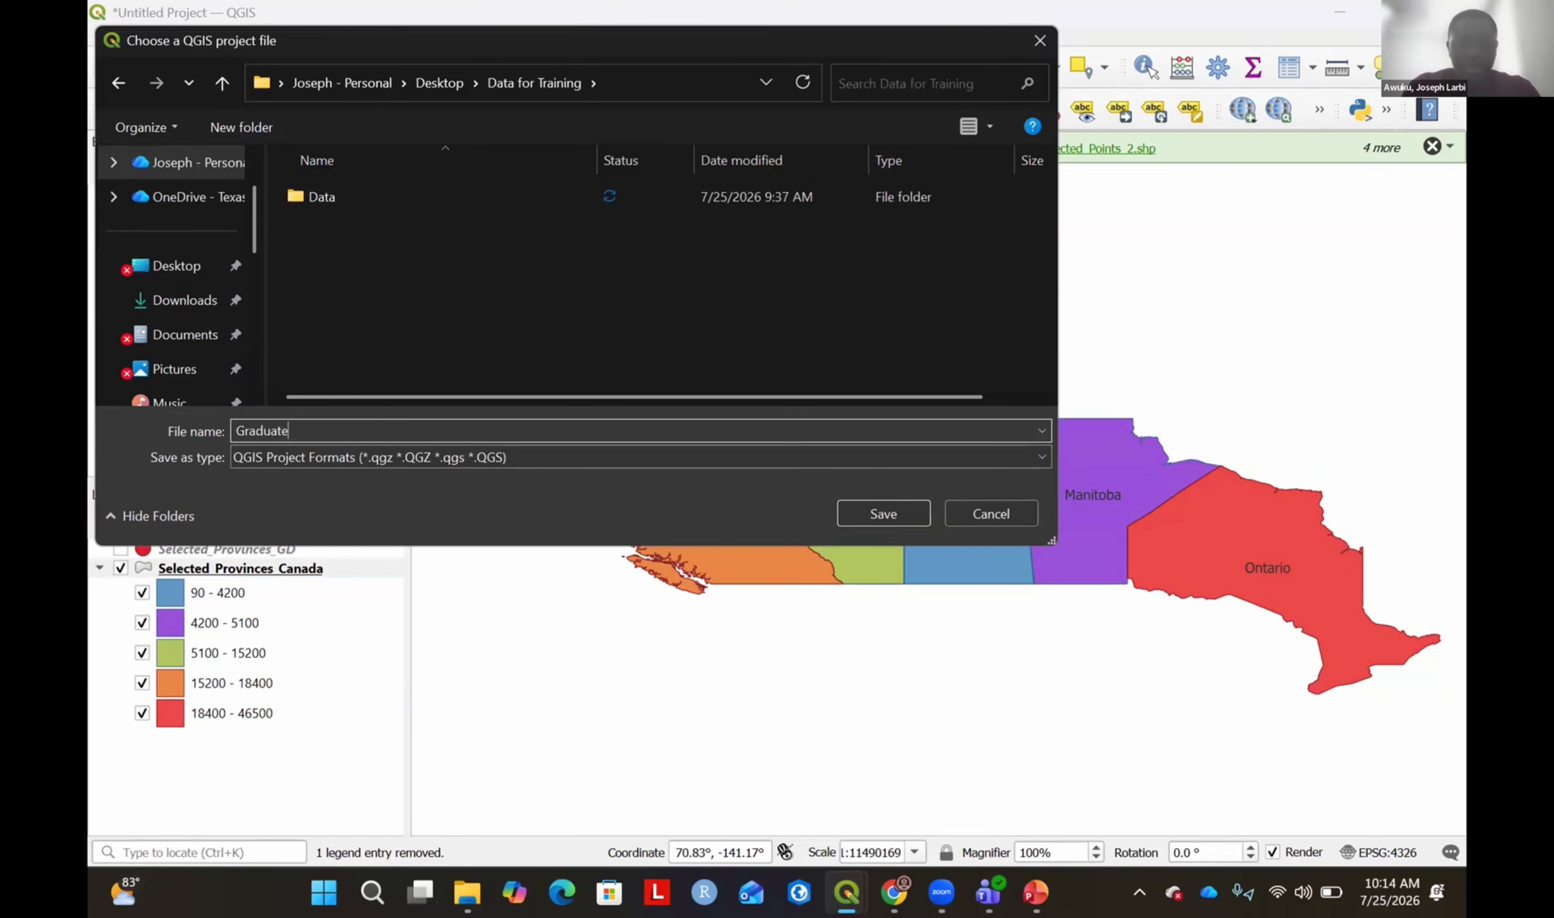
{"action": "type", "text": "_St"}
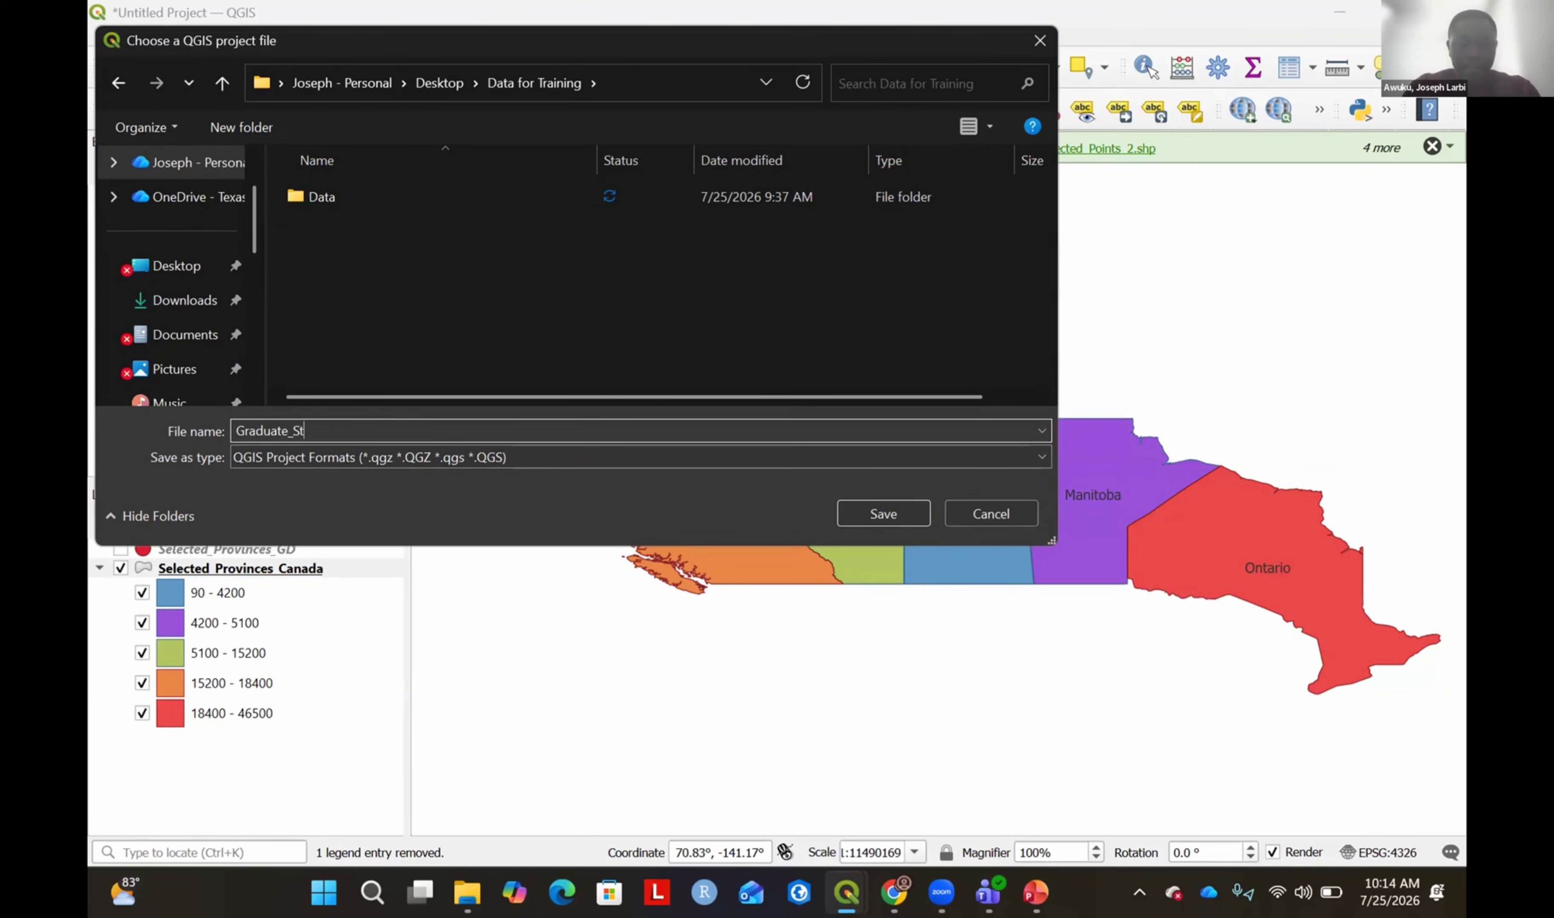
{"action": "type", "text": "udents_Map"}
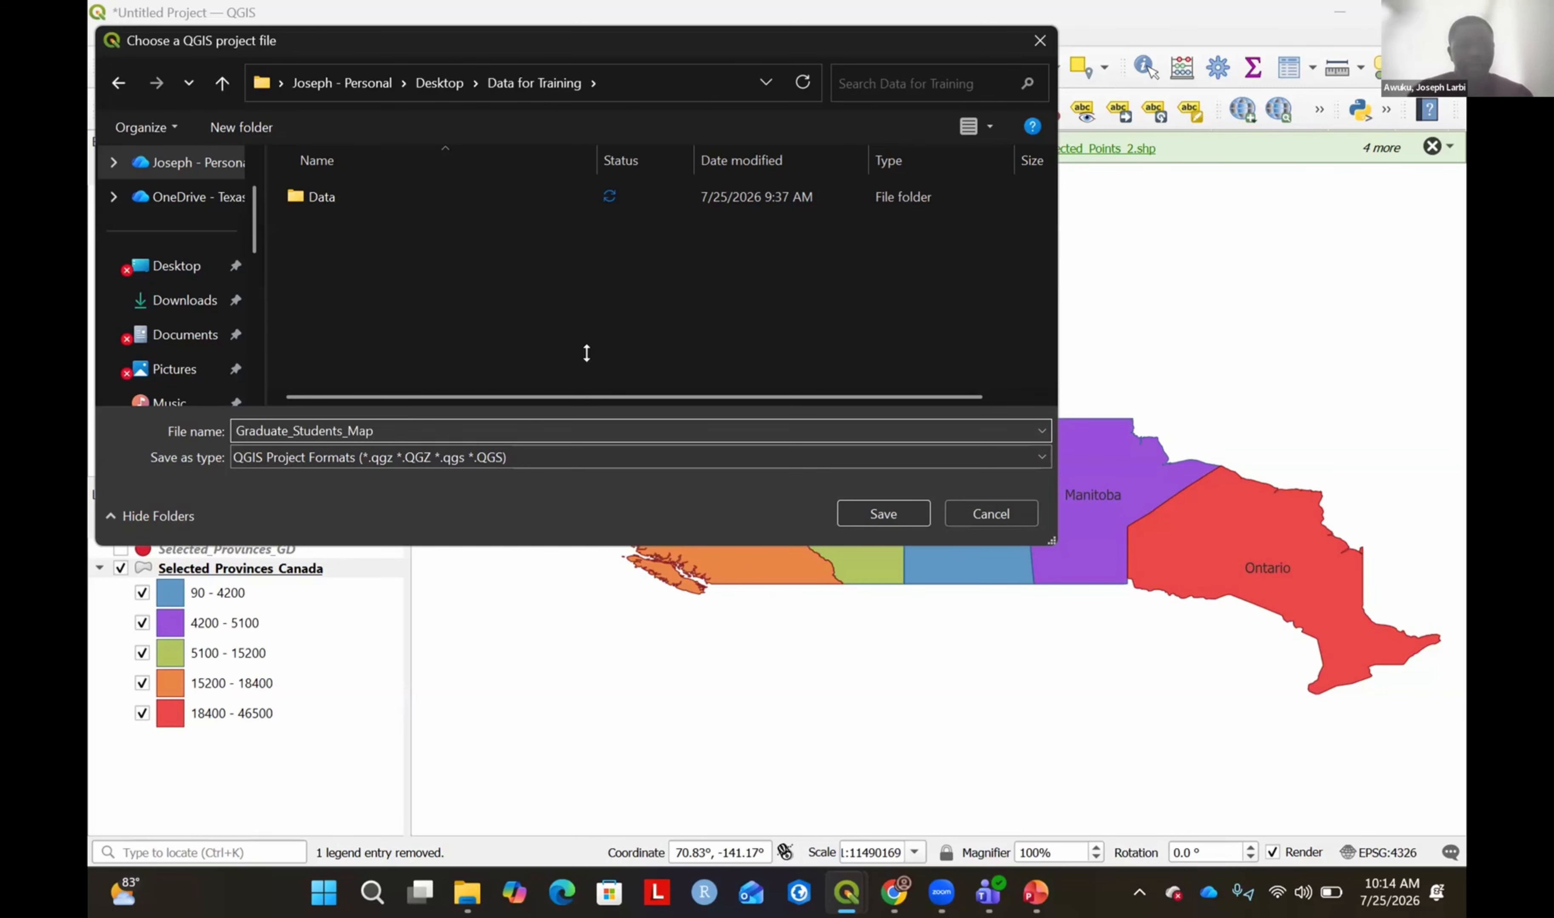
{"action": "left_click", "coordinate": [876, 514]}
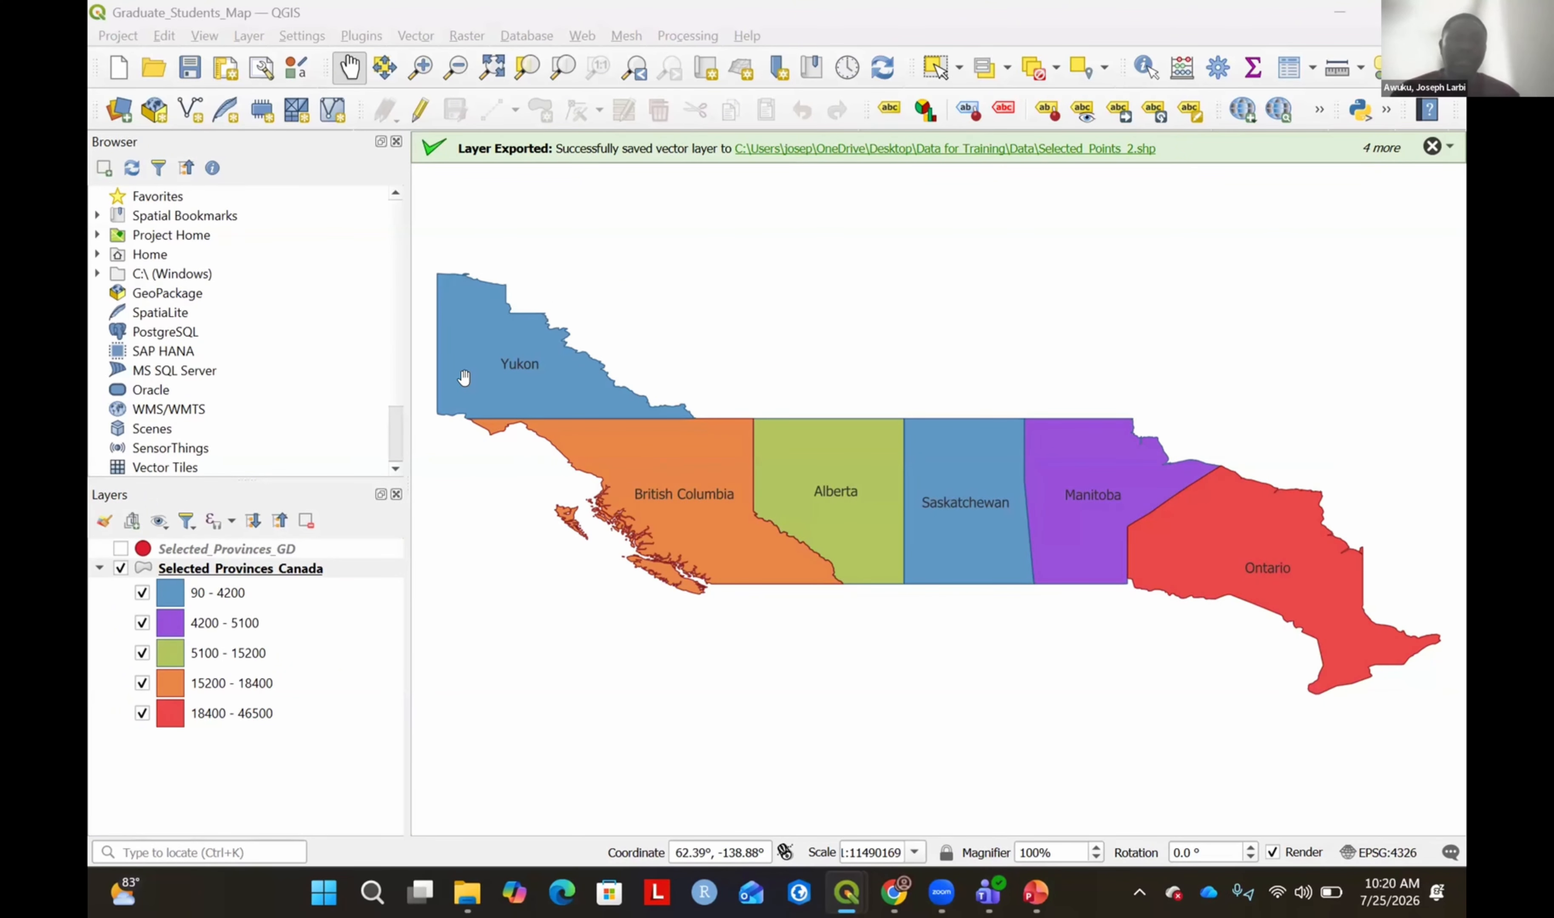
Add the Google Labels basemap from QuickMapServices and examine its labels around British Columbia.
{"action": "left_click", "coordinate": [610, 36]}
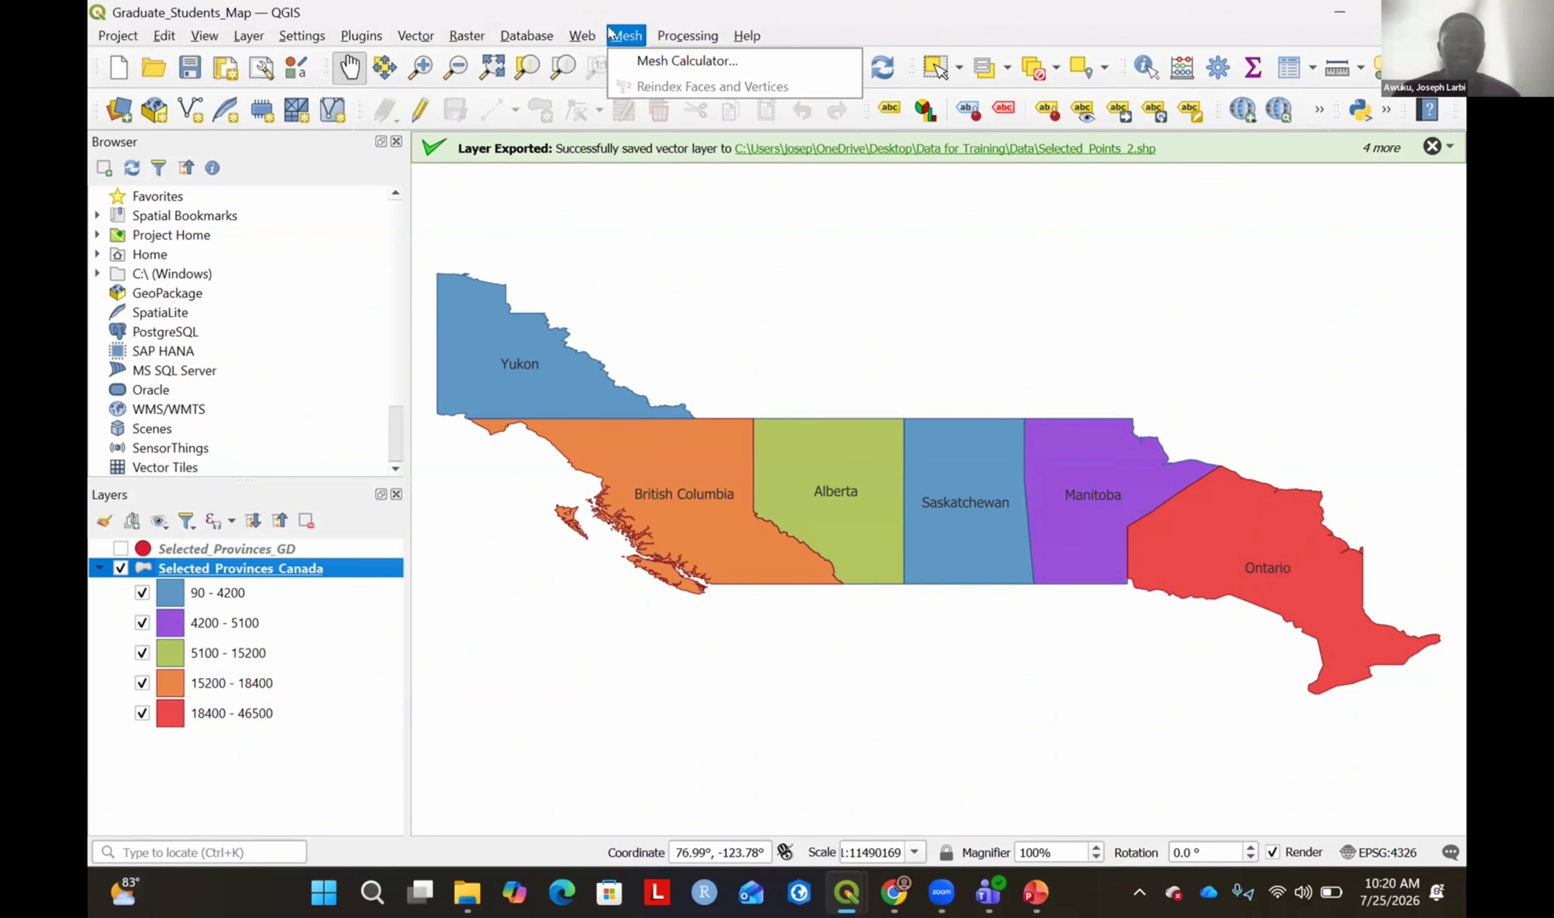
{"action": "mouse_move", "coordinate": [687, 36]}
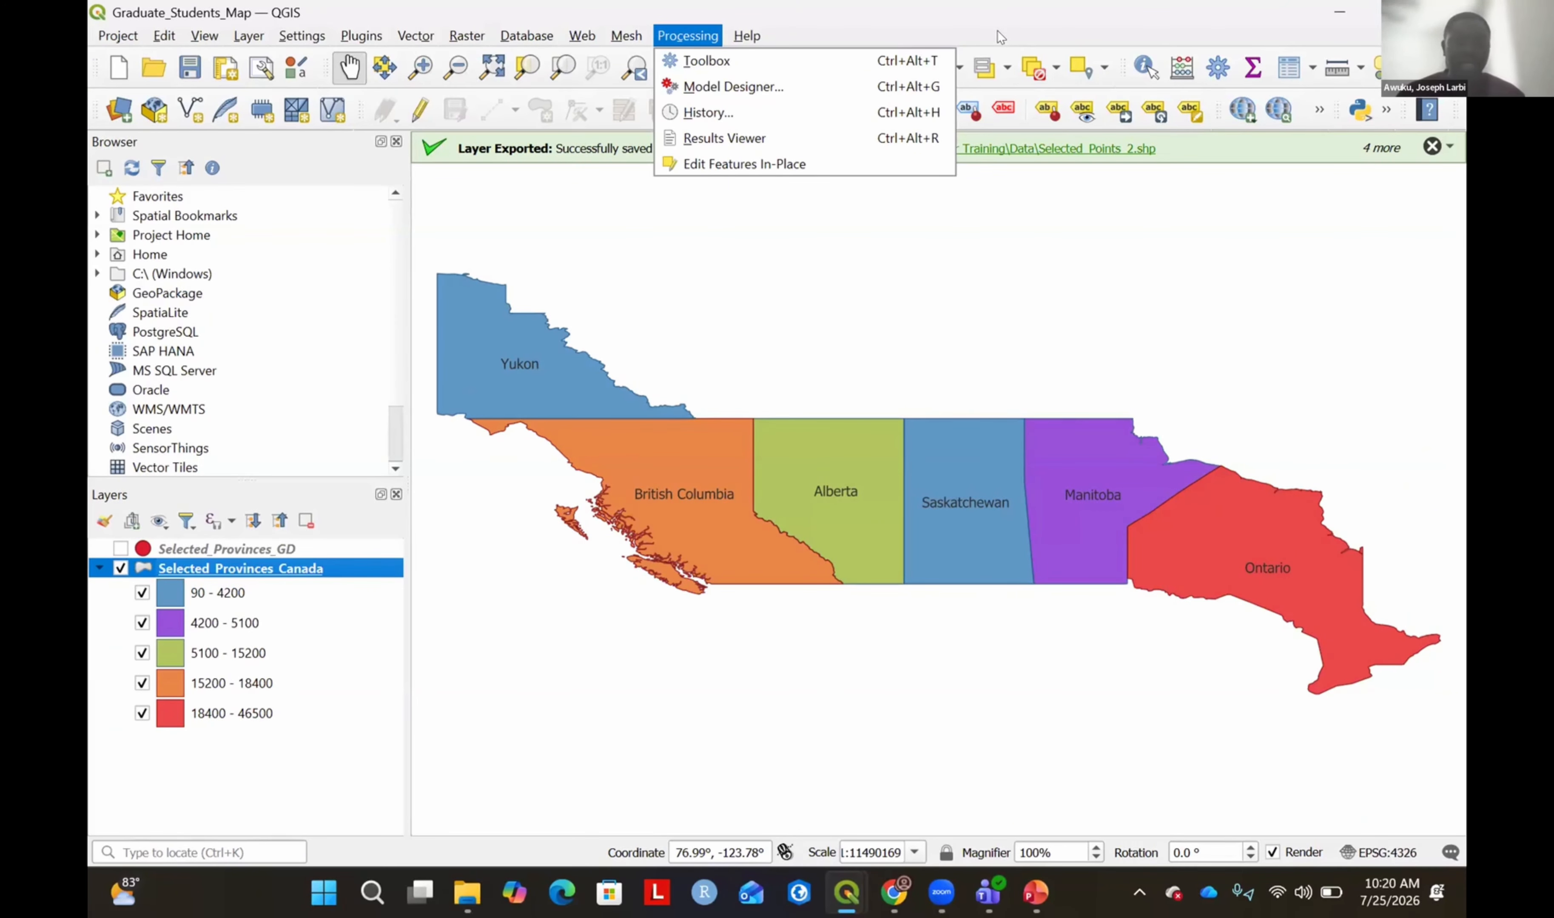
{"action": "mouse_move", "coordinate": [575, 42]}
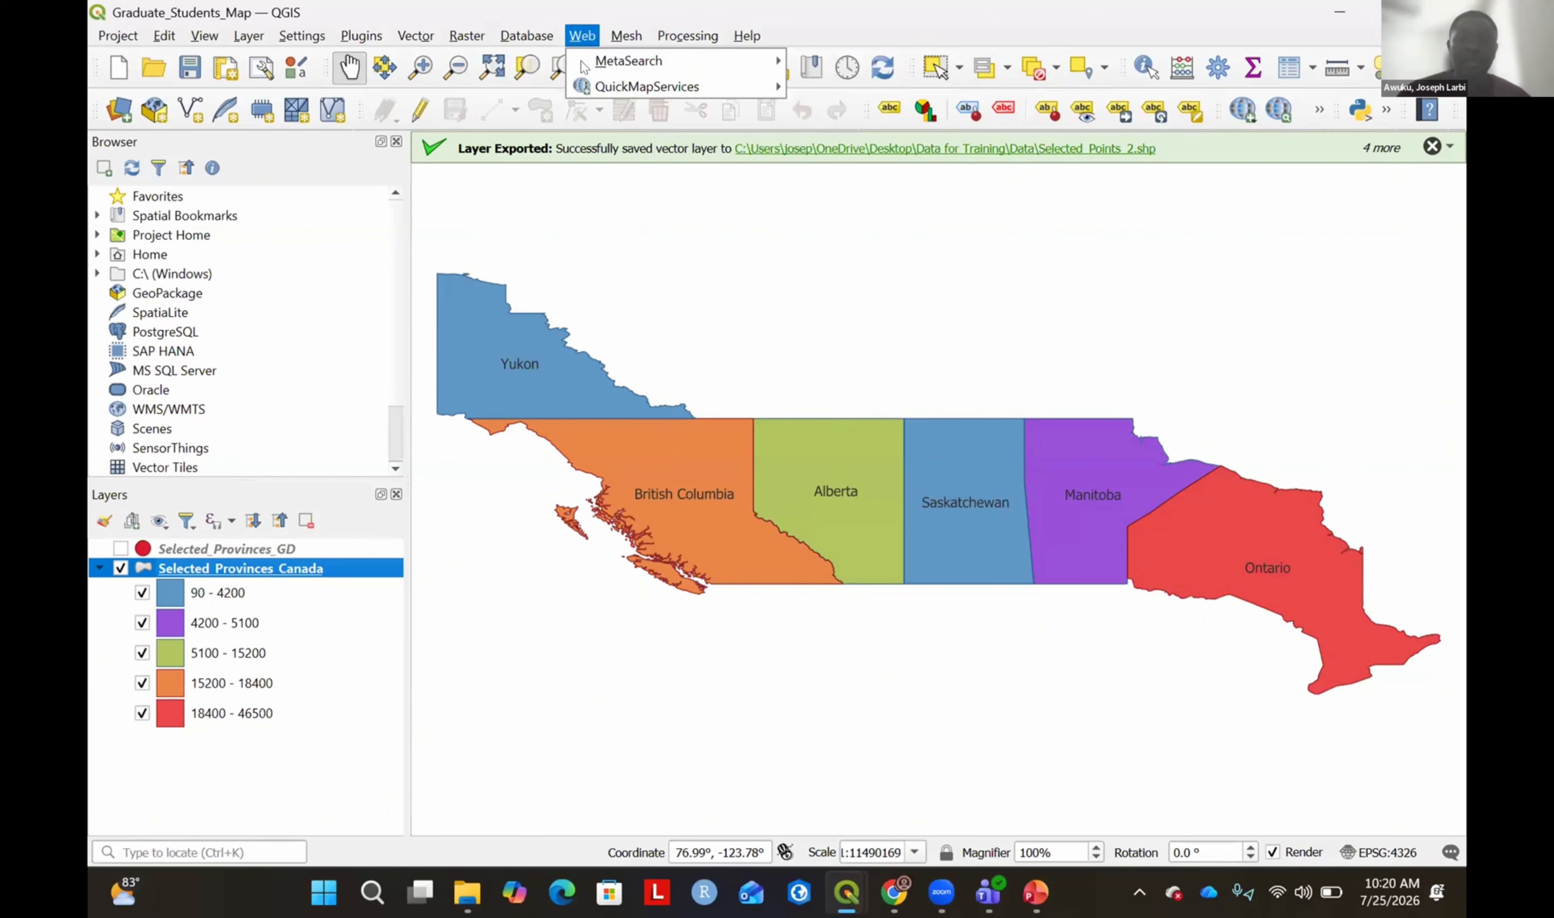
{"action": "mouse_move", "coordinate": [659, 90]}
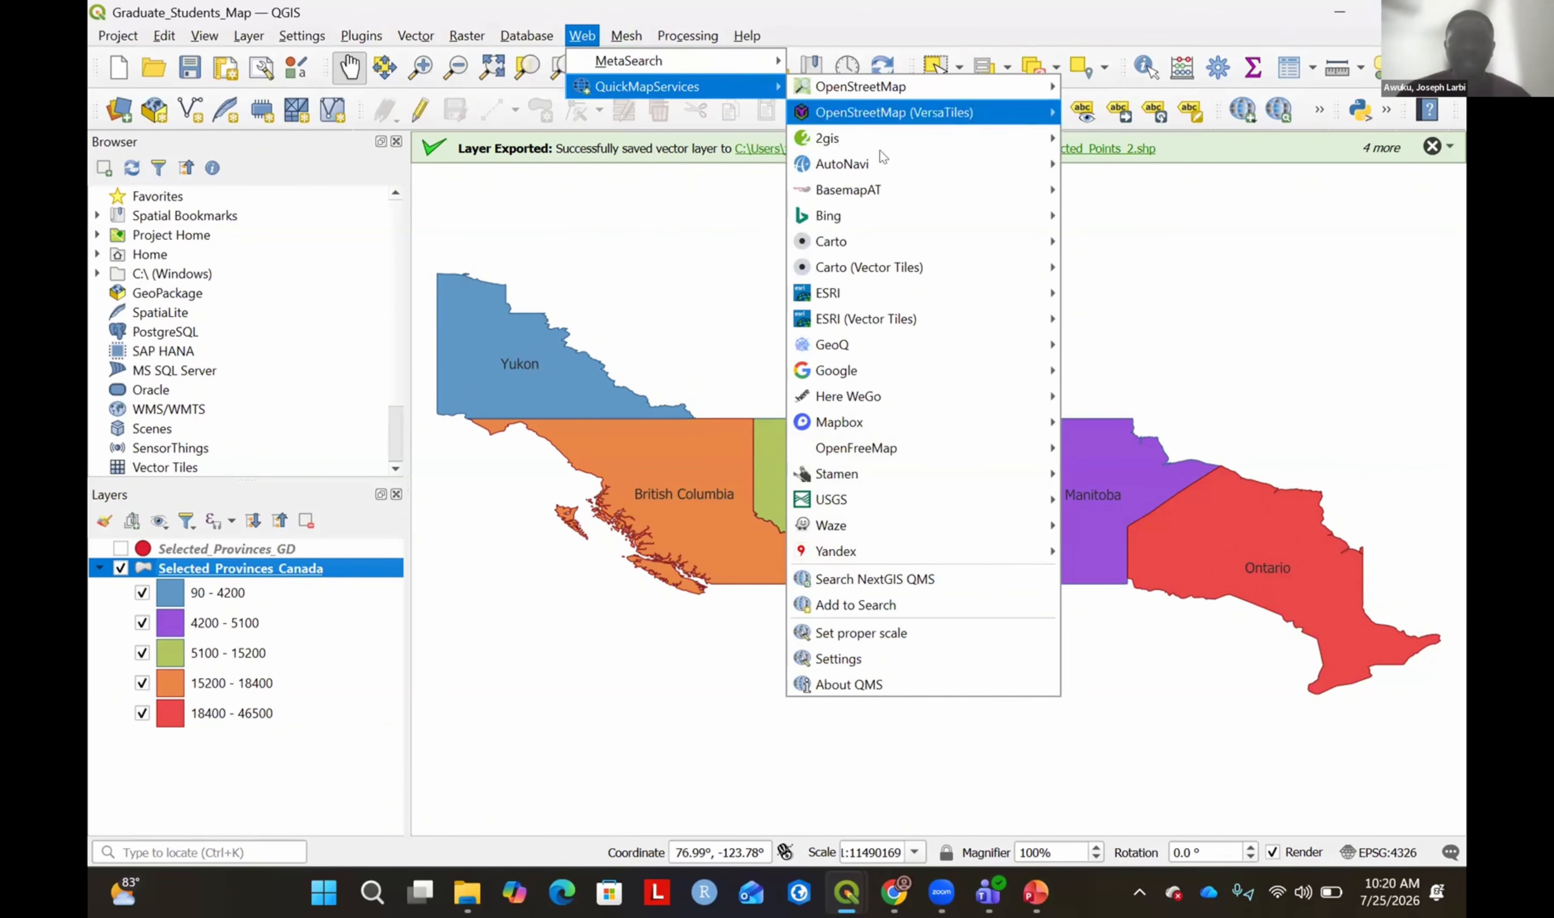
{"action": "mouse_move", "coordinate": [946, 369]}
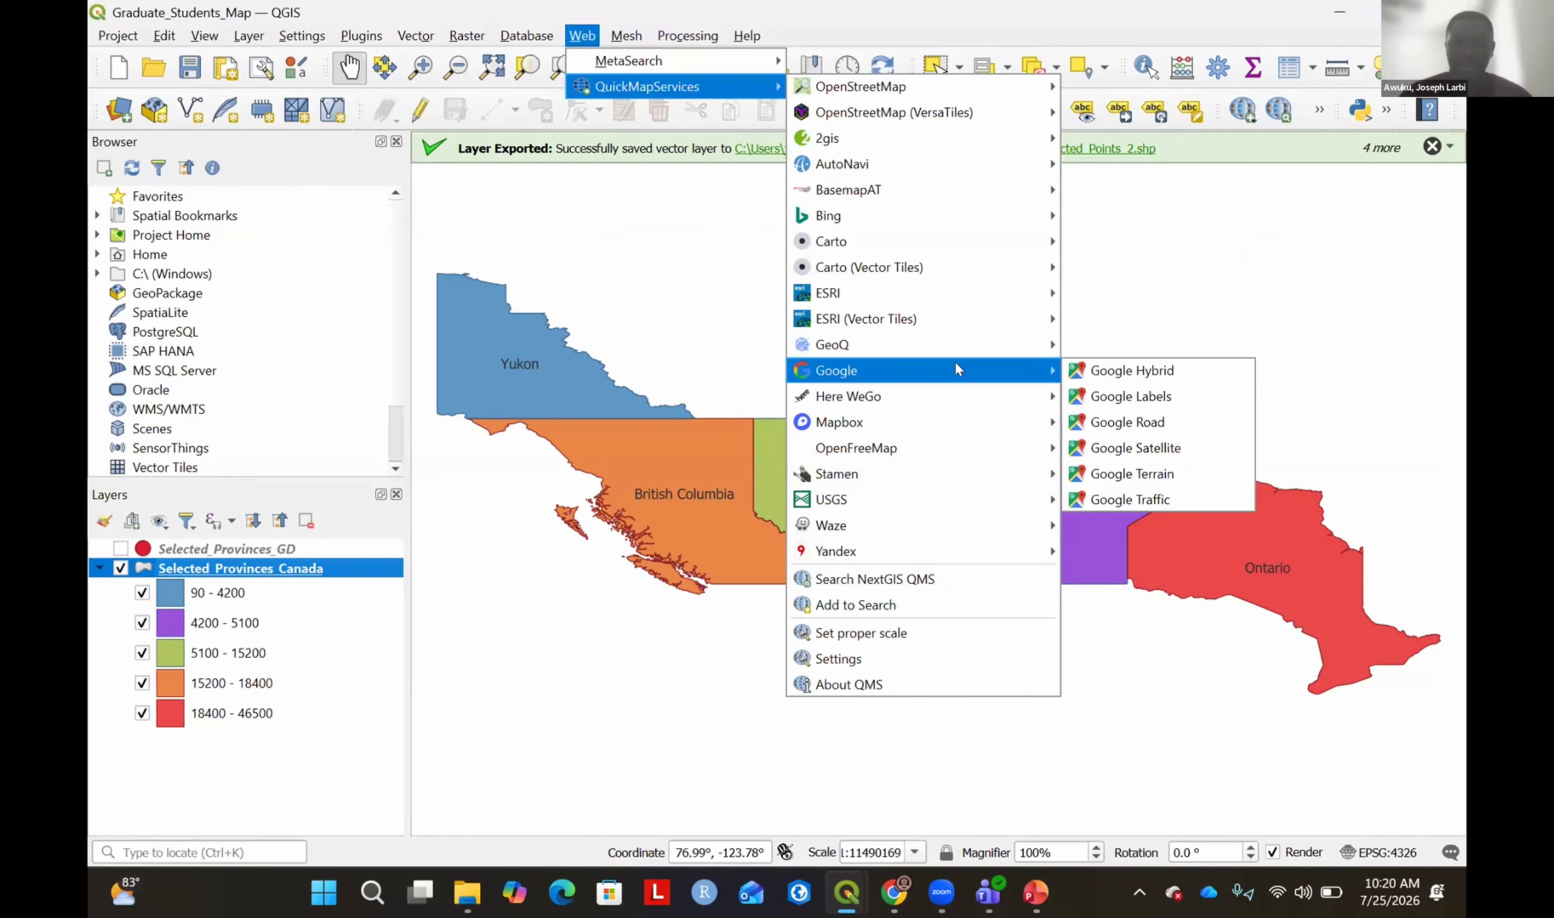
{"action": "left_click", "coordinate": [1180, 386]}
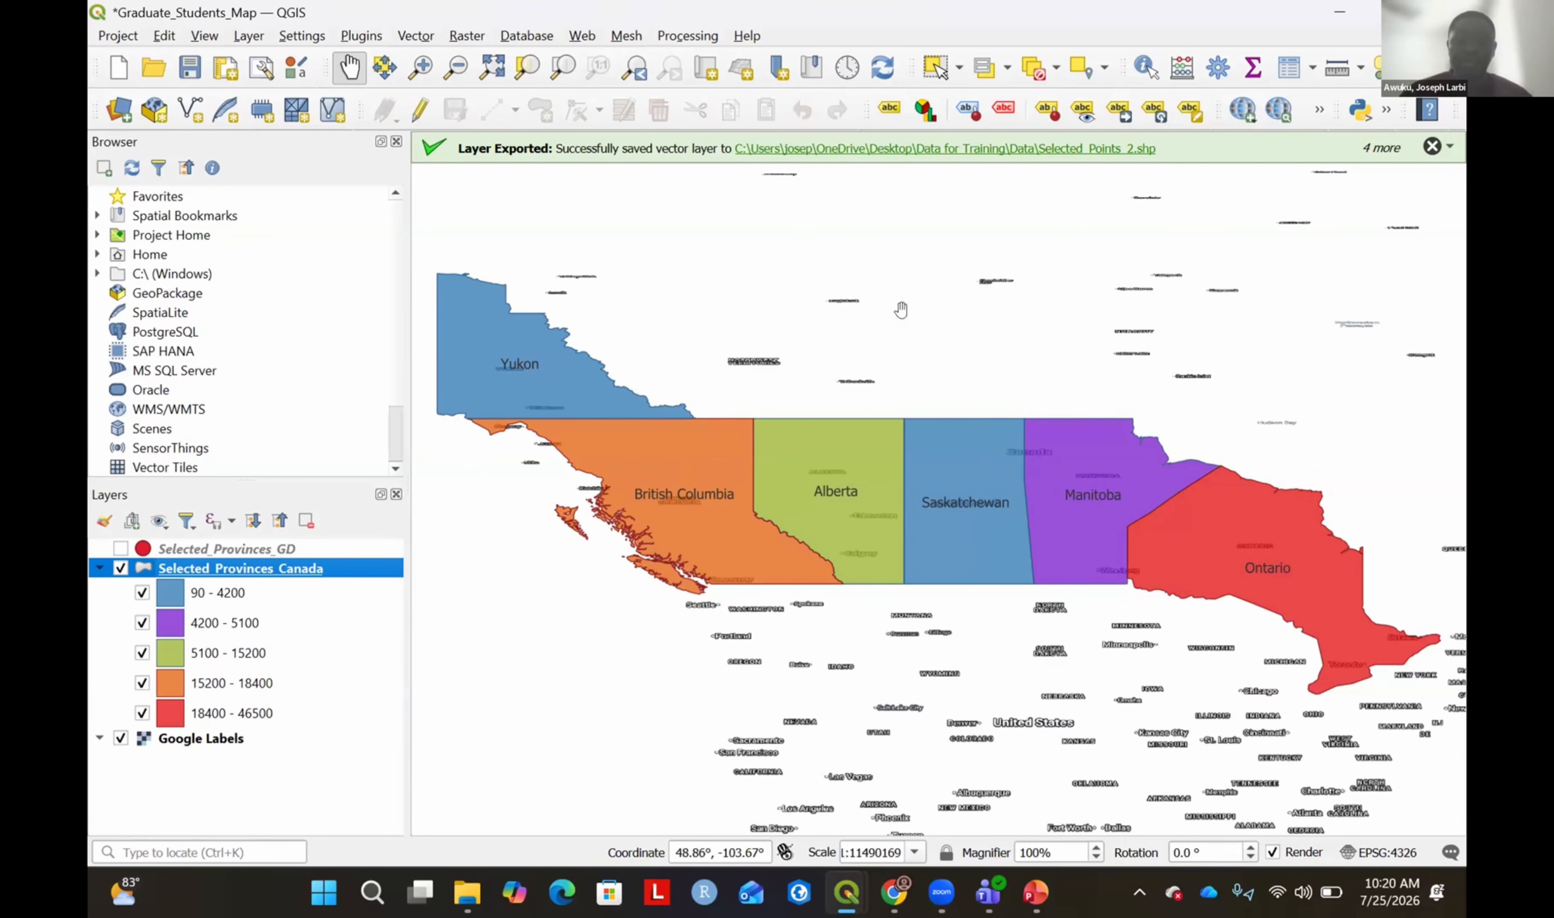
{"action": "scroll", "coordinate": [538, 526], "scroll_direction": "up", "scroll_amount": 3}
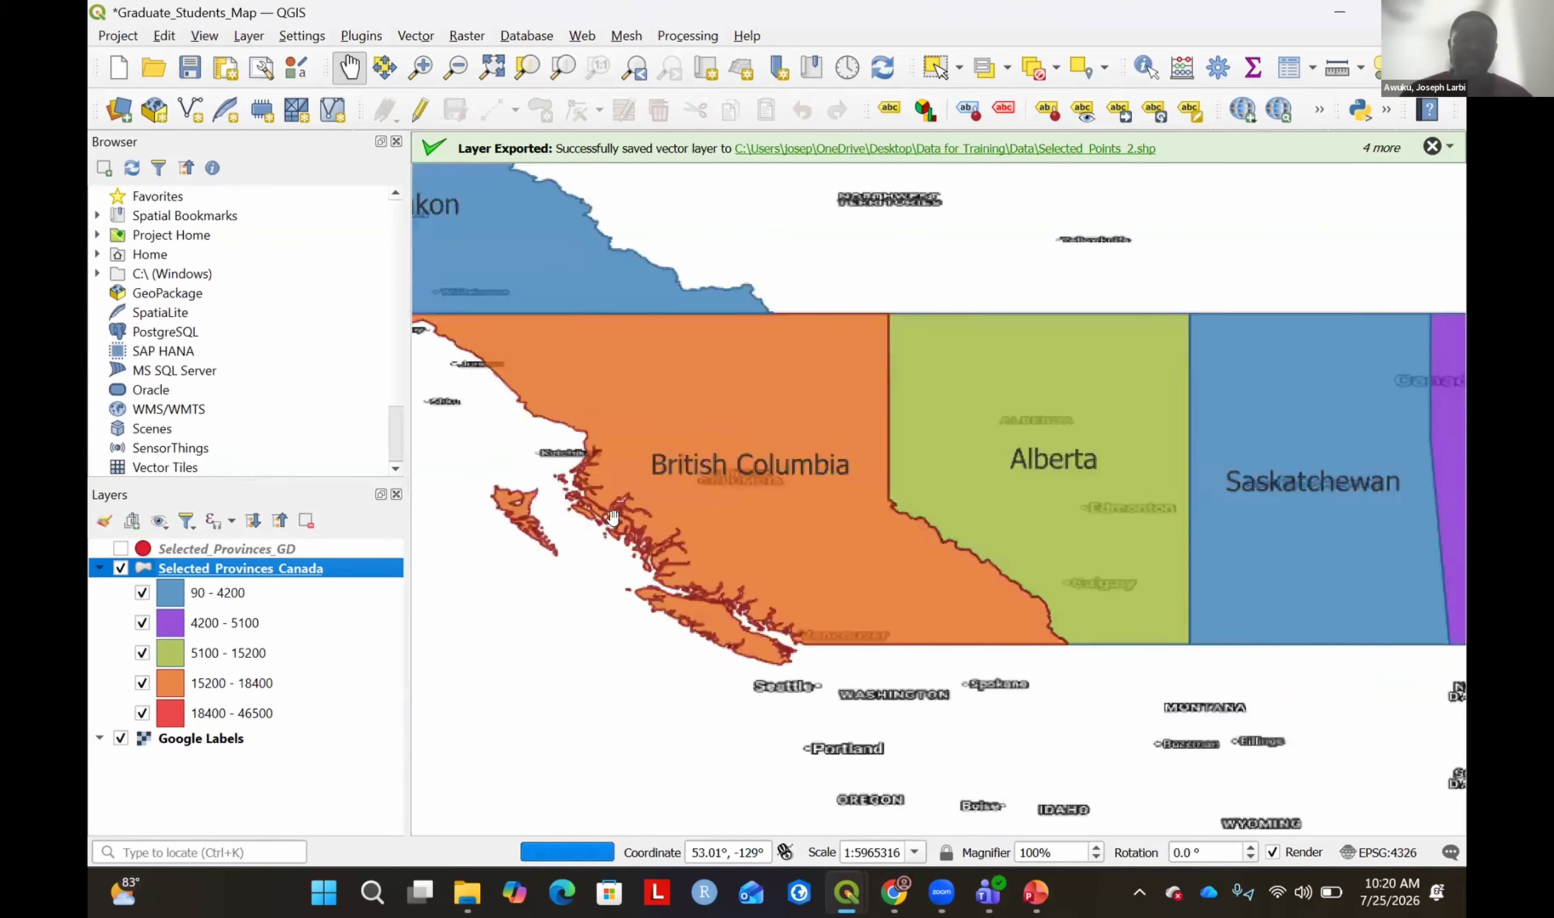
{"action": "scroll", "coordinate": [538, 527], "scroll_direction": "down", "scroll_amount": 1}
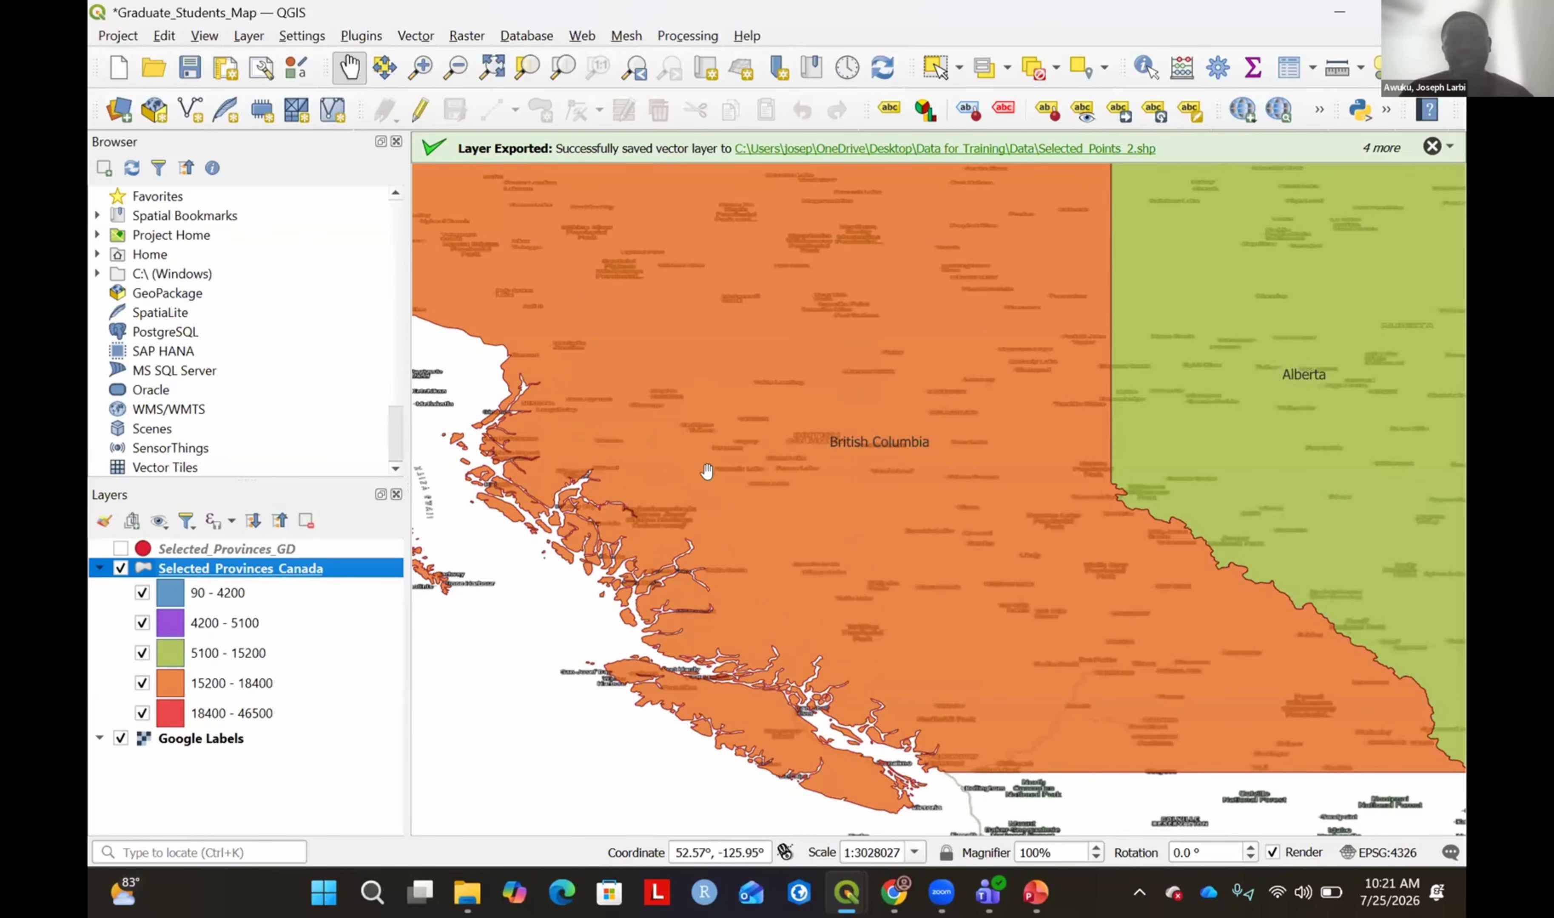
Hide the Google Labels layer and add the USGS Tectonic Plates basemap from QuickMapServices.
{"action": "scroll", "coordinate": [706, 470], "scroll_direction": "down", "scroll_amount": 2}
{"action": "left_click", "coordinate": [120, 738]}
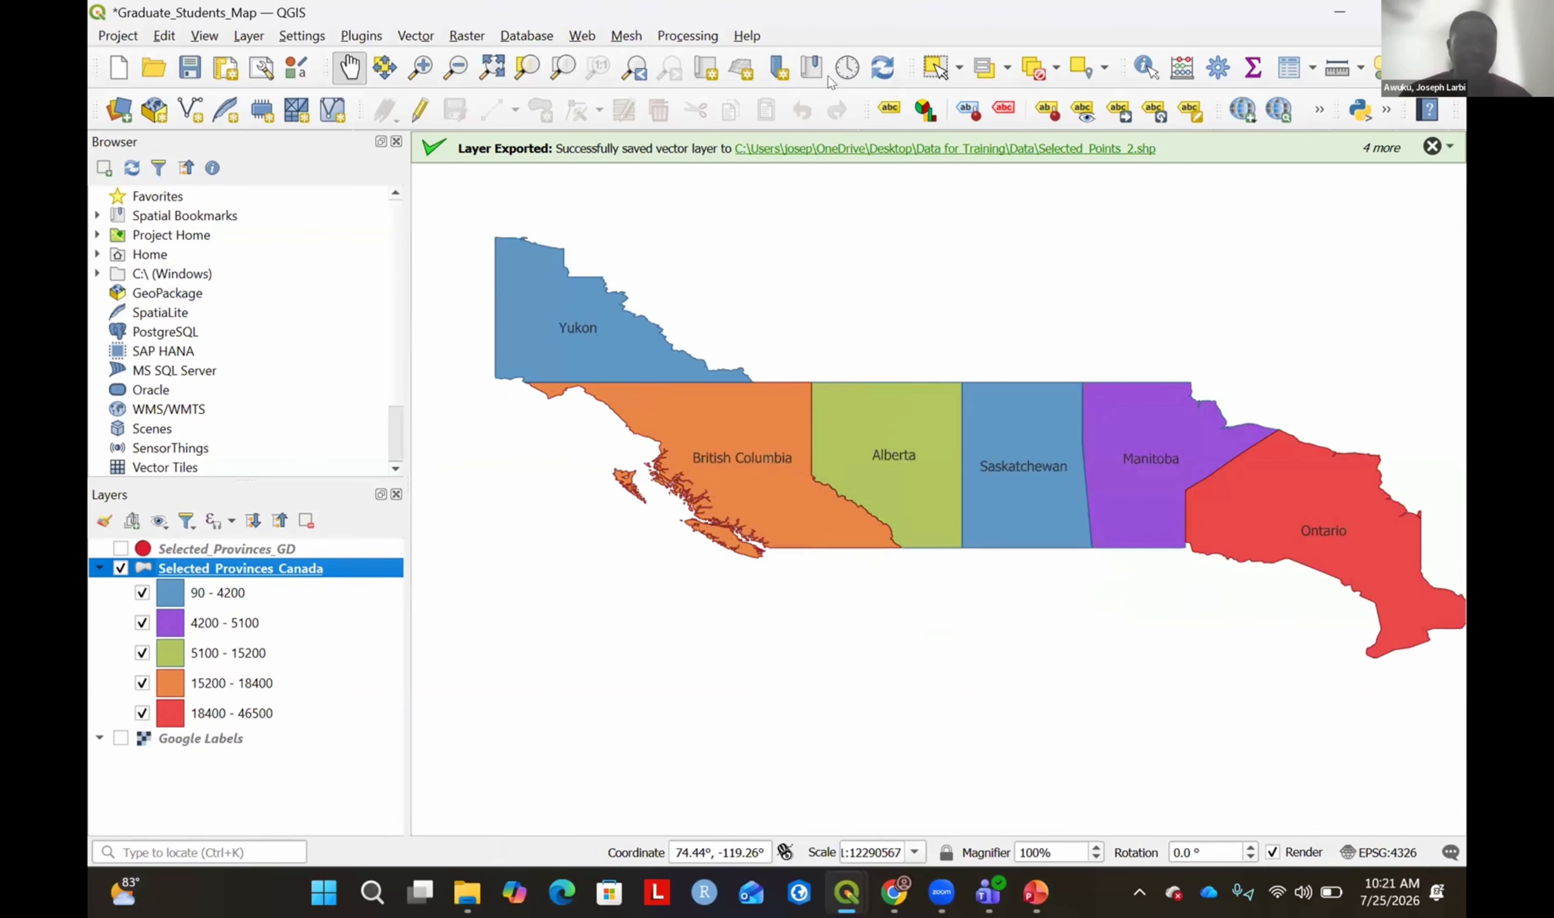
{"action": "left_click", "coordinate": [579, 35]}
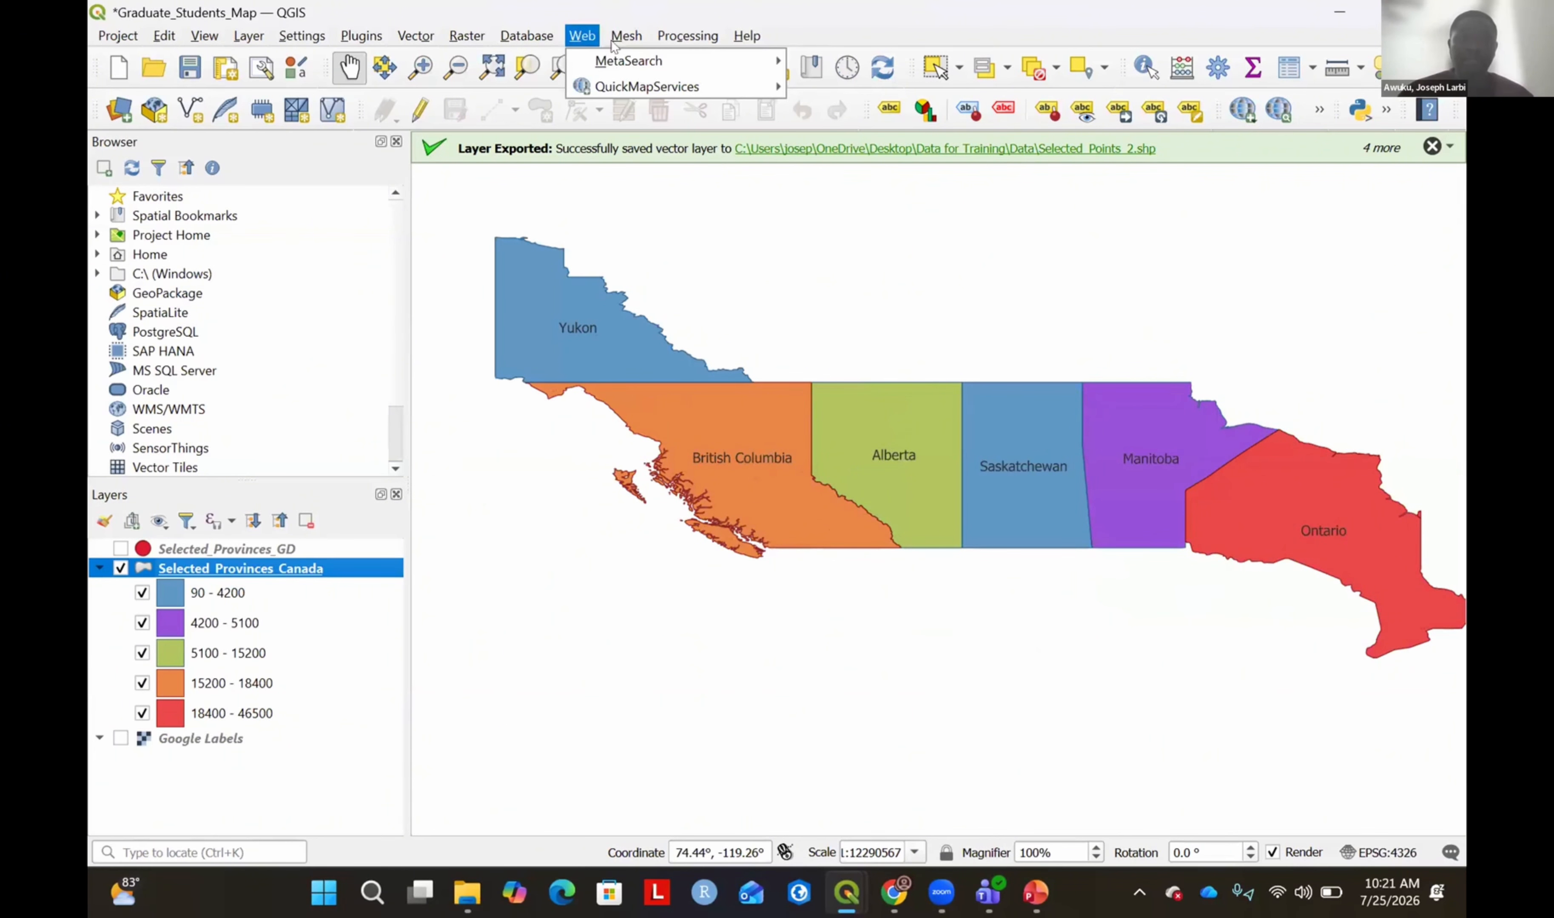
{"action": "mouse_move", "coordinate": [610, 89]}
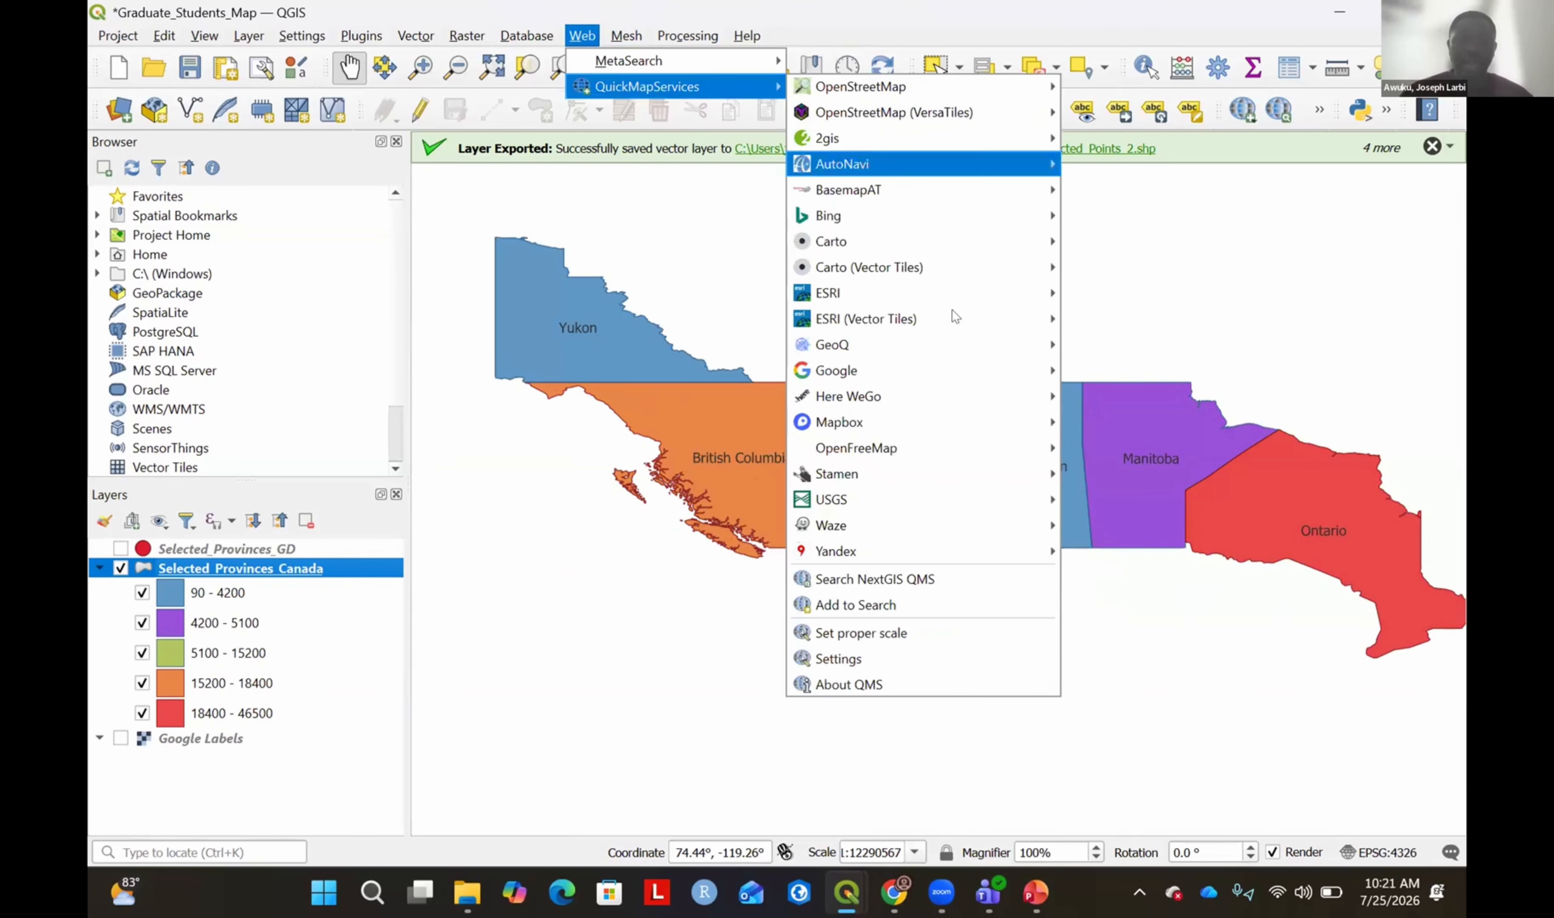
{"action": "mouse_move", "coordinate": [954, 315]}
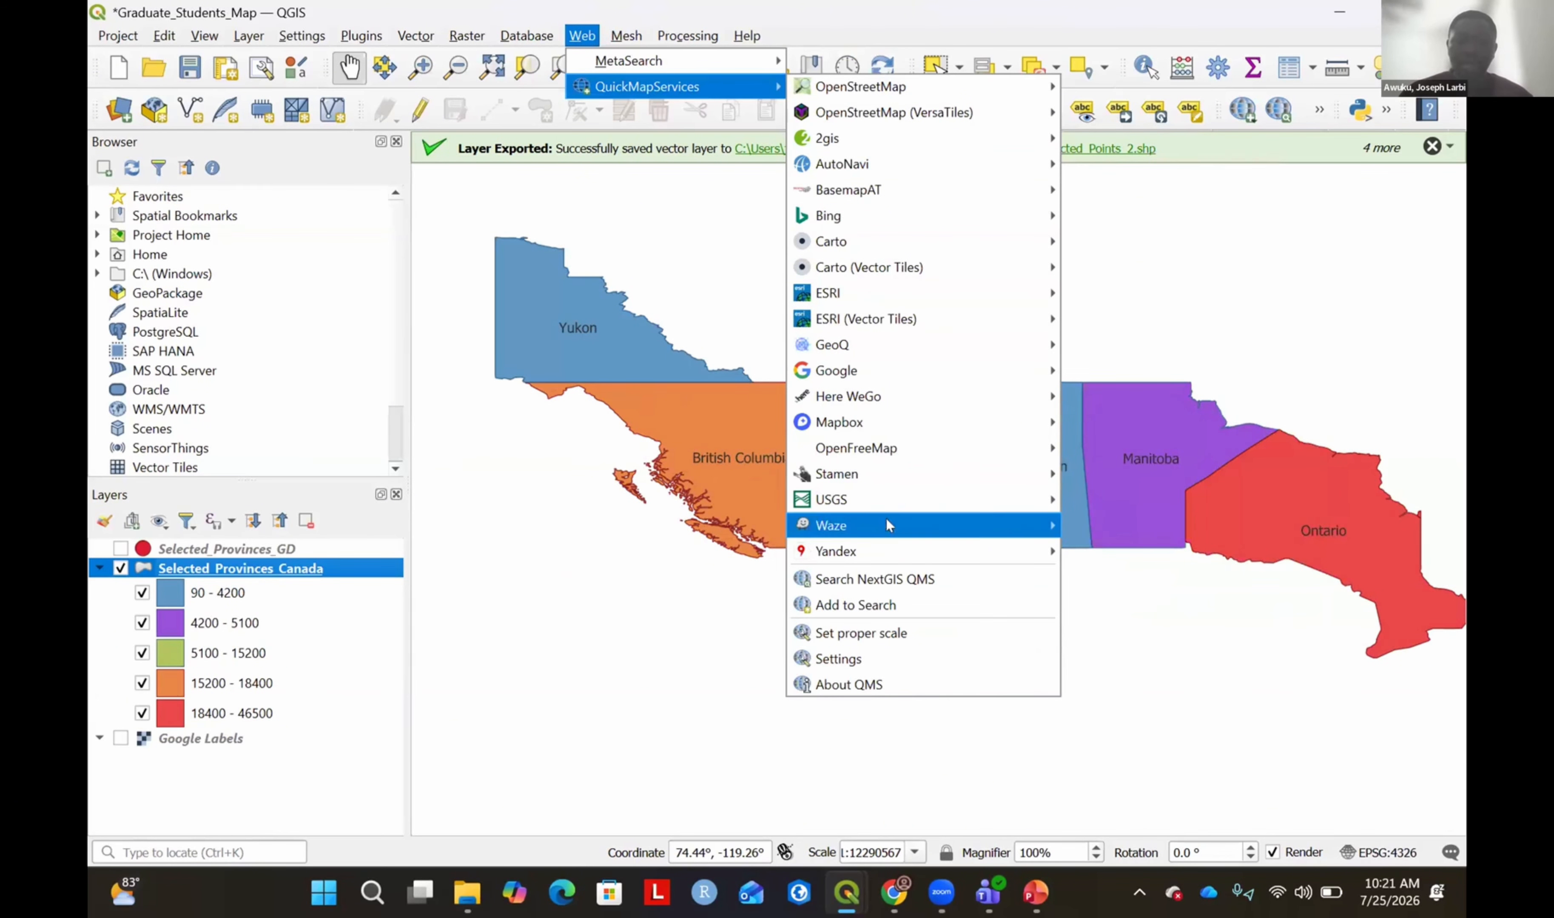
{"action": "mouse_move", "coordinate": [896, 498]}
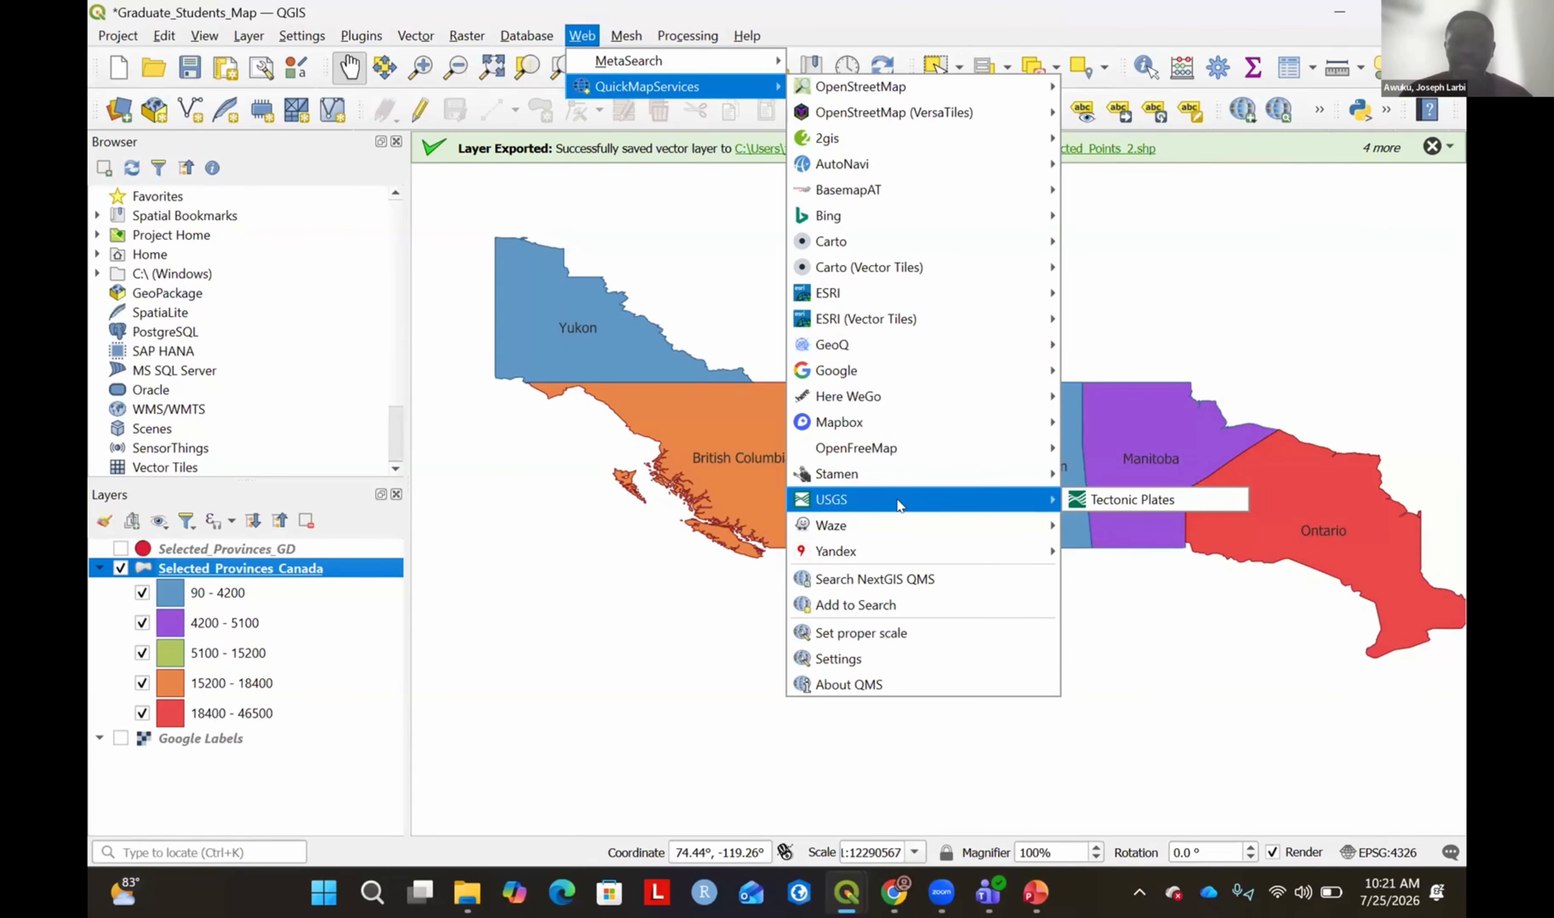
{"action": "left_click", "coordinate": [1136, 497]}
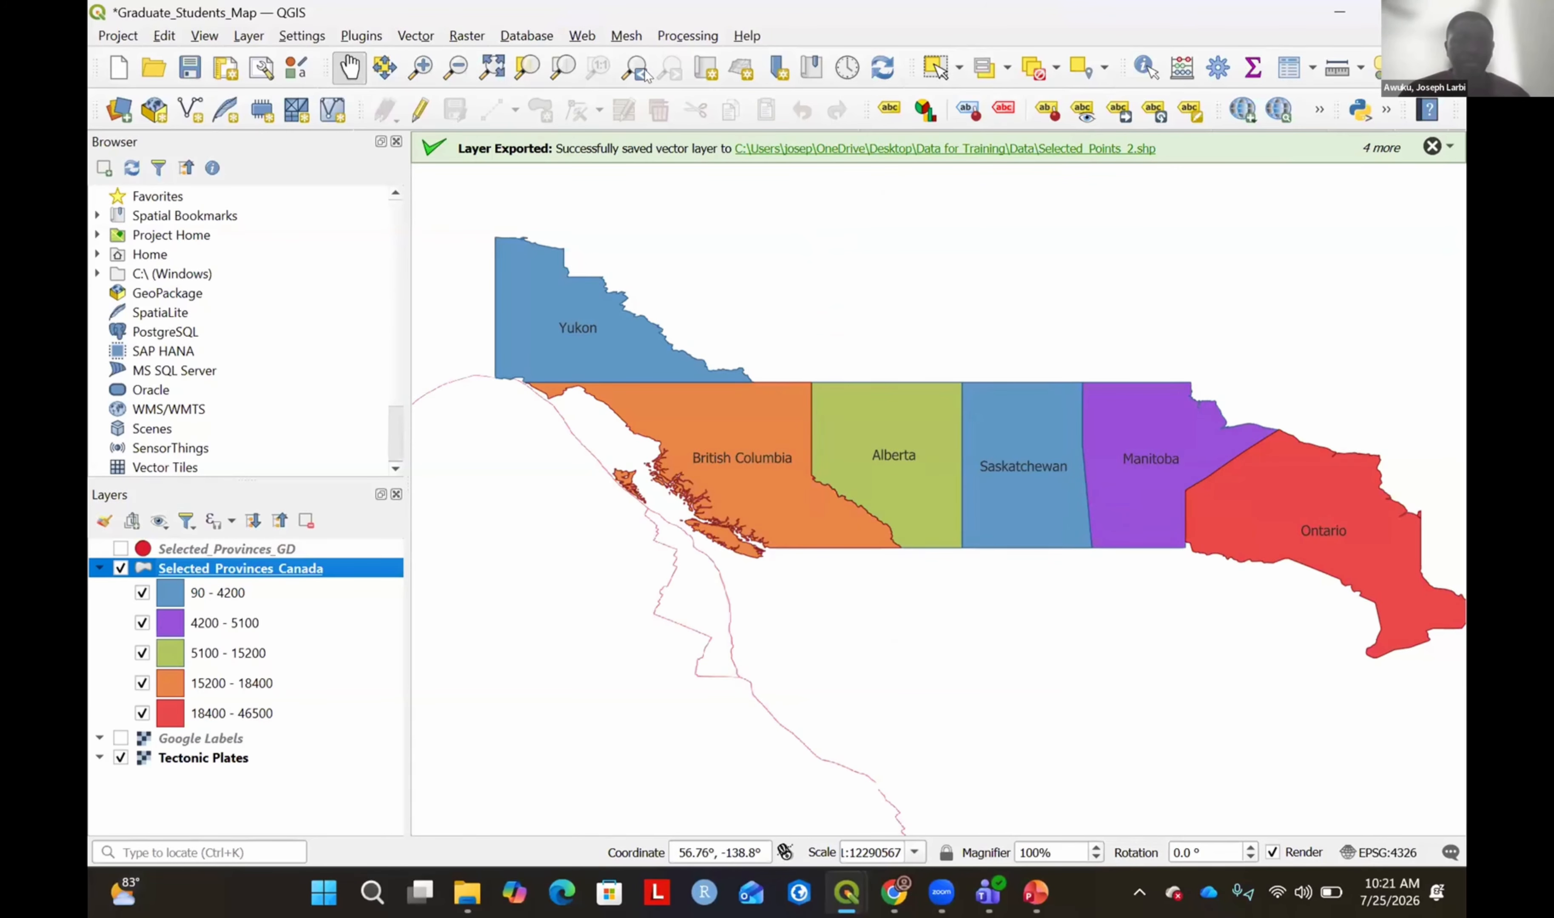
Add the ESRI Gray (light) basemap from QuickMapServices beneath the provinces.
{"action": "left_click", "coordinate": [621, 39]}
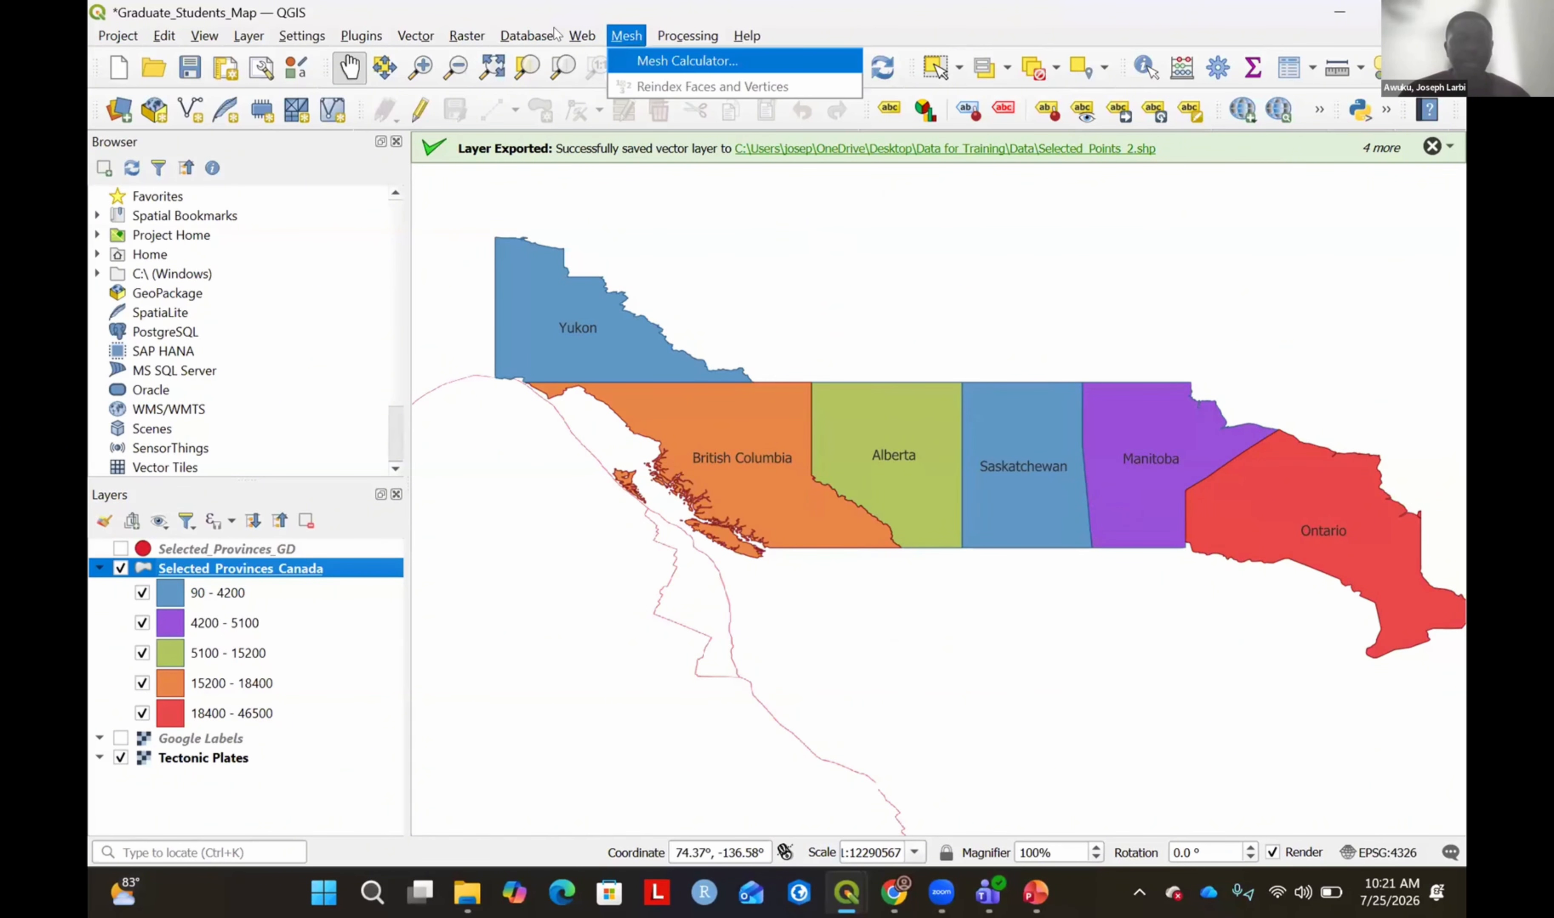
{"action": "mouse_move", "coordinate": [574, 39]}
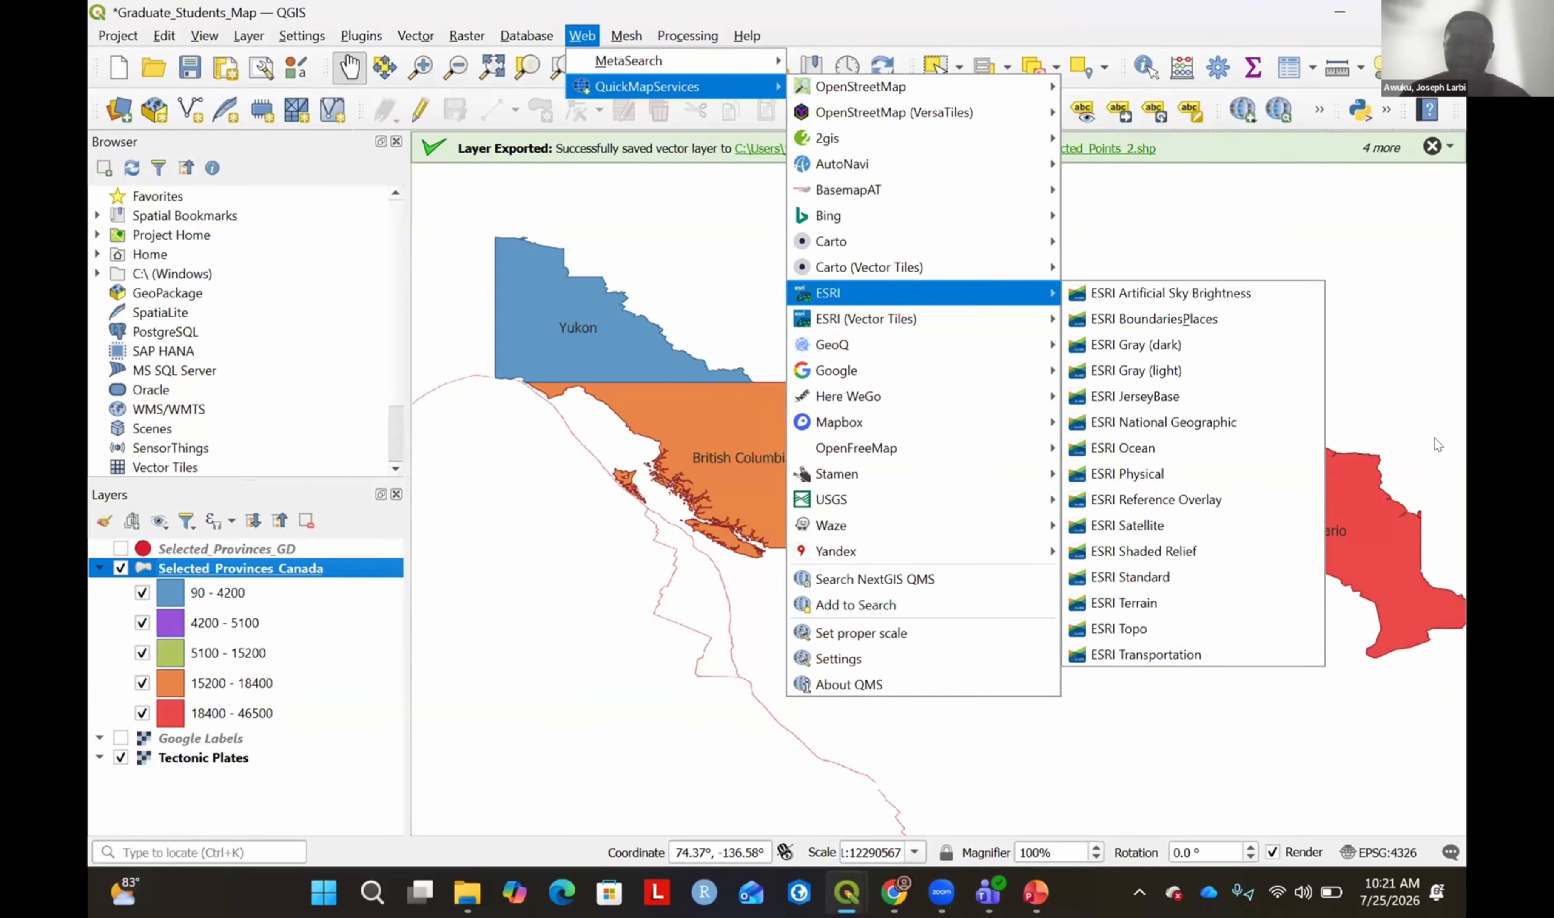
{"action": "left_click", "coordinate": [1233, 363]}
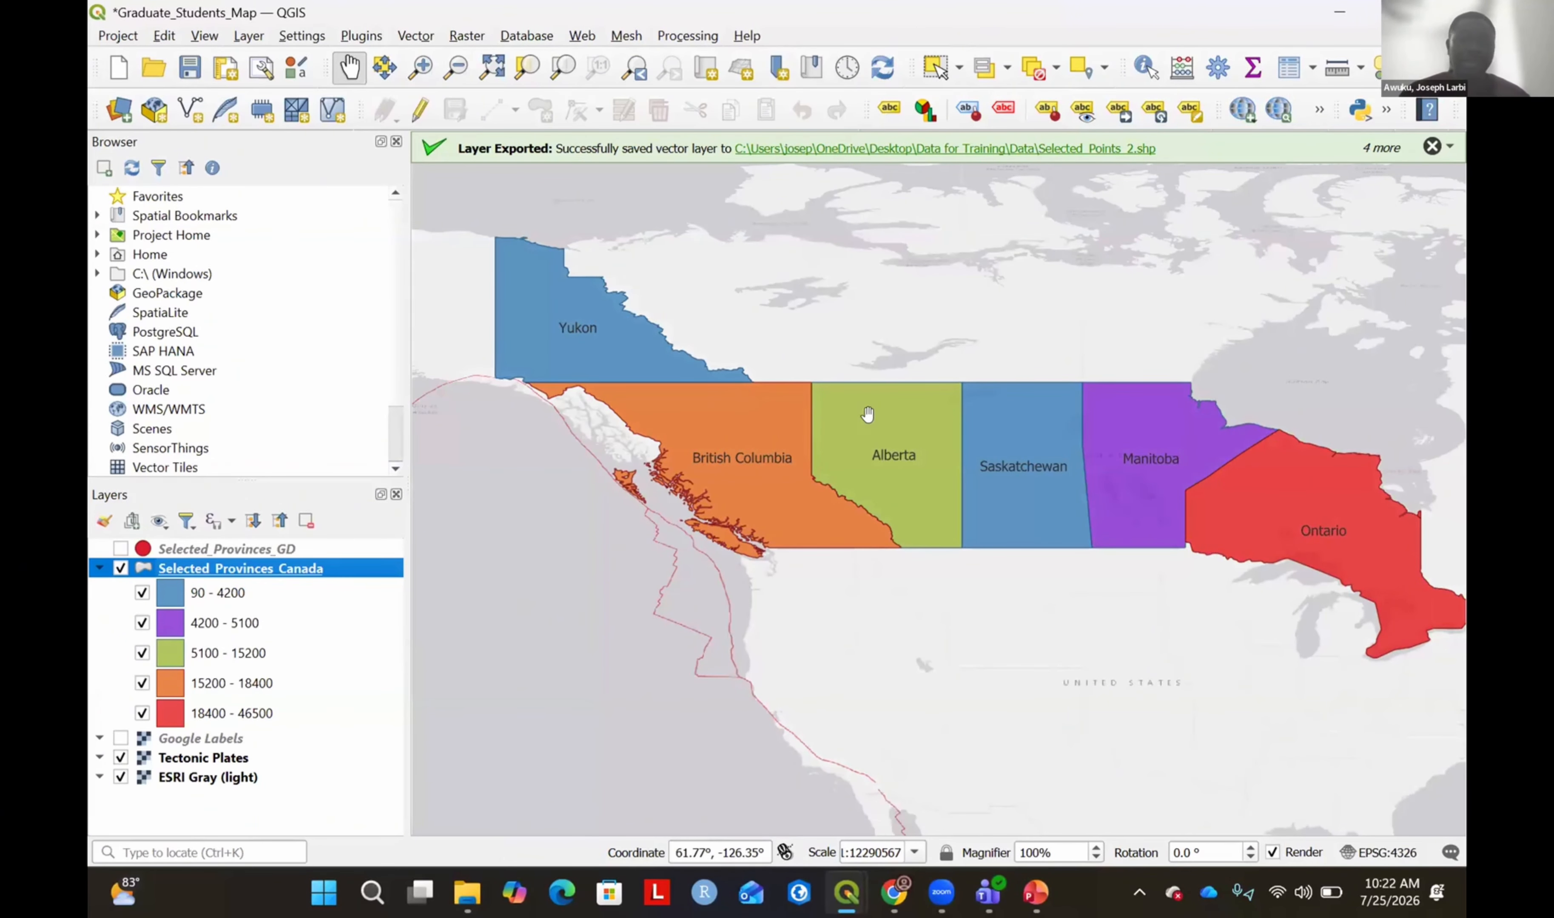
Hide the Tectonic Plates and ESRI Gray (light) layers and fit all the provinces, Yukon to Ontario, within the map canvas.
{"action": "left_click", "coordinate": [119, 758]}
{"action": "left_click", "coordinate": [120, 777]}
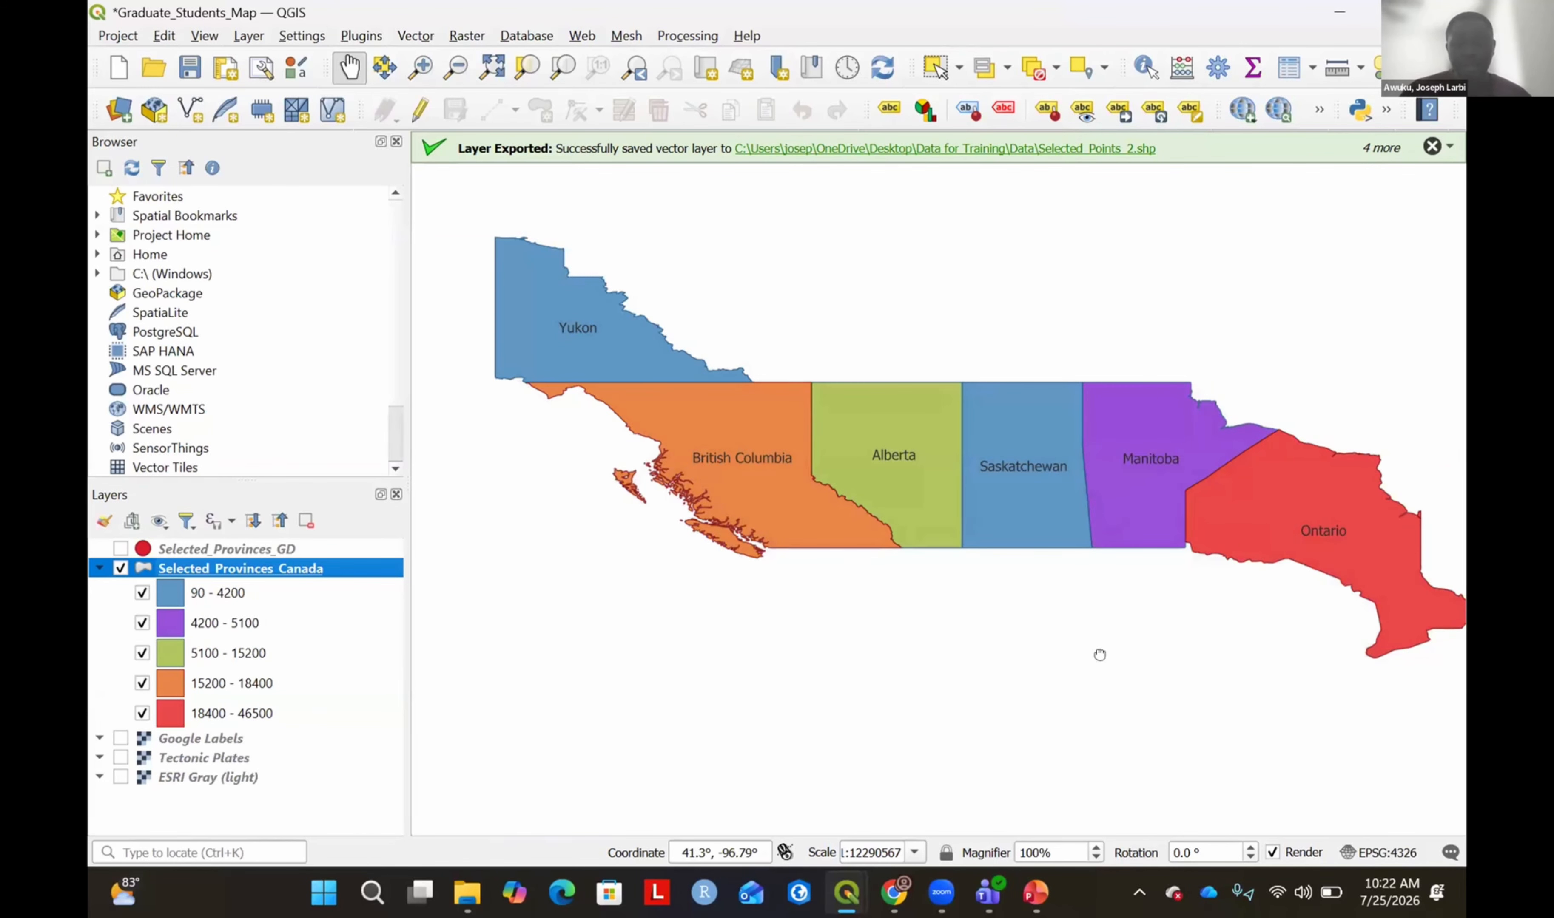
{"action": "left_click_drag", "start_coordinate": [1110, 666], "coordinate": [1064, 667]}
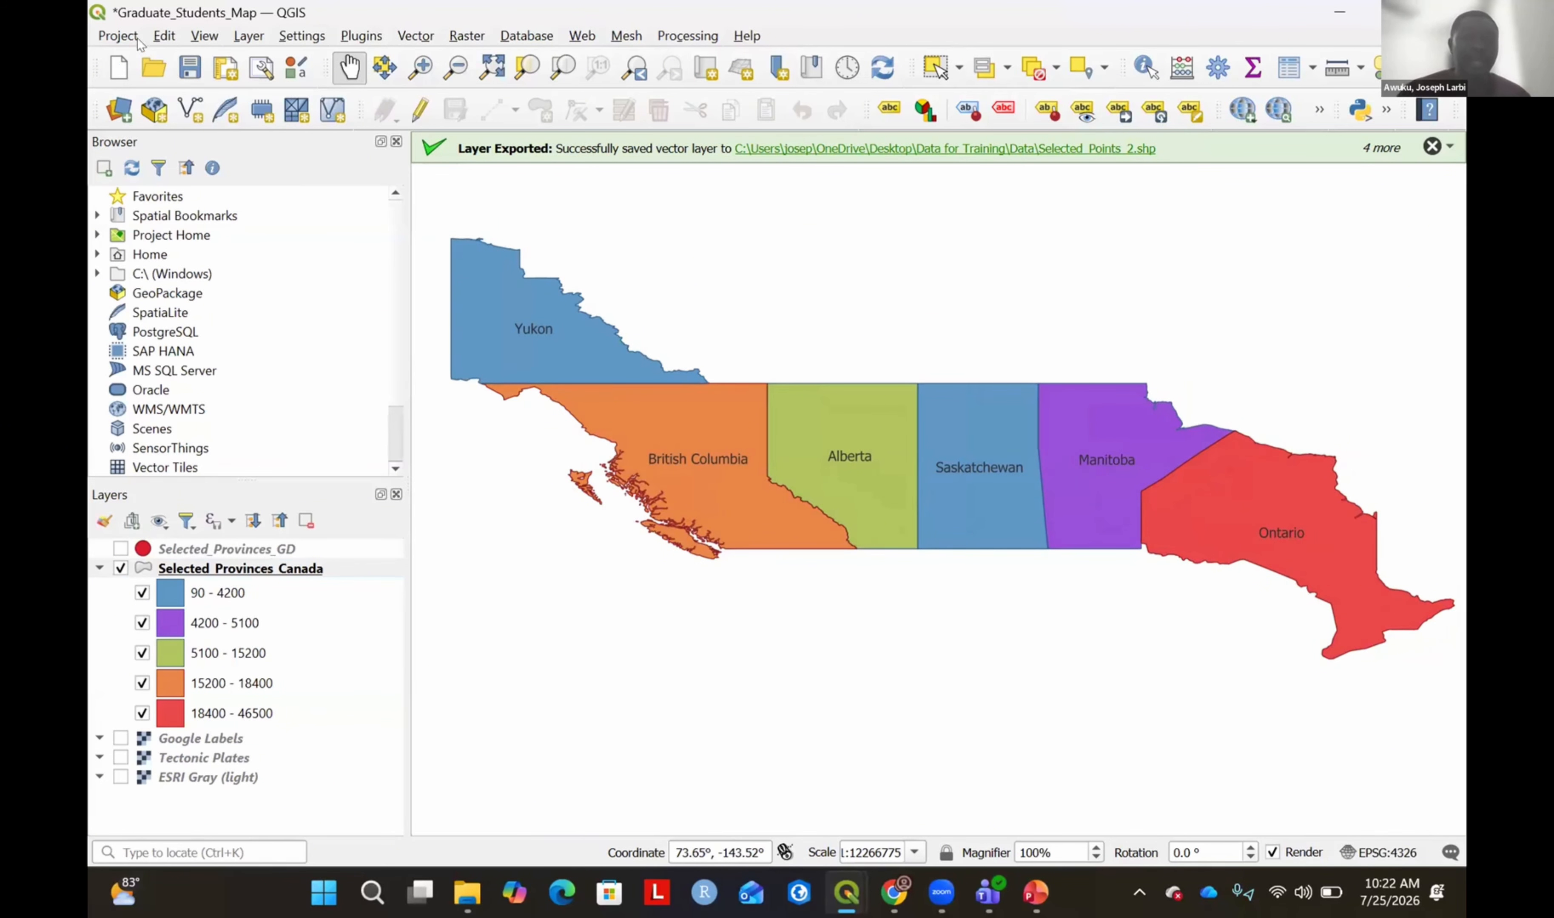
{"action": "left_click", "coordinate": [116, 37]}
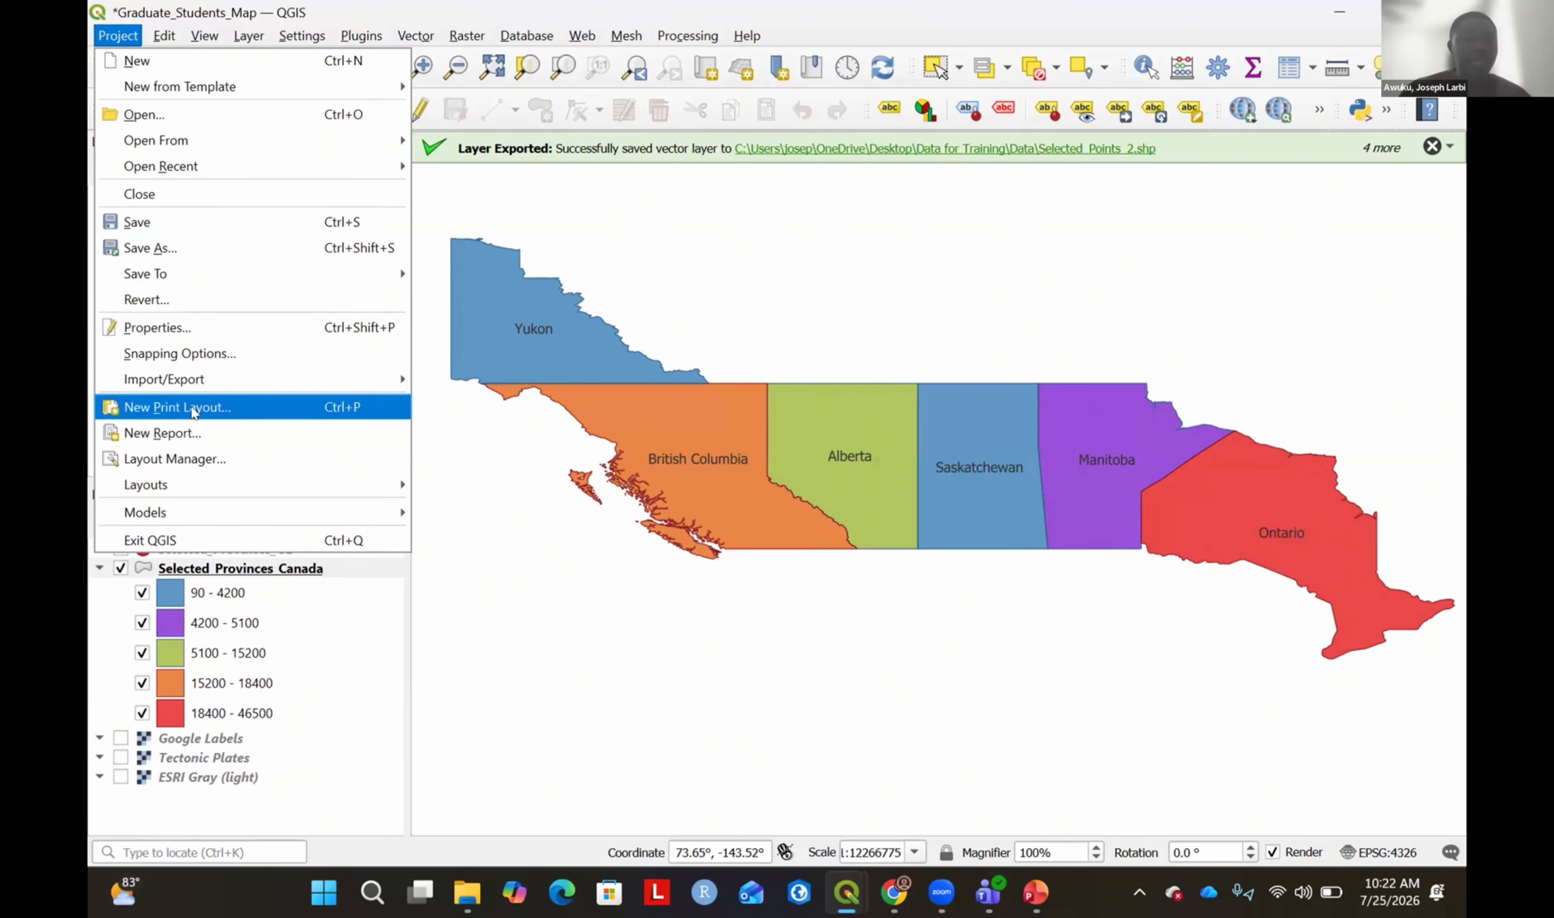
{"action": "left_click_drag", "start_coordinate": [553, 701], "coordinate": [937, 483]}
{"action": "left_click_drag", "start_coordinate": [1040, 376], "coordinate": [677, 622]}
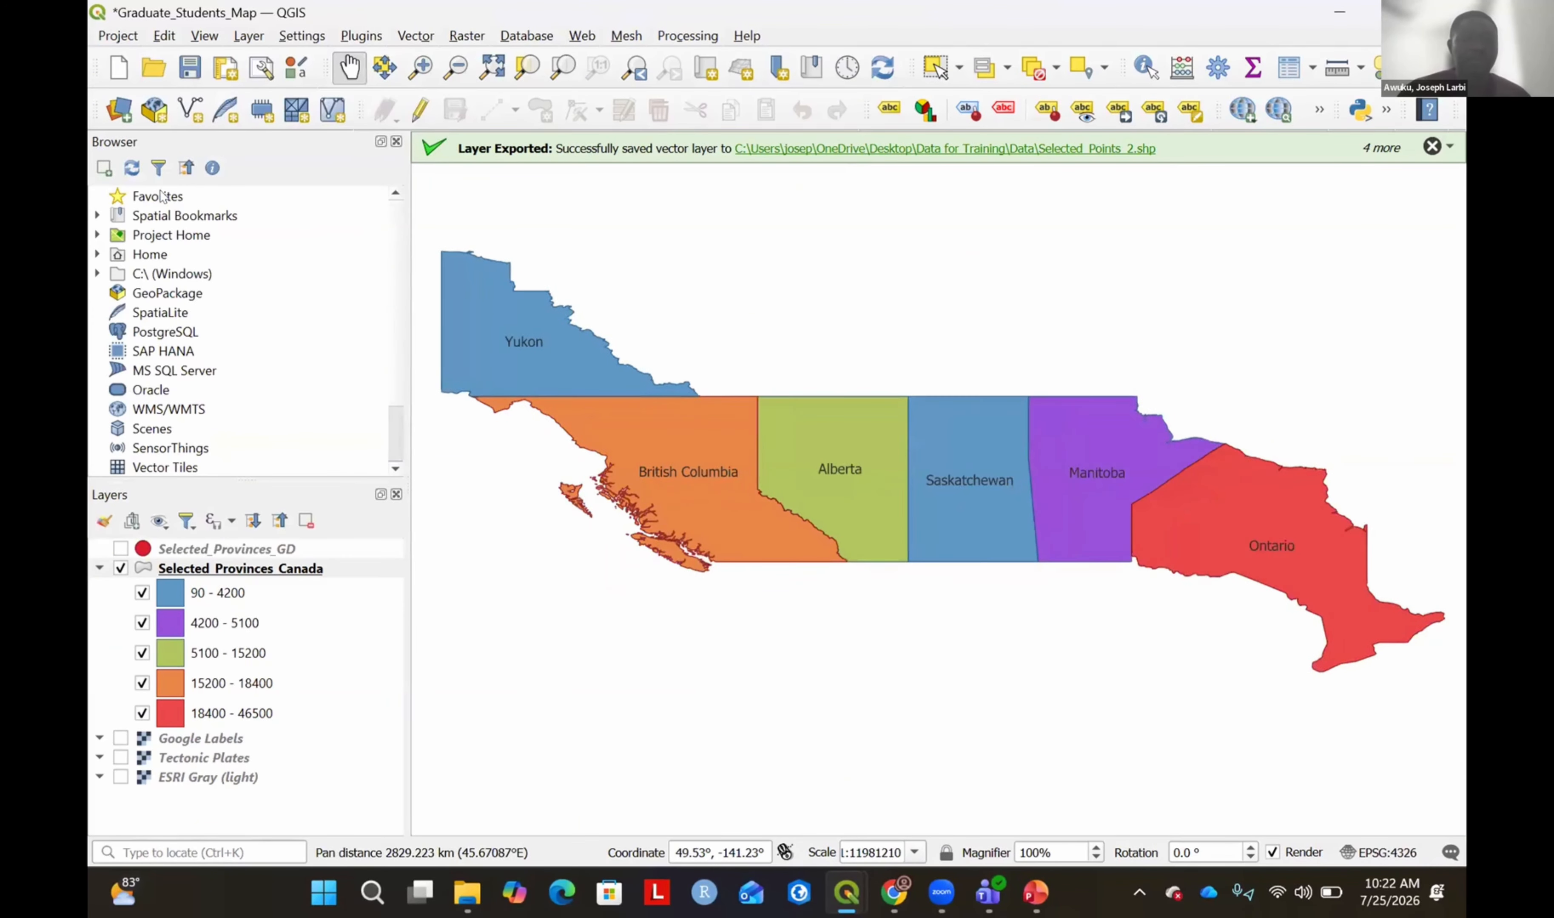
Create a new print layout titled Graduate_Students.
{"action": "left_click", "coordinate": [117, 37]}
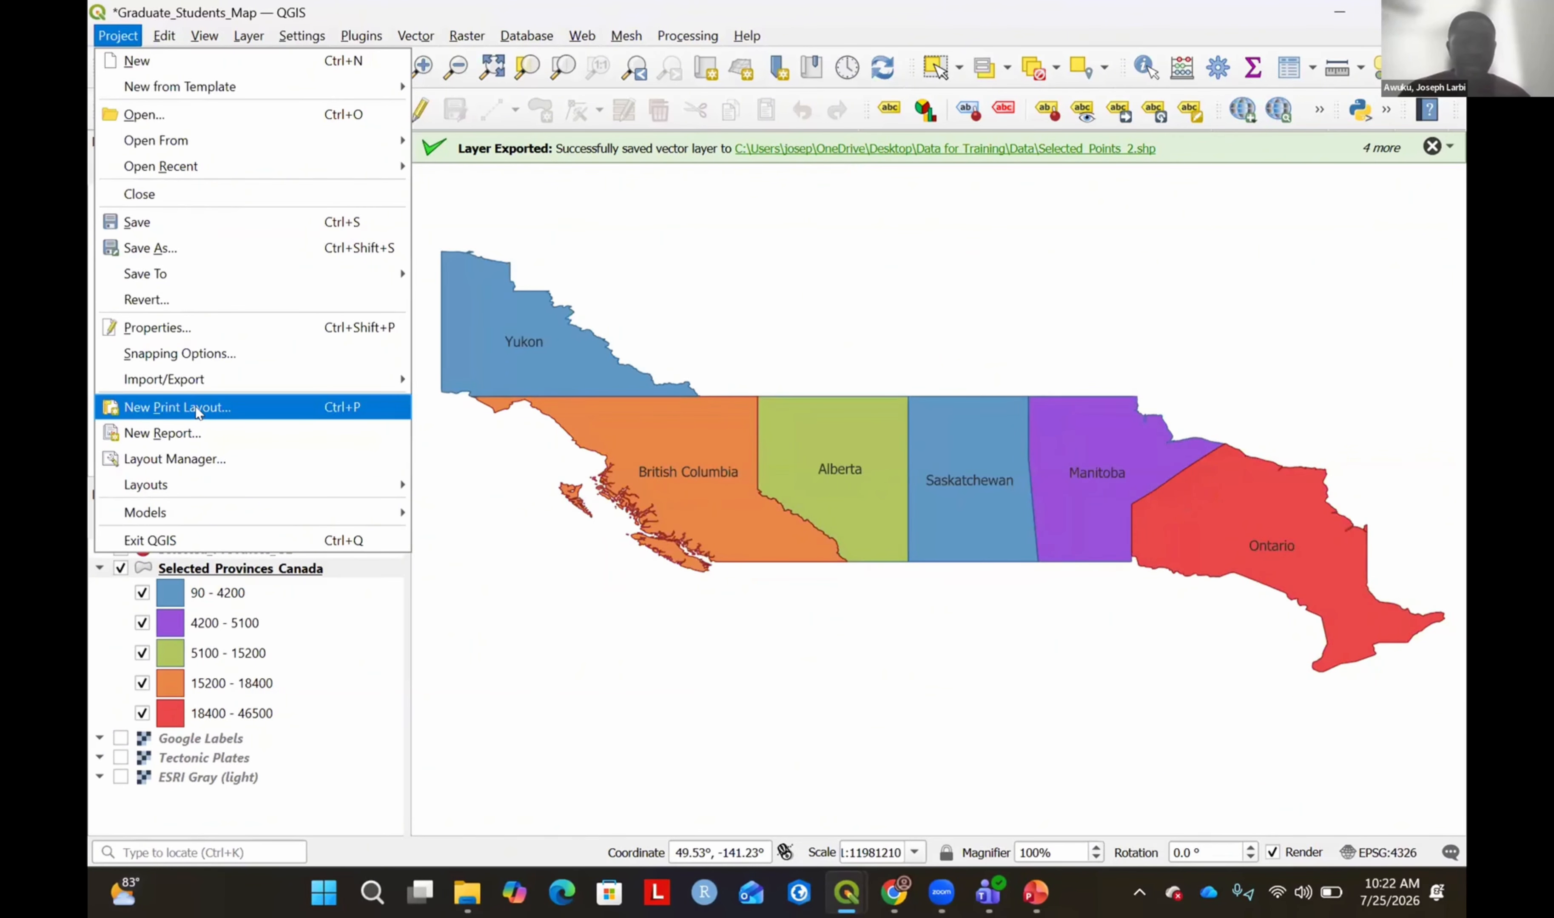
{"action": "left_click", "coordinate": [218, 405]}
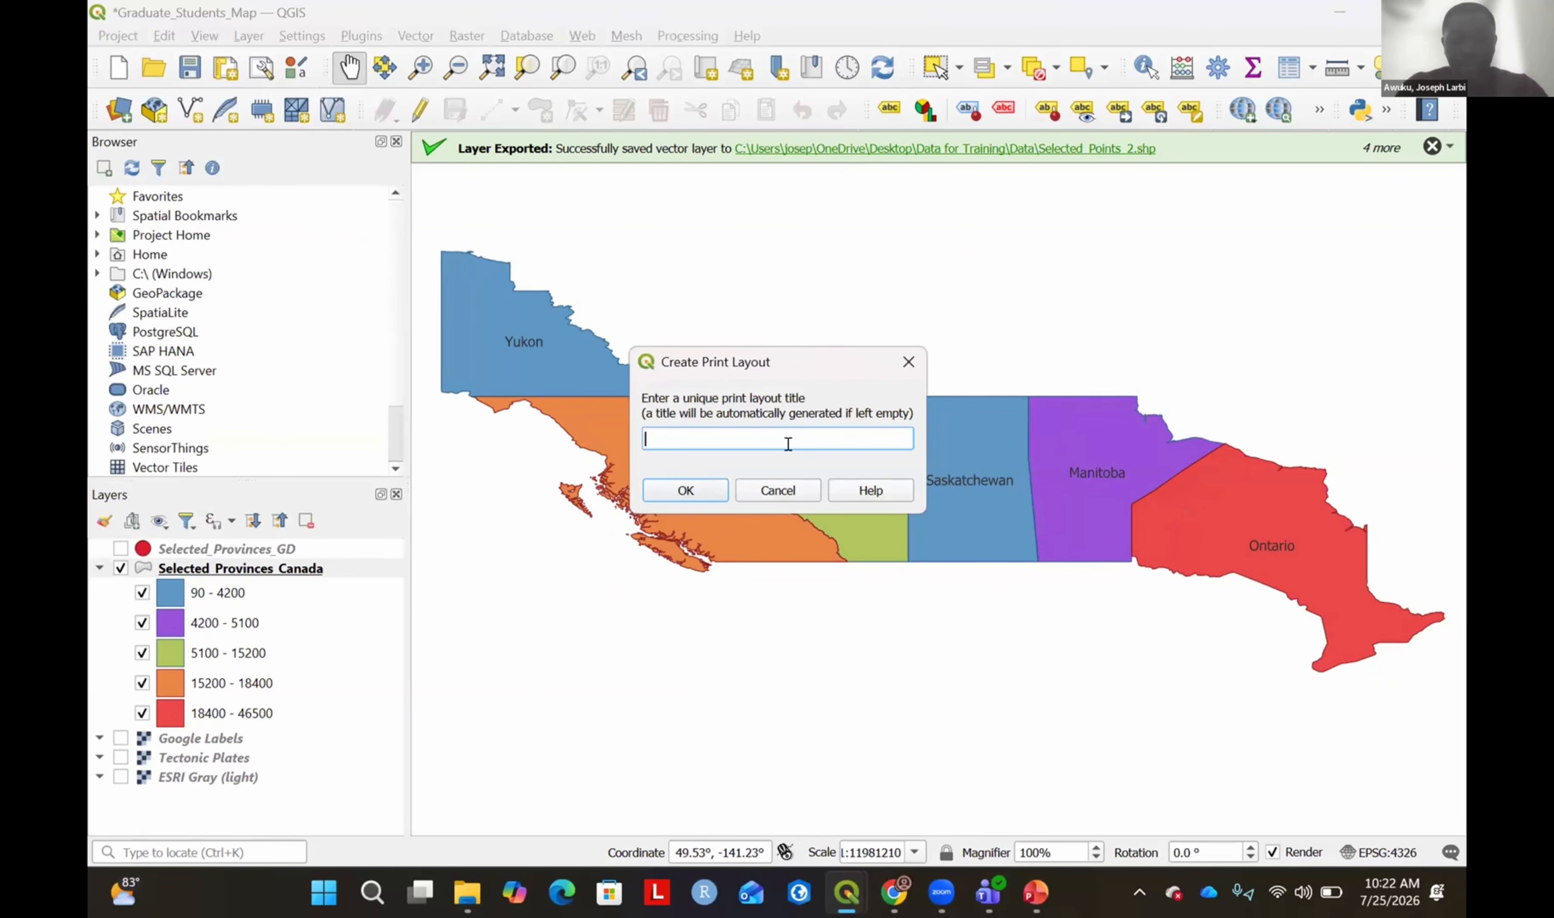
{"action": "type", "text": "Grad"}
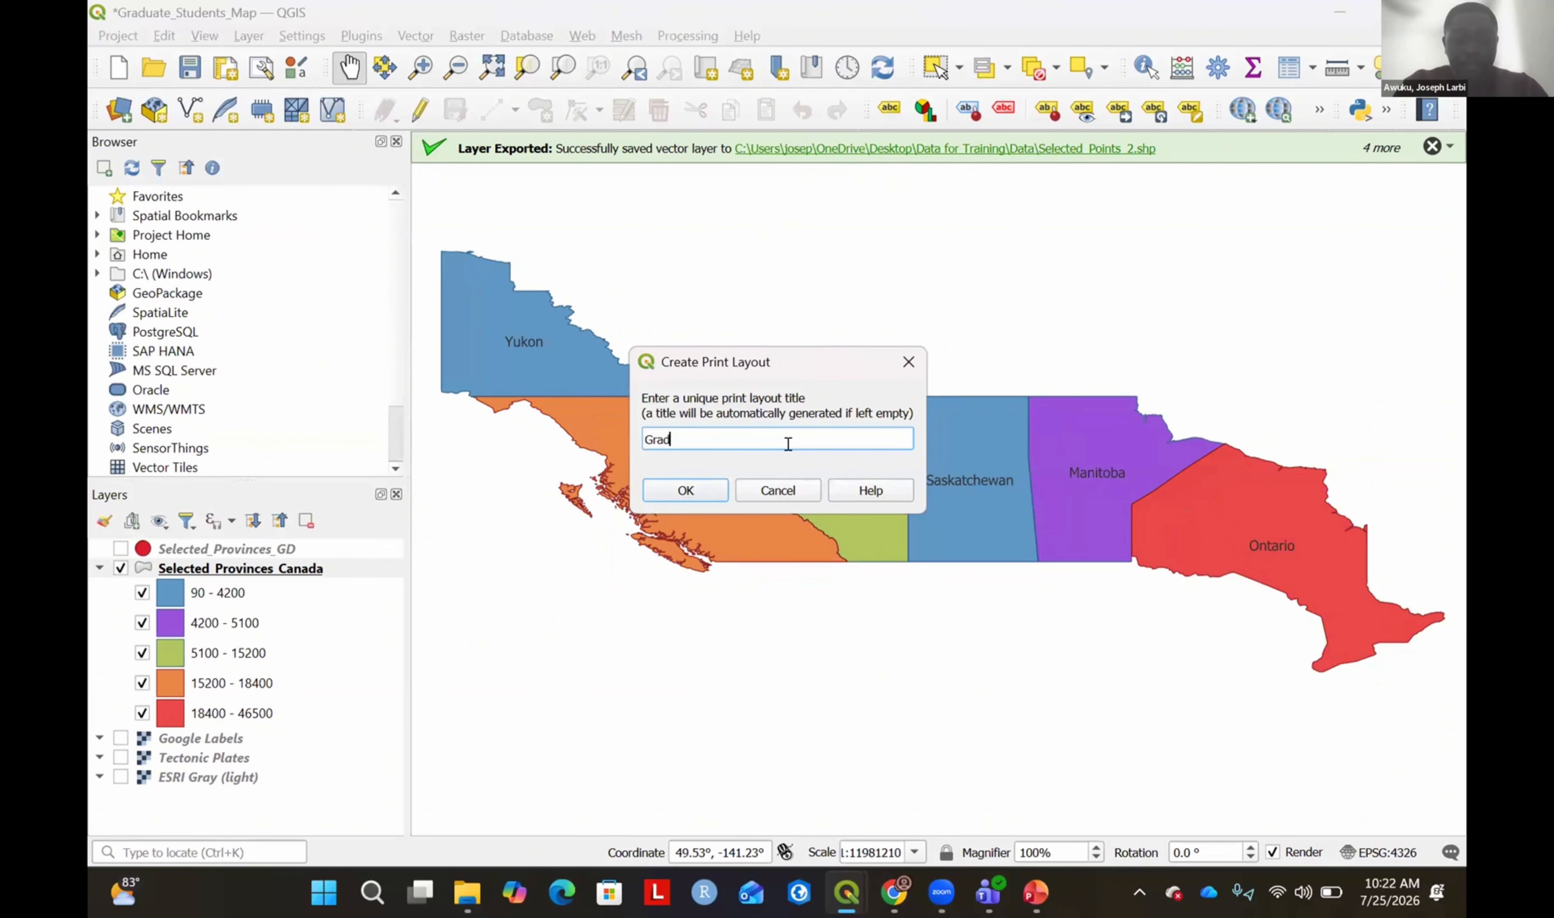
{"action": "type", "text": "uate Stud"}
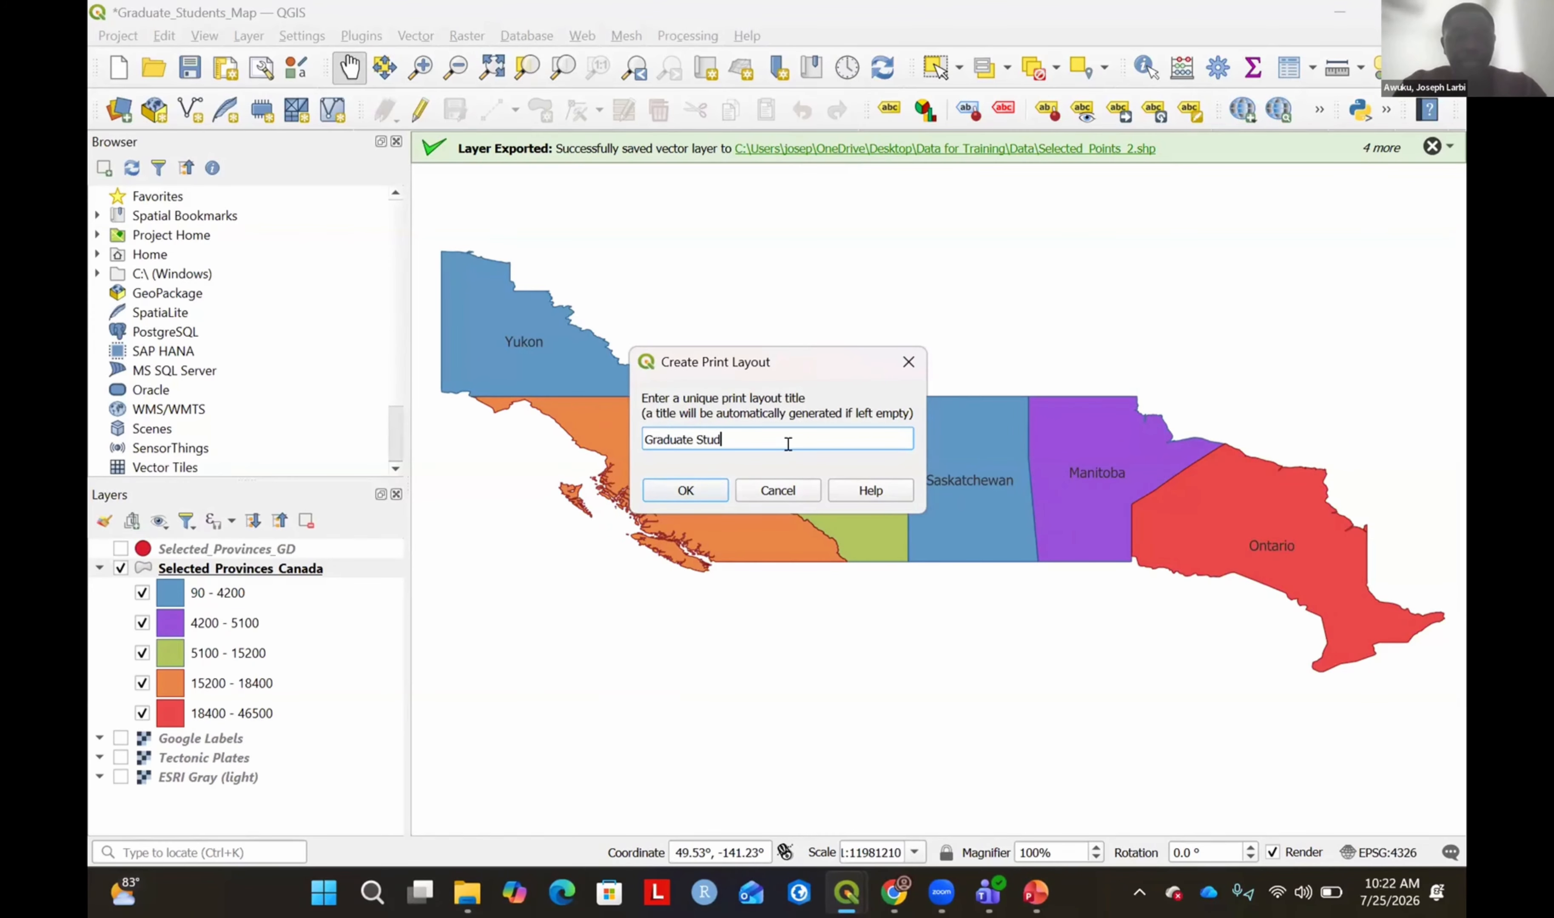
{"action": "type", "text": "ents"}
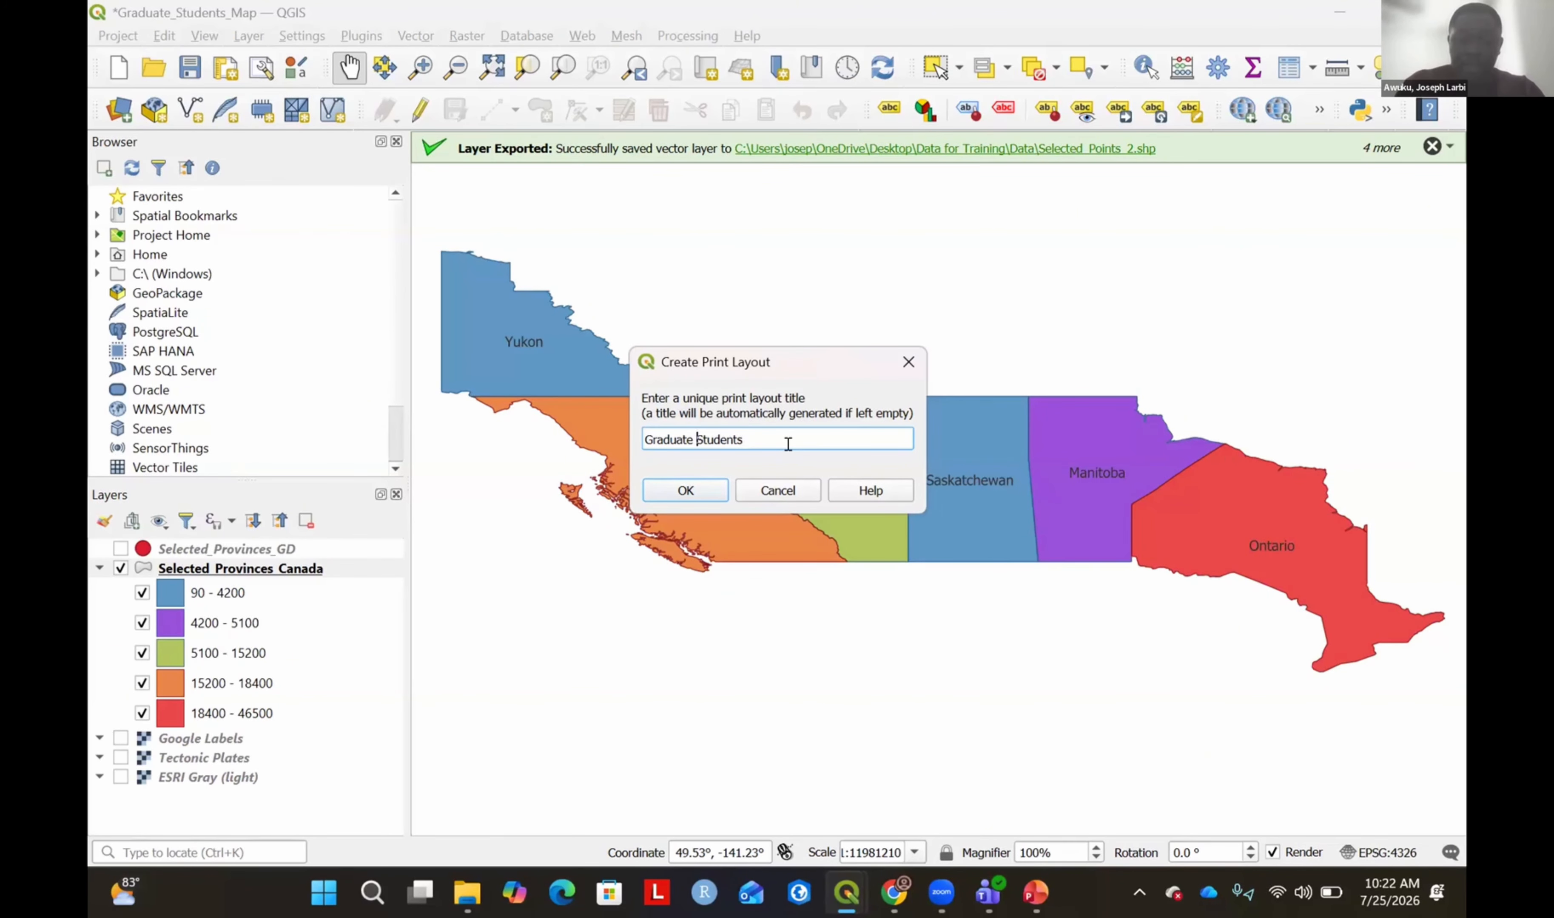
{"action": "key", "text": "BackSpace"}
{"action": "type", "text": "_"}
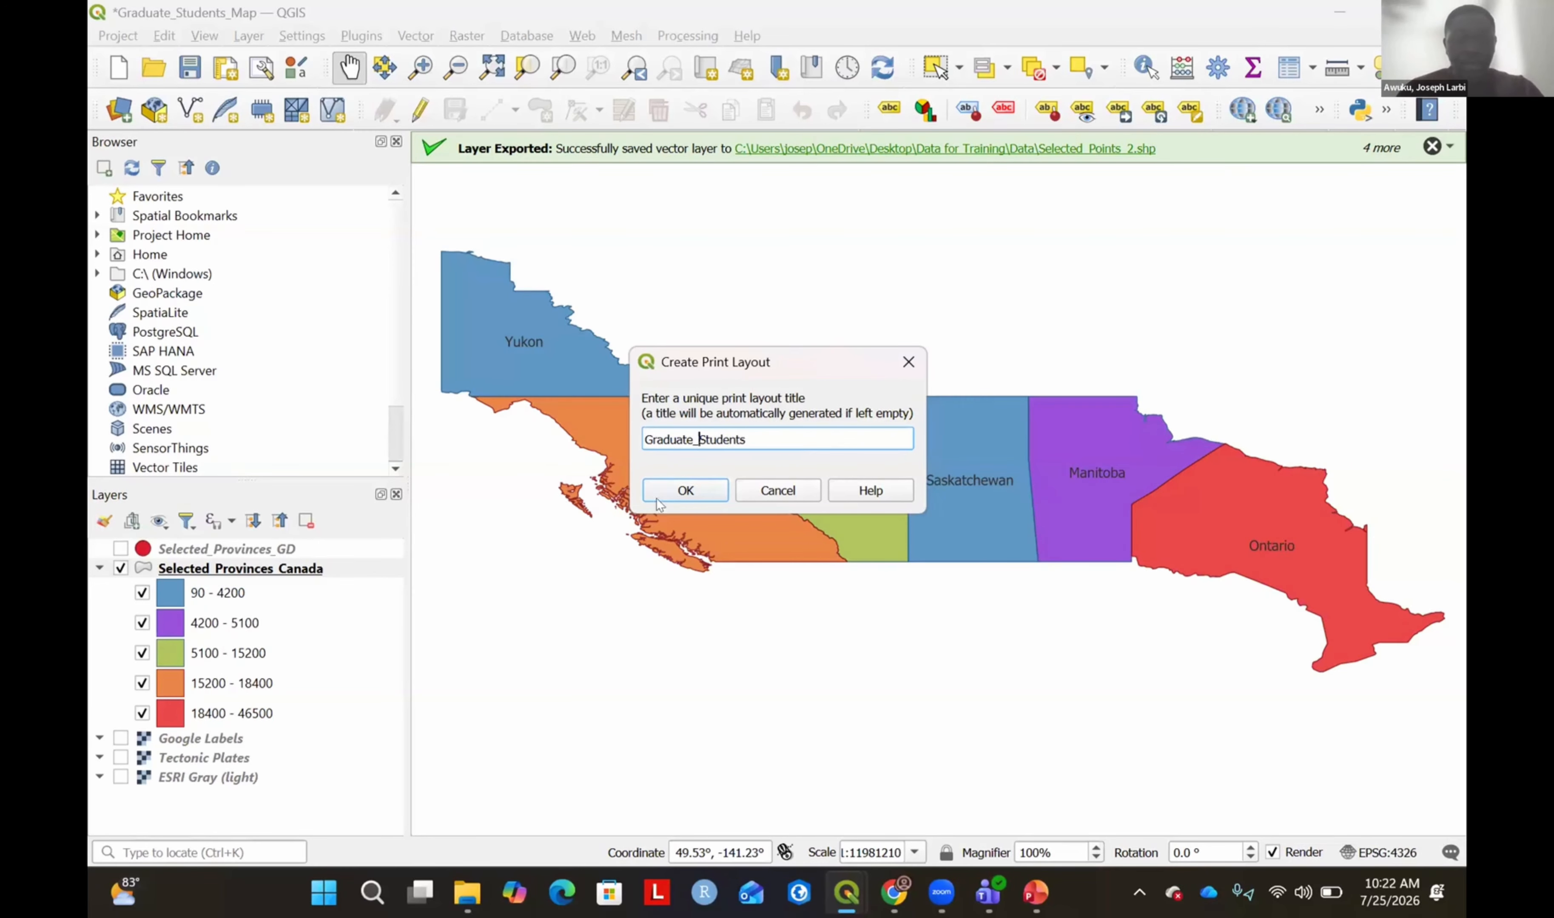
{"action": "left_click", "coordinate": [705, 491]}
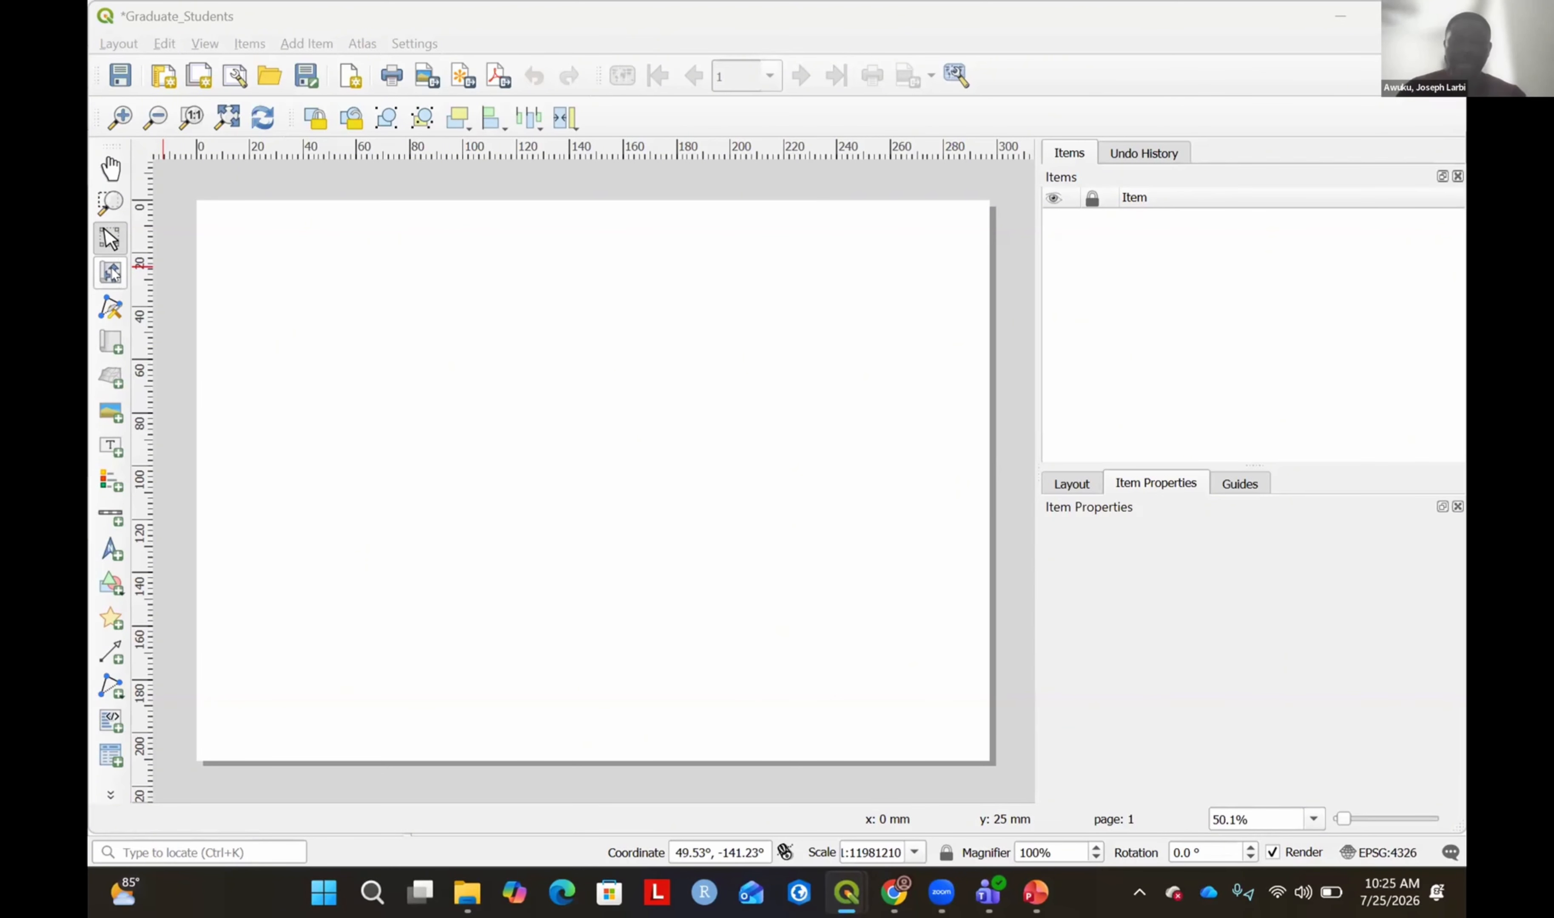
Add a map frame about 270 by 170 mm to the page and nudge it into place below the upper margin.
{"action": "left_click", "coordinate": [111, 340]}
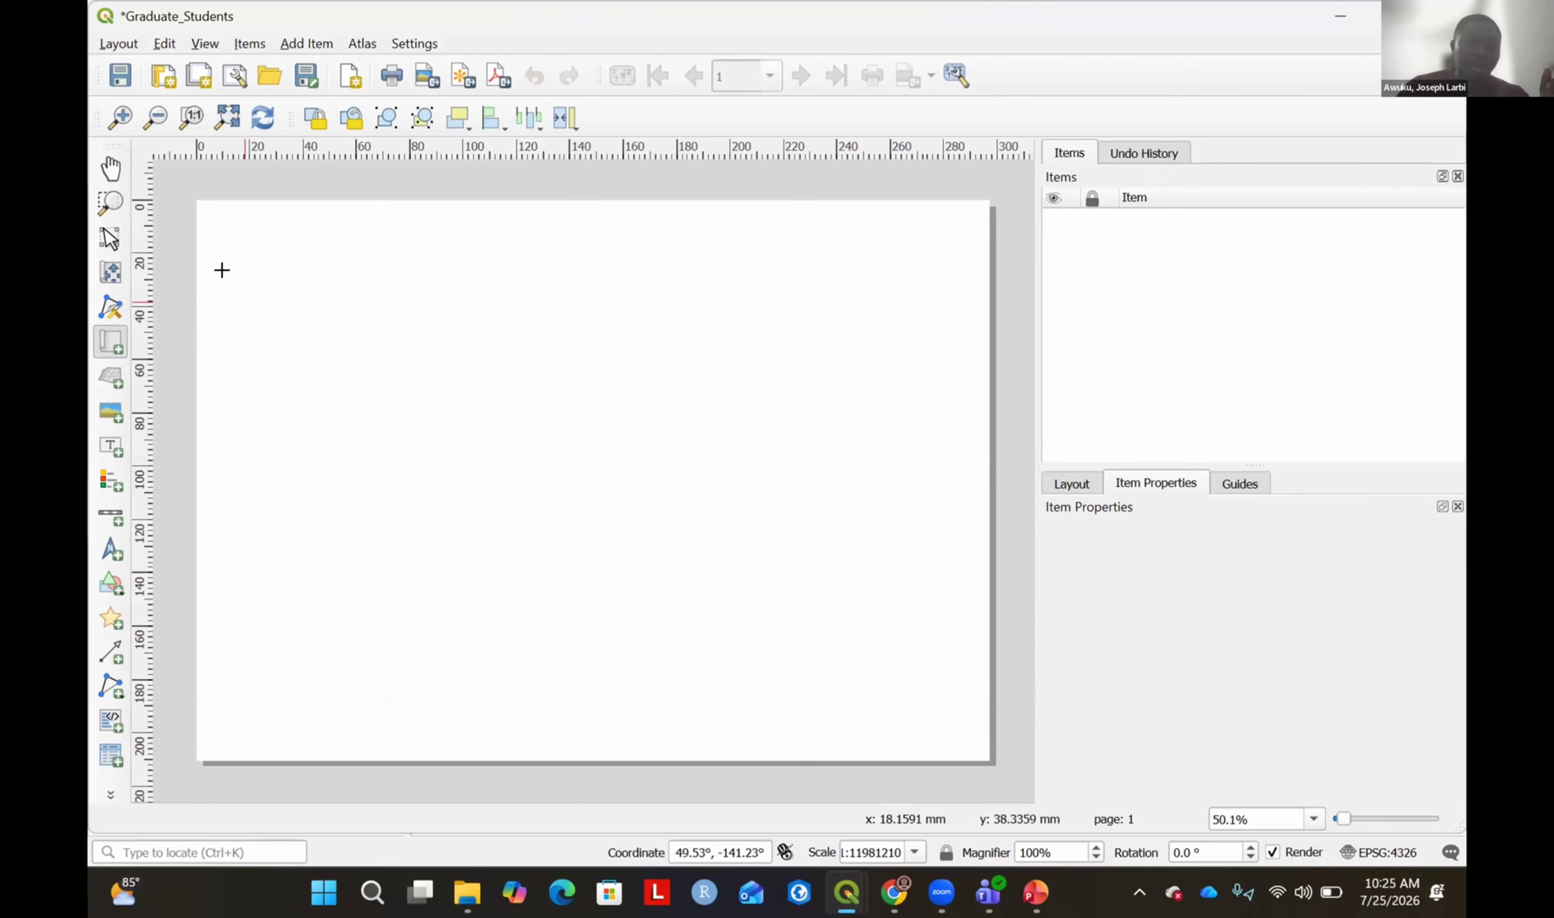
{"action": "mouse_move", "coordinate": [227, 275]}
{"action": "left_mouse_down"}
{"action": "mouse_move", "coordinate": [322, 384]}
{"action": "mouse_move", "coordinate": [860, 659]}
{"action": "mouse_move", "coordinate": [954, 730]}
{"action": "mouse_move", "coordinate": [928, 705]}
{"action": "left_mouse_up"}
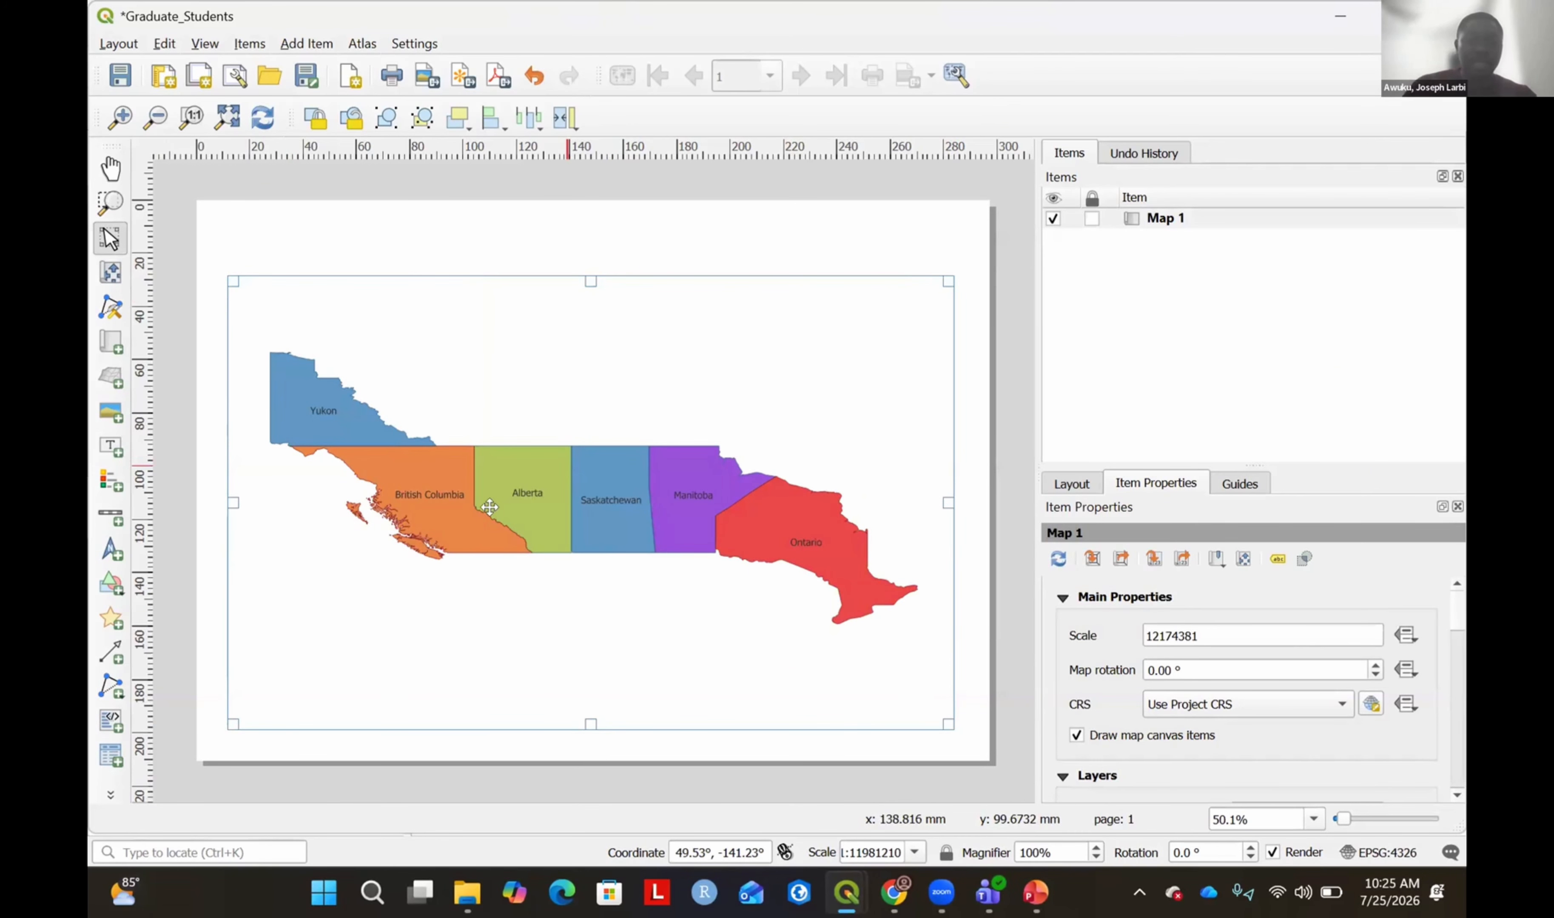
{"action": "left_click_drag", "start_coordinate": [515, 495], "coordinate": [461, 514]}
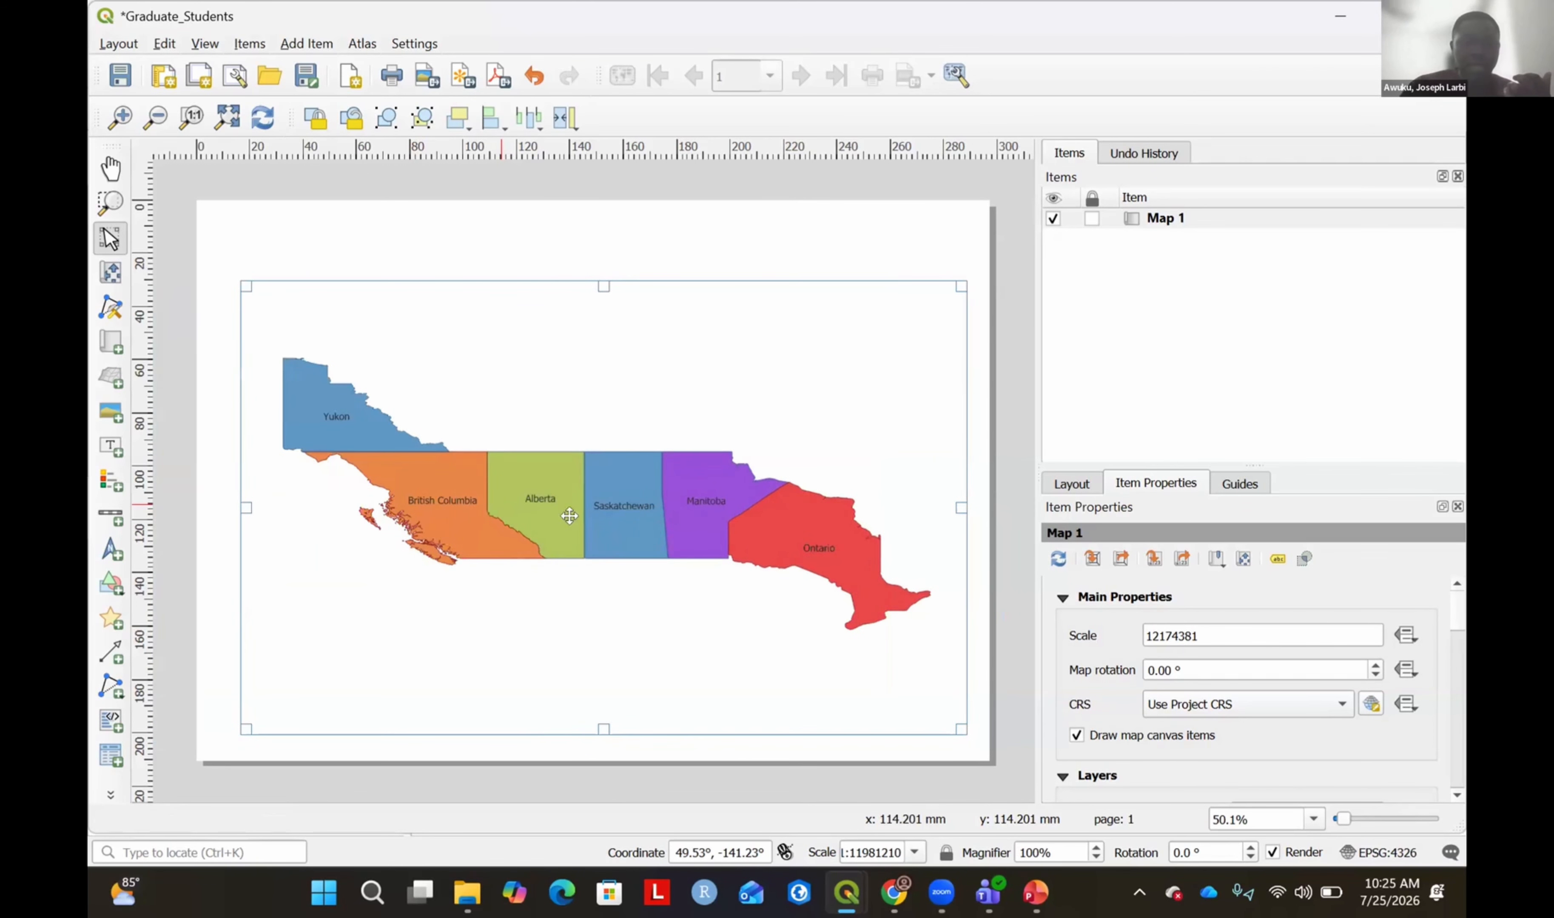
{"action": "left_click_drag", "start_coordinate": [558, 517], "coordinate": [547, 517]}
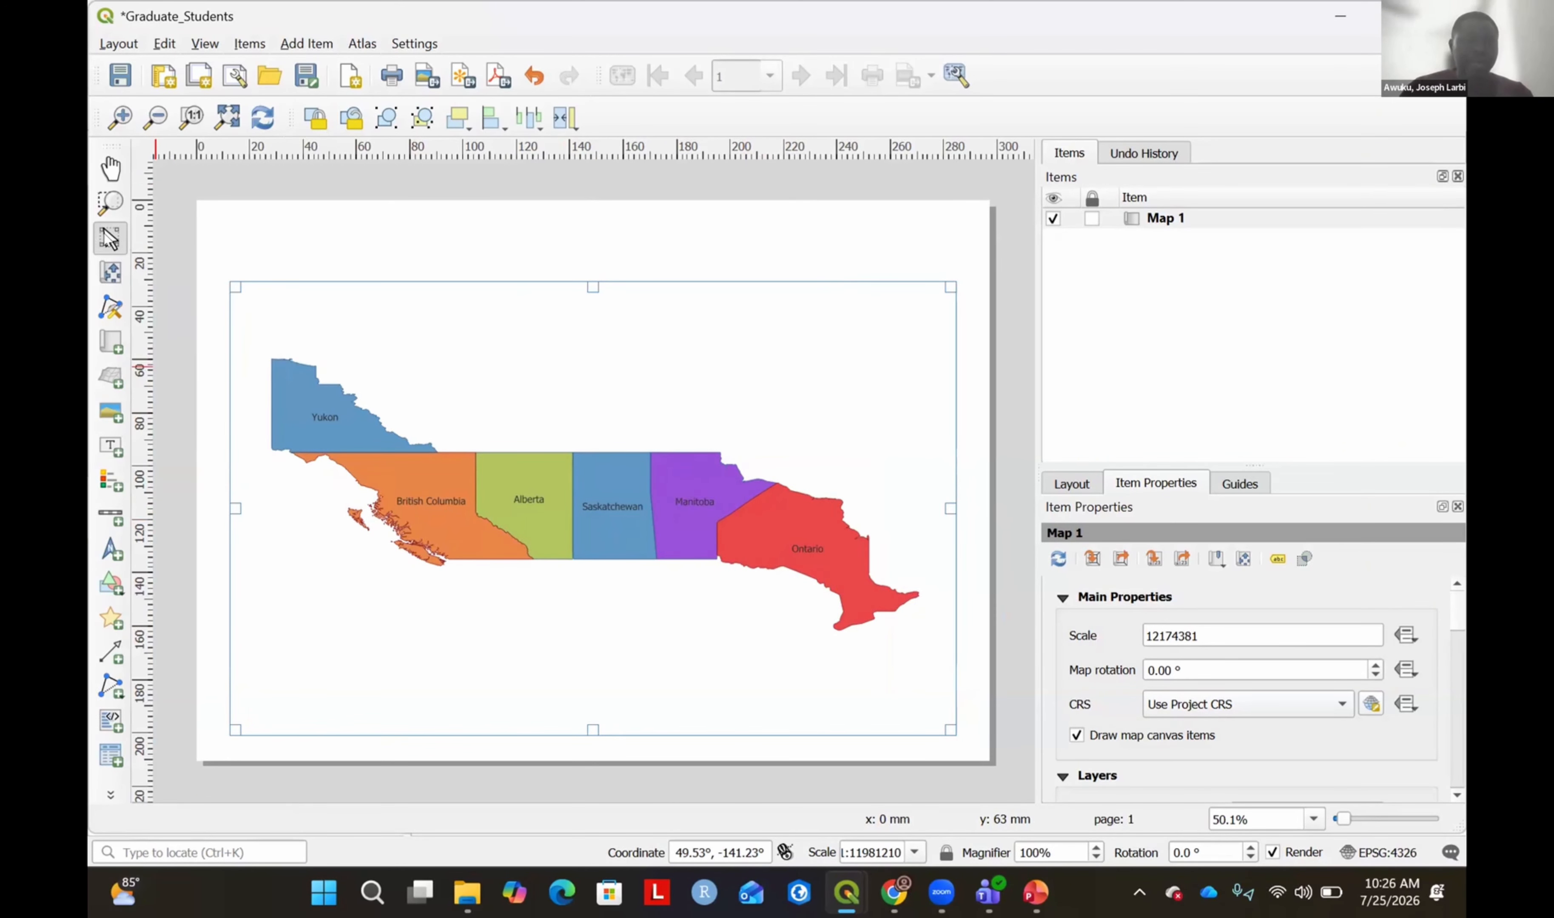
Shift the provinces inside the map frame with the Move item content tool, keeping the frame in place.
{"action": "left_click", "coordinate": [111, 272]}
{"action": "mouse_move", "coordinate": [514, 450]}
{"action": "left_mouse_down"}
{"action": "mouse_move", "coordinate": [492, 465]}
{"action": "mouse_move", "coordinate": [533, 424]}
{"action": "mouse_move", "coordinate": [513, 456]}
{"action": "mouse_move", "coordinate": [552, 470]}
{"action": "mouse_move", "coordinate": [527, 470]}
{"action": "mouse_move", "coordinate": [573, 453]}
{"action": "mouse_move", "coordinate": [542, 442]}
{"action": "mouse_move", "coordinate": [541, 470]}
{"action": "mouse_move", "coordinate": [538, 441]}
{"action": "mouse_move", "coordinate": [524, 464]}
{"action": "mouse_move", "coordinate": [499, 452]}
{"action": "left_mouse_up"}
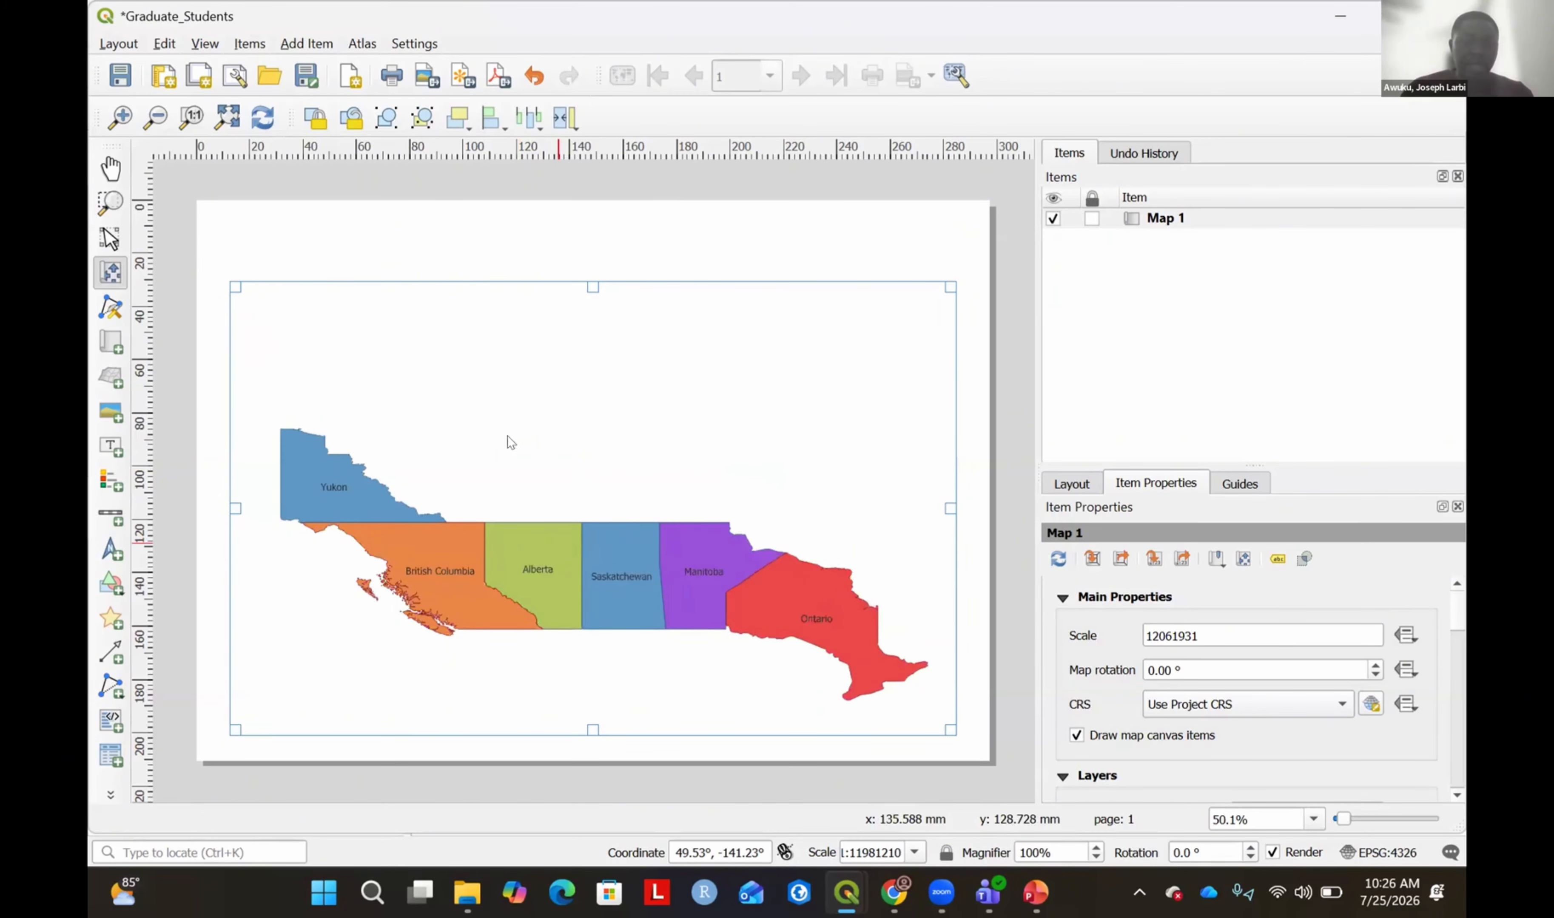
{"action": "left_click_drag", "start_coordinate": [559, 544], "coordinate": [565, 507]}
{"action": "left_click_drag", "start_coordinate": [581, 462], "coordinate": [547, 520]}
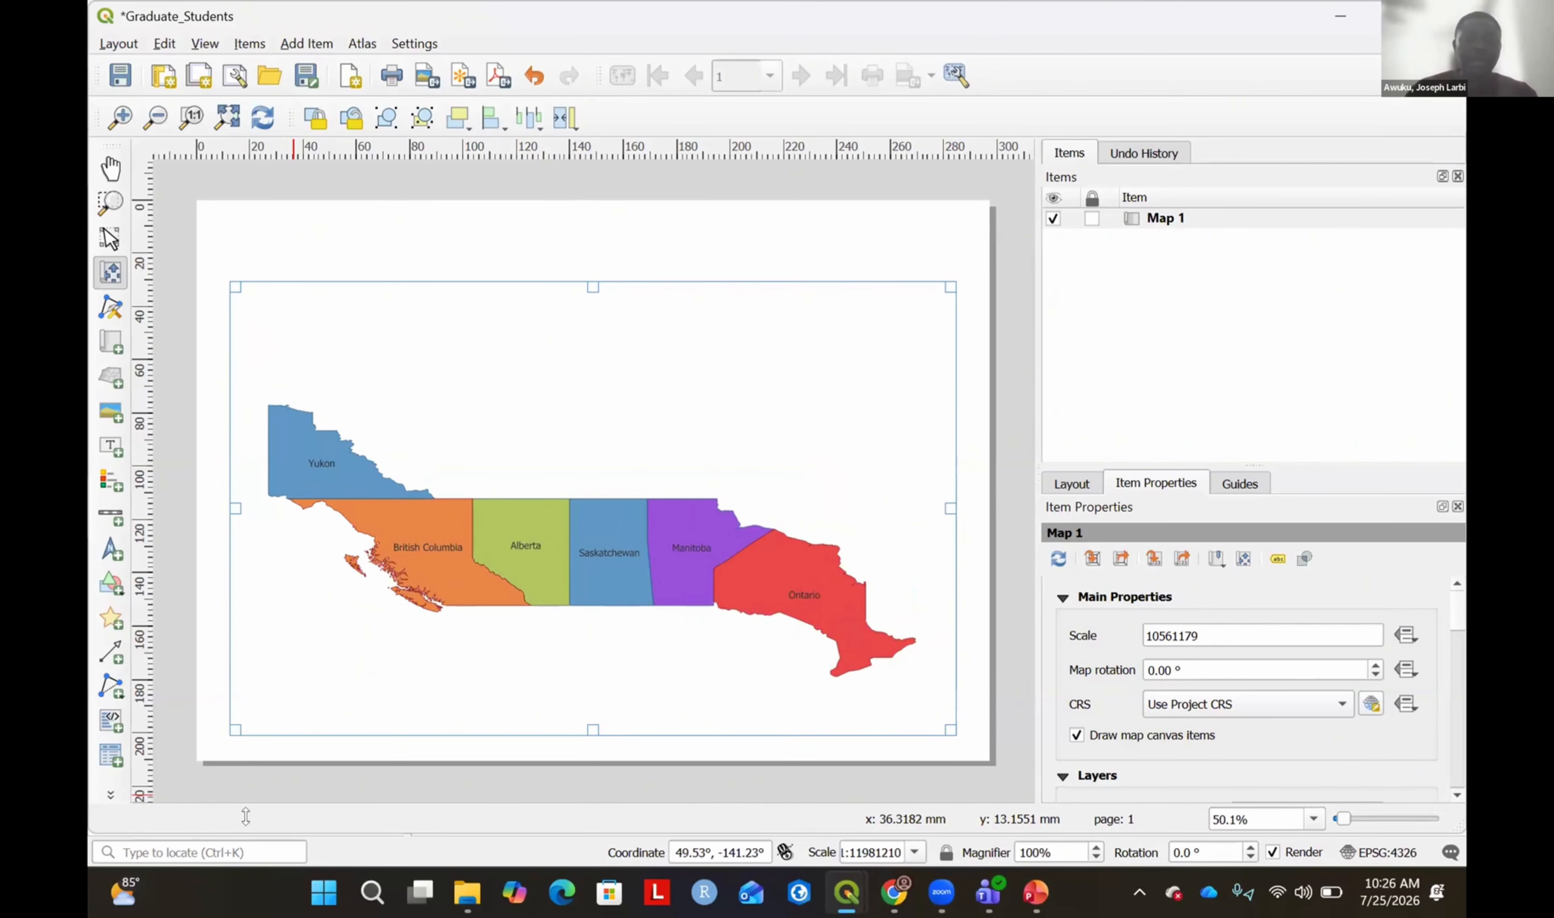
Try closer and wider map scales inside the frame, then recentre the content with all provinces from Yukon to Ontario inside it.
{"action": "scroll", "coordinate": [446, 545], "scroll_direction": "up", "scroll_amount": 1}
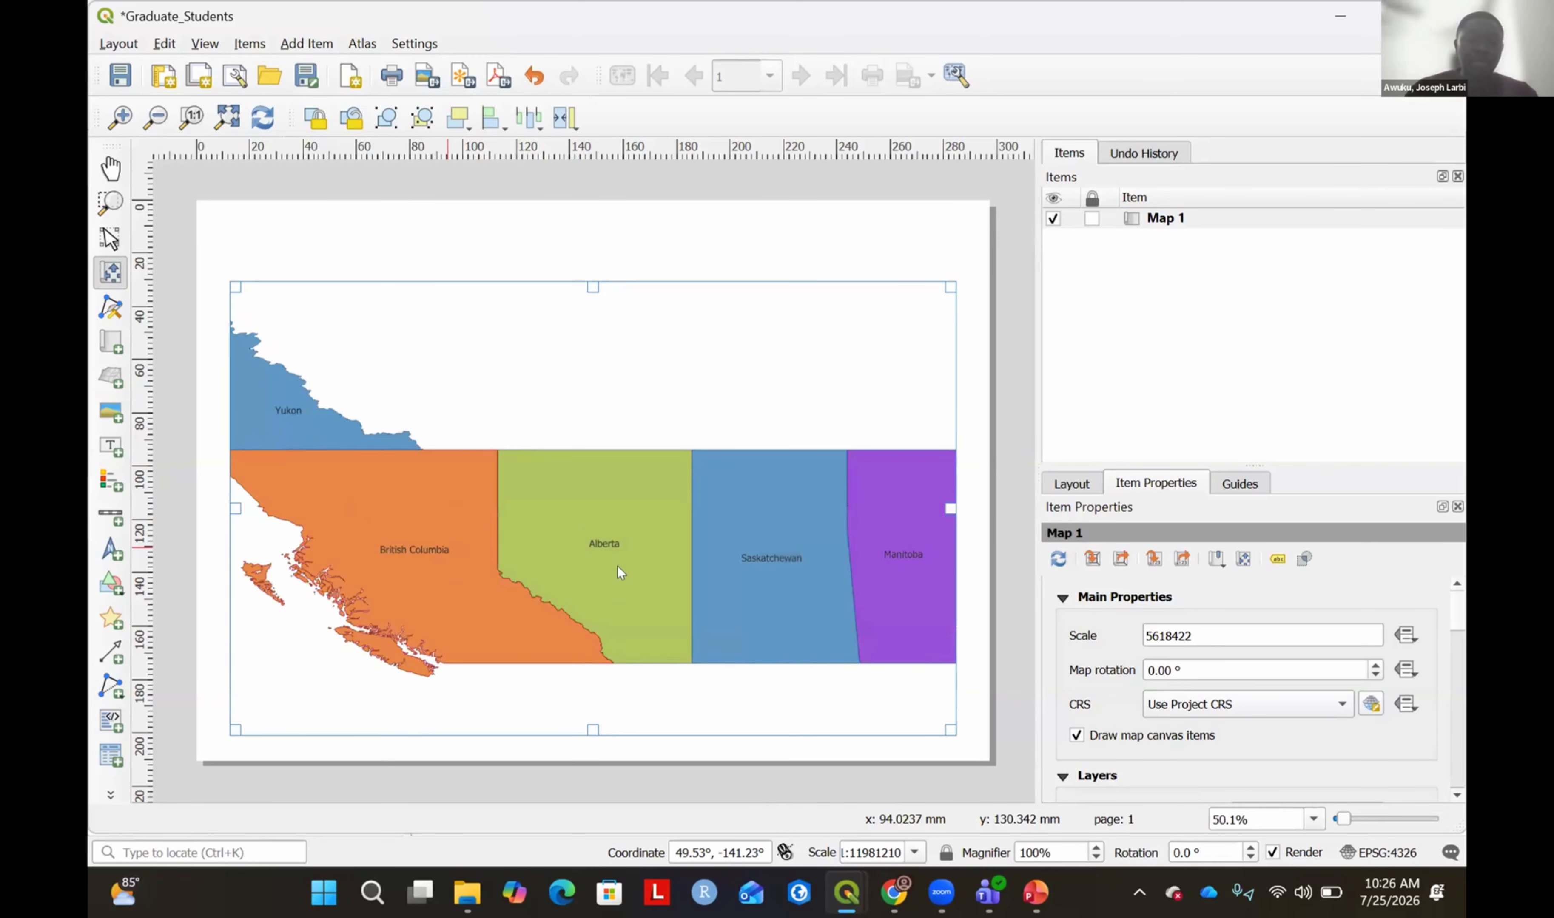
{"action": "scroll", "coordinate": [613, 597], "scroll_direction": "down", "scroll_amount": 1}
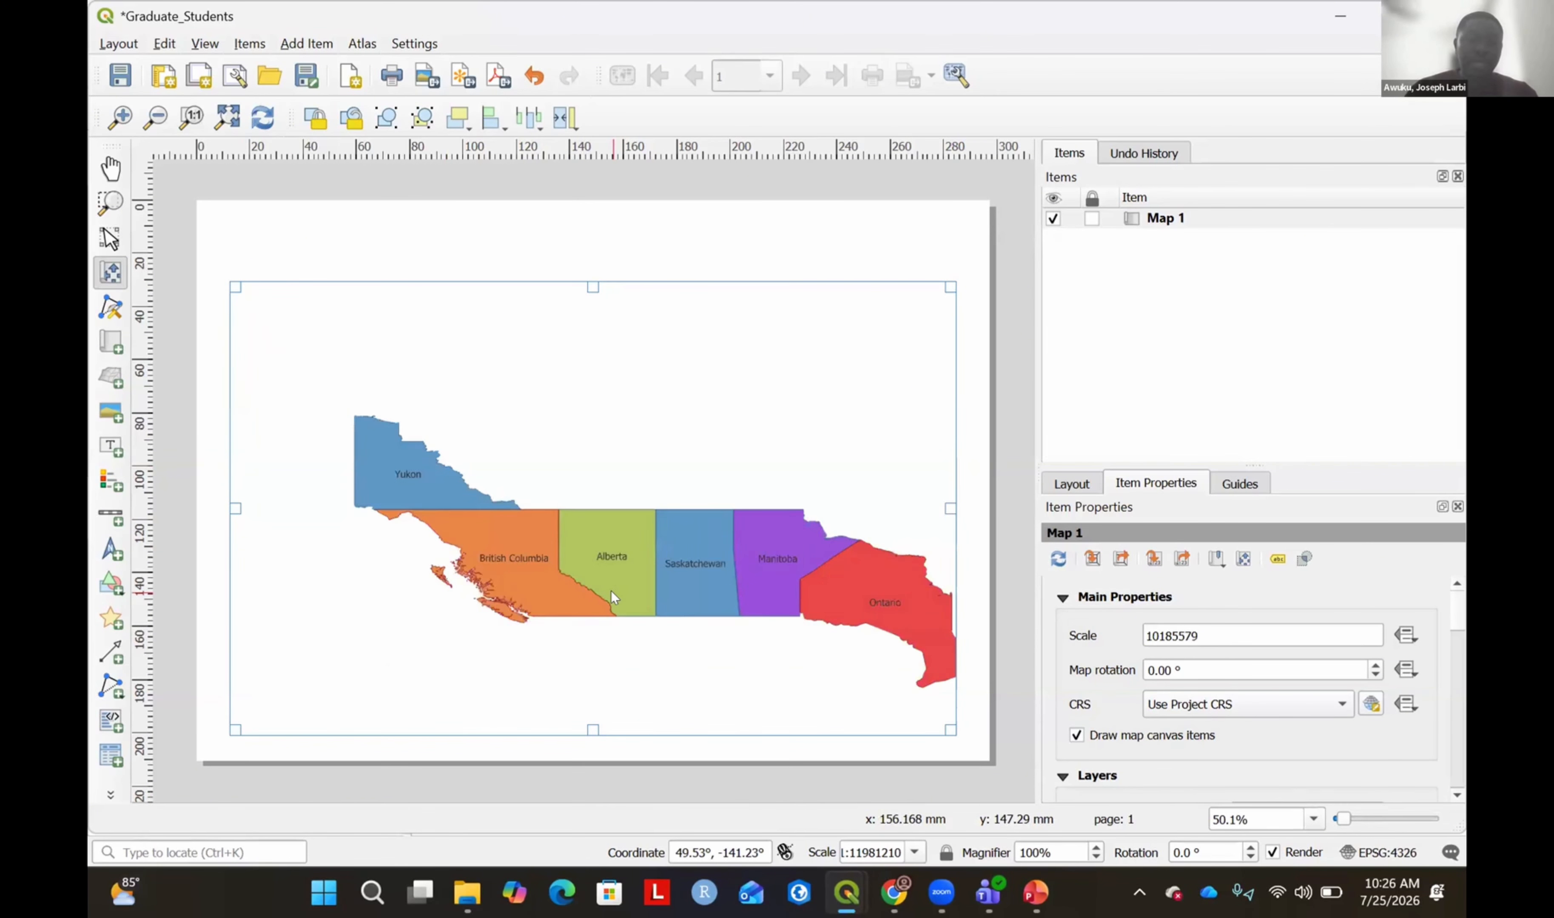
{"action": "scroll", "coordinate": [616, 566], "scroll_direction": "up", "scroll_amount": 1}
{"action": "scroll", "coordinate": [616, 566], "scroll_direction": "up", "scroll_amount": 1}
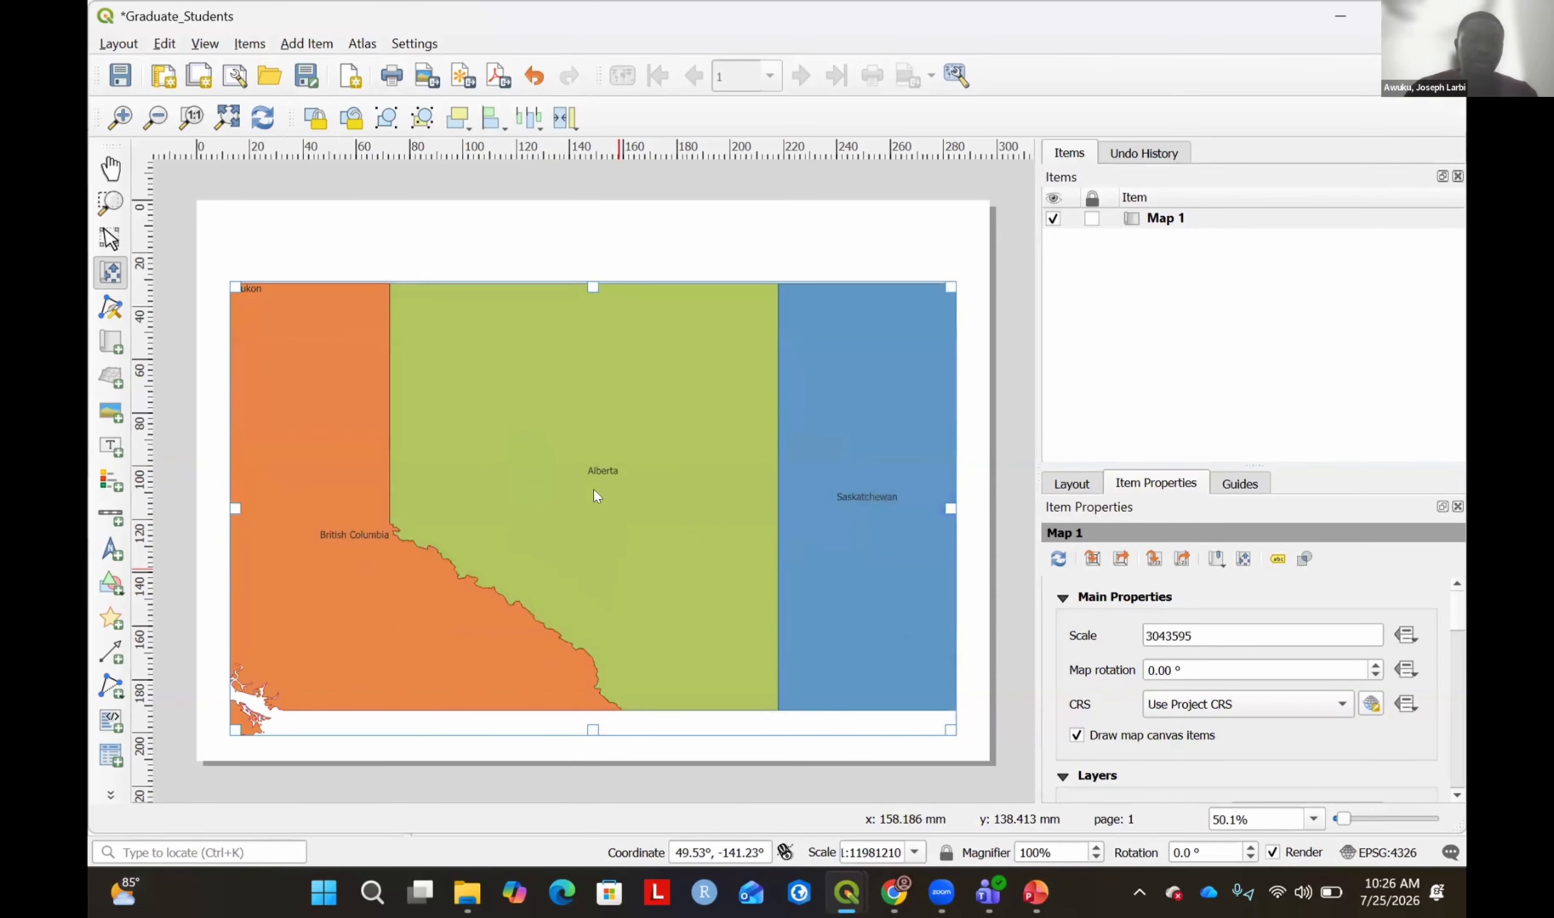
{"action": "scroll", "coordinate": [583, 510], "scroll_direction": "down", "scroll_amount": 1}
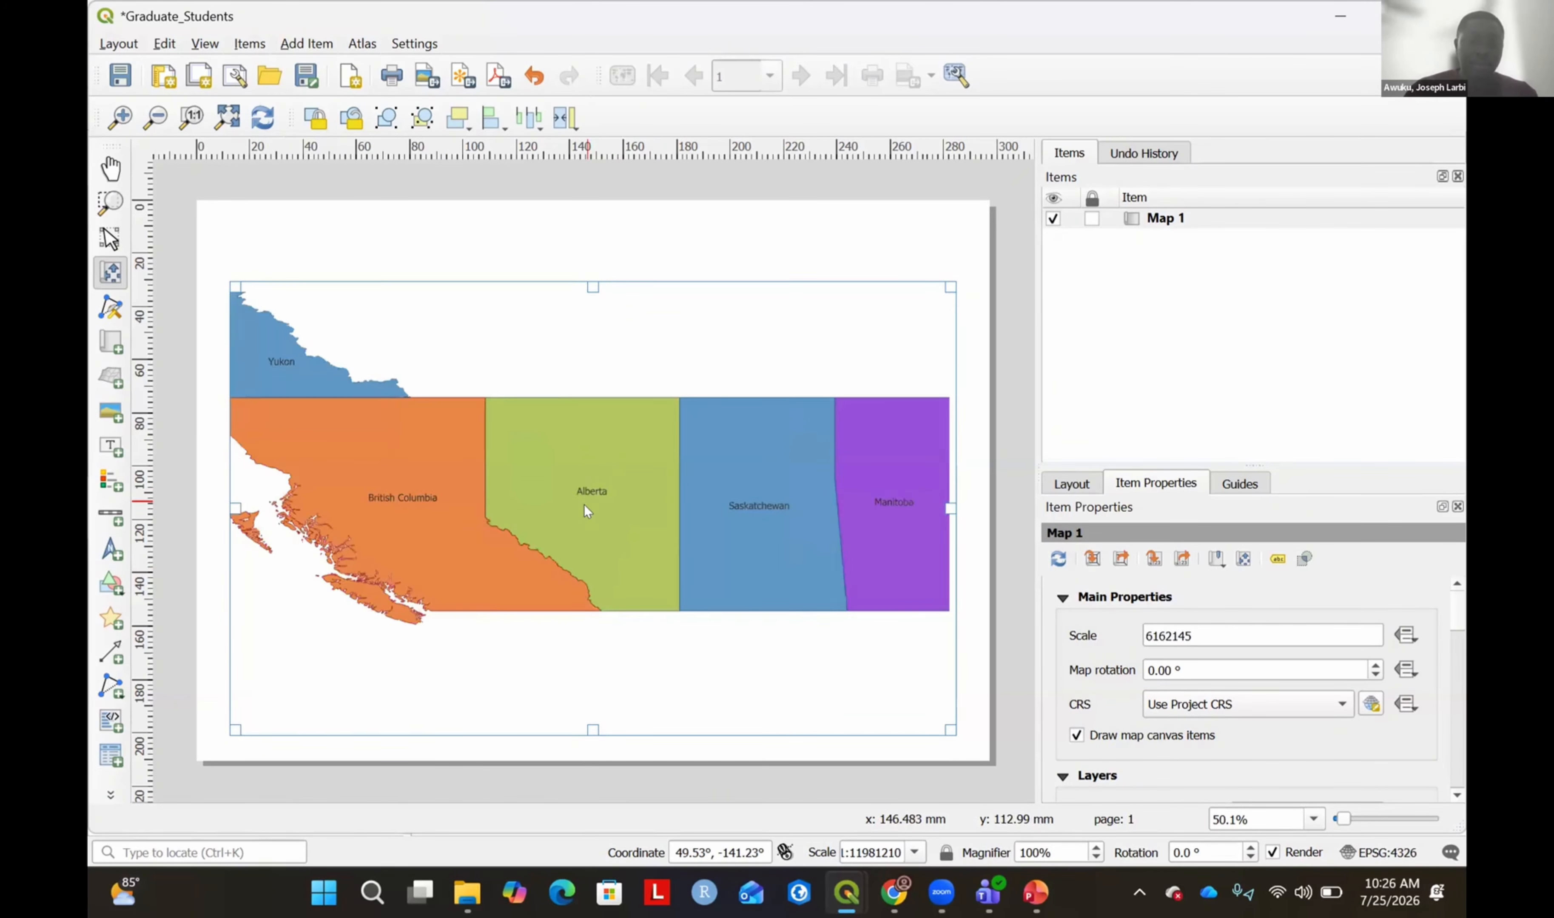
{"action": "scroll", "coordinate": [585, 508], "scroll_direction": "up", "scroll_amount": 1}
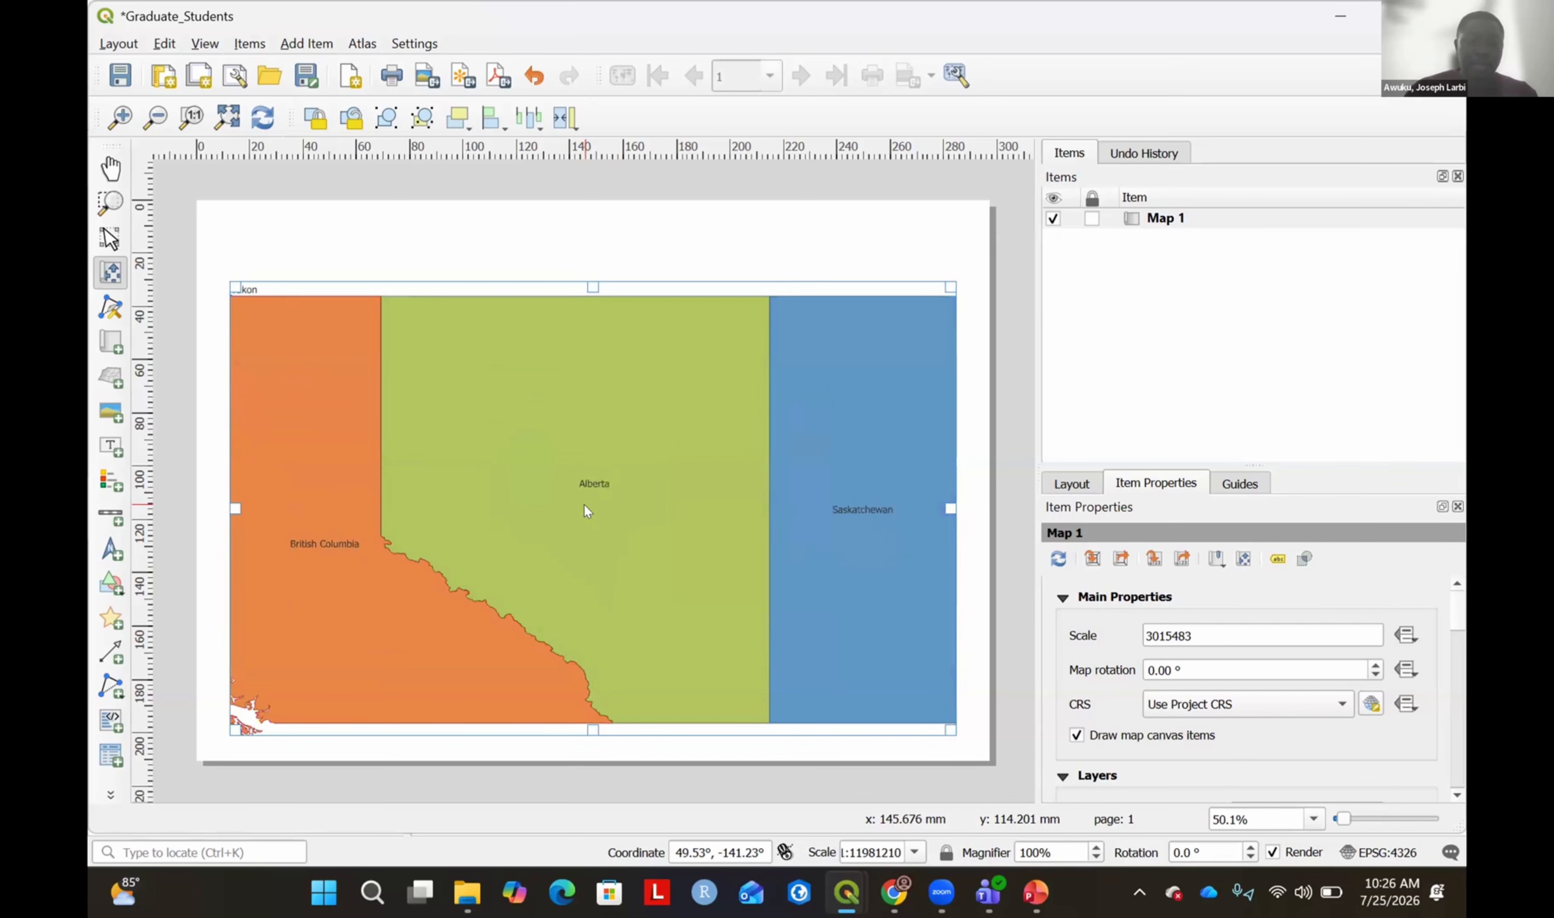
{"action": "scroll", "coordinate": [583, 510], "scroll_direction": "down", "scroll_amount": 1}
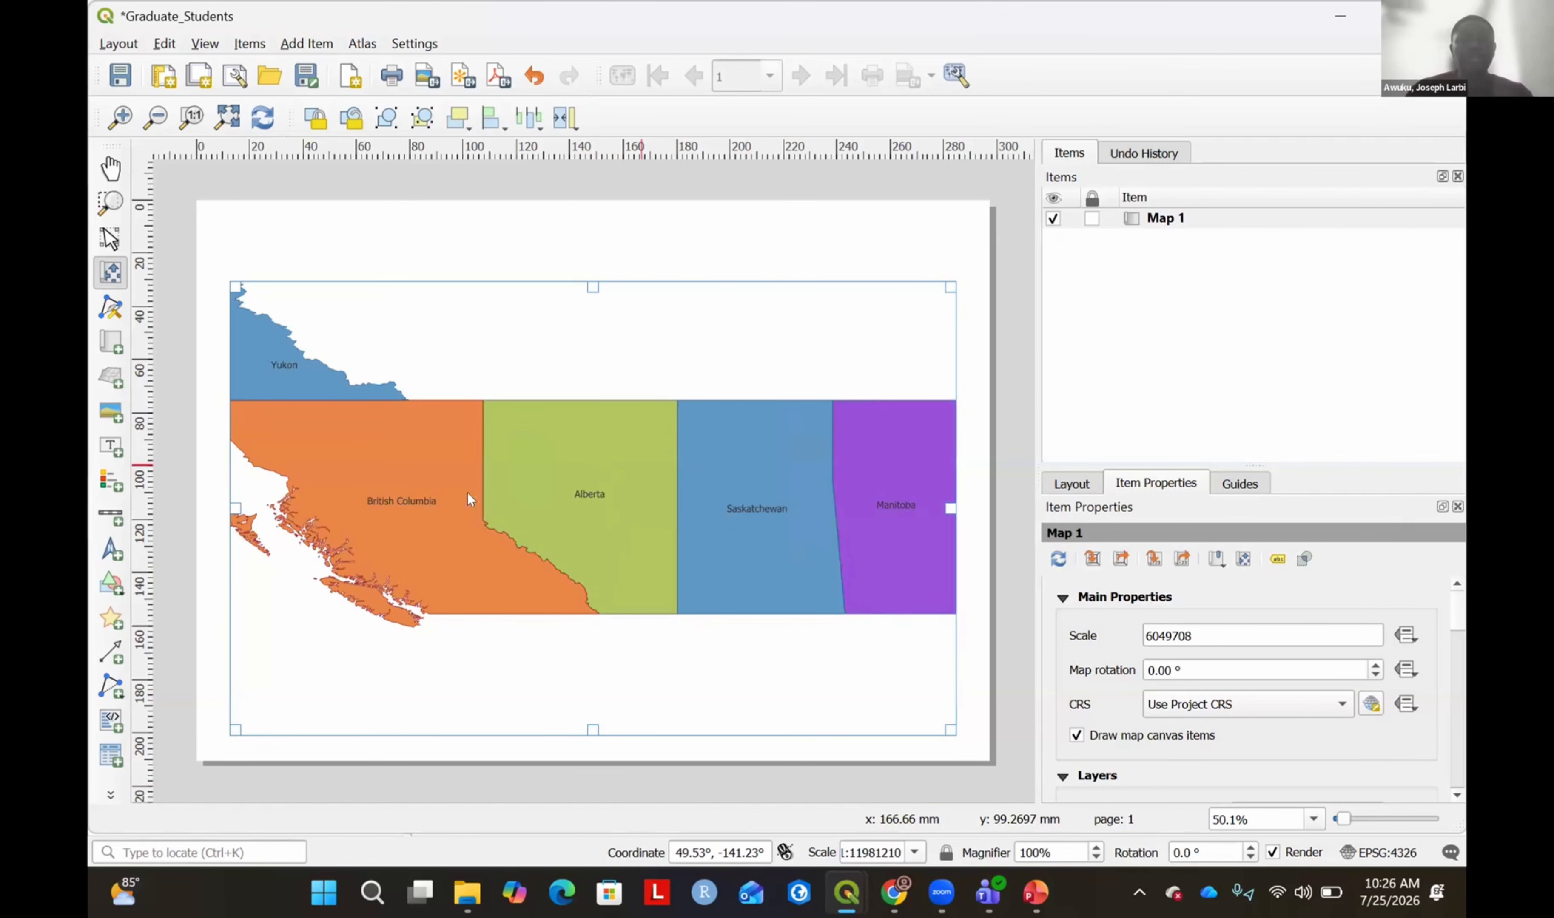
{"action": "scroll", "coordinate": [555, 505], "scroll_direction": "down", "scroll_amount": 3}
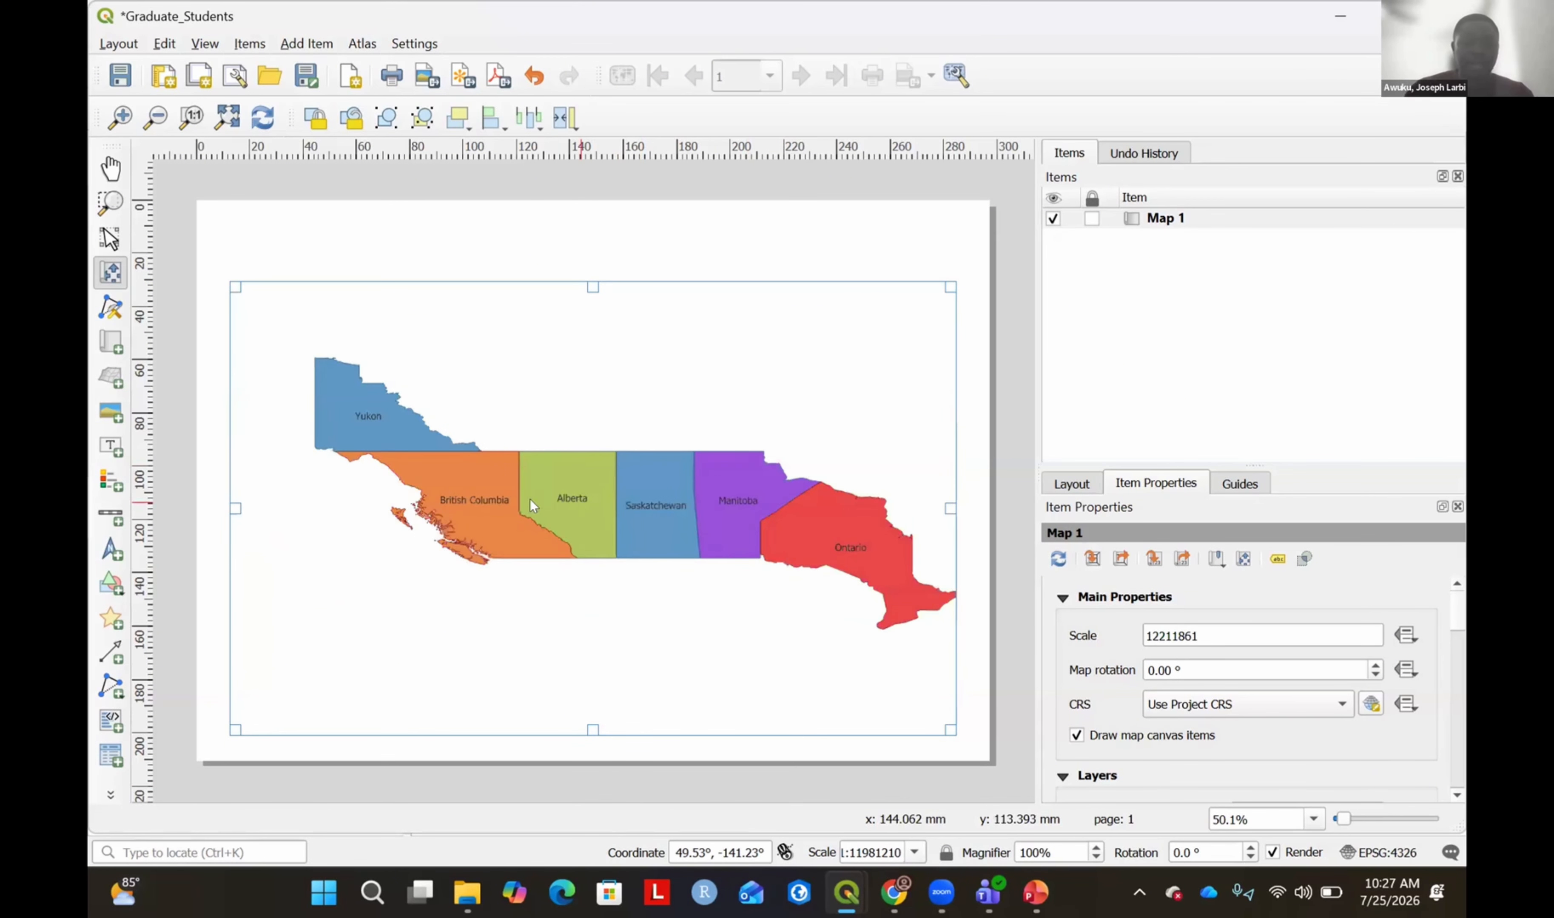
{"action": "left_click_drag", "start_coordinate": [528, 499], "coordinate": [544, 528]}
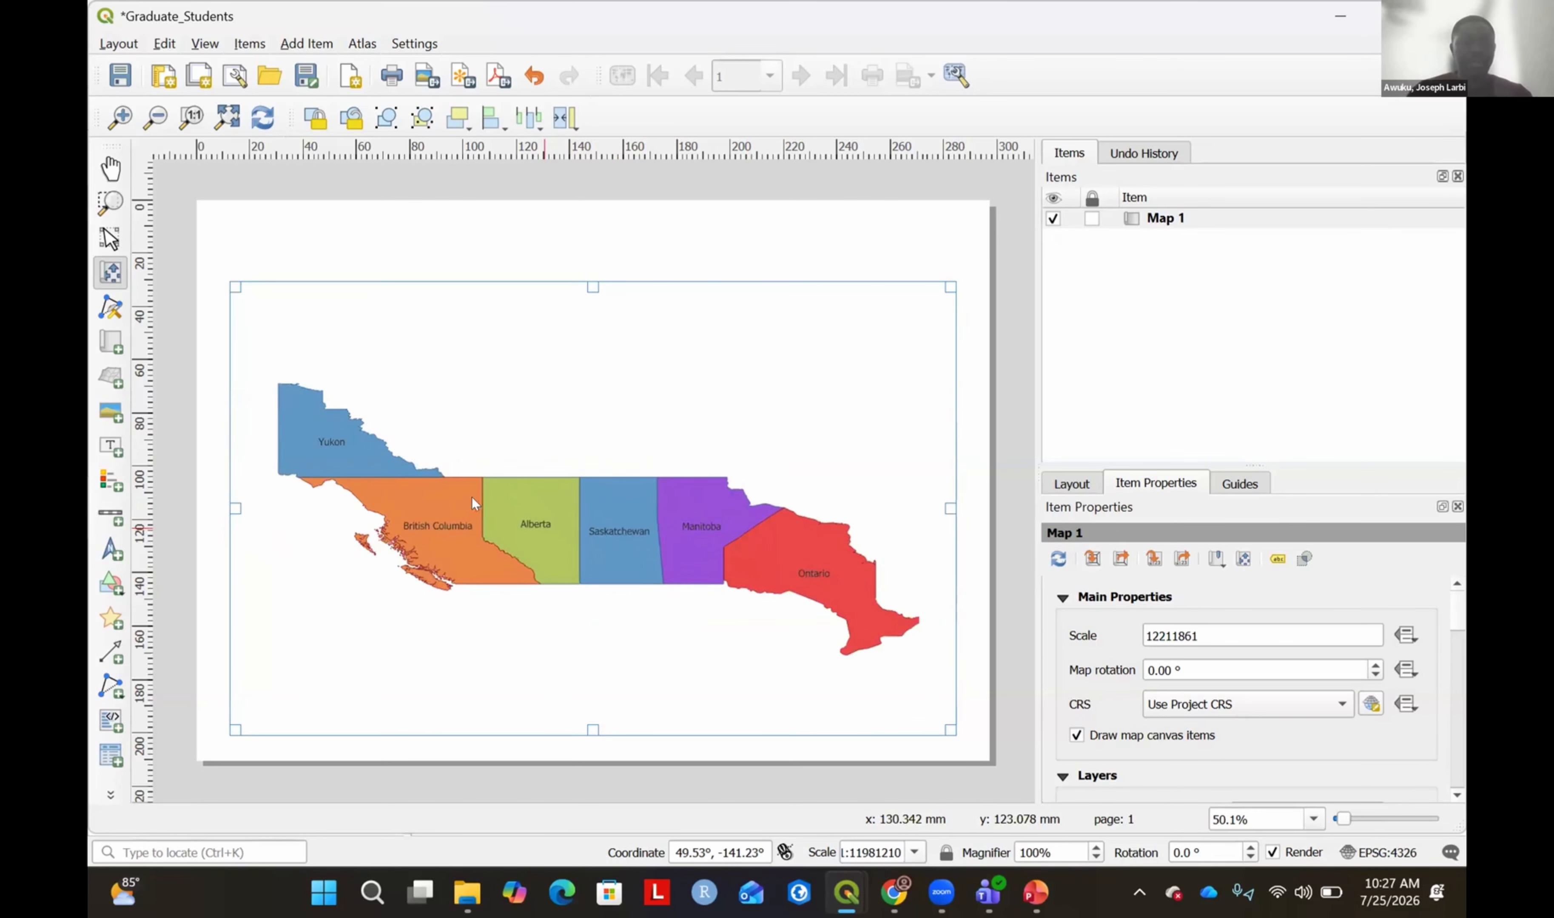
{"action": "scroll", "coordinate": [670, 617], "scroll_direction": "up", "scroll_amount": 1}
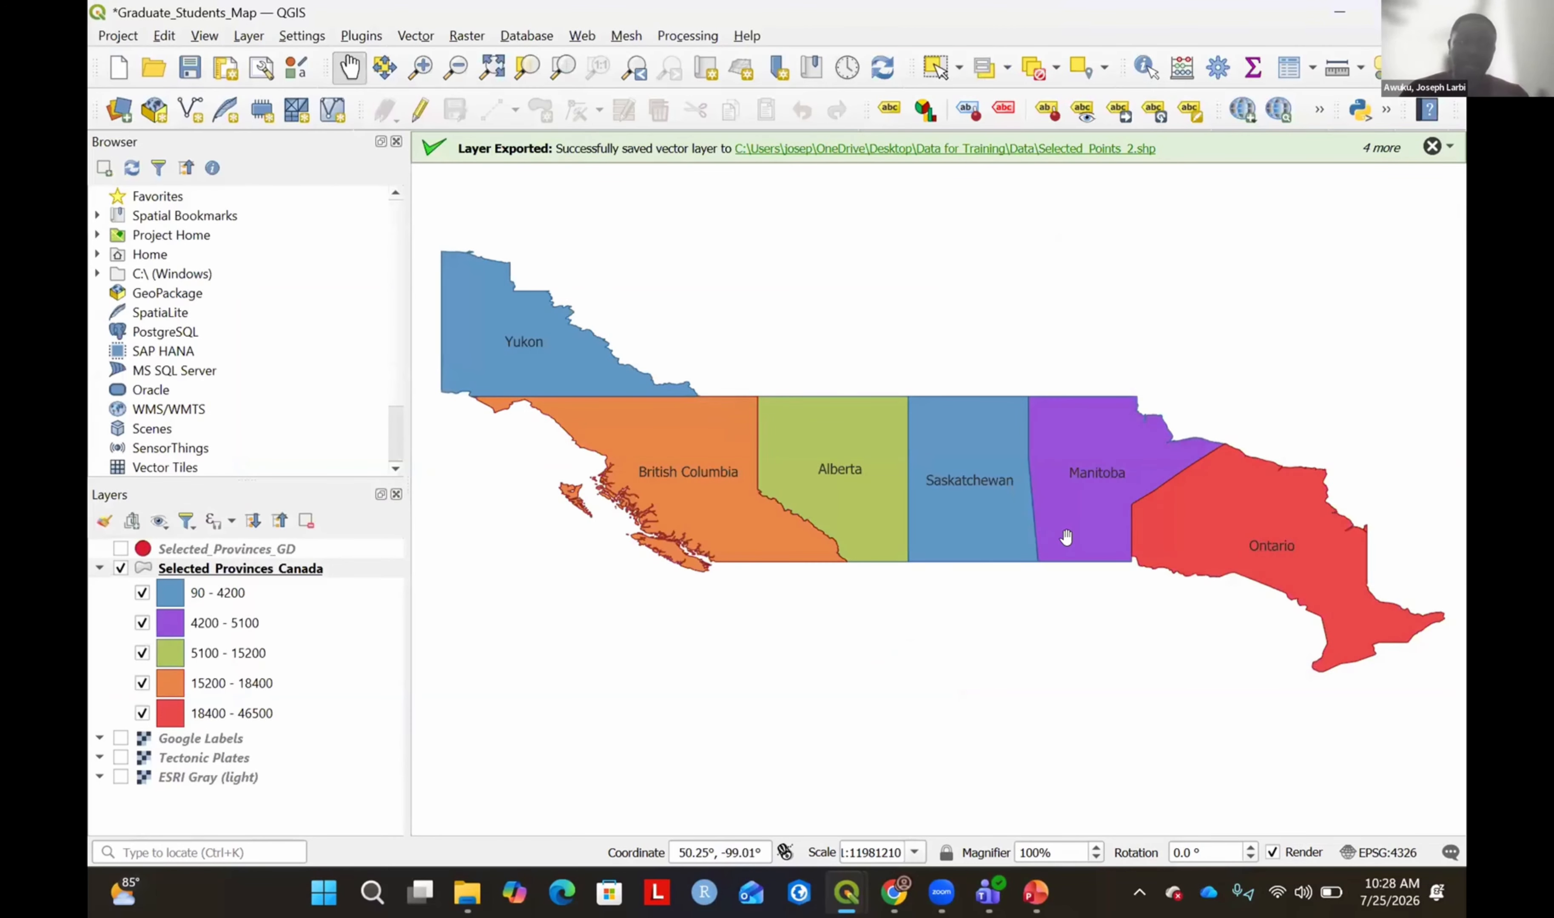
Create another new print layout titled Graduate_Students1.
{"action": "left_click", "coordinate": [118, 36]}
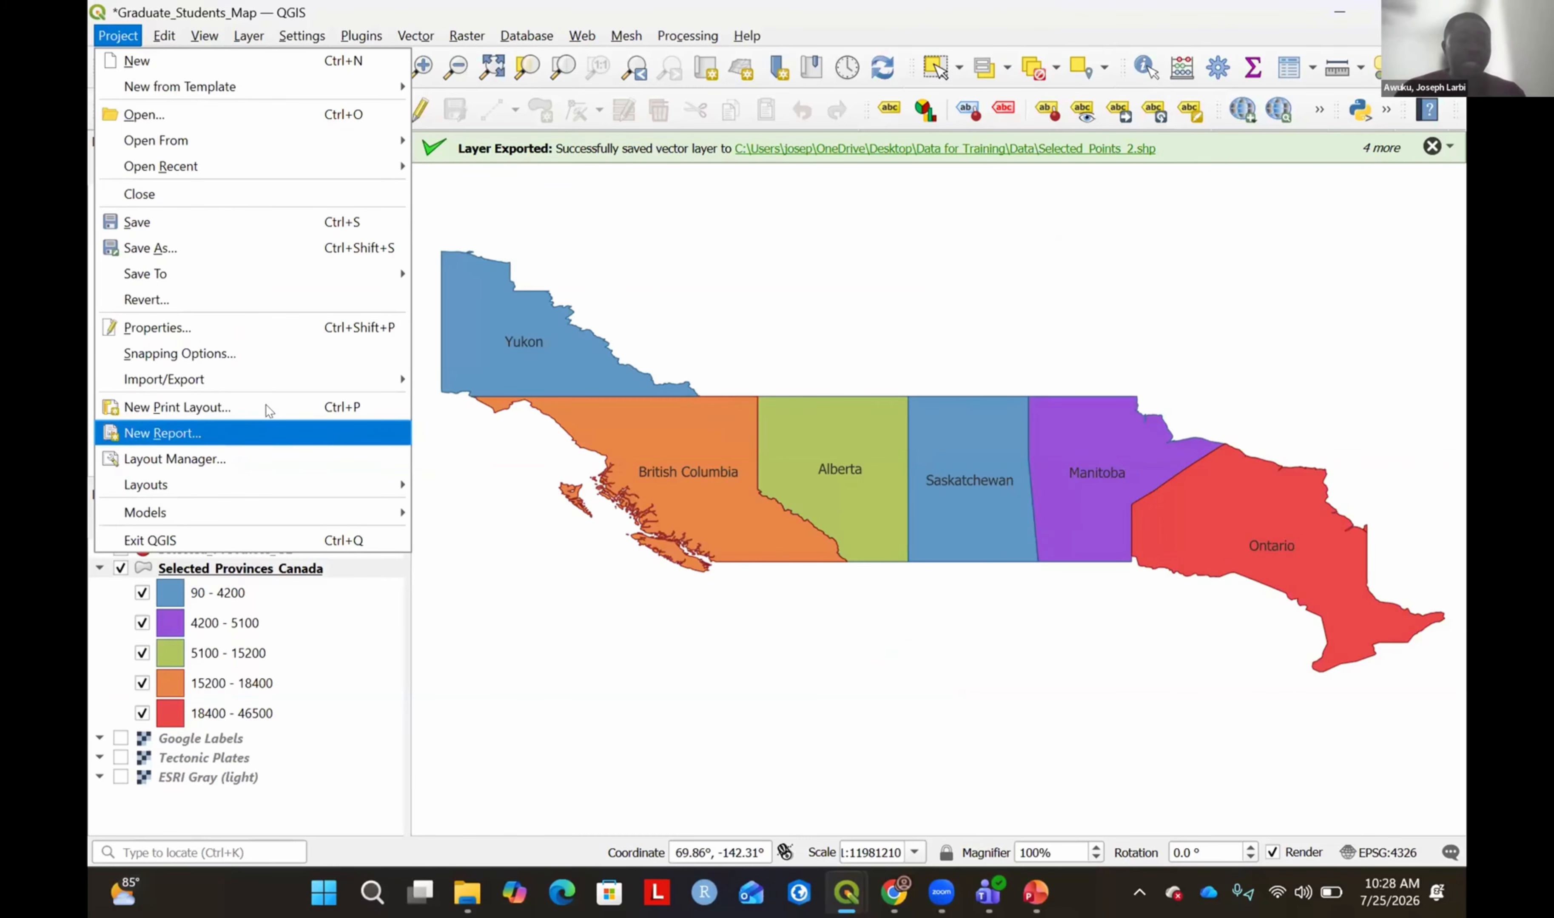
{"action": "left_click", "coordinate": [239, 407]}
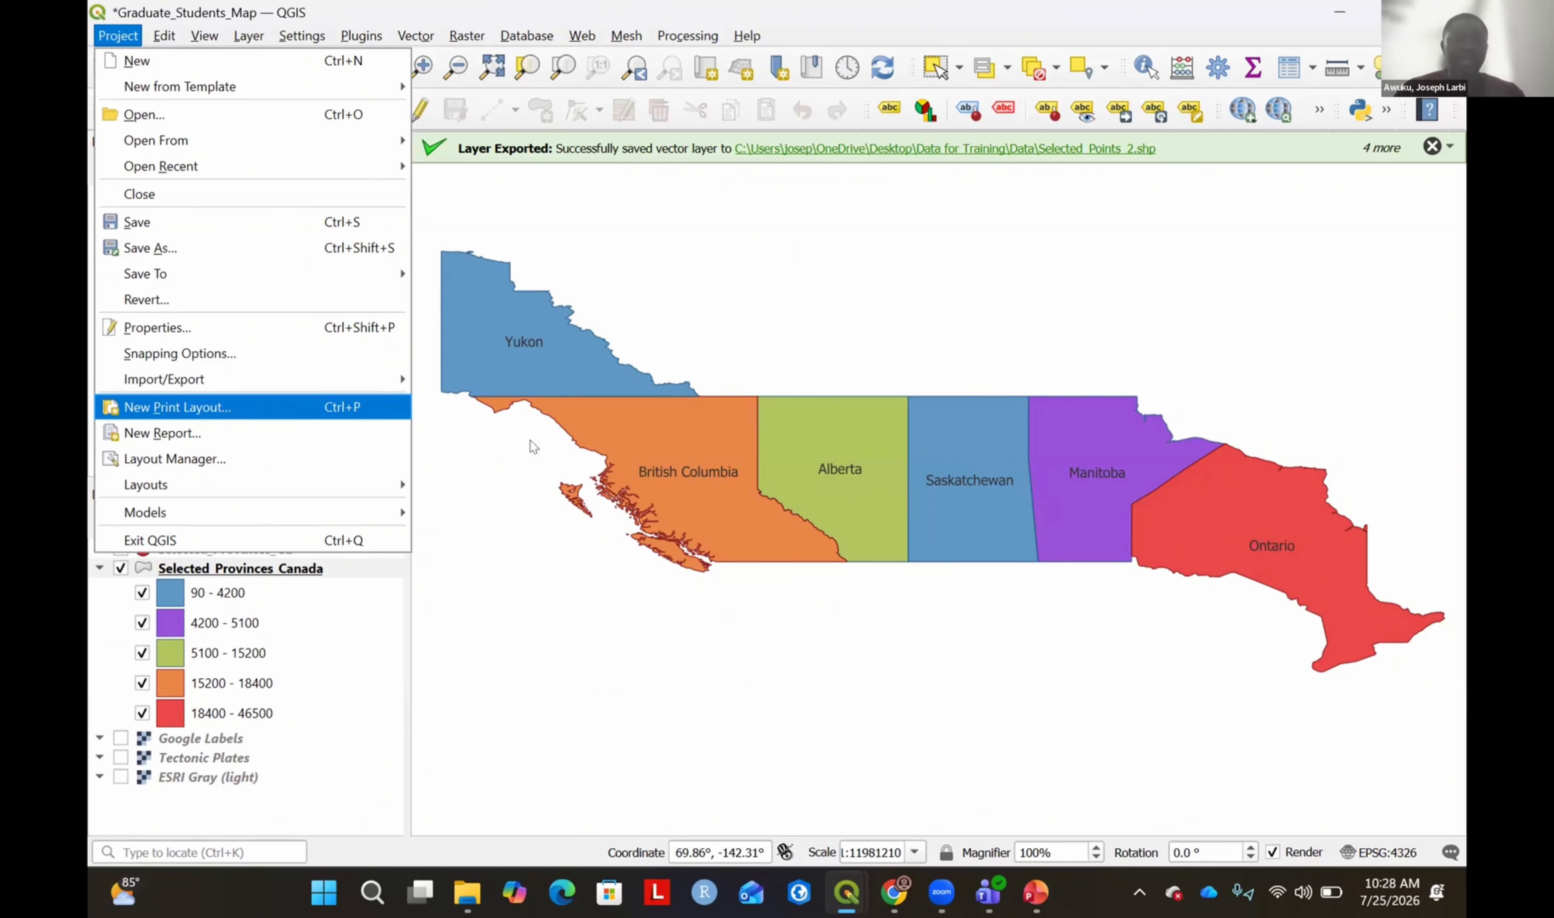
{"action": "type", "text": "Graduate_StUDENTS_pO"}
{"action": "key", "text": "BackSpace"}
{"action": "key", "text": "BackSpace"}
{"action": "key", "text": "BackSpace"}
{"action": "key", "text": "BackSpace"}
{"action": "key", "text": "BackSpace"}
{"action": "key", "text": "BackSpace"}
{"action": "key", "text": "BackSpace"}
{"action": "key", "text": "BackSpace"}
{"action": "key", "text": "BackSpace"}
{"action": "key", "text": "BackSpace"}
{"action": "type", "text": "tudents"}
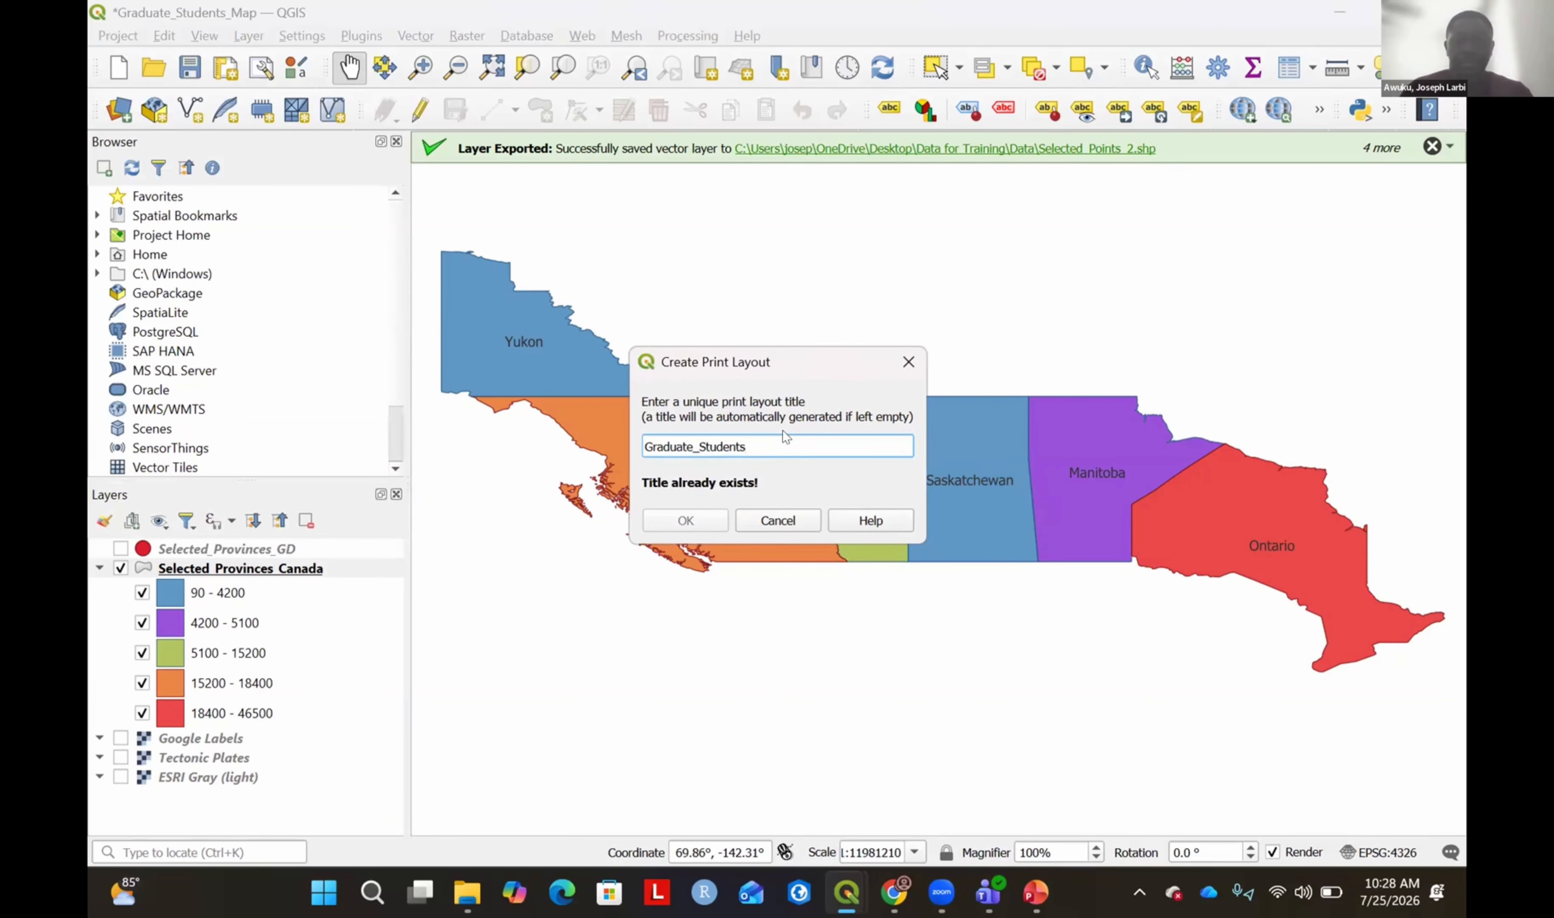
{"action": "type", "text": "1"}
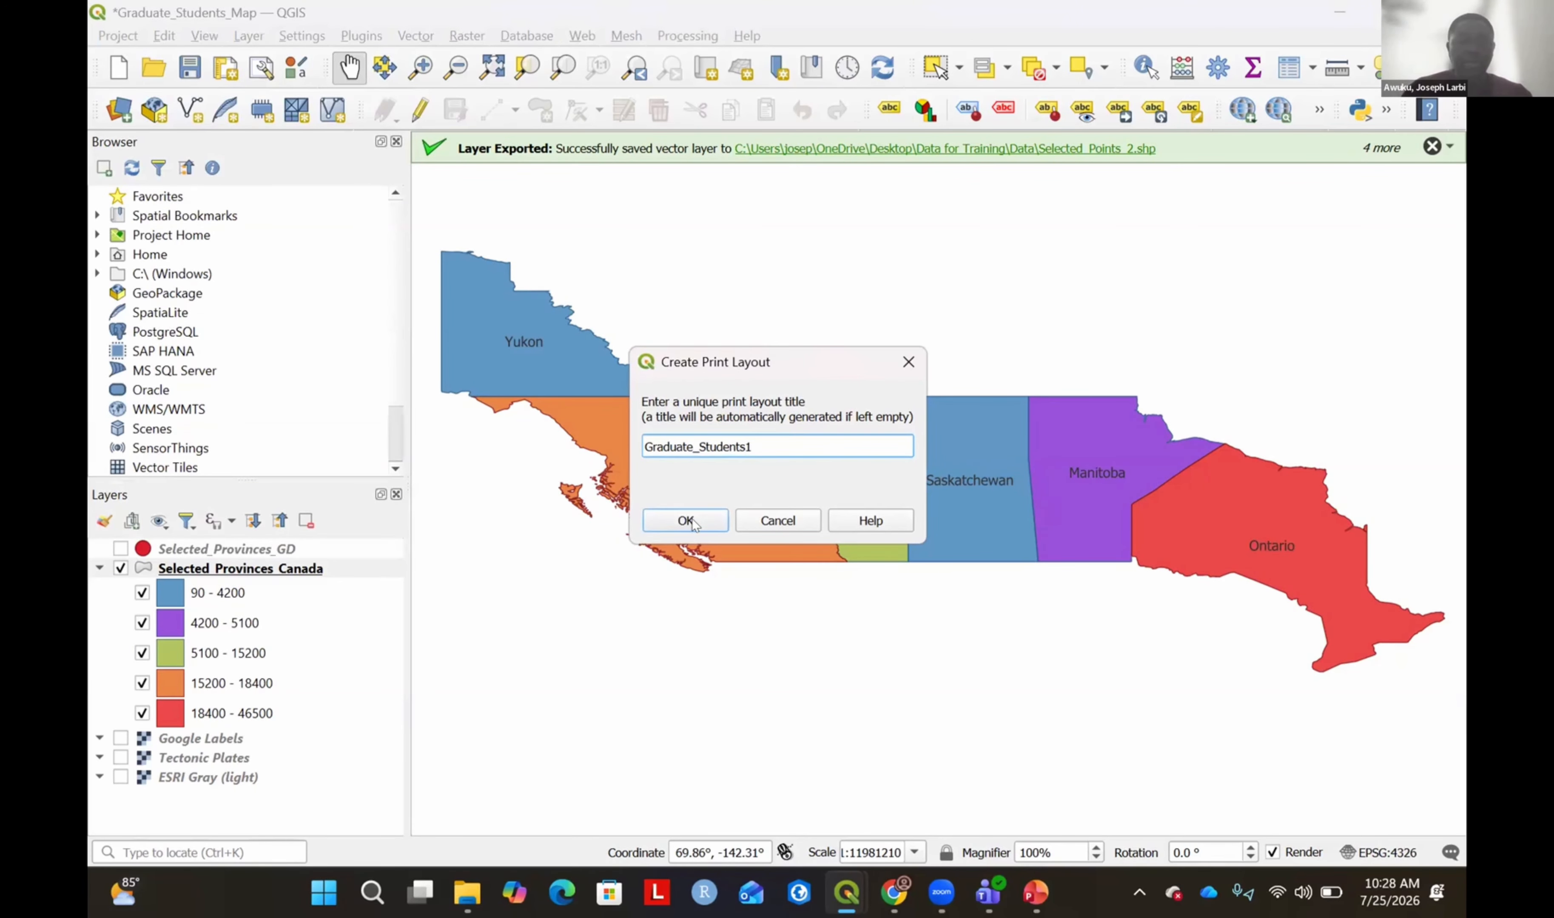
{"action": "left_click", "coordinate": [693, 525]}
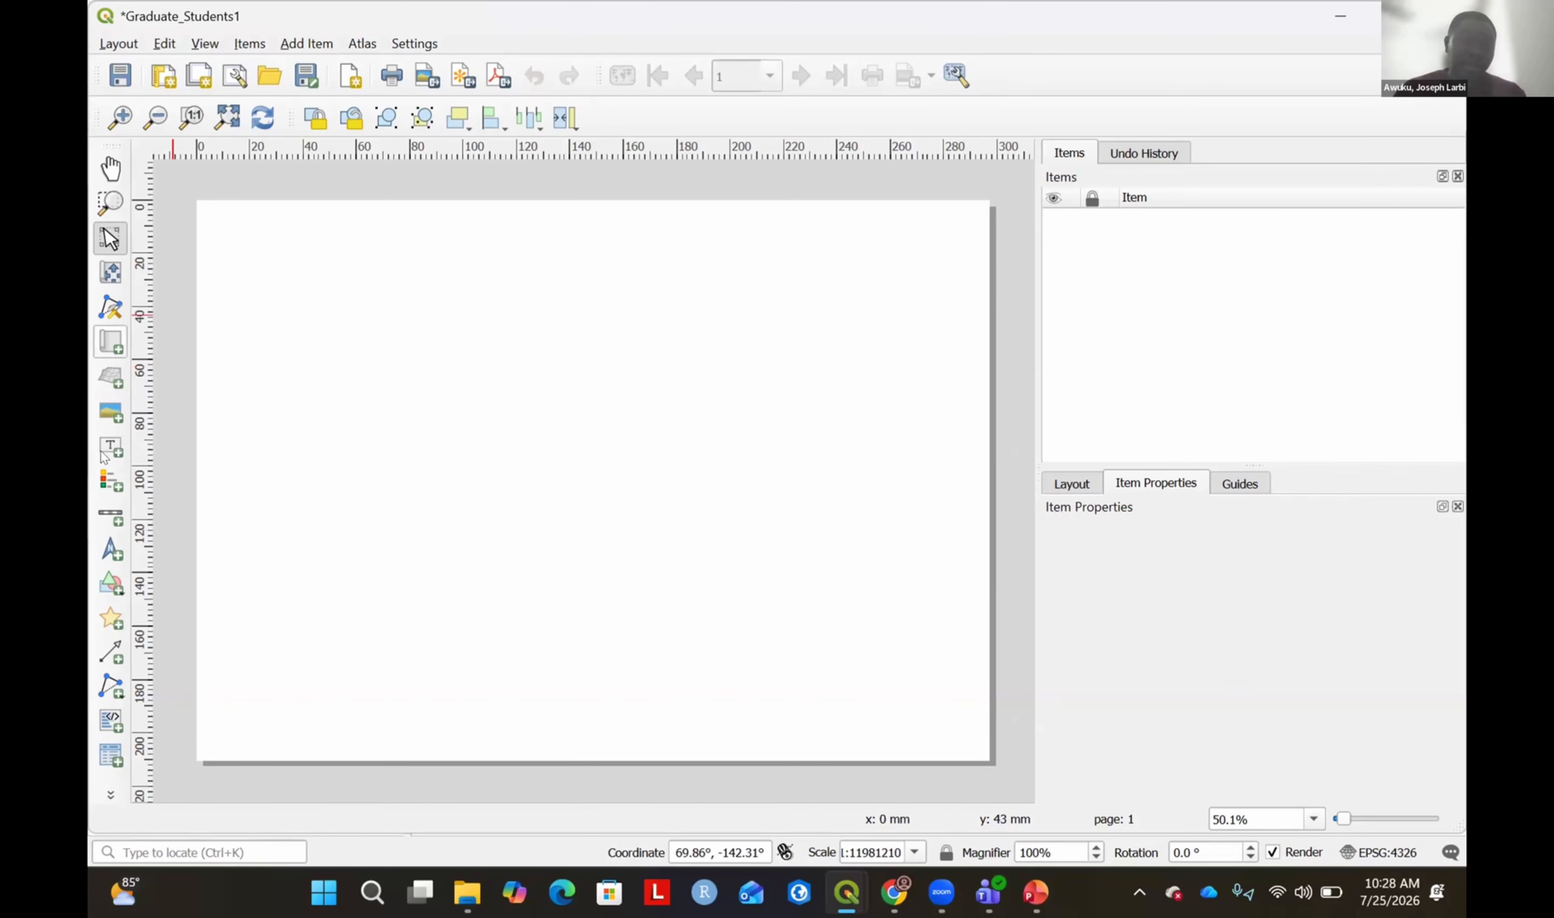
{"action": "left_click", "coordinate": [111, 173]}
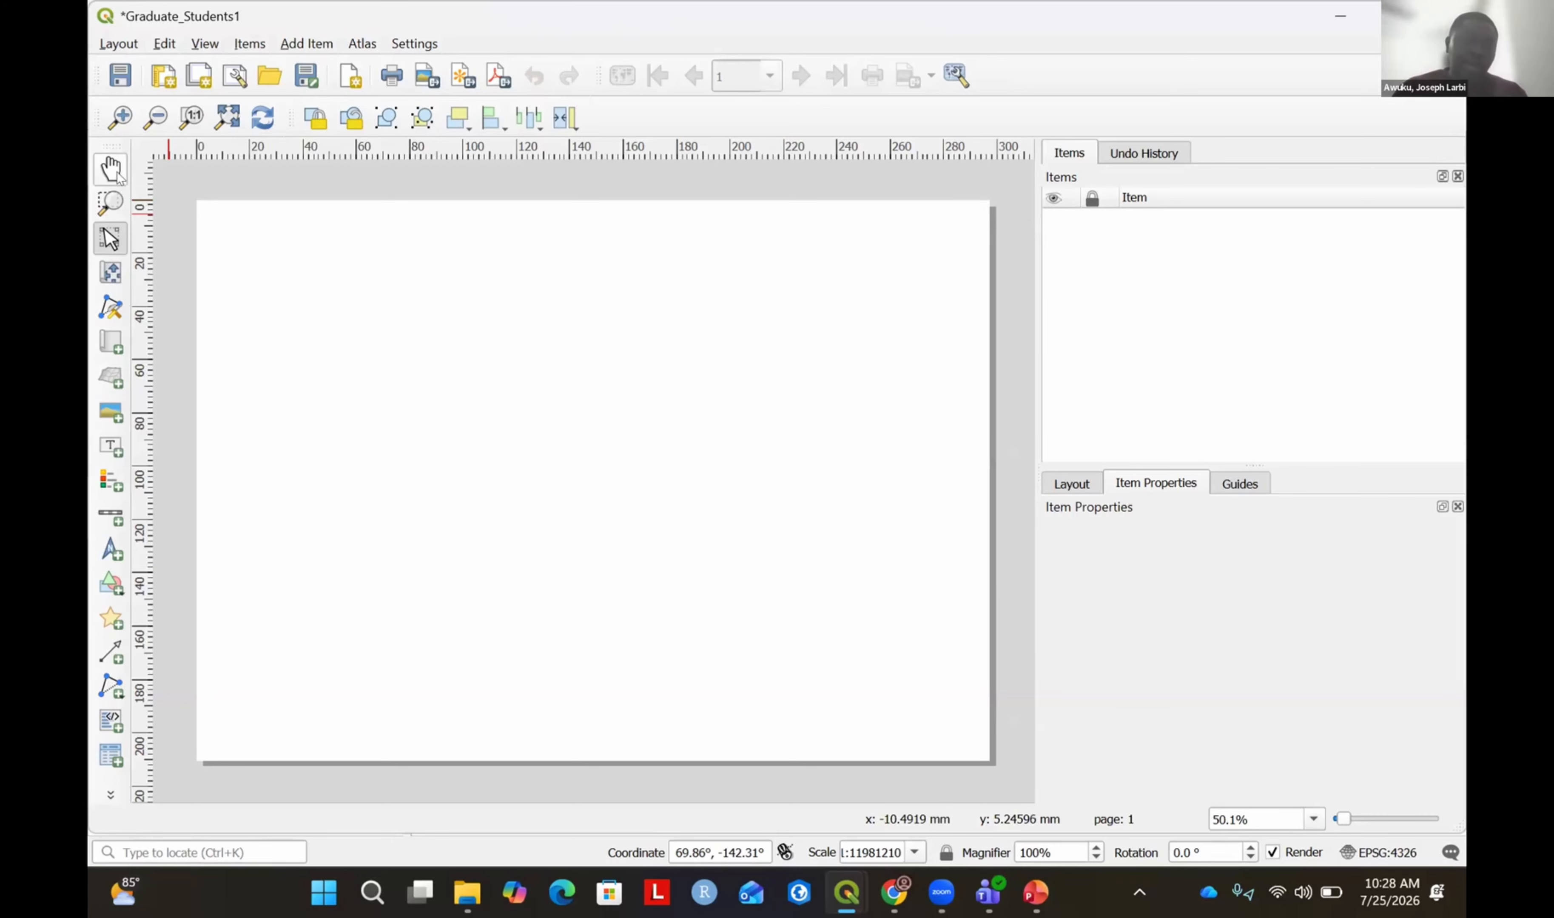
{"action": "left_click", "coordinate": [106, 208]}
{"action": "left_click", "coordinate": [111, 239]}
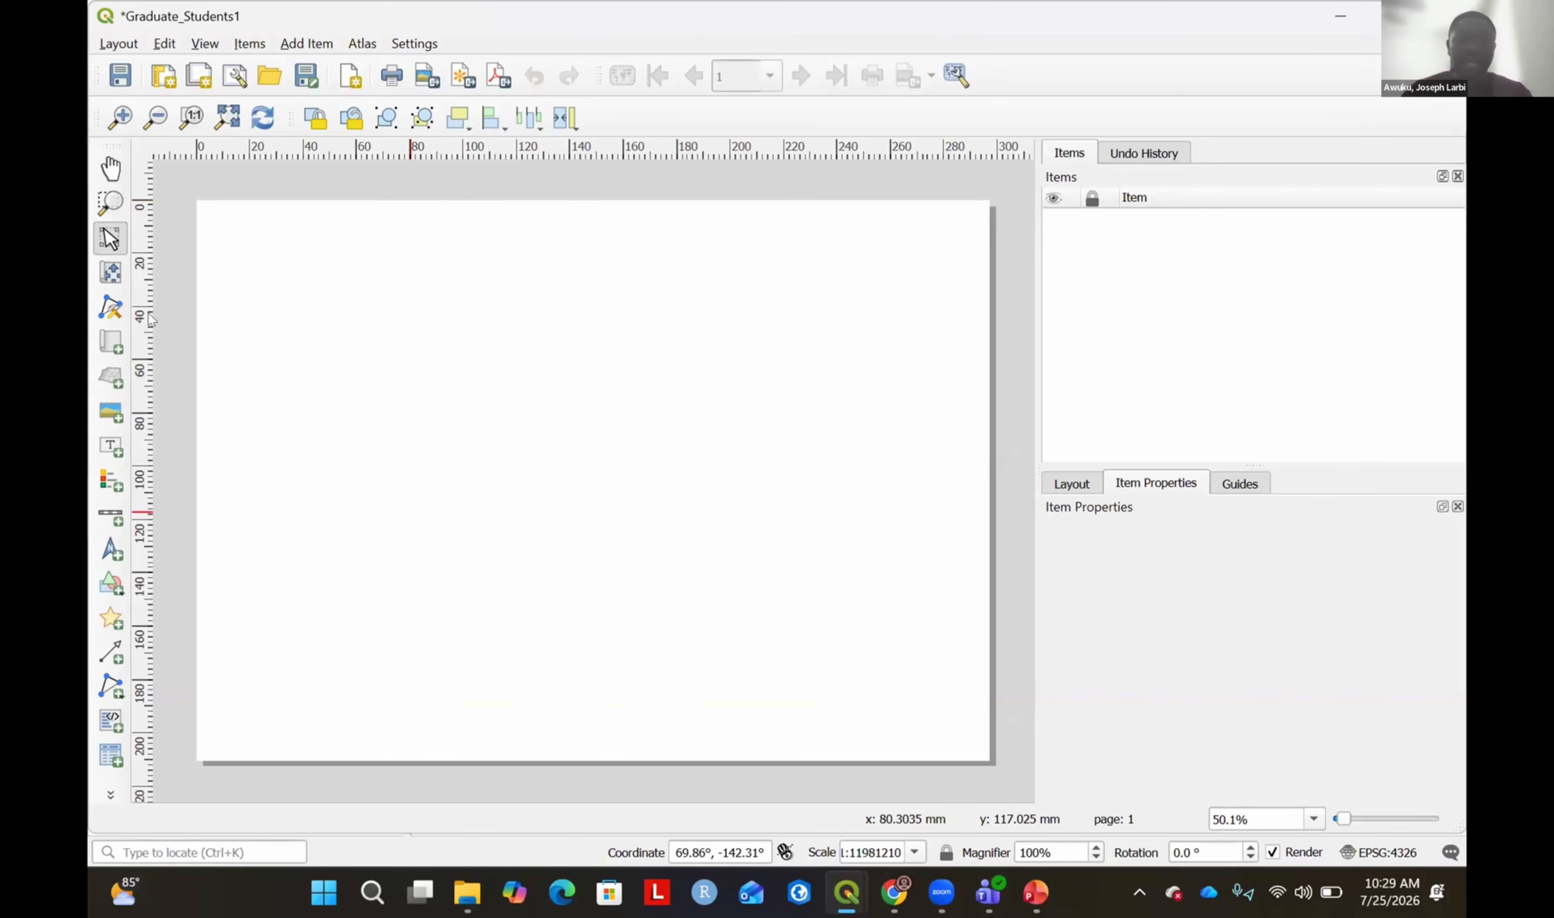
{"action": "left_click", "coordinate": [111, 274]}
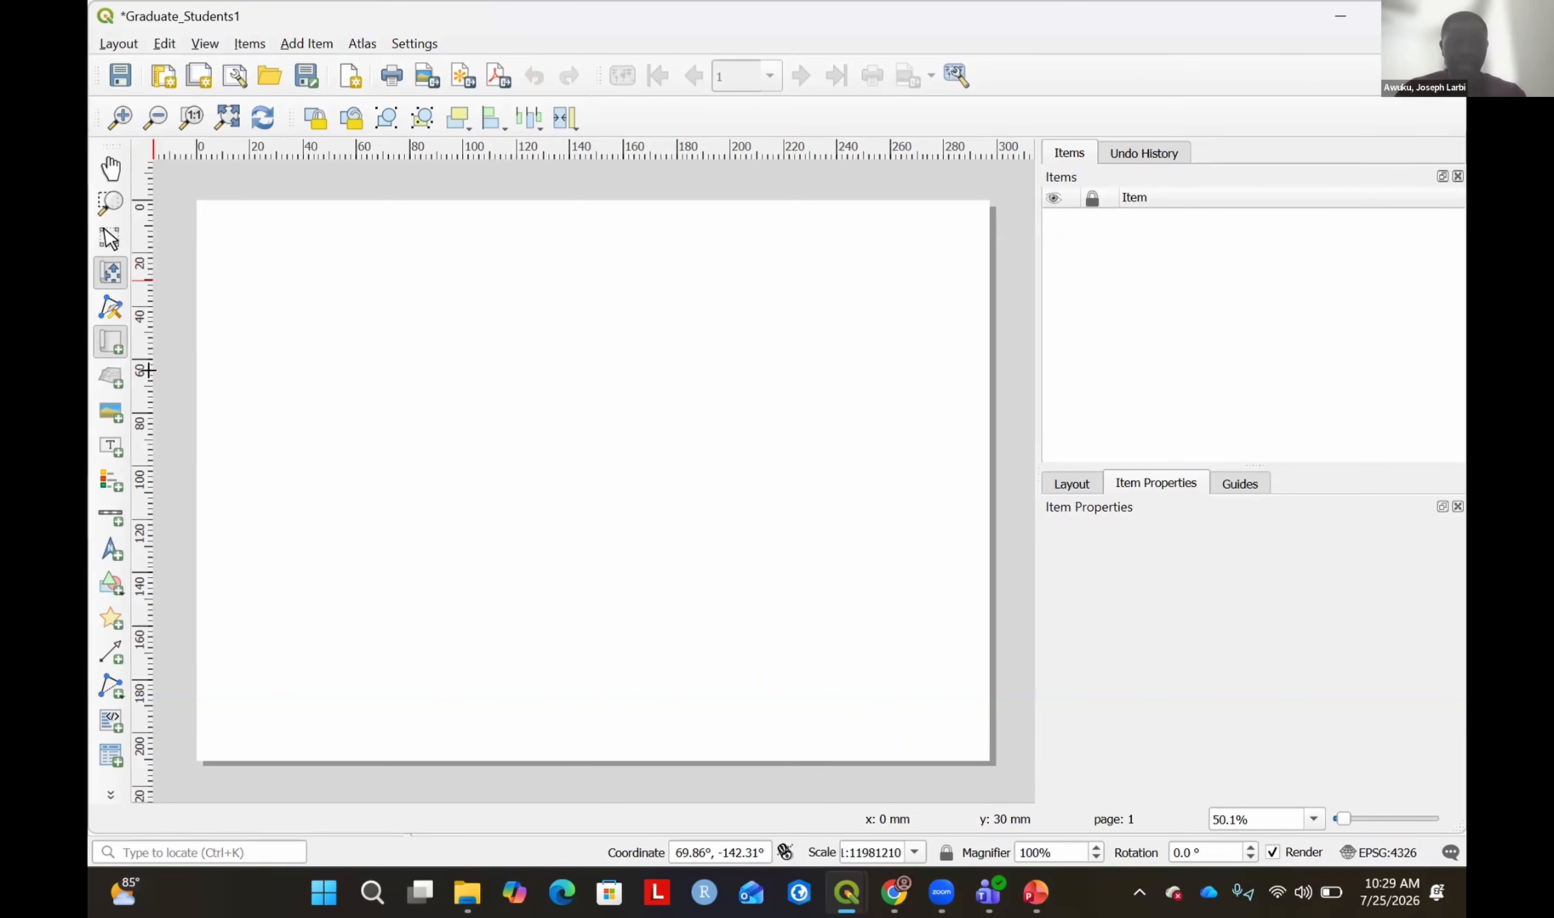
Add a map frame about 275 by 165 mm to the page, leaving free space above it.
{"action": "left_click", "coordinate": [113, 344]}
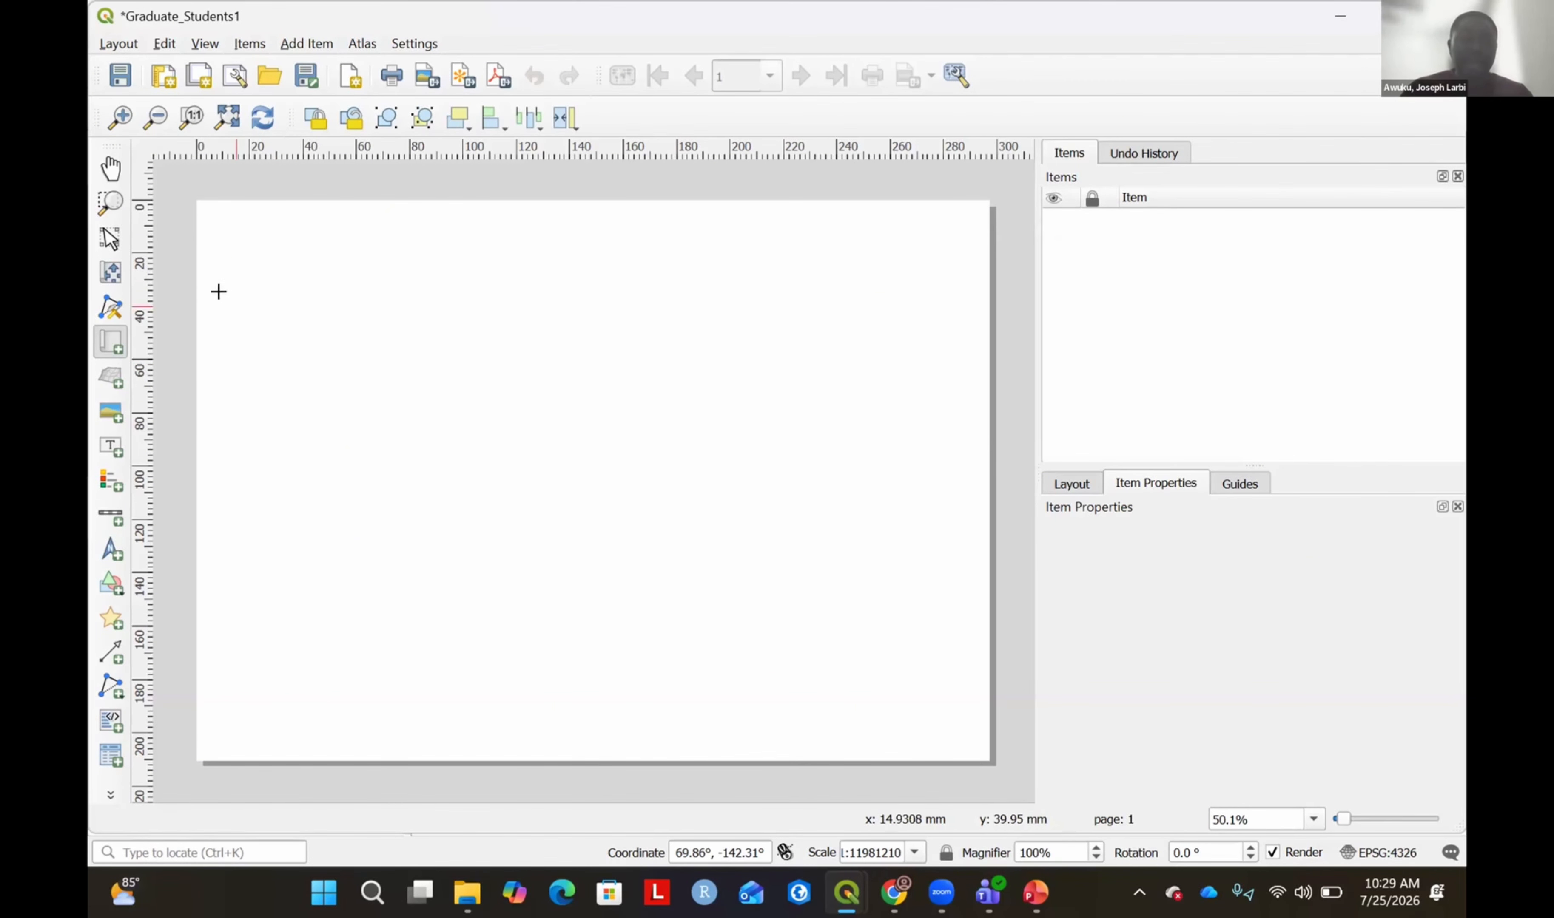
{"action": "mouse_move", "coordinate": [222, 287]}
{"action": "left_mouse_down"}
{"action": "mouse_move", "coordinate": [645, 517]}
{"action": "mouse_move", "coordinate": [943, 700]}
{"action": "mouse_move", "coordinate": [964, 743]}
{"action": "mouse_move", "coordinate": [940, 697]}
{"action": "left_mouse_up"}
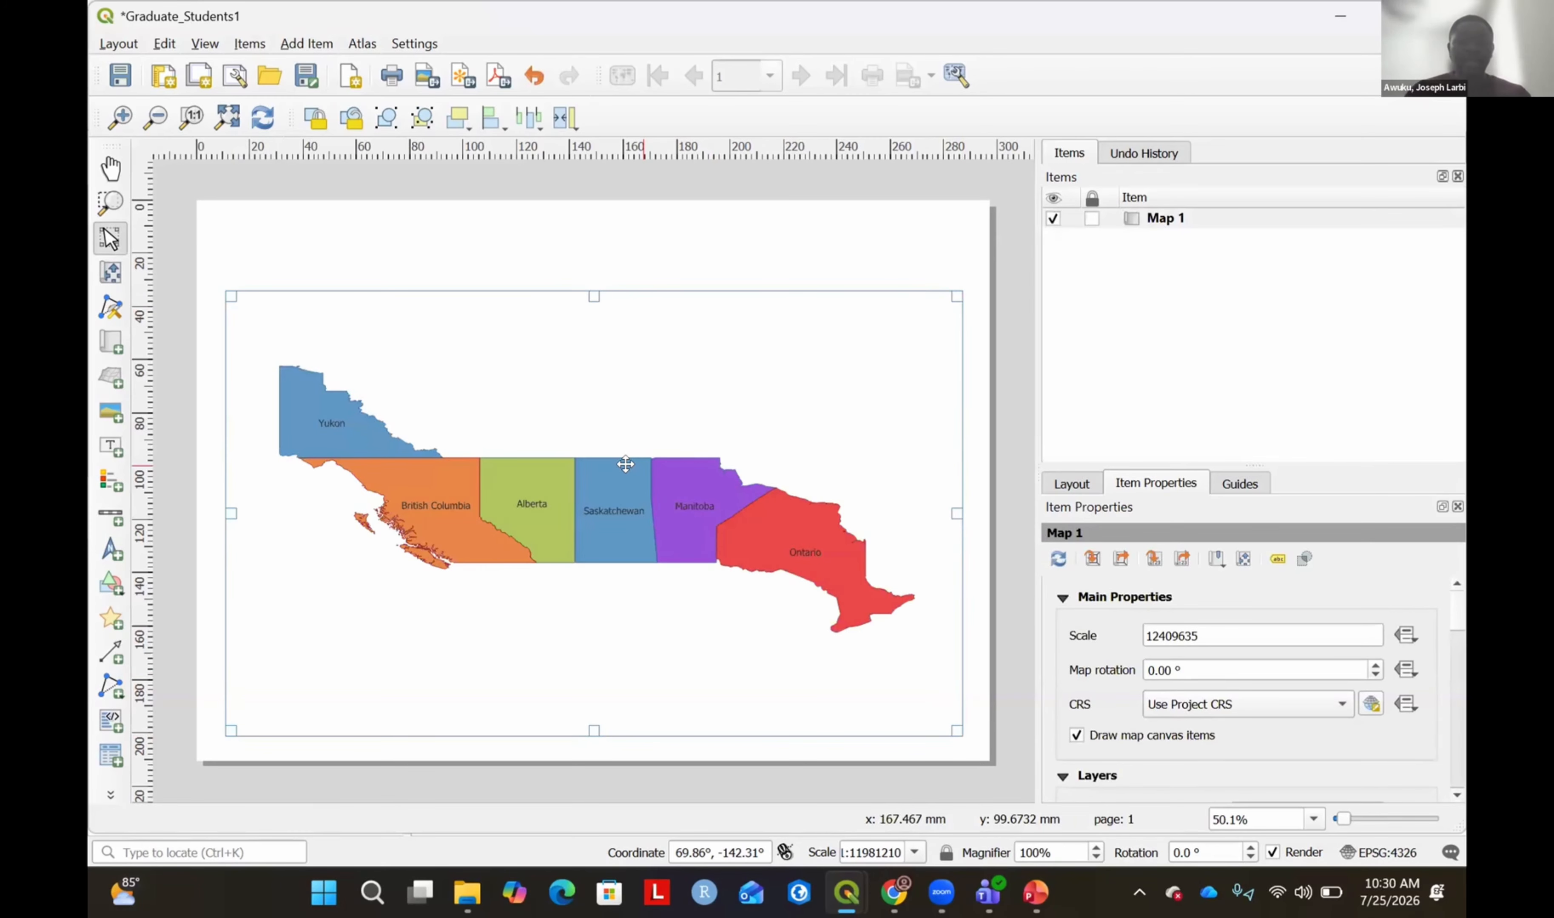